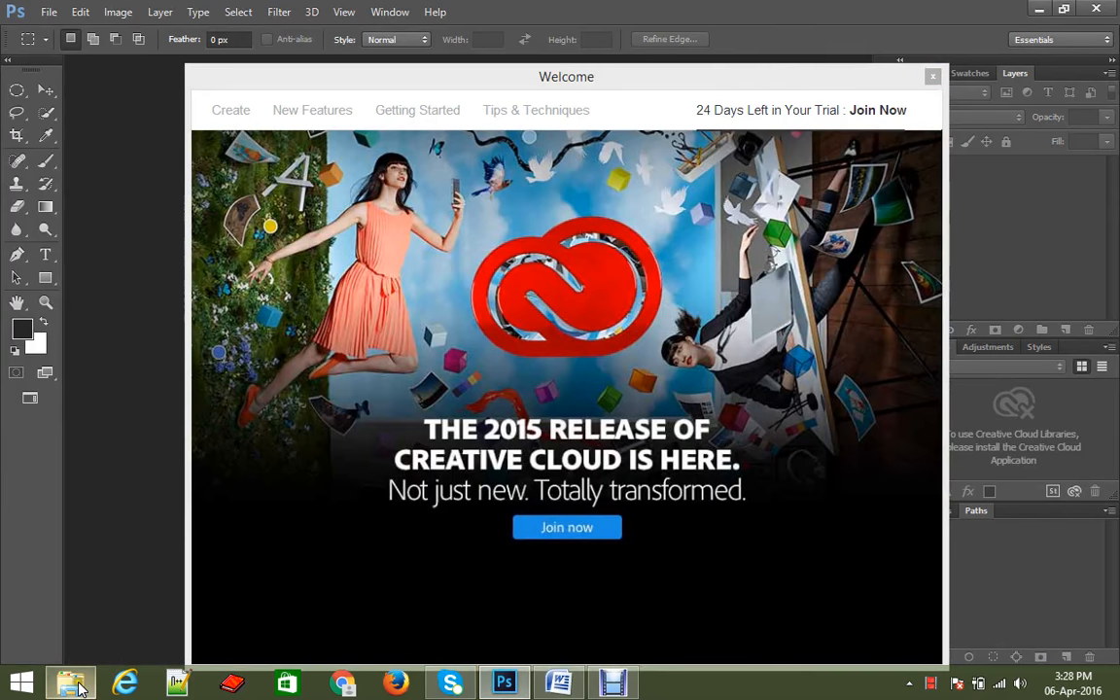
Switch to File Explorer, open the T-shirt folder inside 13th class (T-Shirt), and refresh its contents.
left_click(70, 684)
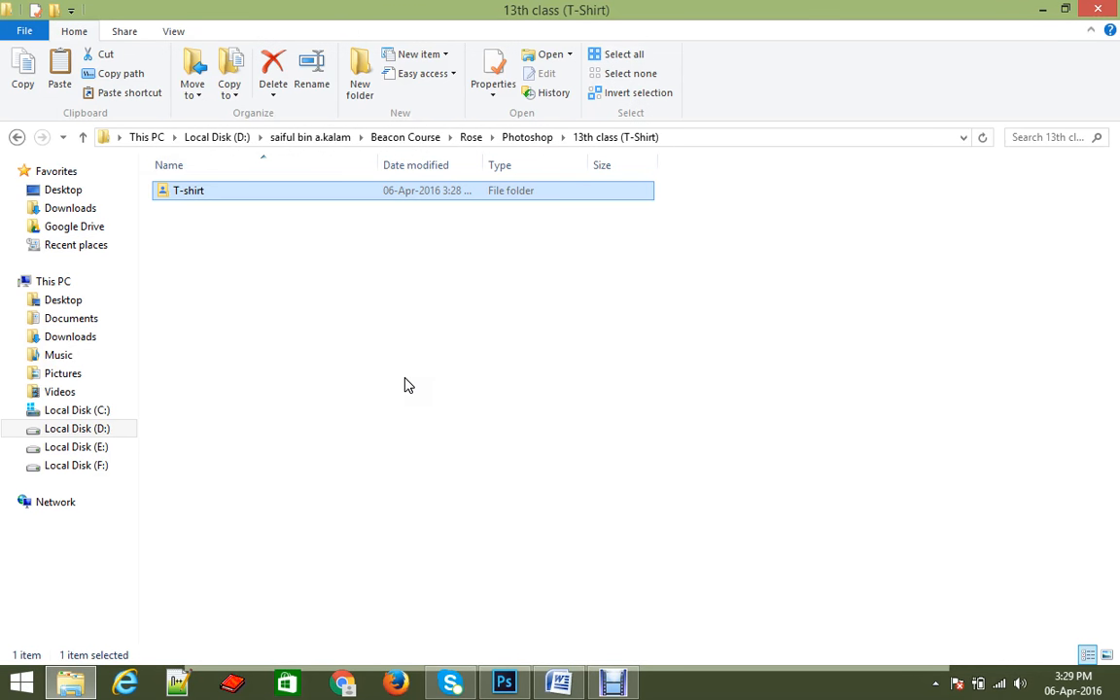
double_click(182, 195)
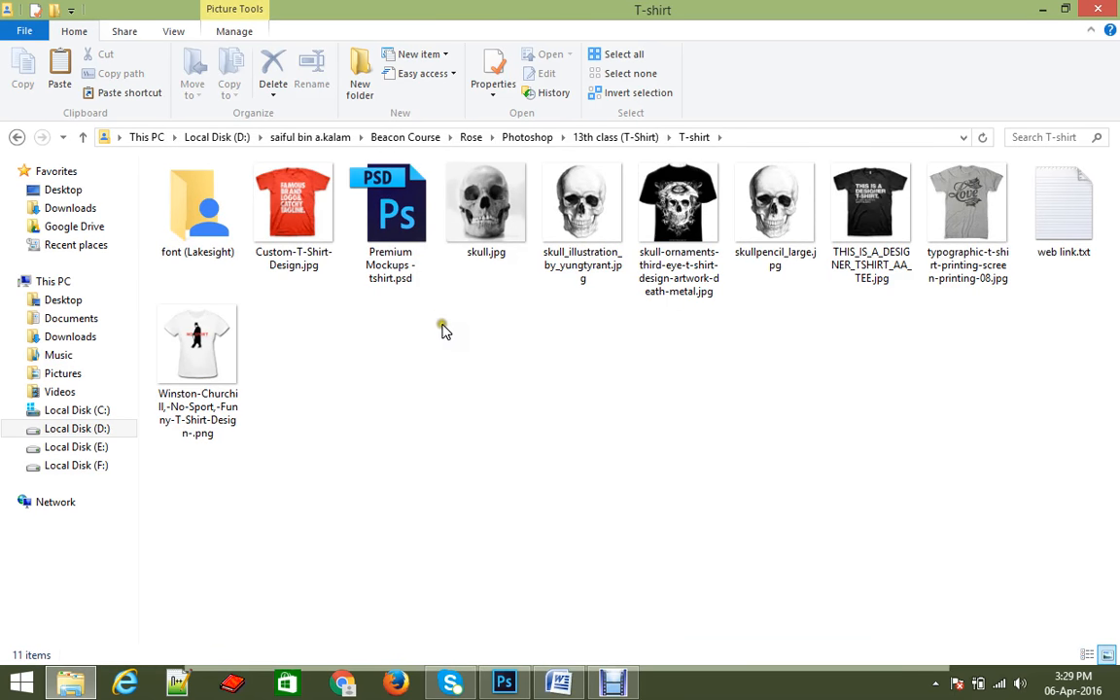
right_click(443, 323)
left_click(498, 396)
Open Custom-T-Shirt-Design.jpg and look through the folder's T-shirt and skull images, ending on the grey typographic T-shirt.
double_click(280, 218)
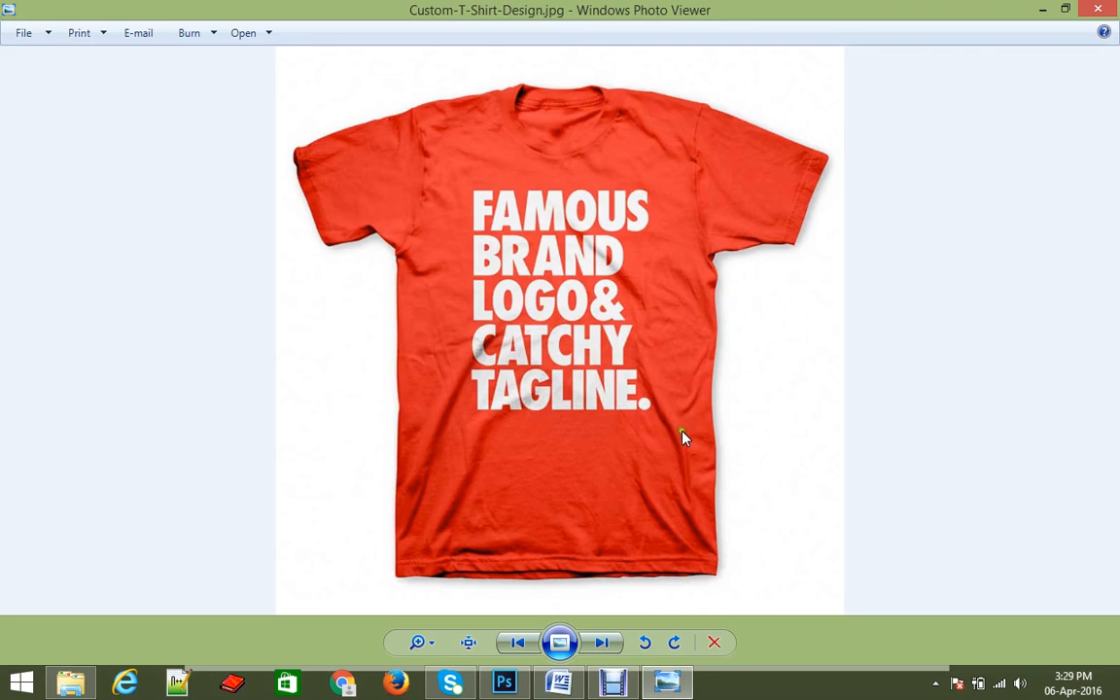
left_click(600, 642)
left_click(600, 642)
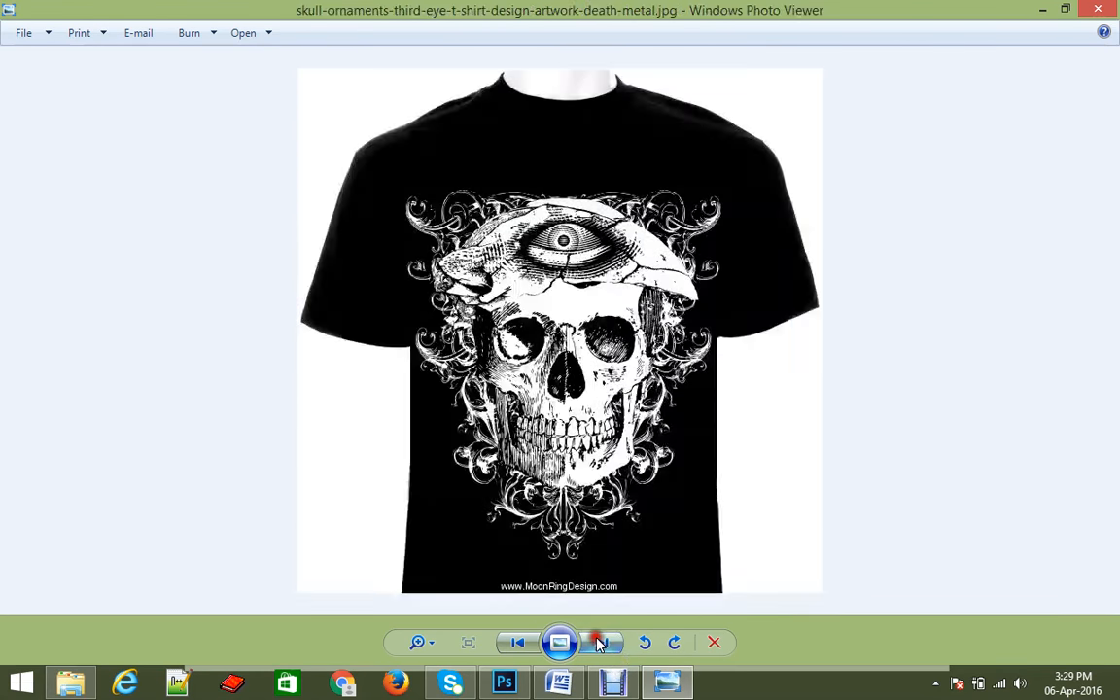
left_click(600, 642)
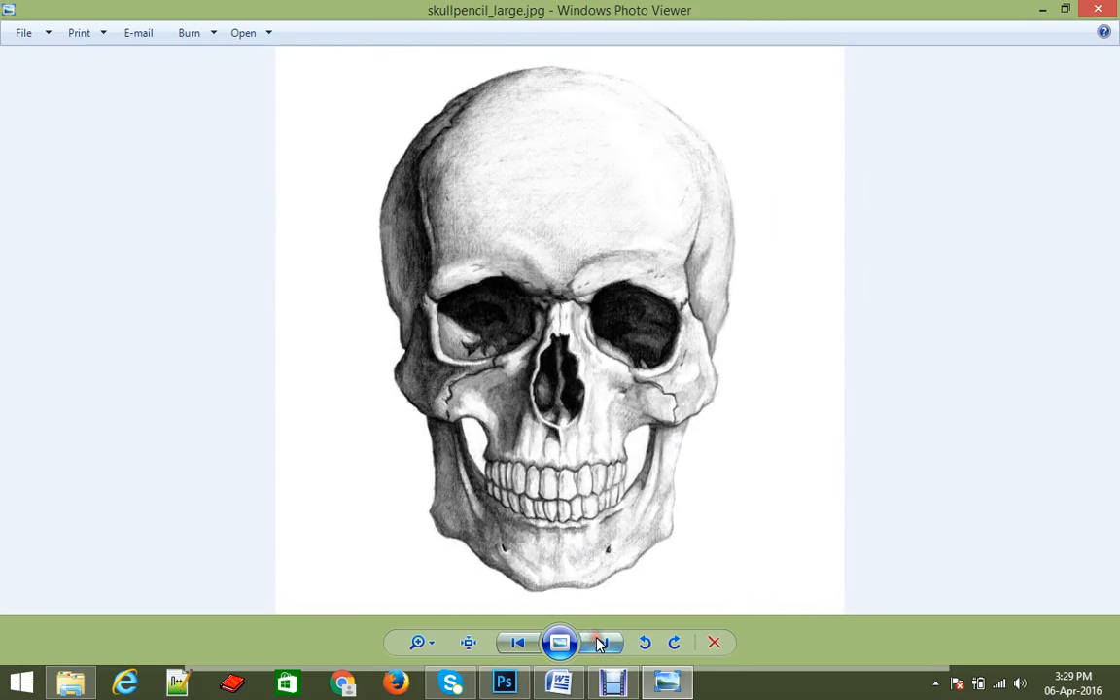
left_click(600, 642)
left_click(600, 642)
left_click(600, 641)
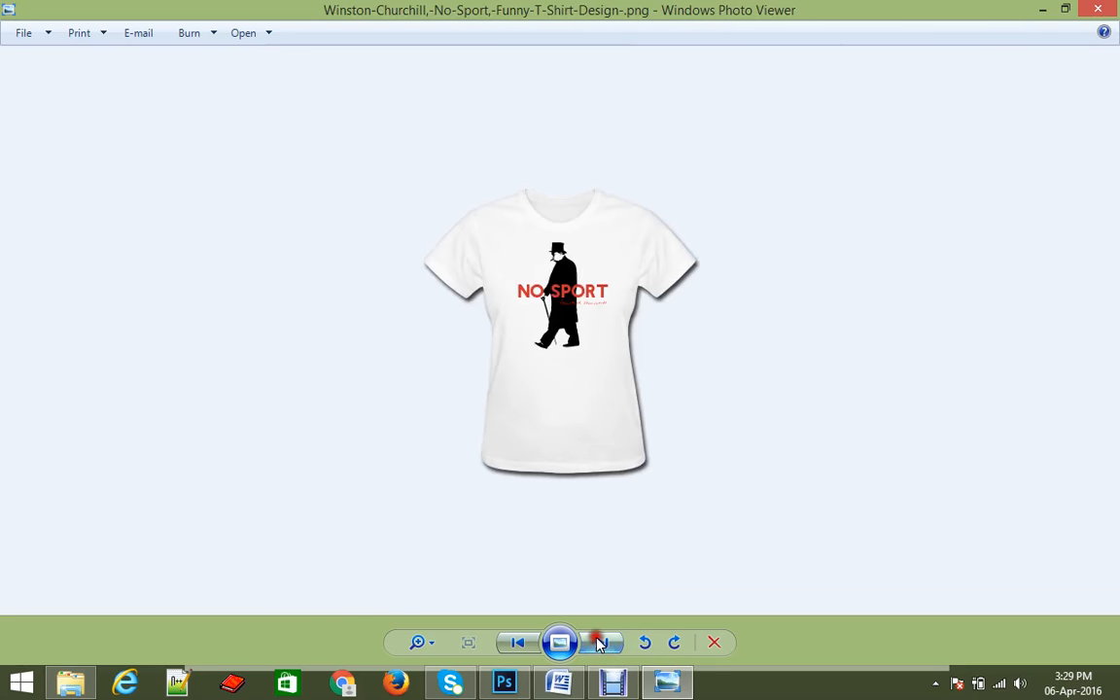
left_click(600, 641)
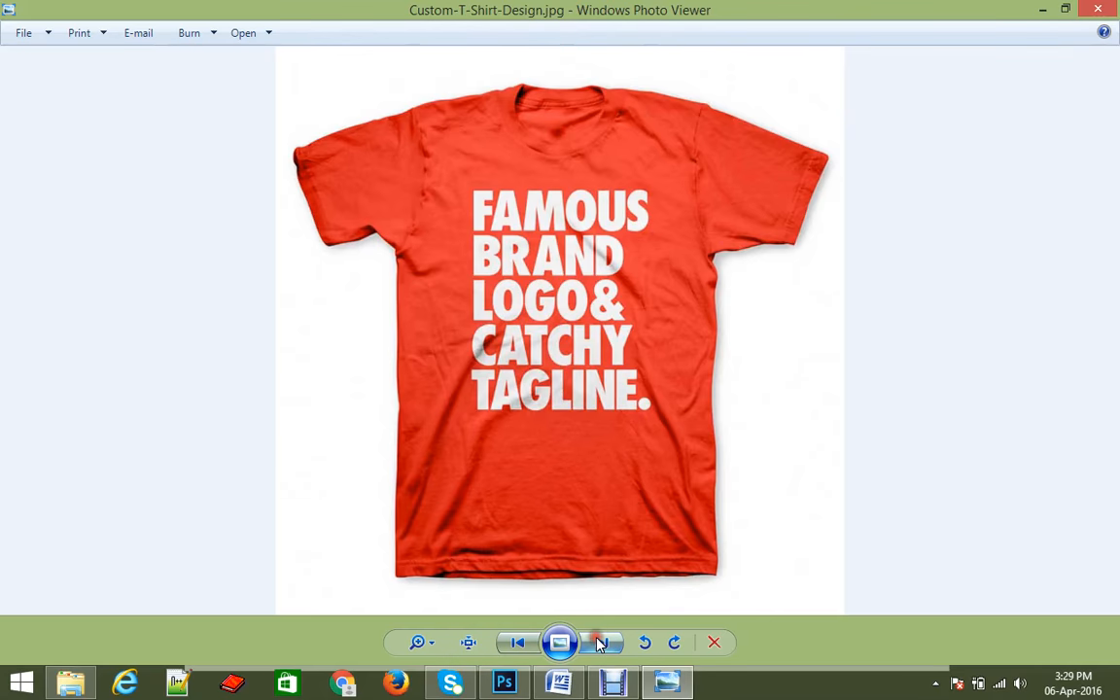
left_click(523, 642)
left_click(523, 643)
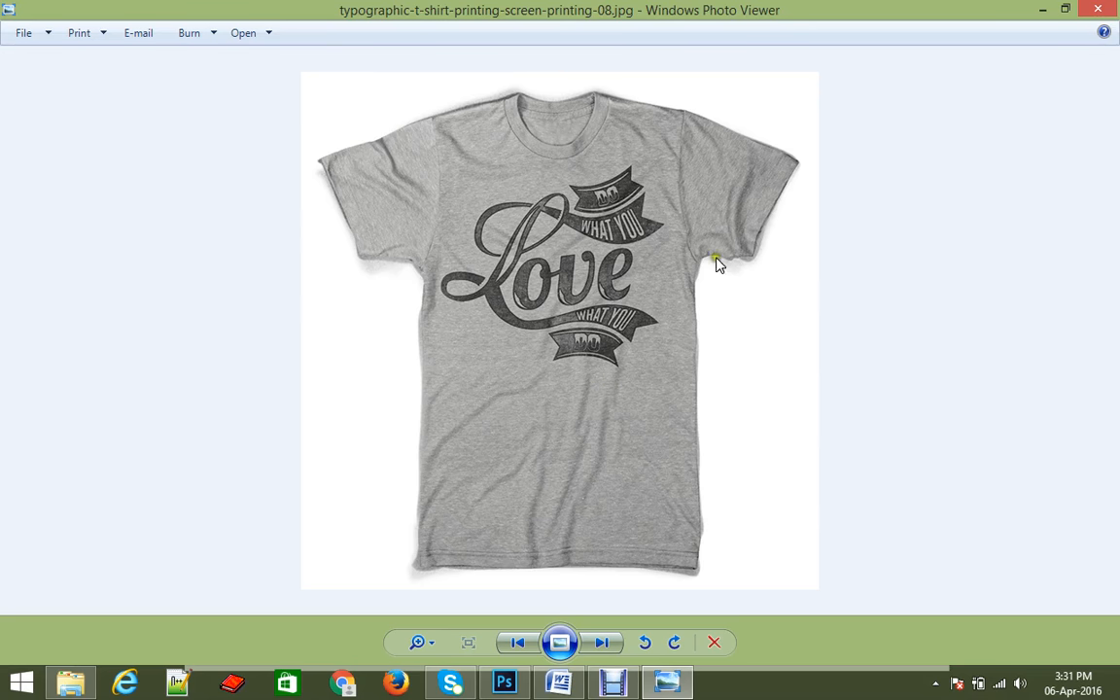
Compare the Winston Churchill, red tagline, skull and black designer T-shirt images again, then close the photo viewer.
left_click(602, 642)
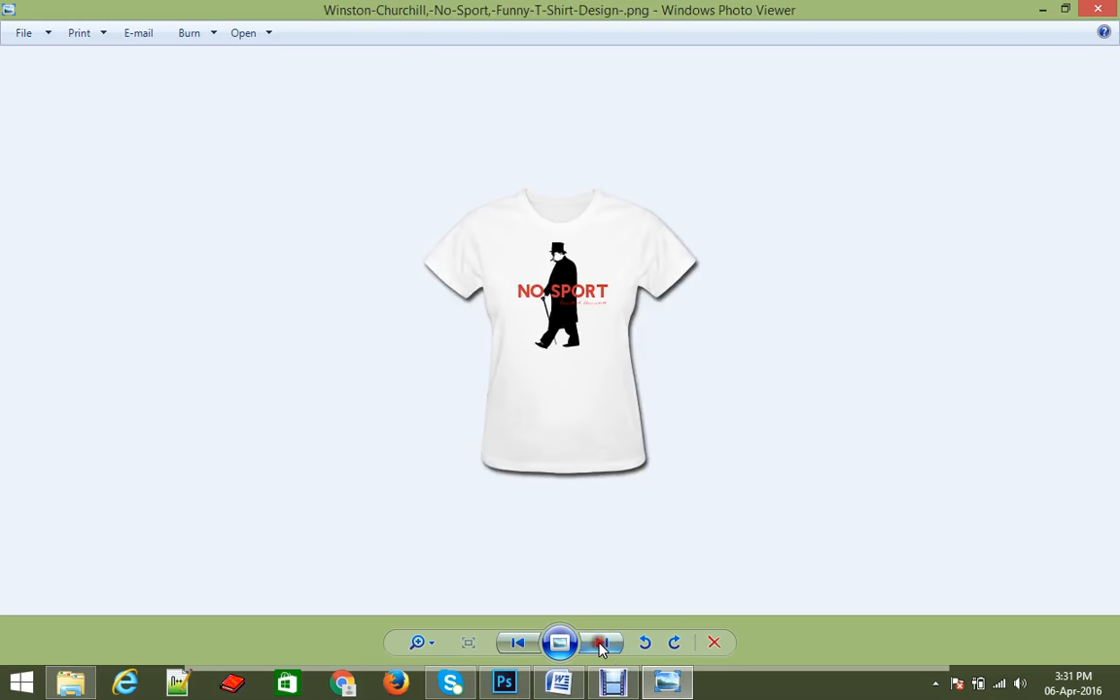
left_click(601, 641)
left_click(514, 642)
left_click(602, 642)
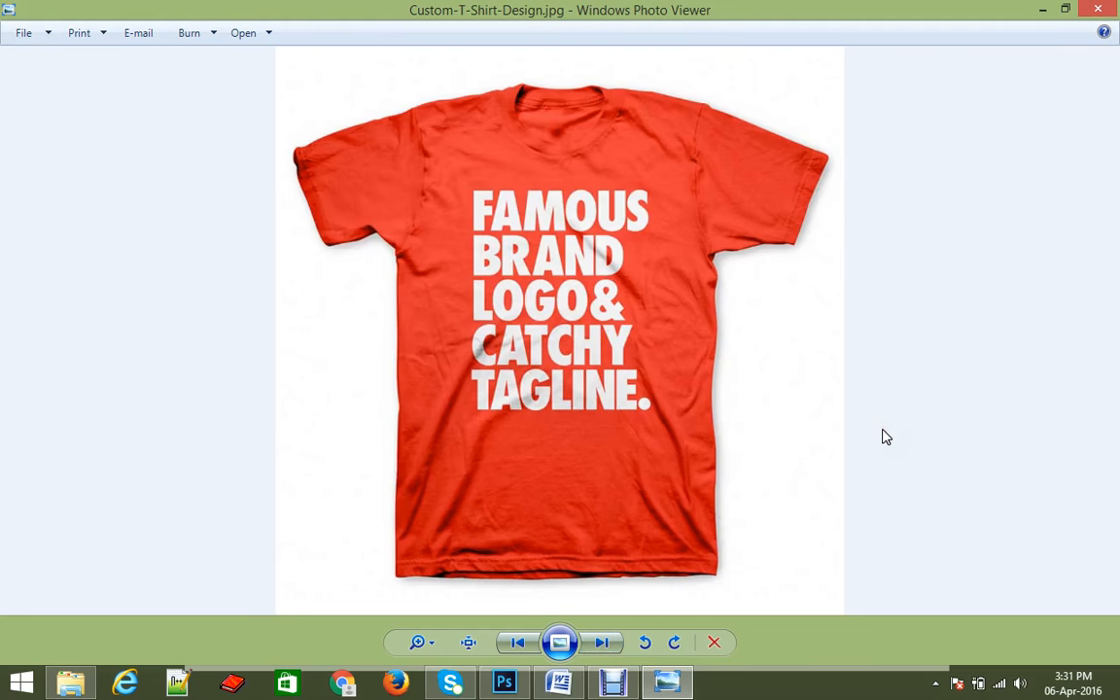
left_click(602, 641)
left_click(604, 644)
left_click(604, 644)
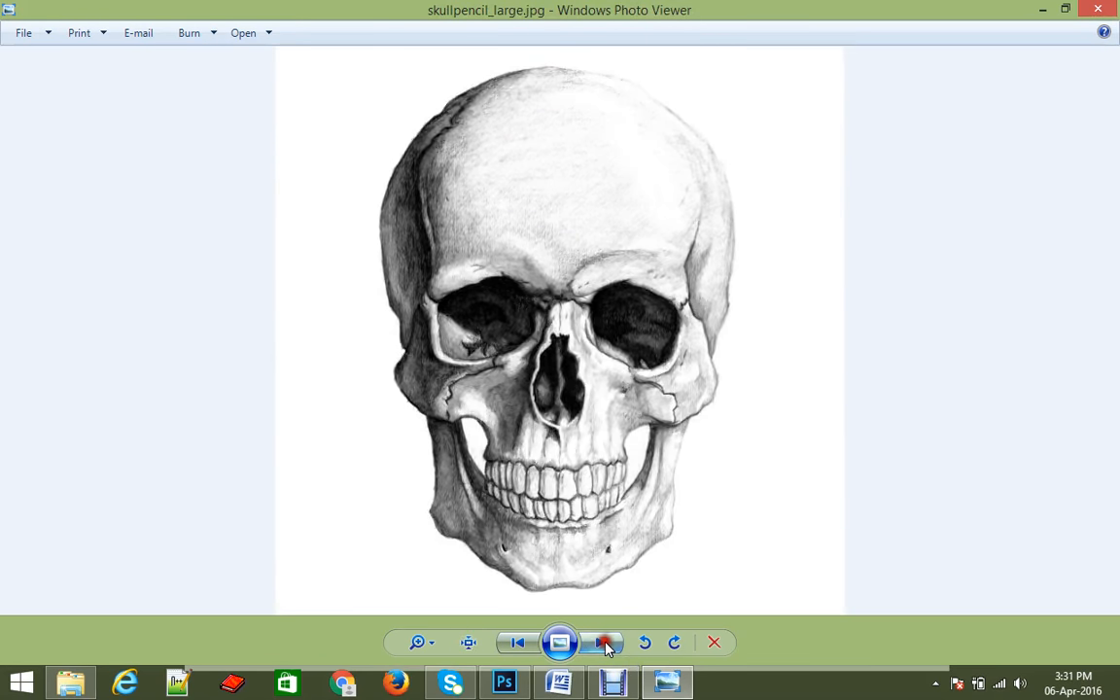
left_click(603, 643)
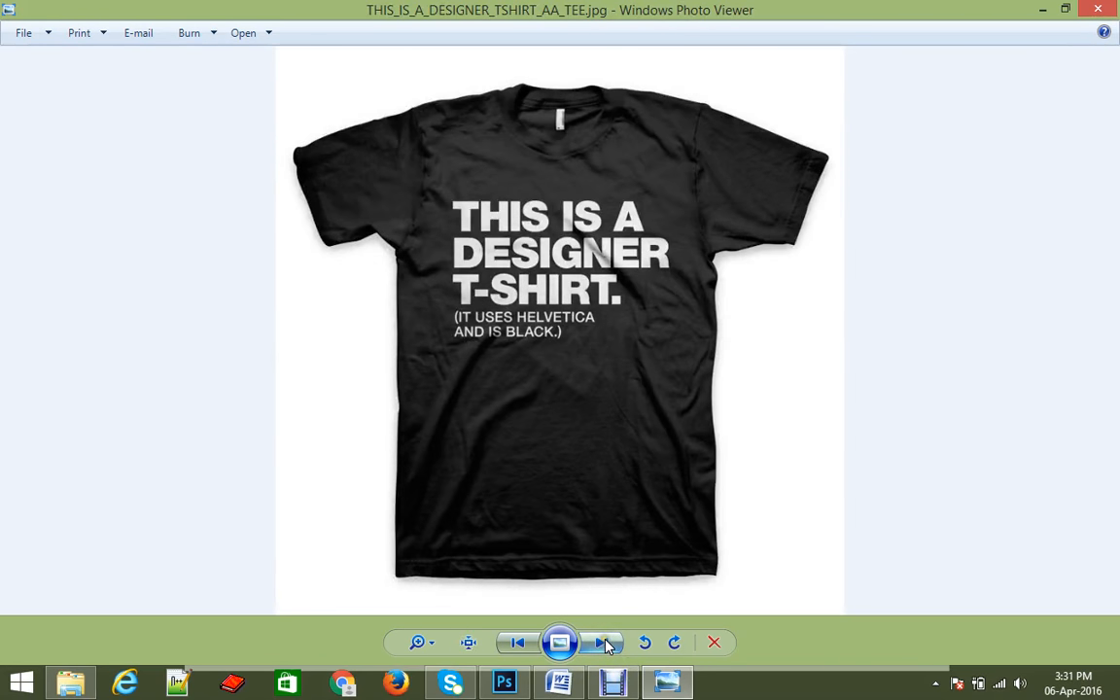
left_click(603, 644)
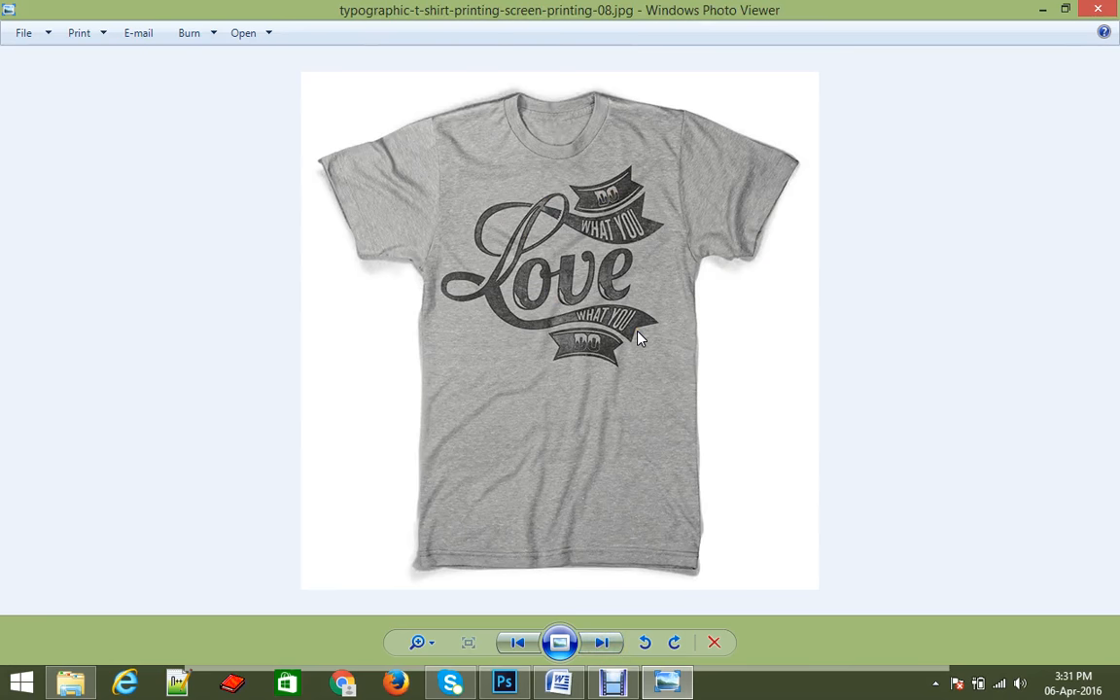
left_click(1101, 10)
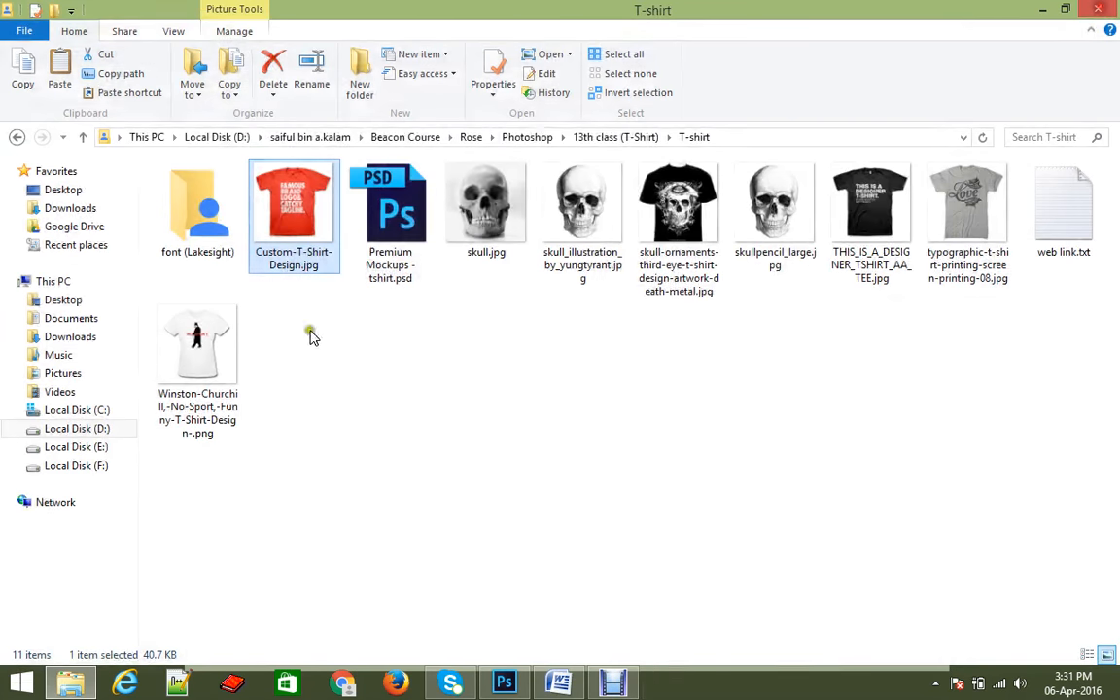
Refresh the T-shirt folder, copy the web address from web link.txt, and close the text file.
right_click(467, 353)
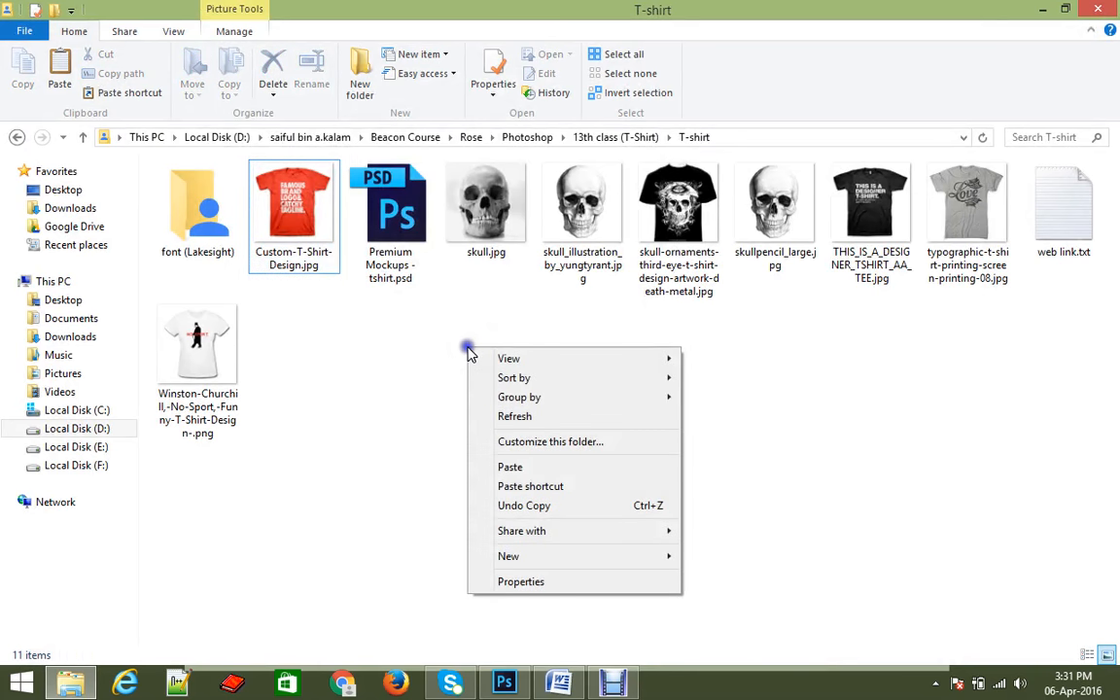
left_click(531, 412)
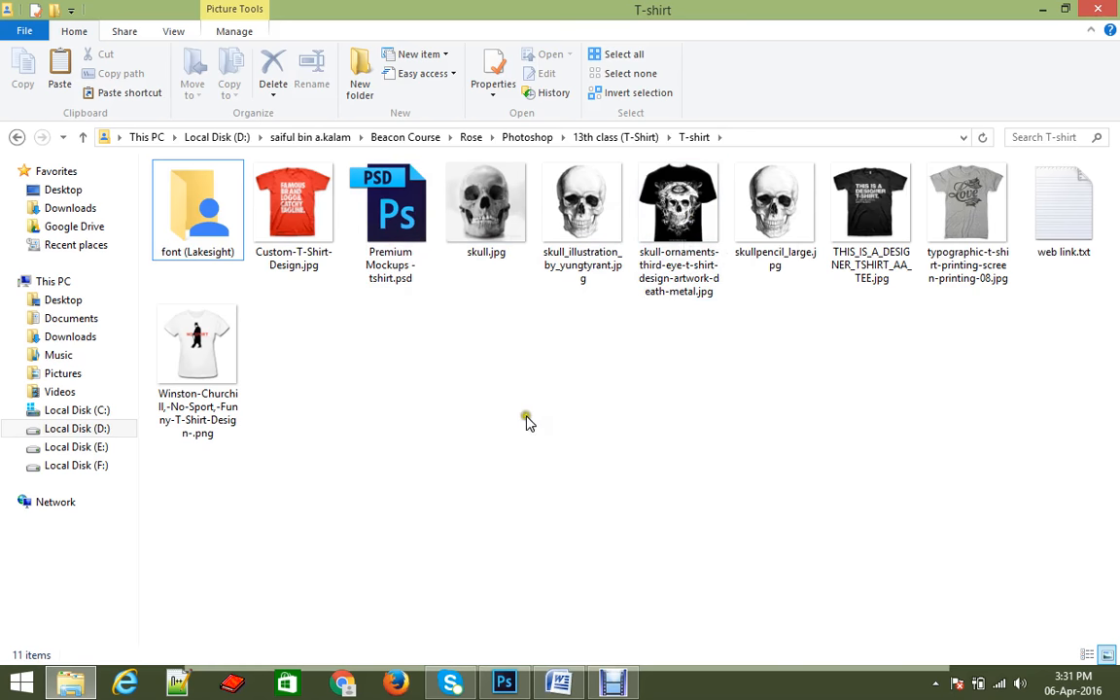
double_click(1059, 241)
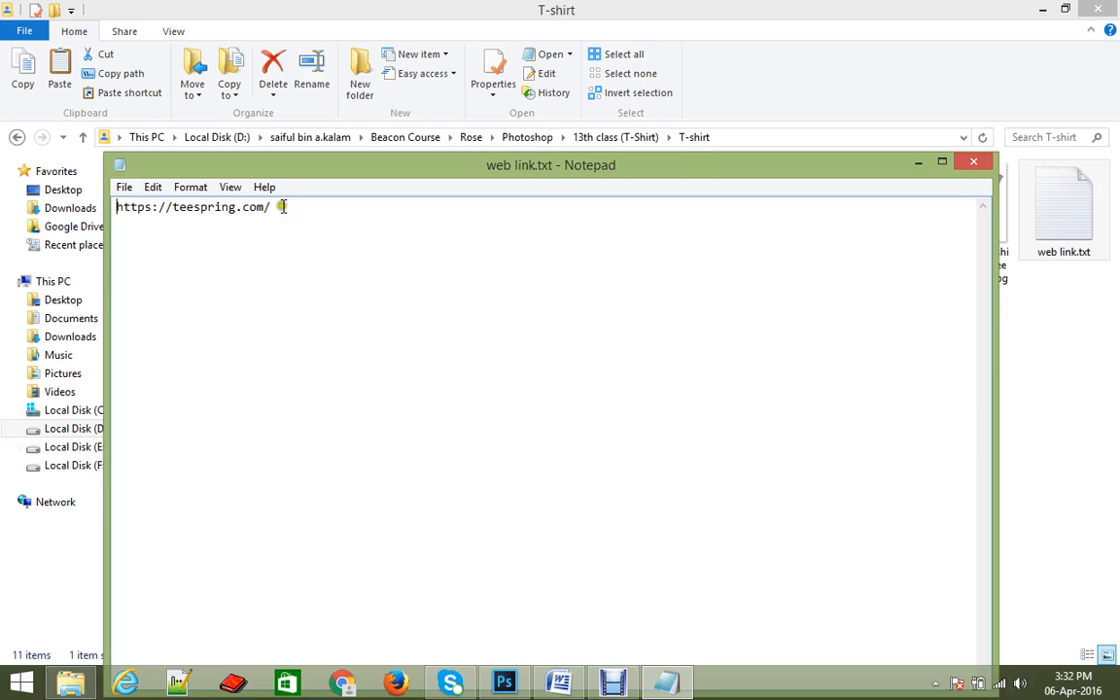
left_click_drag(288, 209, 20, 202)
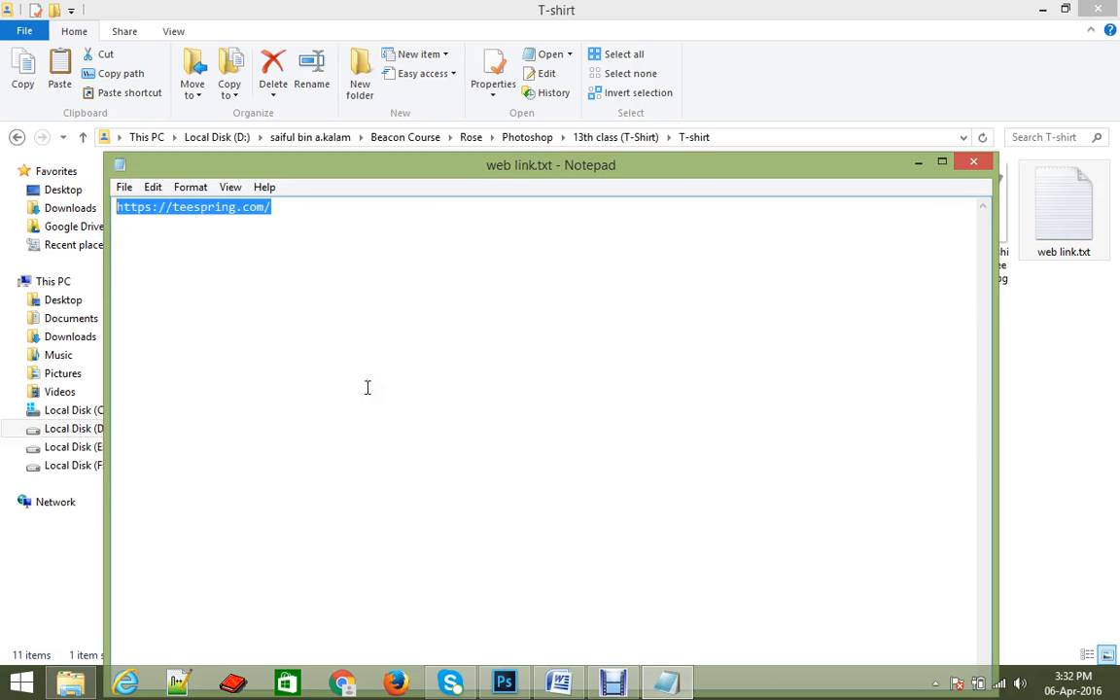
key("ctrl+c")
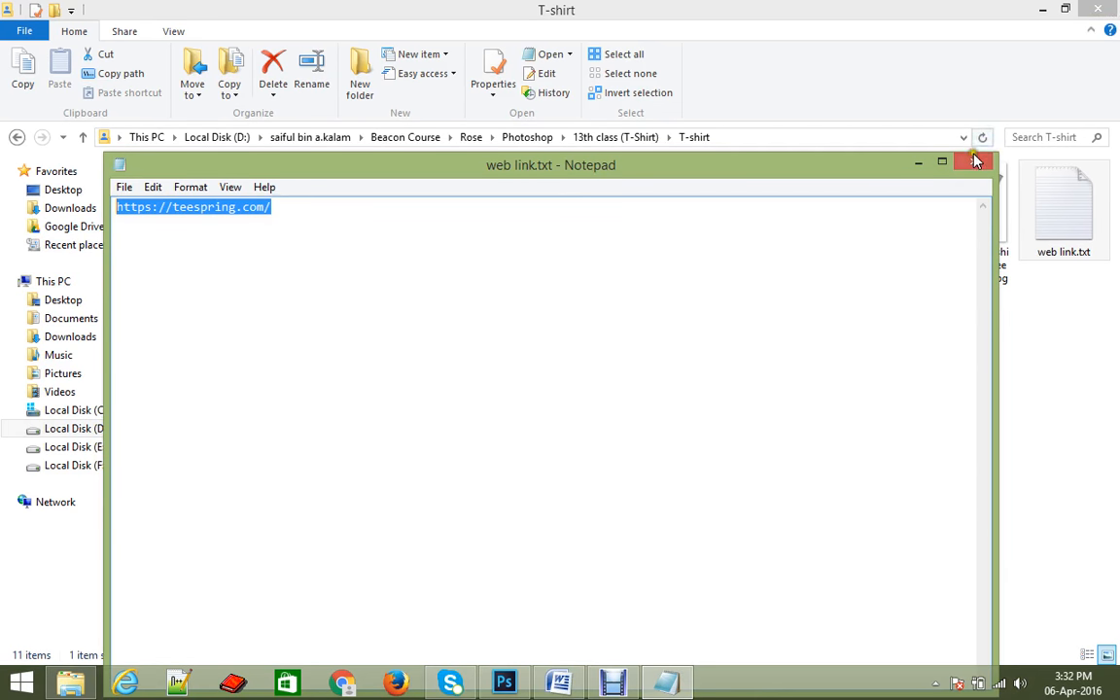
left_click(972, 165)
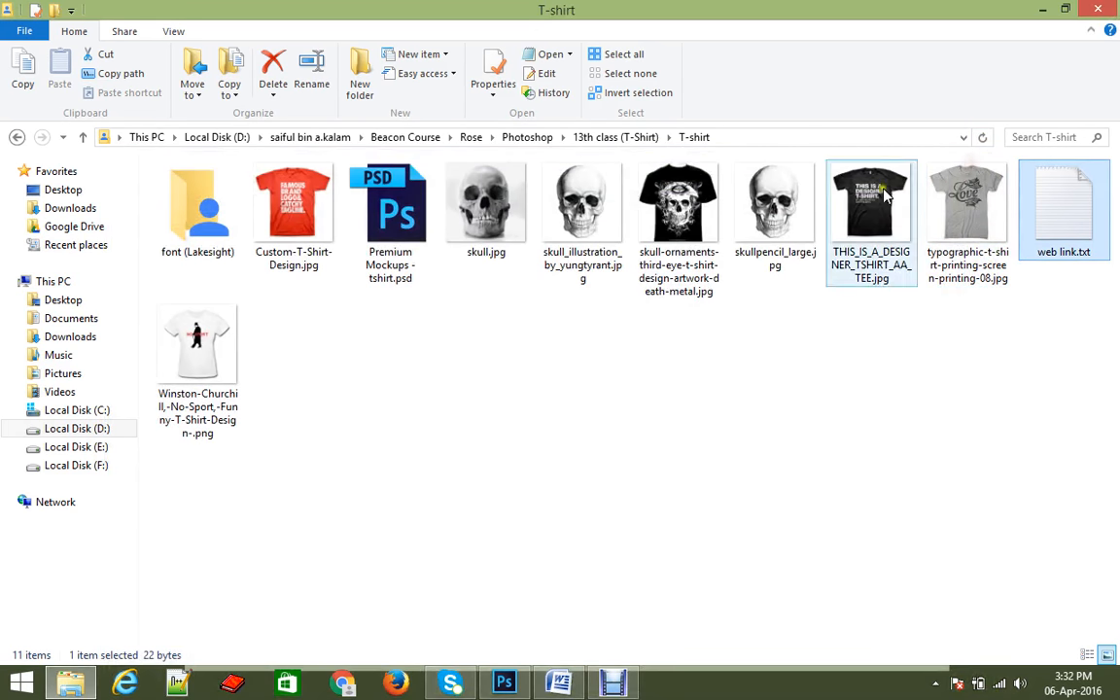
left_click(393, 683)
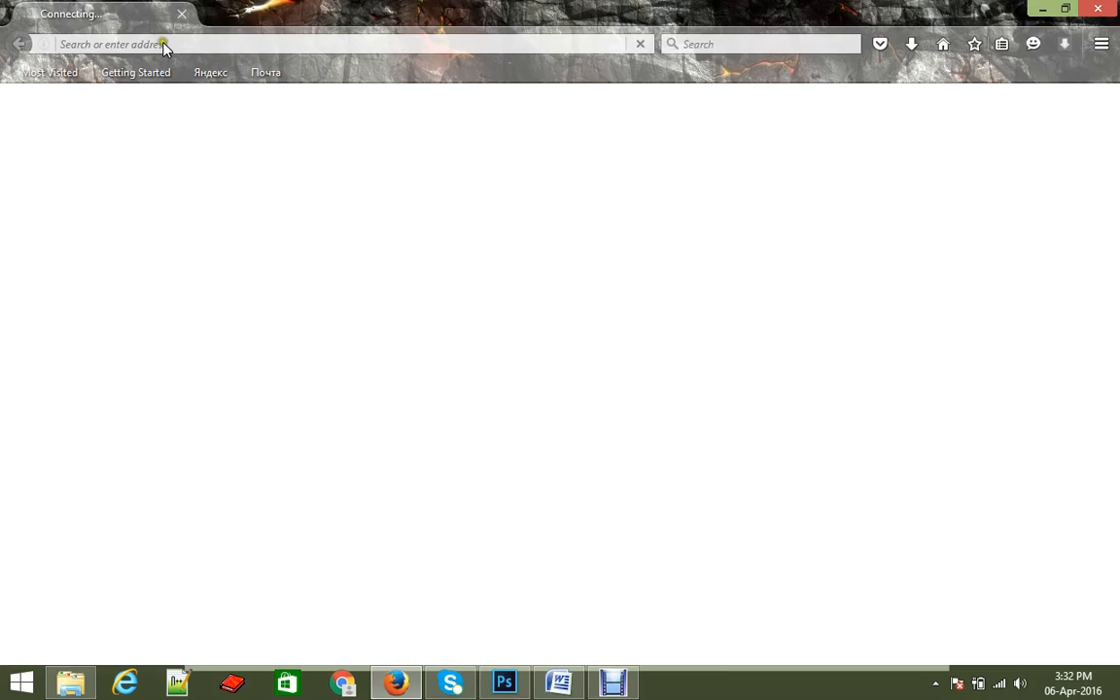
left_click(165, 47)
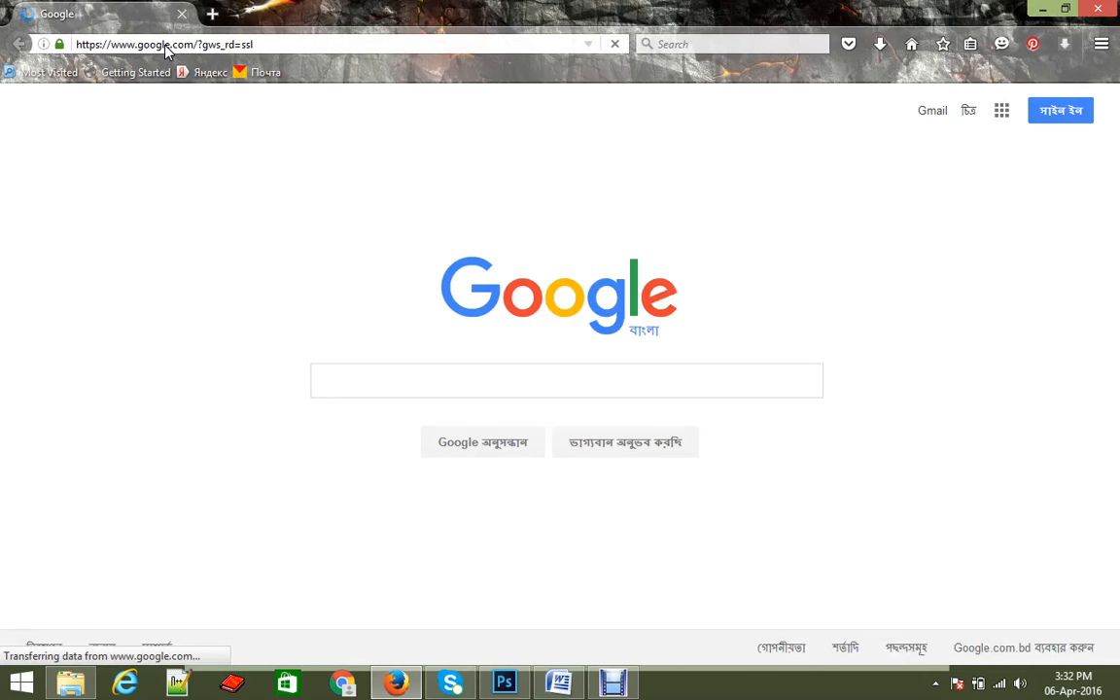
left_click(203, 141)
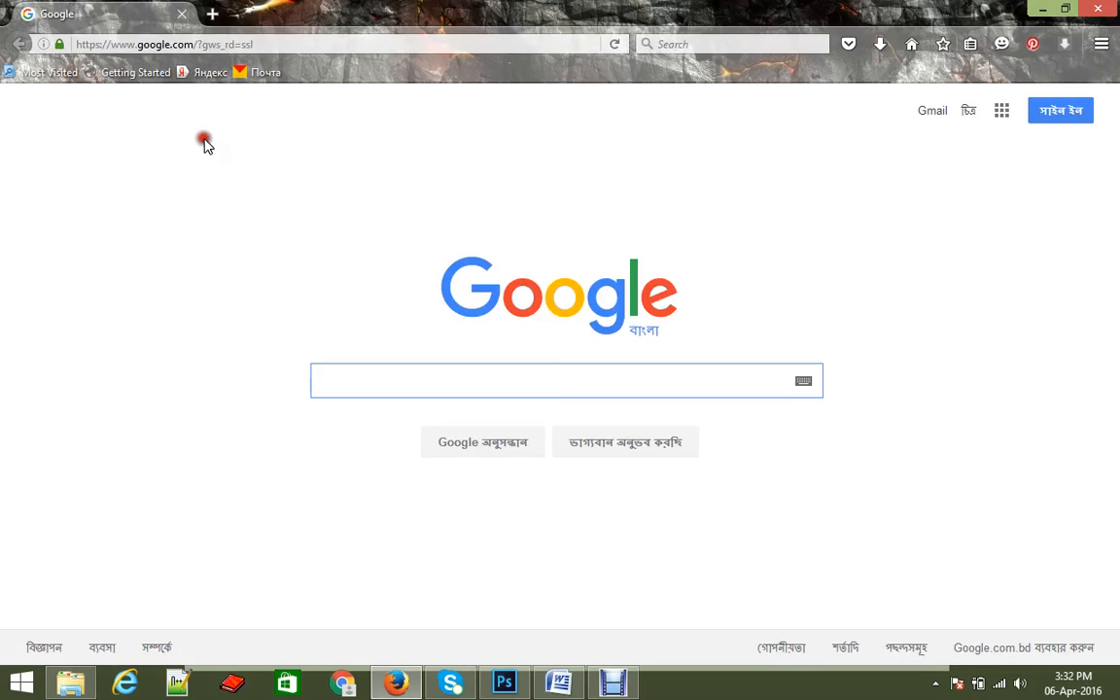
key("ctrl+l")
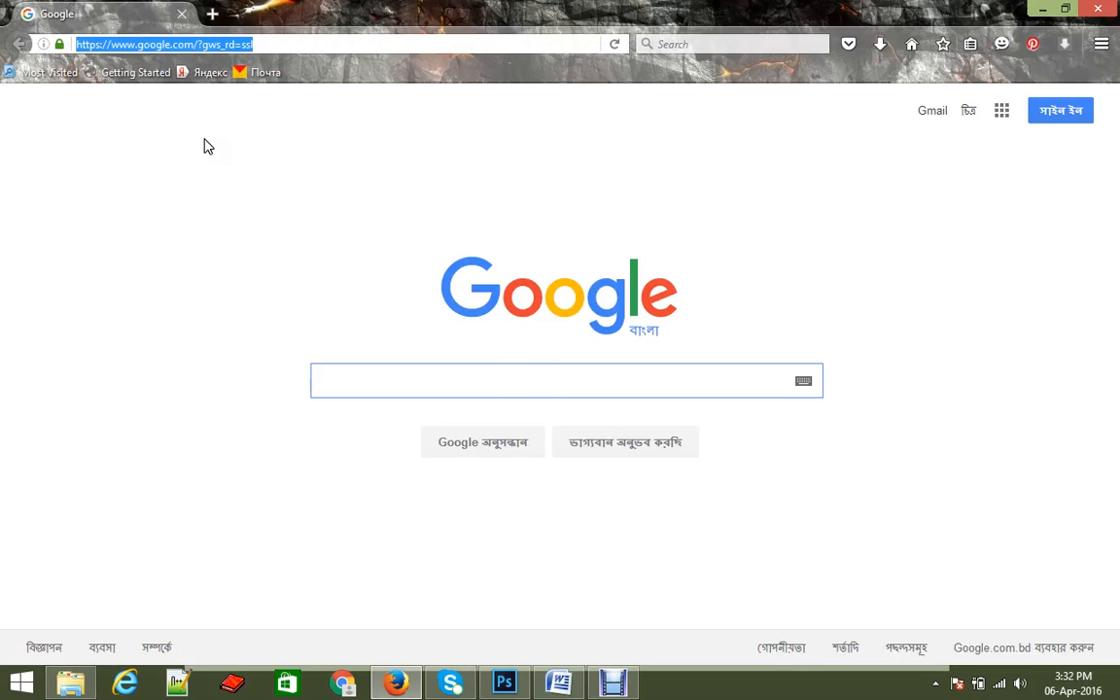
key("ctrl+v")
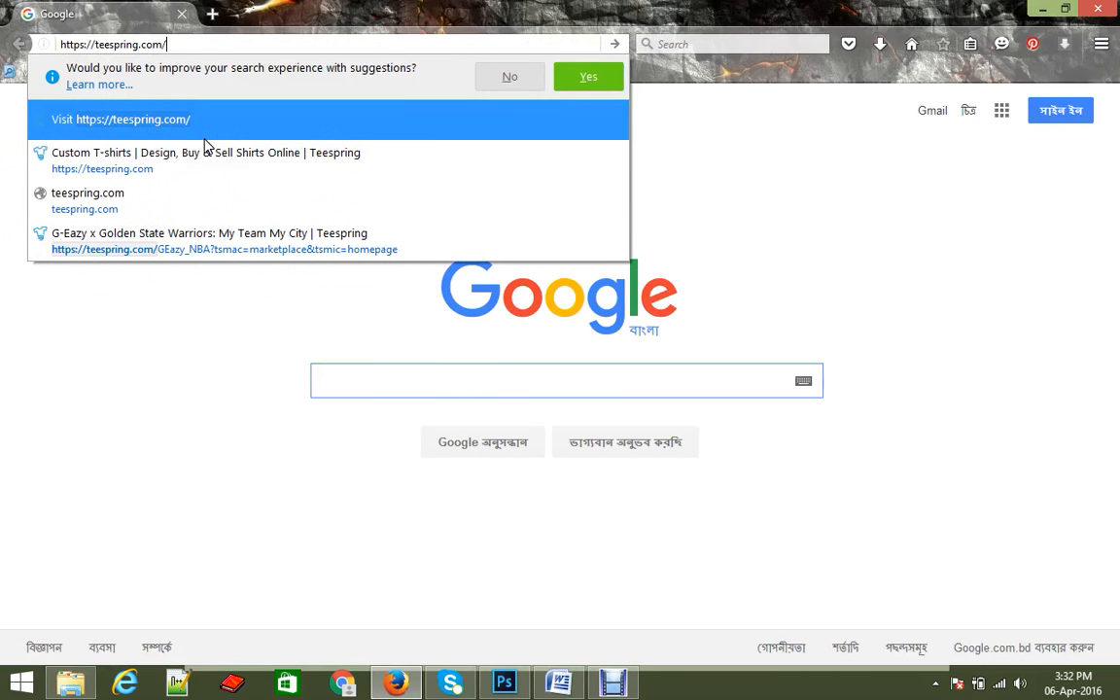
key("Return")
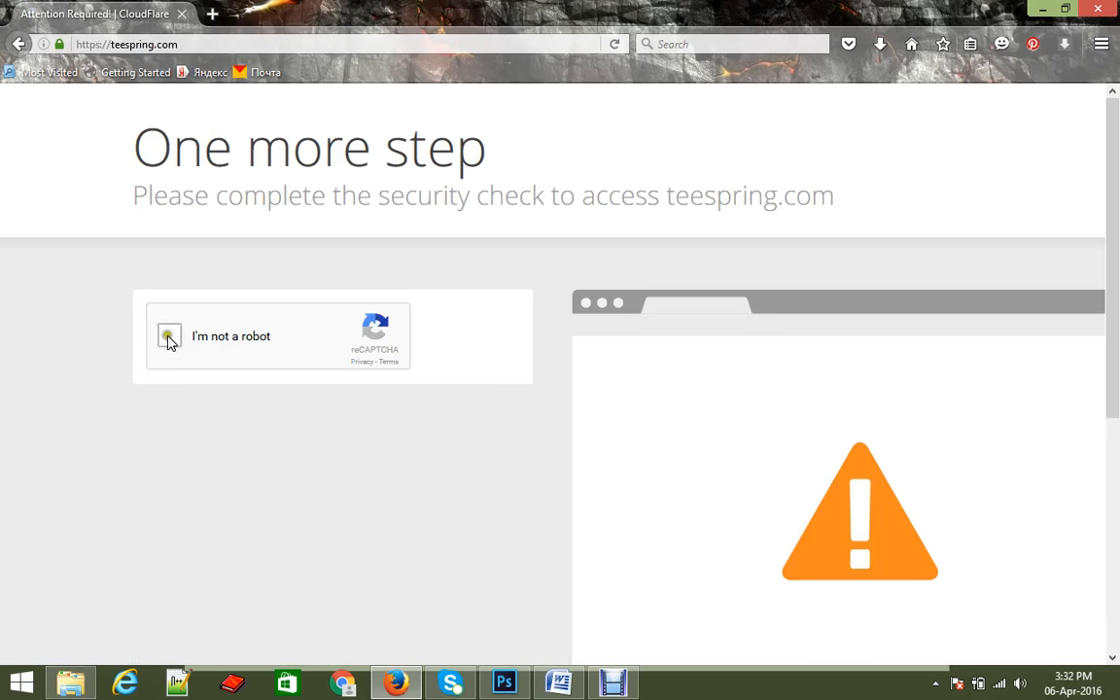
Start the "I'm not a robot" check and submit the three mountain pictures plus the lake and rocky river pictures.
left_click(168, 338)
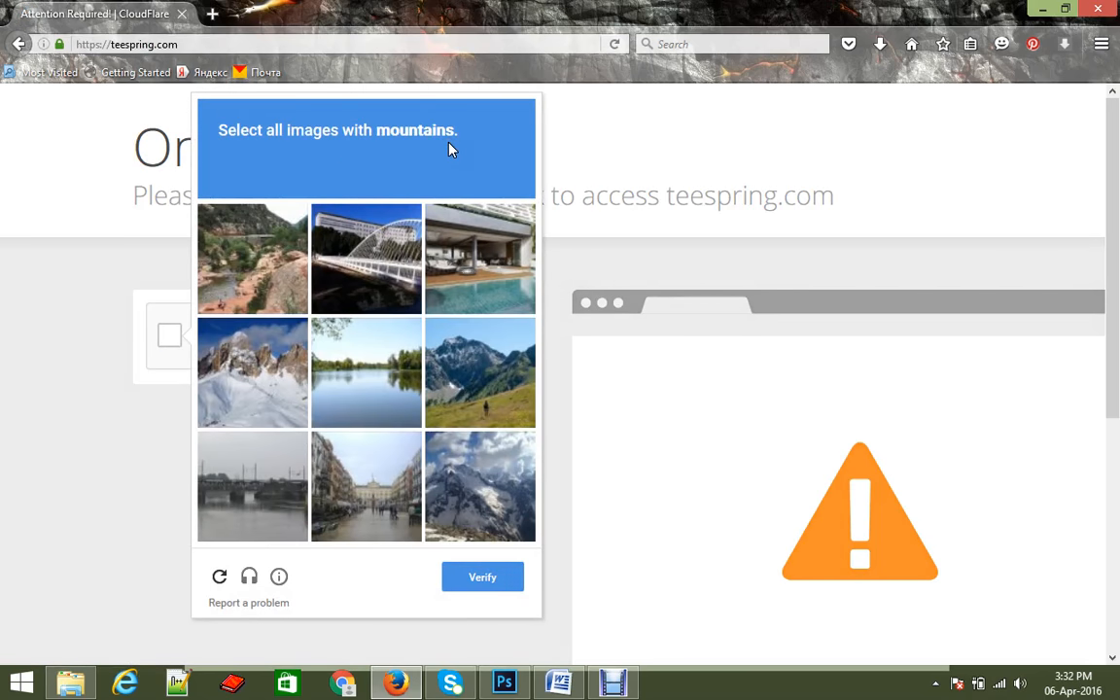
left_click(497, 379)
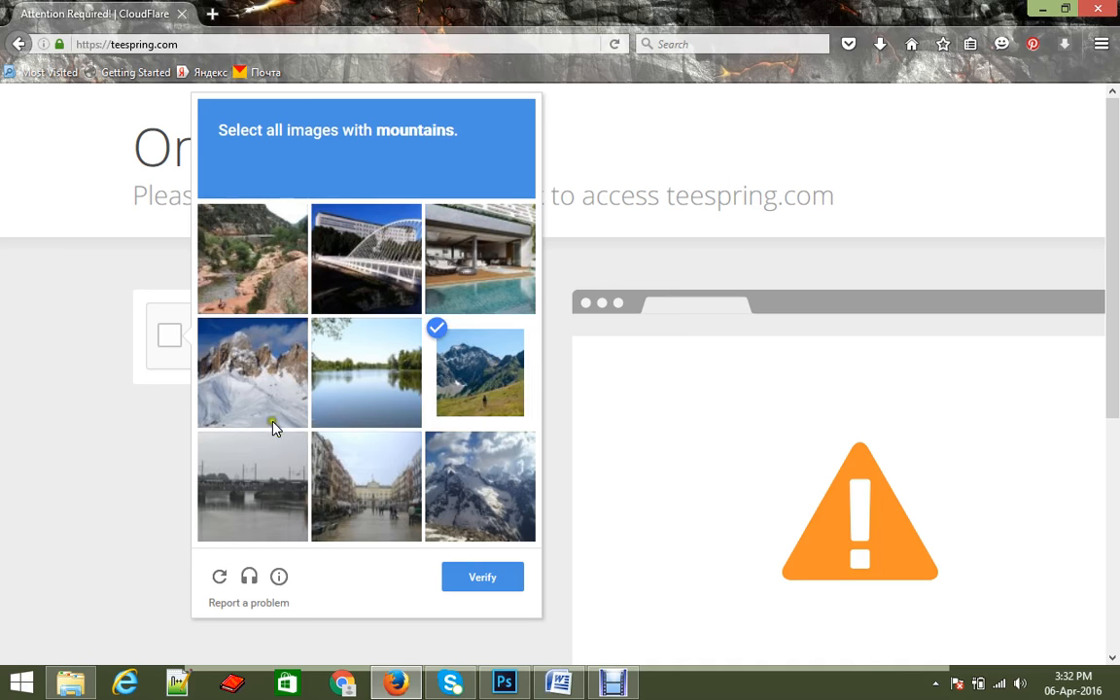
left_click(238, 352)
left_click(500, 468)
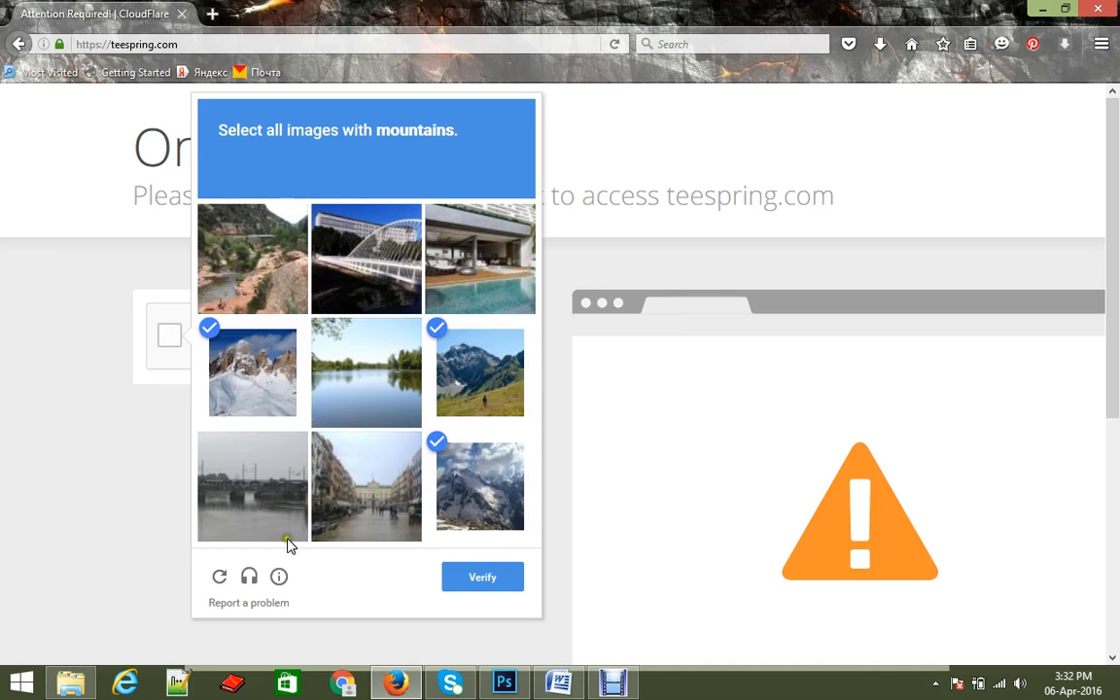
left_click(375, 390)
left_click(251, 248)
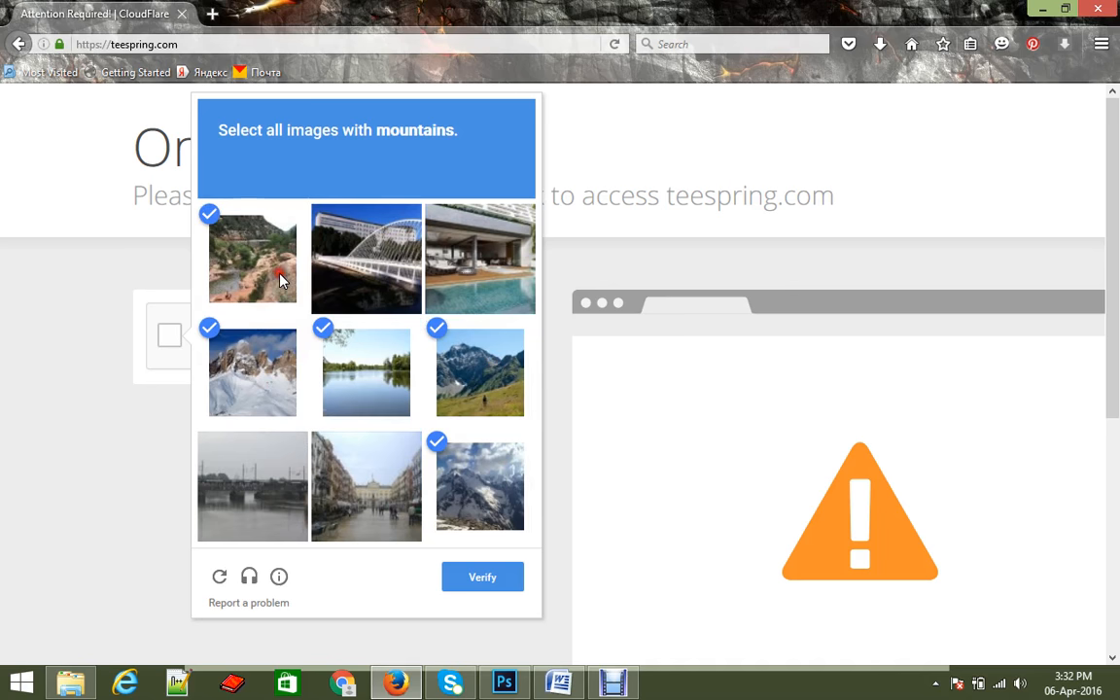
left_click(499, 591)
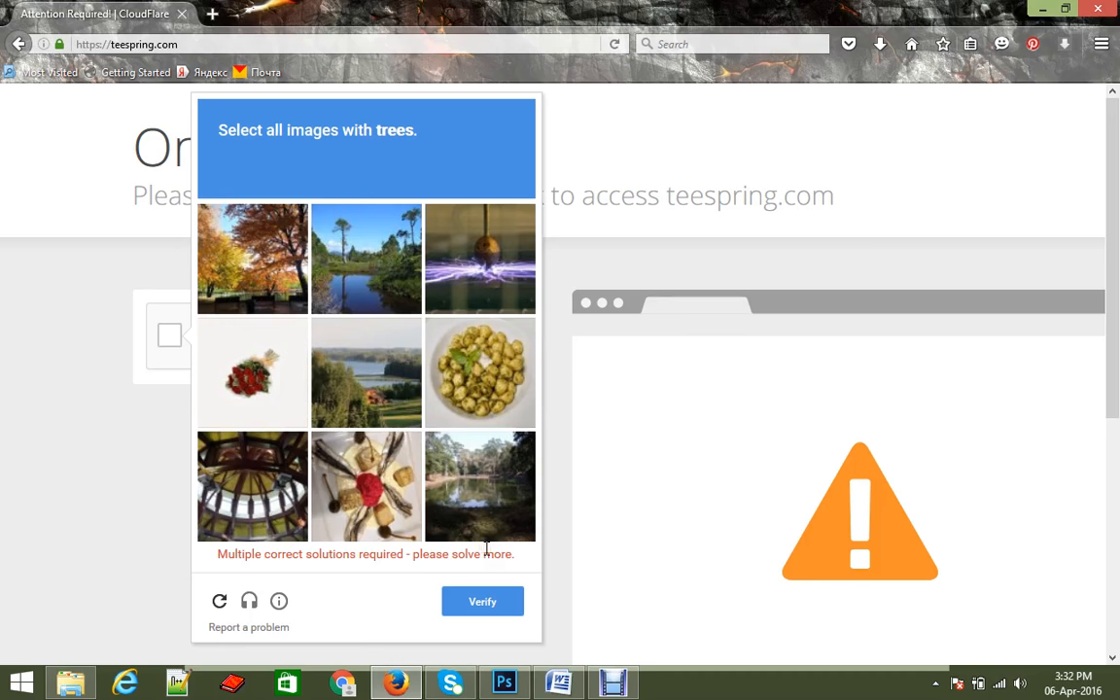
Select the four pictures with trees in the security check and verify them to enter the Teespring site.
left_click(230, 250)
left_click(338, 264)
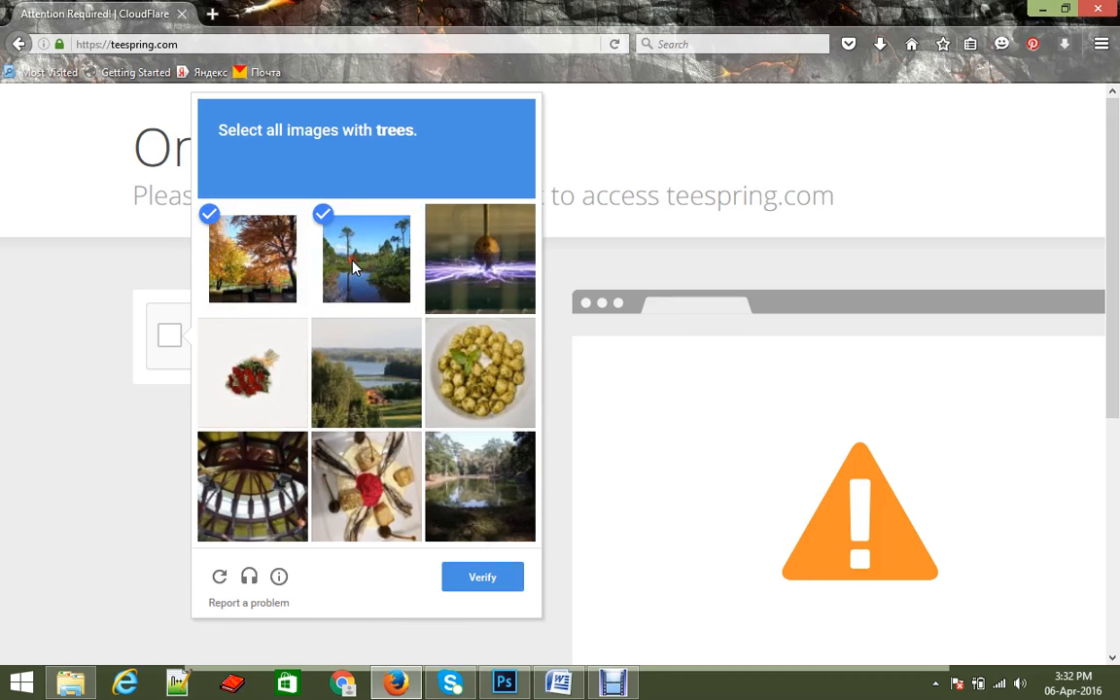
left_click(476, 496)
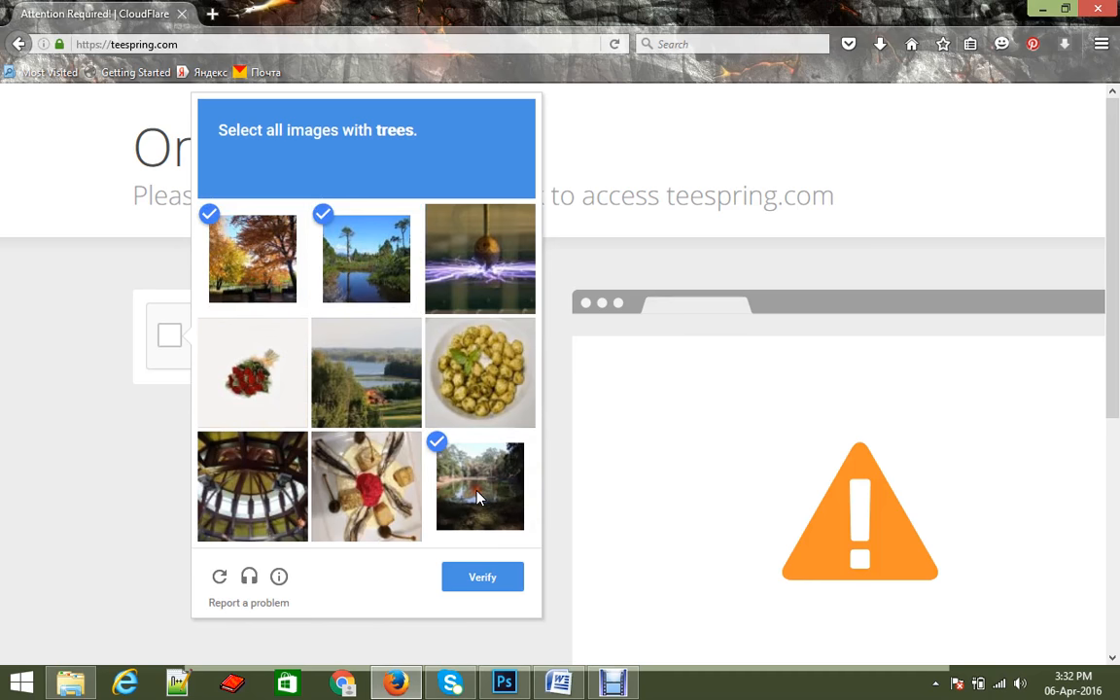
left_click(368, 382)
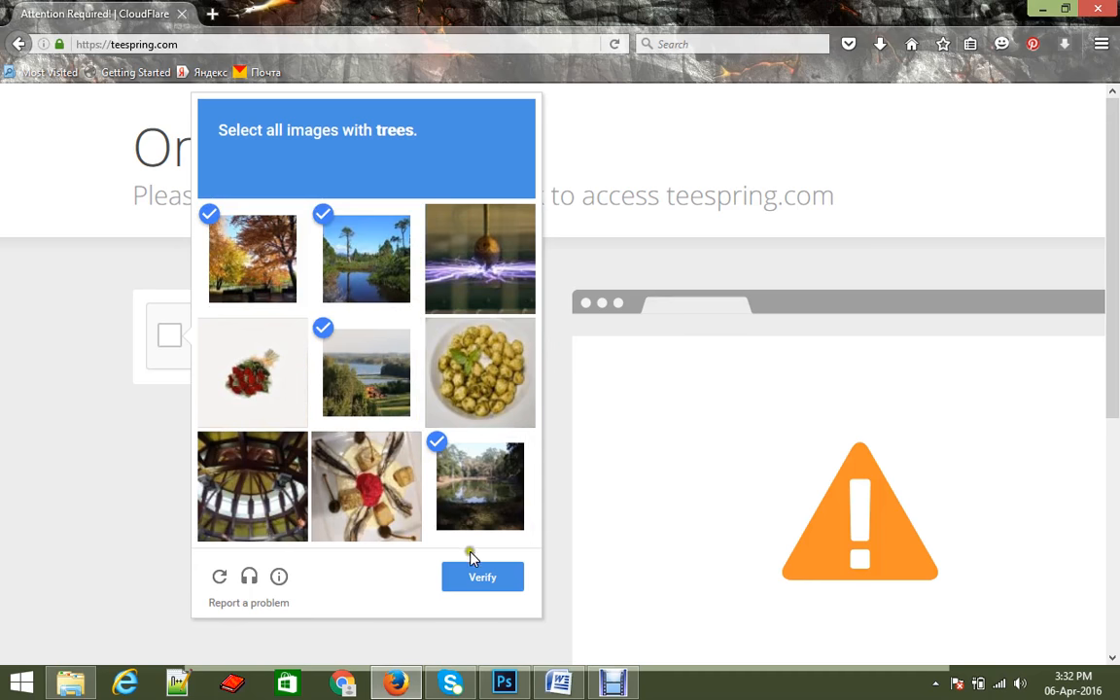
left_click(480, 588)
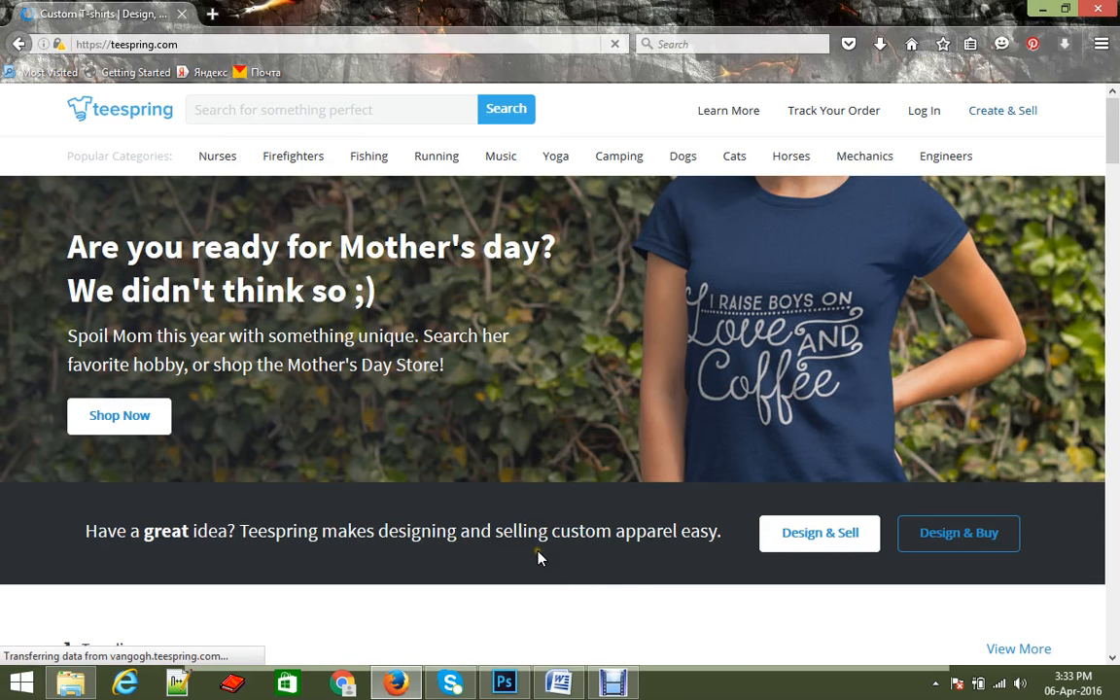
Look through the T-shirt designs, categories and seller stories on the Teespring home page, and return to its start.
scroll(532, 549, "down", 4)
scroll(531, 546, "down", 1)
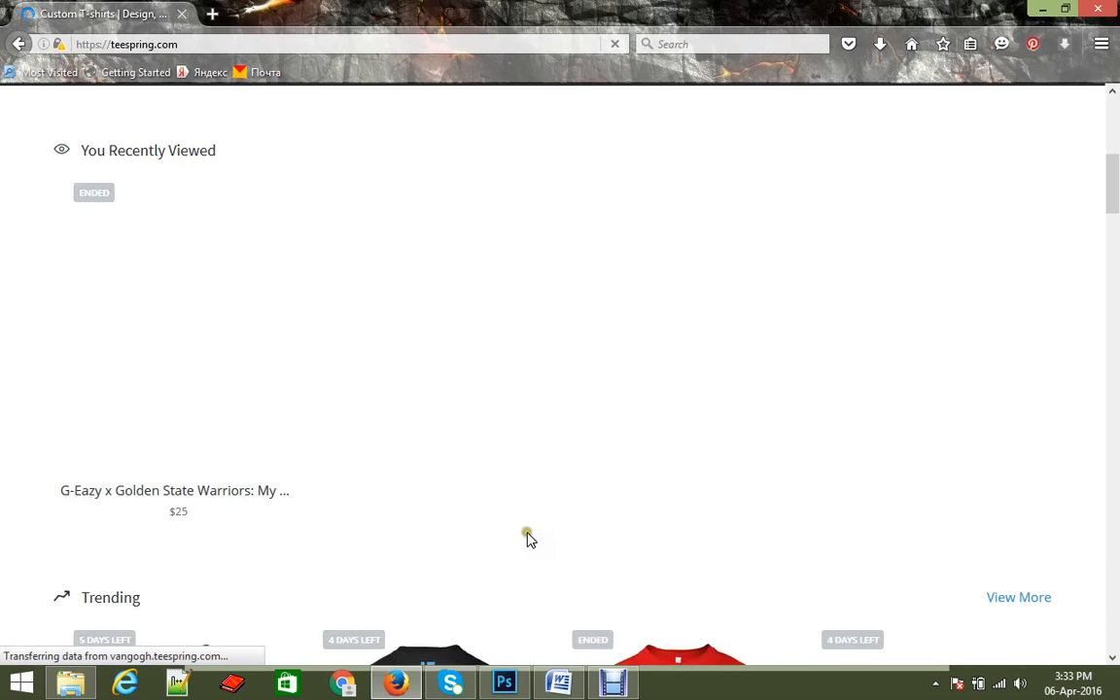
scroll(530, 537, "down", 3)
scroll(530, 537, "down", 1)
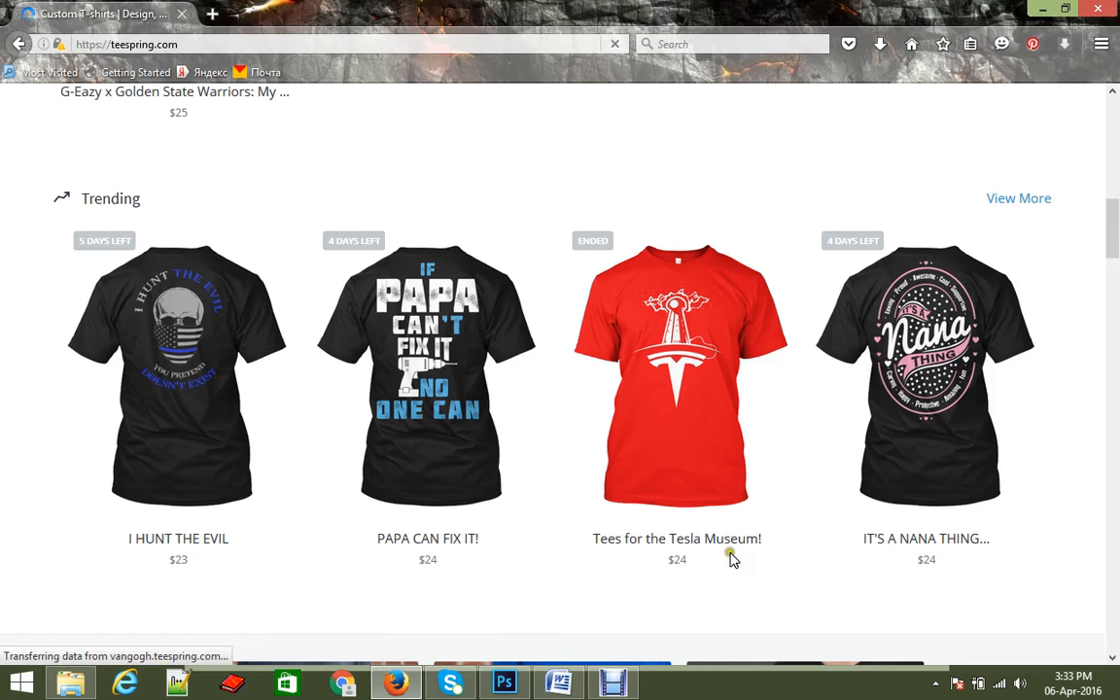
left_click(565, 511)
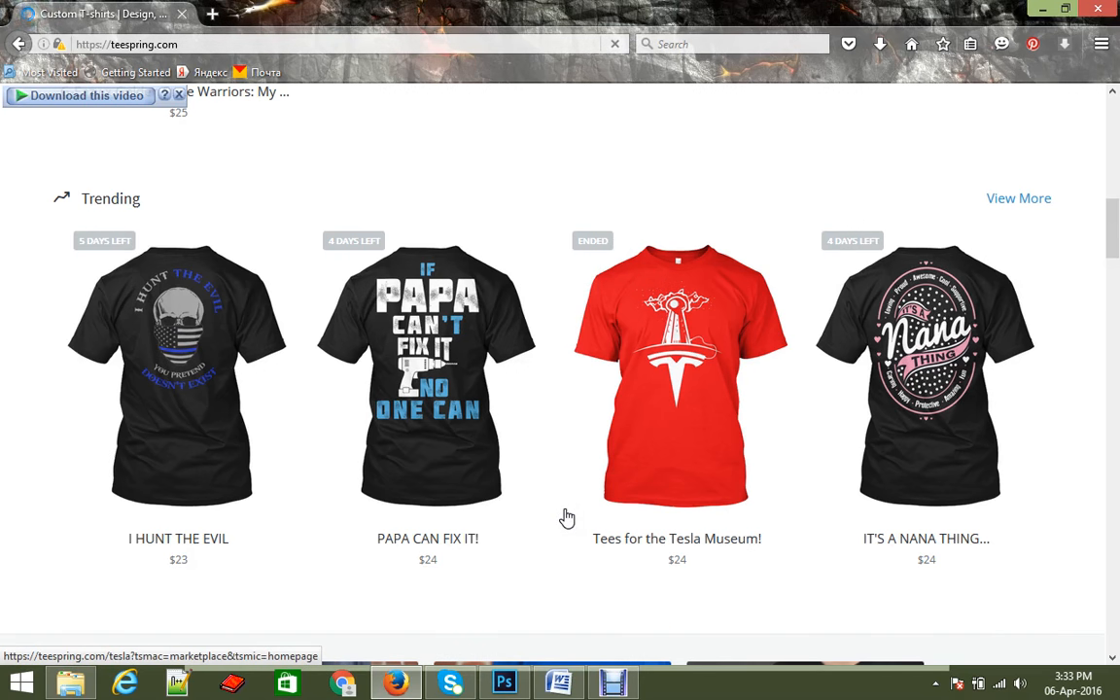
scroll(566, 517, "down", 7)
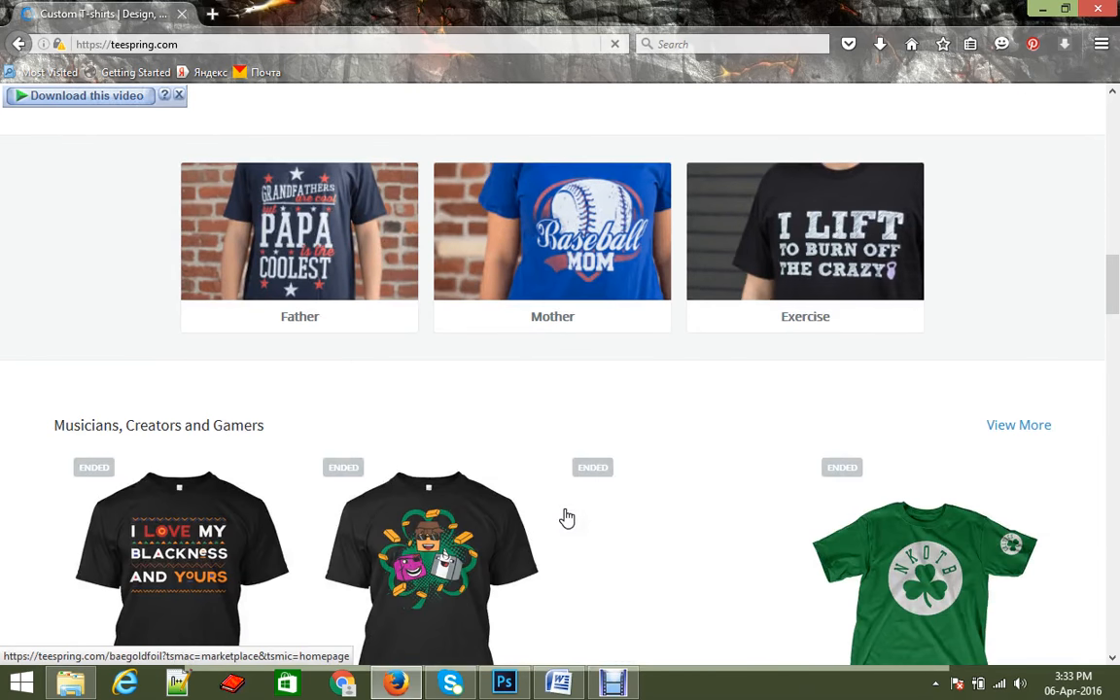
scroll(567, 517, "down", 3)
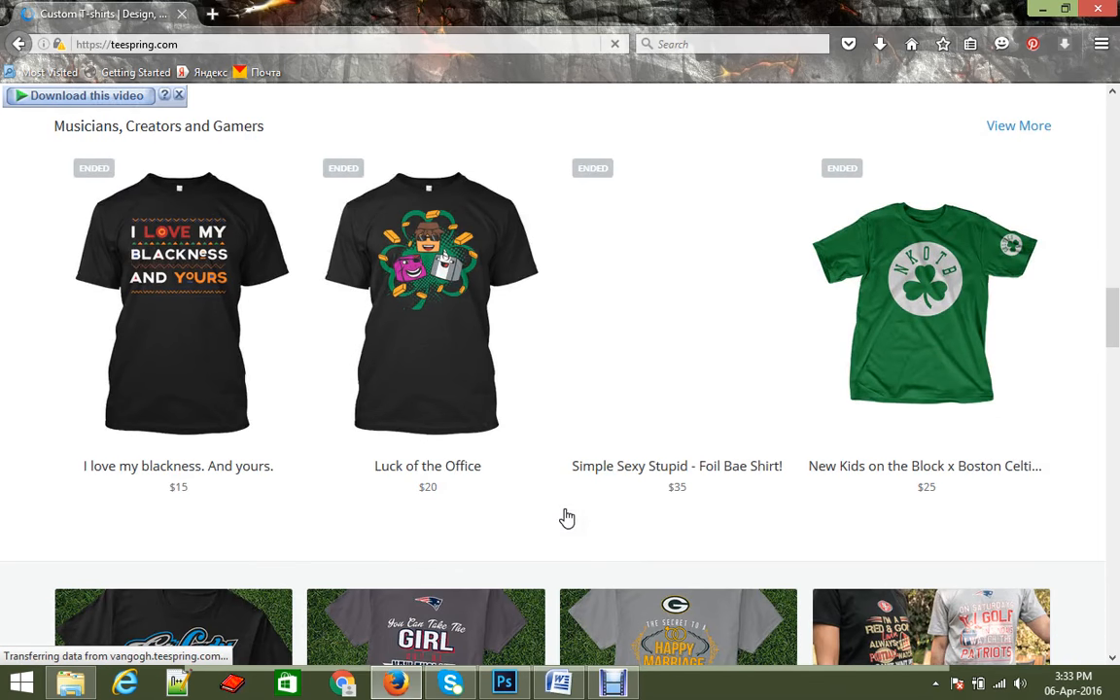
scroll(566, 518, "down", 2)
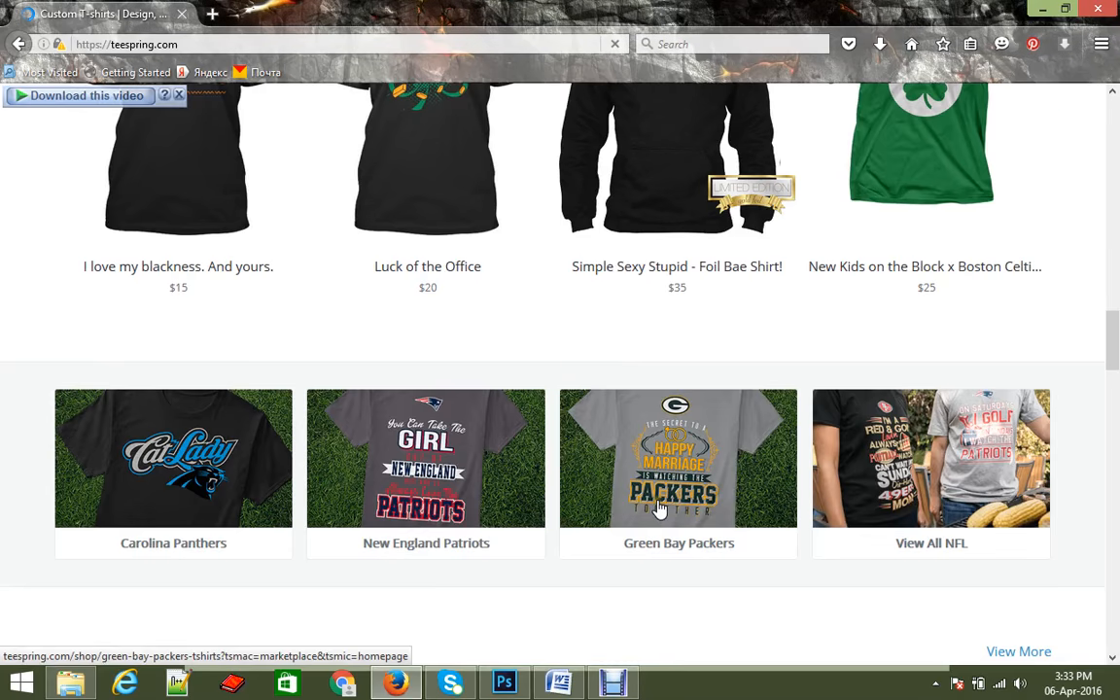
scroll(659, 508, "up", 2)
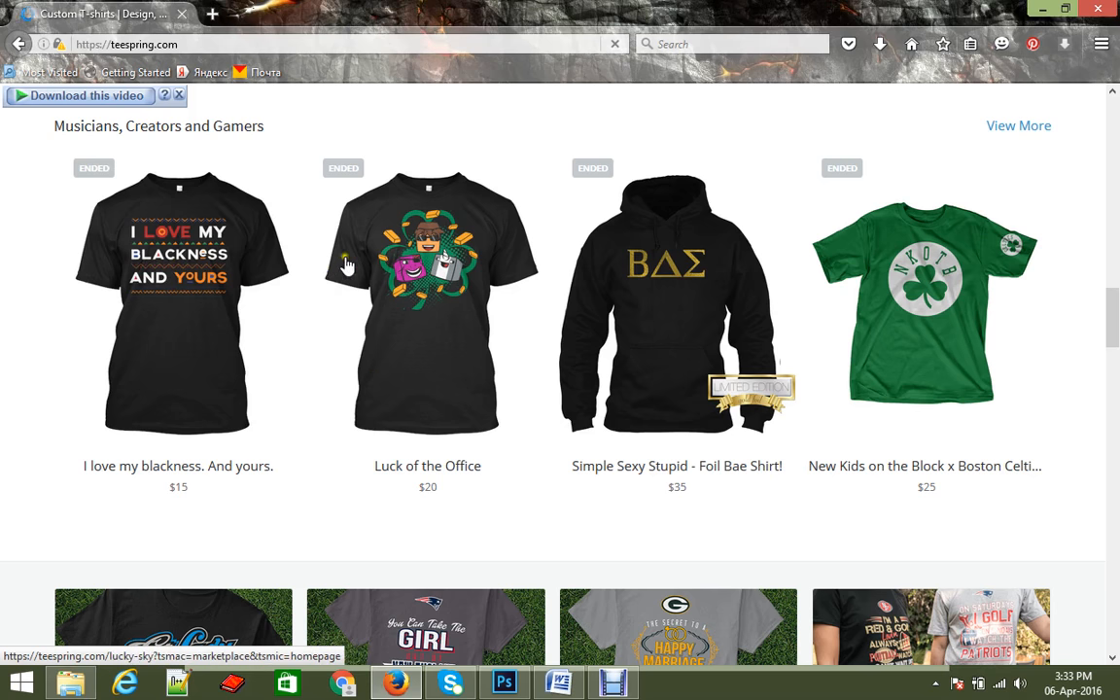
scroll(583, 515, "down", 6)
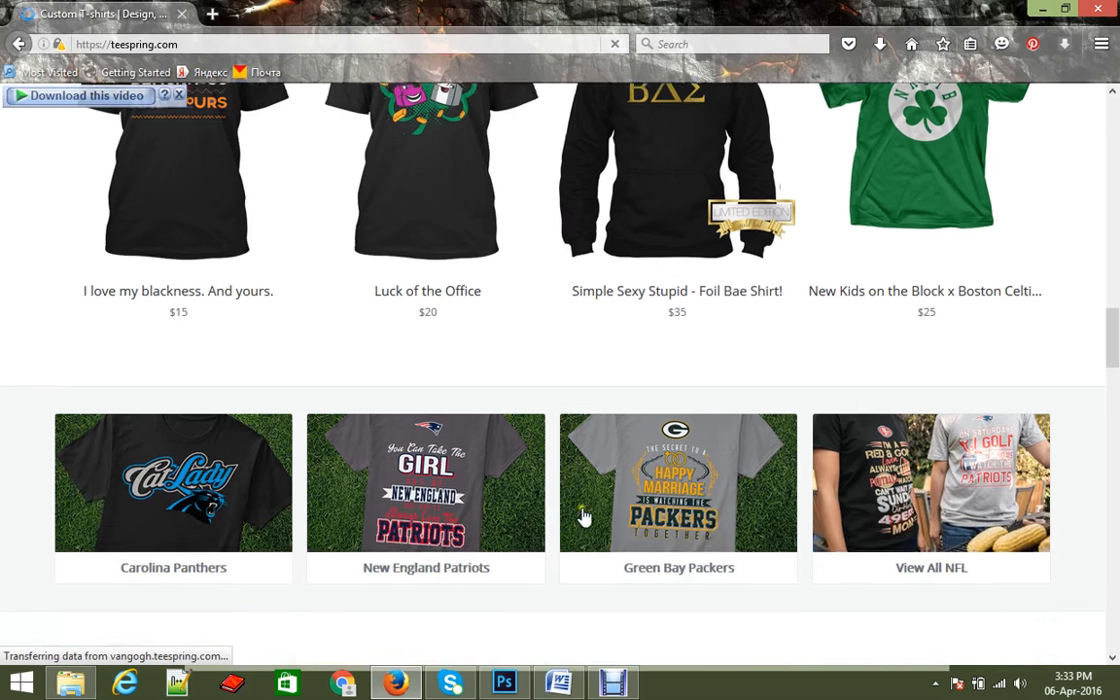
scroll(584, 515, "down", 3)
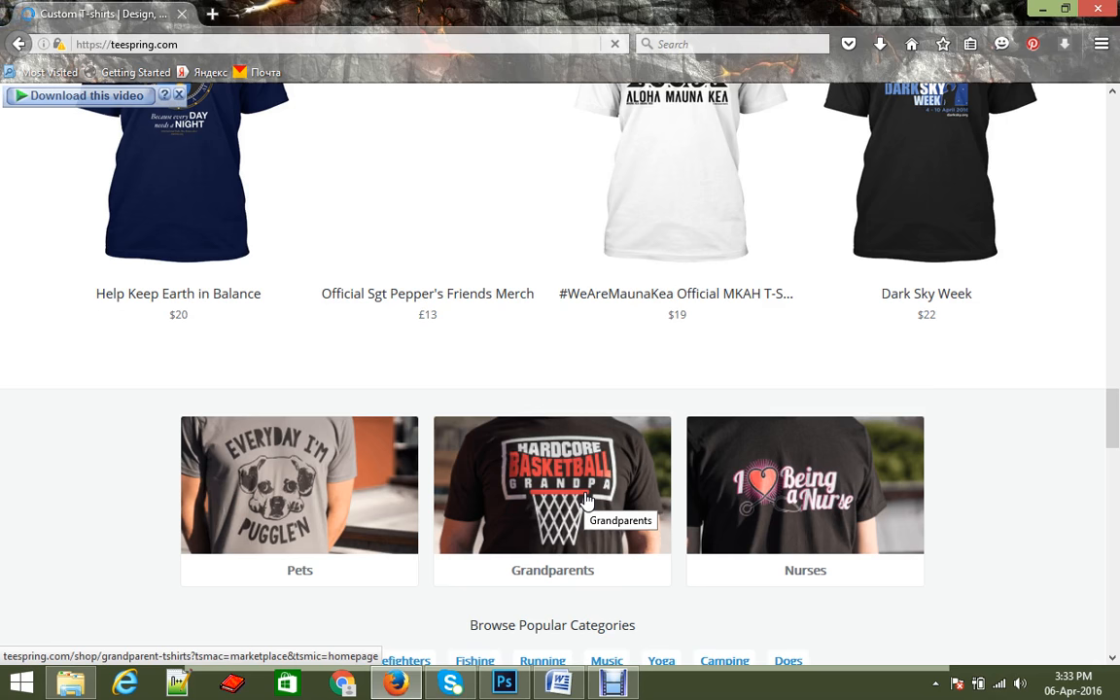
scroll(623, 522, "down", 8)
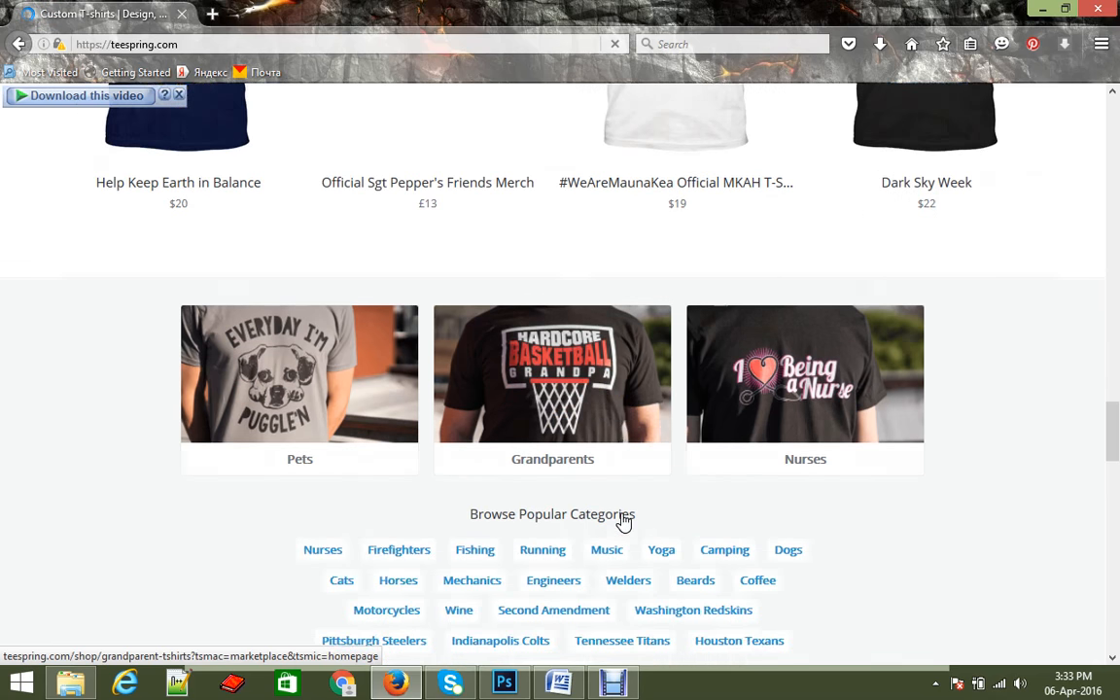
scroll(623, 522, "down", 5)
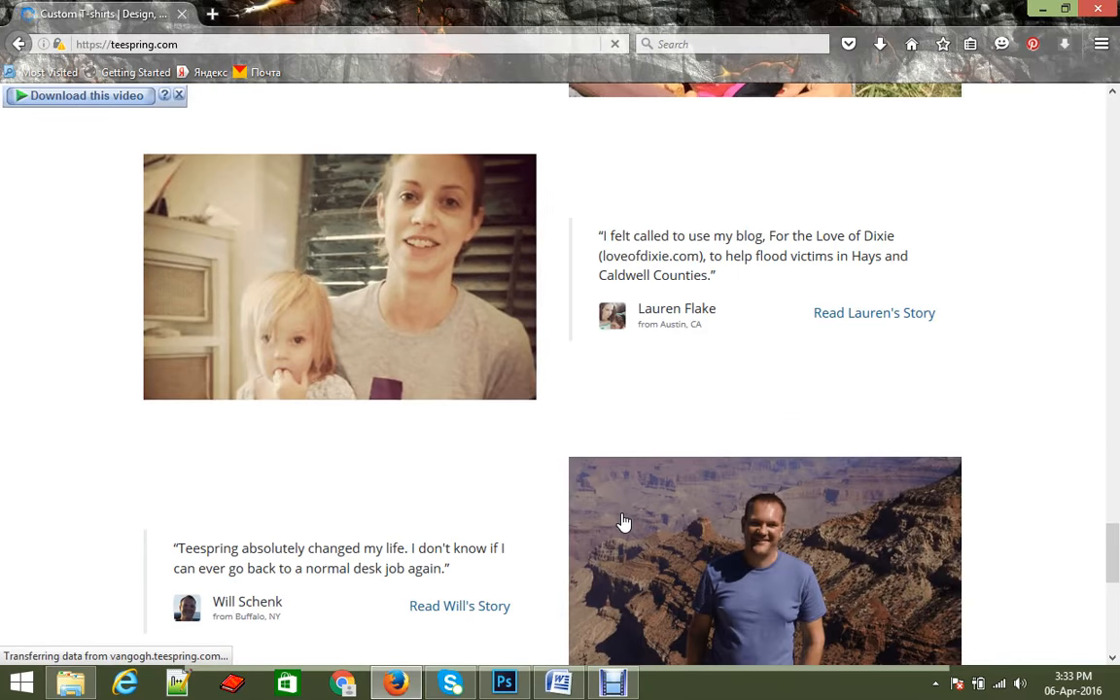
scroll(623, 522, "up", 12)
scroll(623, 522, "up", 15)
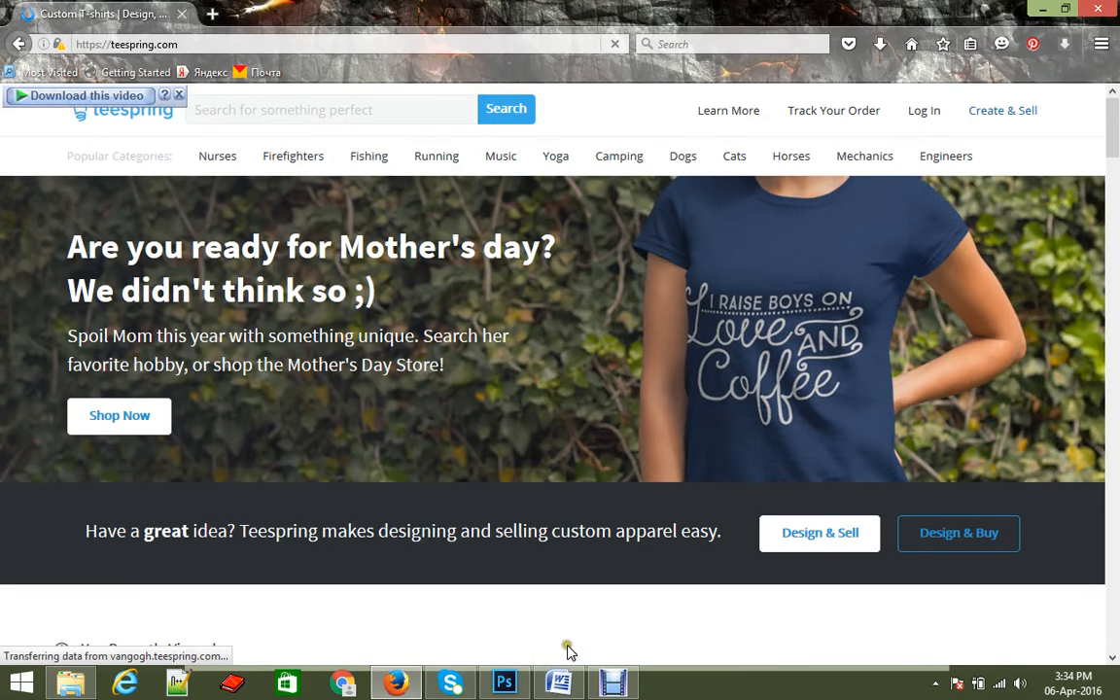
Switch to the T-shirt folder, open skull.jpg in the photo viewer, and compare it with the following skull images.
mouse_move(395, 688)
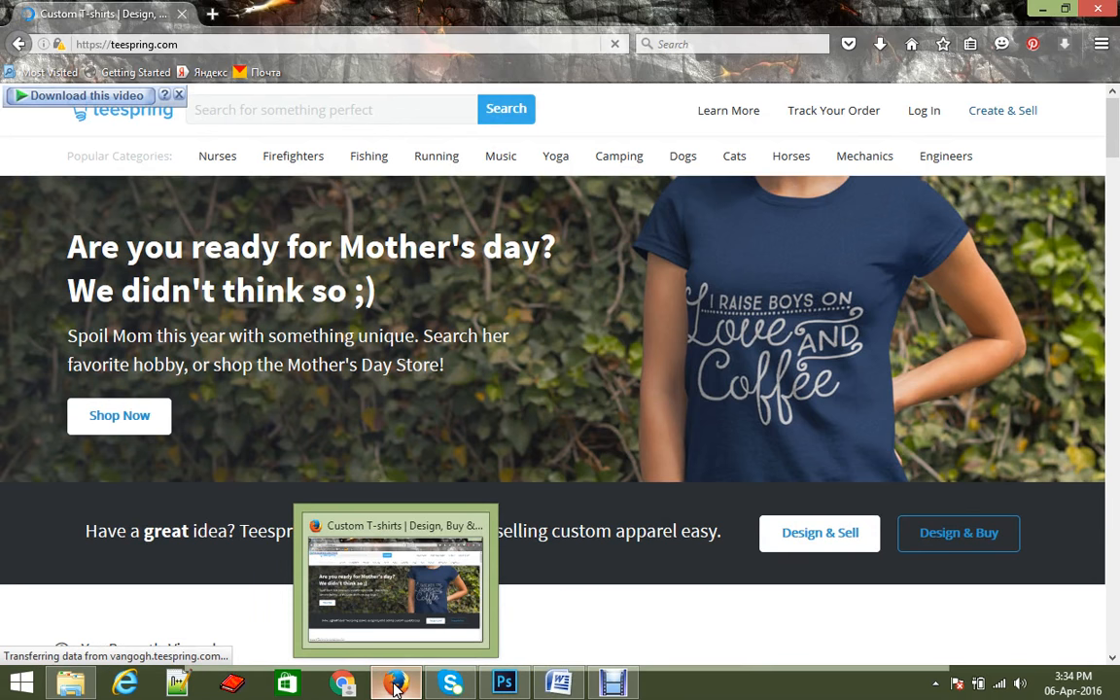
left_click(102, 569)
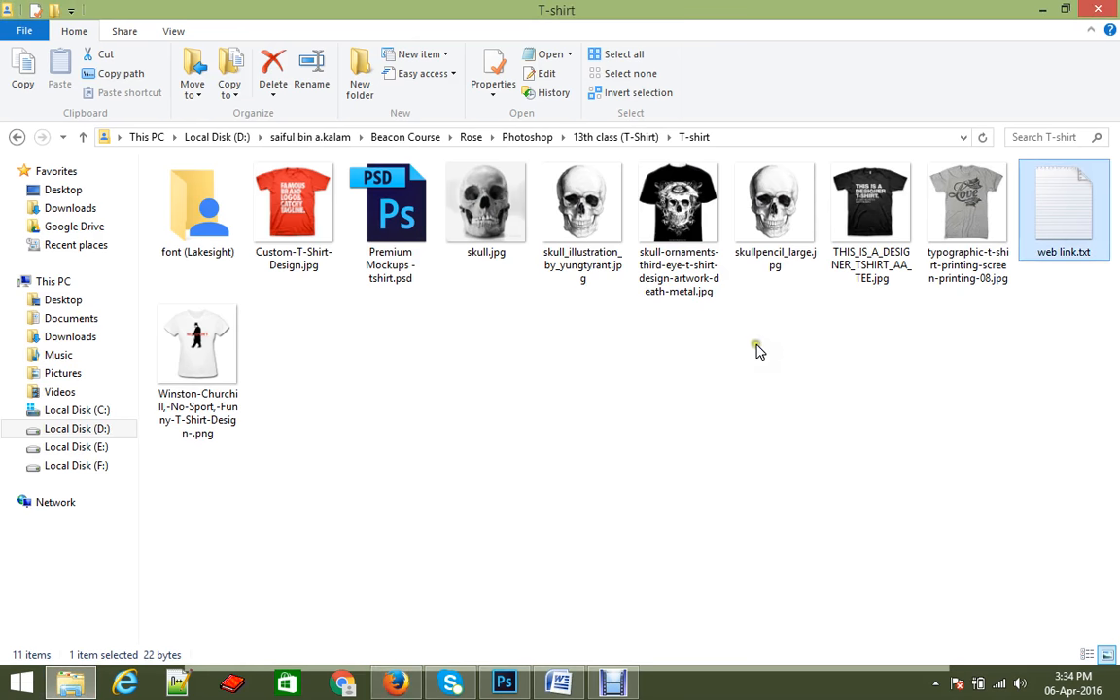
left_click(491, 223)
left_click_drag(481, 231, 500, 258)
double_click(500, 258)
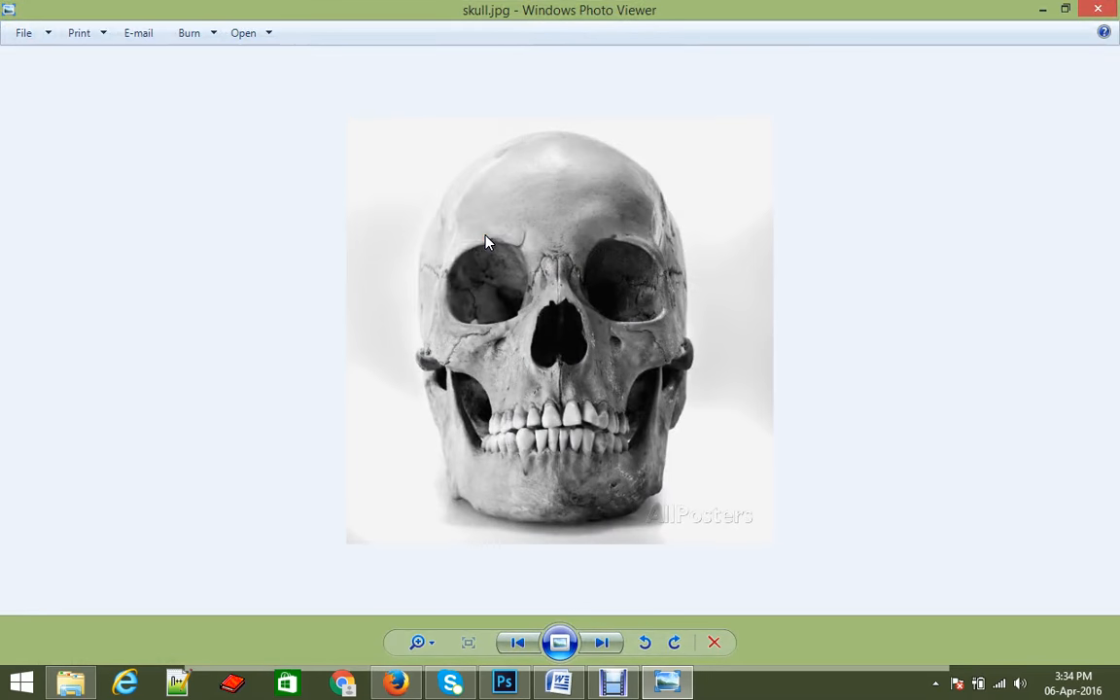
left_click(600, 643)
left_click(600, 642)
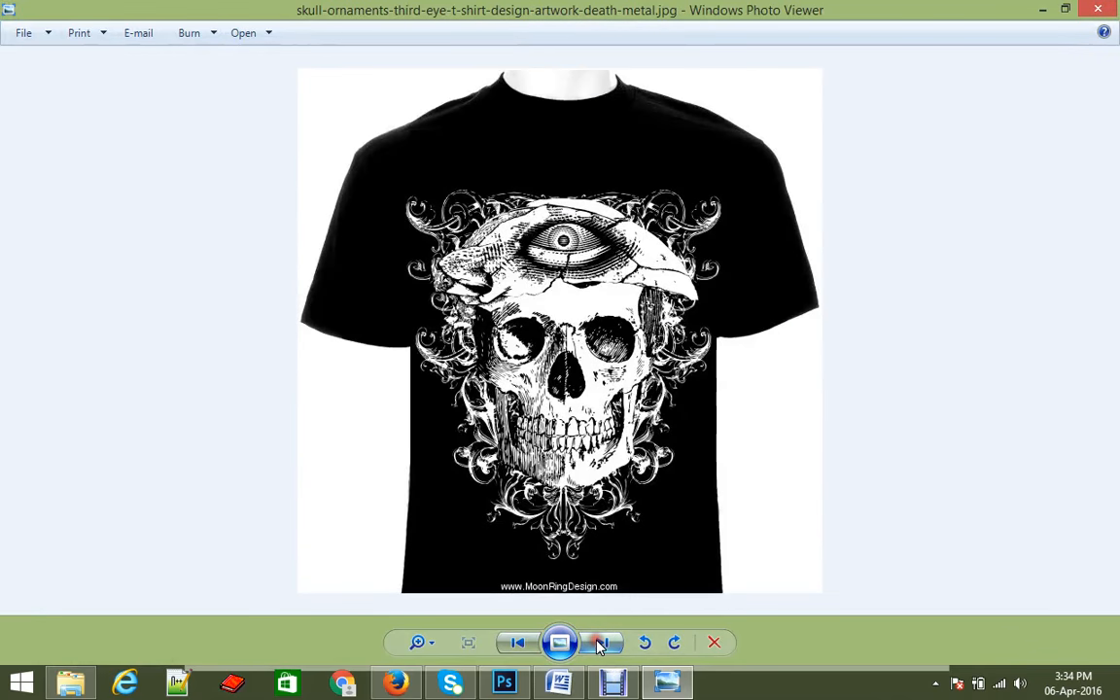
left_click(512, 642)
left_click(513, 643)
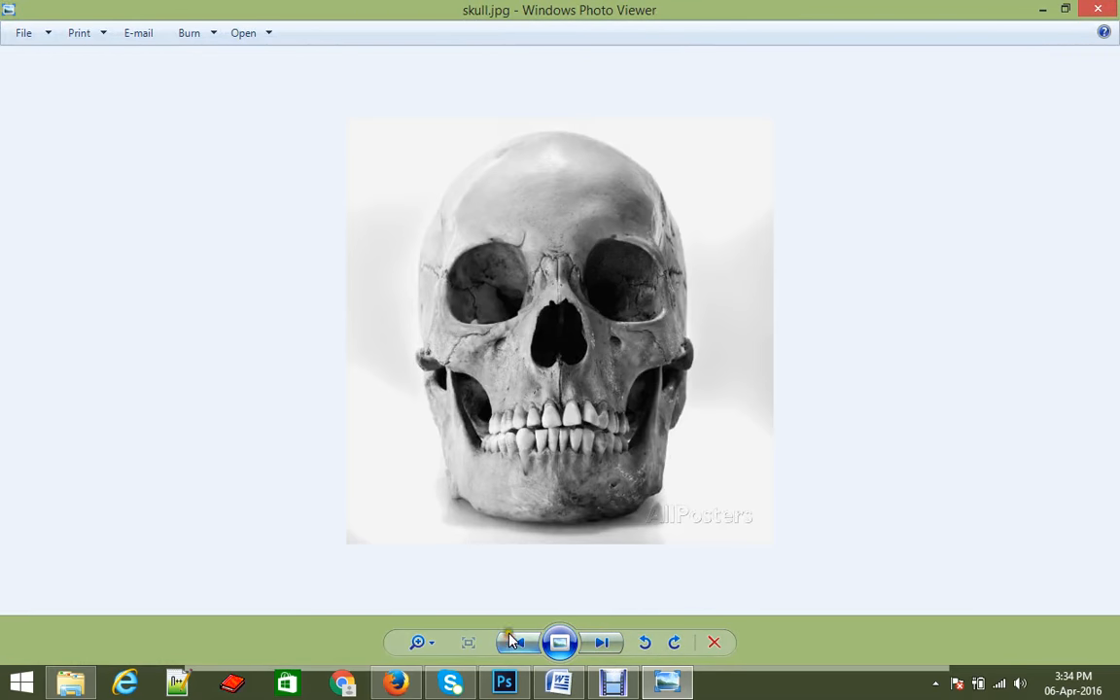
Close the photo viewer and open skull.jpg from the folder in Photoshop, continuing without its invalid ICC profile.
left_click(1097, 9)
left_click_drag(503, 199, 835, 349)
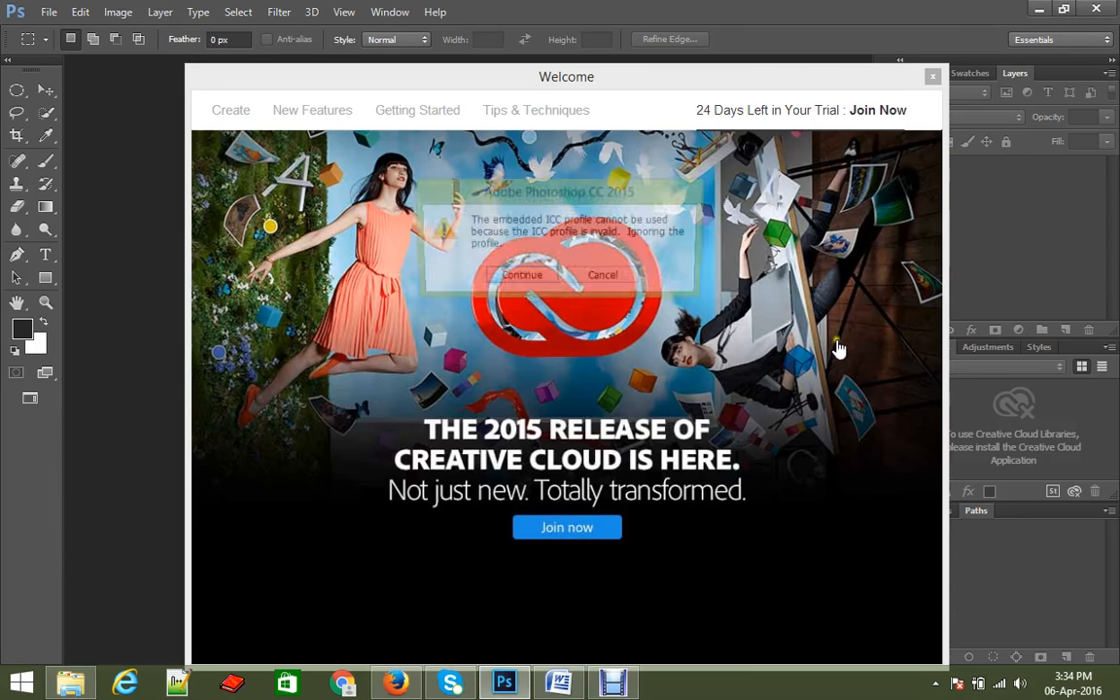
left_click(520, 278)
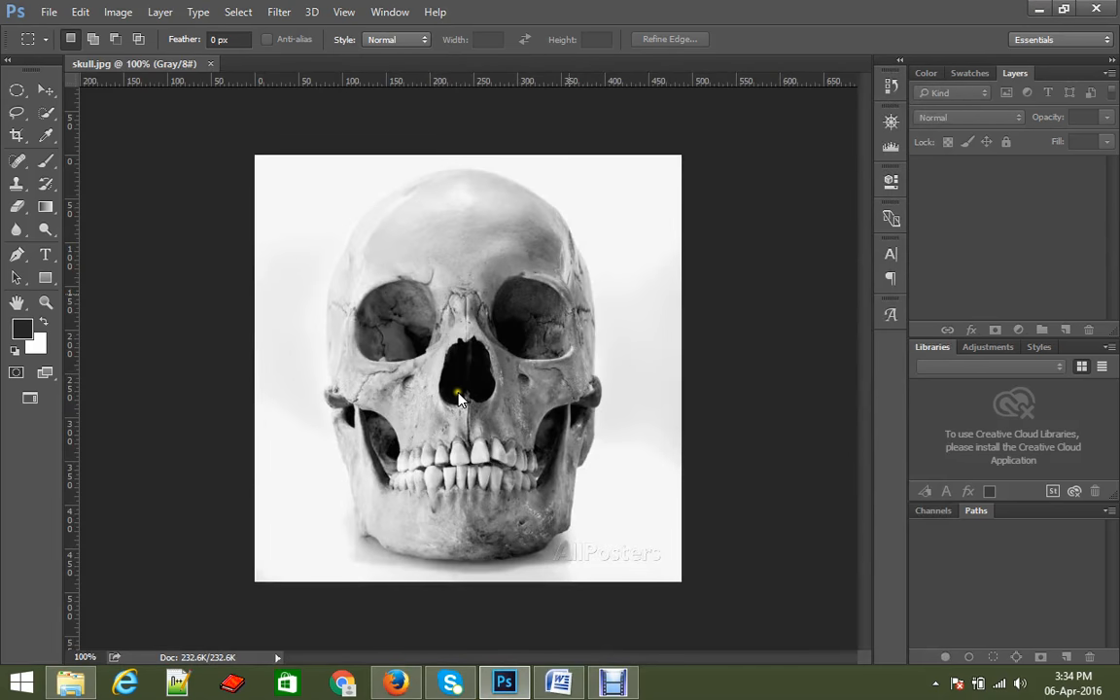
Review the image's color mode options and examine the skull's details at 200% zoom.
left_click(117, 12)
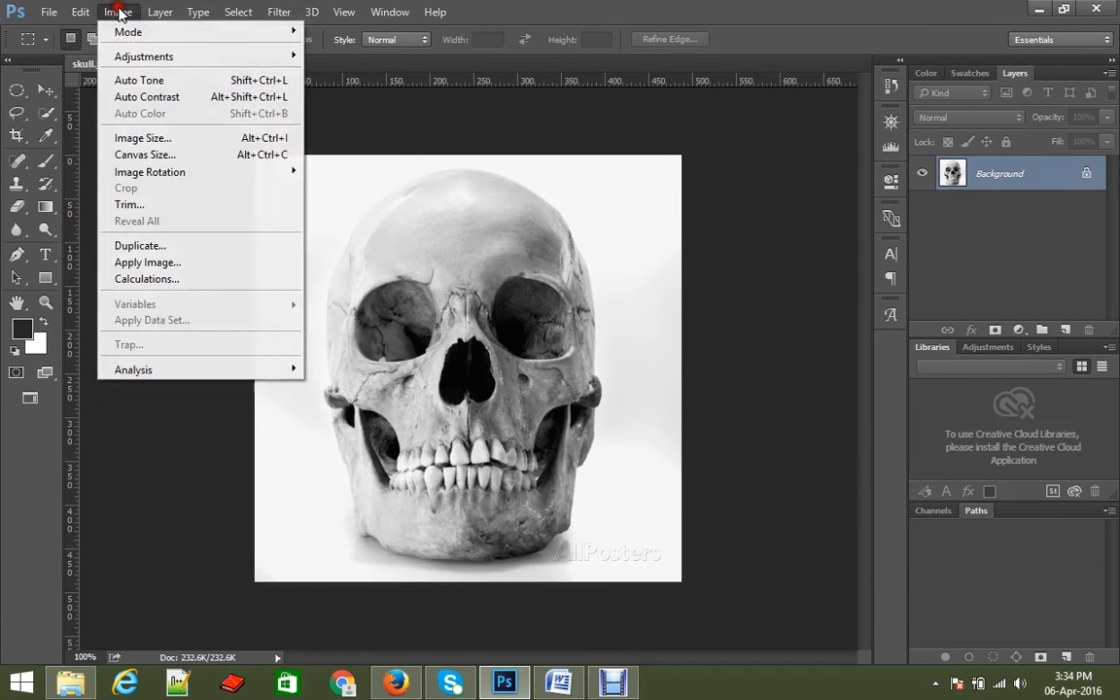
mouse_move(146, 32)
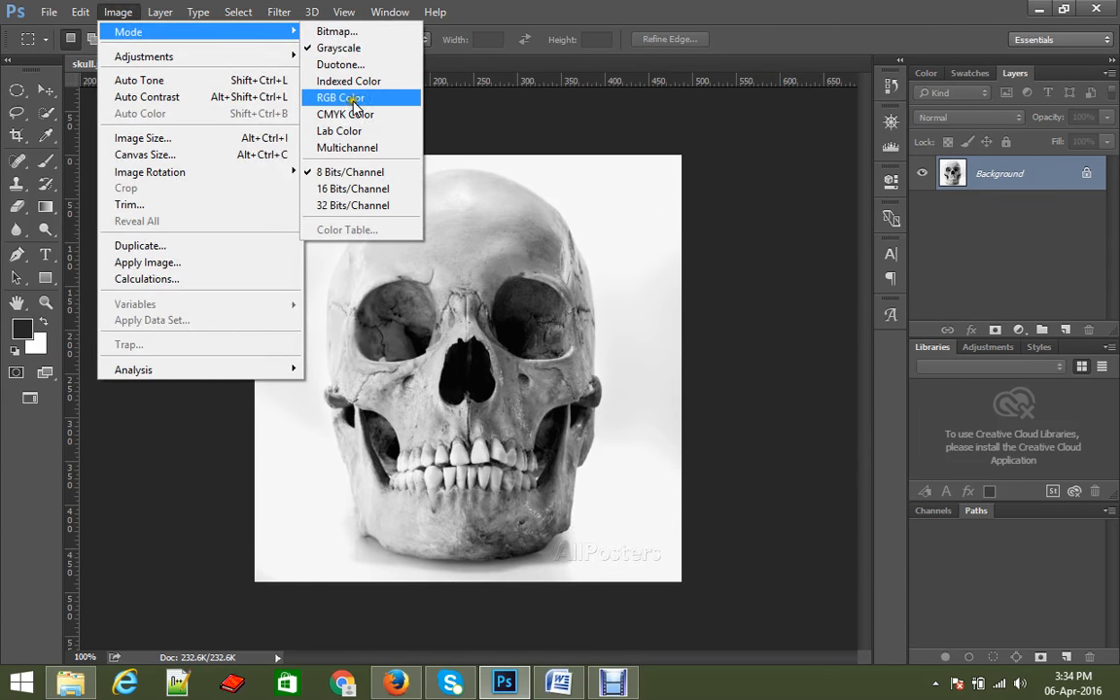
left_click(538, 233)
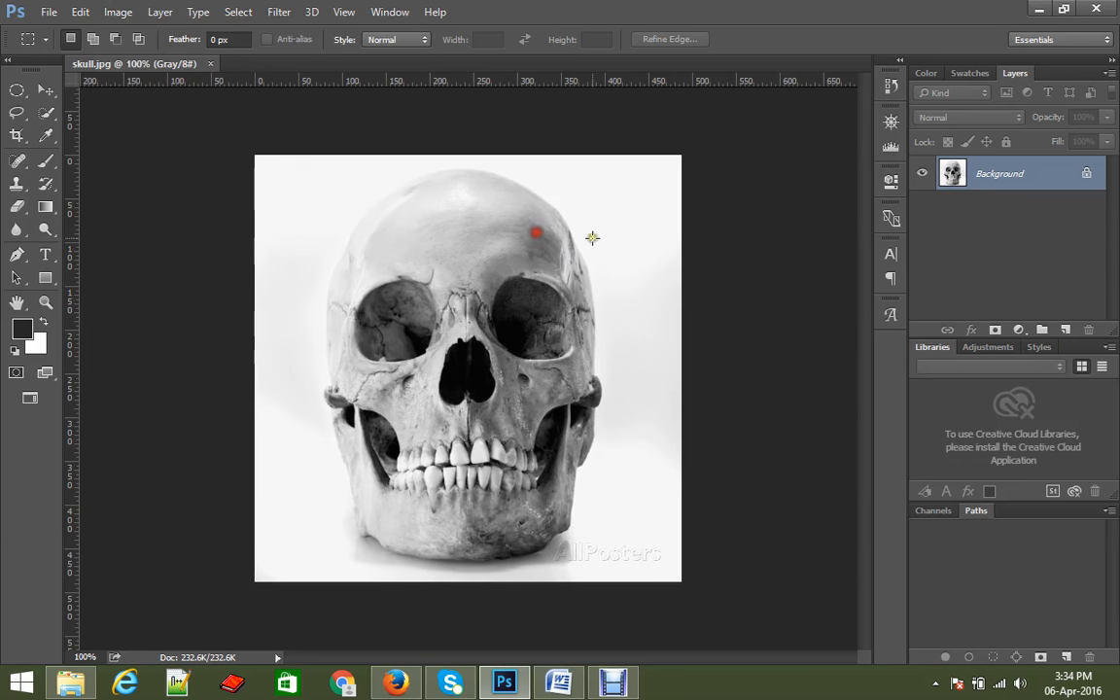
left_click(45, 90)
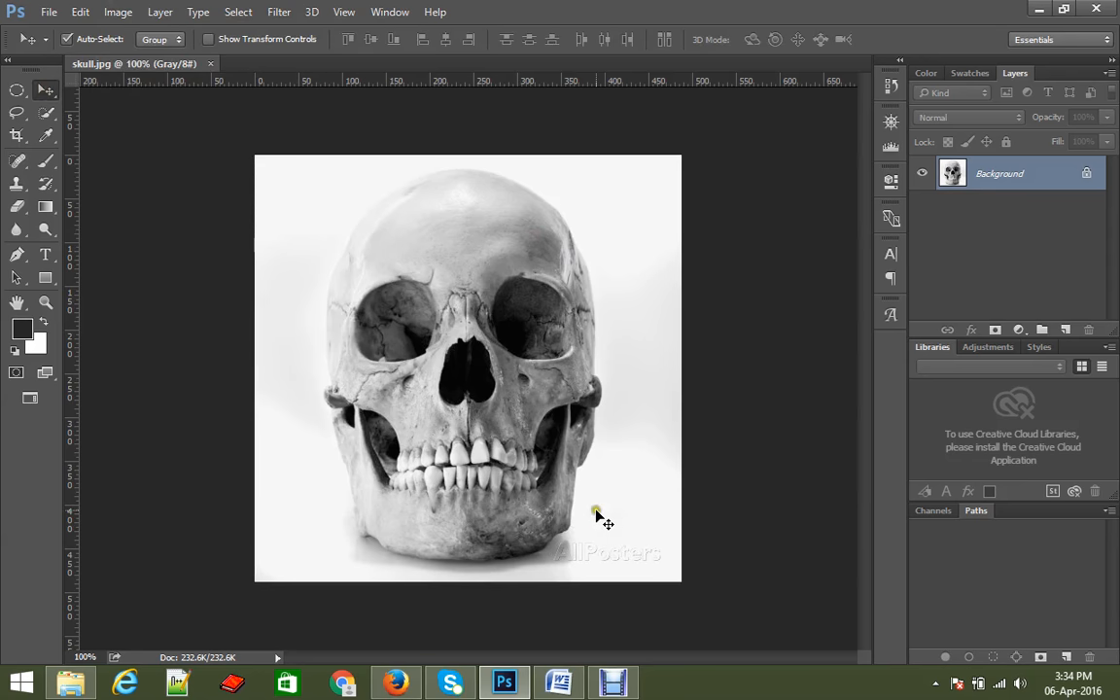
left_click(488, 447, "ctrl")
left_click_drag(460, 360, 486, 483)
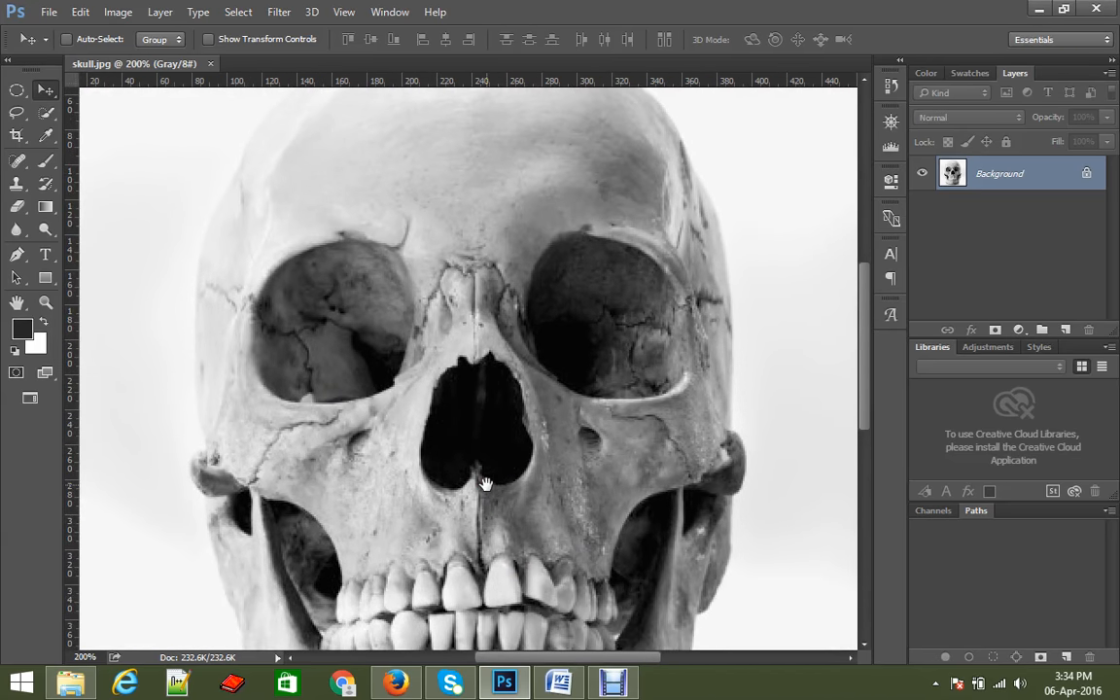
key("ctrl+1")
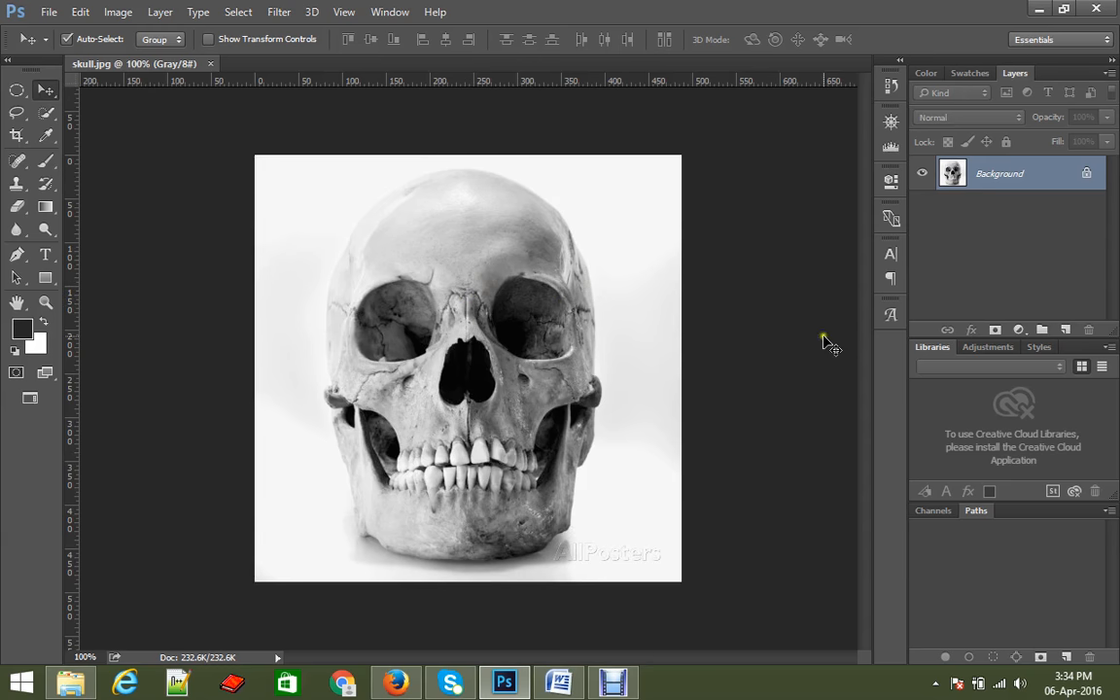
Select the light backdrop around the skull using the Magic Wand with a tolerance of 10.
left_click(47, 116)
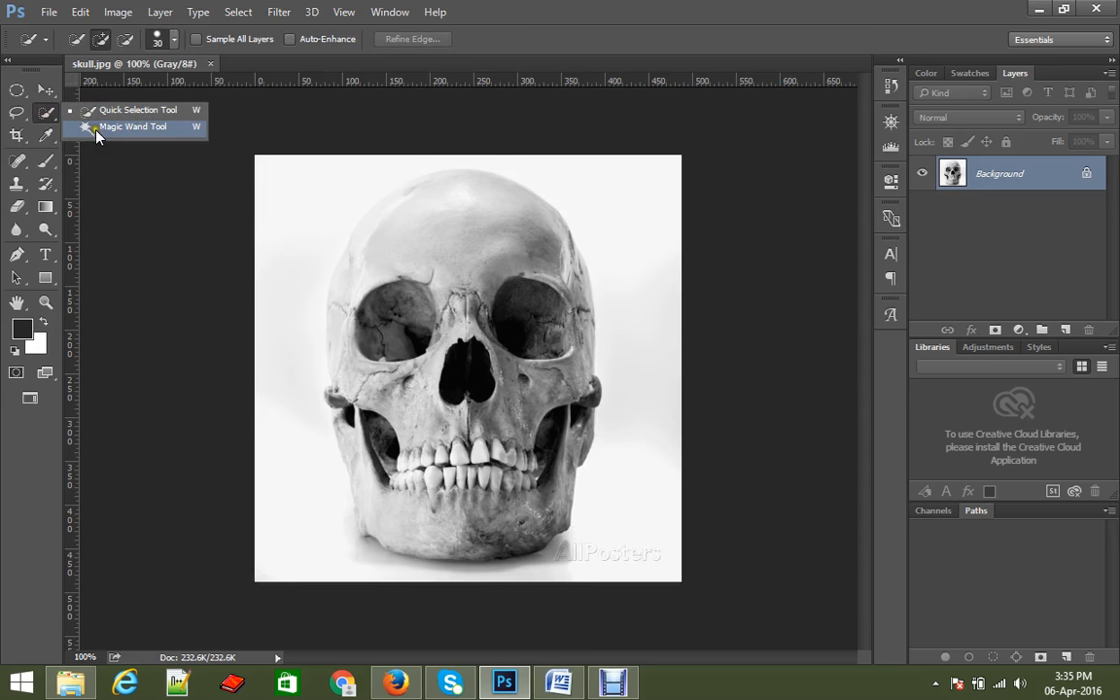
left_click(96, 128)
left_click(293, 228)
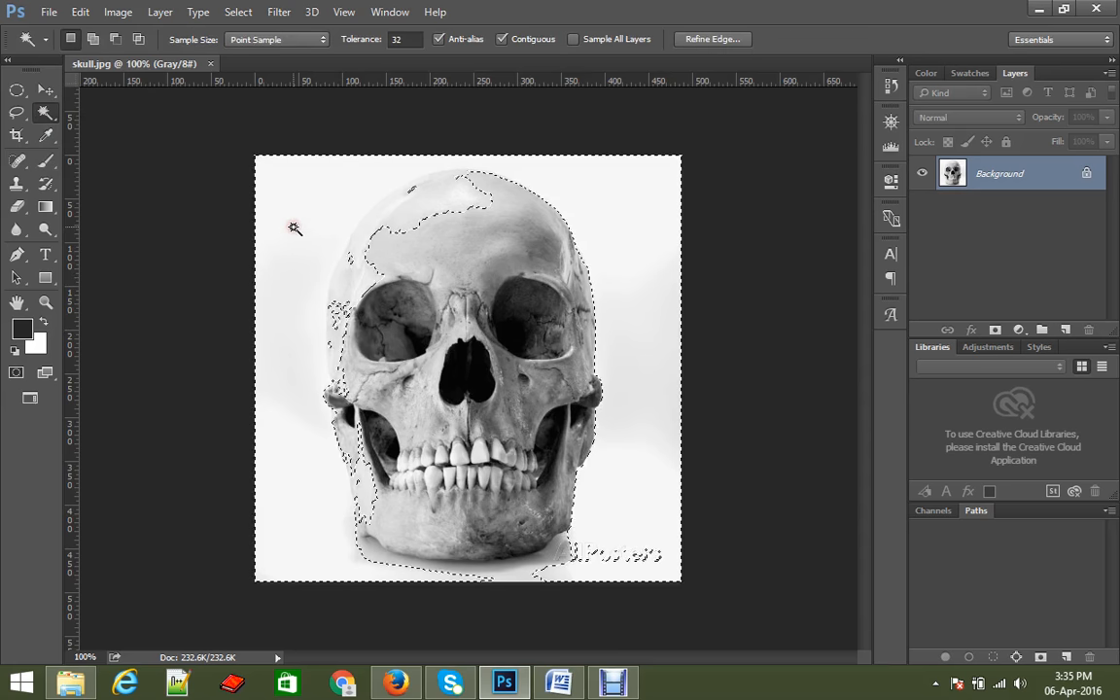
double_click(400, 39)
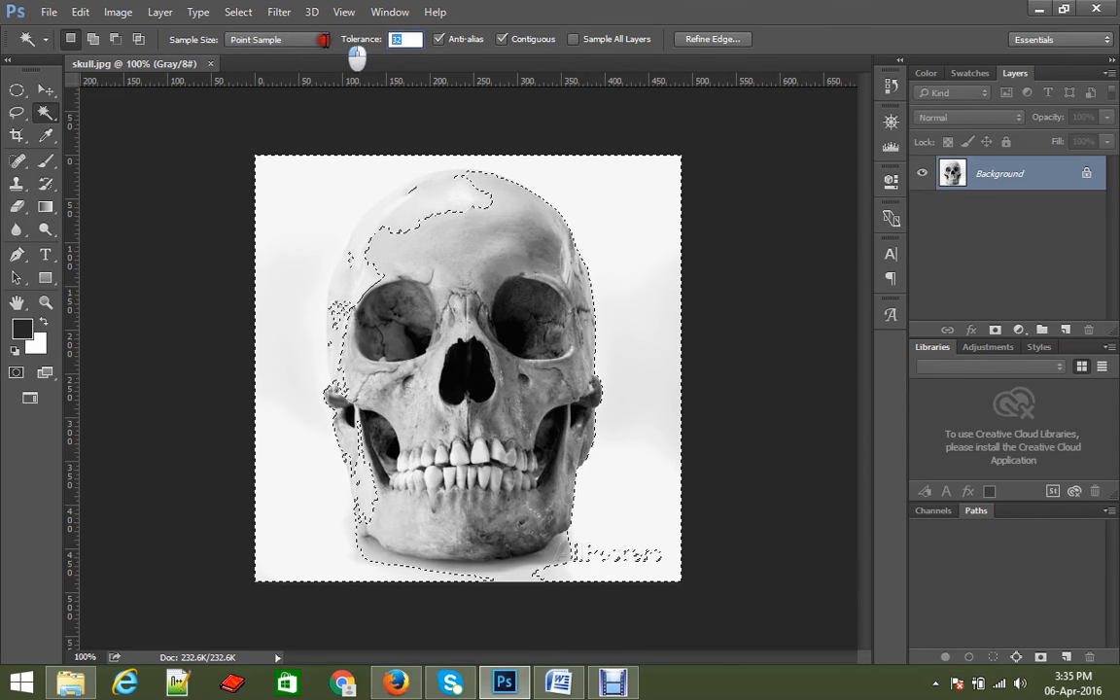
type("10")
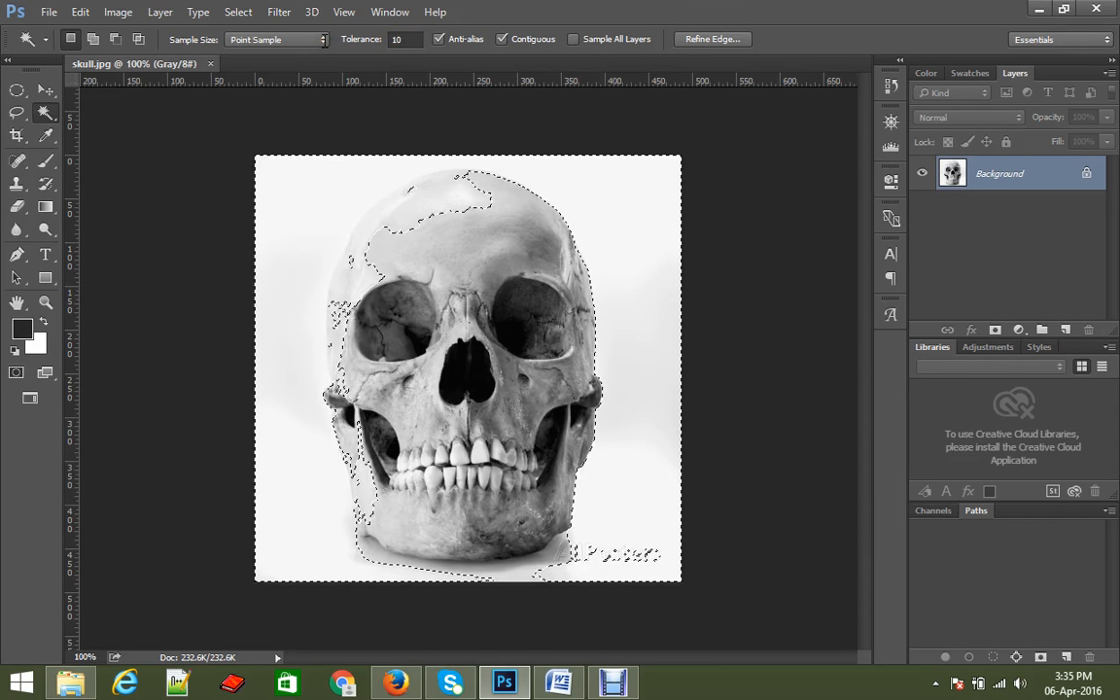
left_click(309, 192)
left_click(309, 192)
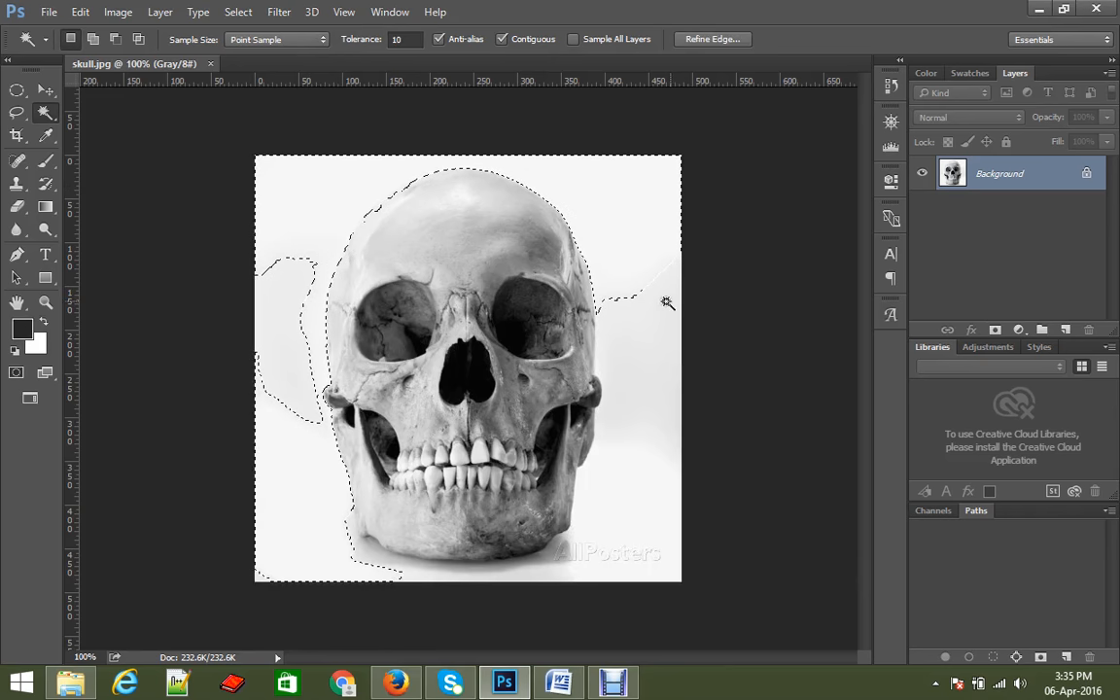
Add the remaining backdrop areas to the selection and subtract the patches on the skull's cheek and lower jaw.
key("shift")
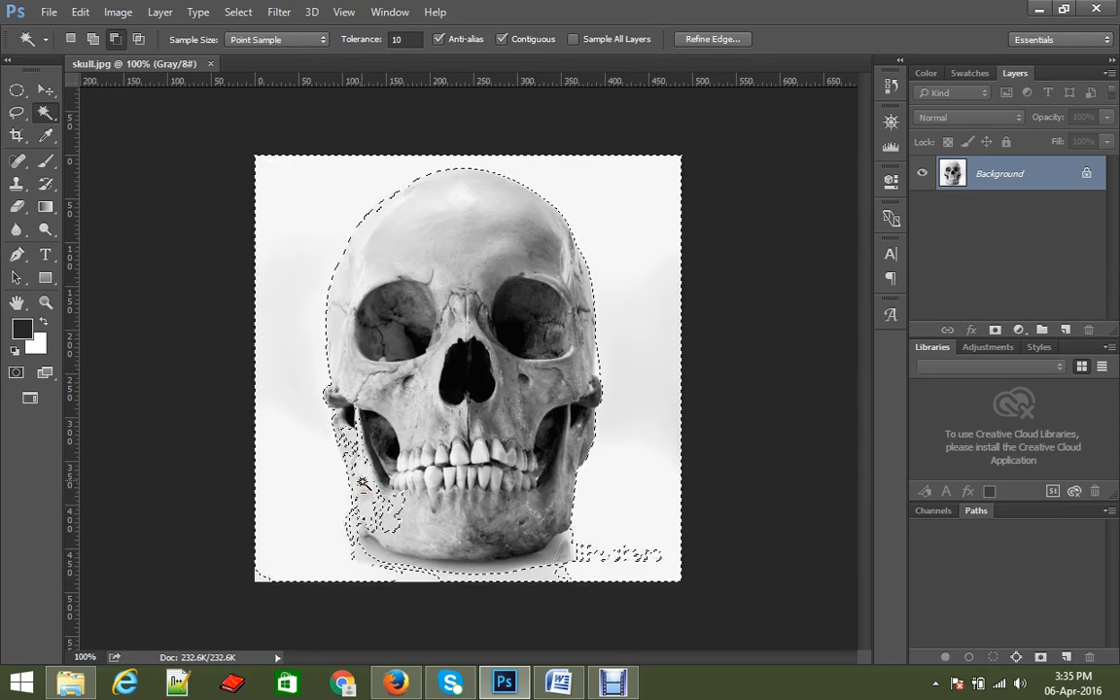
left_click(347, 442, "alt")
left_click(393, 511, "alt")
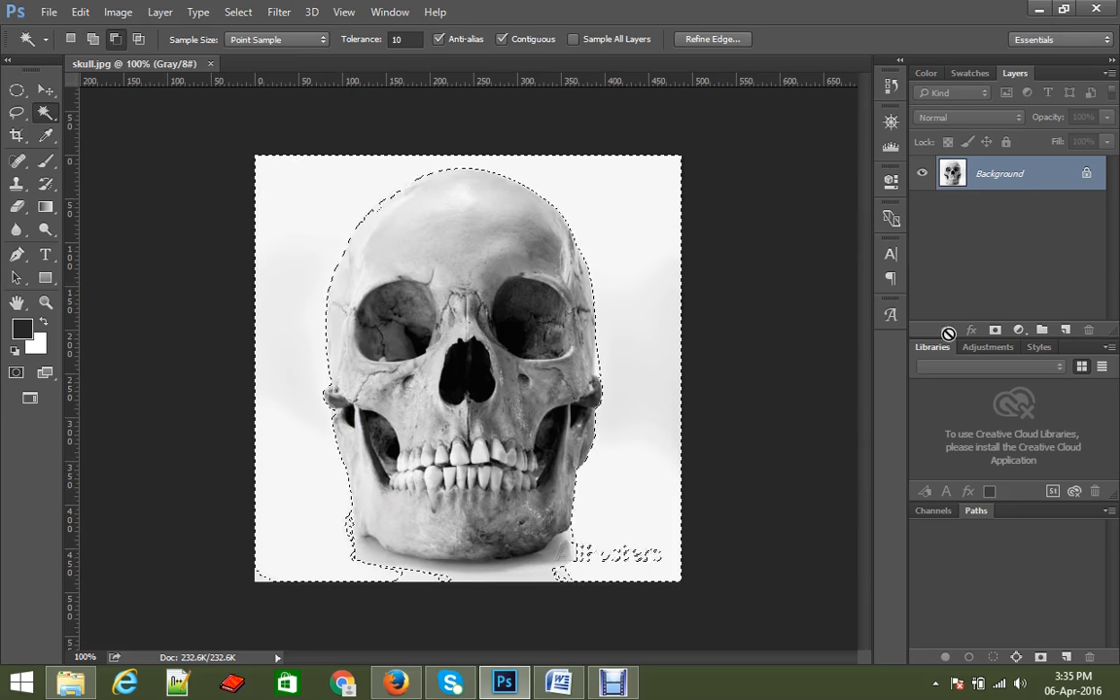
left_click(660, 491)
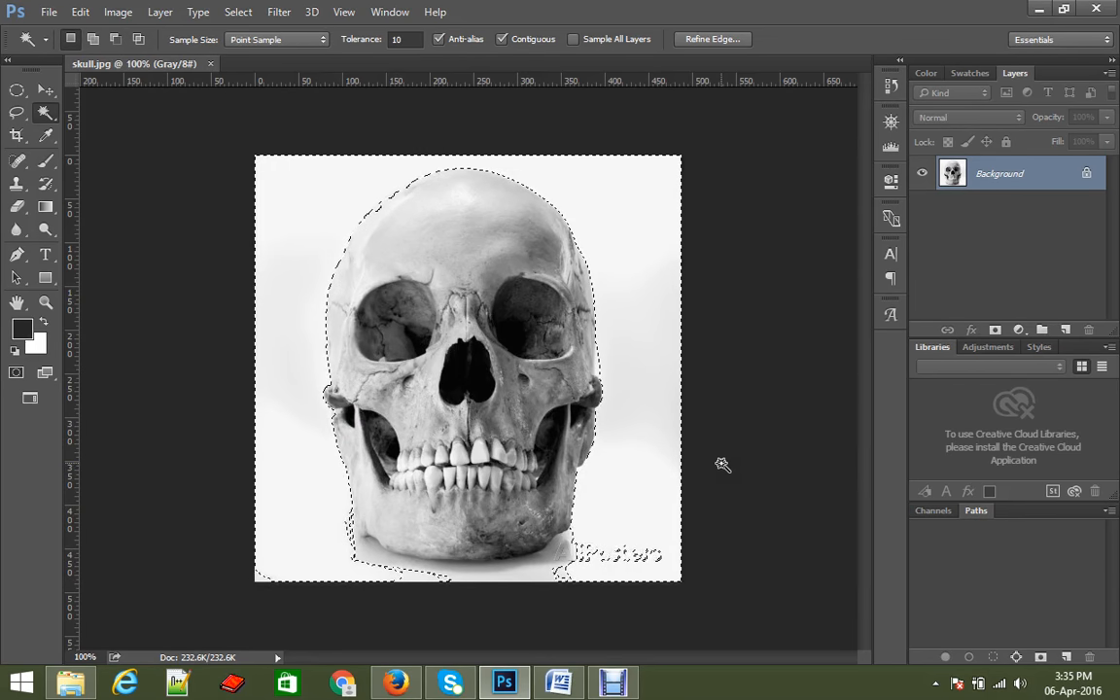
Clear the selected backdrop to white, deselect it, and add a new empty layer above the background.
key("BackSpace")
key("ctrl+d")
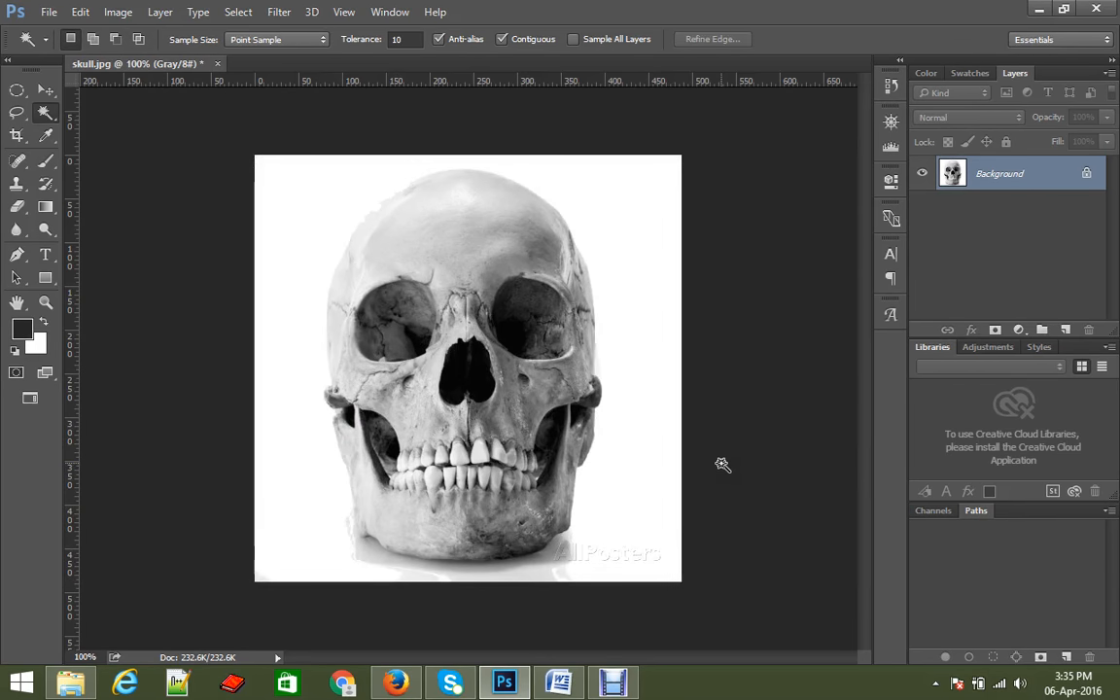
key("ctrl+shift+alt+n")
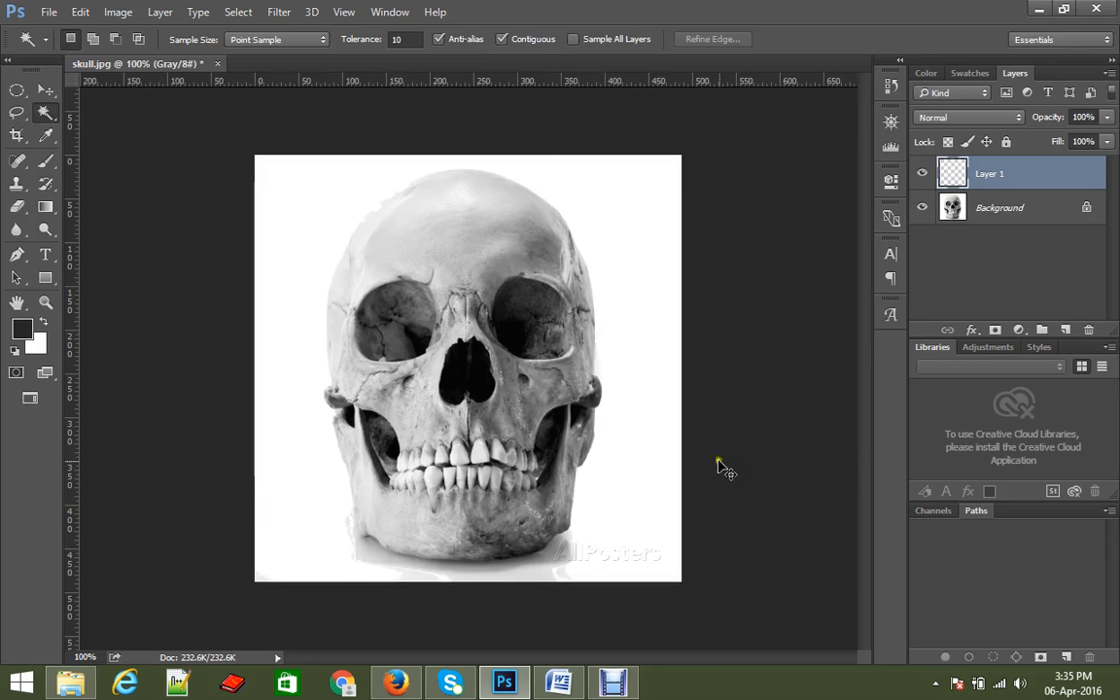
Undo the new layer, the deselection and the clearing to white, restoring the backdrop selection around the skull.
key("ctrl+alt+z")
key("ctrl+alt+z")
key("ctrl+alt+z")
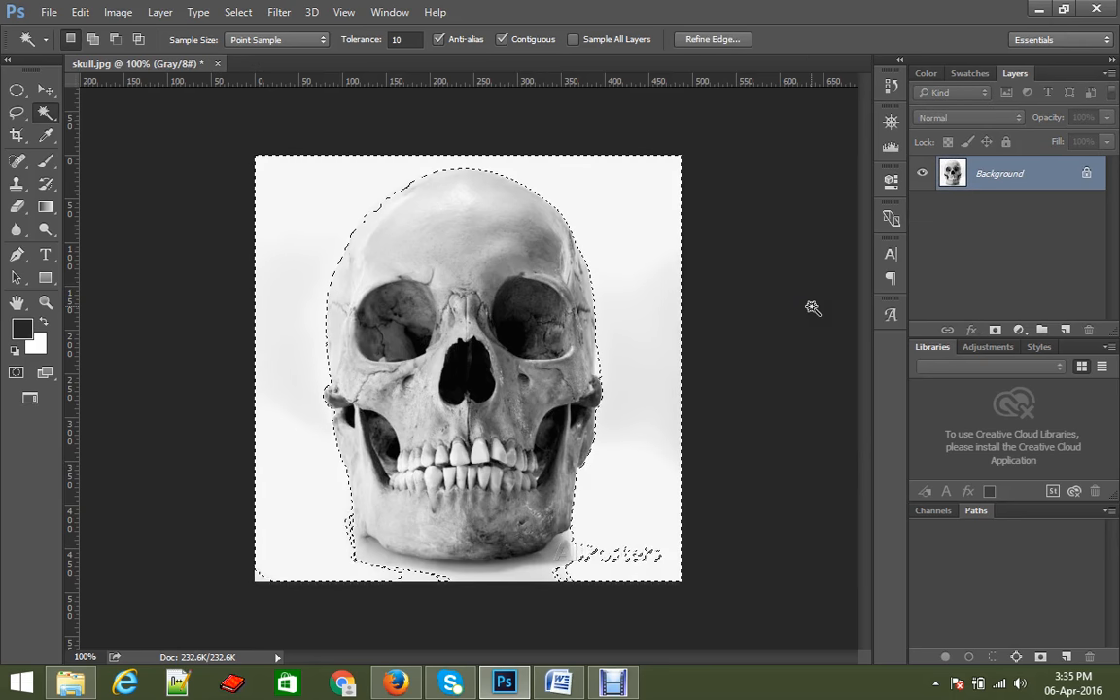
left_click(79, 12)
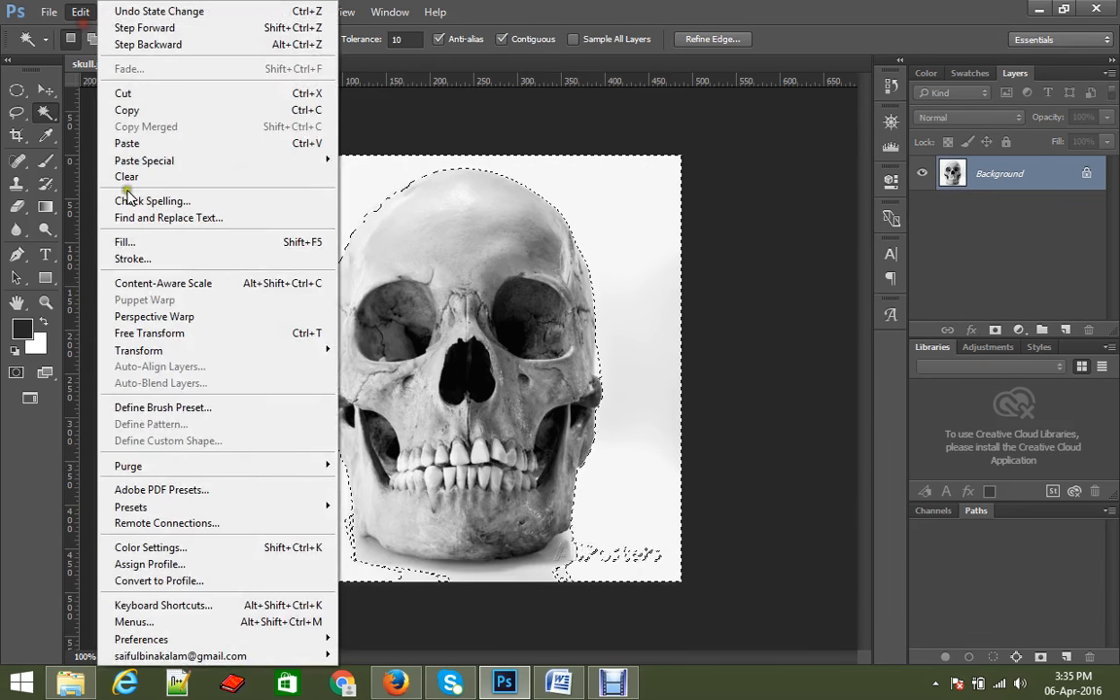
left_click(145, 95)
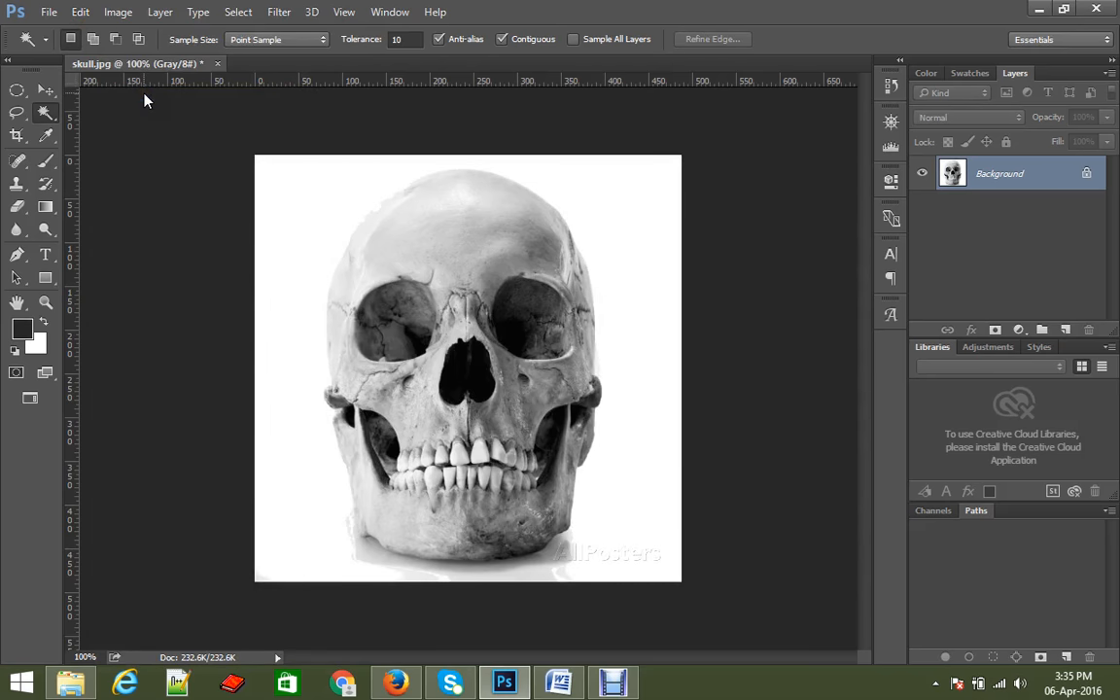
key("ctrl+z")
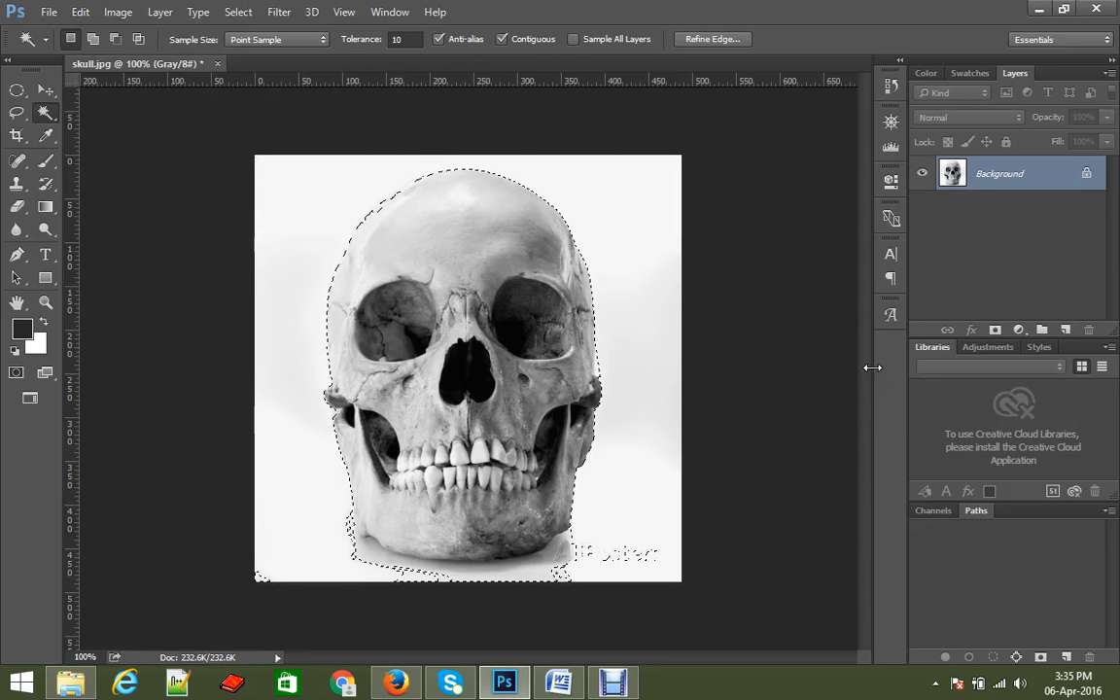
Invert the selection to the skull, cut and paste it onto its own layer, and hide the Background layer.
key("ctrl+x")
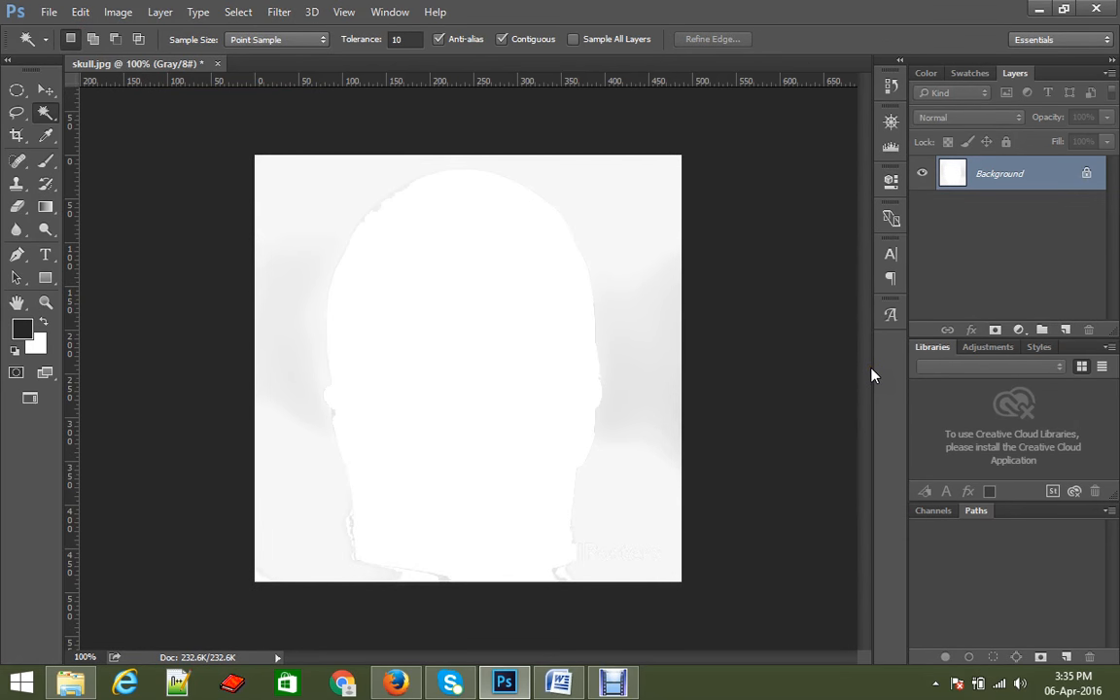
key("ctrl+v")
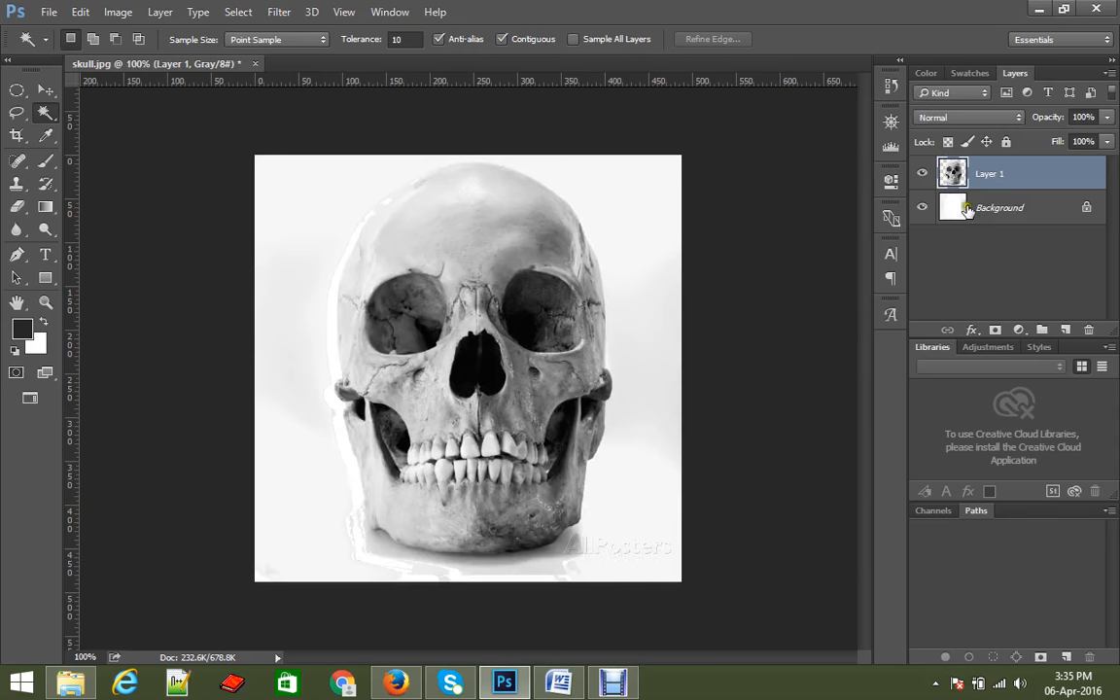
left_click(923, 208)
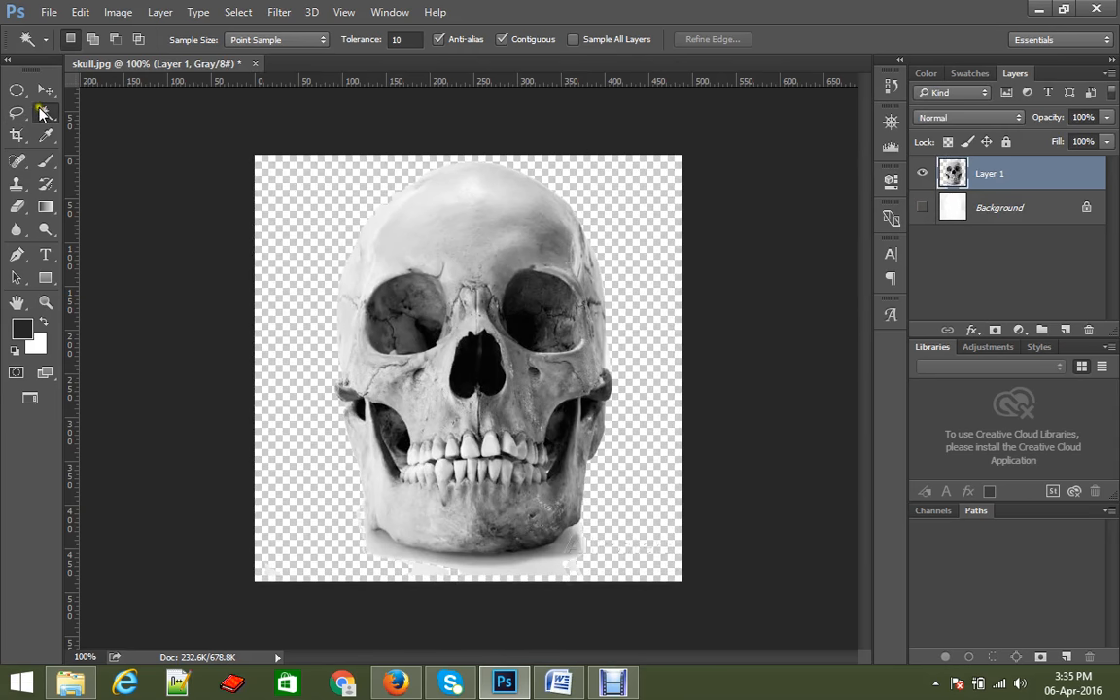
Lasso the leftover shadow and backdrop beneath the skull's jaw at 300% zoom, delete it, and deselect.
left_click(17, 113)
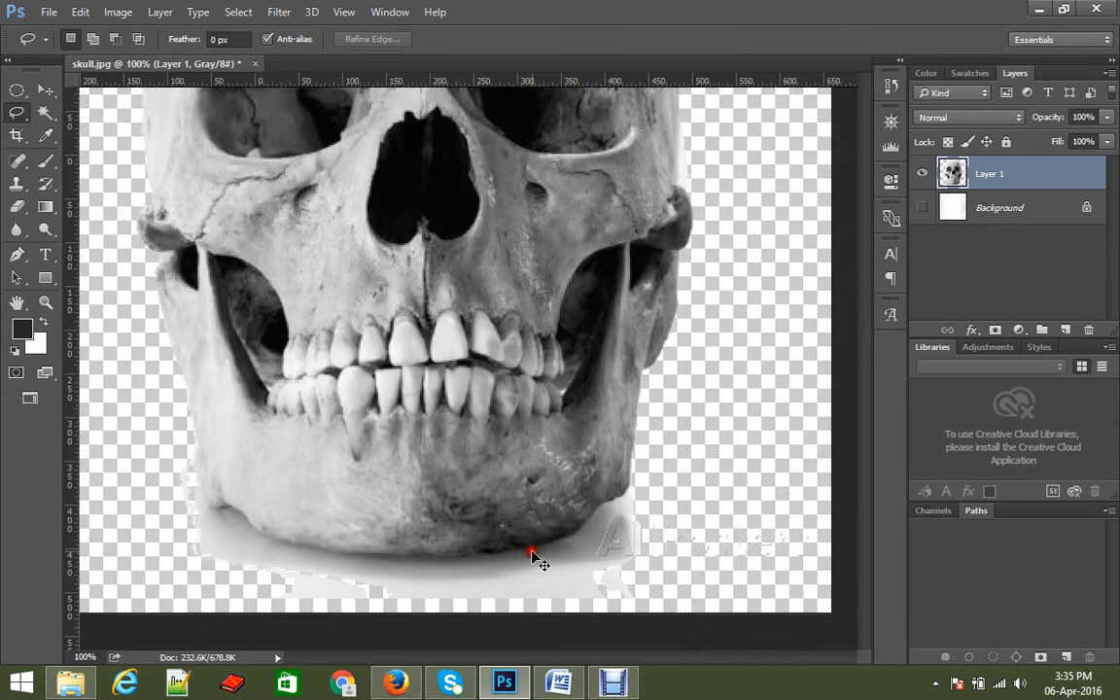
left_click(532, 553, "ctrl")
left_click_drag(377, 498, 482, 372)
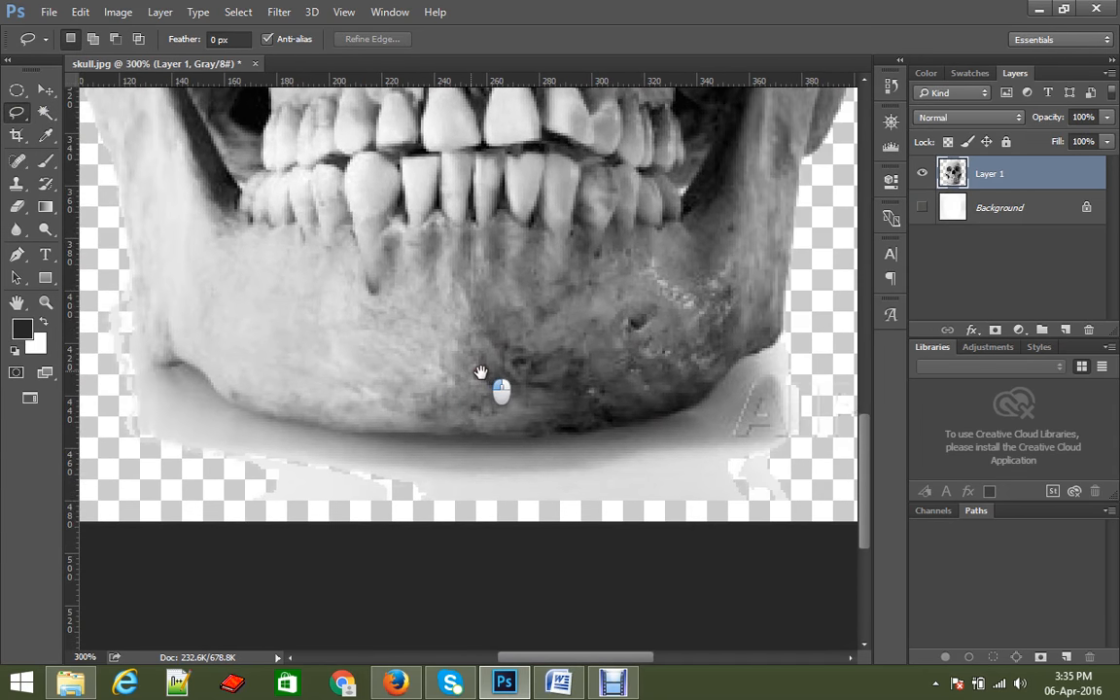
mouse_move(788, 325)
left_mouse_down()
mouse_move(706, 403)
mouse_move(631, 426)
mouse_move(344, 437)
mouse_move(209, 401)
mouse_move(154, 356)
mouse_move(120, 242)
mouse_move(89, 318)
mouse_move(136, 461)
mouse_move(203, 515)
mouse_move(615, 526)
mouse_move(790, 522)
mouse_move(836, 486)
mouse_move(814, 306)
mouse_move(789, 325)
left_mouse_up()
key("Delete")
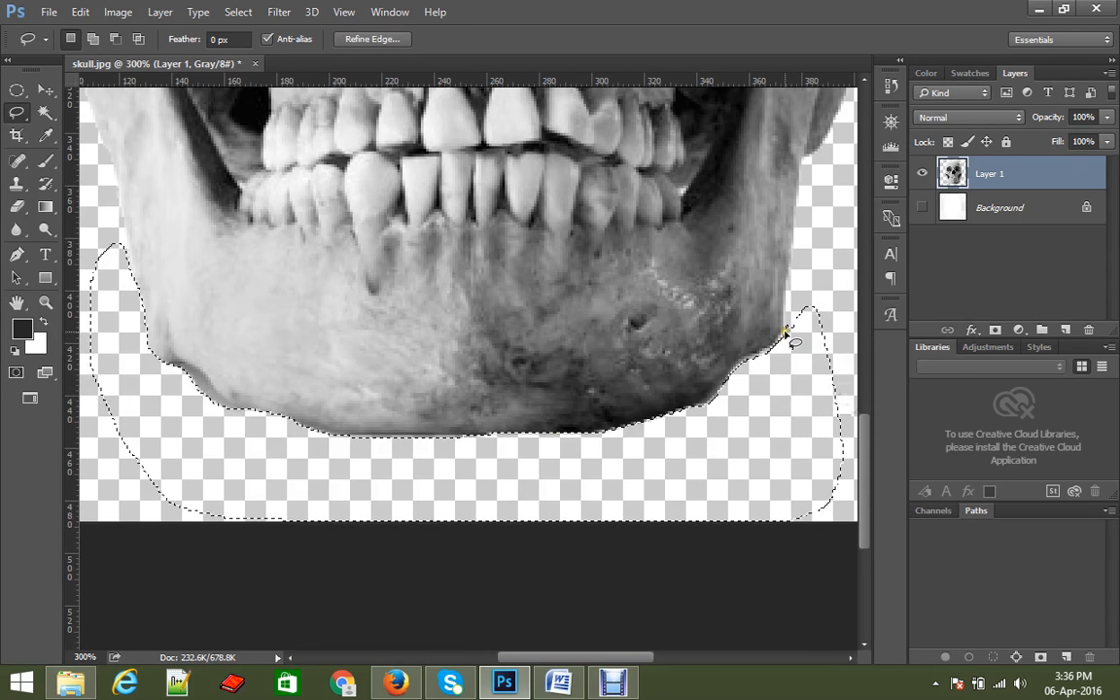
key("ctrl+d")
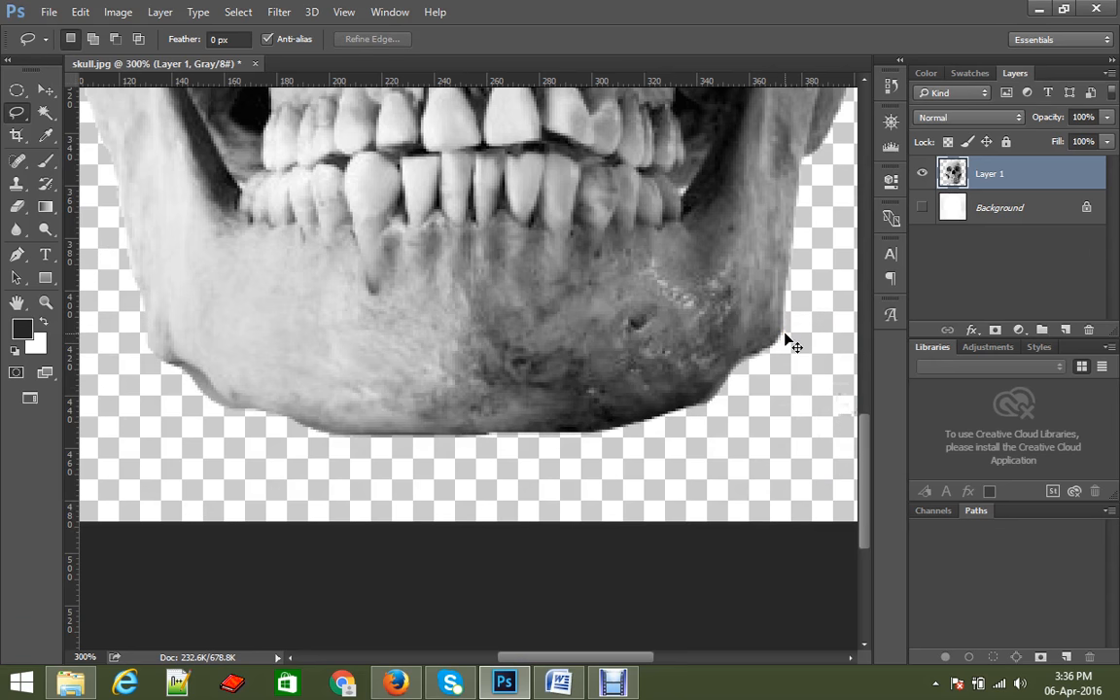
key("ctrl+minus")
key("ctrl+minus")
key("ctrl+minus")
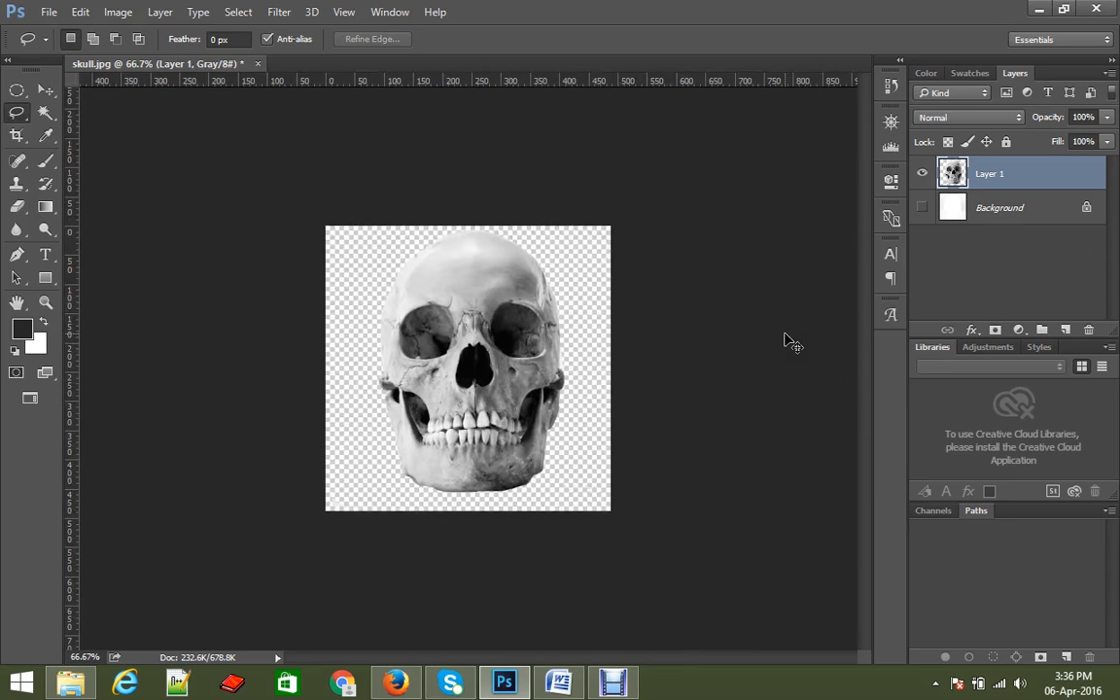
key("ctrl+plus")
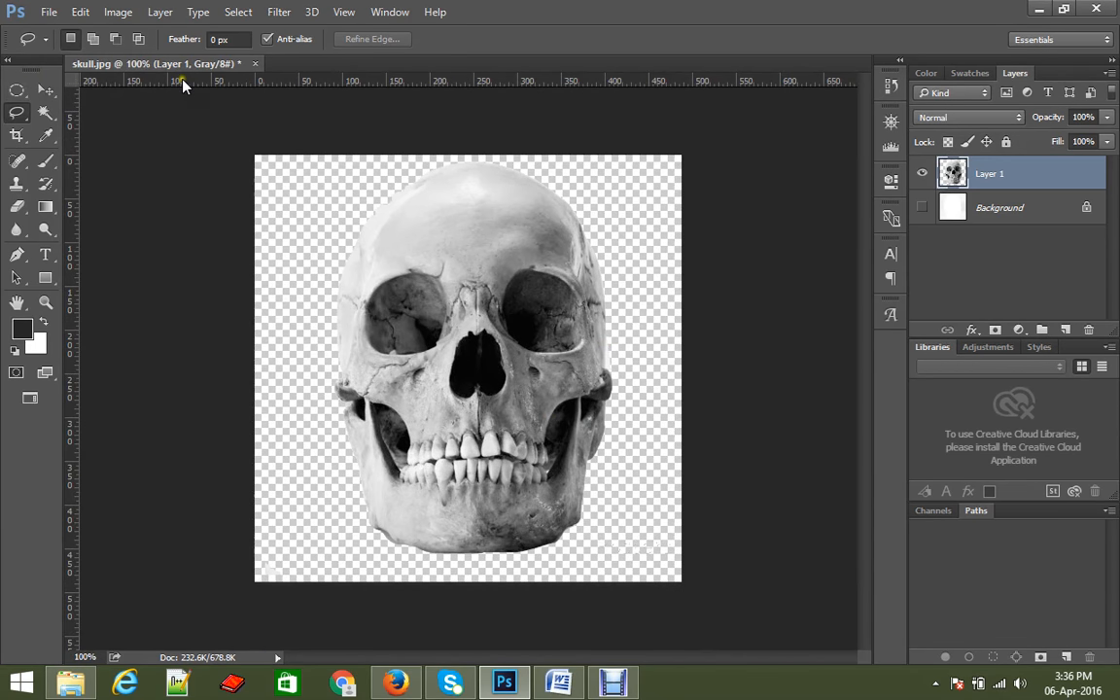
Create a new document with the Default Photoshop Size preset and the CMYK Color mode.
key("ctrl+n")
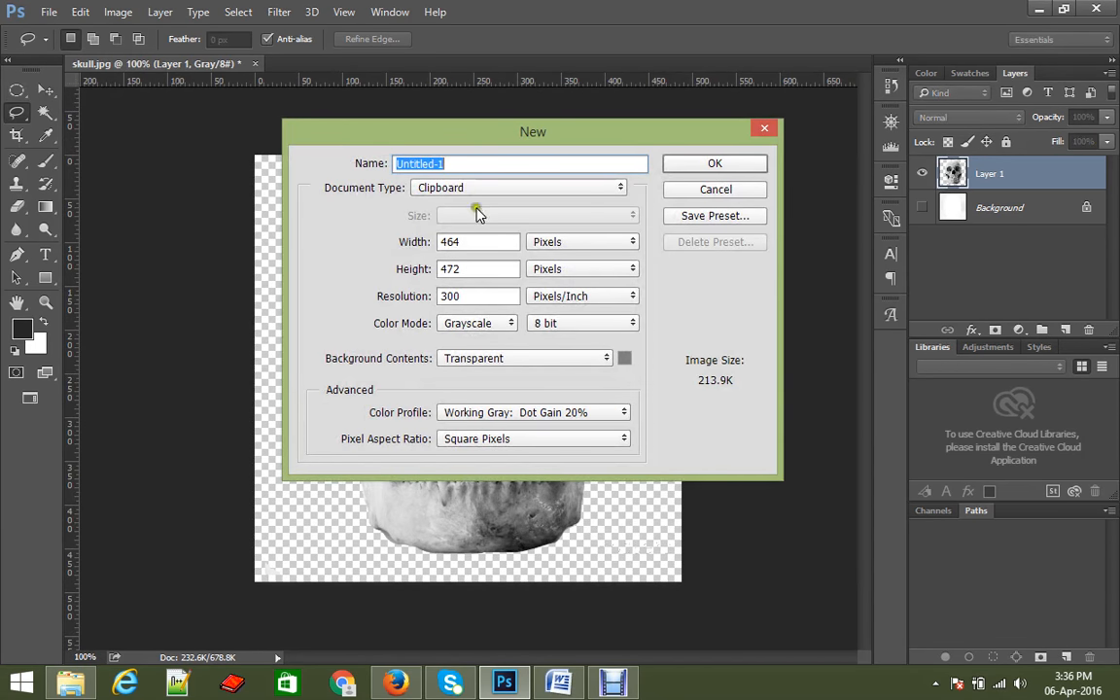
left_click(470, 187)
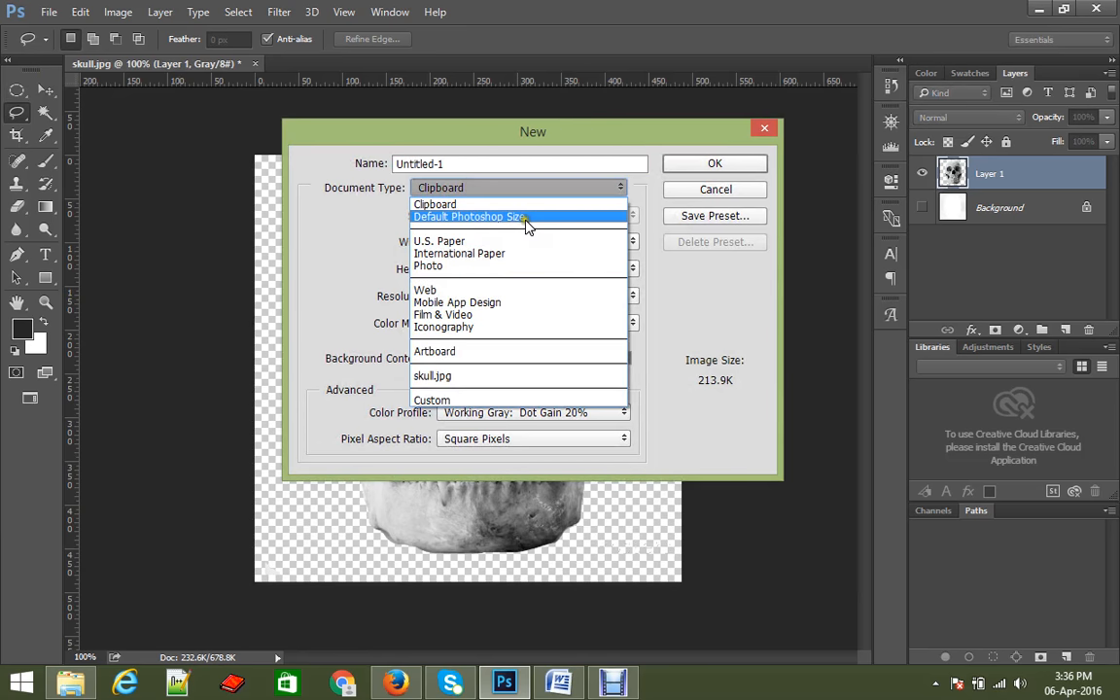
left_click(525, 216)
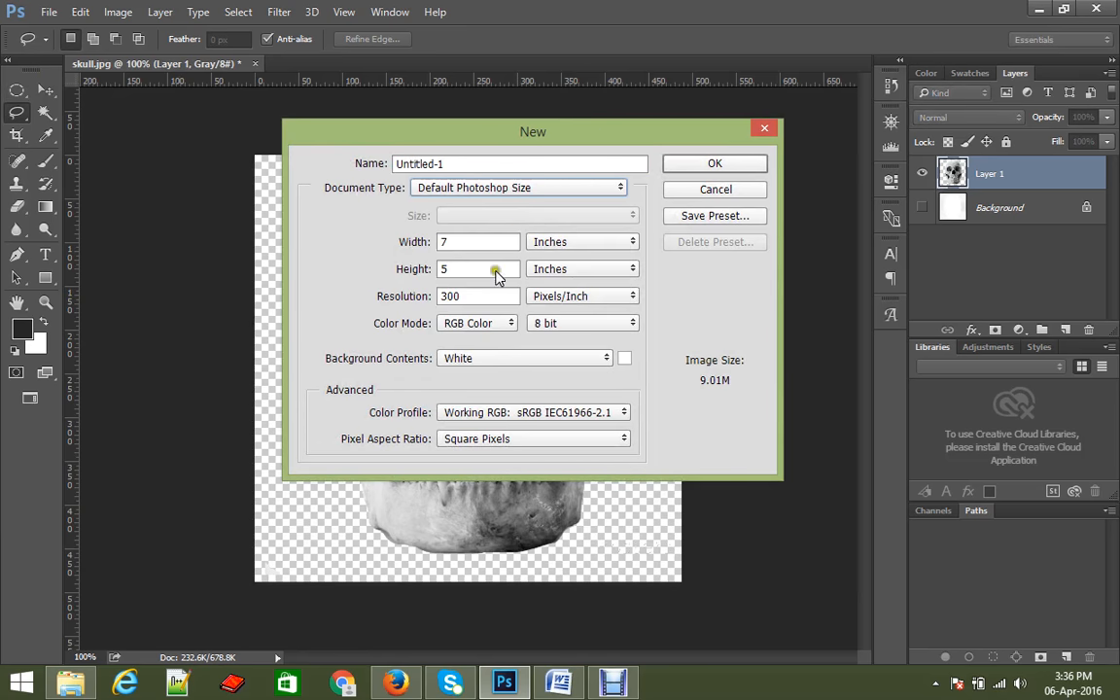
left_click(465, 328)
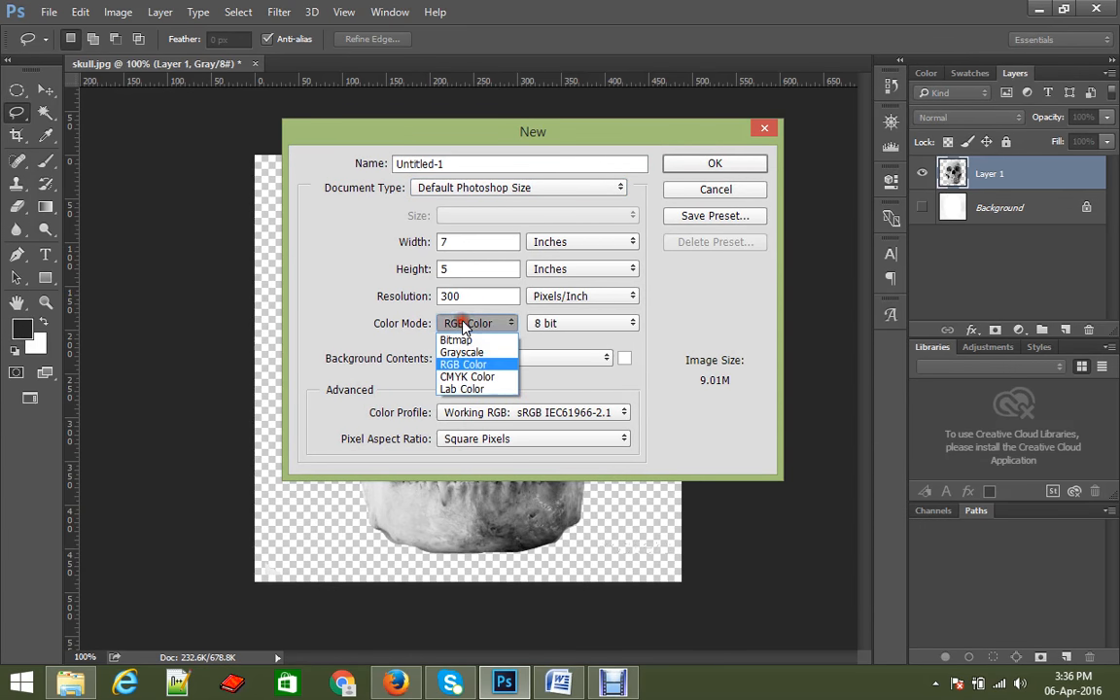
left_click(459, 378)
left_click(746, 163)
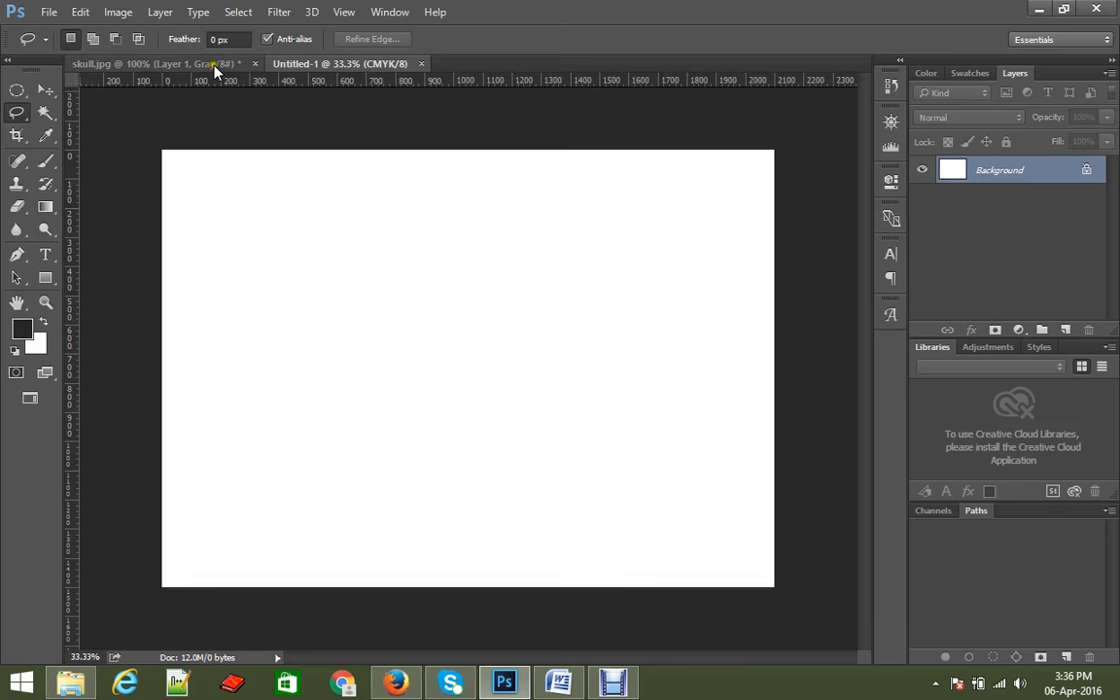
Duplicate the skull layer from skull.jpg into the Untitled-1 document.
left_click(214, 65)
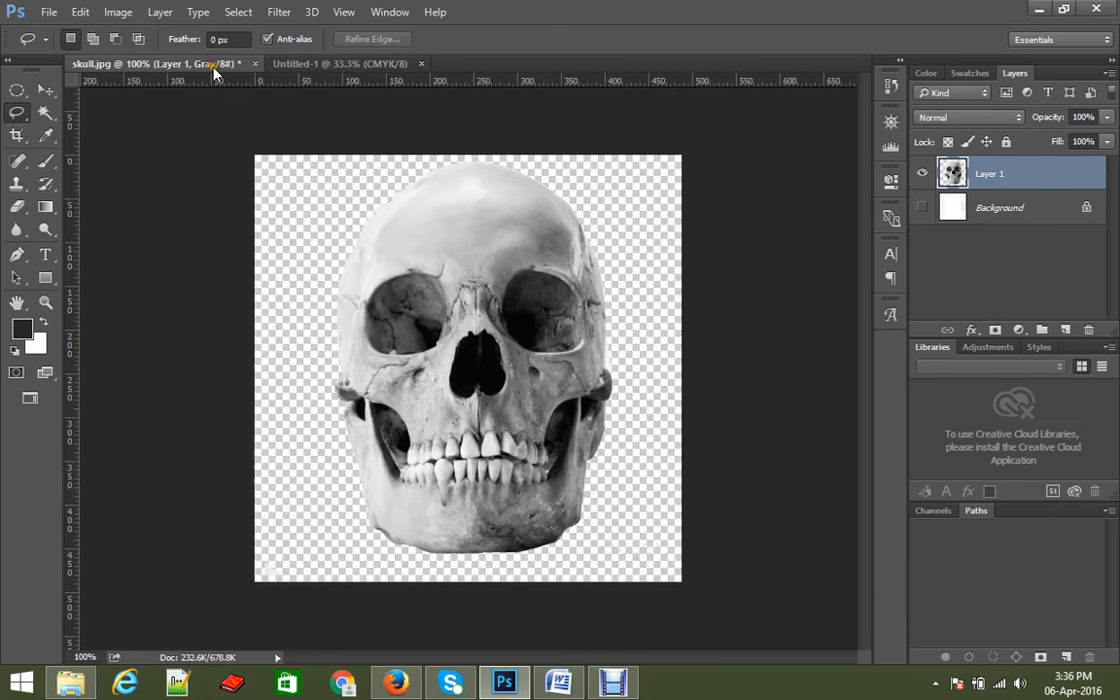
right_click(987, 174)
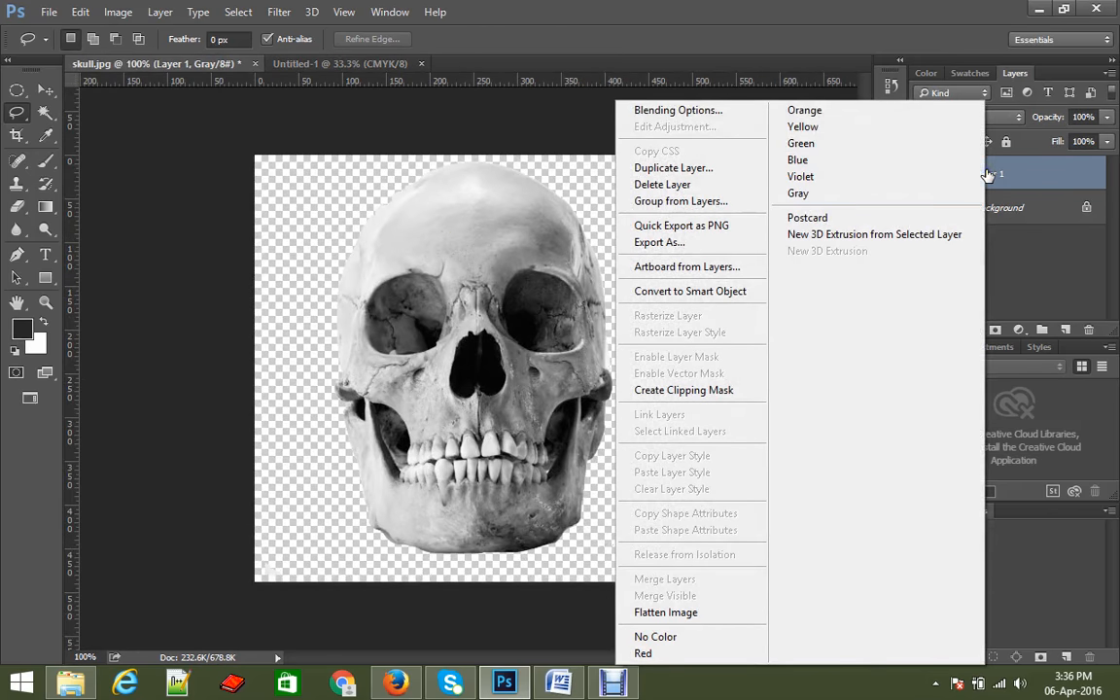
left_click(718, 173)
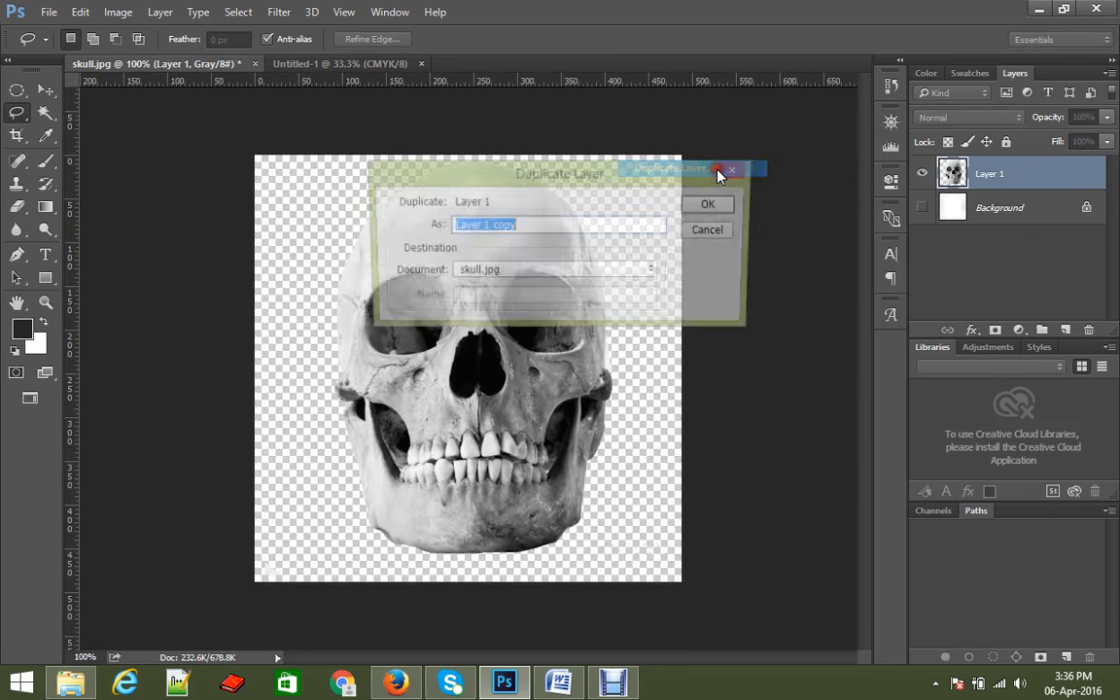
left_click(488, 273)
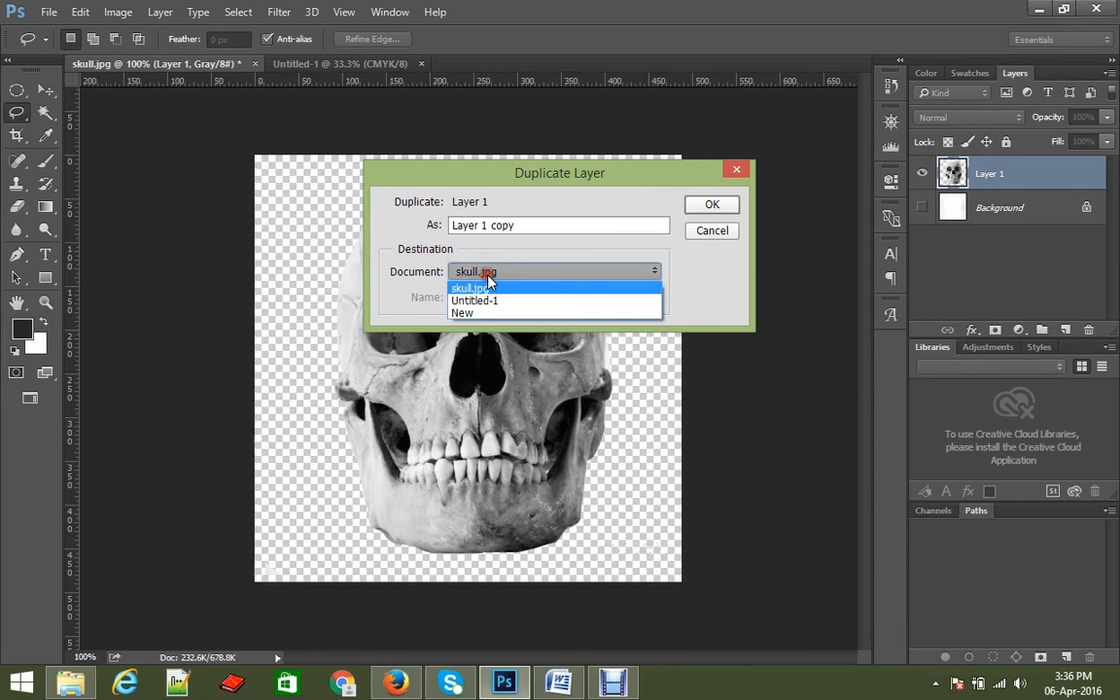
left_click(481, 305)
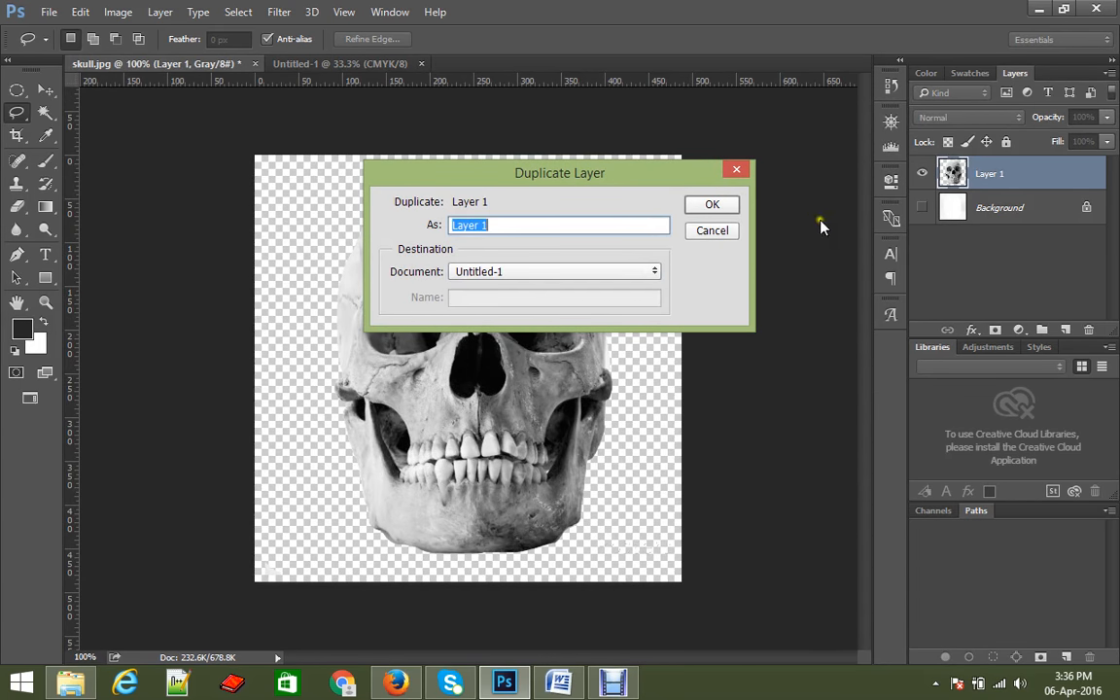
left_click(713, 205)
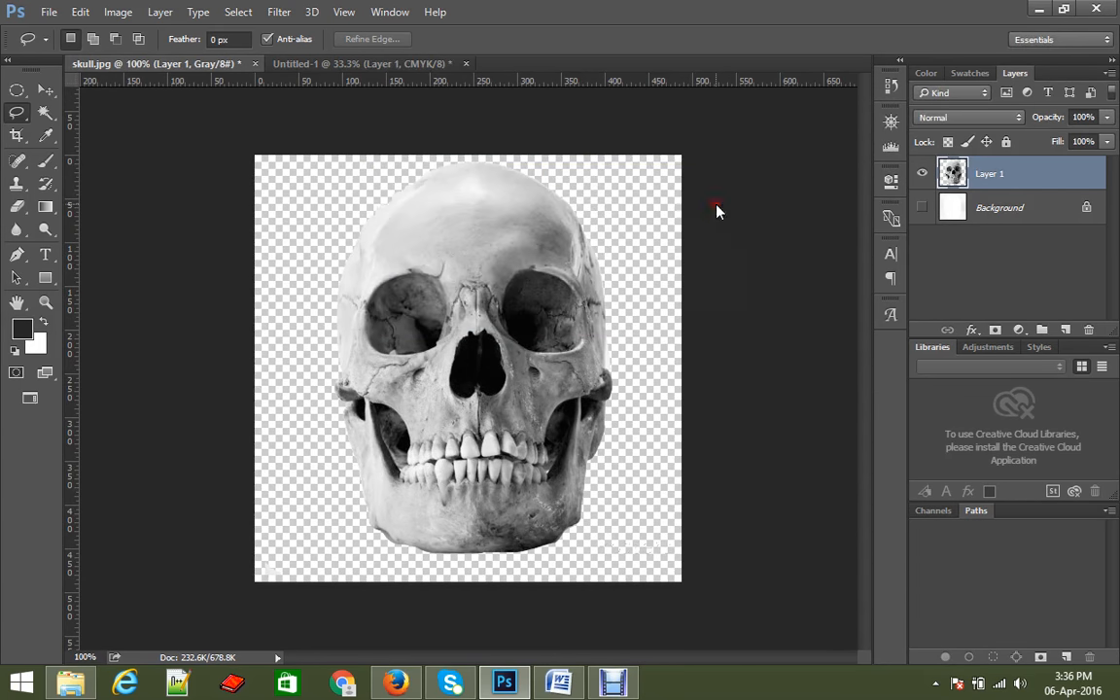
Move the skull to the middle of the Untitled-1 canvas and scale it proportionally to about 213.6%.
left_click(338, 63)
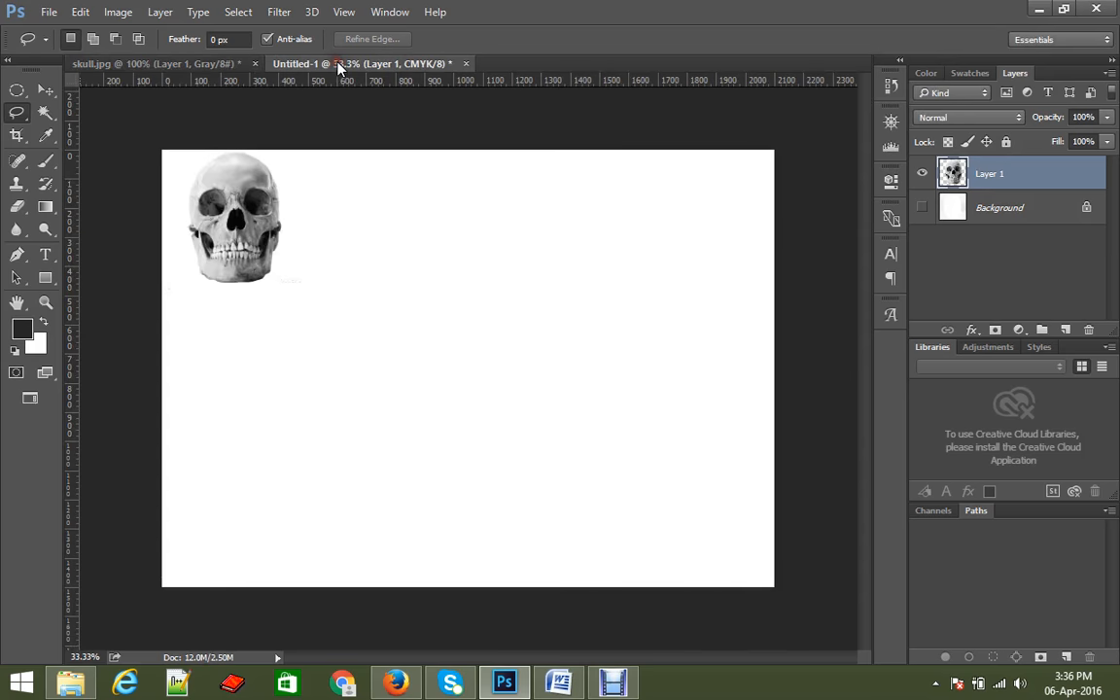
left_click(46, 89)
left_click_drag(234, 221, 469, 357)
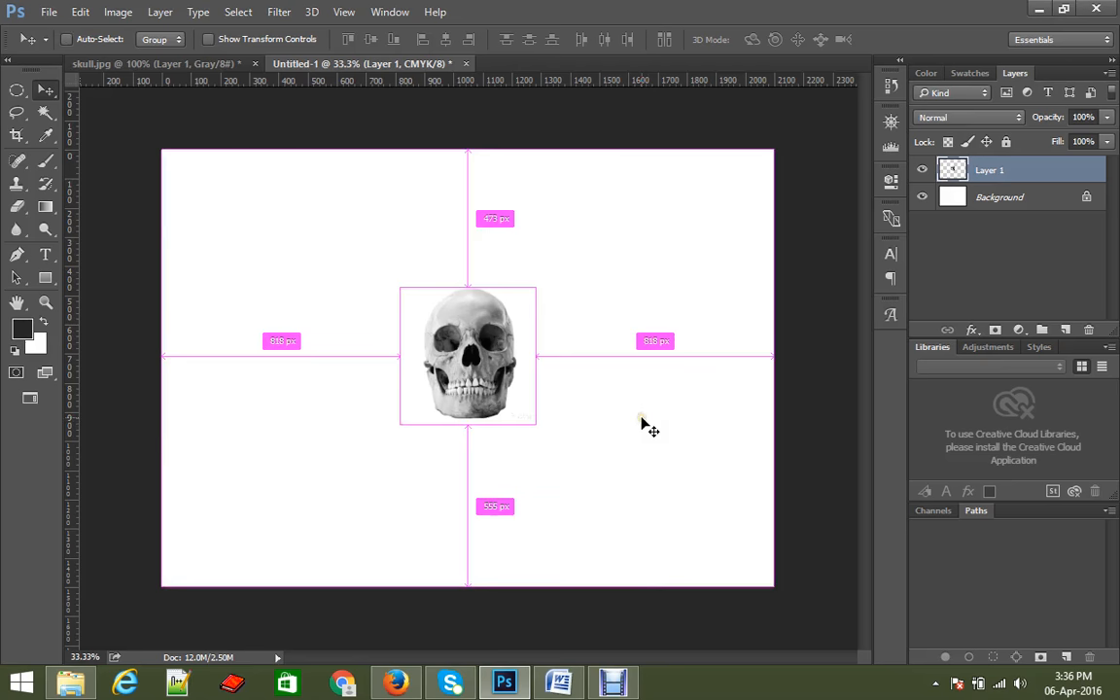
key("ctrl+t")
left_click_drag(537, 293, 595, 198)
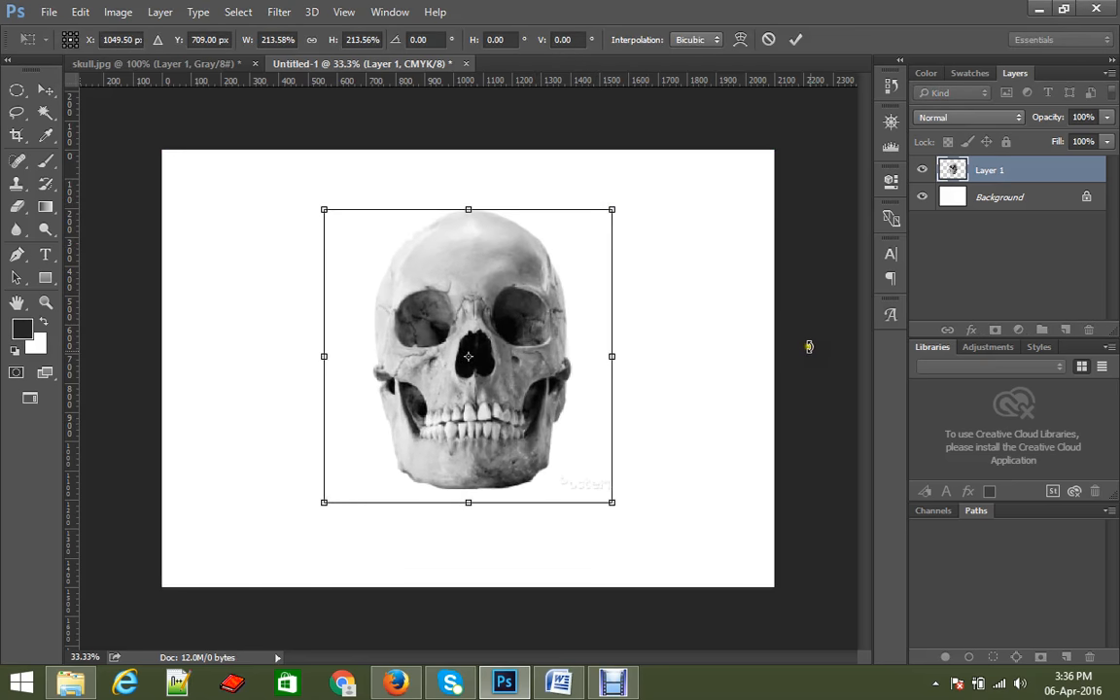
key("Return")
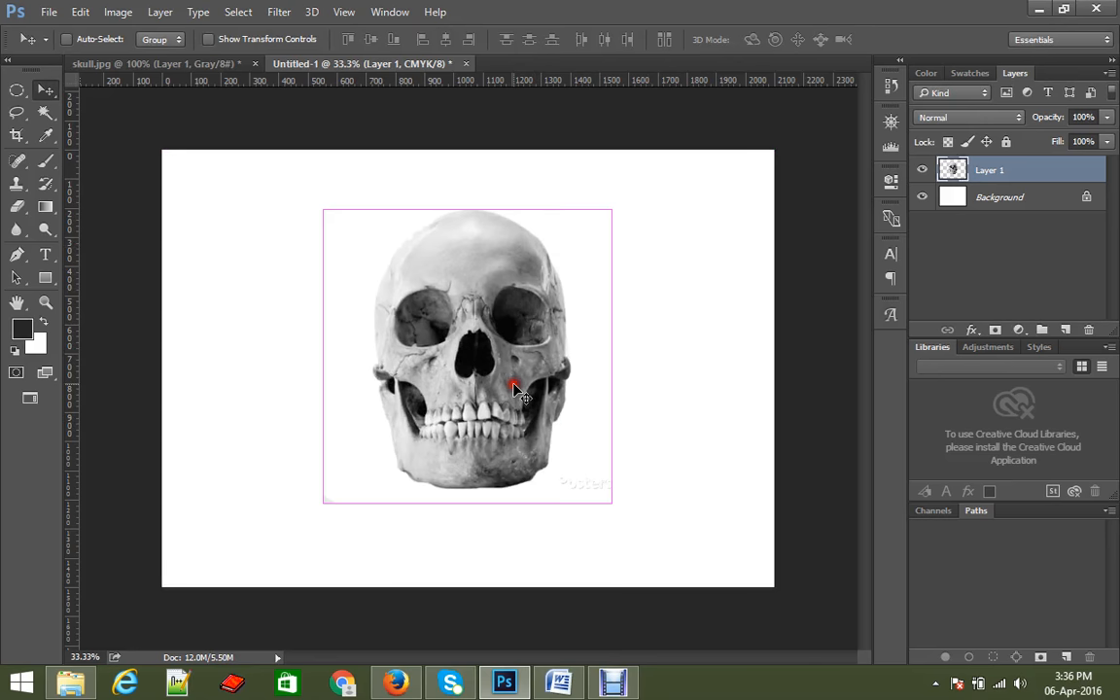
Apply Auto Tone and Auto Contrast to the skull layer.
left_click(513, 383, "ctrl")
mouse_move(451, 370)
left_mouse_down()
mouse_move(490, 383)
mouse_move(456, 378)
left_mouse_up()
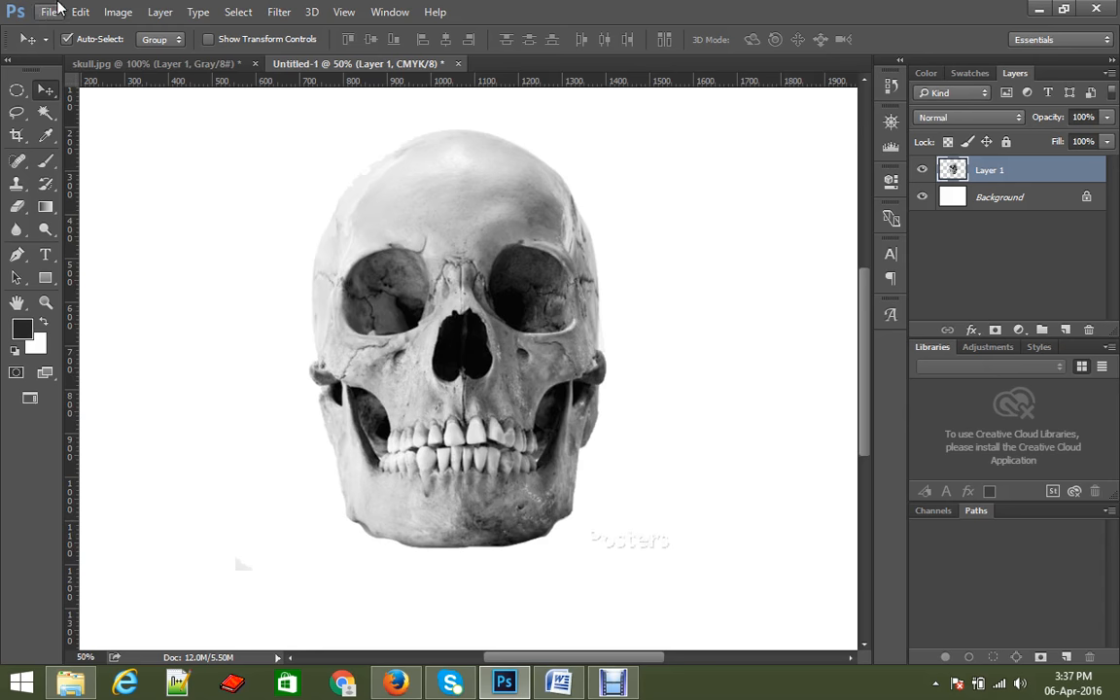
left_click(117, 12)
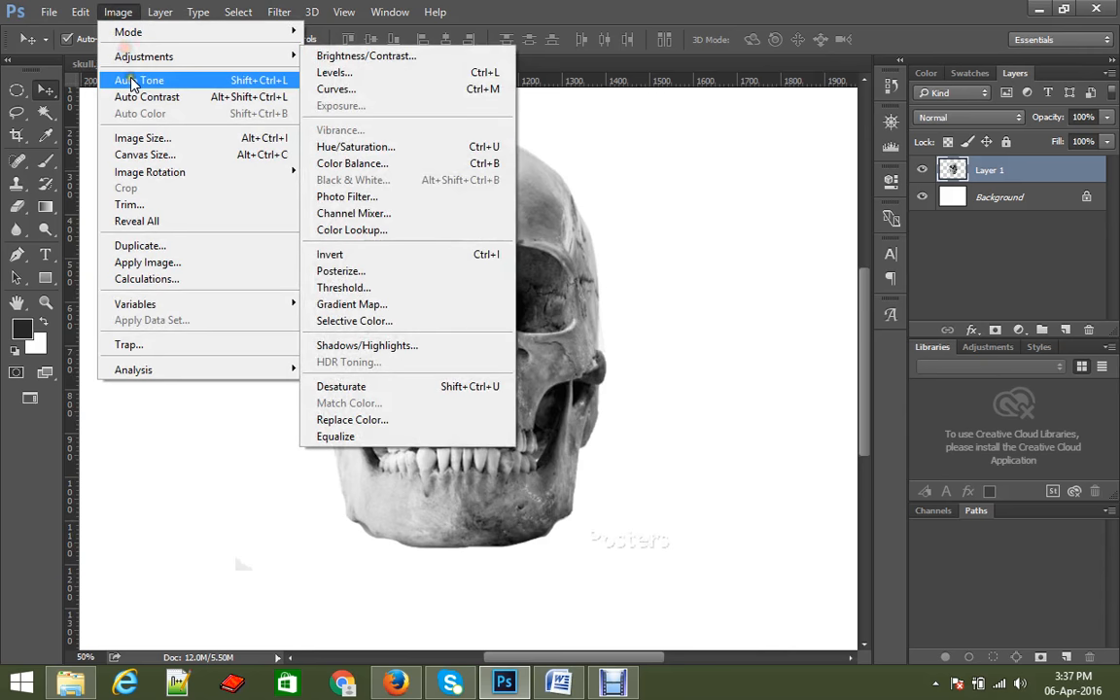
left_click(130, 80)
left_click(118, 12)
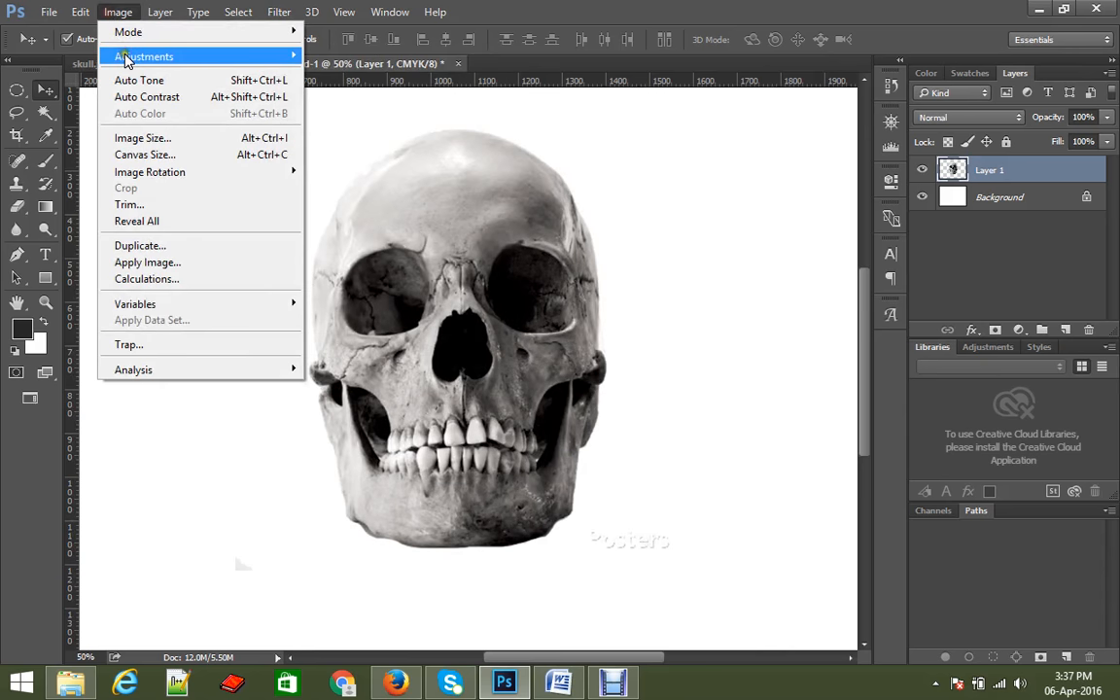
left_click(137, 98)
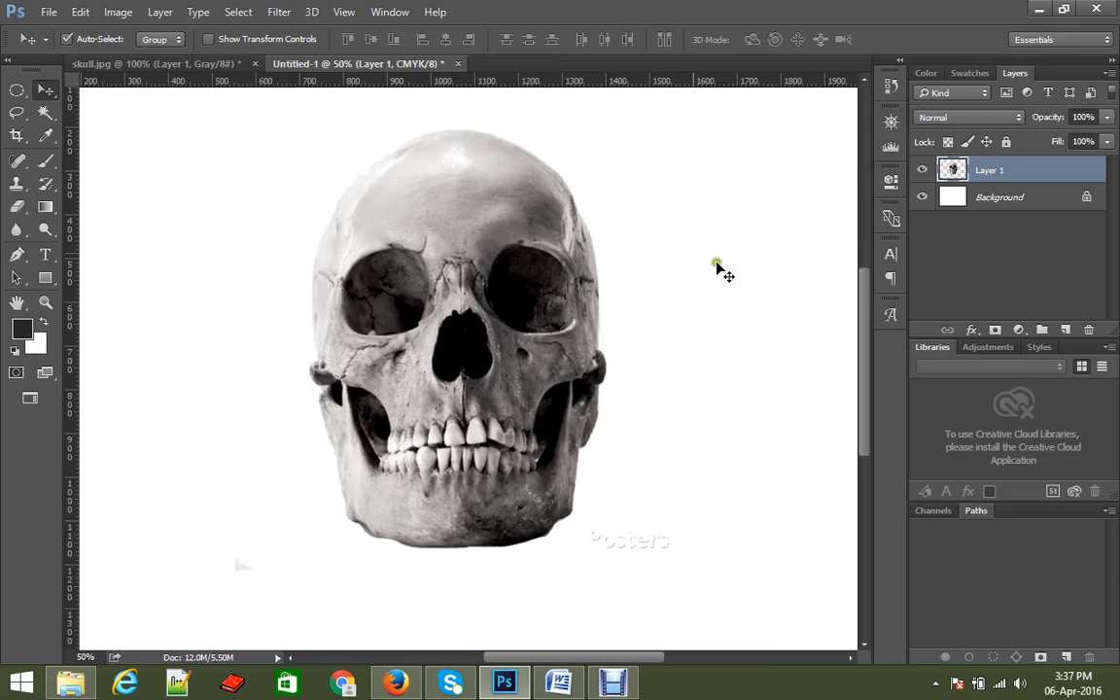
left_click(279, 12)
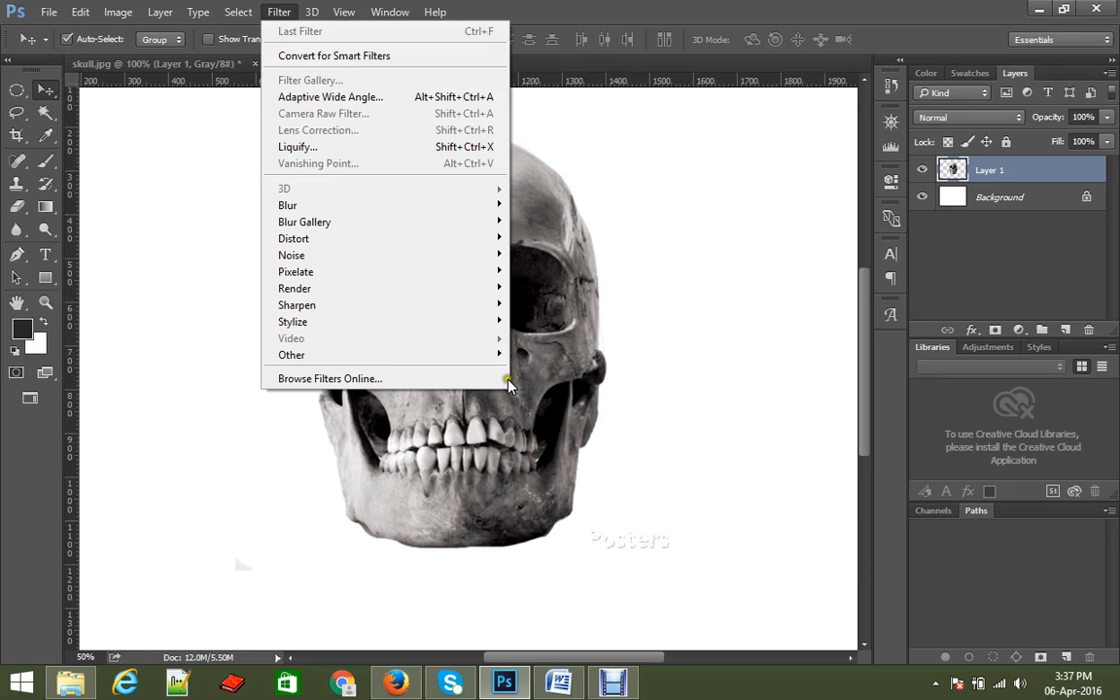
left_click(488, 418)
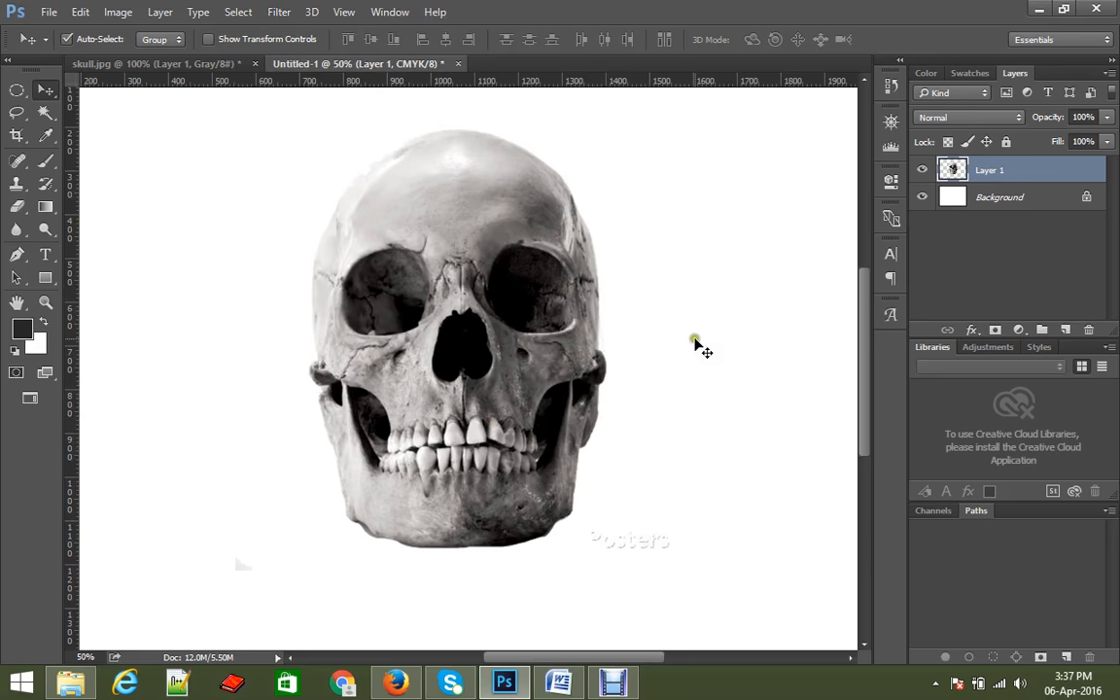
key("ctrl+minus")
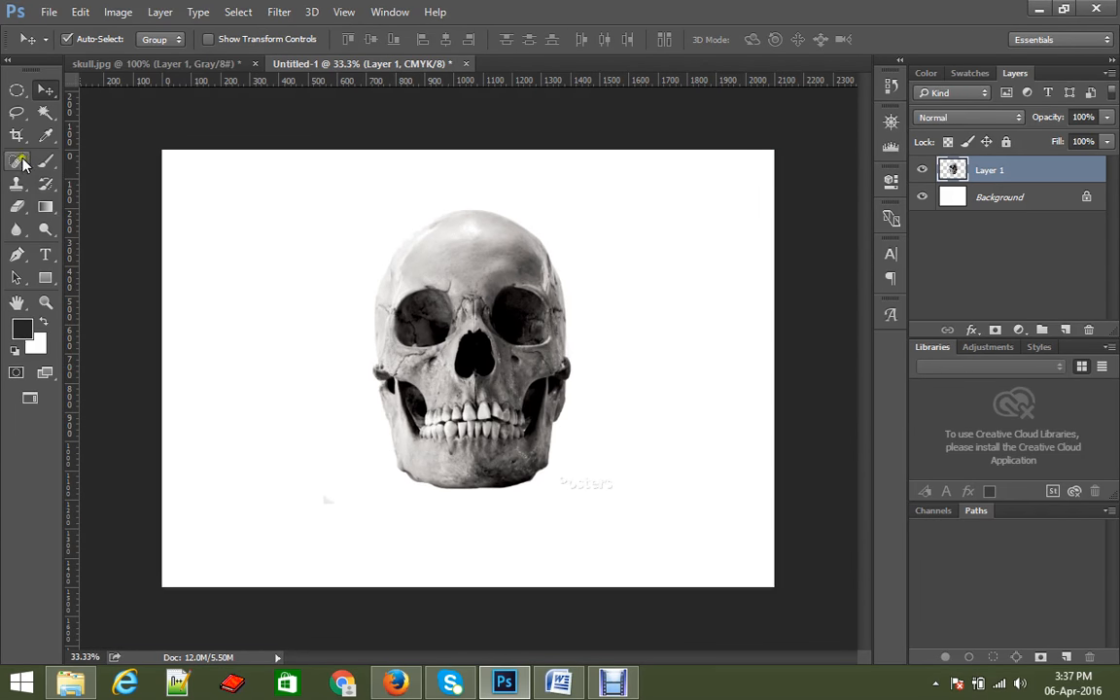
Draw a tall, narrow rectangular selection in the white area to the left of the skull.
left_click_drag(17, 90, 72, 88)
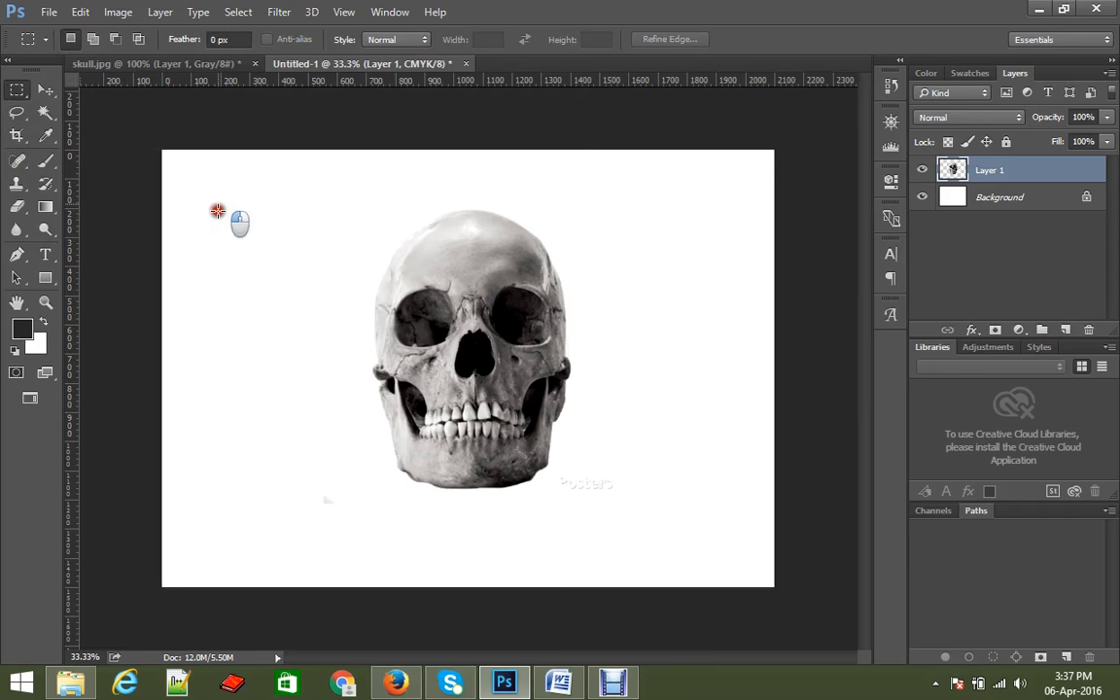
left_click_drag(218, 210, 224, 506)
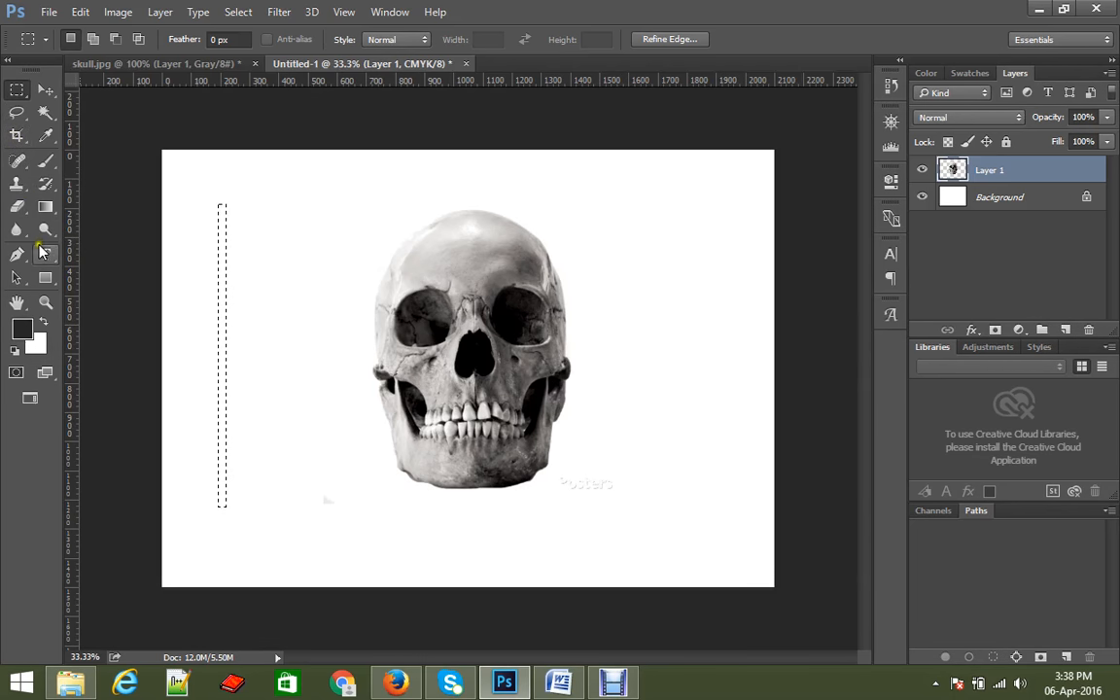
Set the foreground color to bright red and fill the narrow selection with the Paint Bucket tool.
mouse_move(41, 143)
left_mouse_down()
mouse_move(148, 149)
mouse_move(46, 130)
left_mouse_up()
left_click(47, 208)
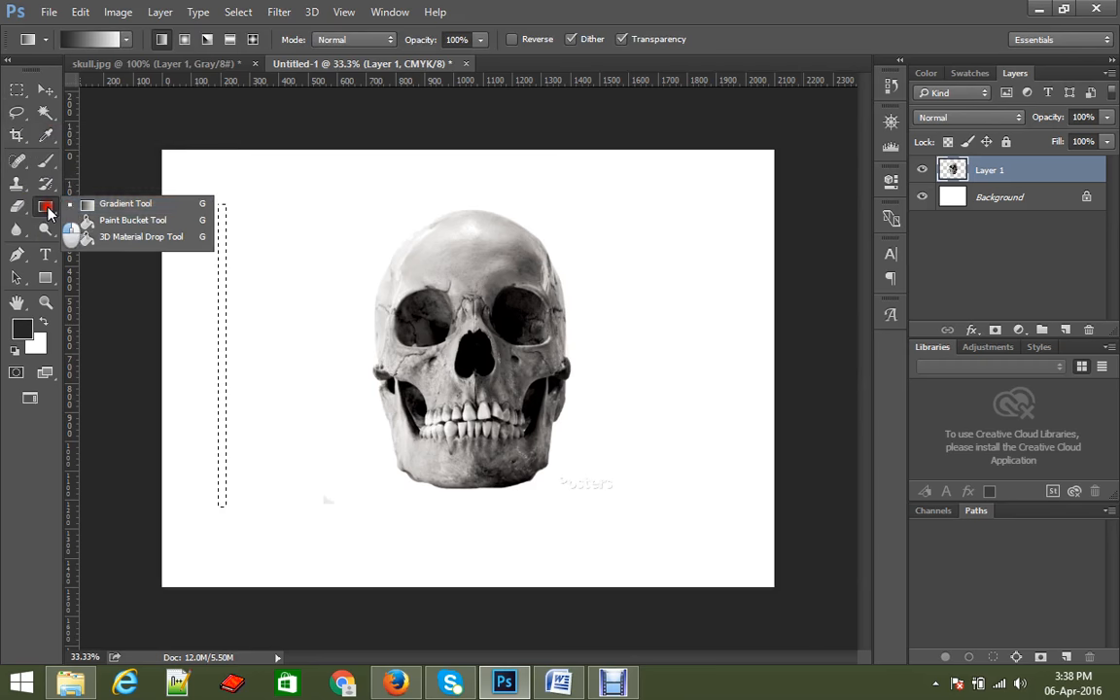
left_click_drag(47, 208, 127, 229)
left_click(22, 328)
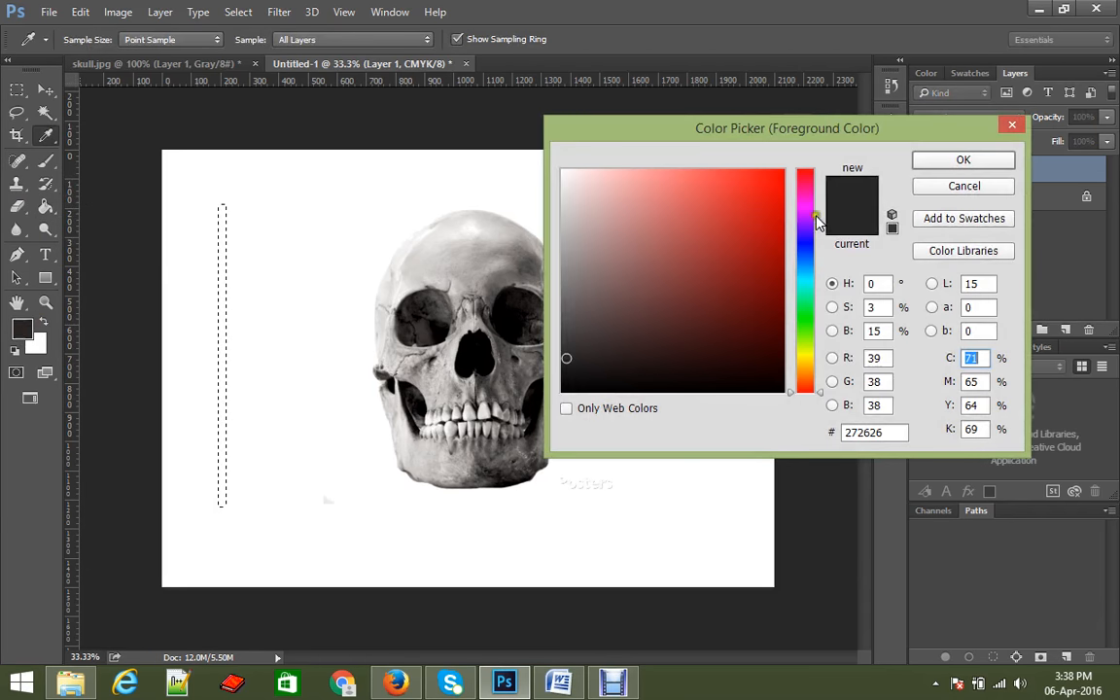
left_click(783, 171)
left_click(945, 160)
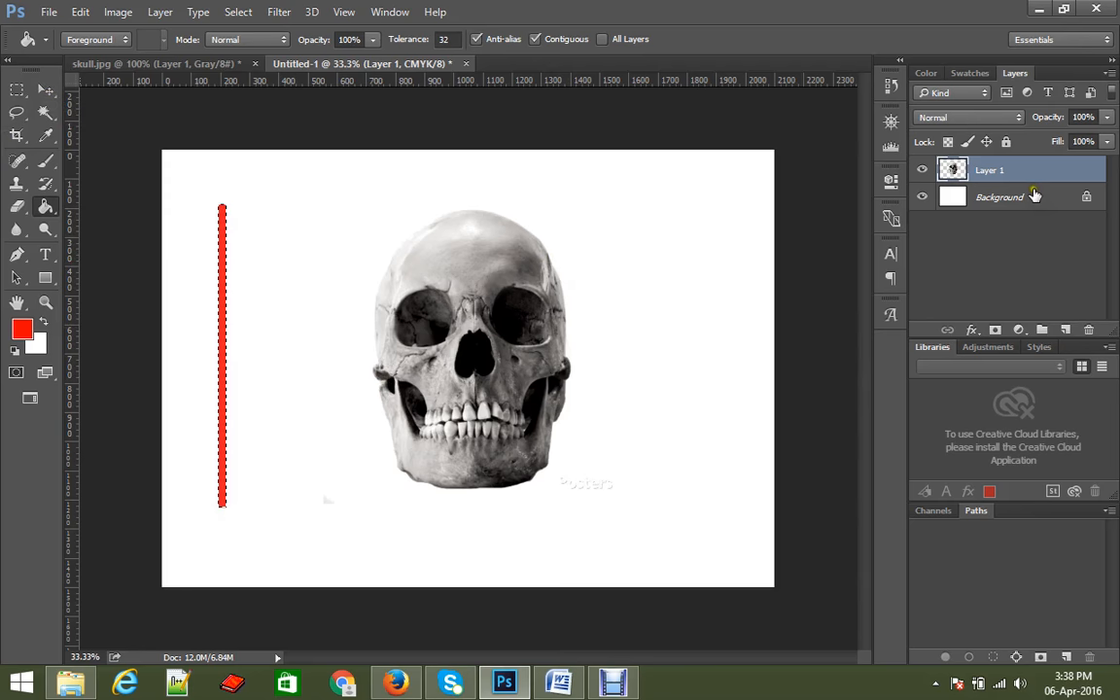
Hide and show Layer 1 to check where the red bar was painted, and undo the fill.
left_click(922, 170)
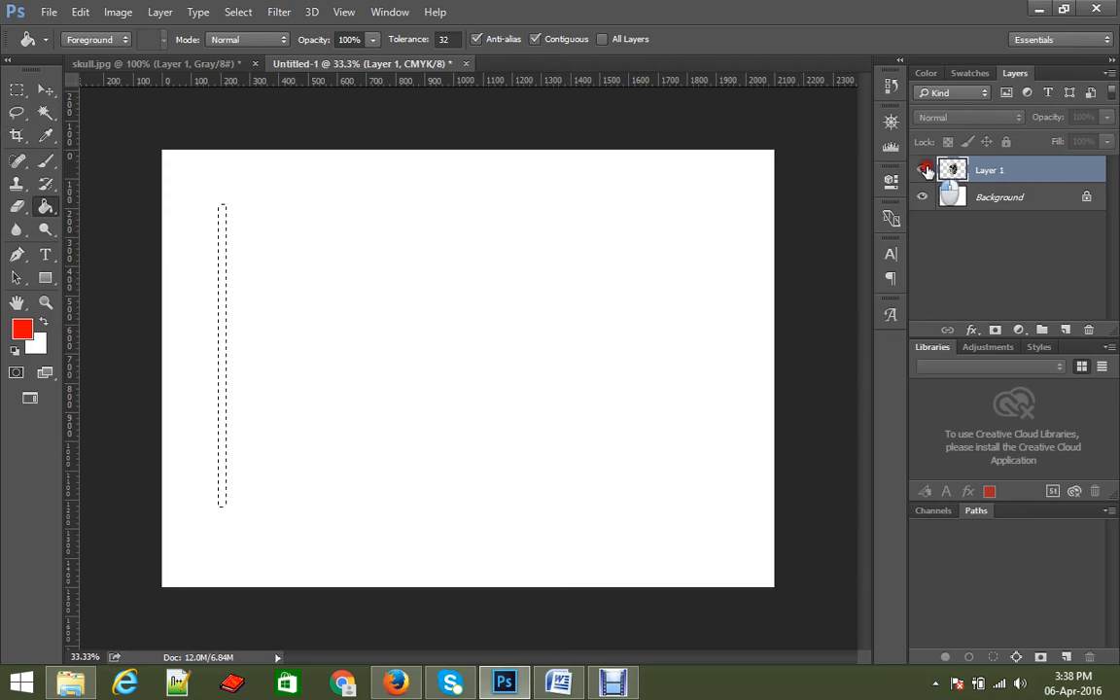
left_click(922, 170)
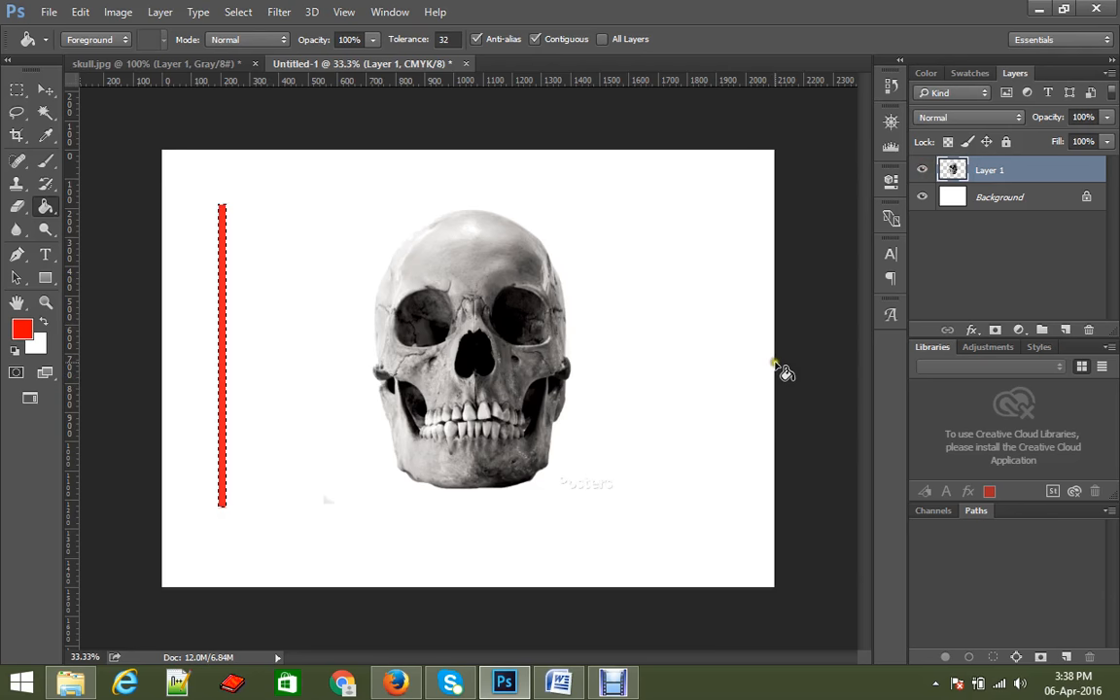
key("ctrl+z")
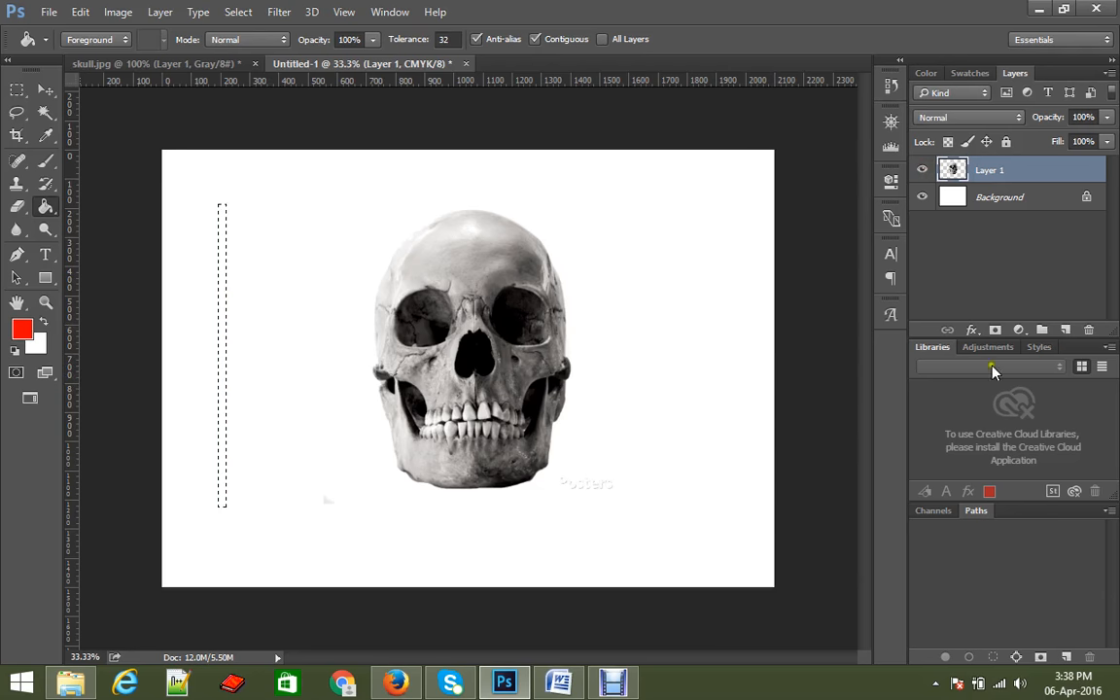
Create a new layer above the skull and fill the narrow selection with red, checking it by toggling the layer's visibility.
left_click(1066, 331)
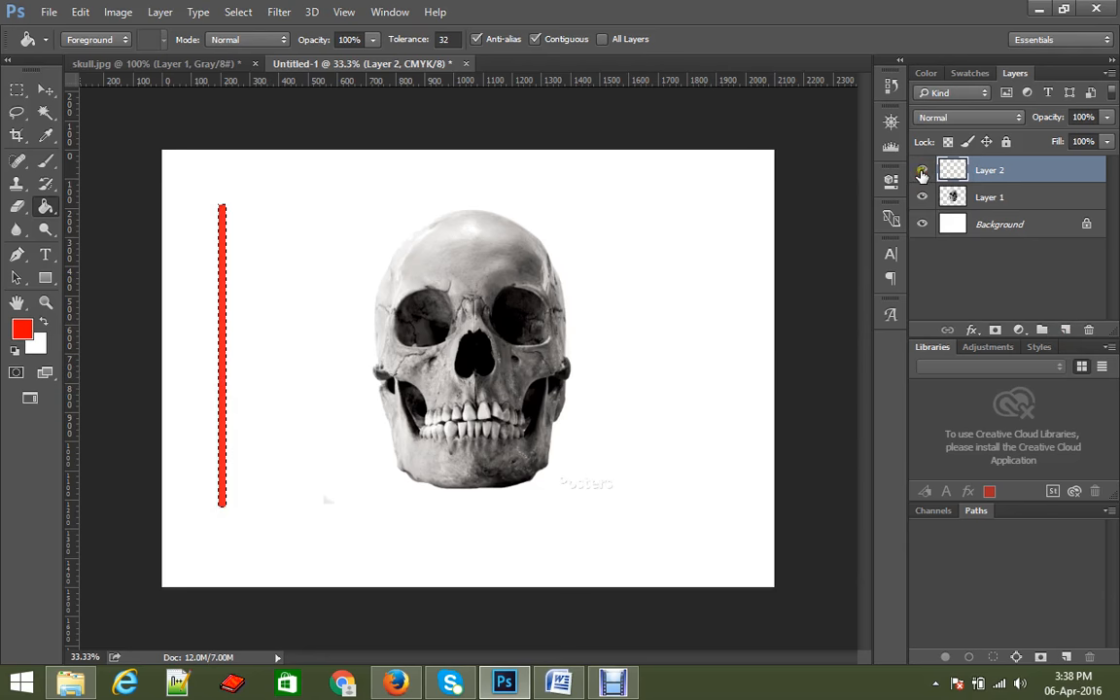
left_click(922, 171)
left_click(922, 172)
Rename Layer 1 as skull.
left_click(992, 198)
double_click(992, 199)
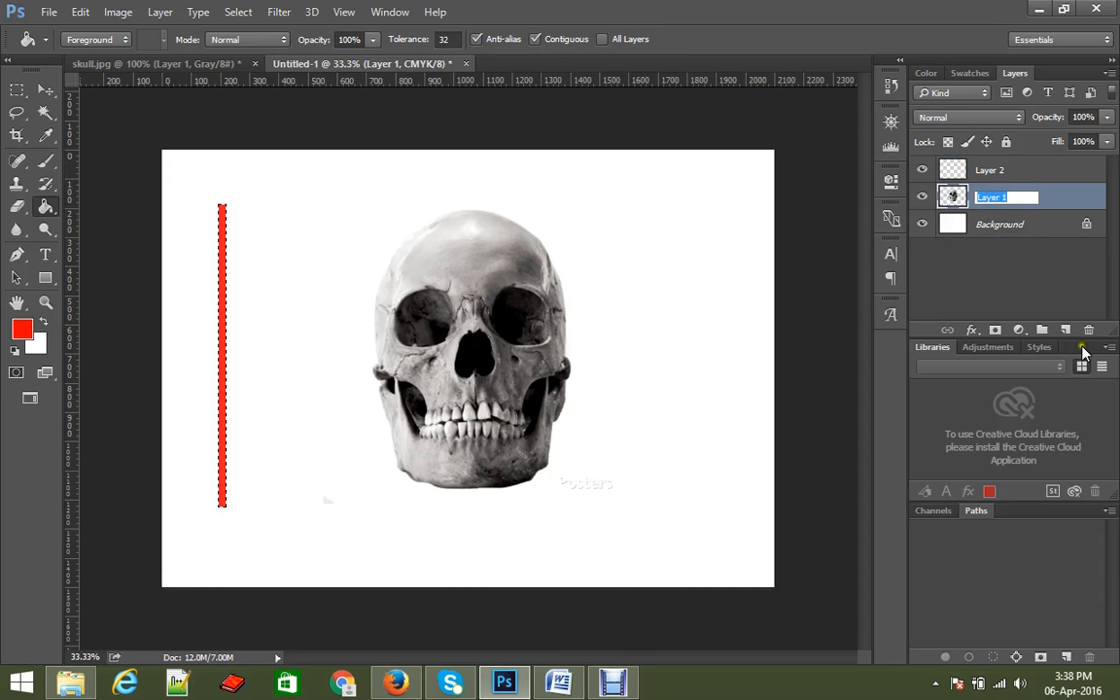
type("sku")
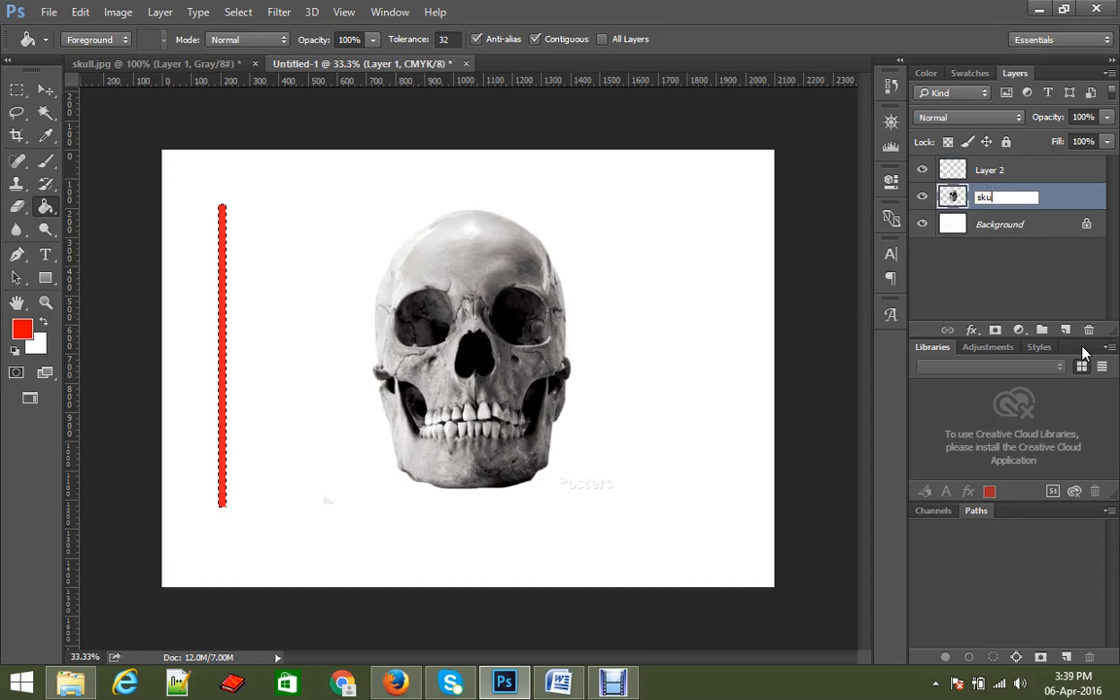
type("ll")
key("Return")
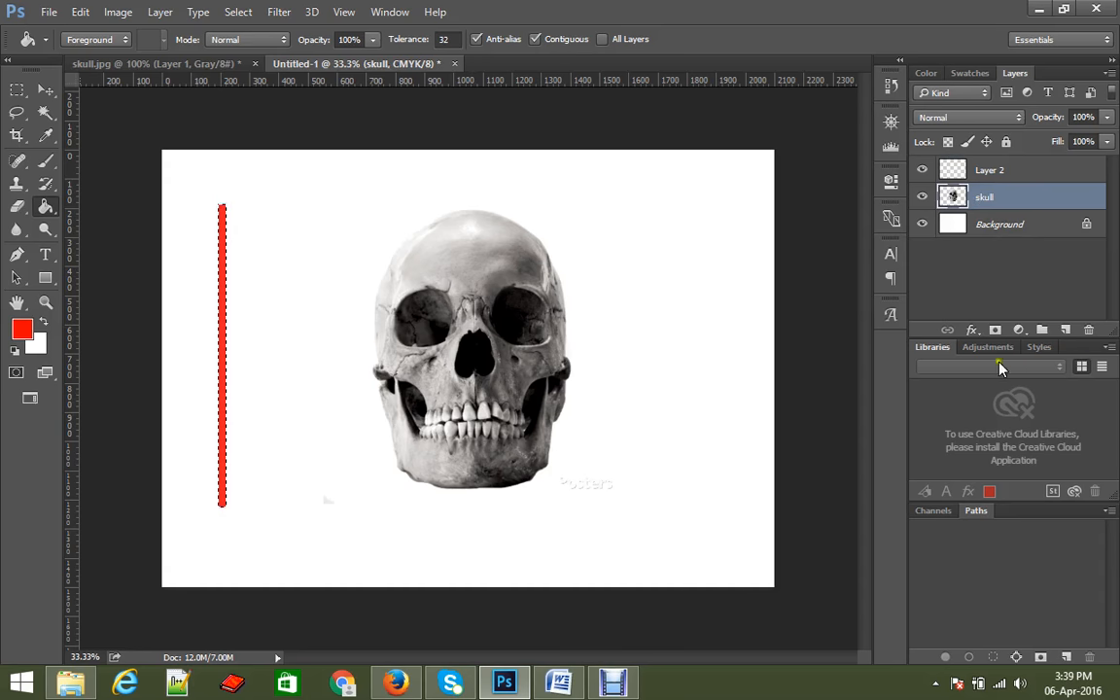
Clear the selection and put Layer 2 in a group named Design.
left_click(1018, 171)
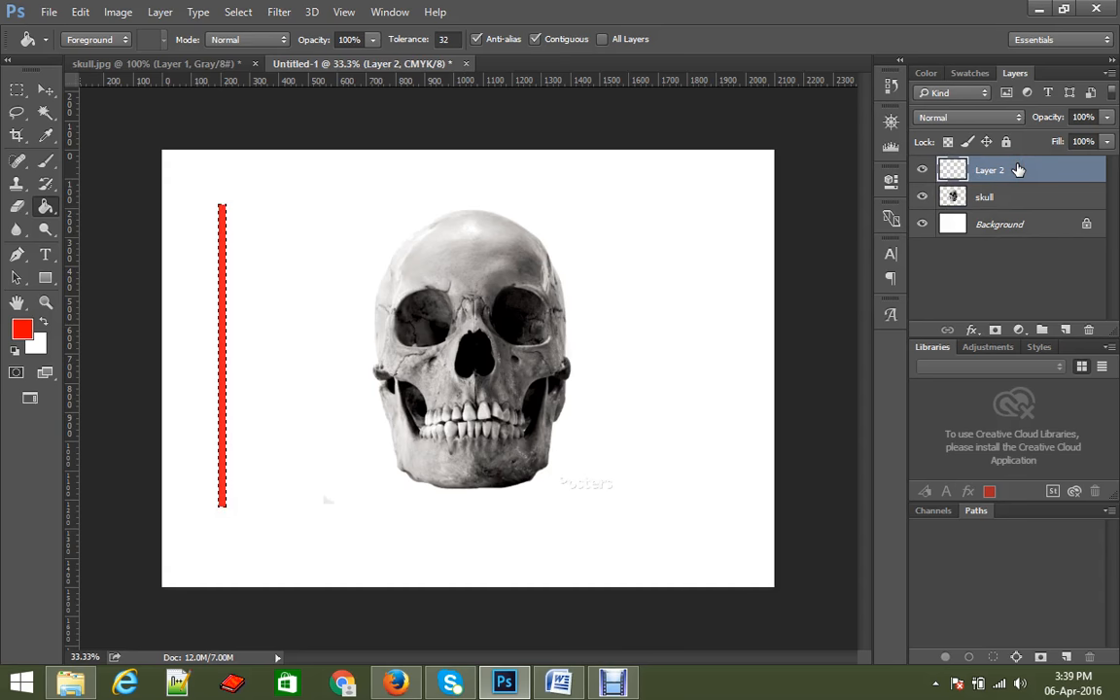
key("ctrl+d")
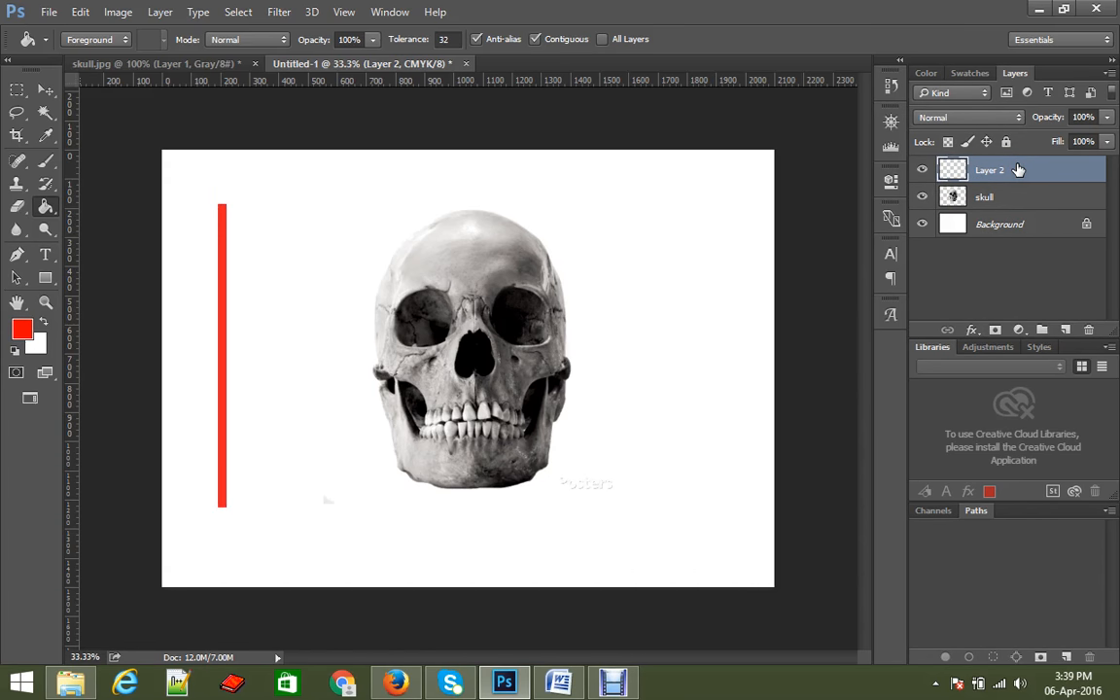
key("ctrl+g")
double_click(1004, 168)
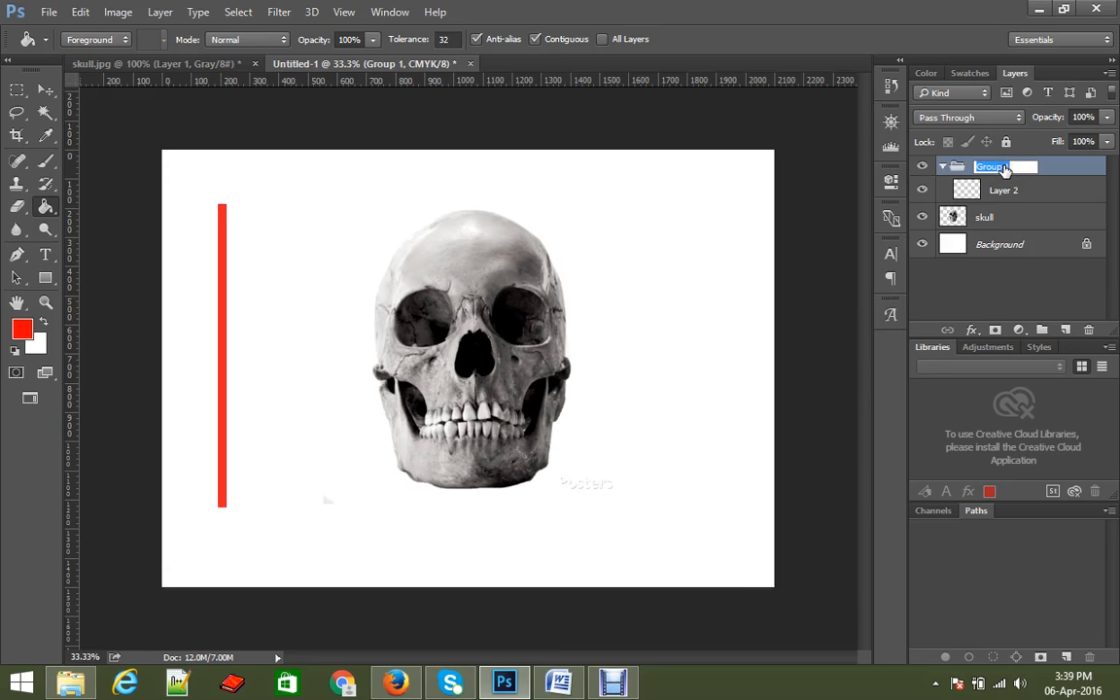
type("Design")
key("Return")
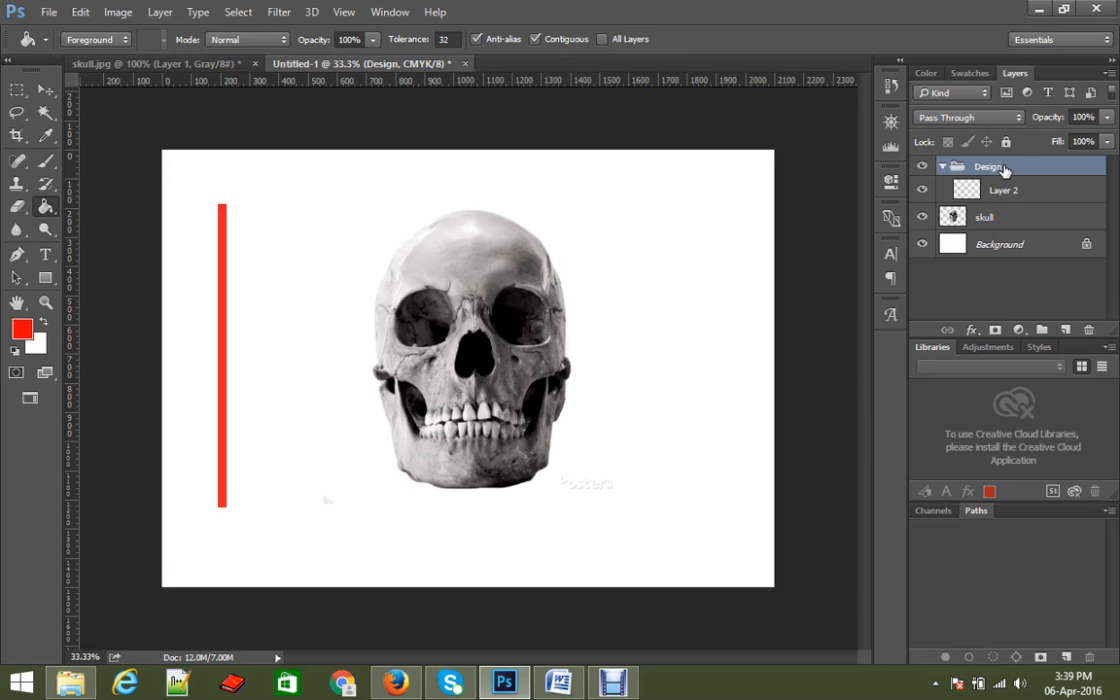
Move the red bar close to the skull's left side and rotate it 25 degrees.
left_click(46, 89)
left_click_drag(223, 277, 337, 308)
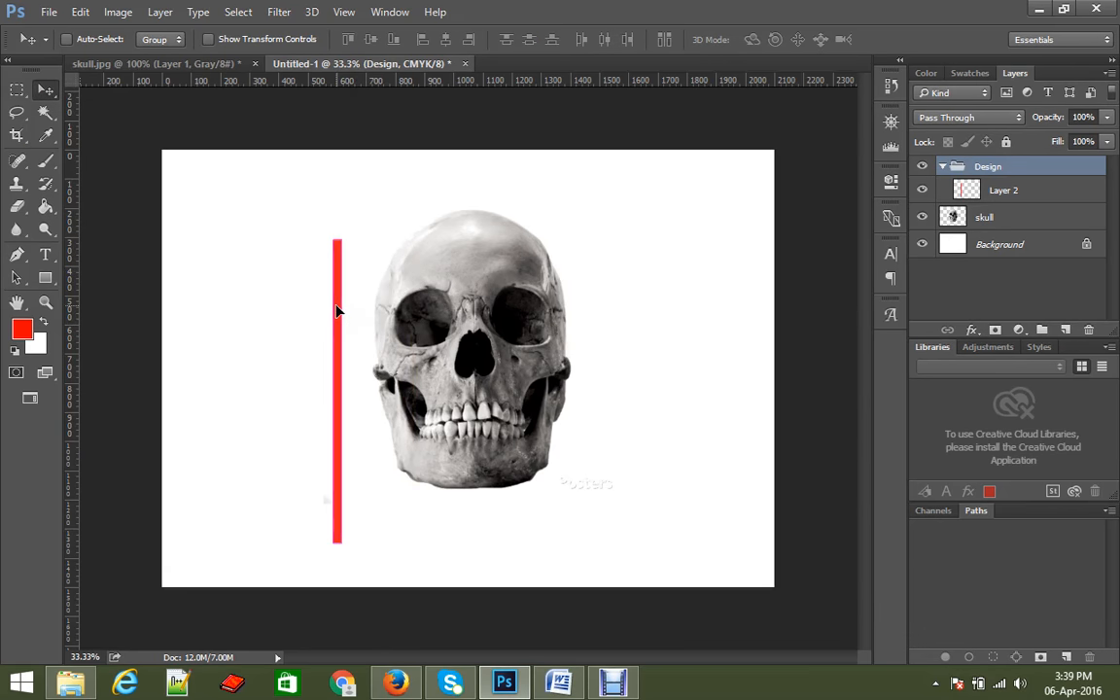
key("ctrl+t")
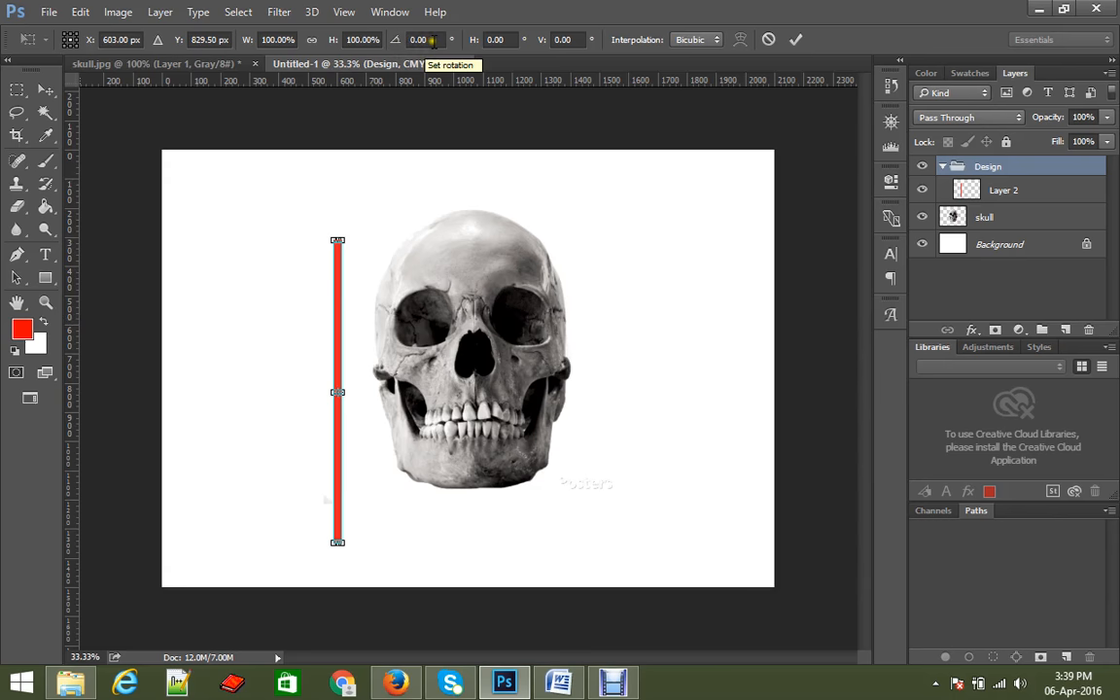
left_click(394, 40)
type("25")
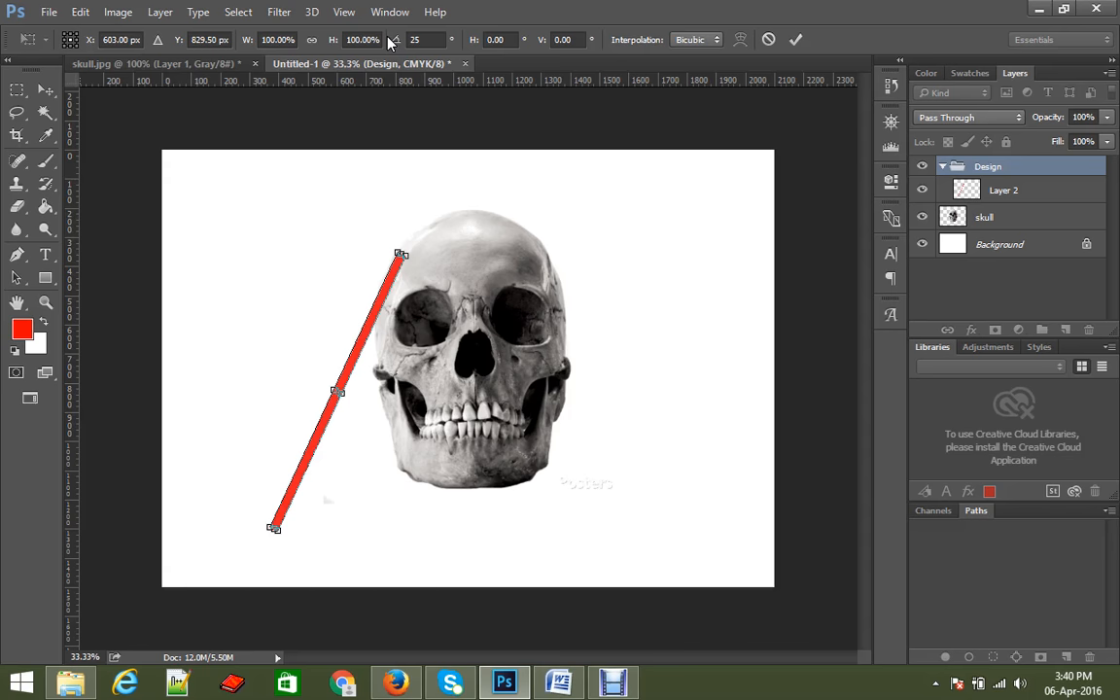
key("Return")
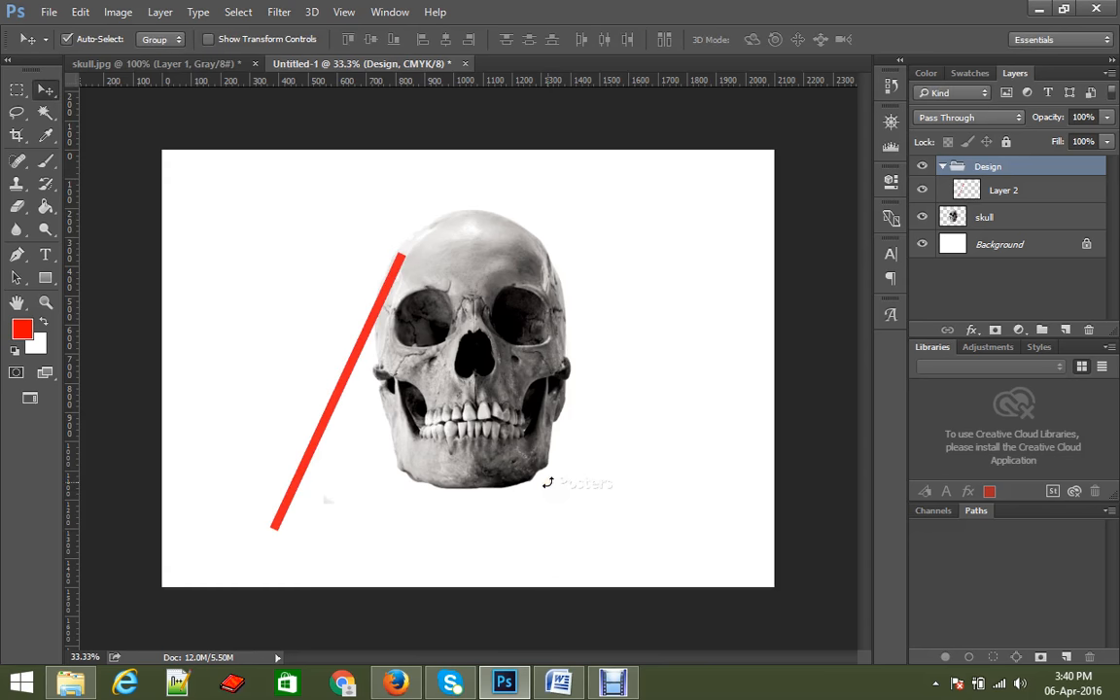
Scale down the slanted red bar and place it over the skull, running from the nose to below the jaw.
left_click(360, 345)
left_click_drag(359, 345, 356, 319)
key("ctrl+t")
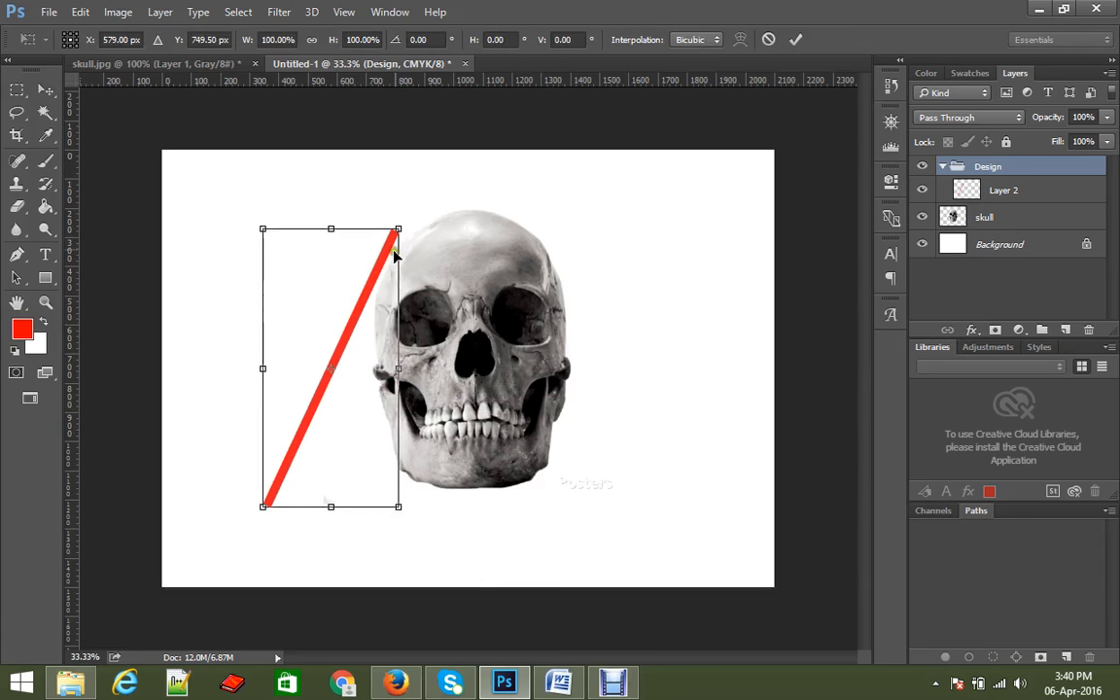
left_click_drag(397, 229, 380, 255)
left_click_drag(342, 335, 437, 409)
key("Return")
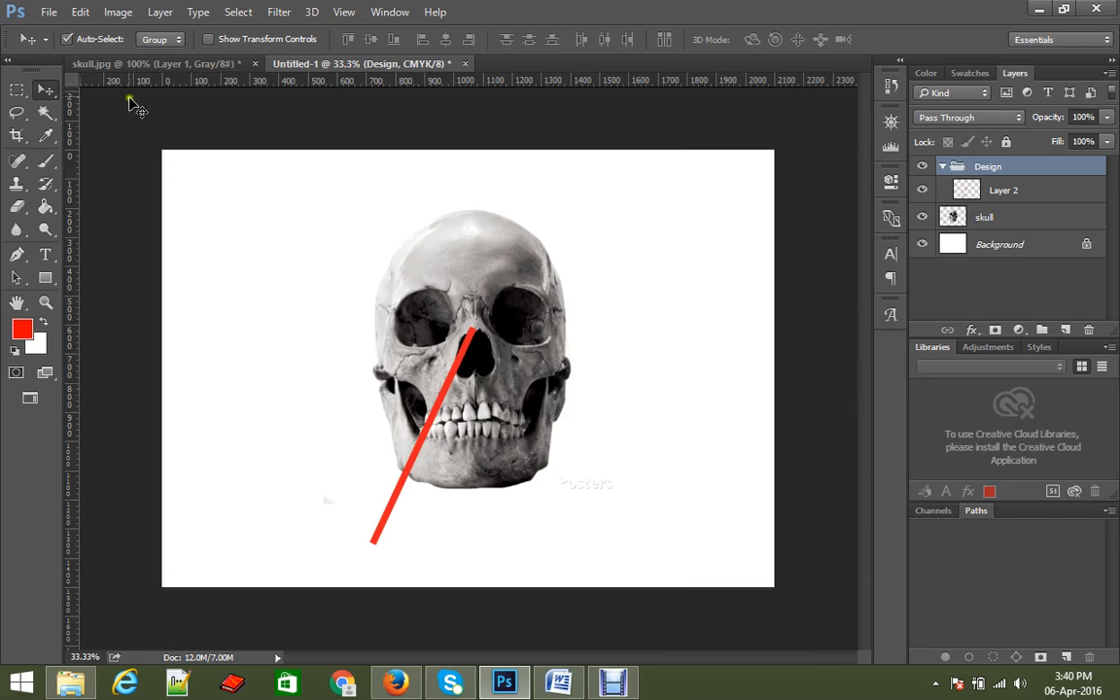
Enlarge the canvas to 12 inches wide and 6 inches high.
left_click(137, 13)
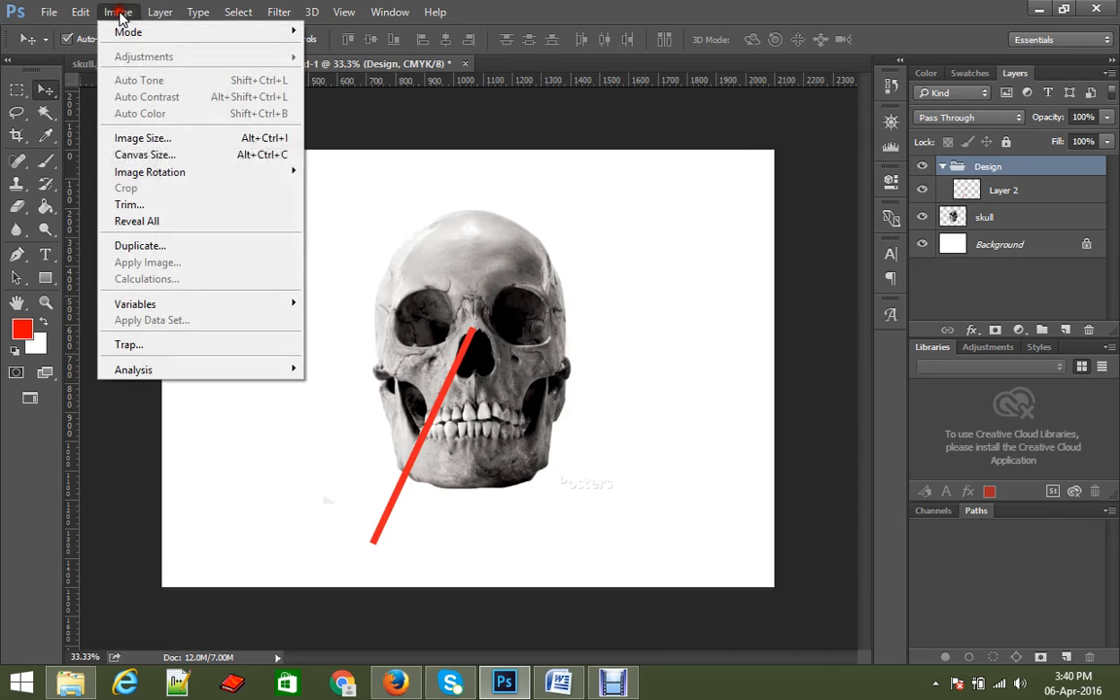
left_click(146, 156)
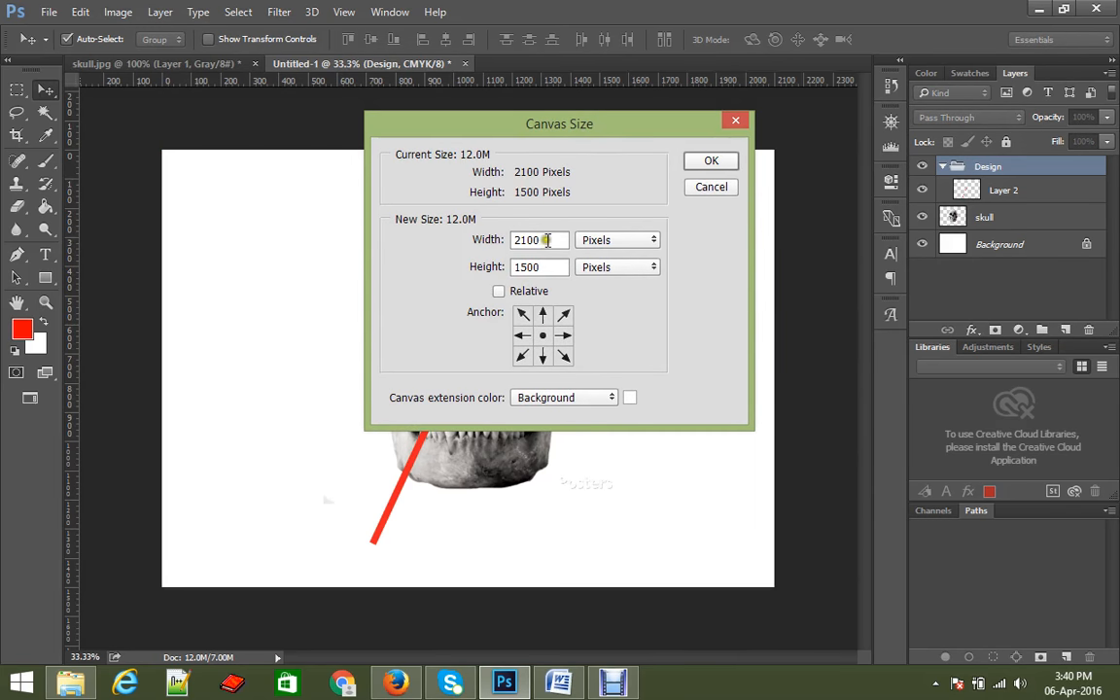
left_click(619, 243)
left_click(608, 281)
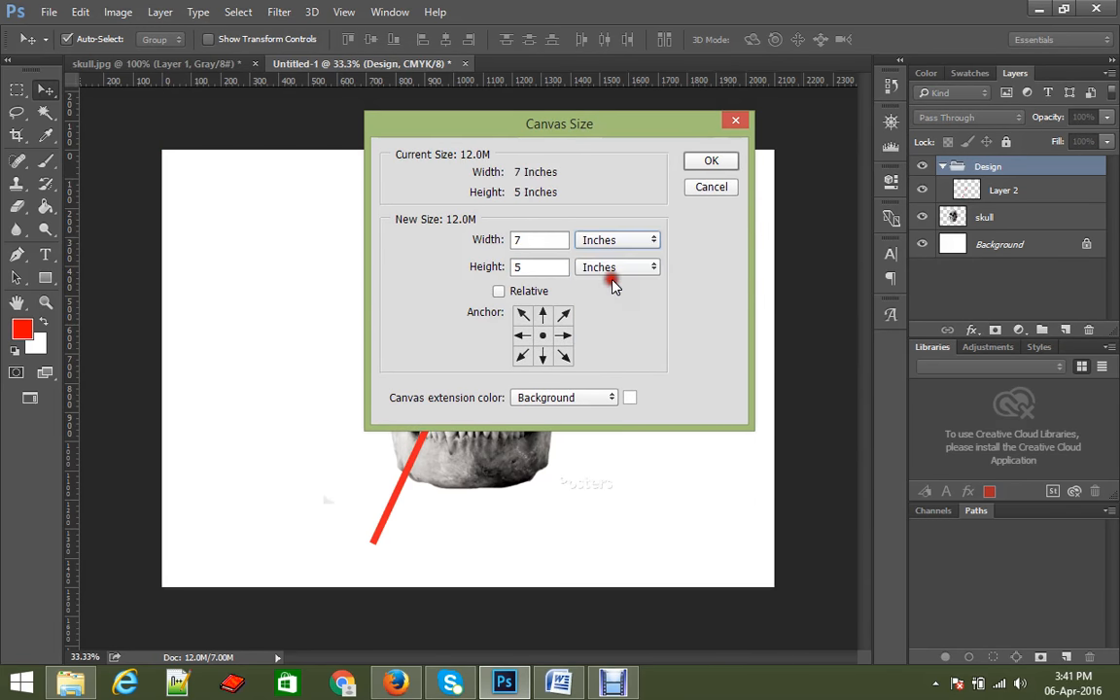
left_click_drag(530, 245, 342, 227)
type("12")
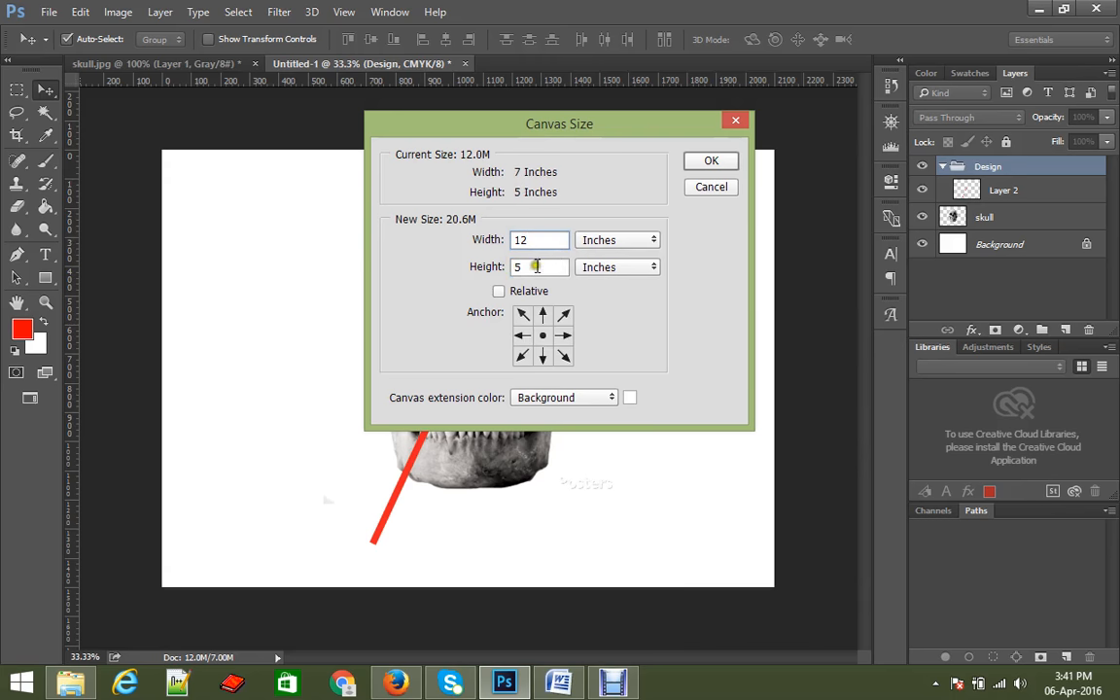
left_click_drag(530, 267, 434, 261)
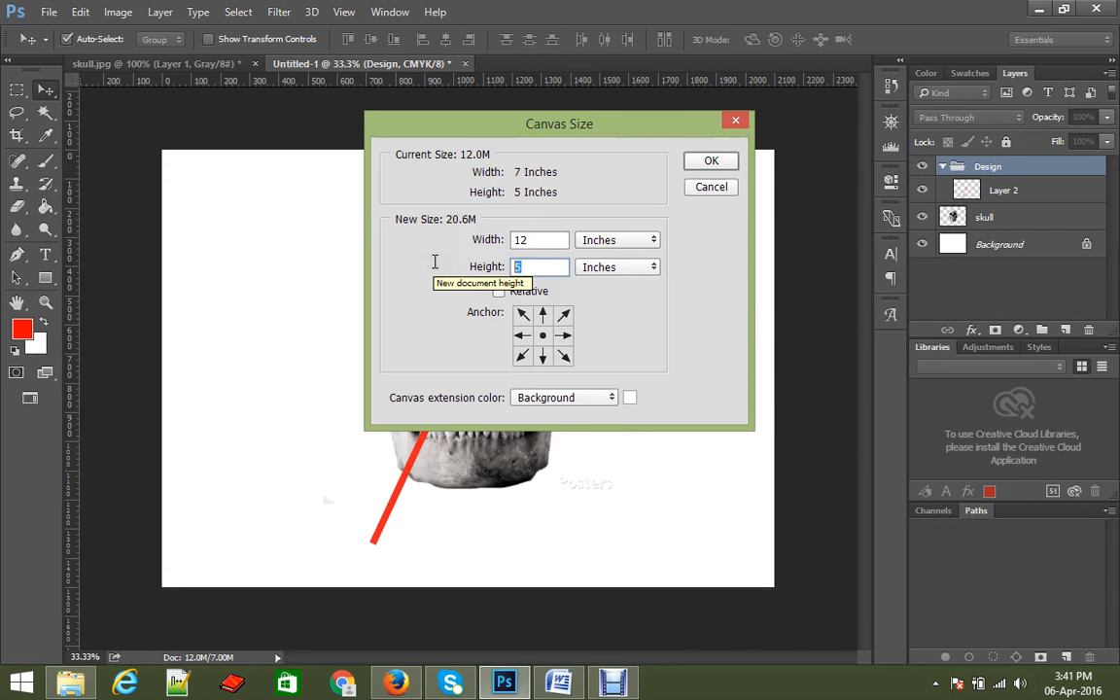
type("6")
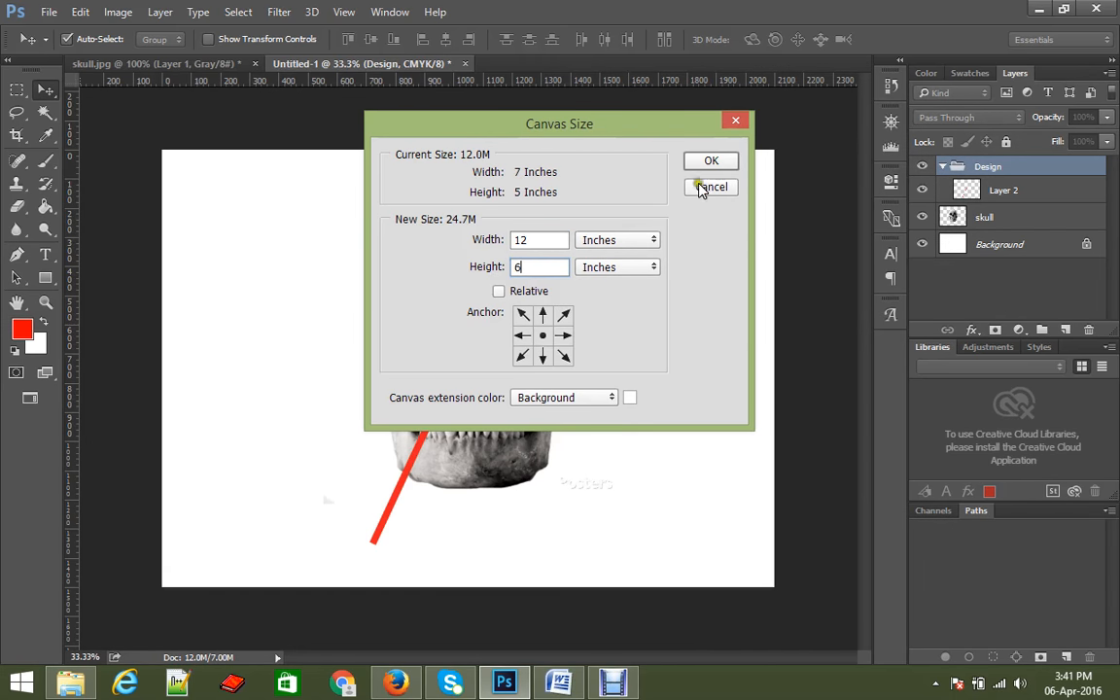
left_click(716, 162)
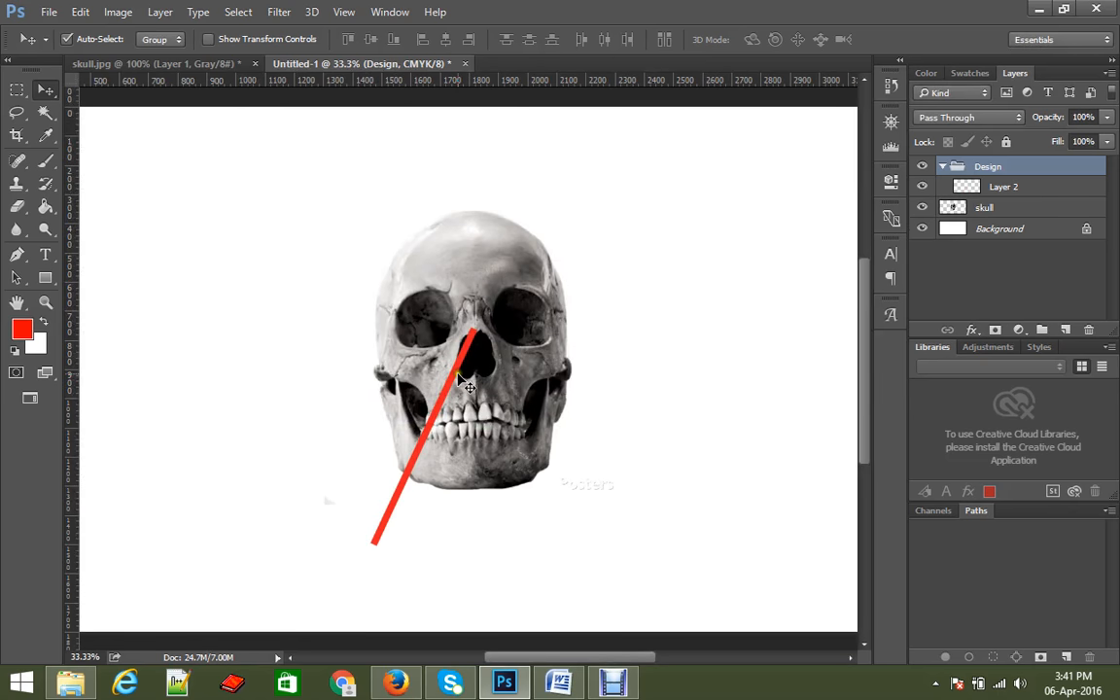
Scale the red bar to about 104% and shift it slightly down so its upper end lies on the nose.
key("ctrl+t")
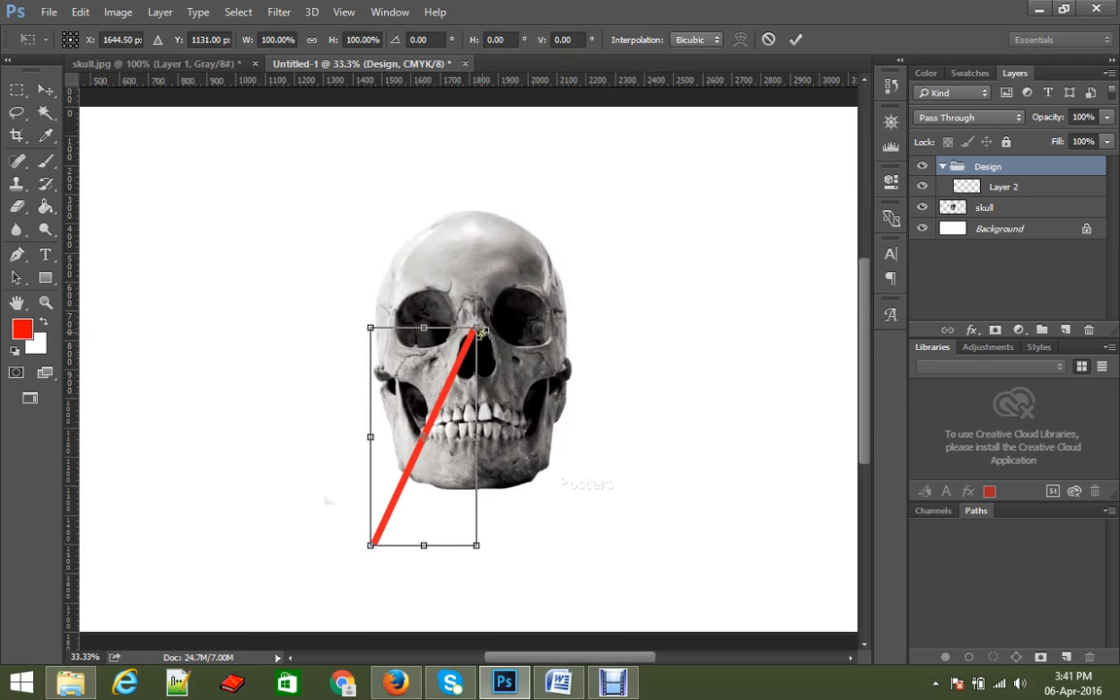
left_click_drag(491, 312, 501, 301)
left_click_drag(456, 350, 446, 400)
key("ctrl+minus")
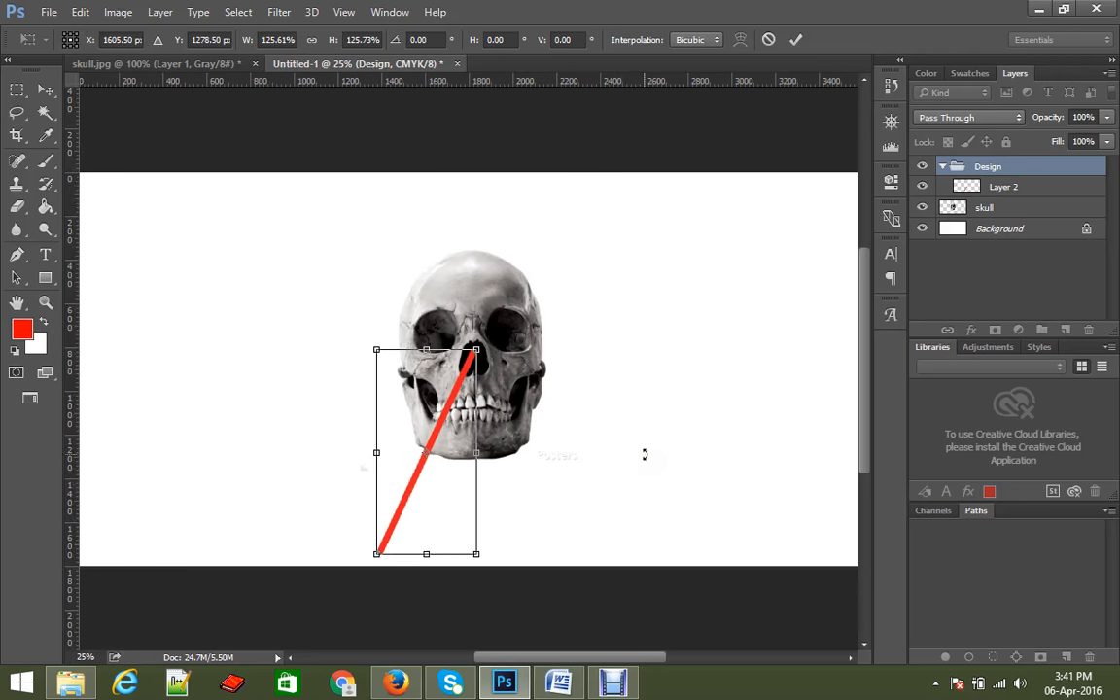
left_click_drag(376, 554, 395, 520)
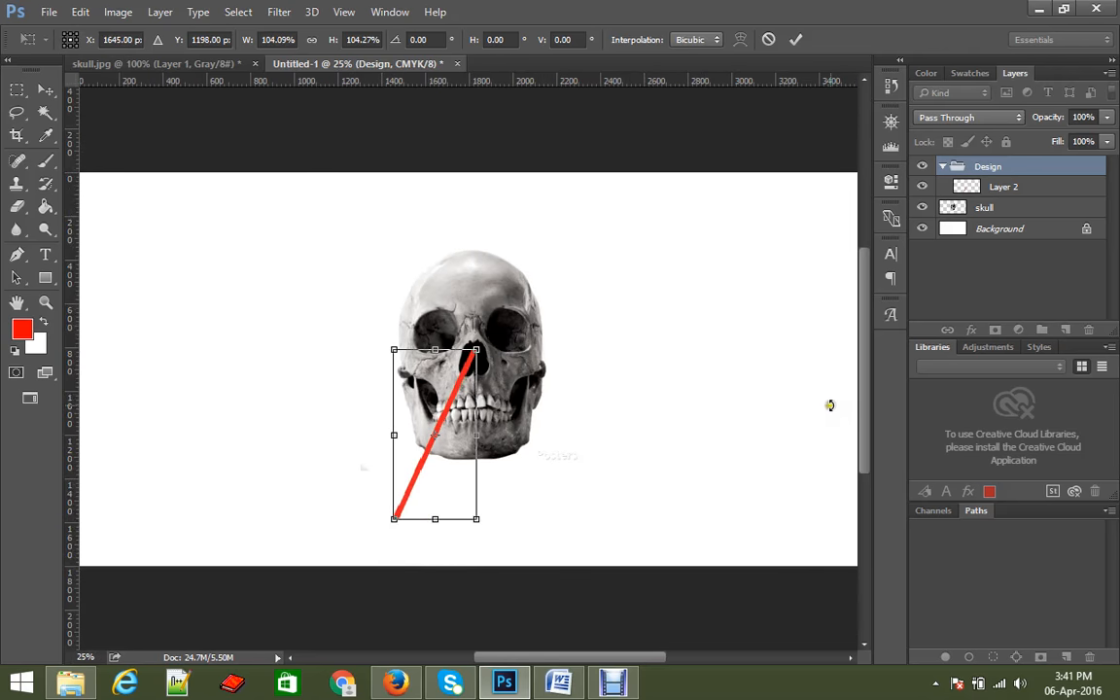
key("Return")
Duplicate the slanted red bar about 129 px to the right, level with the original.
scroll(525, 404, "up", 1)
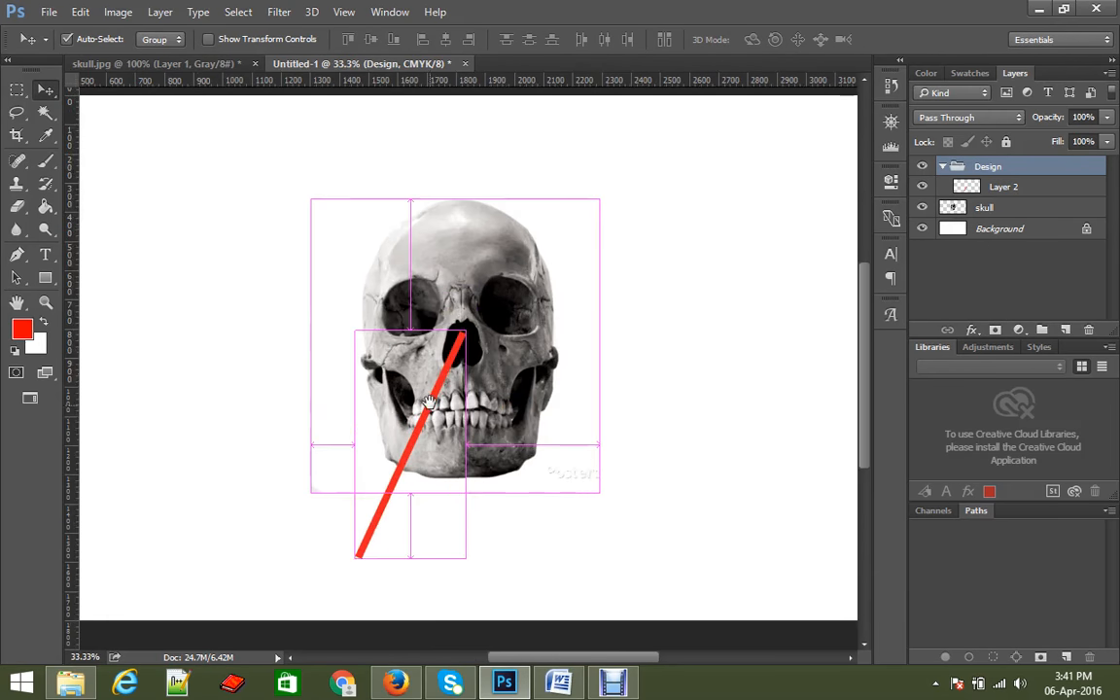
left_click_drag(432, 321, 378, 281)
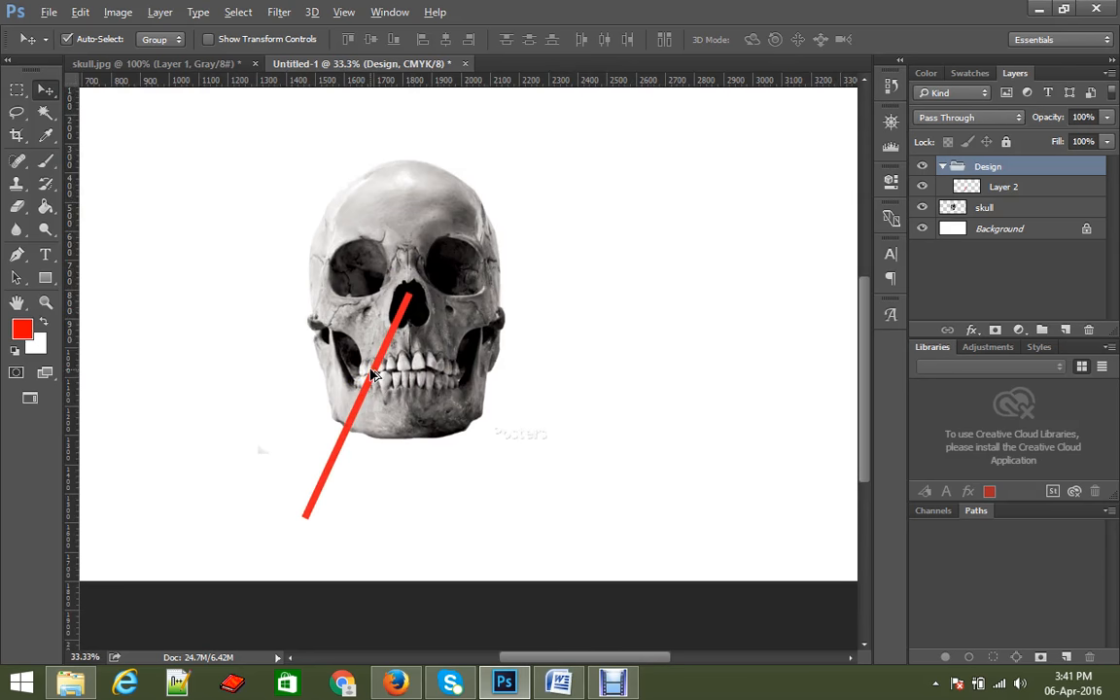
left_click_drag(367, 376, 408, 382)
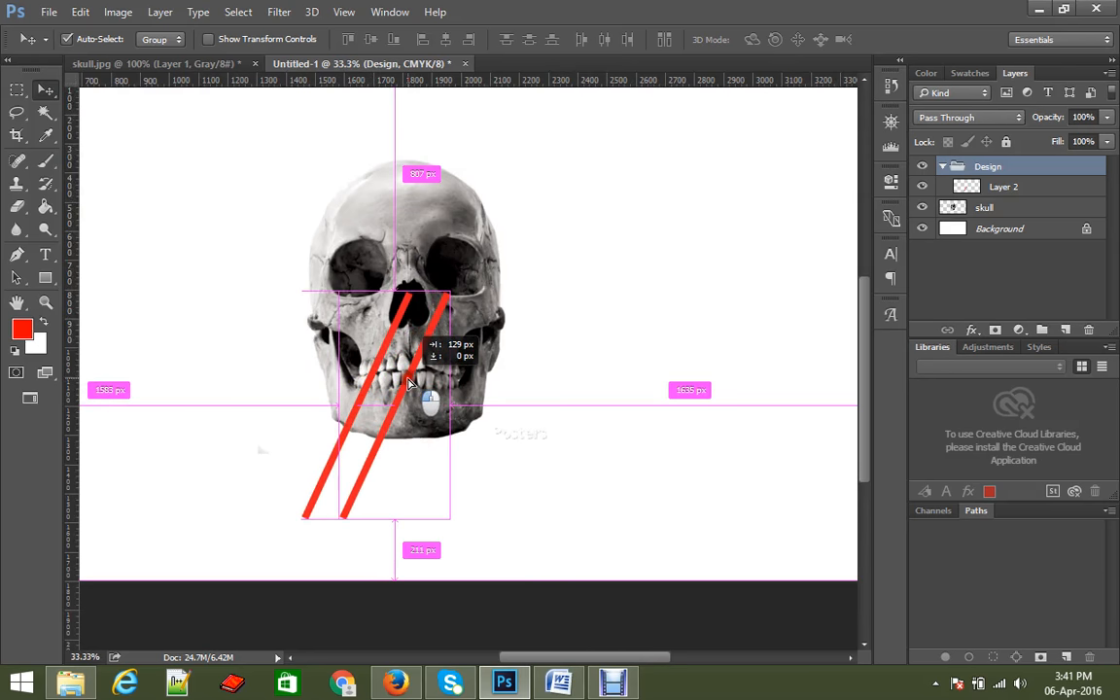
Place the duplicated slanted bar to the right of the original, level with it.
left_click_drag(408, 382, 409, 382)
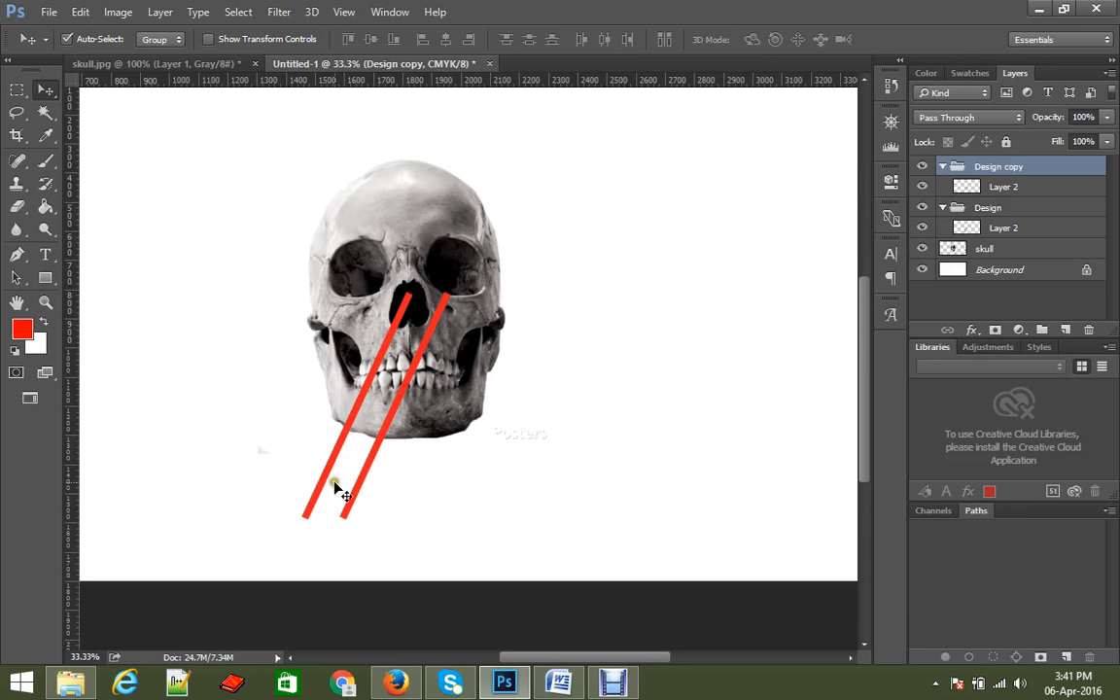
left_click(758, 561)
left_click(759, 546)
left_click(763, 540)
left_click(765, 537)
key("ctrl")
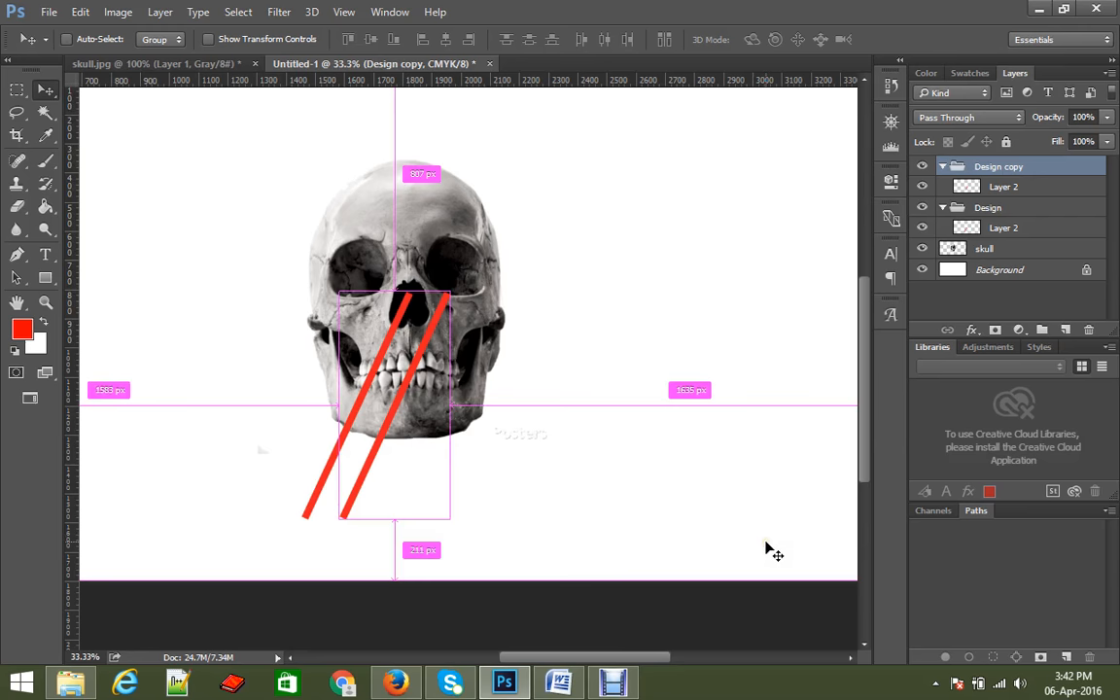
key("ctrl+t")
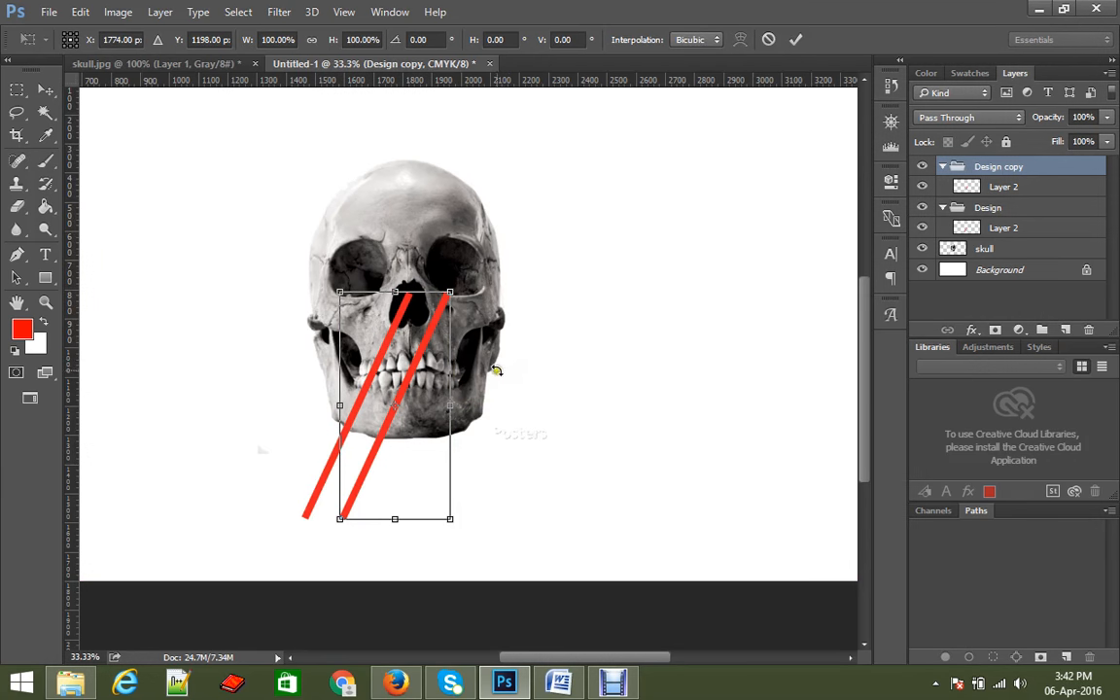
right_click(425, 342)
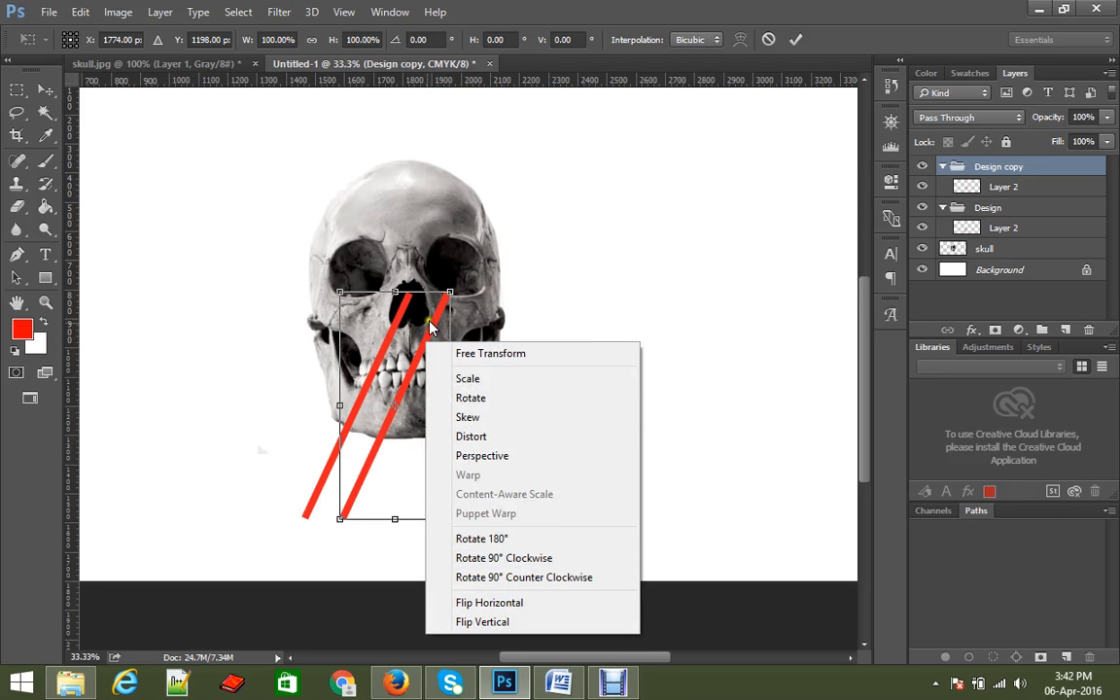
left_click(388, 288)
key("Return")
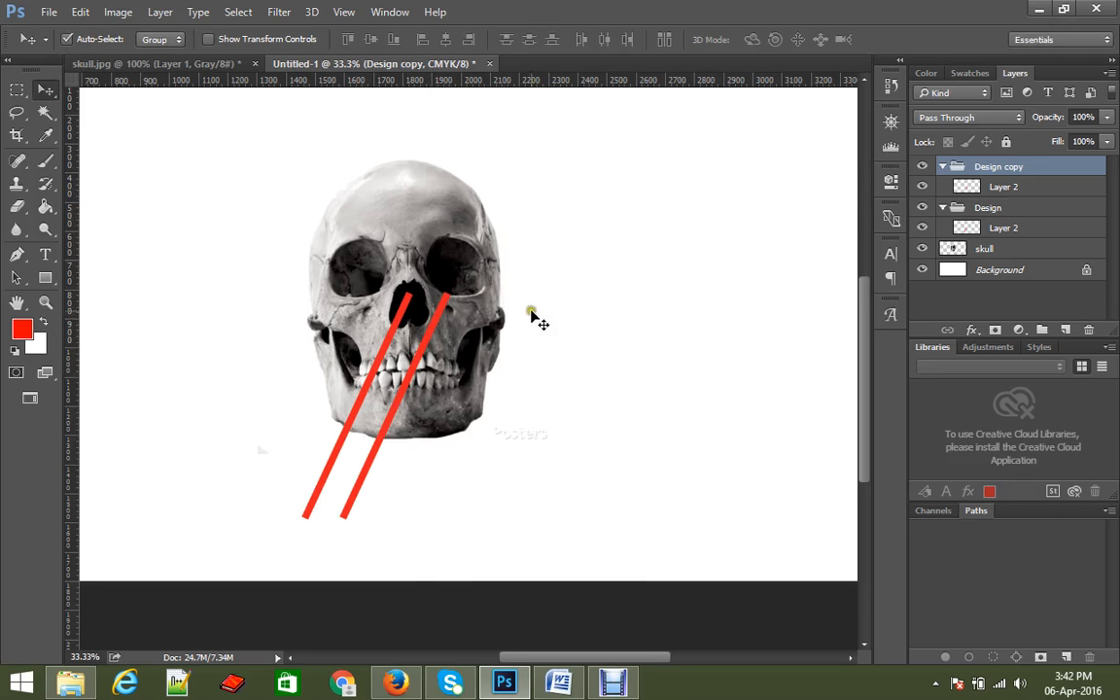
Flip the copied bar horizontally and move it right so its upper end meets the original's upper end on the nose.
left_click(83, 13)
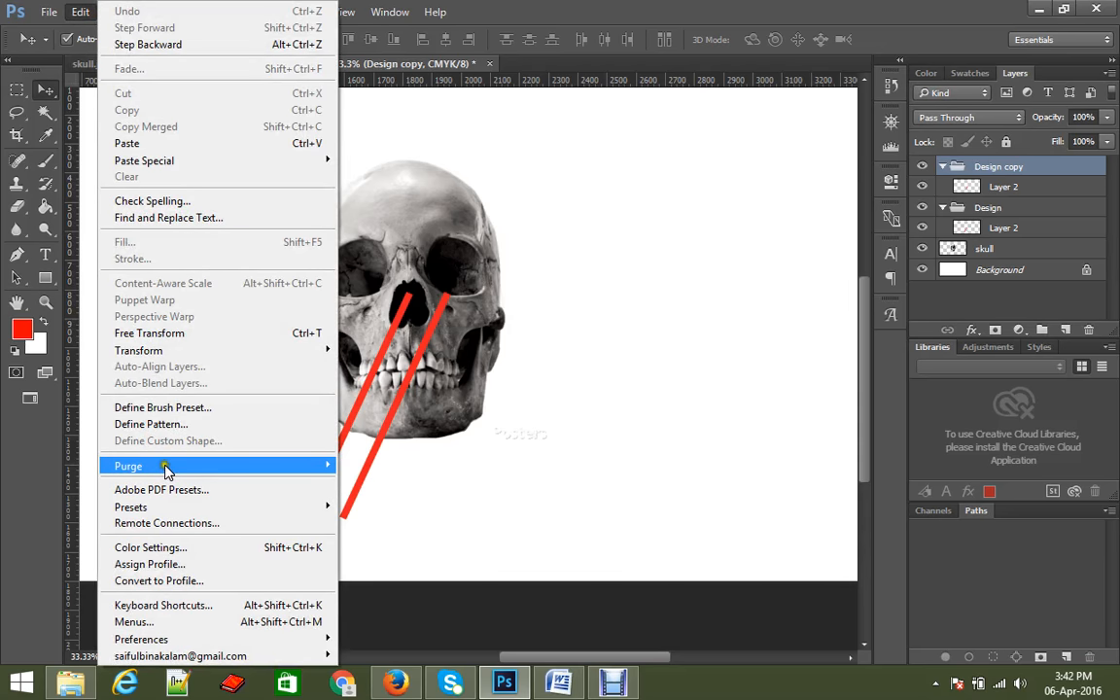
mouse_move(217, 354)
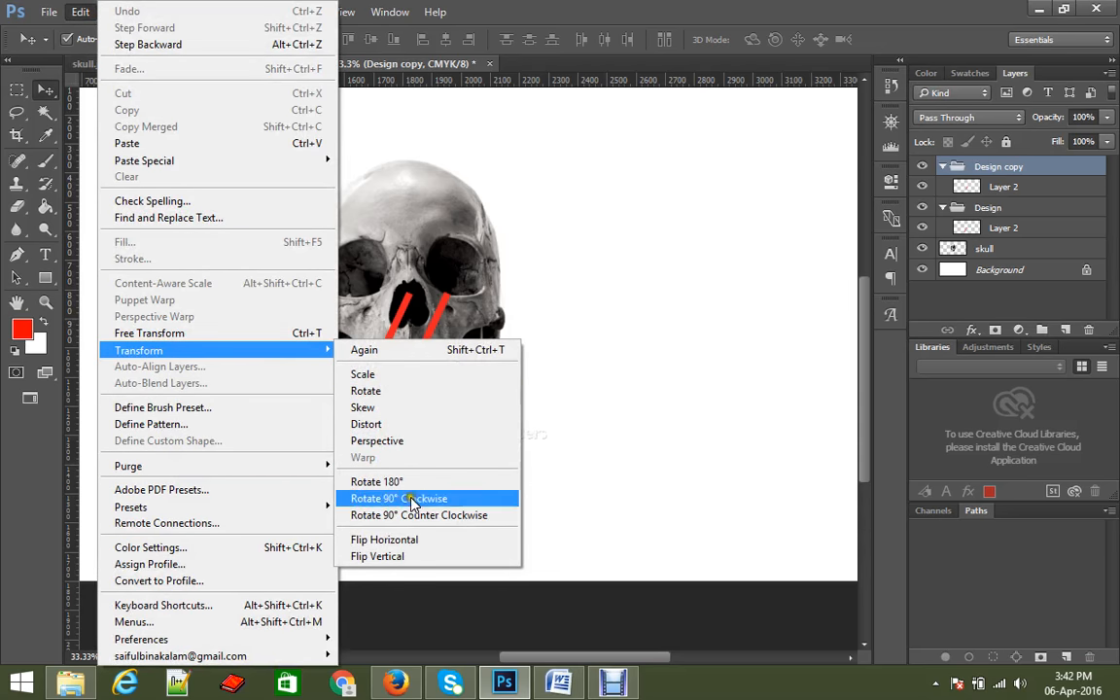
left_click(421, 541)
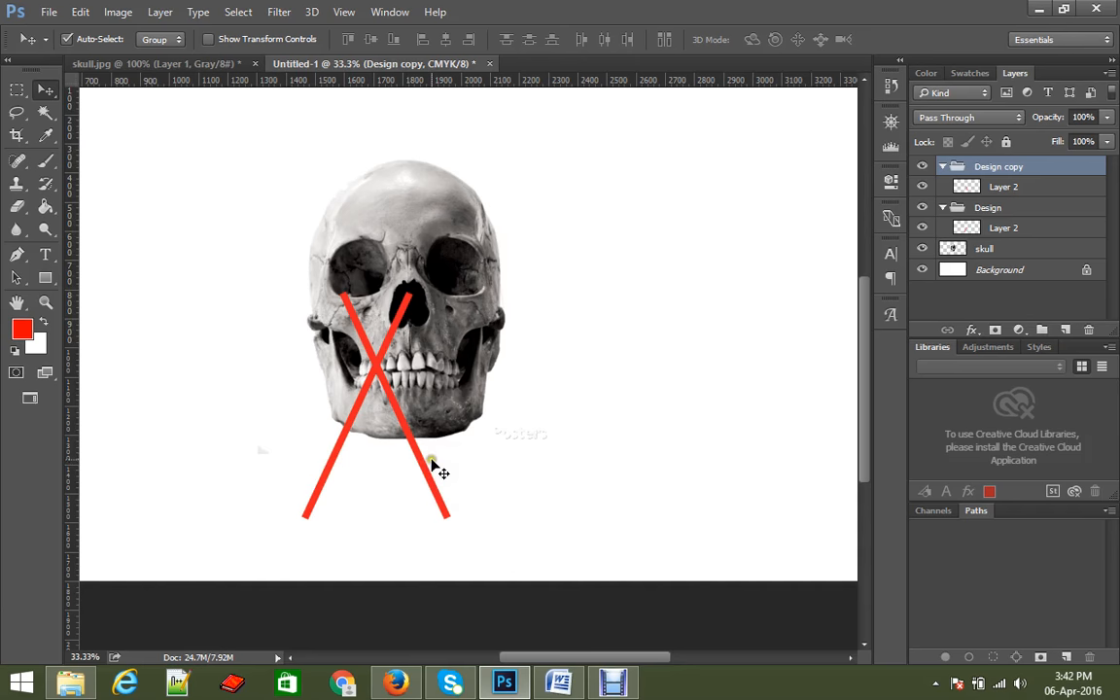
left_click(352, 314)
mouse_move(352, 314)
left_mouse_down()
mouse_move(428, 307)
mouse_move(418, 315)
left_mouse_up()
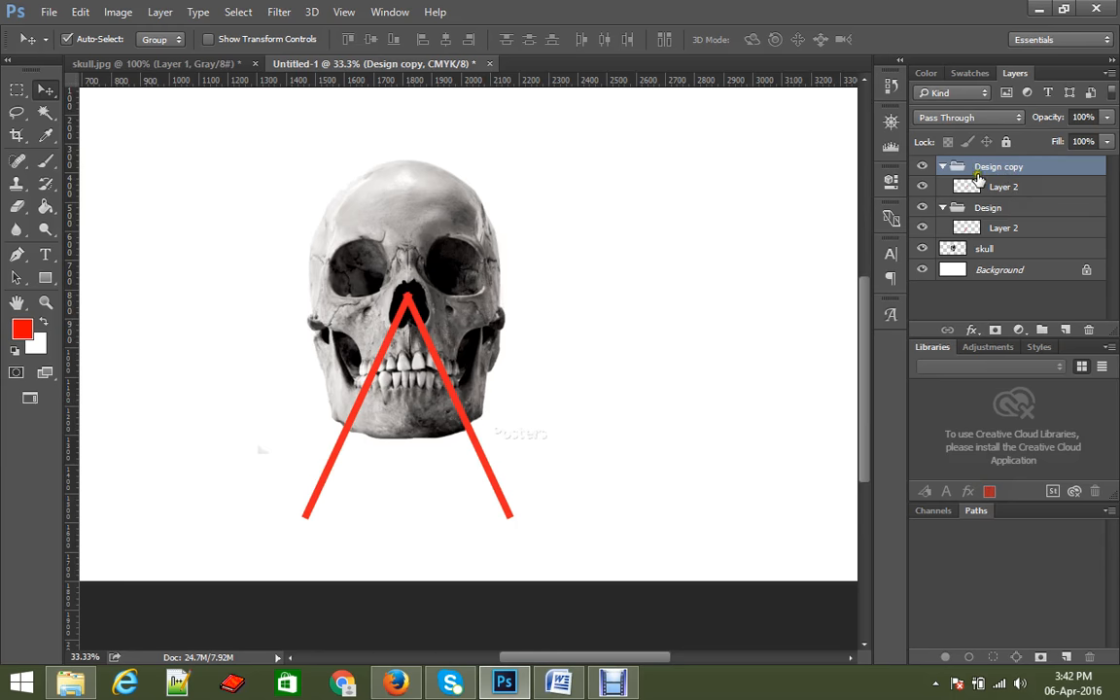
Move the copied bar's layer into the Design group and delete the emptied Design copy group.
left_click(922, 228)
left_click(923, 227)
left_click(923, 186)
left_click(922, 187)
left_click_drag(1004, 186, 1016, 225)
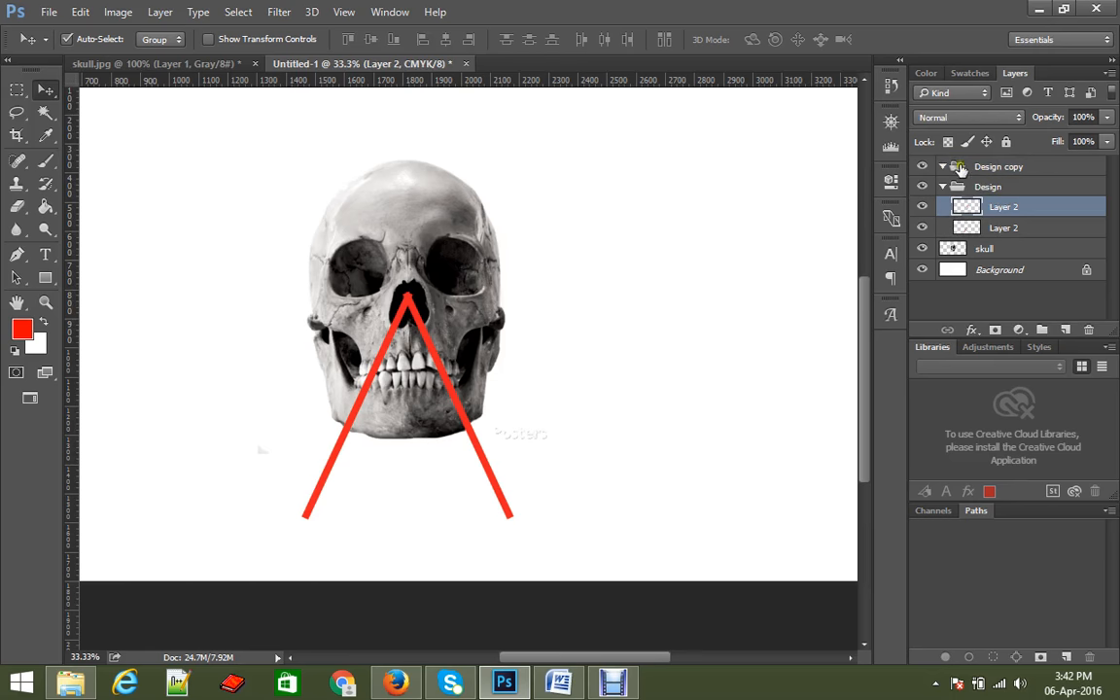
left_click_drag(960, 169, 1089, 329)
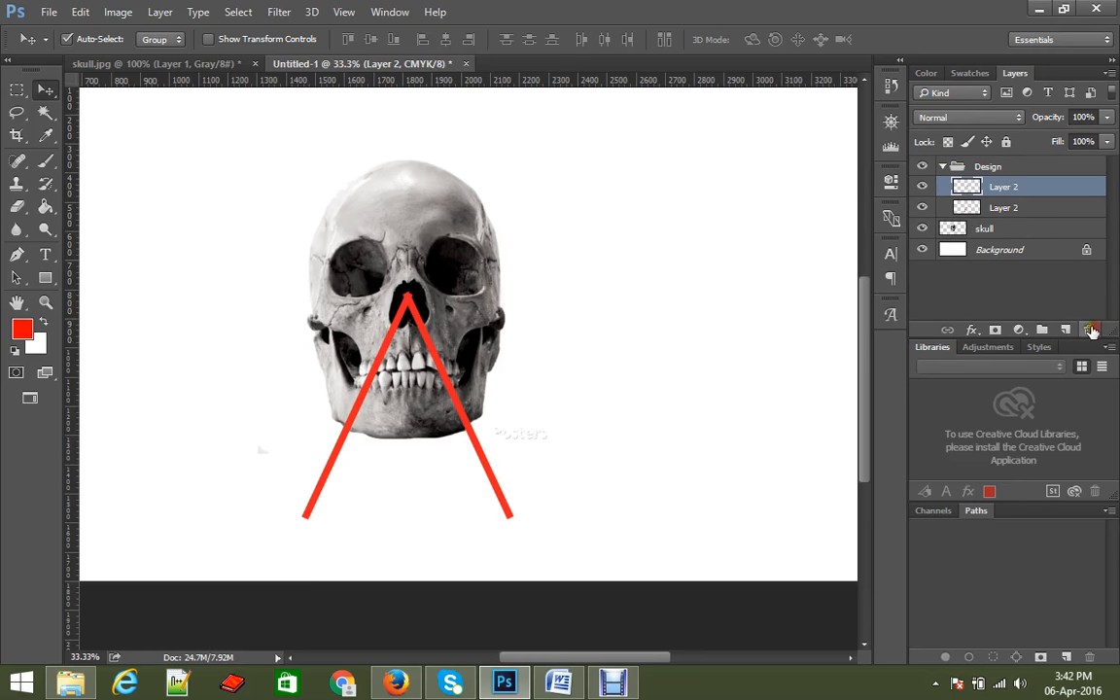
Merge the two Layer 2 bar layers in the Design group into one layer.
left_click(1007, 207, "shift")
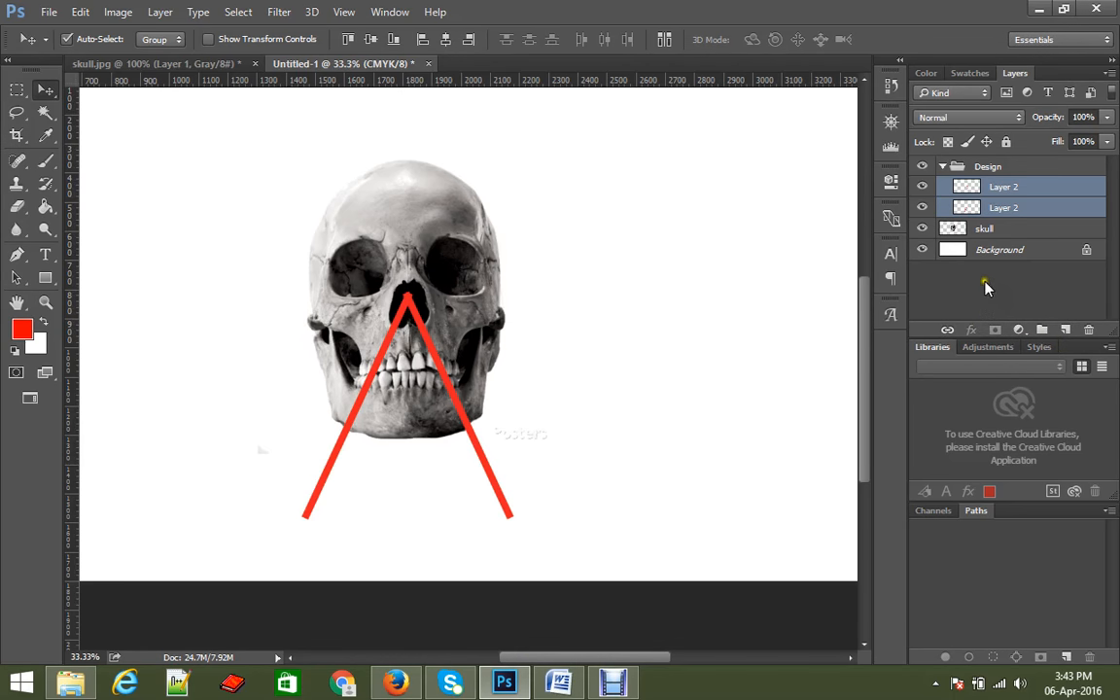
key("ctrl+e")
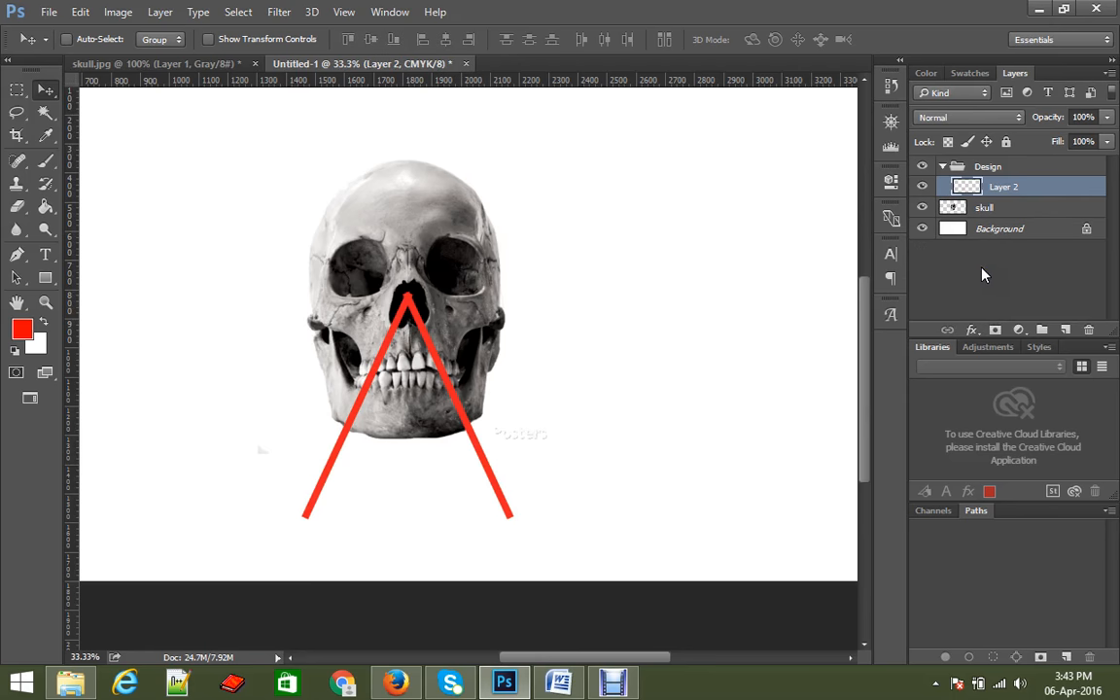
left_click(920, 187)
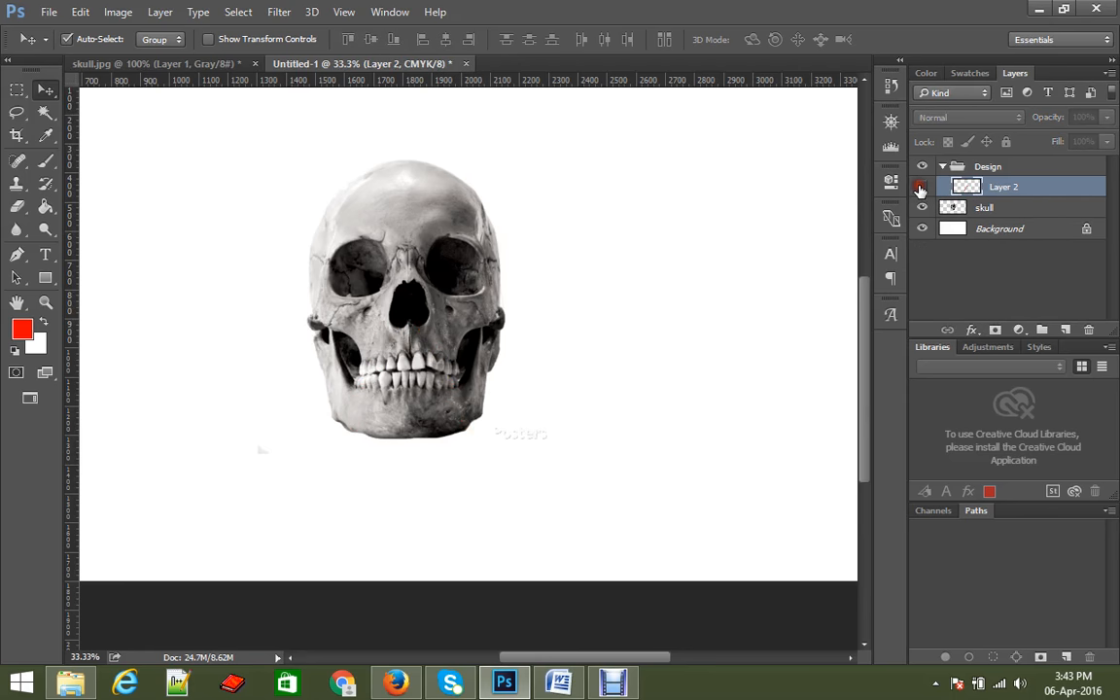
left_click(920, 188)
key("ctrl+z")
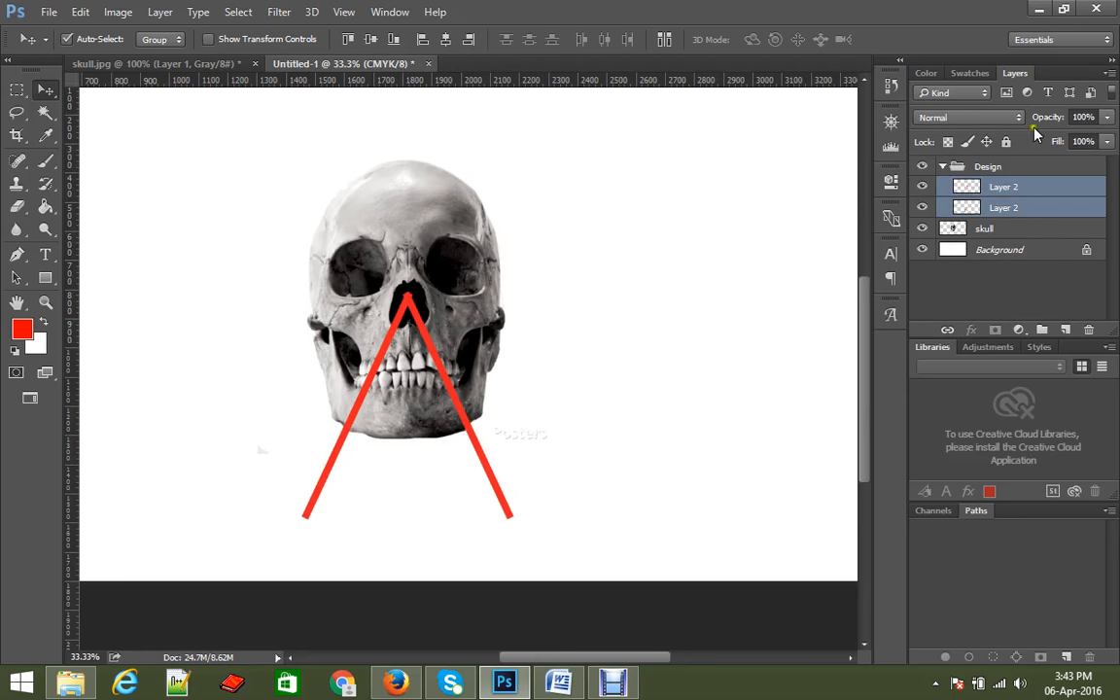
left_click(1109, 73)
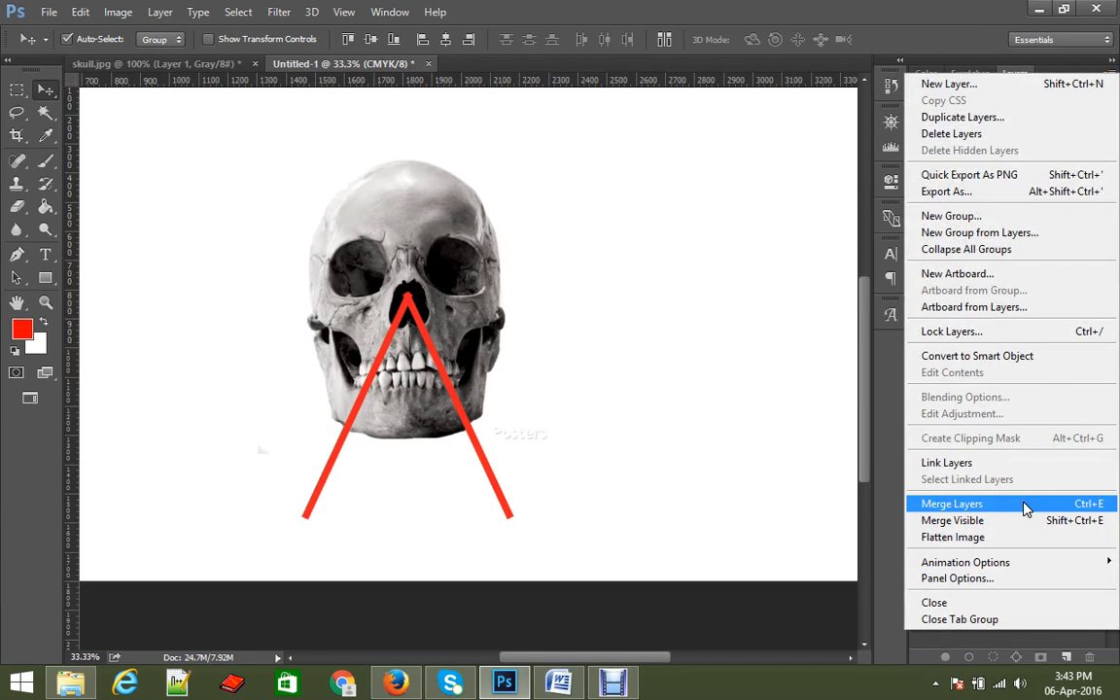
left_click(1025, 508)
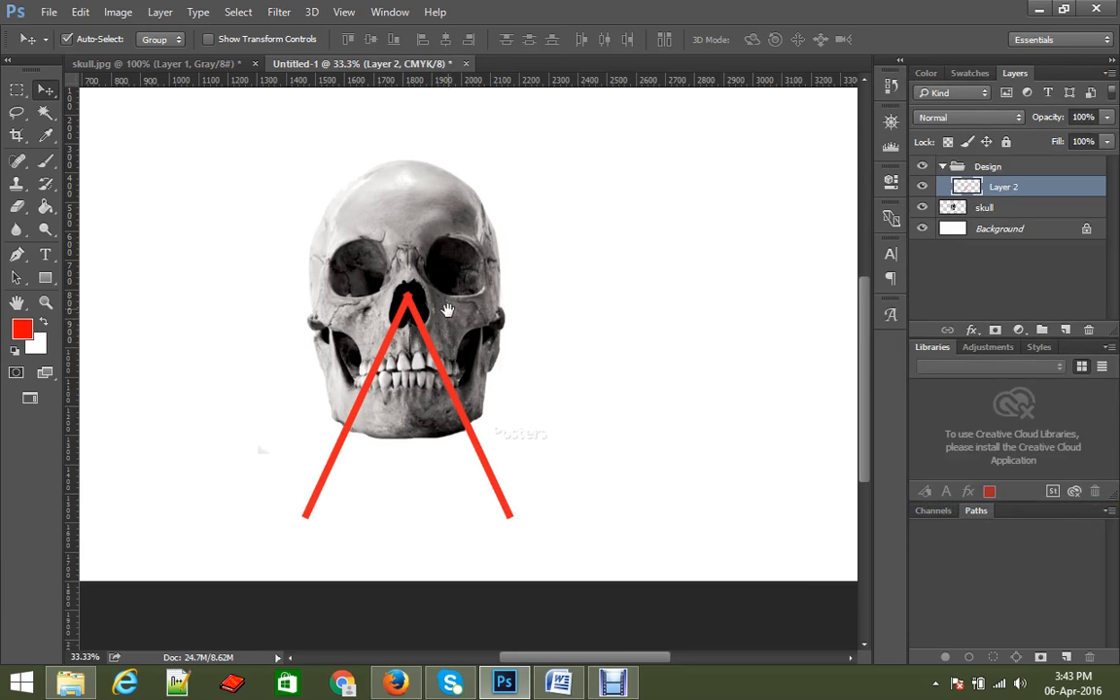
Duplicate the inverted V of red bars straight up over the upper skull and flip the copy vertically.
left_click_drag(433, 273, 445, 338)
left_click(447, 345)
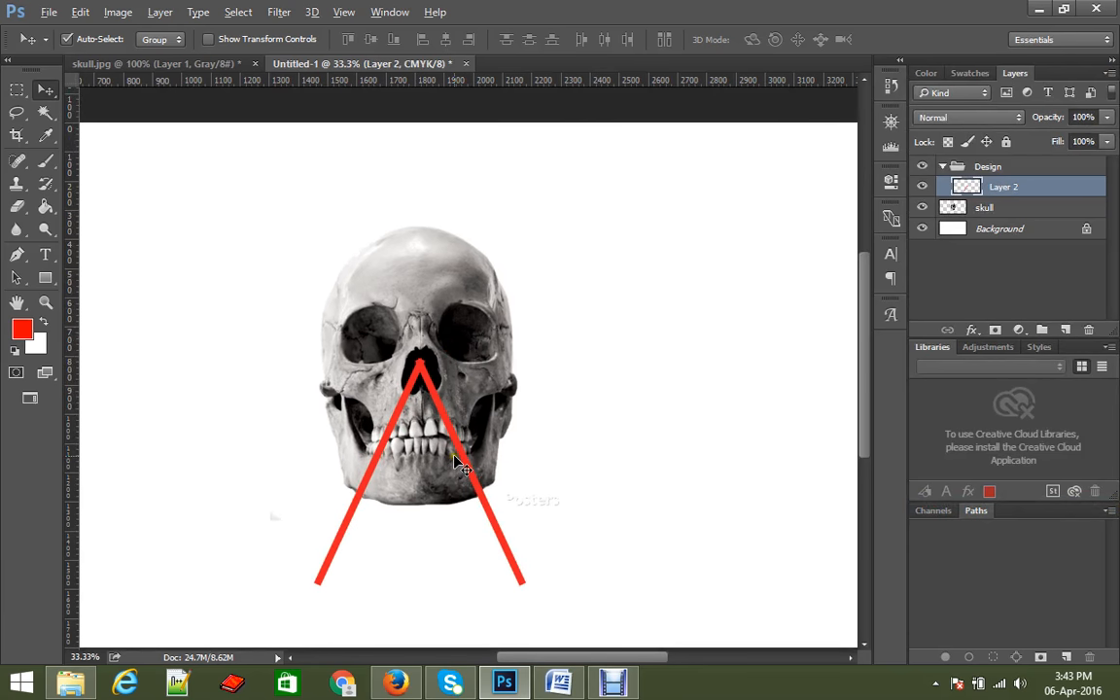
left_click_drag(467, 457, 465, 254)
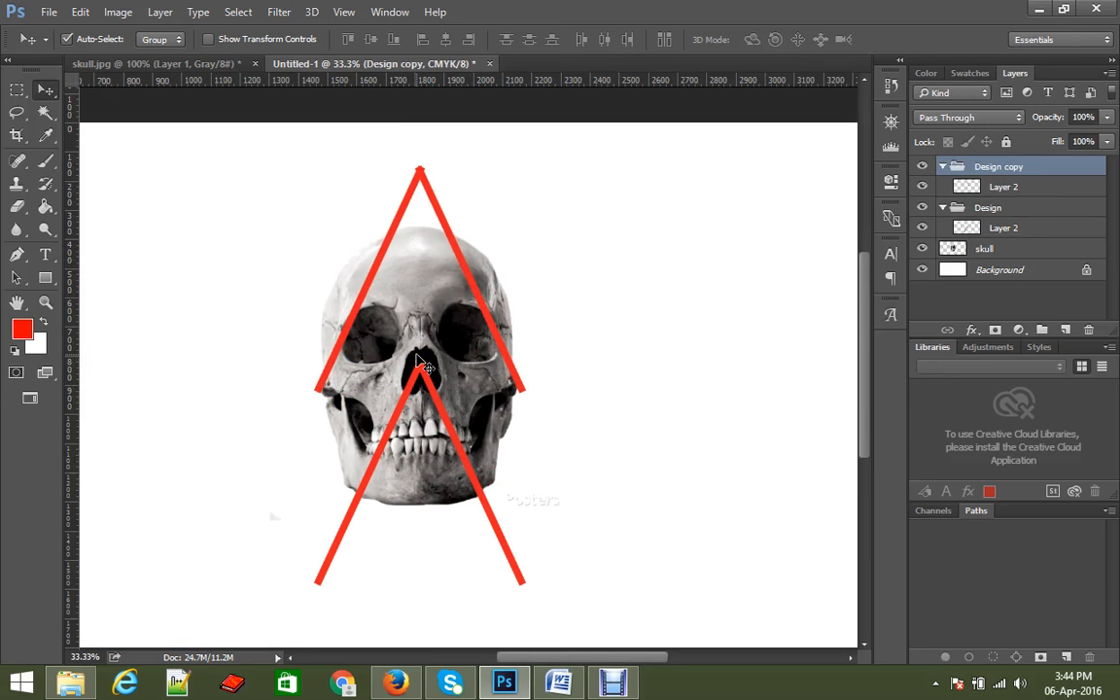
key("ctrl+t")
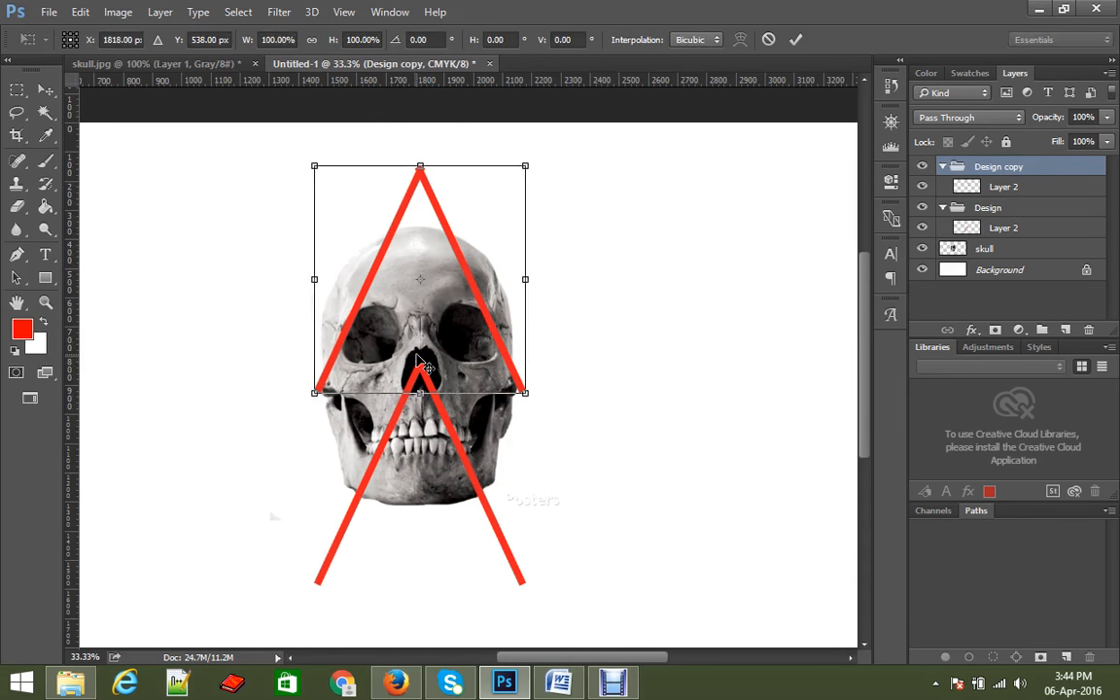
right_click(452, 254)
left_click(543, 531)
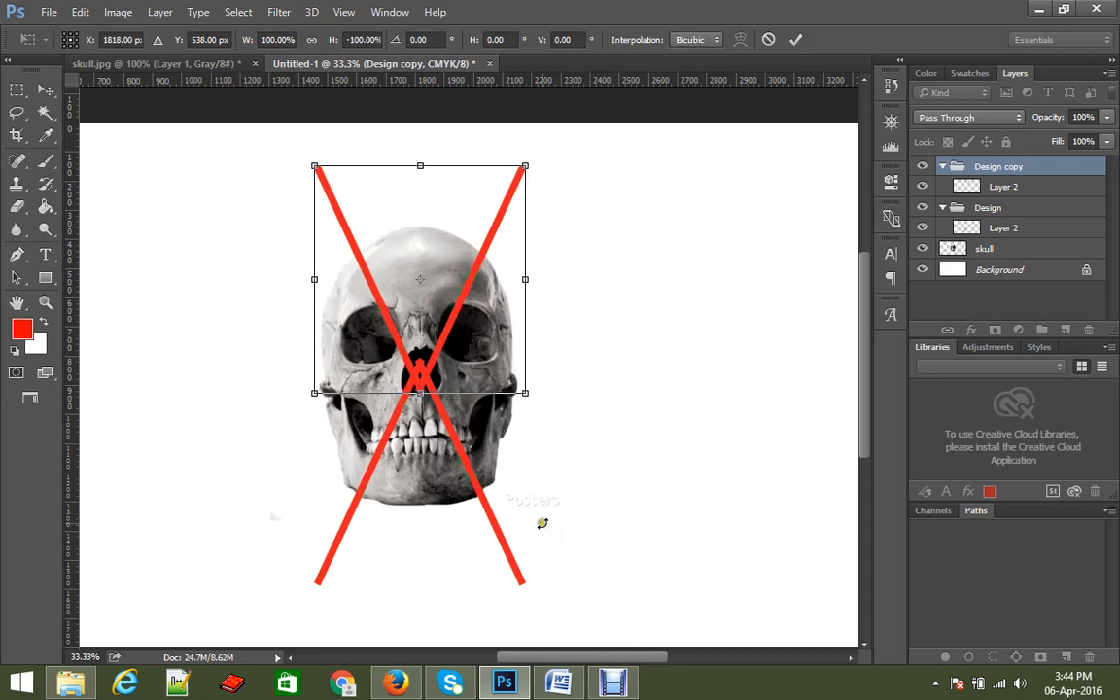
Nudge the flipped V straight down to a Y position of 637 px so its tip crosses the lower V, and apply the transformation.
key("Down")
key("Down")
key("Down")
key("Down")
key("Down")
key("Down")
key("Down")
key("Down")
key("Down")
key("Down")
key("Down")
key("Down")
key("Down")
key("Down")
key("Down")
key("Down")
key("Down")
key("Down")
key("Down")
key("Down")
key("Down")
key("Down")
key("Down")
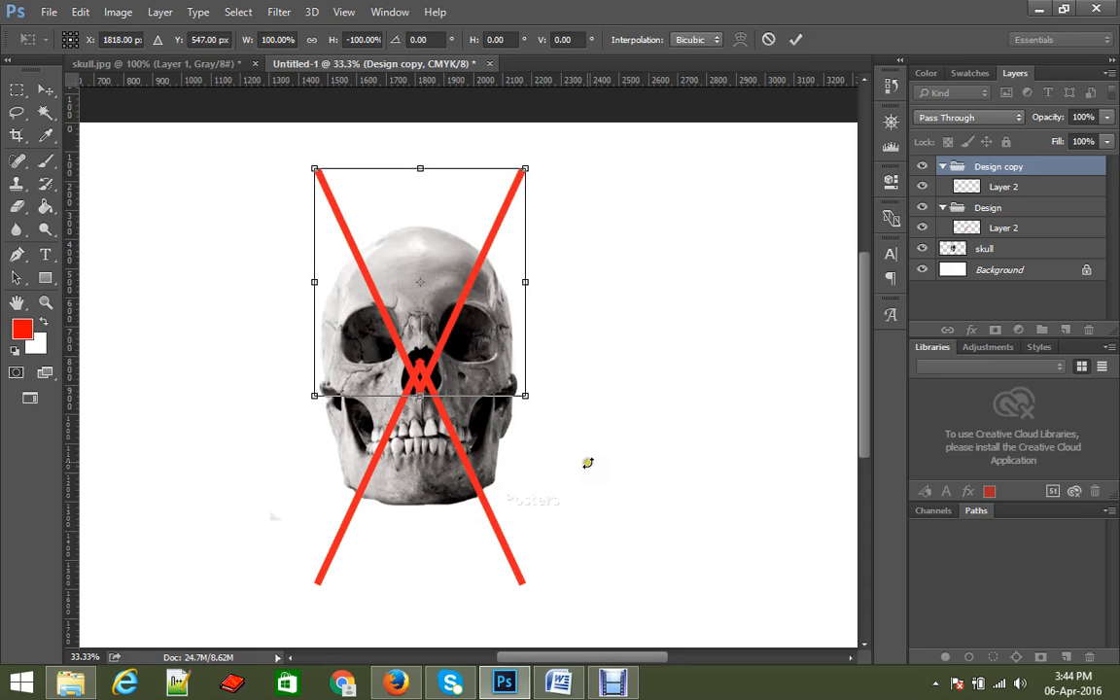
key("Down")
key("Down")
key("Down")
key("Down")
key("Down")
key("Down")
key("Down")
key("Down")
key("Down")
key("Down")
key("Down")
key("Down")
key("Down")
key("Down")
key("Down")
key("Down")
key("Down")
key("Down")
key("Down")
key("Down")
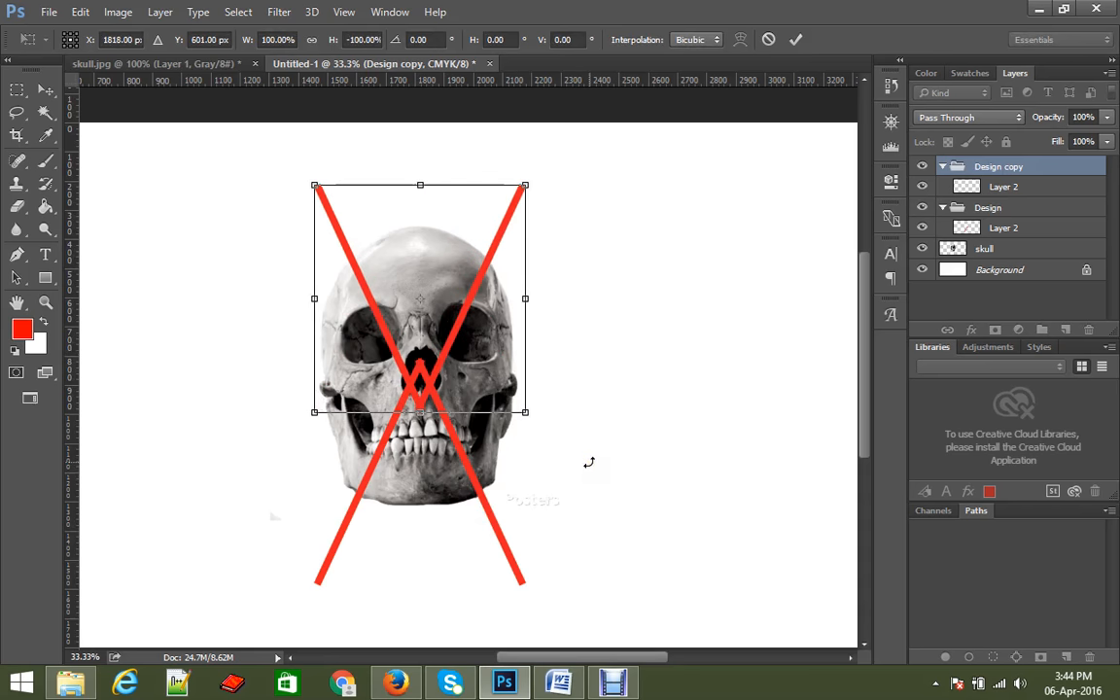
key("Down")
key("Down")
key("Down")
key("Down")
key("Down")
key("Down")
key("Down")
key("Down")
key("Down")
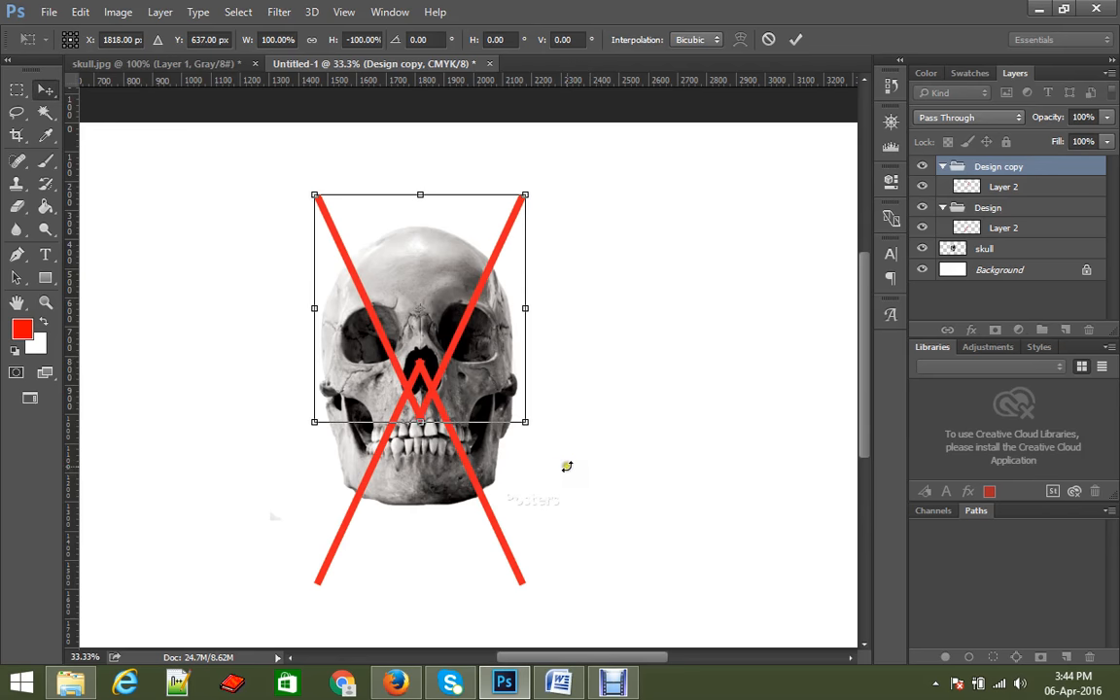
key("Return")
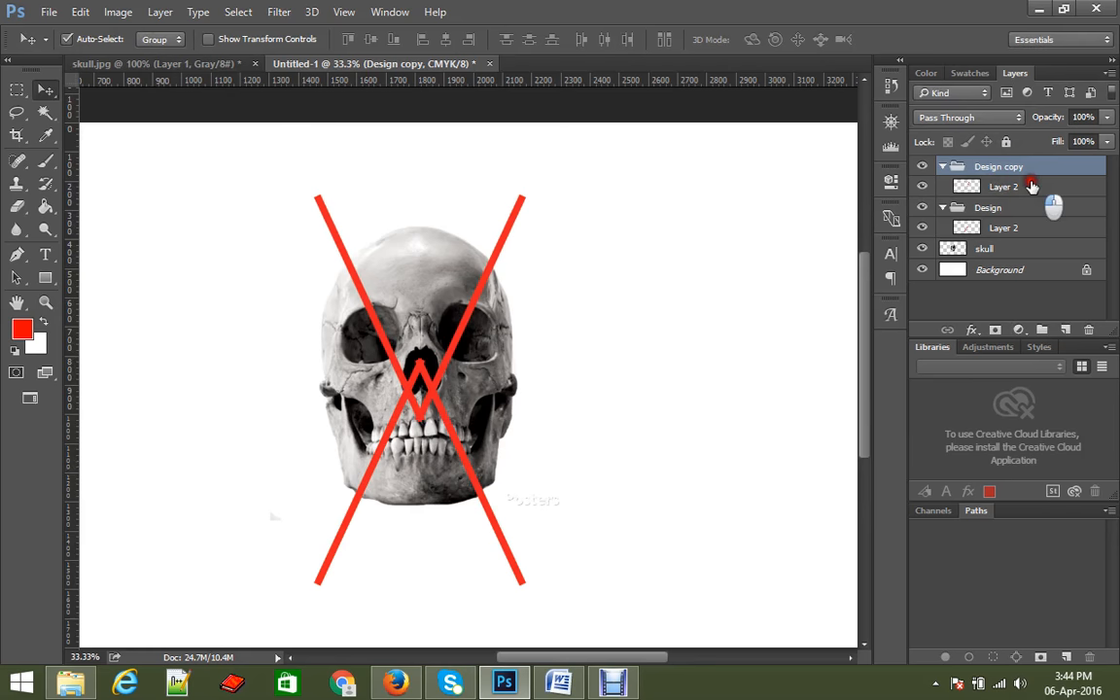
Move the flipped V's layer into the Design group and delete the emptied Design copy group.
left_click_drag(1025, 185, 1021, 211)
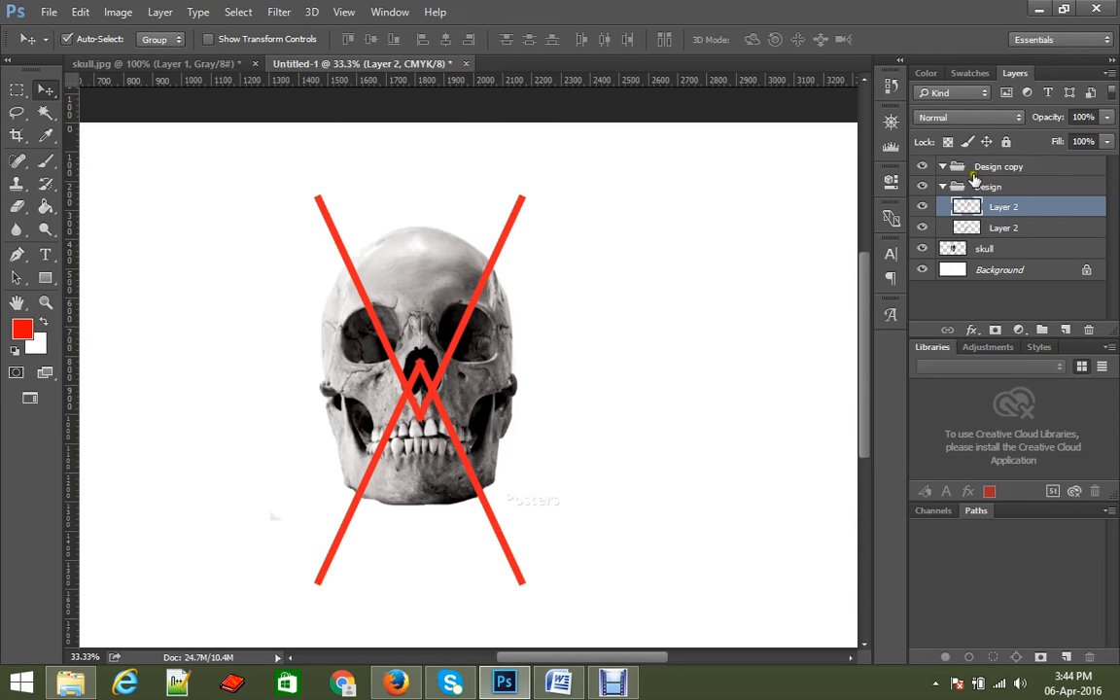
left_click_drag(986, 167, 1089, 329)
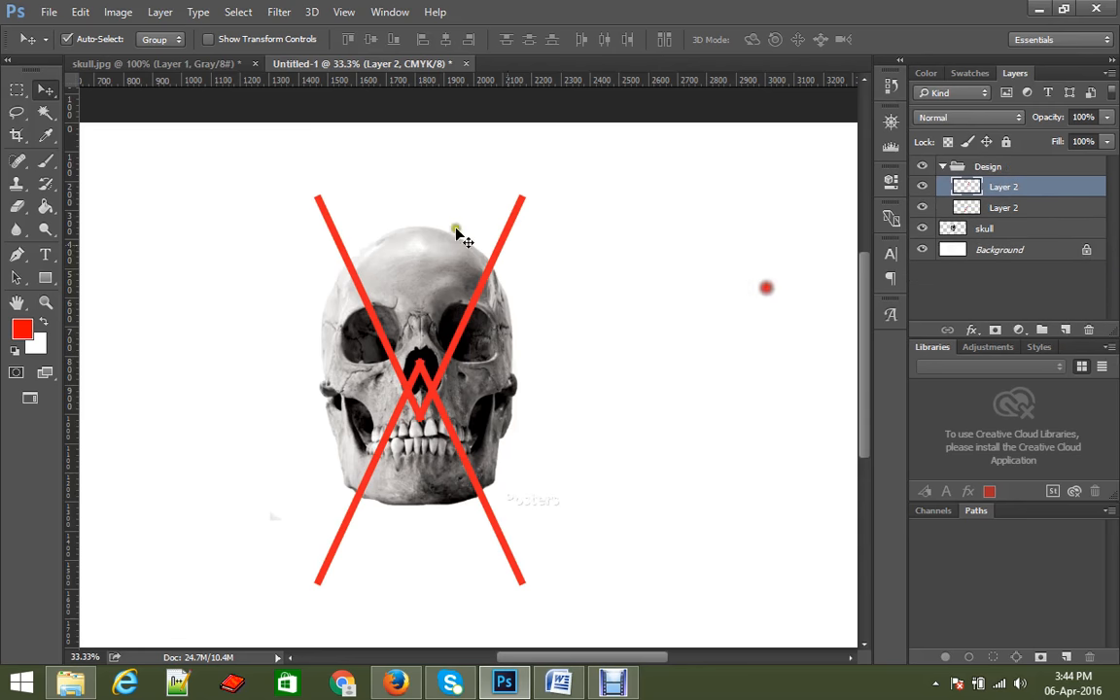
Set Auto-Select to Layer and merge the upper and lower V layers in the Design group.
left_click(155, 38)
left_click(148, 57)
left_click(1013, 209, "shift")
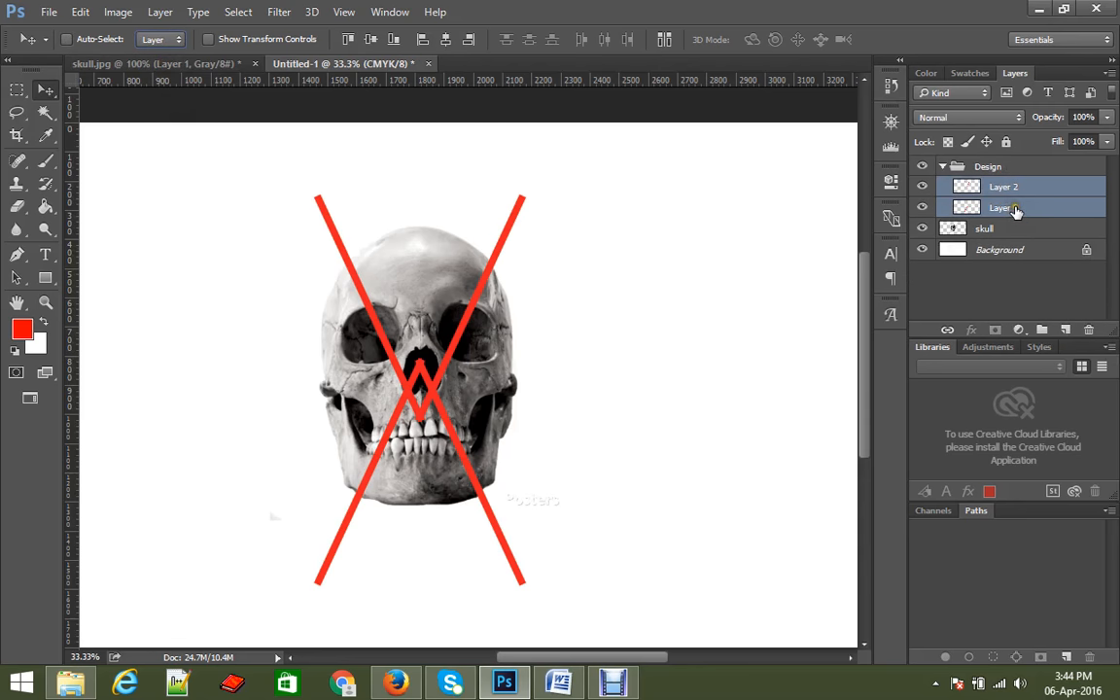
key("ctrl+e")
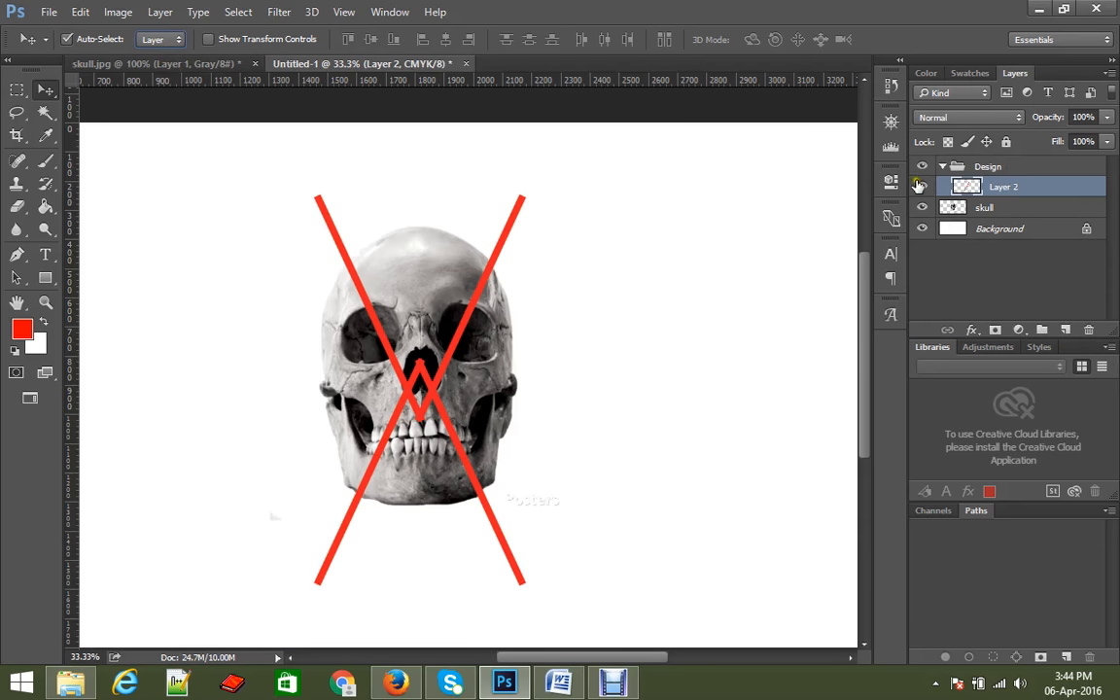
Shift the merged red bars slightly up so the small central diamond frames the nose cavity.
left_click(924, 187)
left_click(925, 186)
left_click_drag(440, 382, 441, 364)
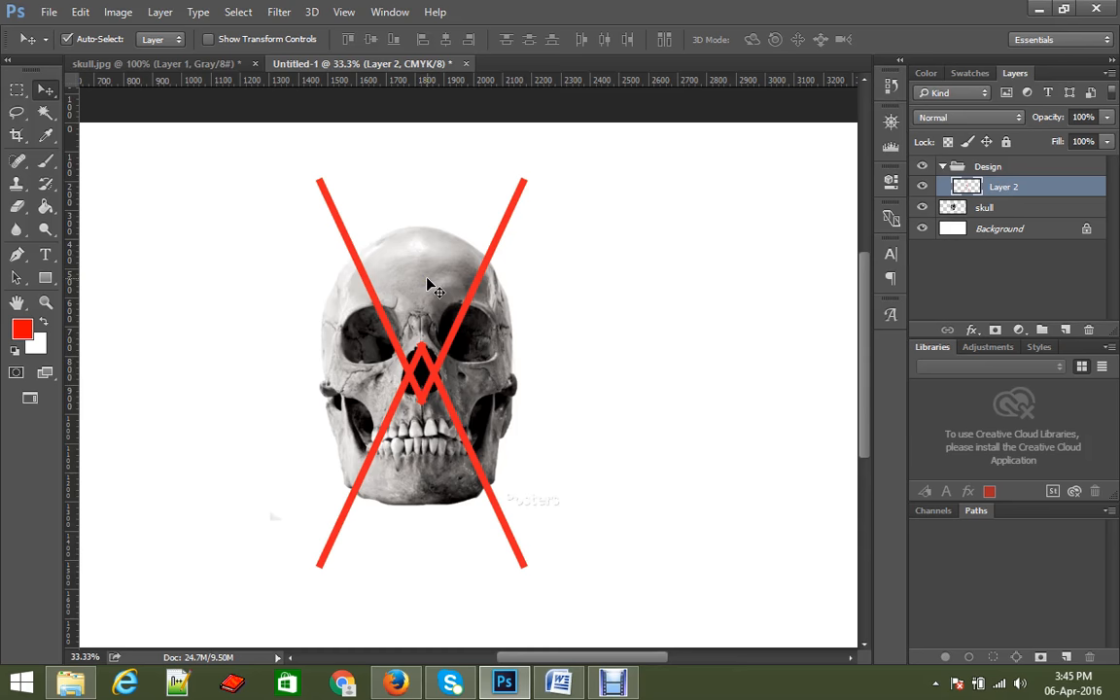
Outline the triangle between the upper arms of the crossed bars with a closed Pen path and convert it to a selection on the skull layer.
left_click(16, 254)
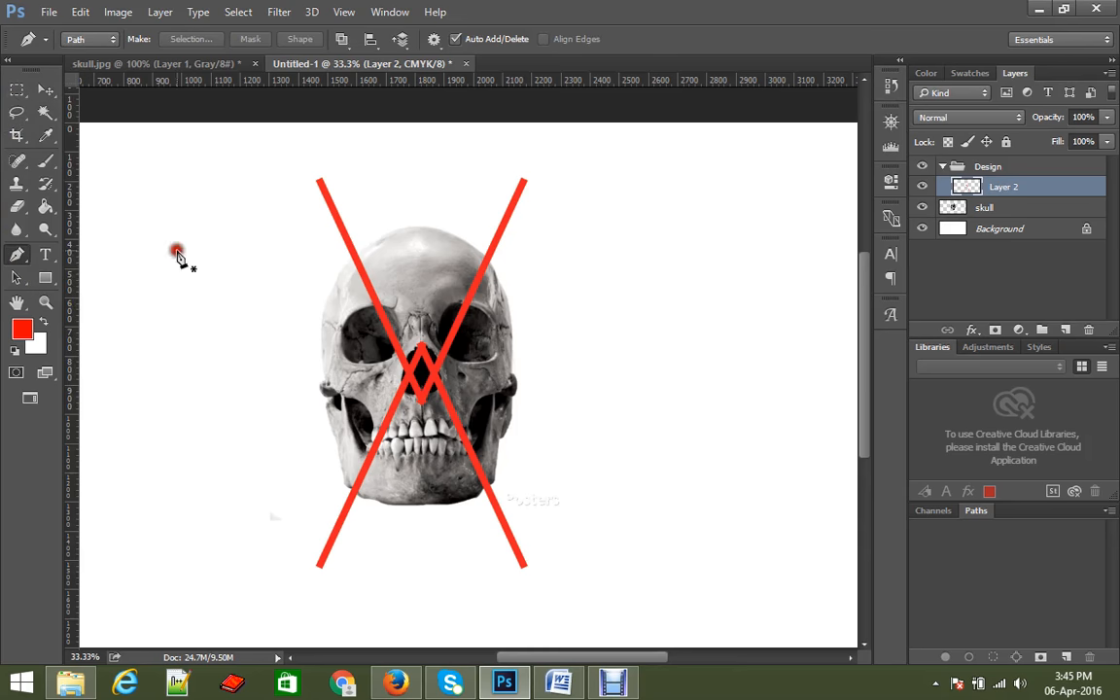
left_click(323, 191)
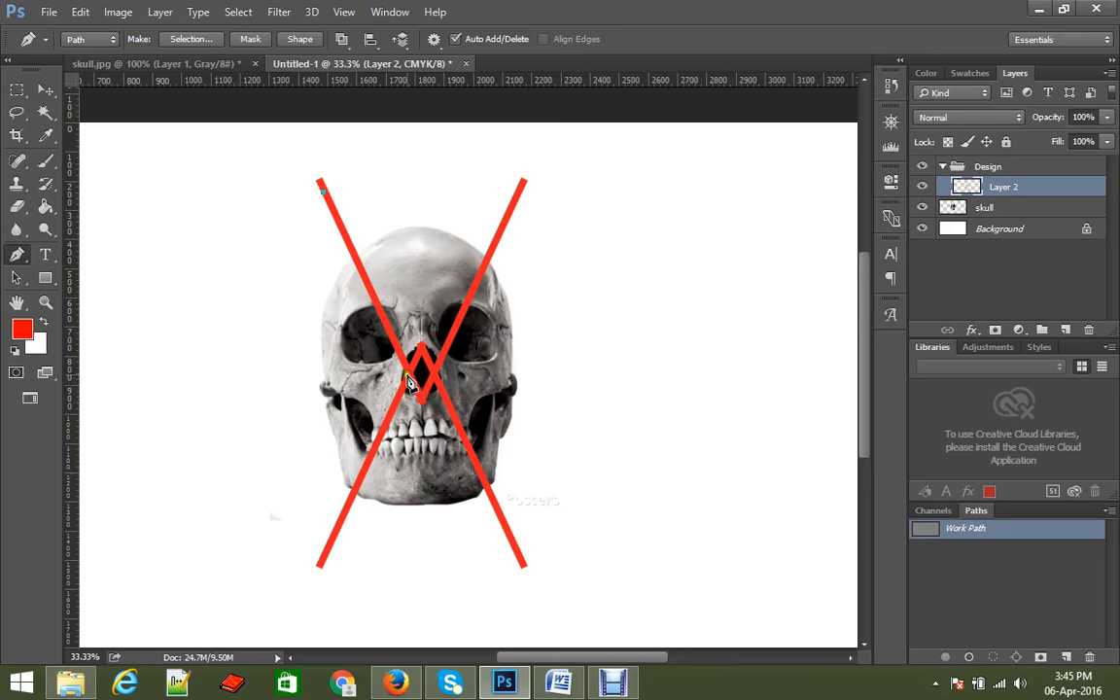
left_click(420, 400)
left_click(519, 194)
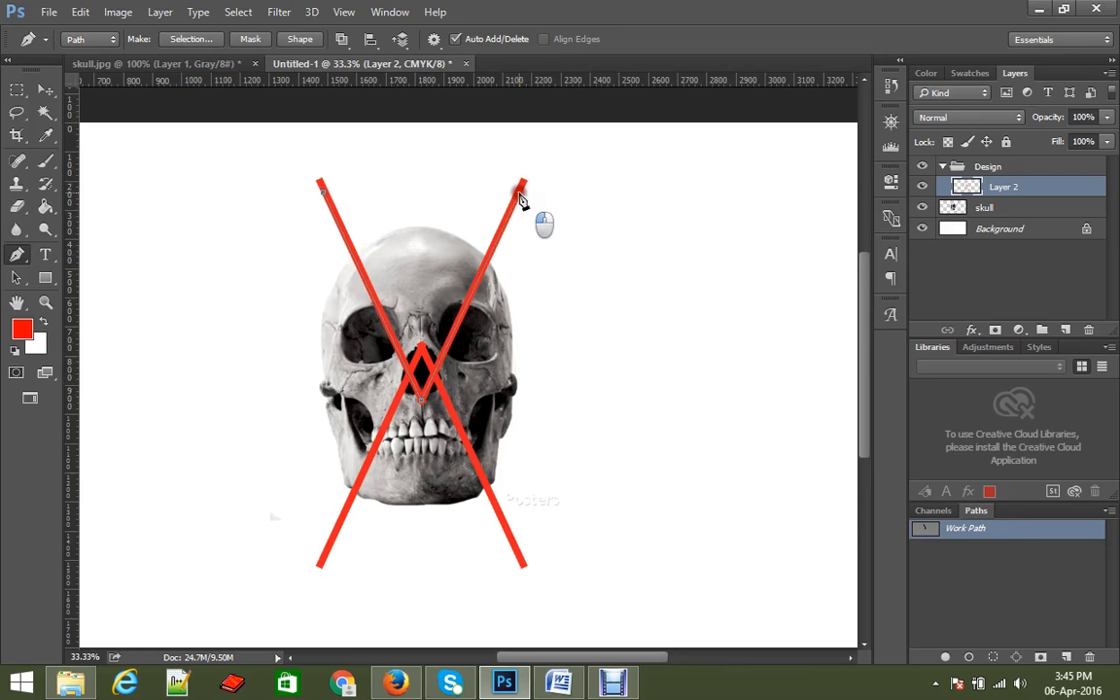
left_click(324, 194)
left_click(536, 343)
key("ctrl+Return")
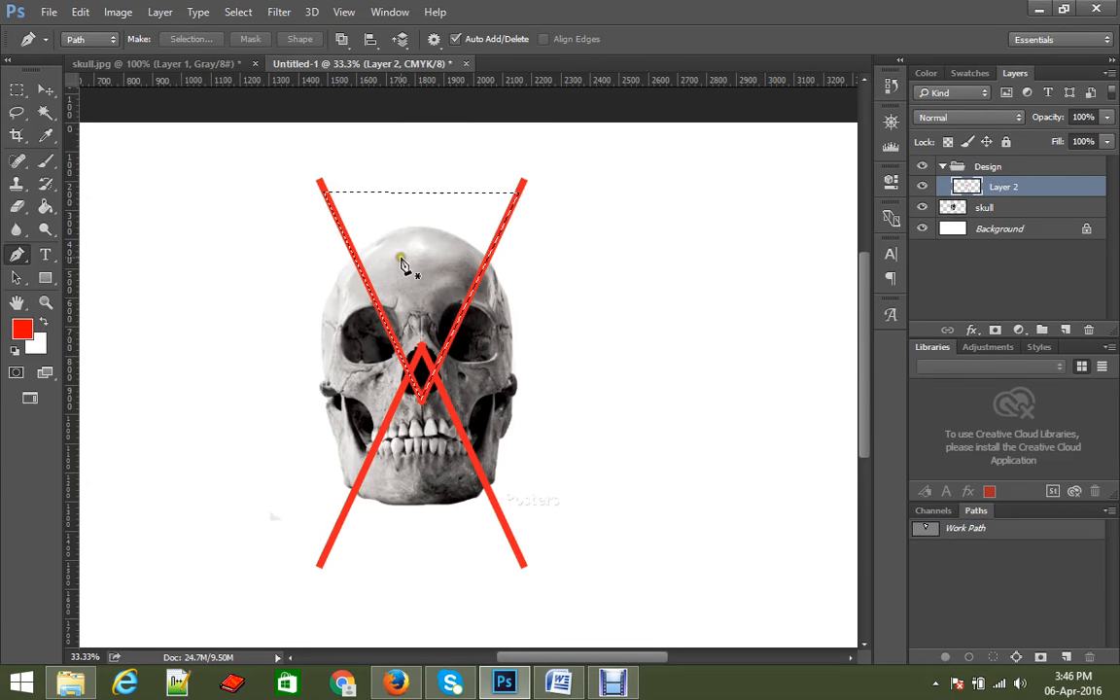
left_click(1001, 210)
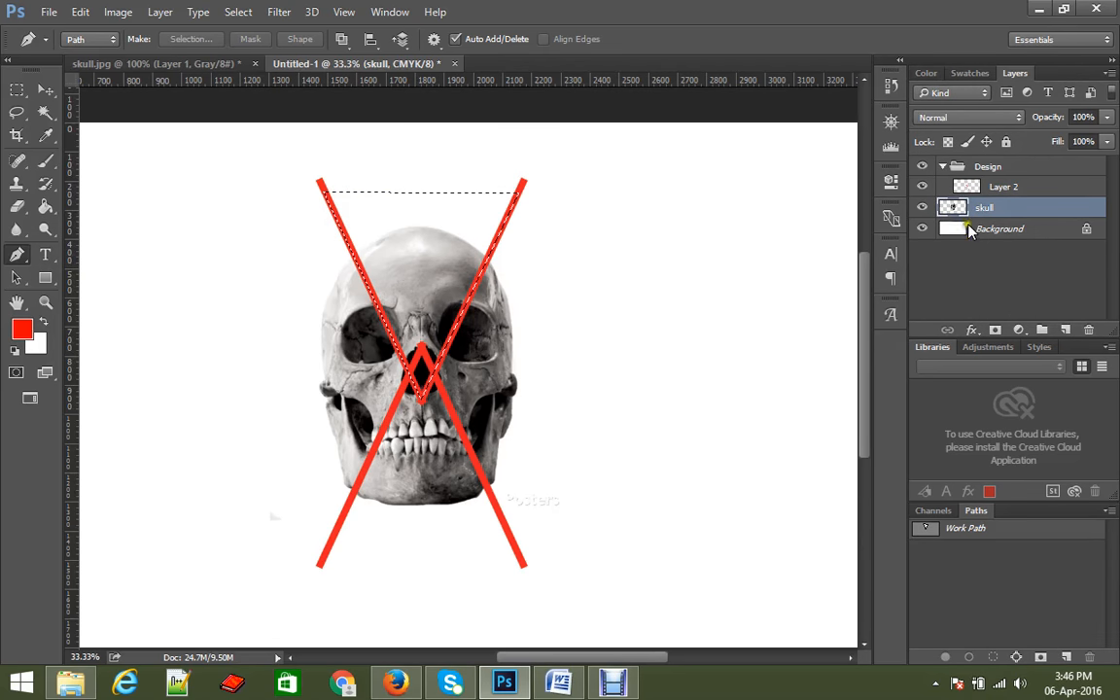
left_click(995, 331)
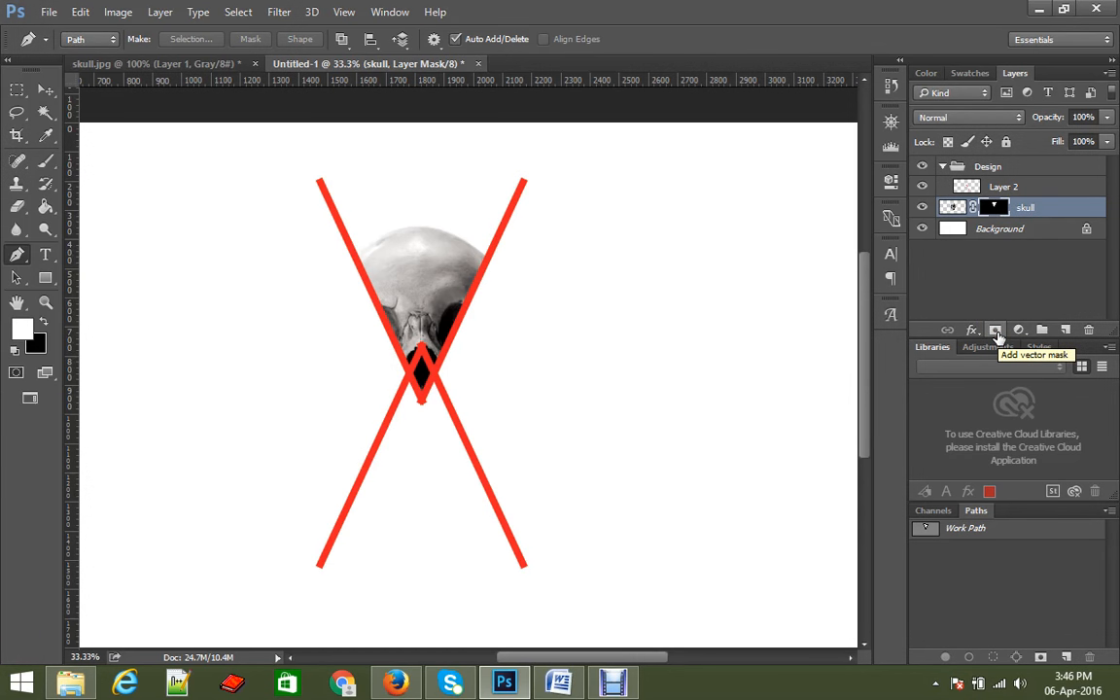
key("ctrl+z")
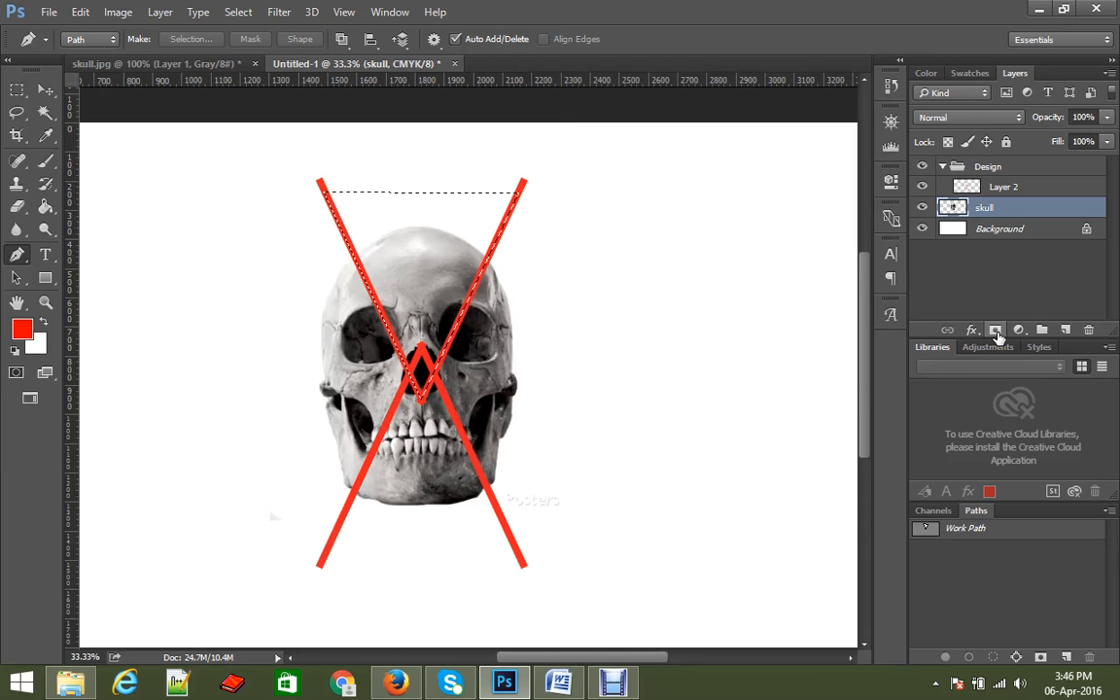
key("ctrl+minus")
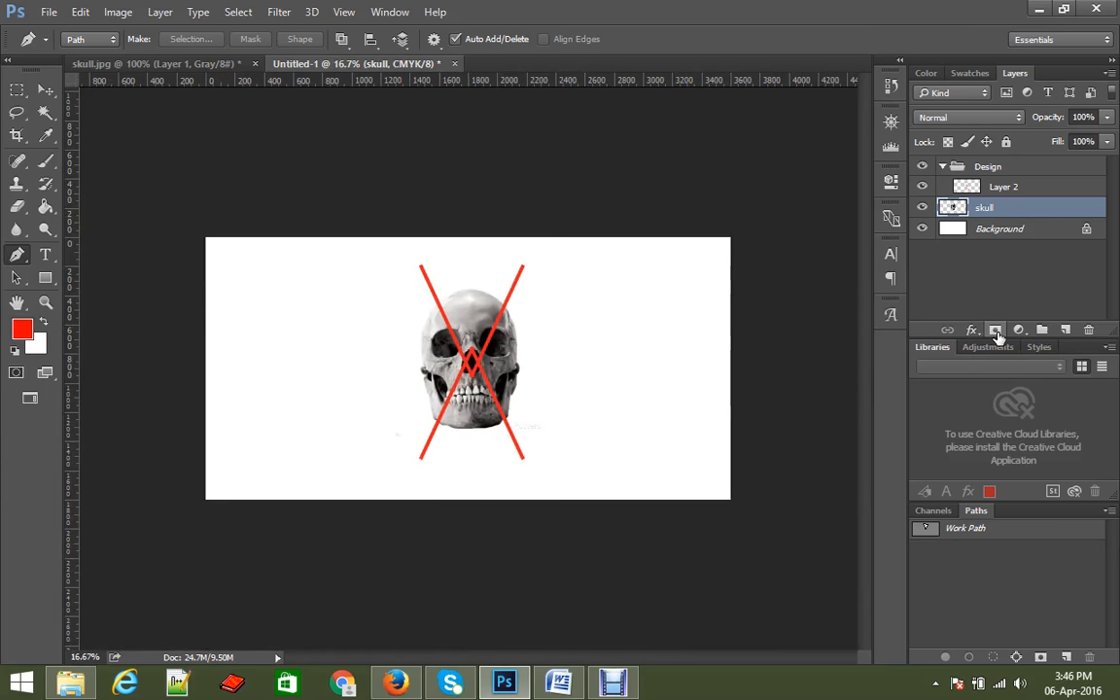
left_click(996, 335)
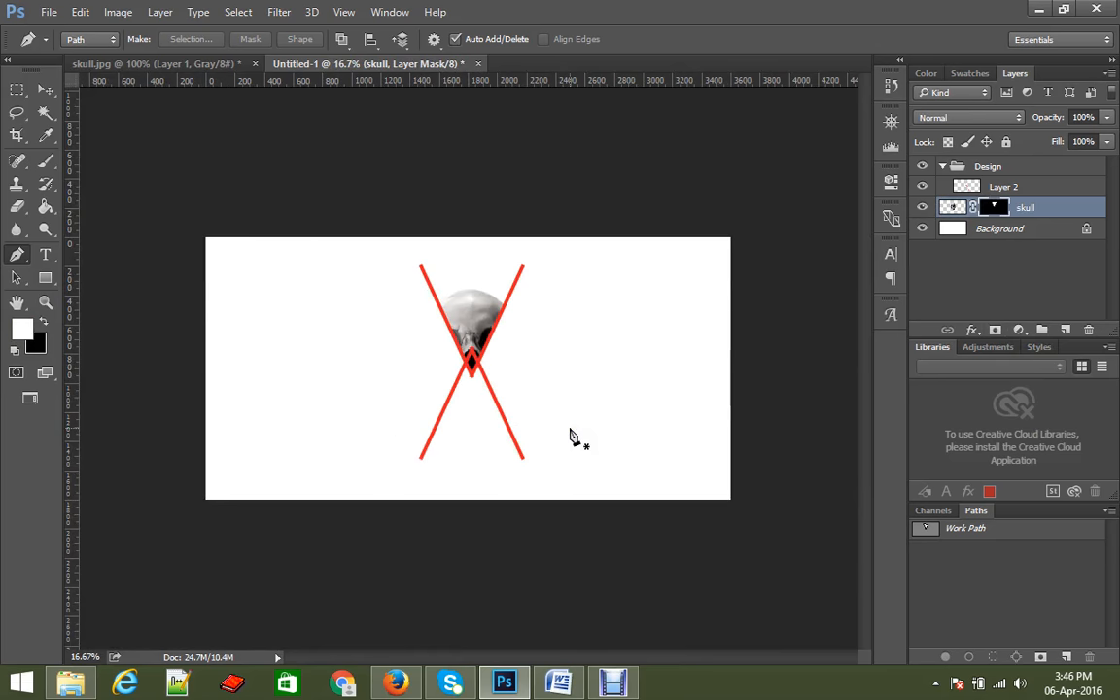
key("ctrl+z")
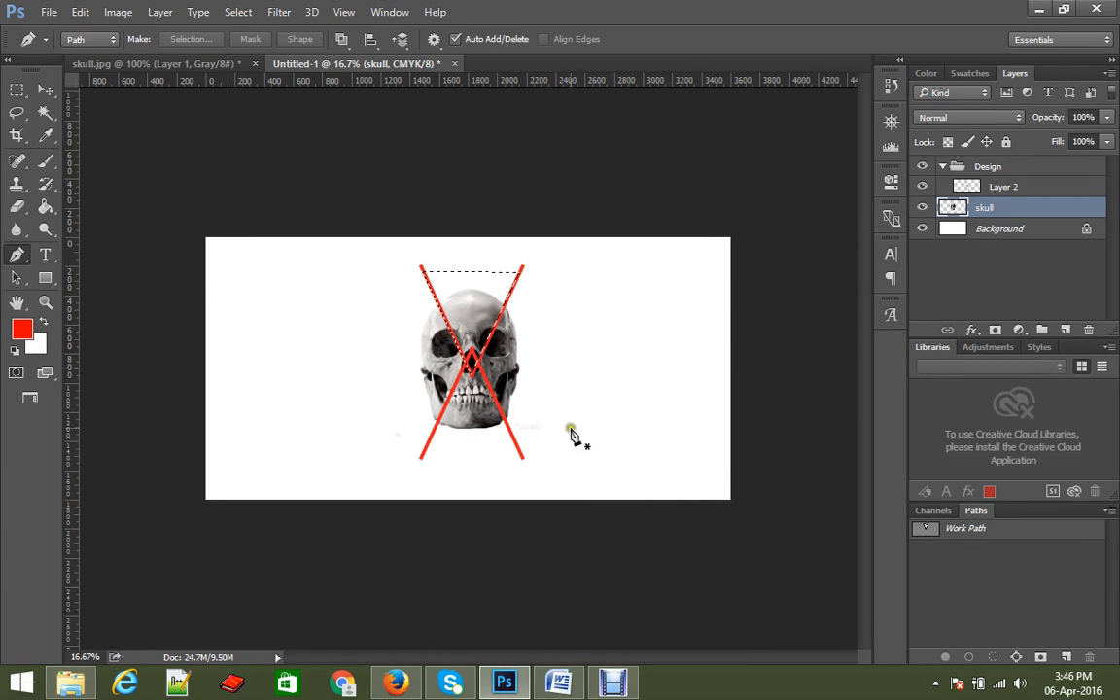
left_click(997, 332)
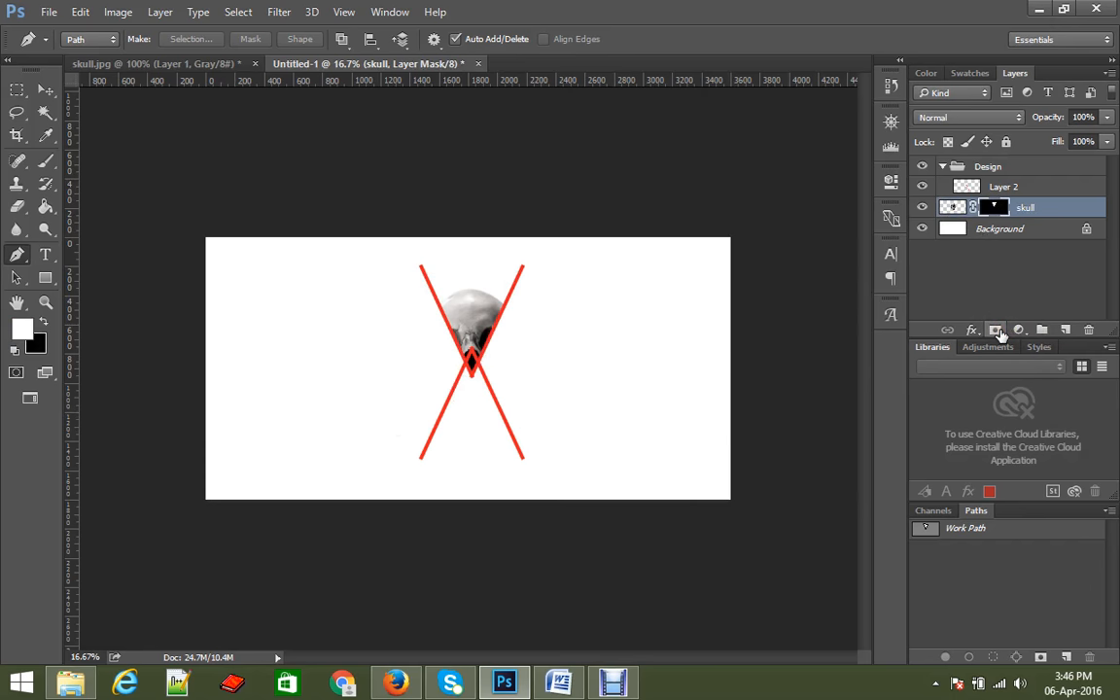
key("ctrl+z")
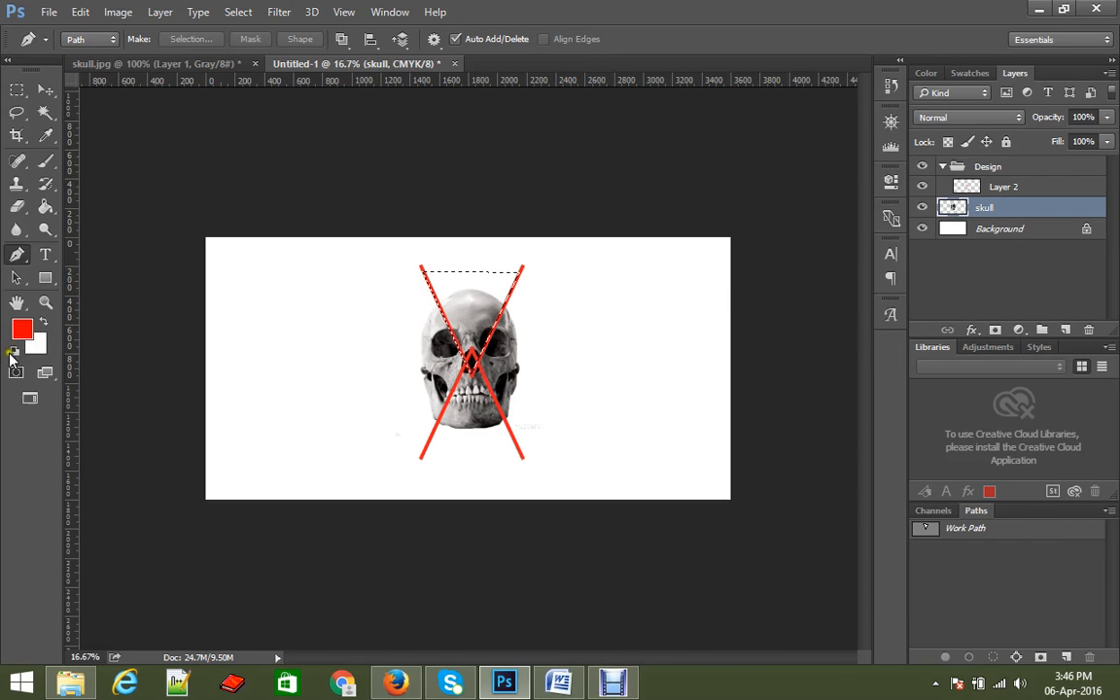
Try masking the skull layer to the triangle selection using the default black and white colours in both foreground and background orders.
left_click(13, 352)
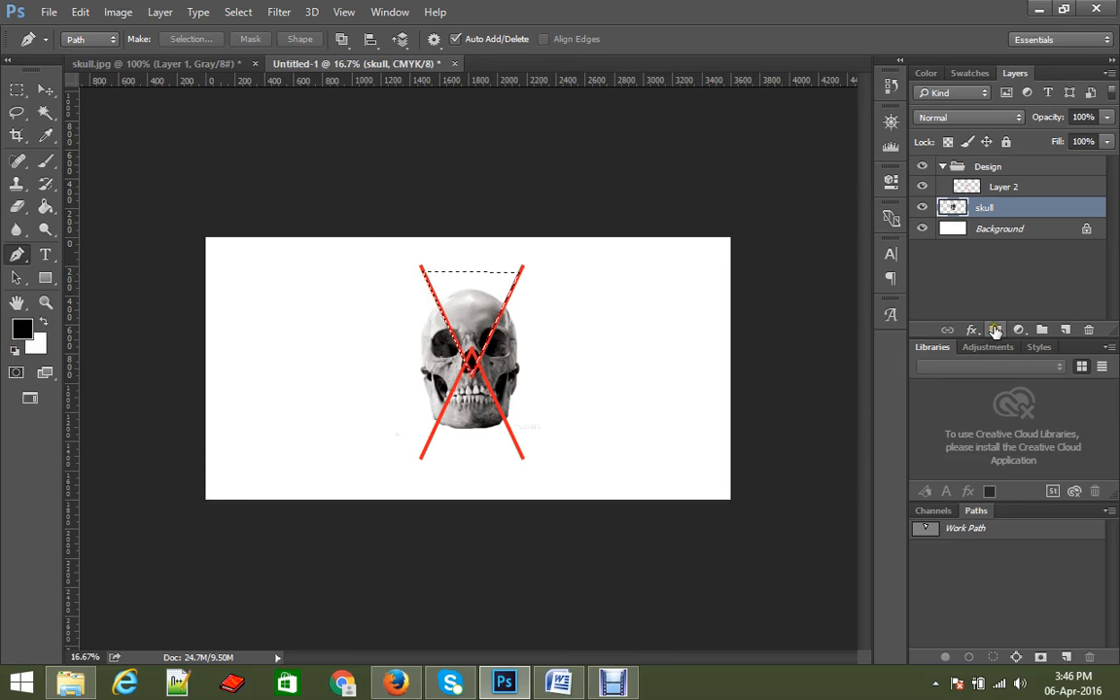
left_click(994, 331)
left_click(45, 320)
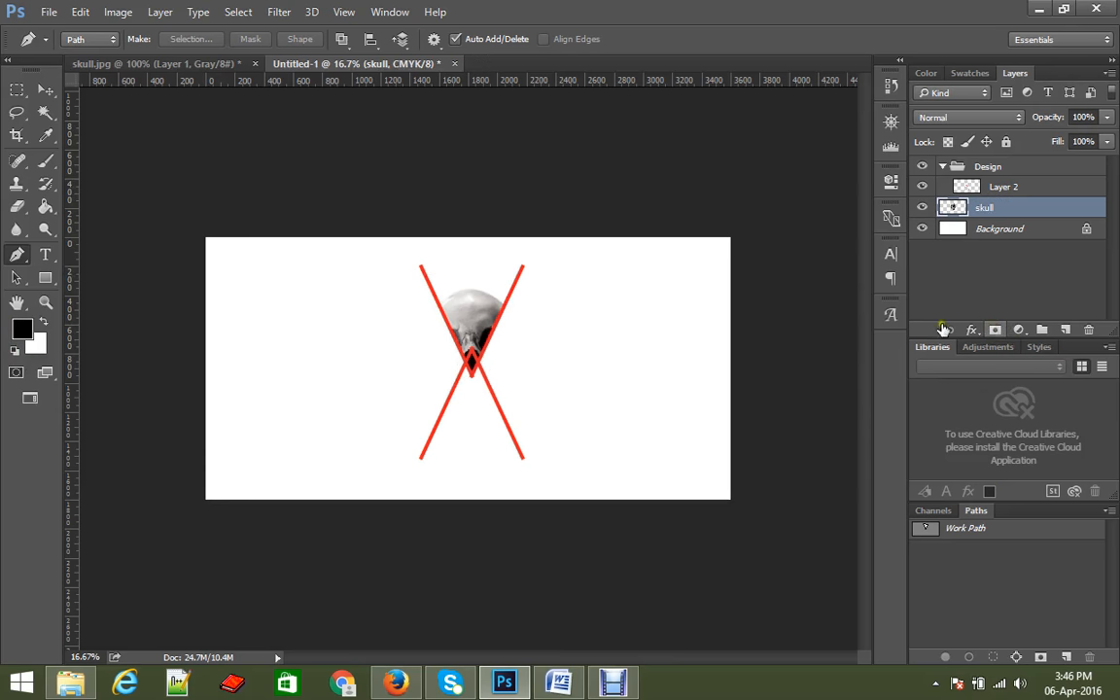
key("ctrl+z")
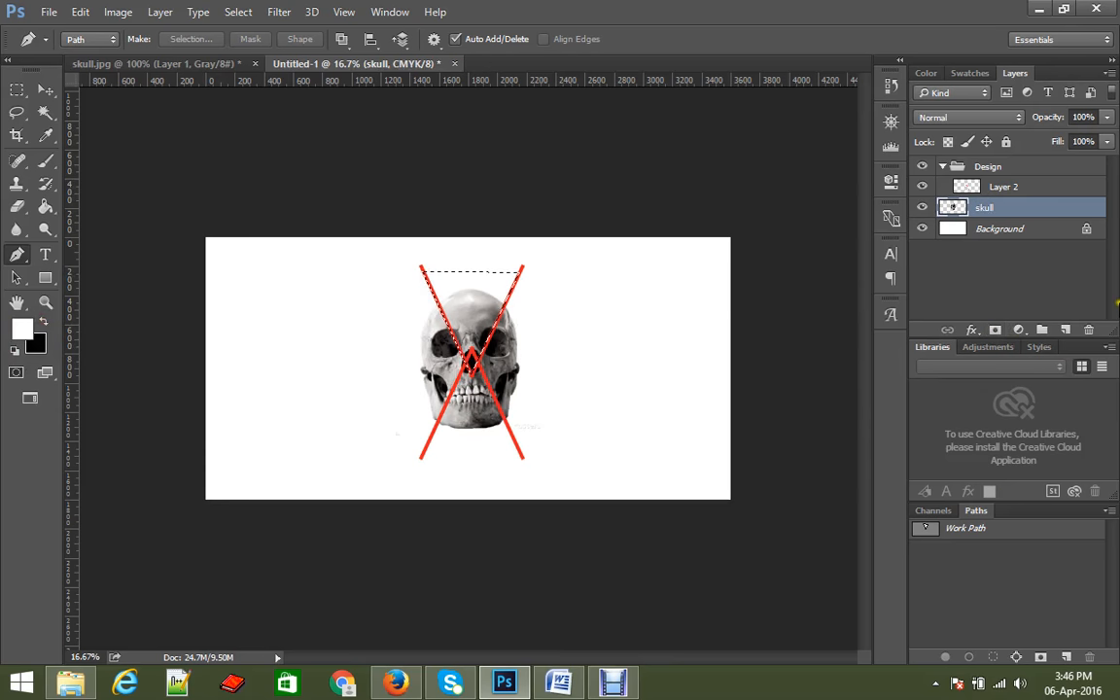
left_click(995, 332)
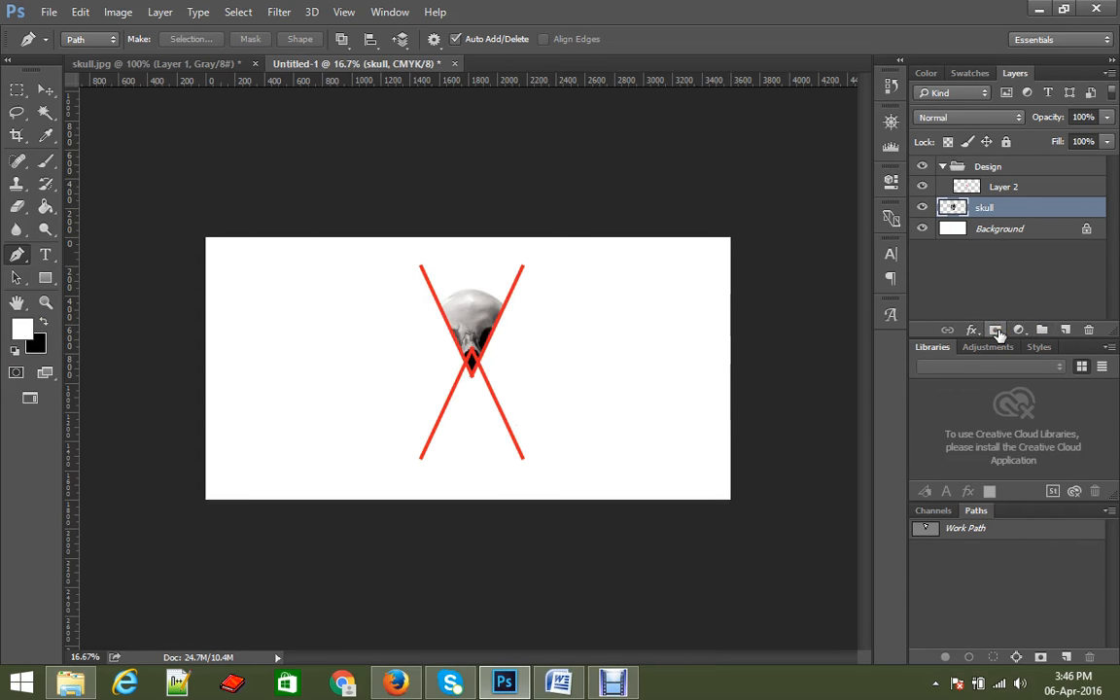
key("ctrl+z")
left_click(43, 321)
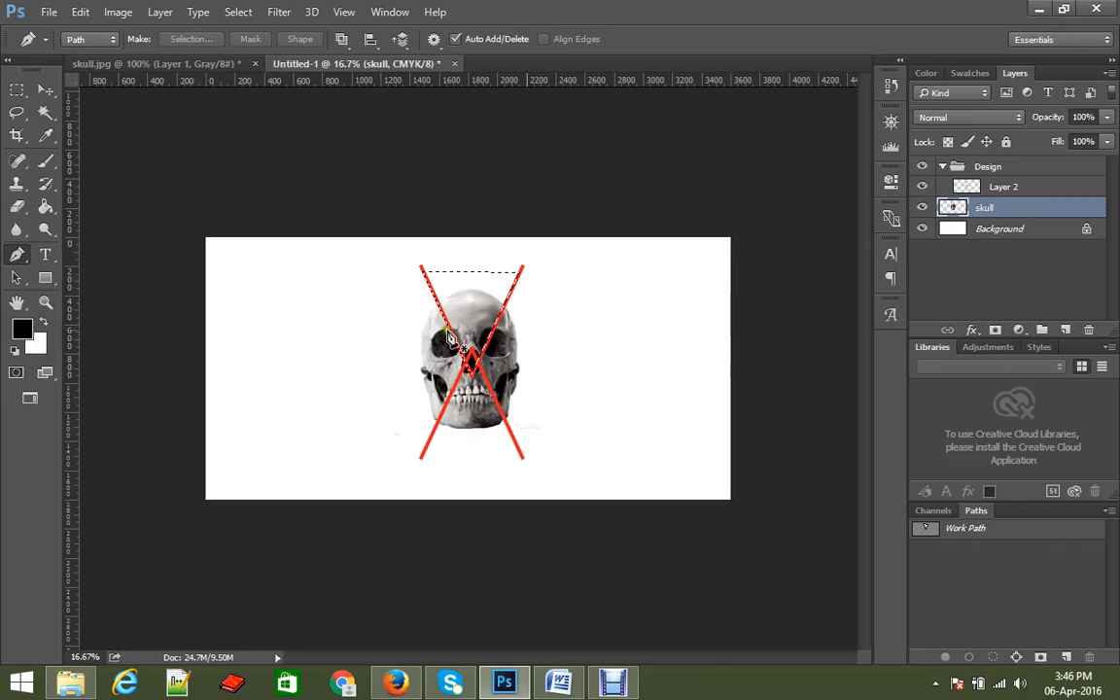
left_click(996, 331)
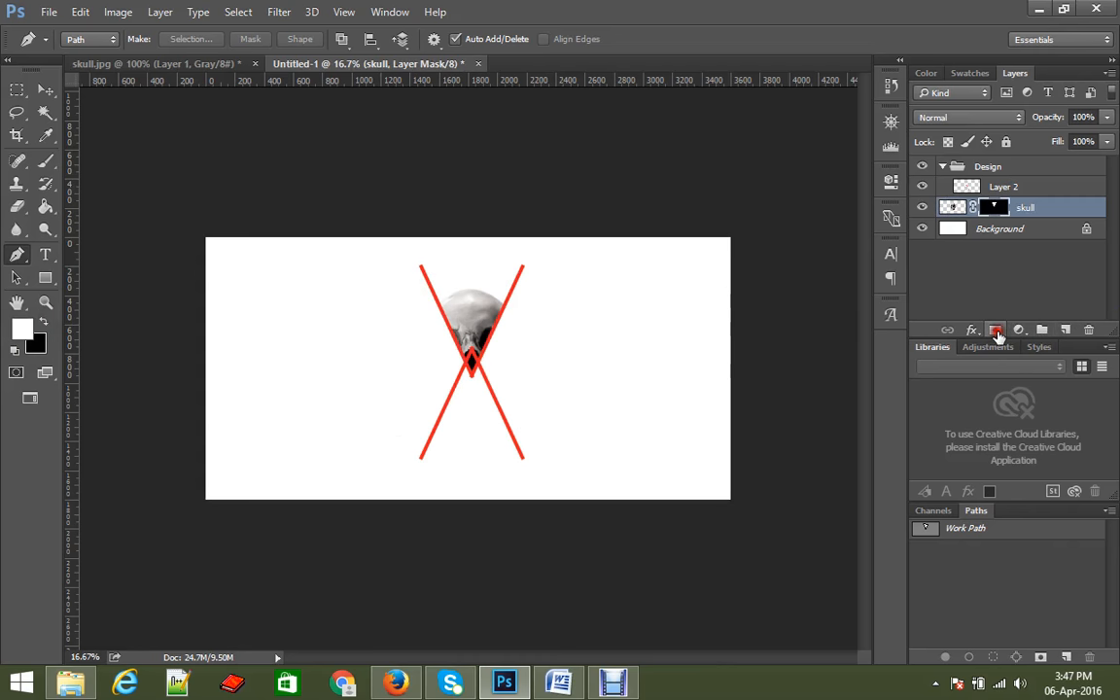
key("ctrl+z")
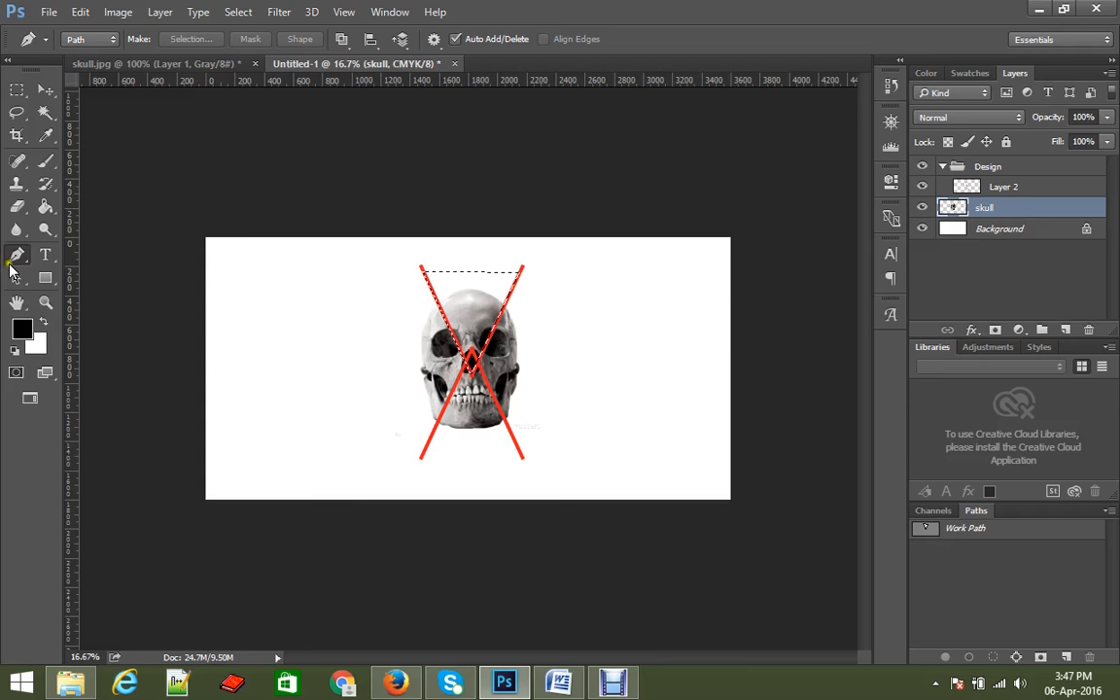
Mask the skull layer to the triangle selection and reveal the skull's left half by brushing white on the mask.
left_click(45, 161)
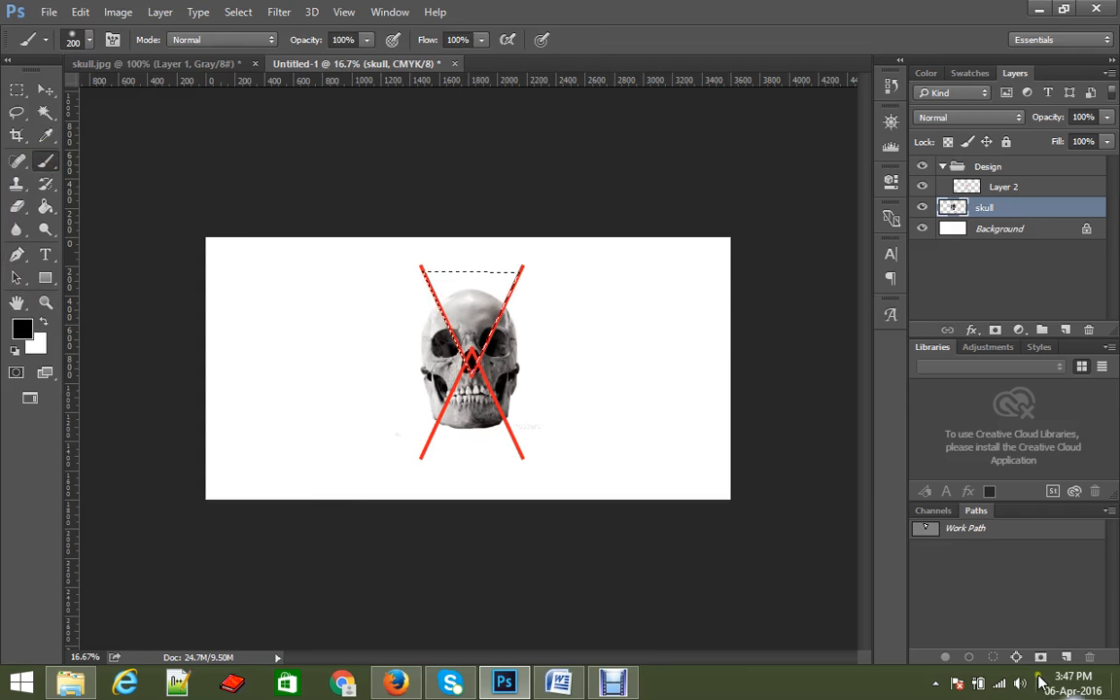
left_click(994, 330)
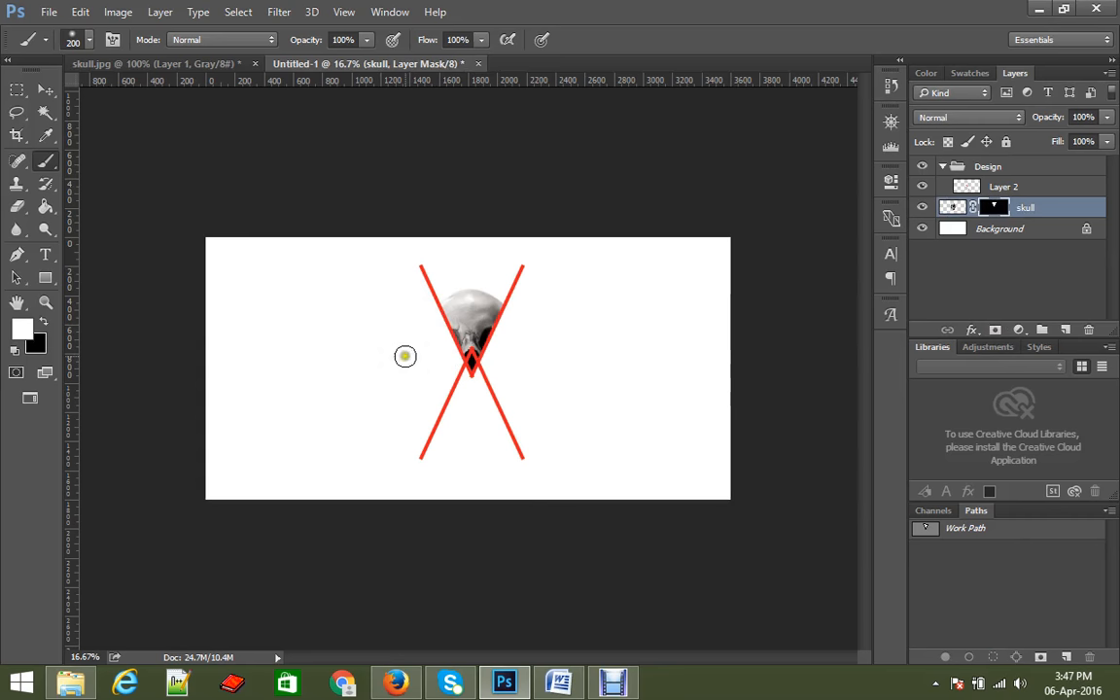
mouse_move(461, 342)
left_mouse_down()
mouse_move(419, 395)
mouse_move(413, 319)
mouse_move(447, 388)
mouse_move(438, 347)
left_mouse_up()
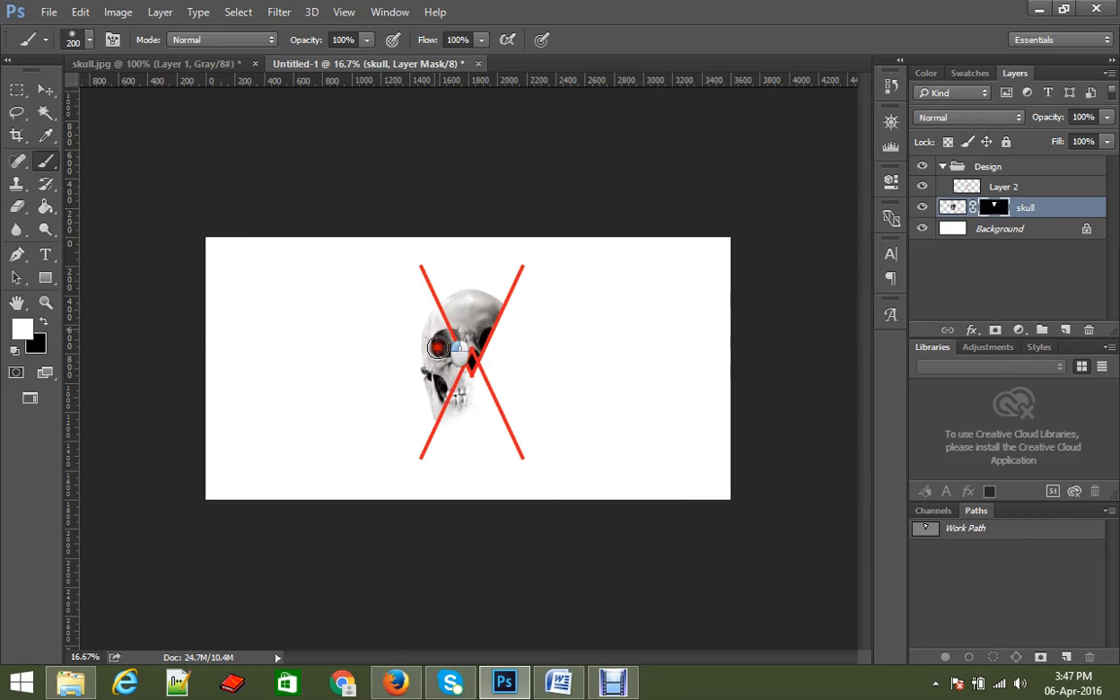
Brush black on the skull's layer mask to hide the forehead between the upper arms of the crossed bars.
left_click(42, 322)
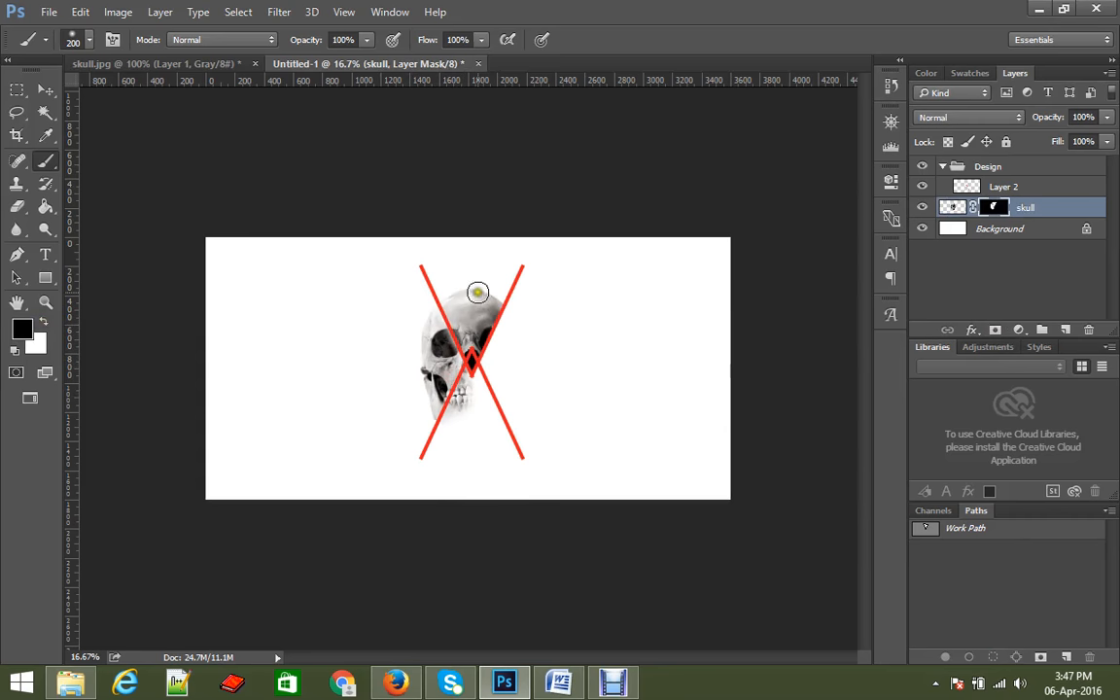
mouse_move(477, 292)
left_mouse_down()
mouse_move(460, 302)
mouse_move(522, 347)
left_mouse_up()
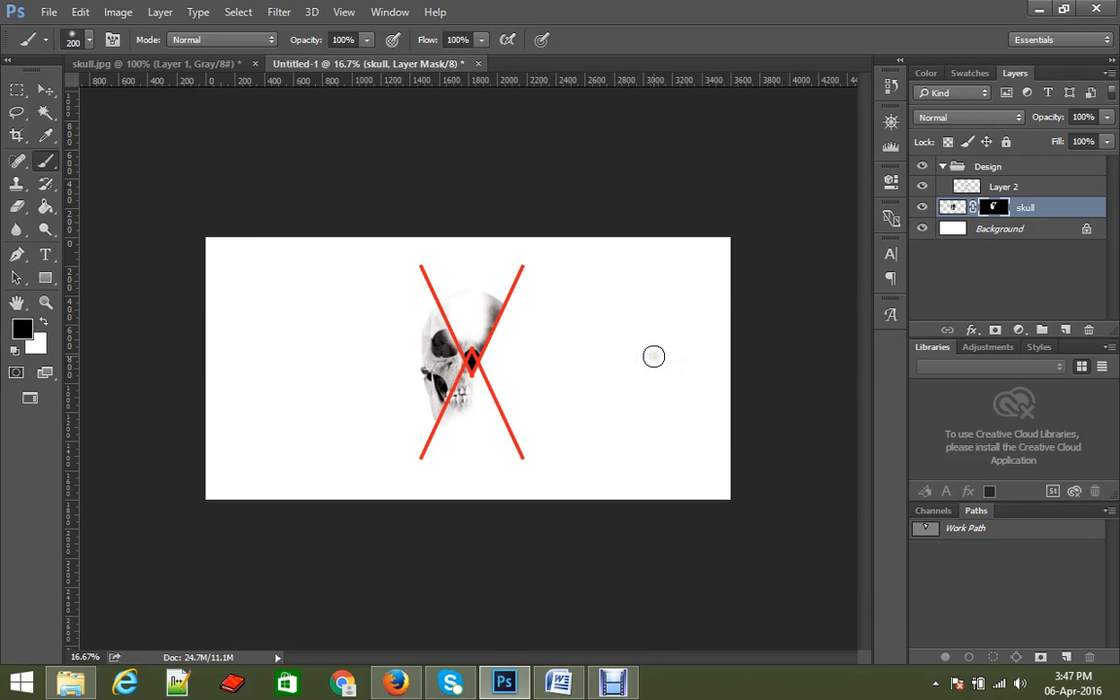
left_click(514, 387, "ctrl")
left_click(442, 368, "ctrl")
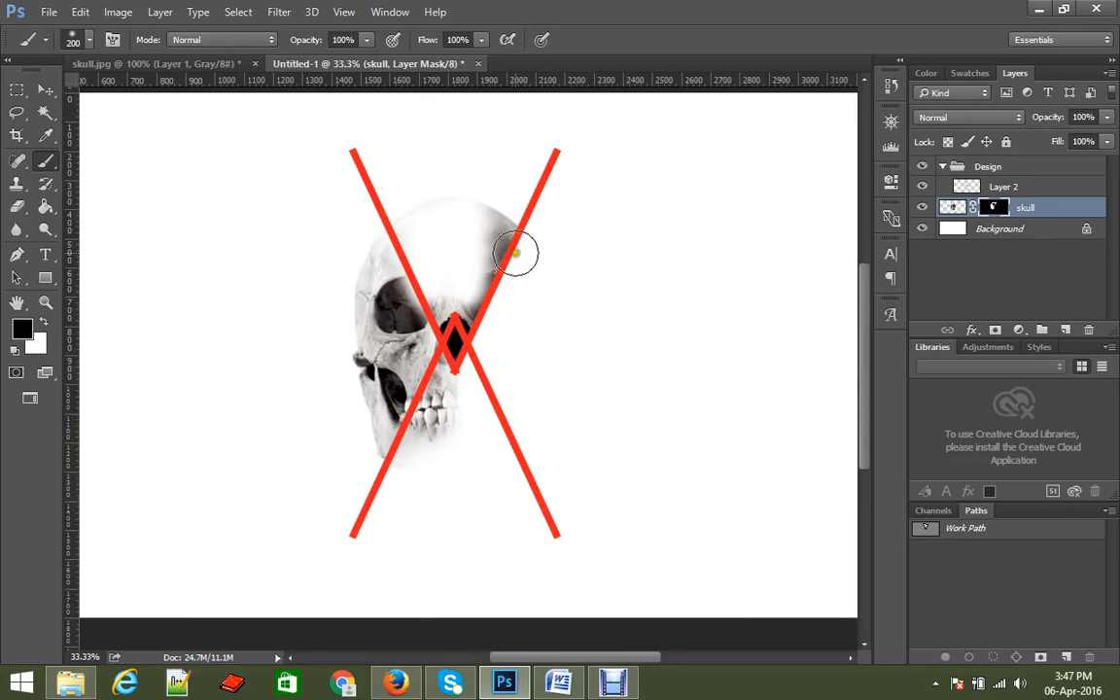
left_click_drag(518, 251, 506, 266)
mouse_move(469, 255)
left_mouse_down()
mouse_move(490, 207)
mouse_move(461, 290)
mouse_move(498, 221)
mouse_move(455, 305)
mouse_move(460, 279)
mouse_move(440, 278)
mouse_move(412, 211)
mouse_move(454, 263)
mouse_move(460, 306)
mouse_move(470, 220)
left_mouse_up()
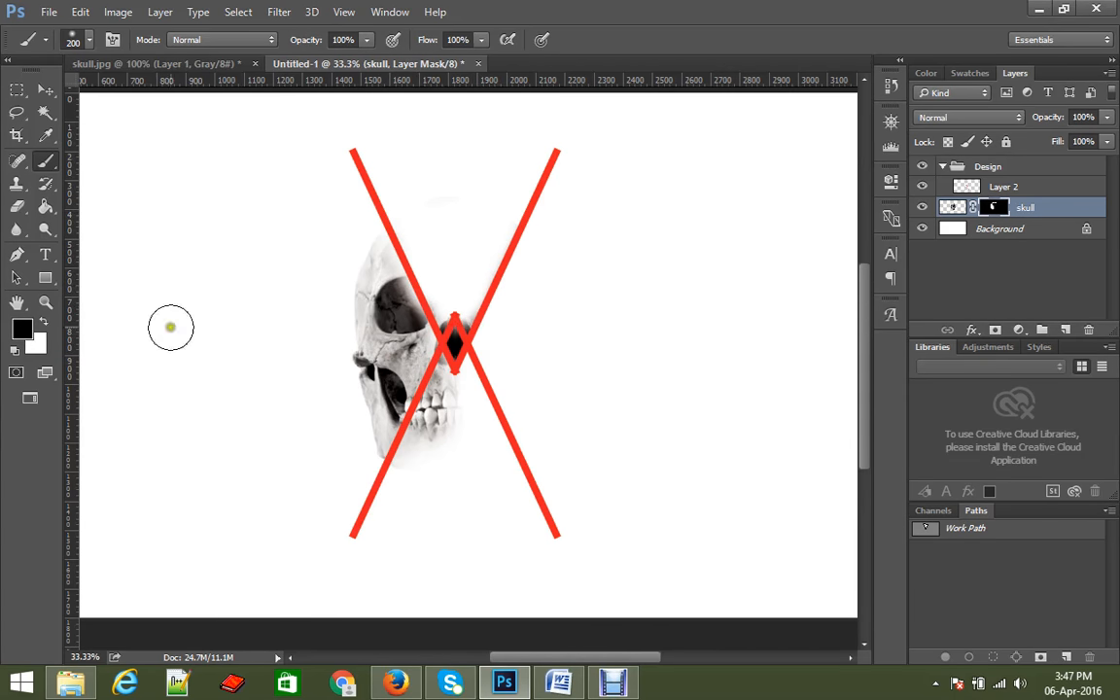
Brush white on the mask to reveal the skull's right half and jaw, restoring the eye-socket edges along the upper bars with a smaller brush.
left_click(43, 322)
mouse_move(482, 452)
left_mouse_down()
mouse_move(440, 423)
mouse_move(554, 368)
mouse_move(555, 270)
mouse_move(527, 409)
mouse_move(557, 231)
mouse_move(567, 251)
mouse_move(544, 469)
mouse_move(525, 288)
mouse_move(502, 399)
mouse_move(501, 365)
mouse_move(501, 392)
mouse_move(432, 387)
mouse_move(413, 371)
mouse_move(367, 281)
mouse_move(389, 365)
mouse_move(371, 469)
mouse_move(381, 449)
mouse_move(499, 478)
mouse_move(379, 447)
mouse_move(544, 448)
mouse_move(551, 325)
mouse_move(476, 448)
mouse_move(378, 363)
mouse_move(390, 387)
mouse_move(504, 430)
mouse_move(529, 351)
mouse_move(497, 459)
mouse_move(501, 416)
left_mouse_up()
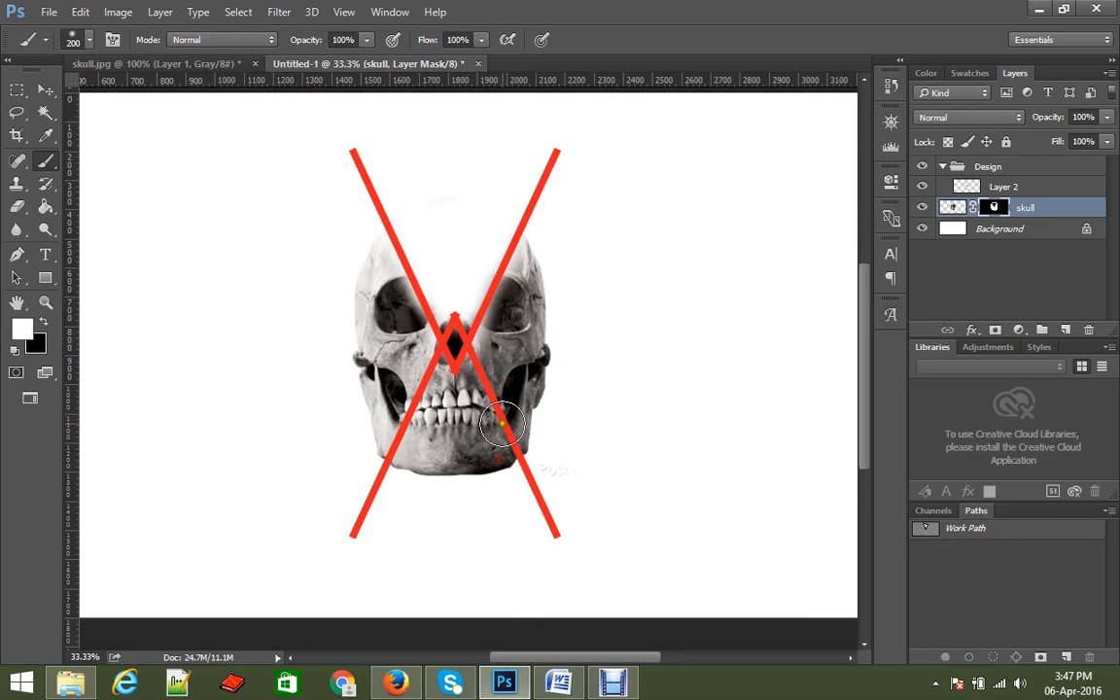
left_click(472, 322, "ctrl")
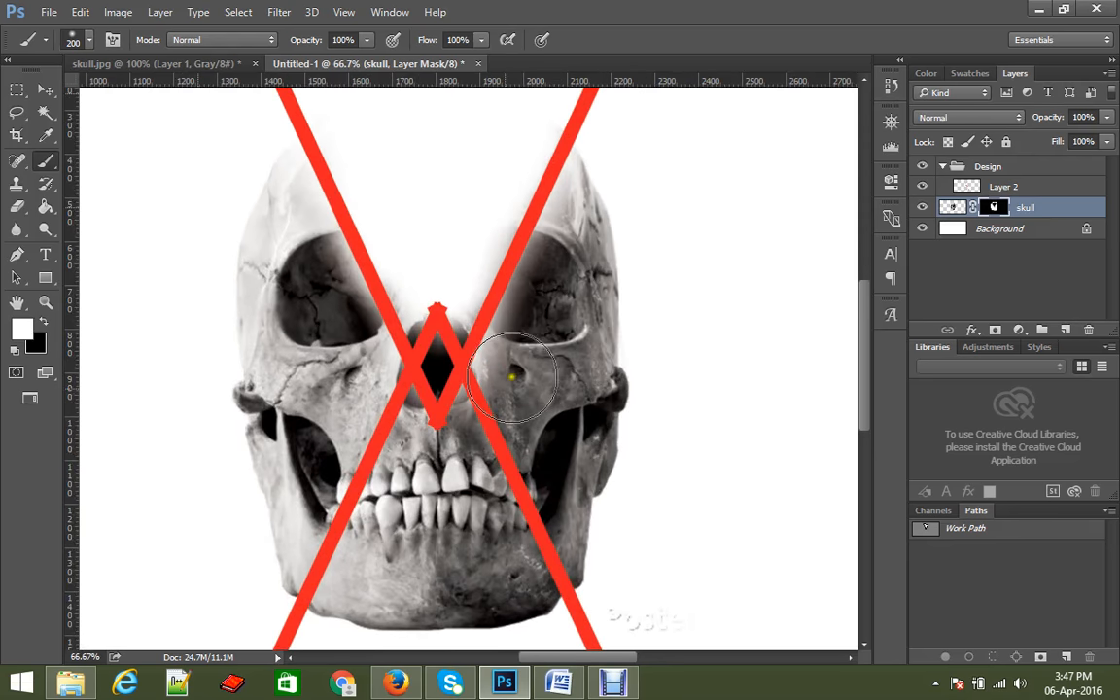
key("bracketleft")
key("bracketleft")
key("bracketleft")
key("bracketleft")
key("bracketleft")
key("bracketleft")
key("bracketleft")
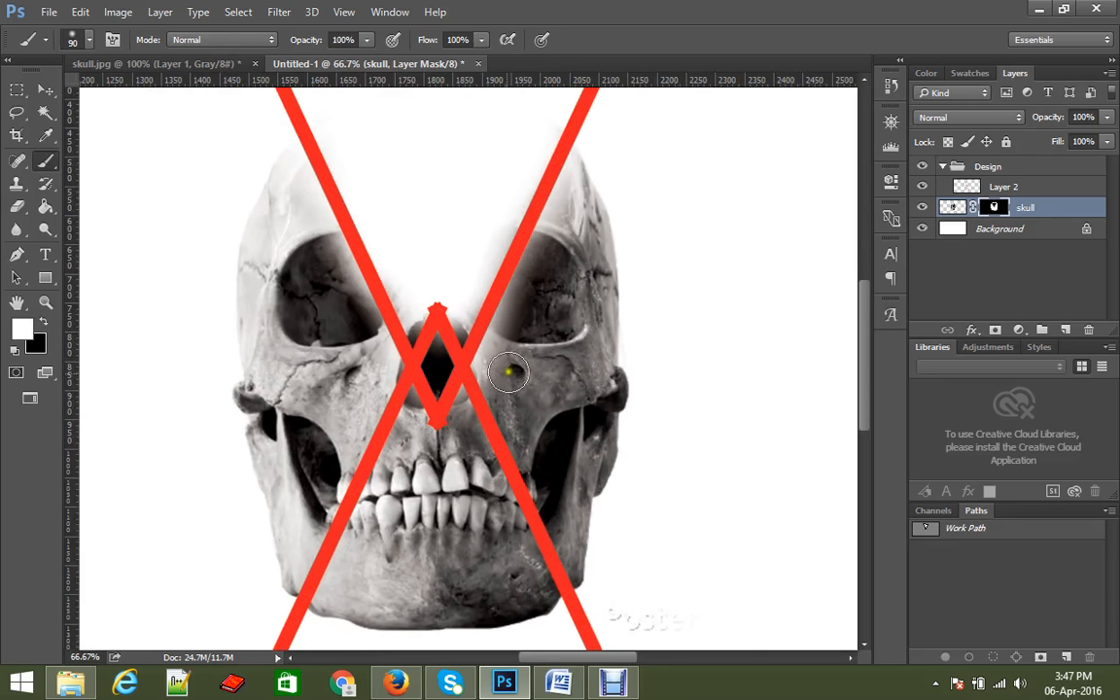
left_click(490, 369)
mouse_move(490, 370)
left_mouse_down()
mouse_move(488, 342)
mouse_move(564, 201)
mouse_move(544, 146)
mouse_move(600, 231)
mouse_move(616, 360)
left_mouse_up()
mouse_move(362, 325)
left_mouse_down()
mouse_move(293, 149)
mouse_move(249, 280)
mouse_move(255, 255)
mouse_move(347, 375)
left_mouse_up()
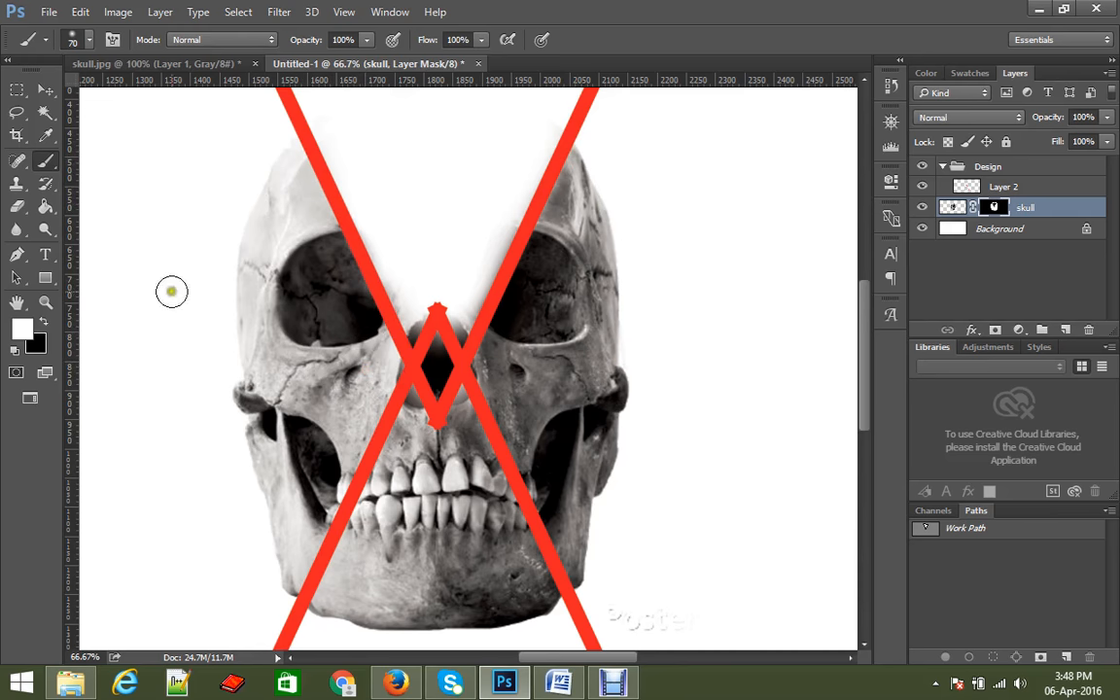
Brush black at size 70 to clear remnants above the diamond, and white at size 40 to restore the nose cavity inside it.
left_click(42, 324)
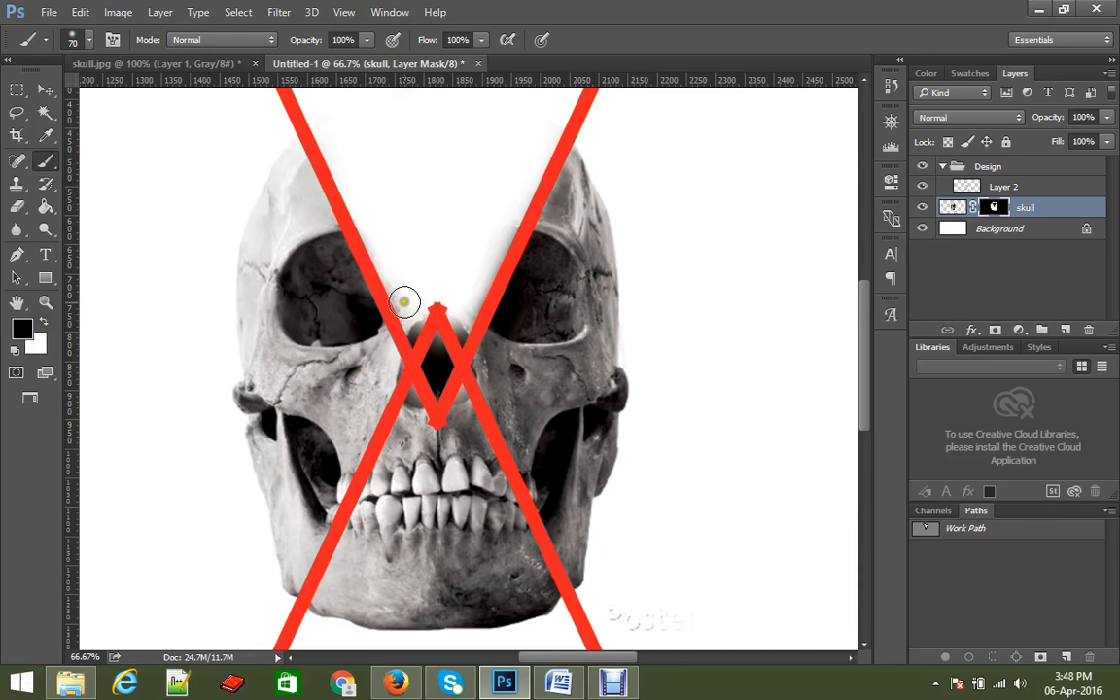
mouse_move(405, 302)
left_mouse_down()
mouse_move(367, 206)
mouse_move(424, 313)
mouse_move(408, 333)
mouse_move(445, 306)
mouse_move(457, 324)
mouse_move(440, 318)
mouse_move(468, 288)
mouse_move(491, 219)
mouse_move(467, 273)
left_mouse_up()
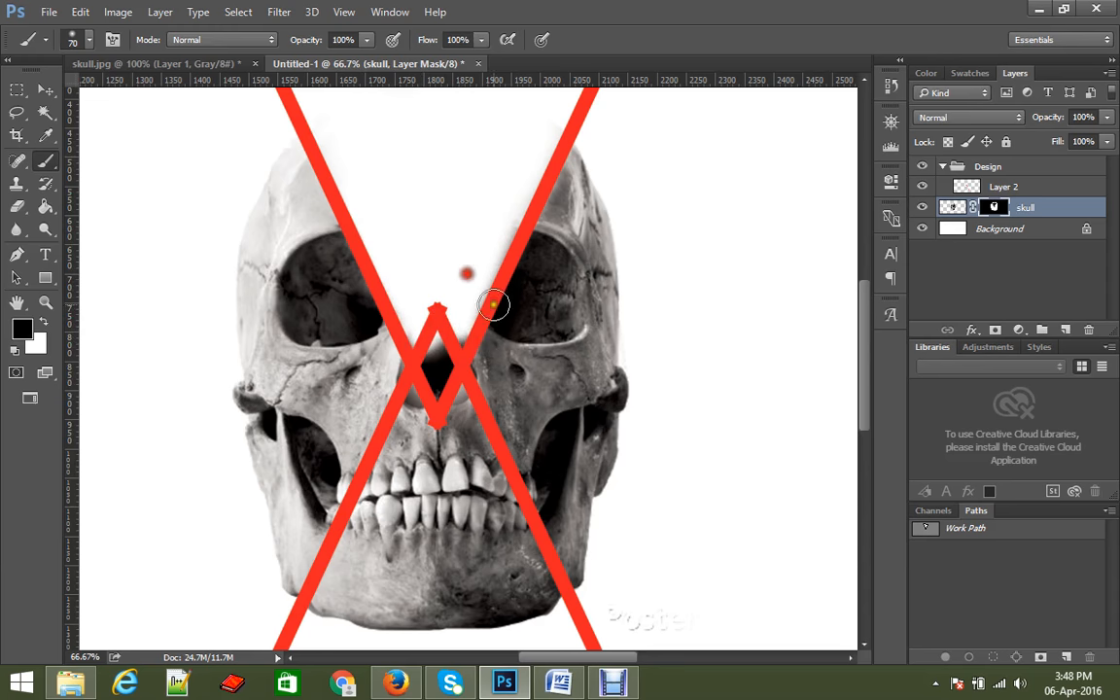
left_click(438, 364)
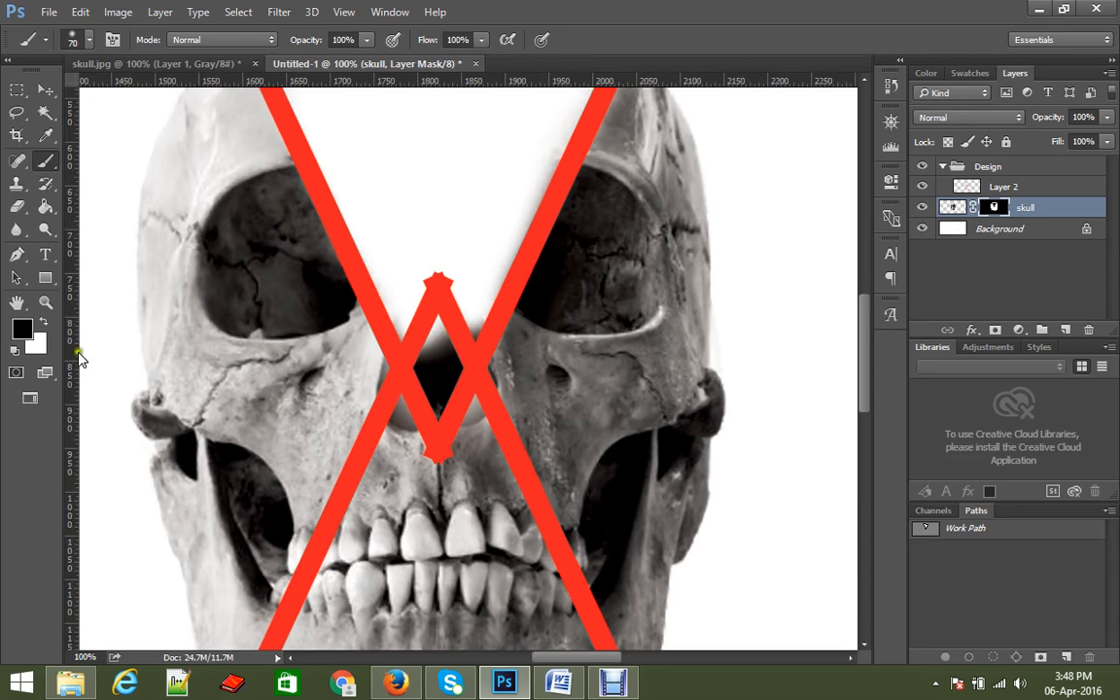
left_click(45, 323)
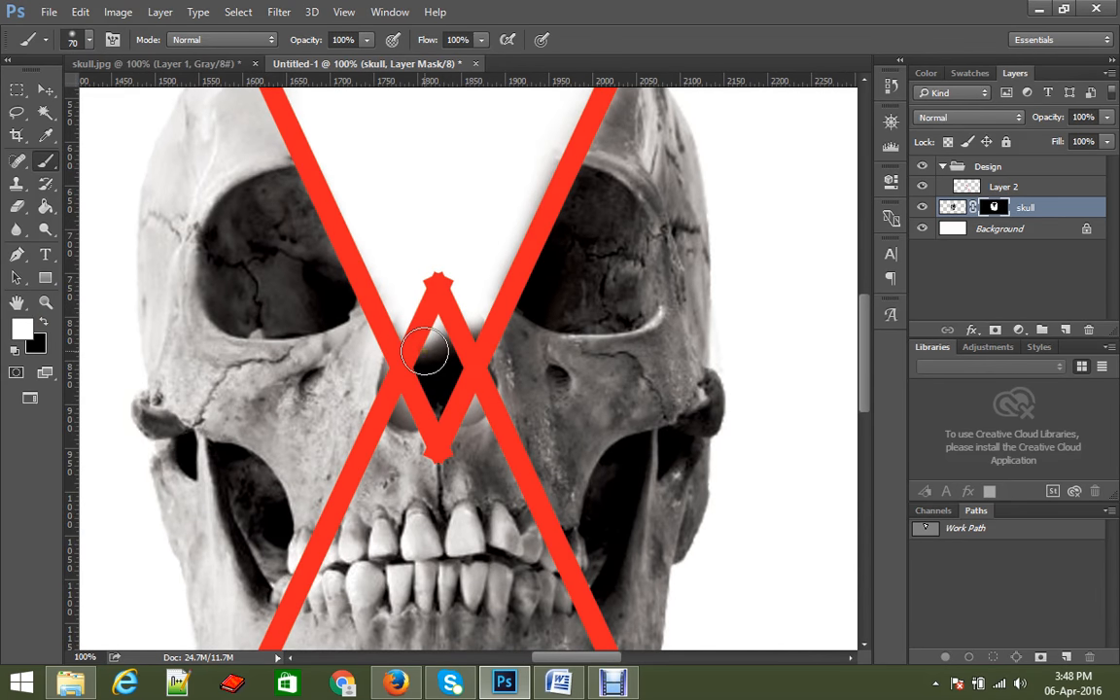
key("bracketleft")
key("bracketleft")
key("bracketleft")
mouse_move(432, 353)
left_mouse_down()
mouse_move(438, 321)
mouse_move(424, 384)
mouse_move(455, 354)
mouse_move(430, 352)
mouse_move(442, 367)
left_mouse_up()
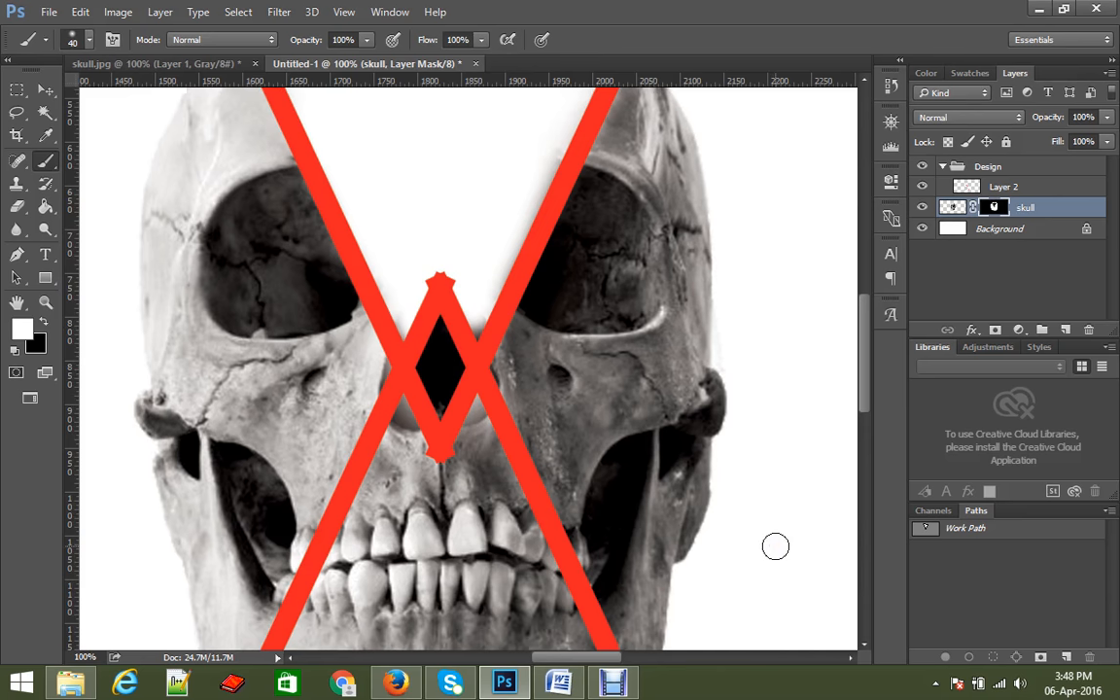
Brush black at size 300 on the skull mask to hide the chin and lower teeth between the lower arms of the bars.
key("ctrl+minus")
key("ctrl+minus")
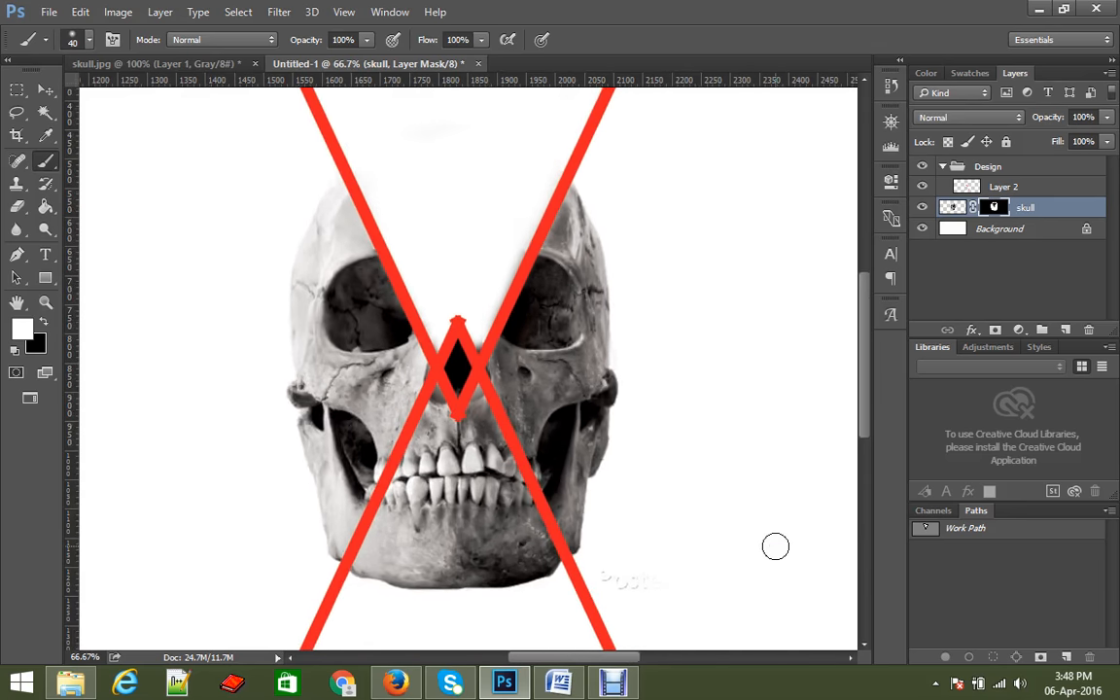
key("ctrl+minus")
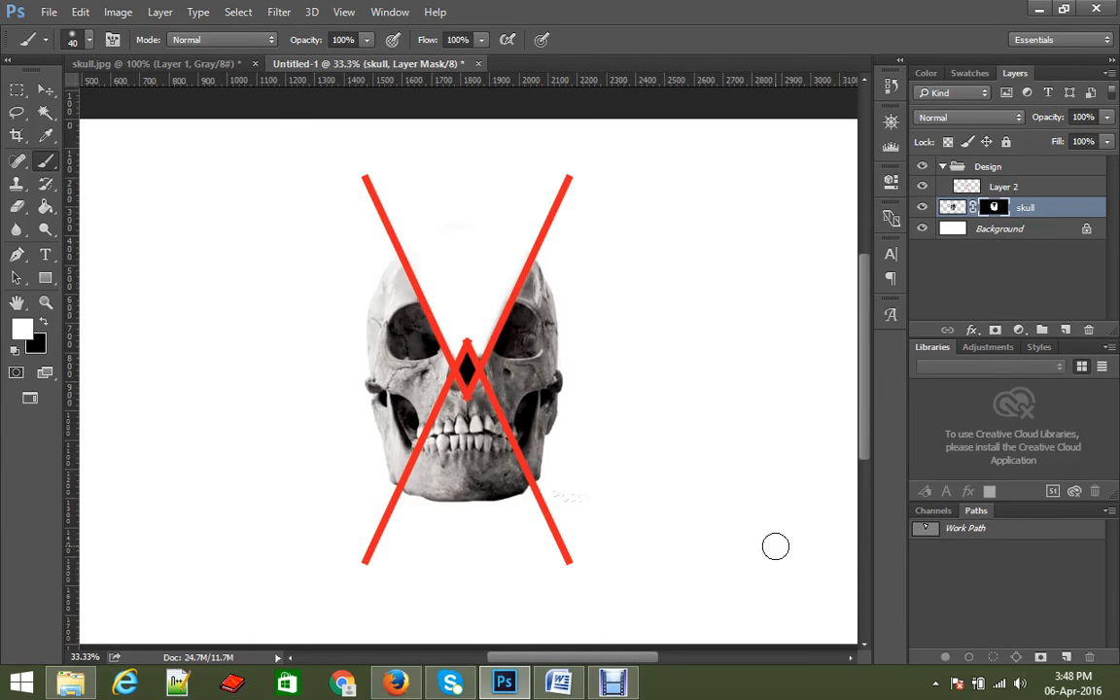
left_click(42, 321)
left_click(474, 448)
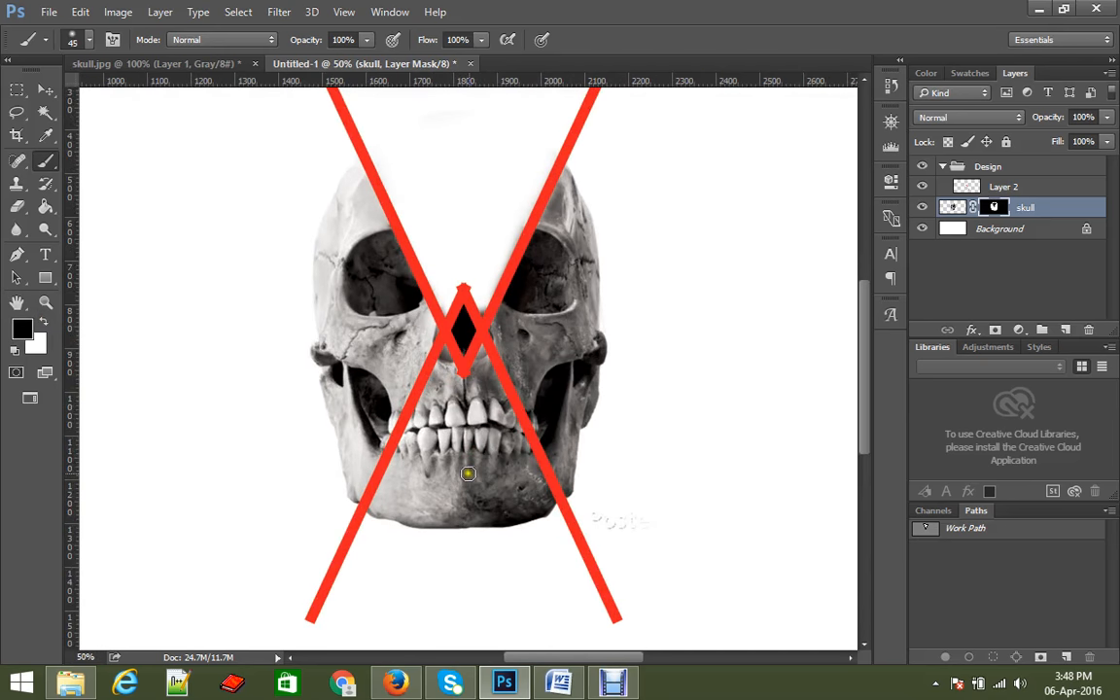
key("bracketright")
key("bracketright")
key("bracketright")
key("bracketright")
key("bracketright")
key("bracketright")
key("bracketright")
key("bracketright")
key("bracketright")
key("bracketright")
key("bracketright")
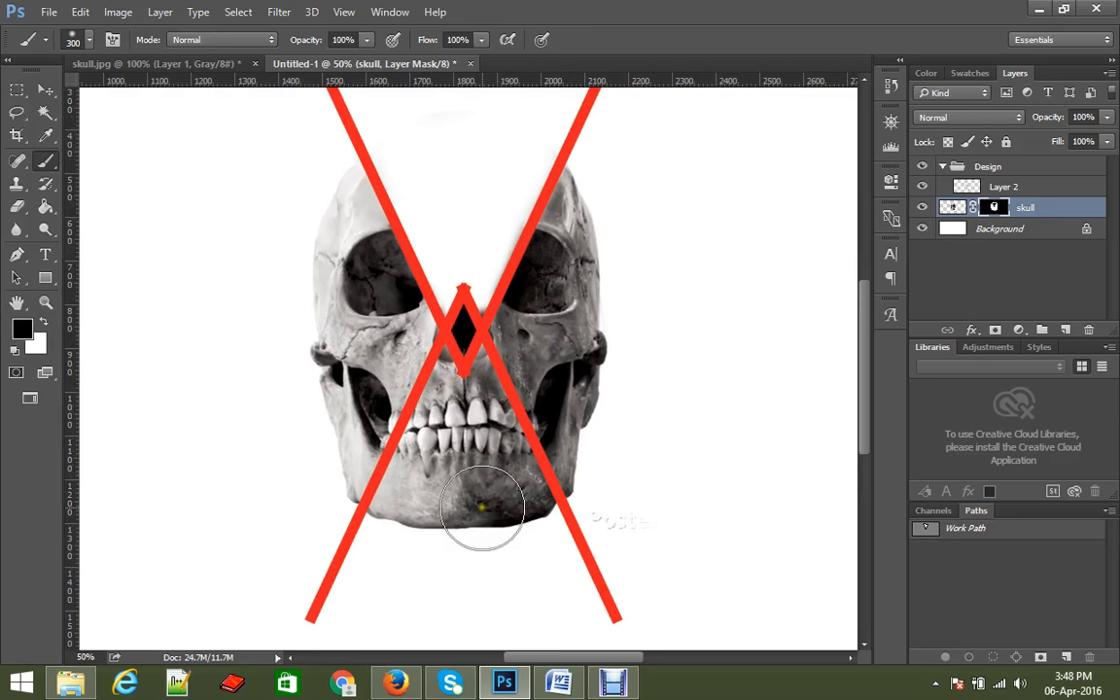
mouse_move(483, 508)
left_mouse_down()
mouse_move(478, 464)
mouse_move(469, 497)
mouse_move(470, 451)
mouse_move(426, 516)
mouse_move(466, 490)
mouse_move(488, 501)
mouse_move(477, 474)
left_mouse_up()
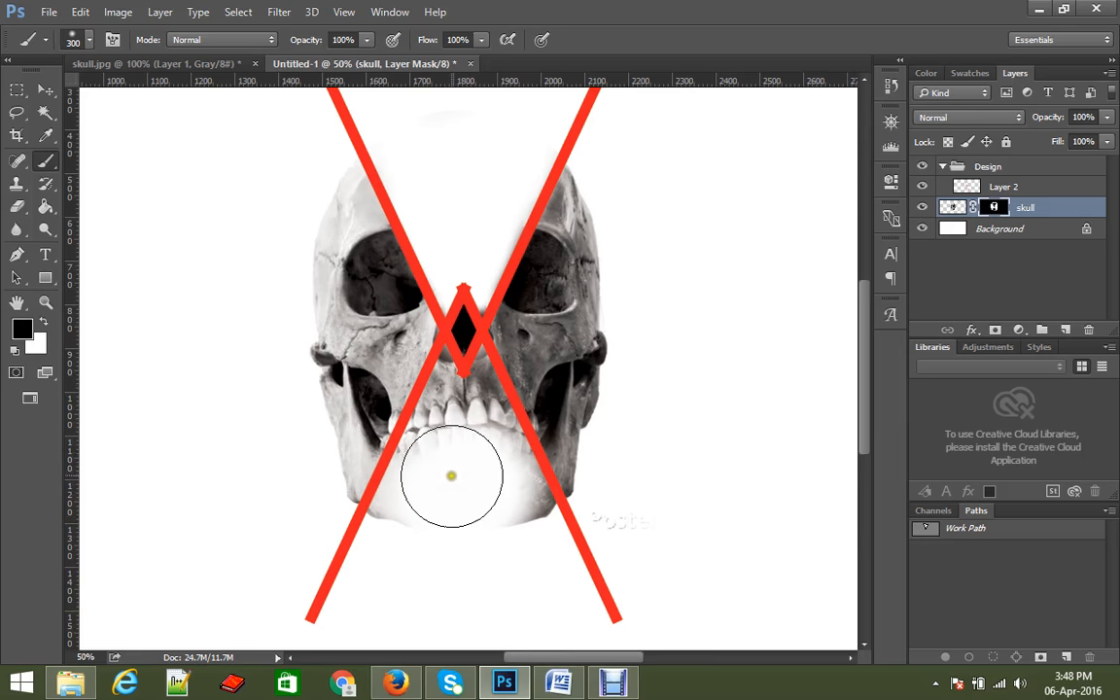
left_click(464, 464)
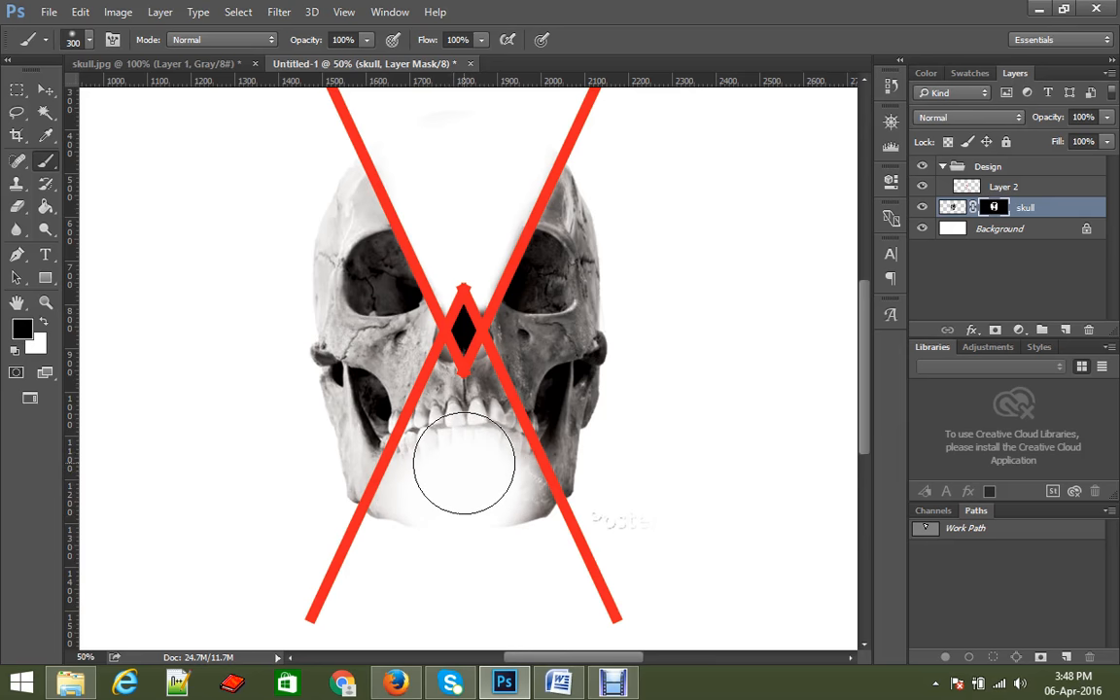
Set the mask brush to 100% hardness and size 100, and undo the trial stroke.
right_click(462, 418, "alt")
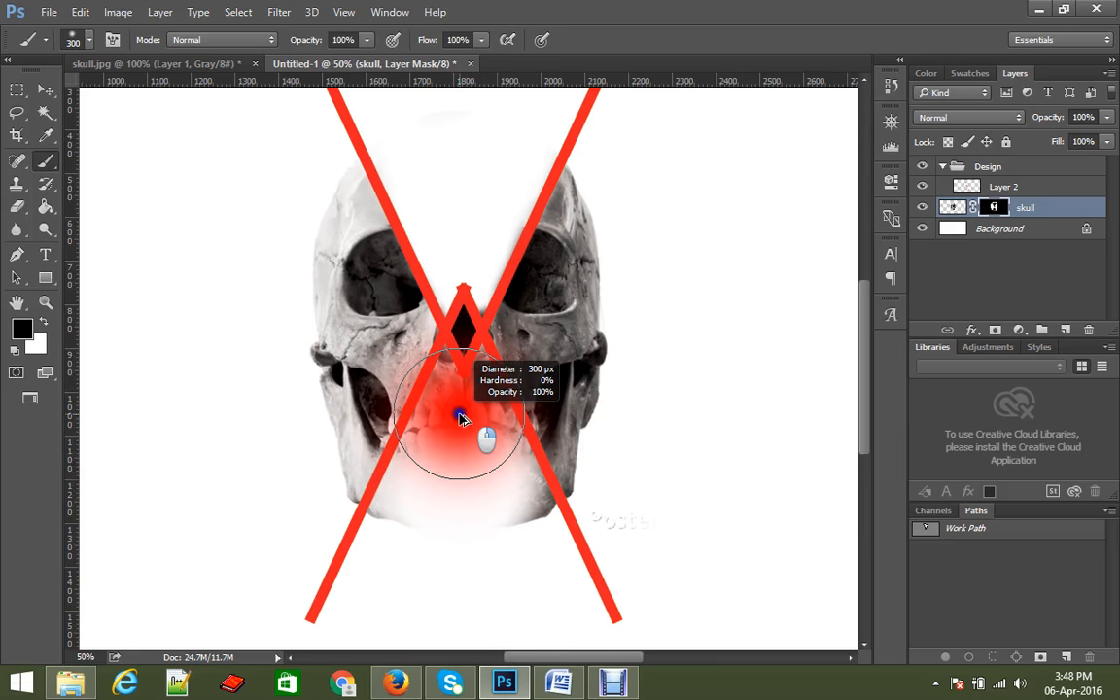
left_click_drag(461, 418, 464, 656)
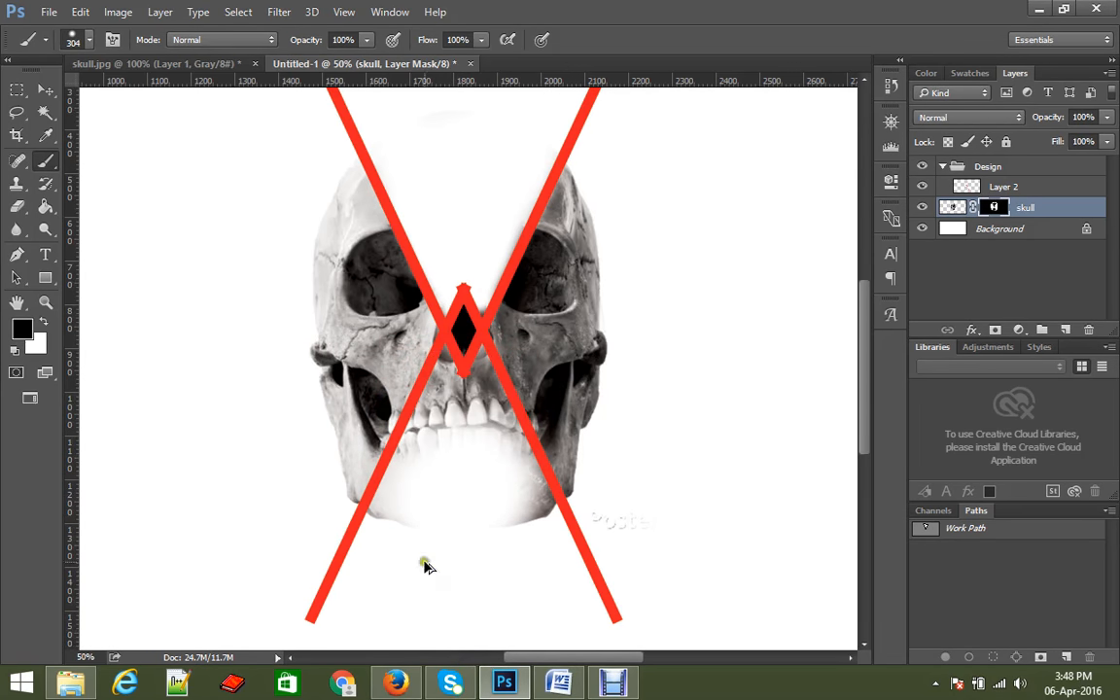
mouse_move(337, 223)
left_mouse_down()
mouse_move(355, 251)
mouse_move(342, 384)
mouse_move(355, 439)
left_mouse_up()
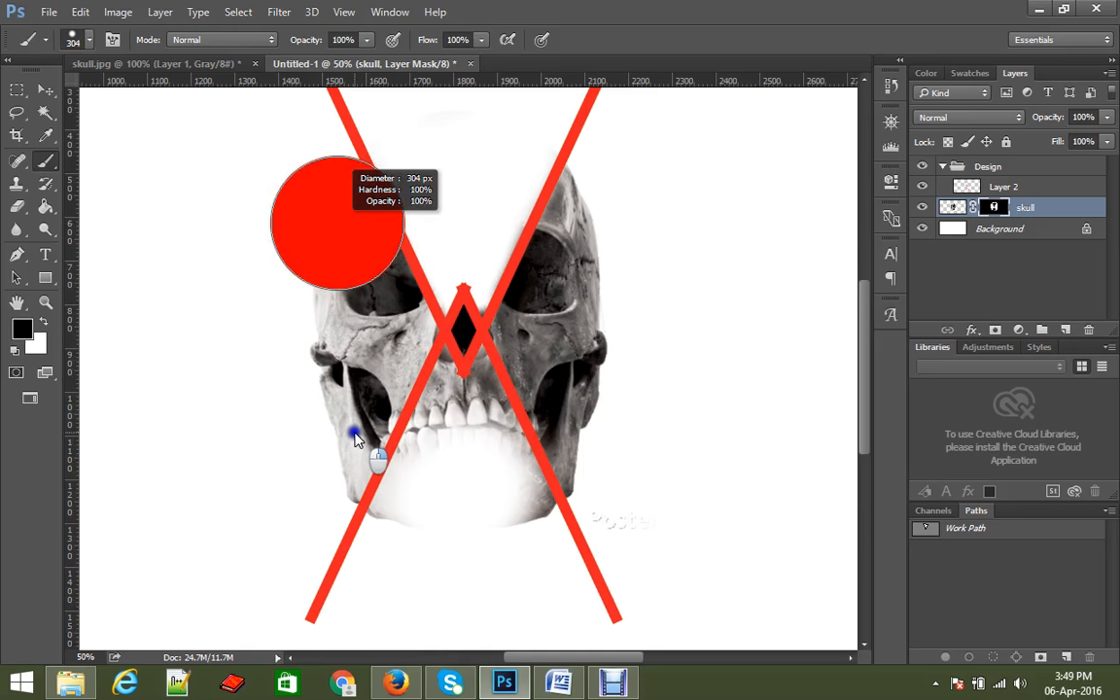
left_click_drag(355, 434, 355, 435)
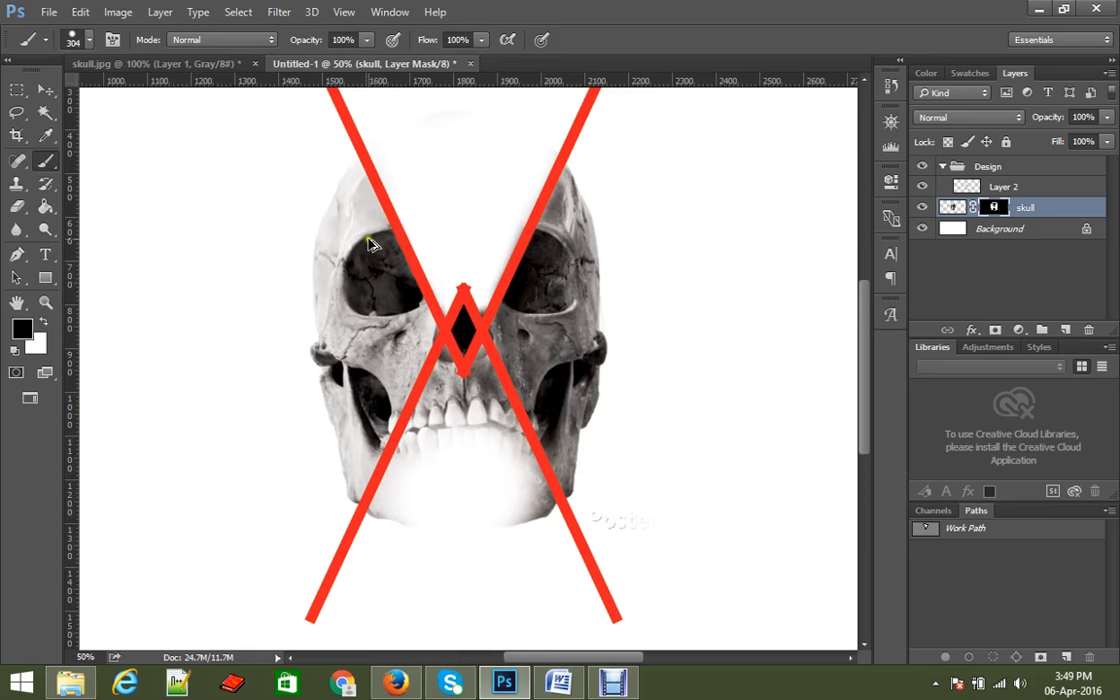
left_click_drag(369, 243, 322, 243)
mouse_move(448, 455)
left_mouse_down()
mouse_move(465, 406)
mouse_move(482, 420)
mouse_move(509, 495)
mouse_move(499, 445)
mouse_move(525, 485)
mouse_move(534, 517)
mouse_move(469, 376)
left_mouse_up()
key("ctrl+z")
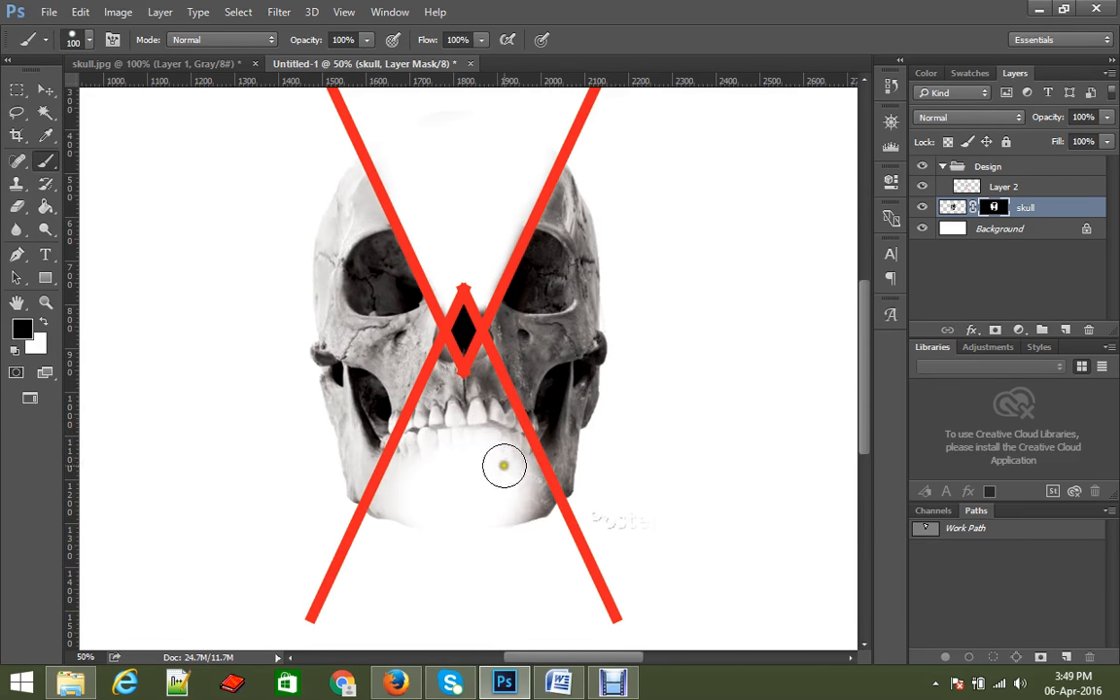
Brush black with the hard brush to remove the jaw remnants along the inner edges of both lower bars.
mouse_move(501, 474)
left_mouse_down()
mouse_move(482, 434)
mouse_move(540, 534)
left_mouse_up()
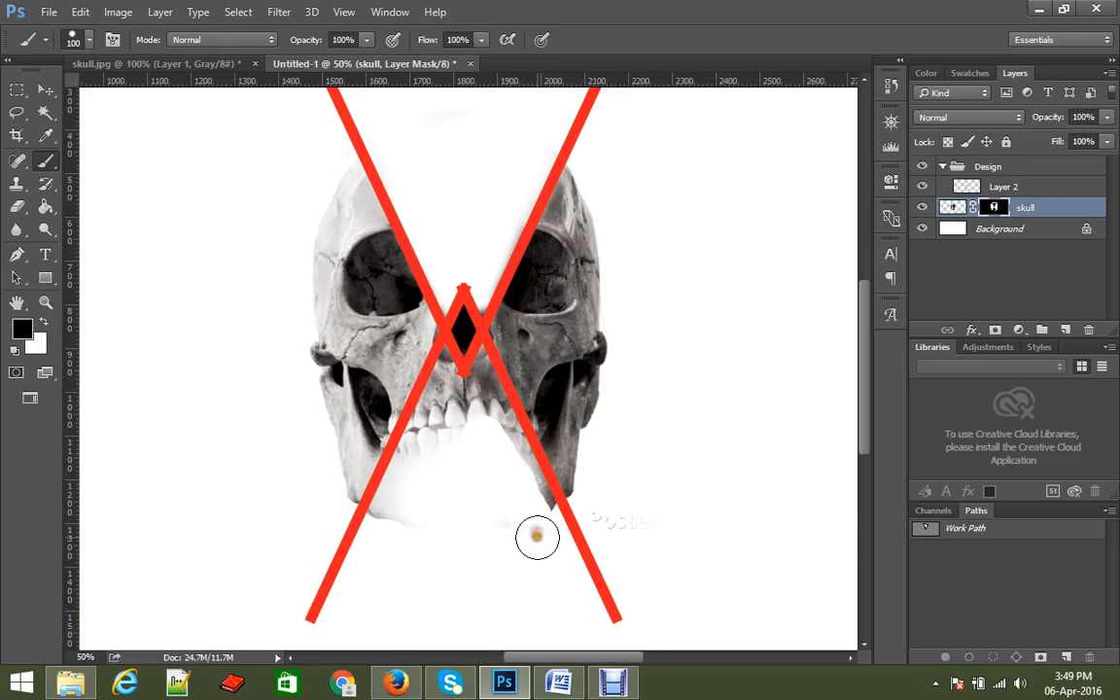
left_click(520, 483, "ctrl")
left_click(573, 516, "ctrl")
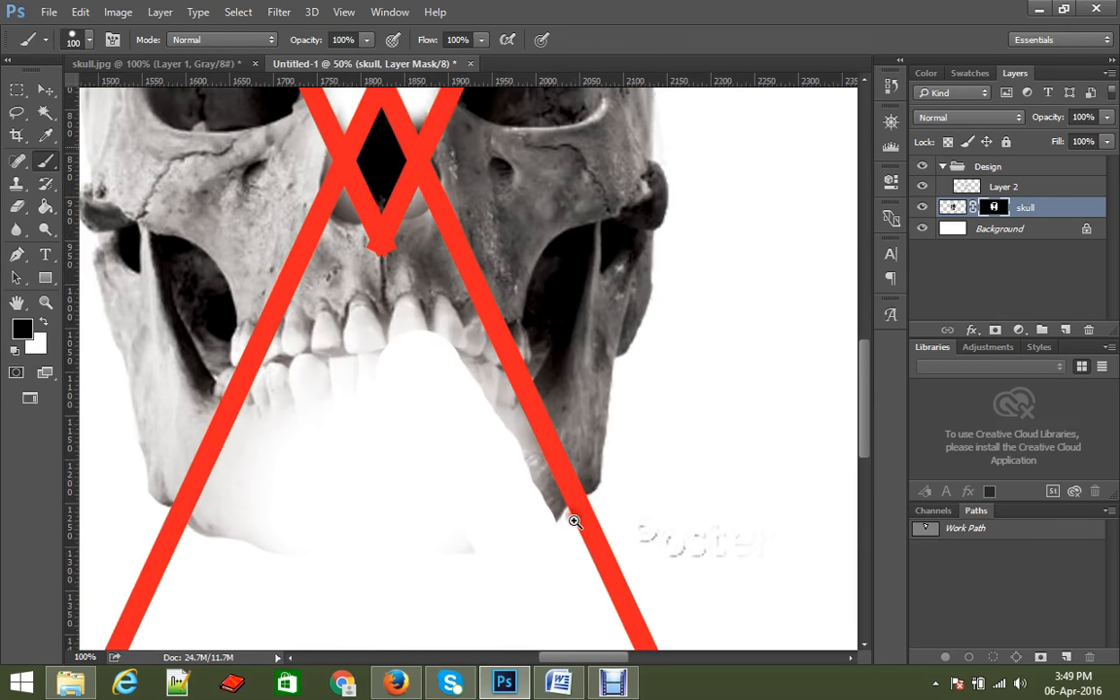
left_click_drag(540, 533, 446, 336)
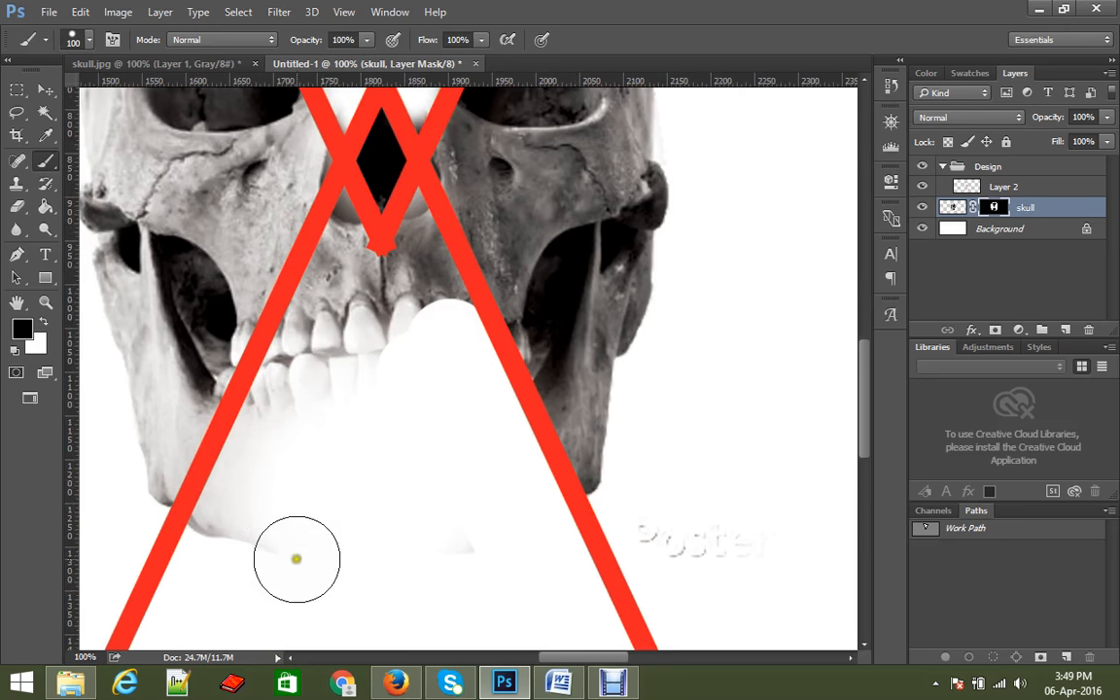
mouse_move(295, 560)
left_mouse_down()
mouse_move(242, 522)
mouse_move(226, 529)
left_mouse_up()
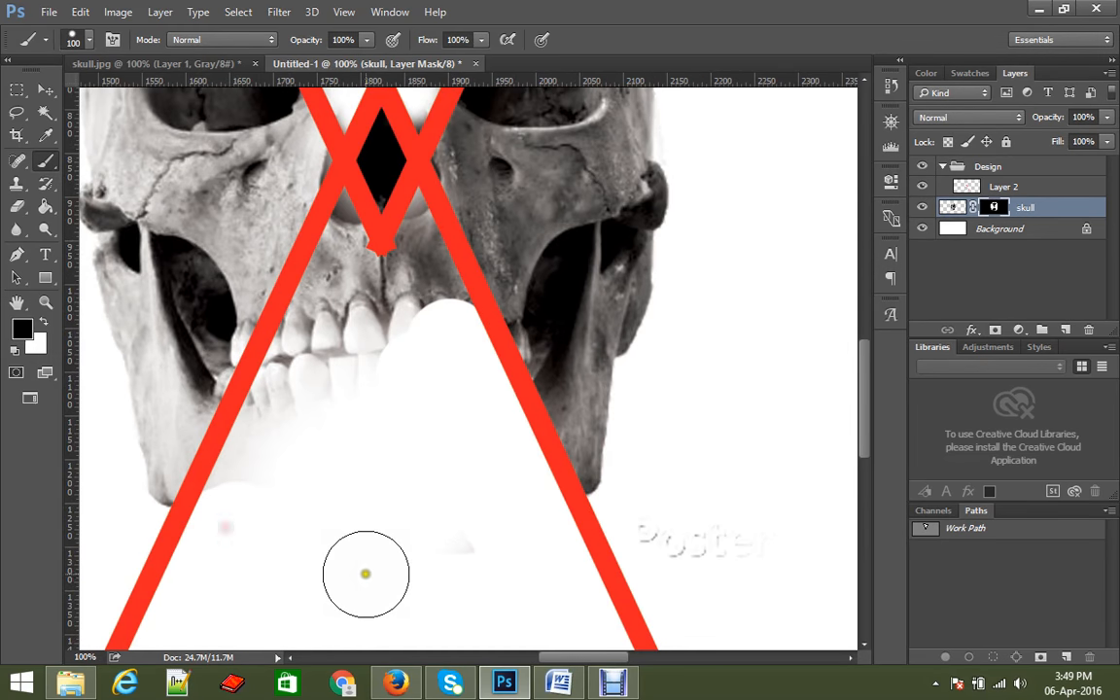
left_click(613, 684)
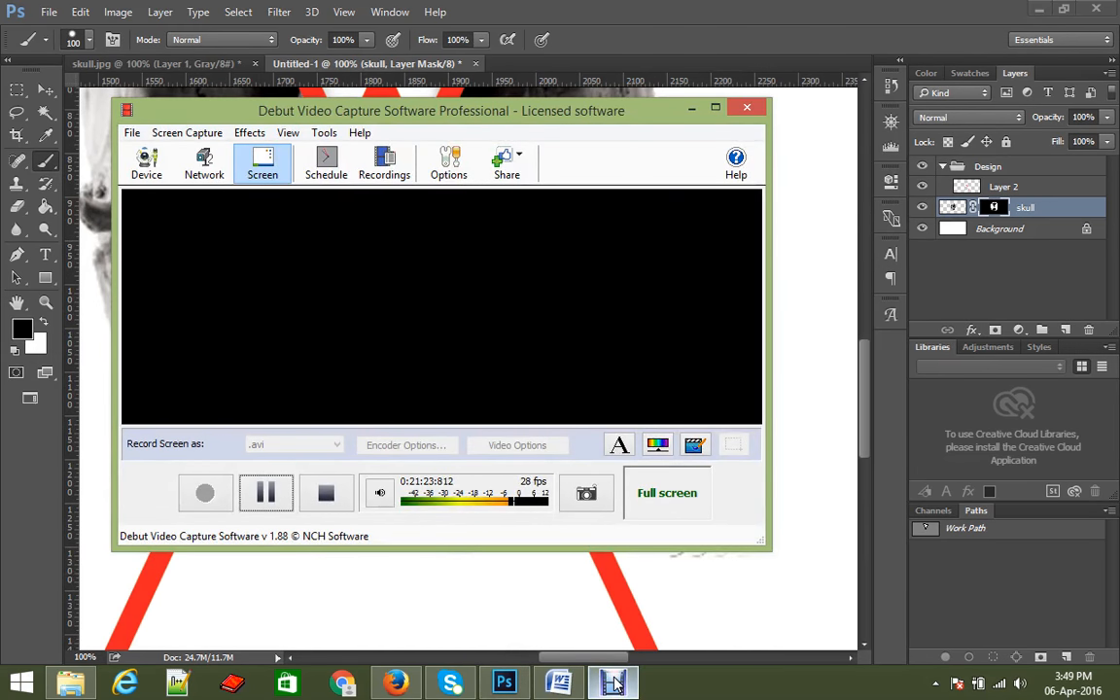
left_click(612, 683)
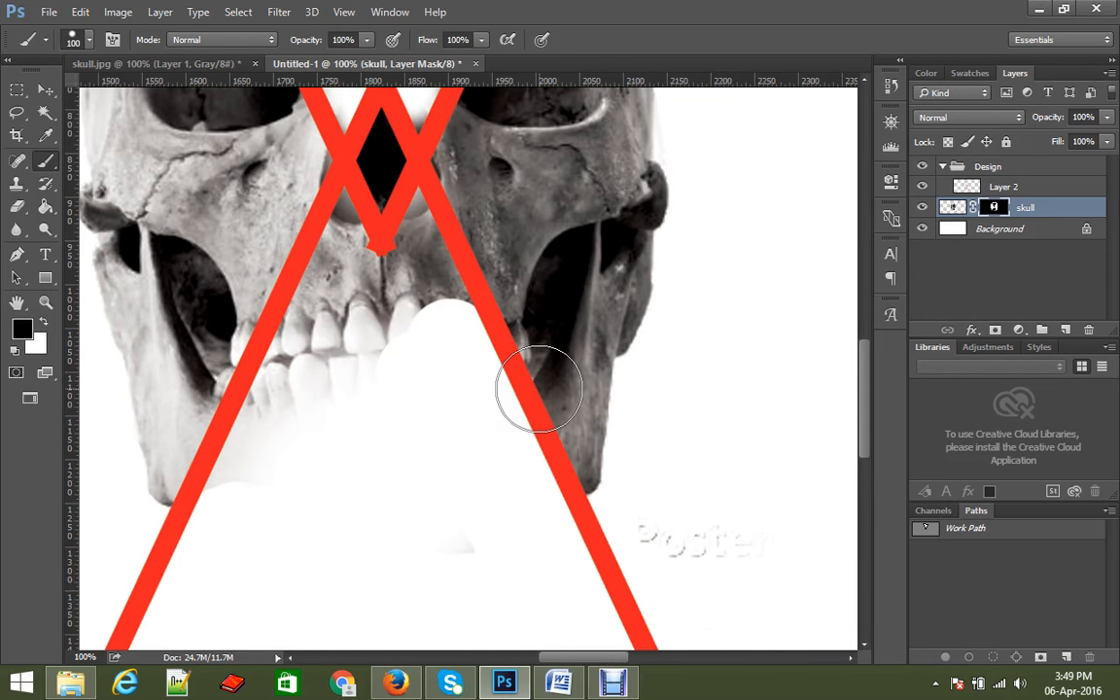
Brush black to hide the upper teeth, and use size 40 to clear the bone up to the bars and around the diamond's lower tip.
mouse_move(307, 420)
left_mouse_down()
mouse_move(280, 438)
mouse_move(245, 500)
mouse_move(292, 392)
mouse_move(367, 322)
mouse_move(425, 318)
left_mouse_up()
key("bracketleft")
key("bracketleft")
key("bracketleft")
key("bracketleft")
key("bracketleft")
key("bracketleft")
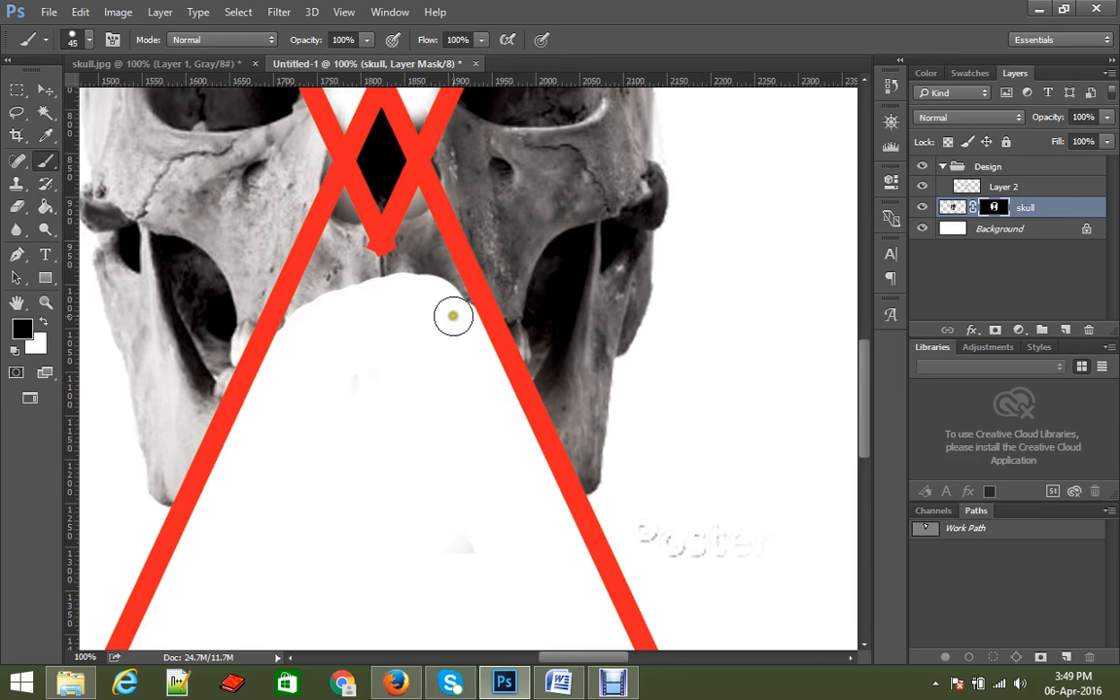
left_click(468, 307)
mouse_move(467, 306)
left_mouse_down()
mouse_move(428, 219)
mouse_move(415, 214)
mouse_move(424, 274)
mouse_move(415, 235)
mouse_move(408, 260)
mouse_move(420, 217)
mouse_move(407, 253)
mouse_move(307, 312)
mouse_move(290, 339)
mouse_move(328, 248)
mouse_move(360, 257)
mouse_move(342, 217)
mouse_move(337, 232)
mouse_move(341, 204)
left_mouse_up()
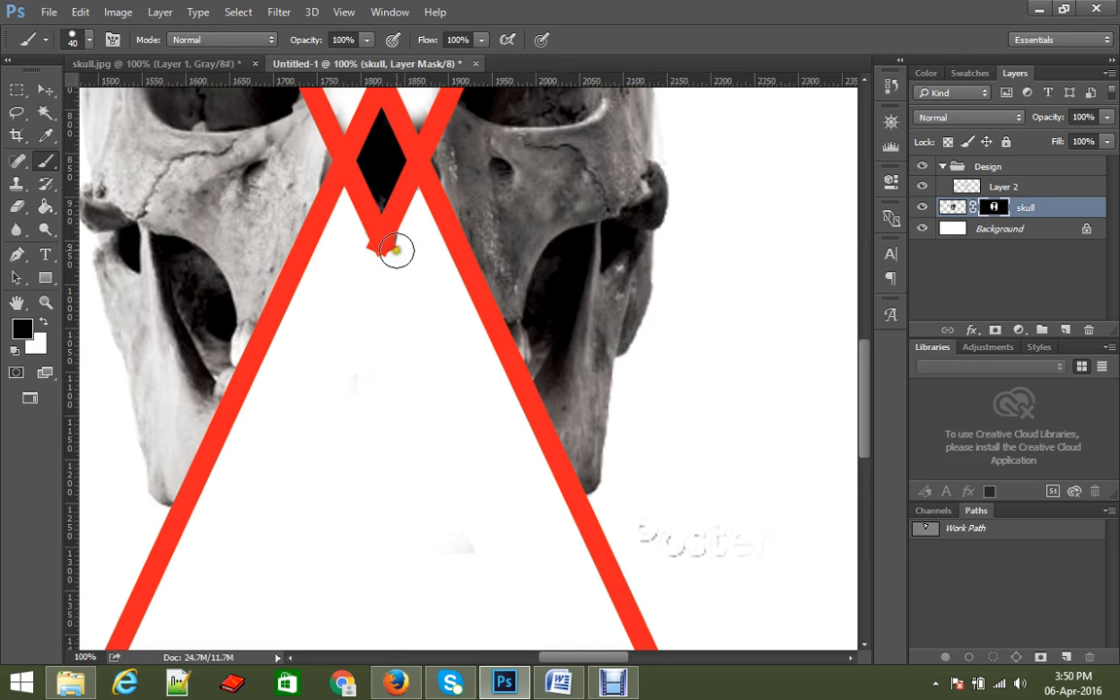
left_click_drag(394, 253, 384, 254)
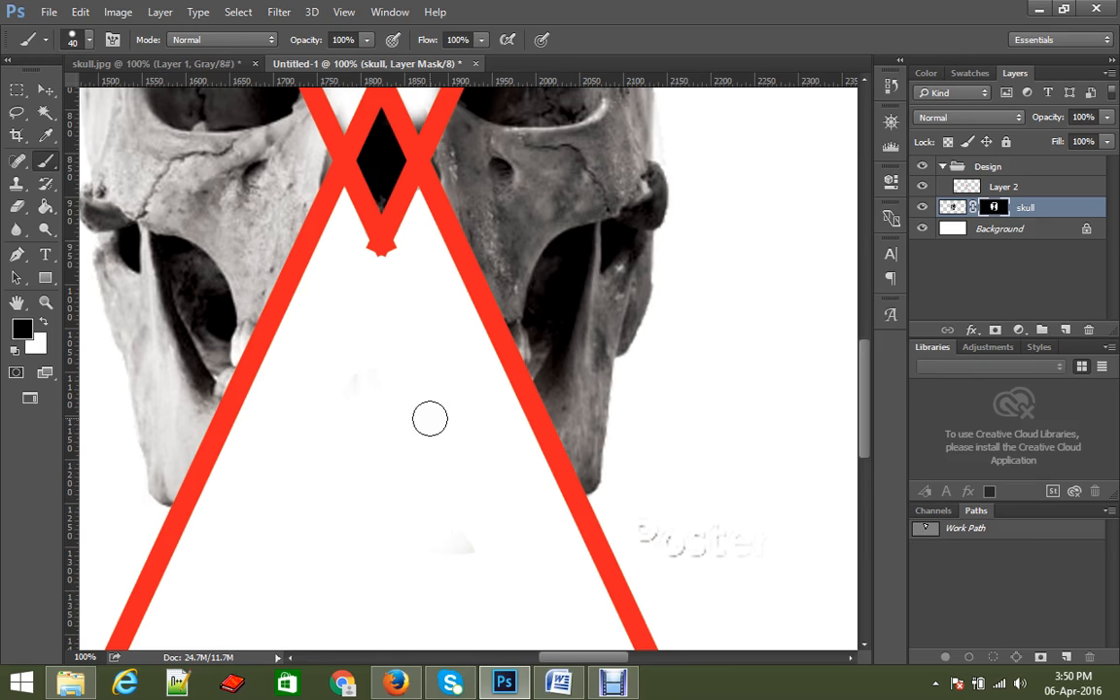
Draw a 550 × 550 px black circle with the Ellipse tool, centred between the upper arms of the crossed bars.
key("ctrl+minus")
key("ctrl+minus")
key("ctrl+minus")
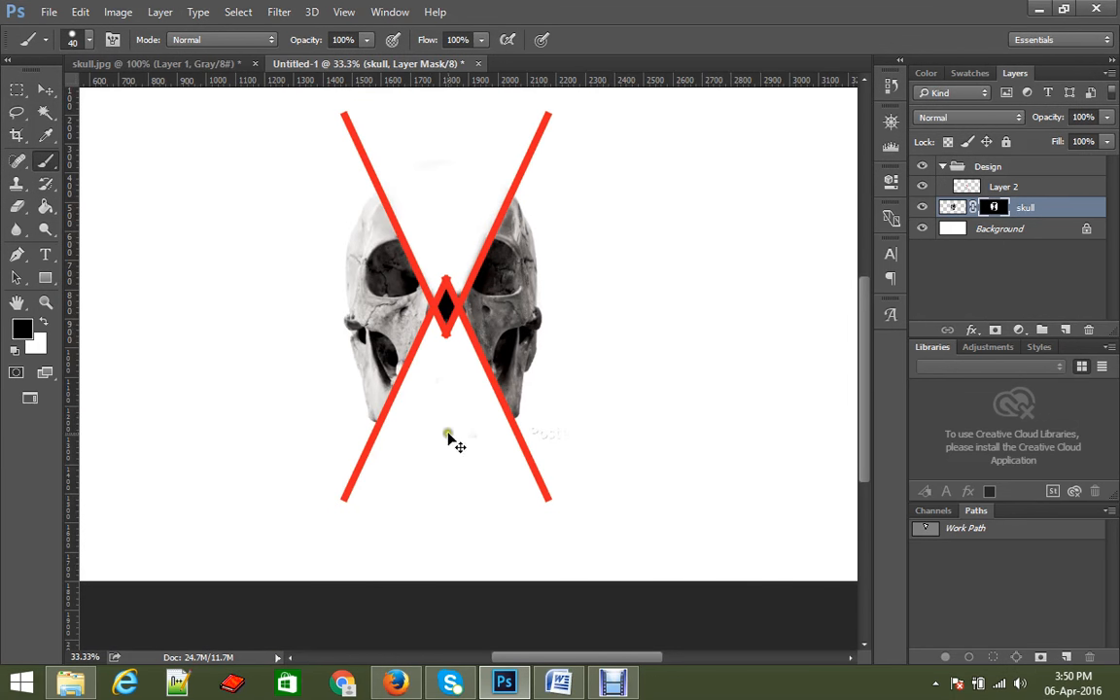
scroll(481, 350, "up", 1)
left_click_drag(446, 232, 442, 407)
left_click(490, 379, "ctrl")
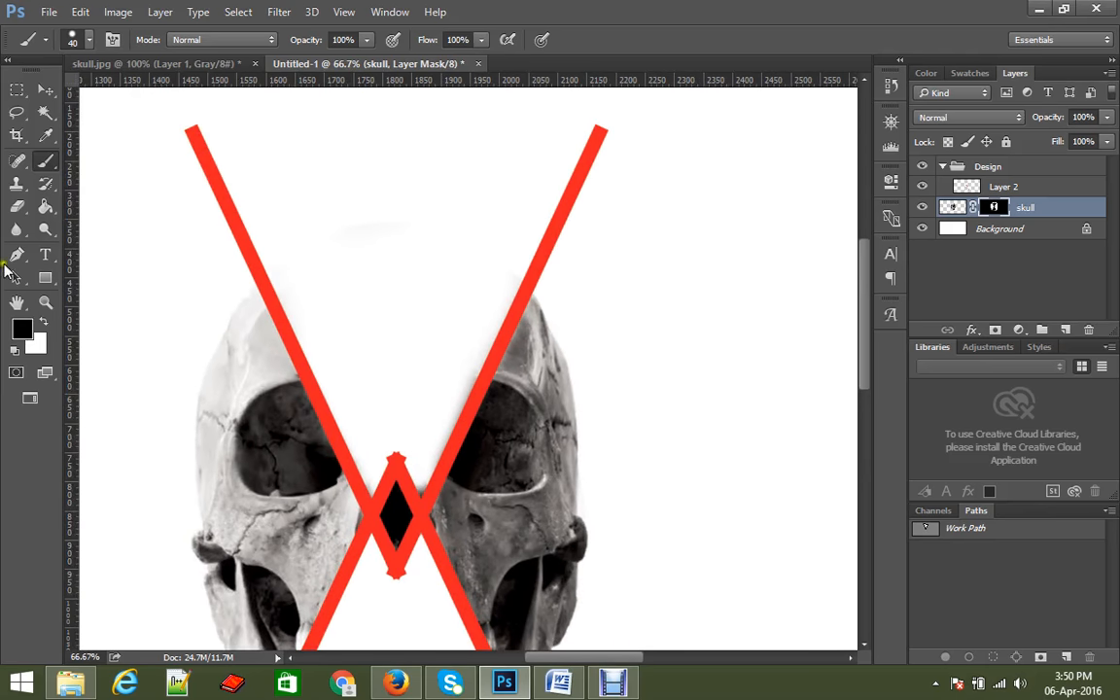
left_click_drag(44, 277, 130, 312)
left_click(121, 308)
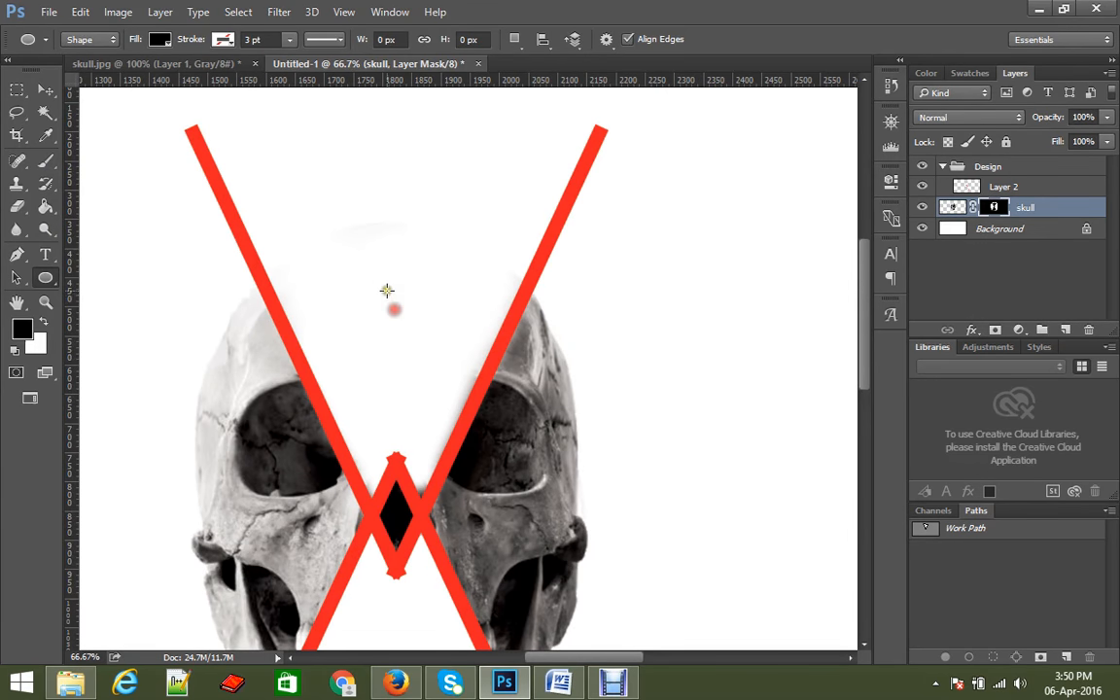
left_click_drag(387, 290, 593, 415)
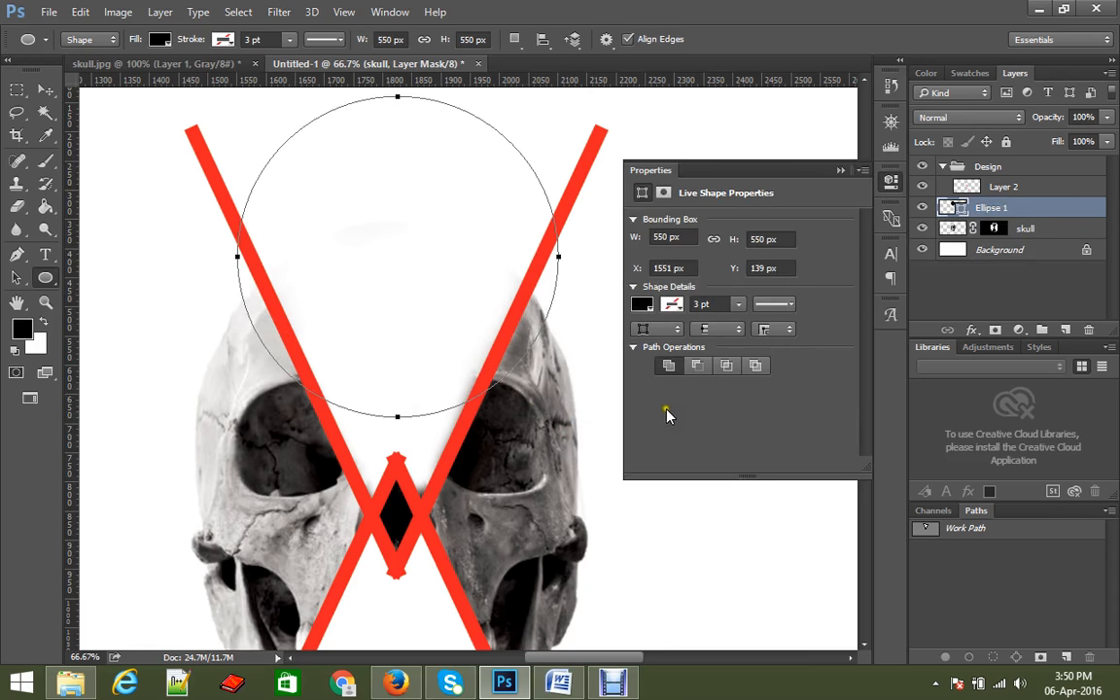
left_click(45, 89)
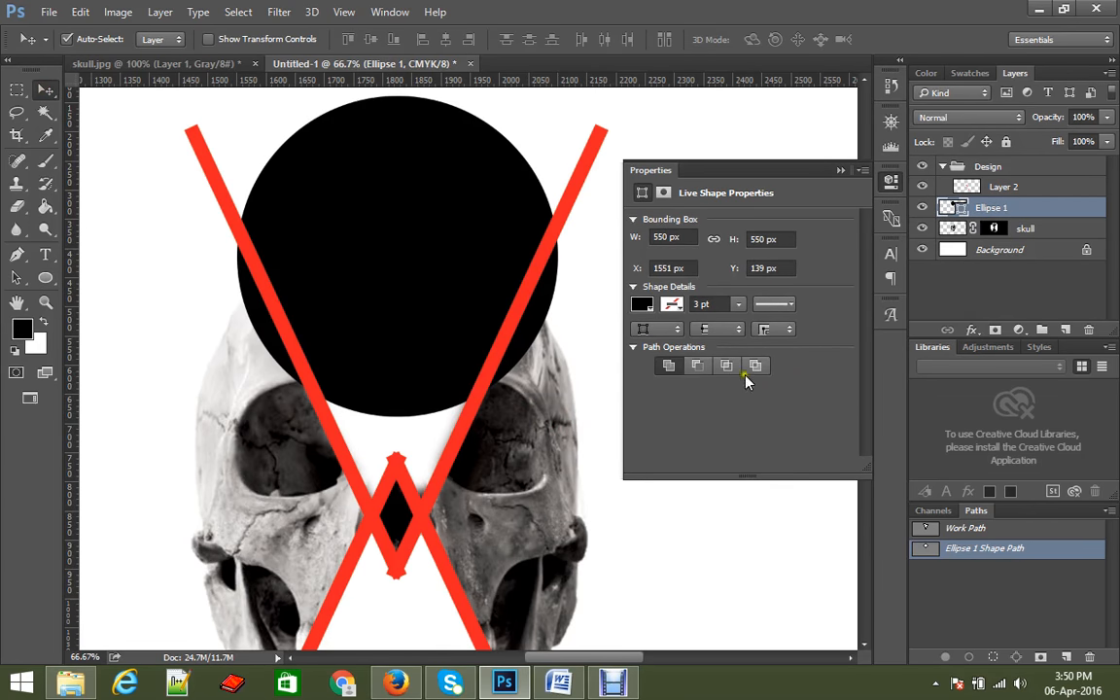
Change the circle's fill to a dark grey swatch.
left_click(641, 304)
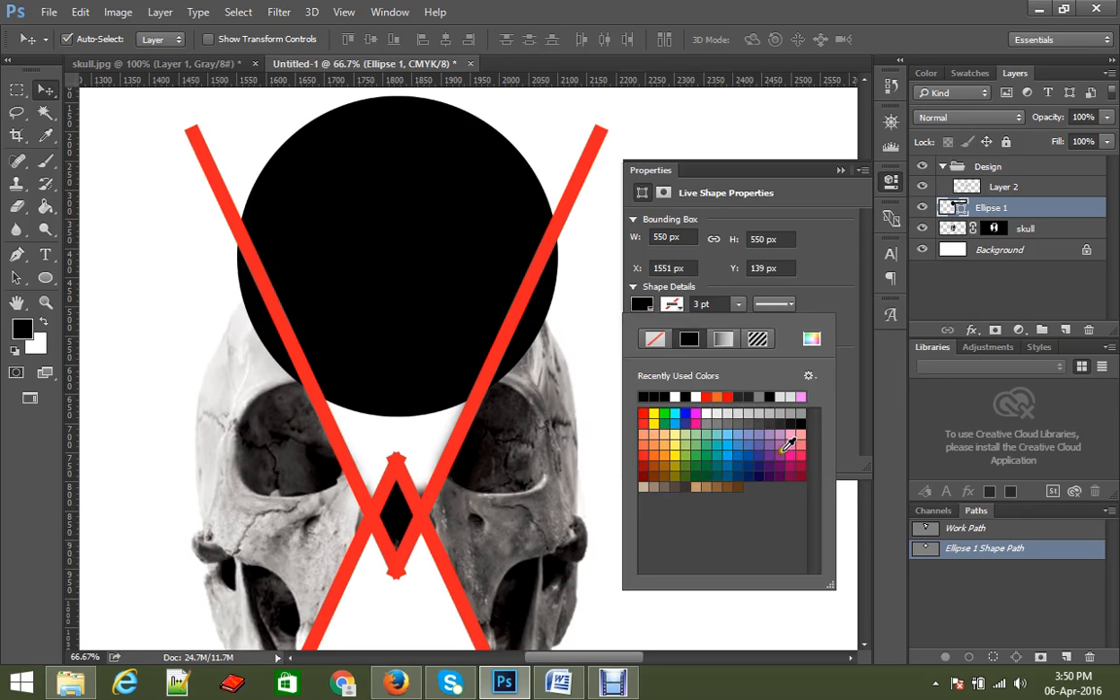
left_click(795, 416)
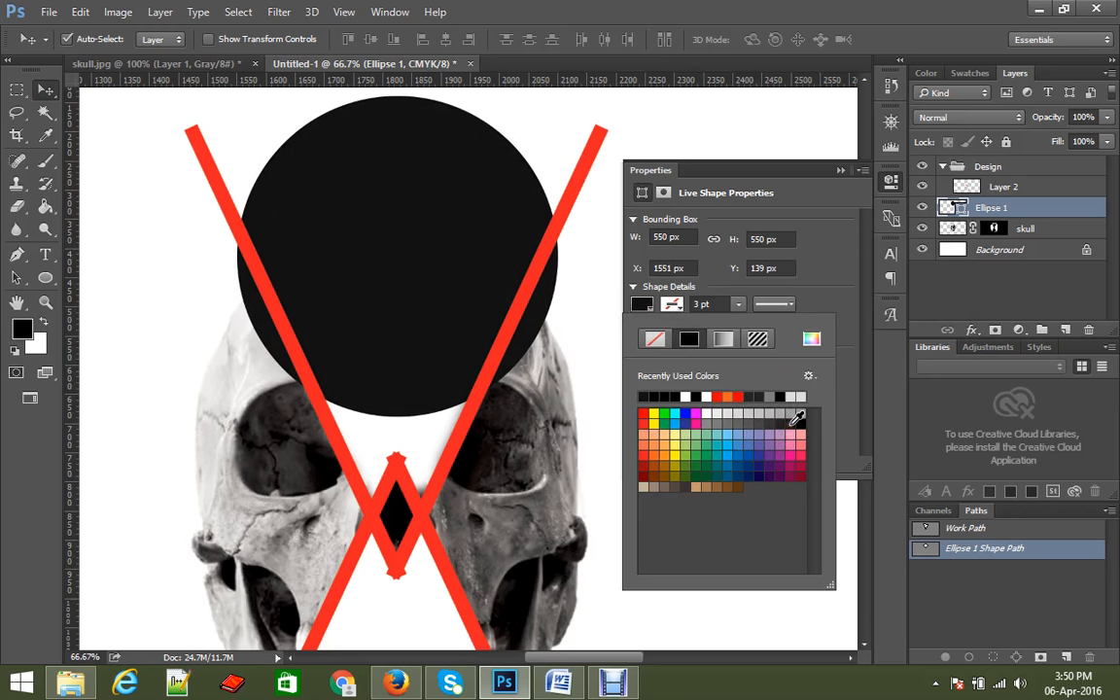
left_click(785, 416)
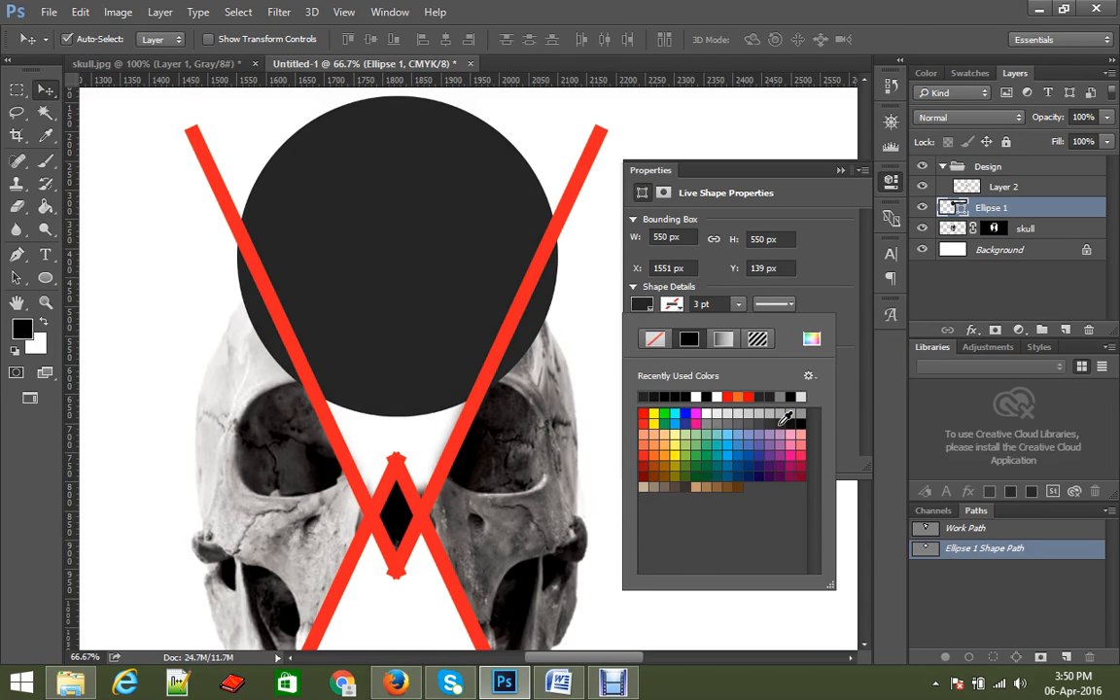
left_click(42, 86)
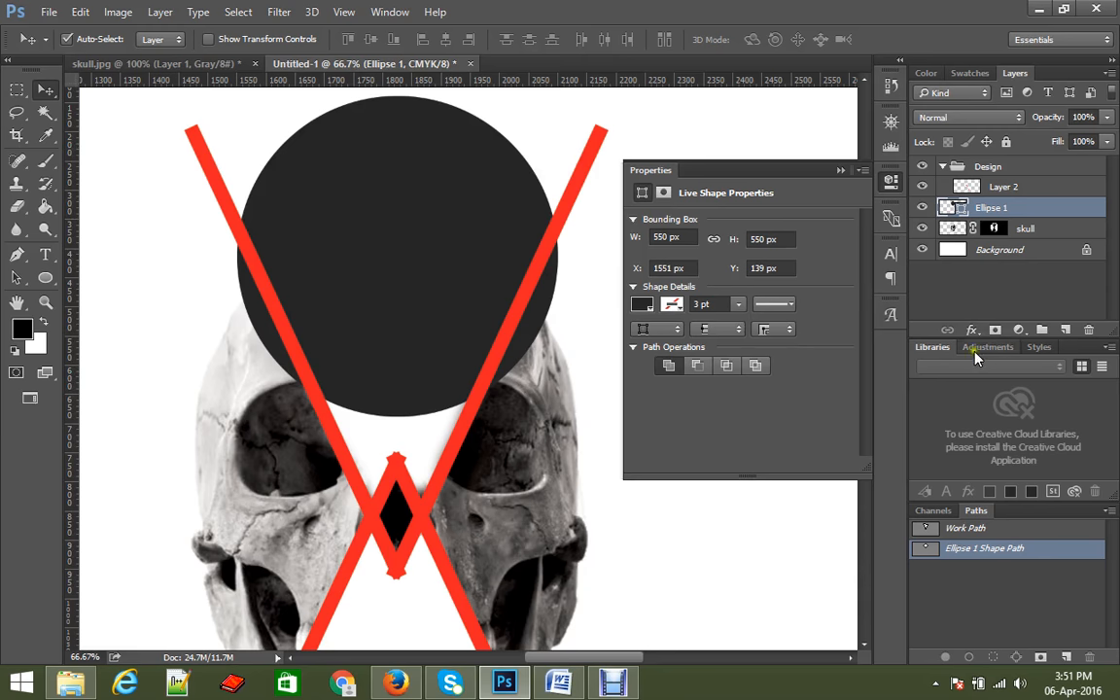
Add the centred 45 px text "Brand Name" on two lines in the blank area beside the skull.
left_click(46, 255)
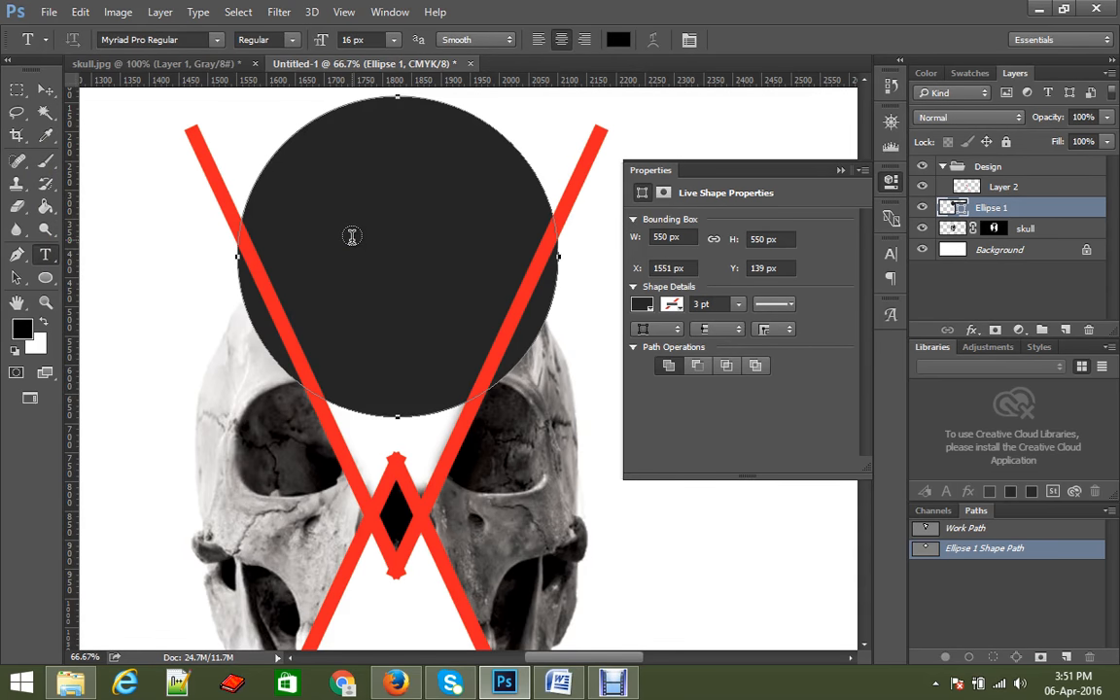
left_click_drag(458, 147, 255, 132)
left_click_drag(402, 352, 352, 275)
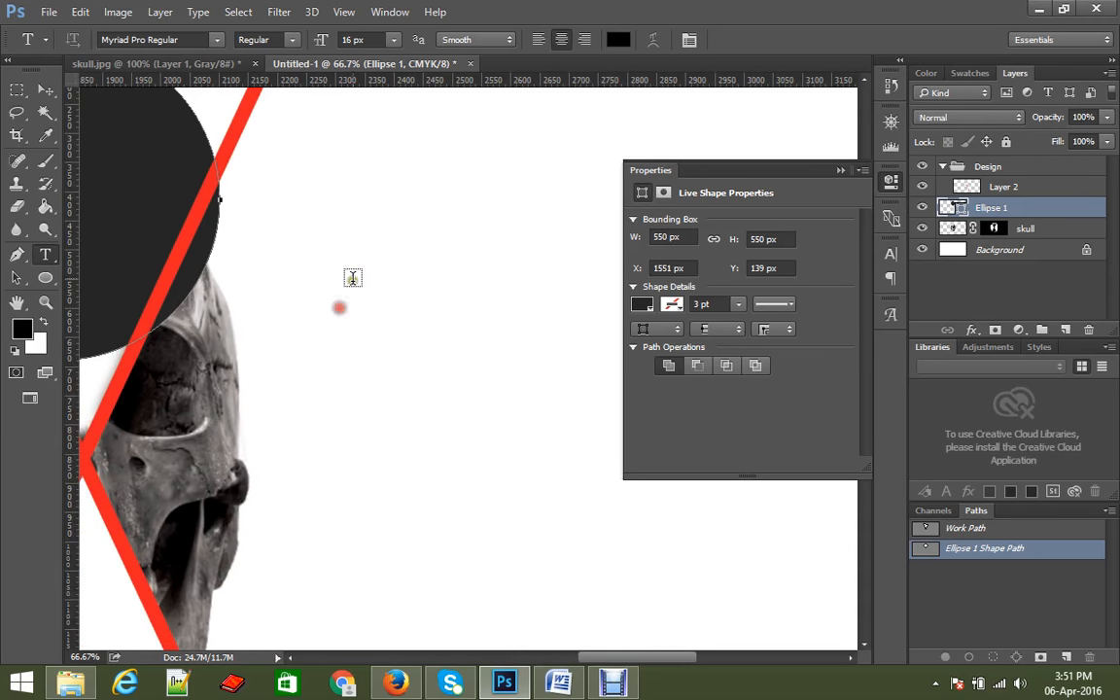
left_click(368, 240)
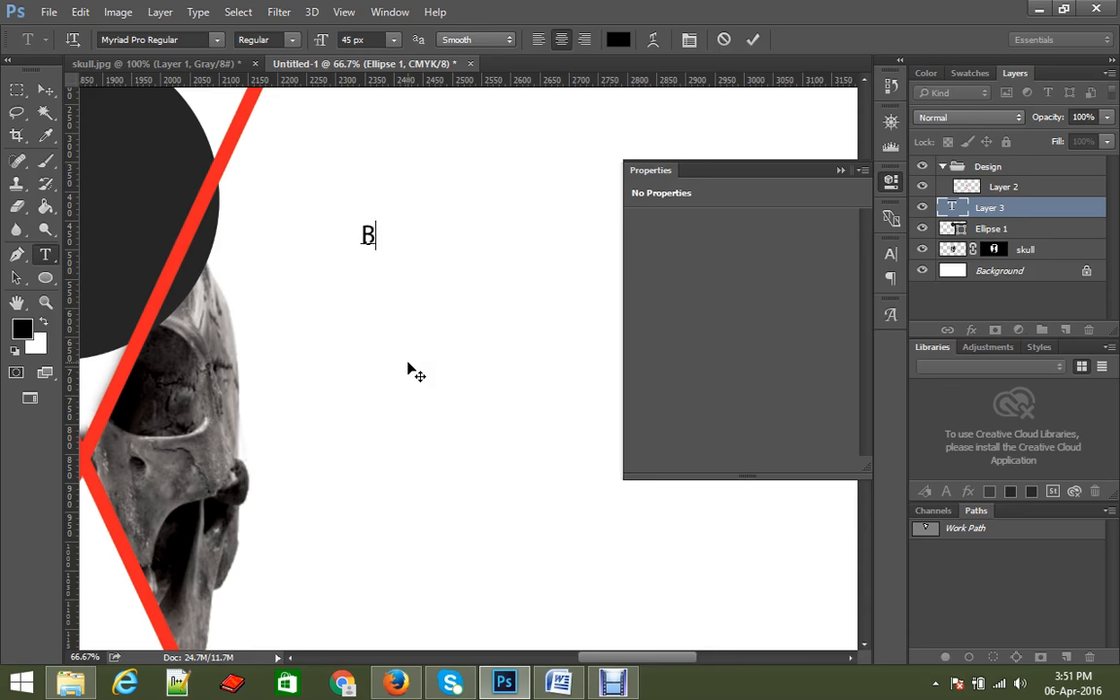
type("rand")
type("Name")
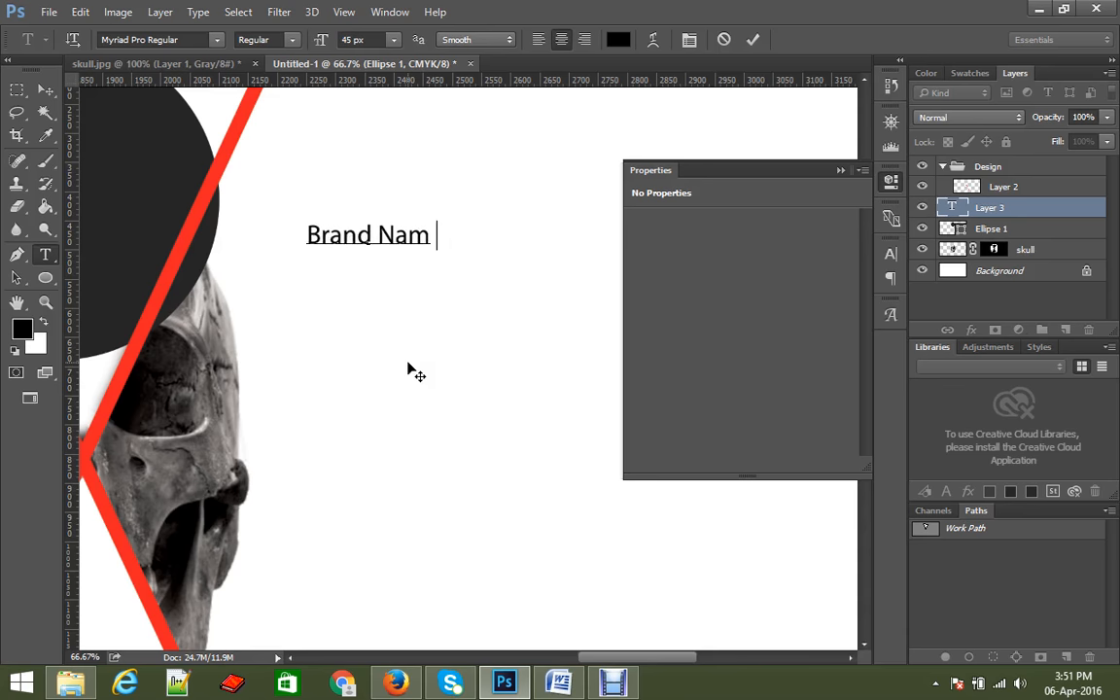
key("BackSpace")
key("BackSpace")
key("BackSpace")
key("BackSpace")
key("BackSpace")
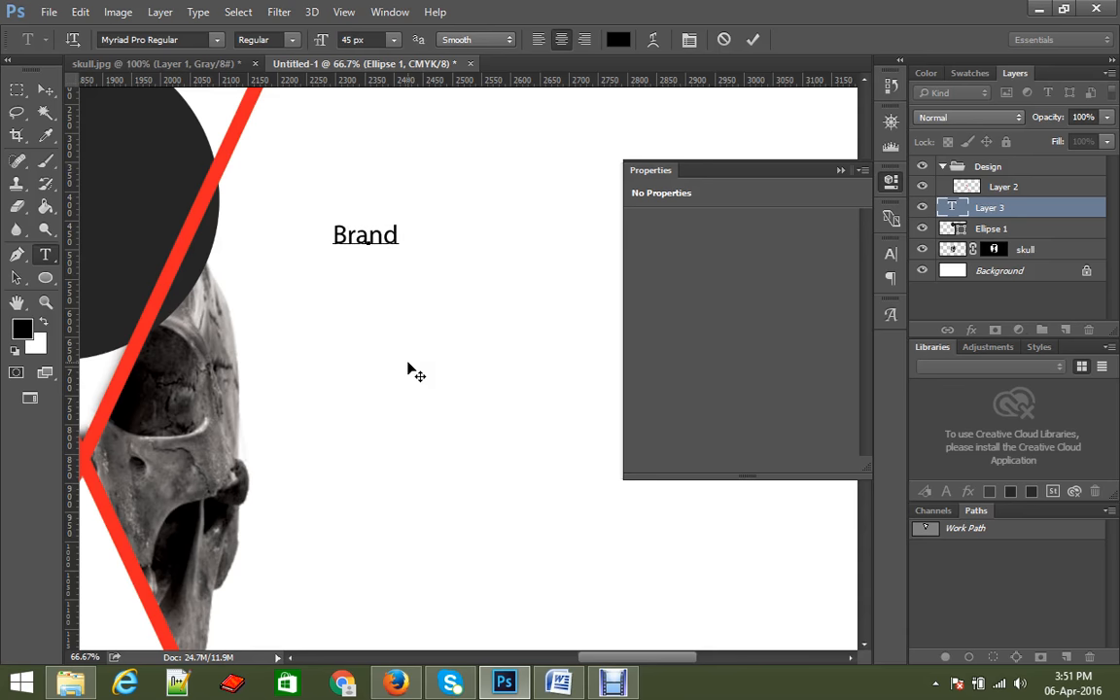
type("Name")
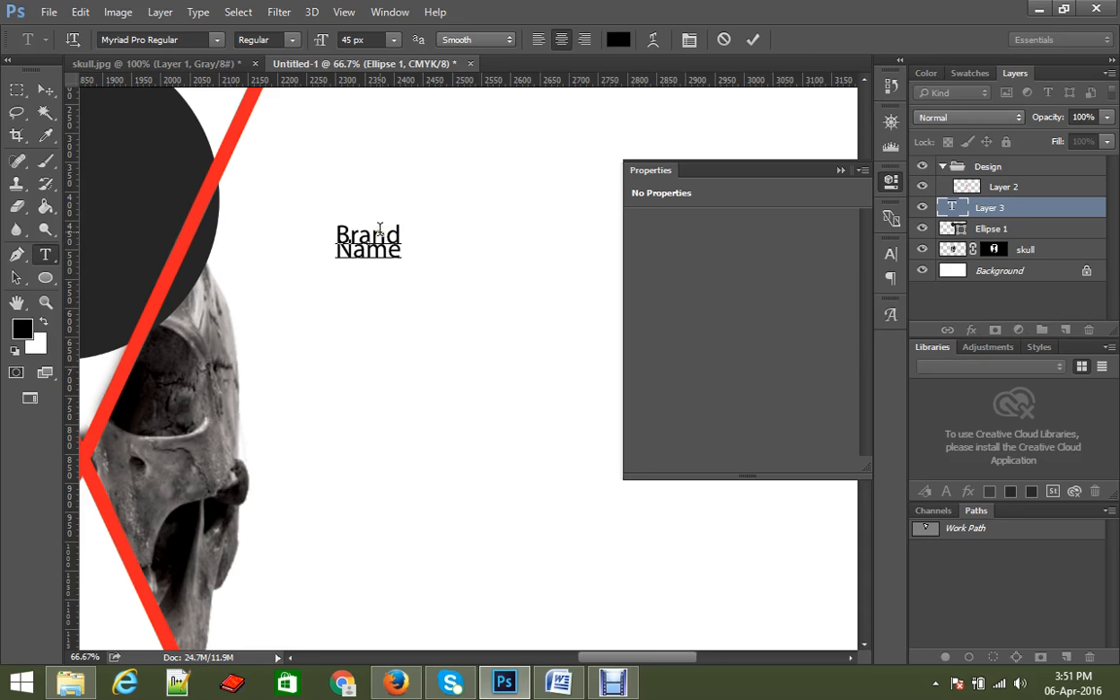
Set the brand-name text to 146 px size, 168 px leading and 225 tracking.
left_click(692, 41)
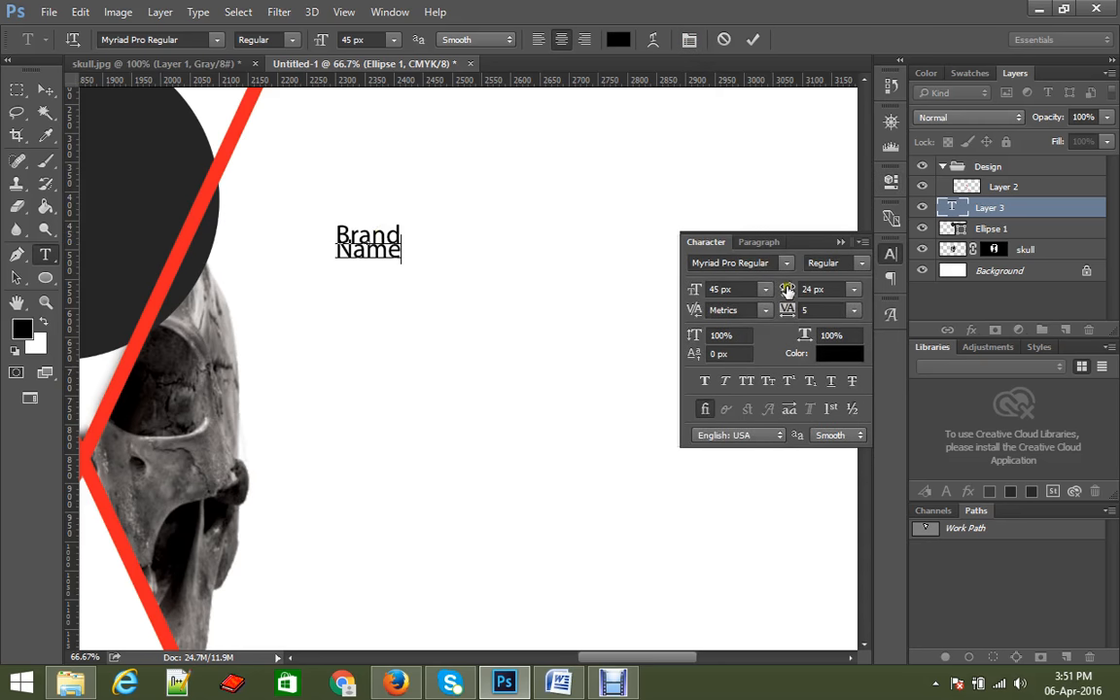
mouse_move(788, 290)
left_mouse_down()
mouse_move(805, 290)
mouse_move(787, 309)
left_mouse_up()
left_click_drag(405, 254, 310, 230)
left_click_drag(785, 309, 812, 310)
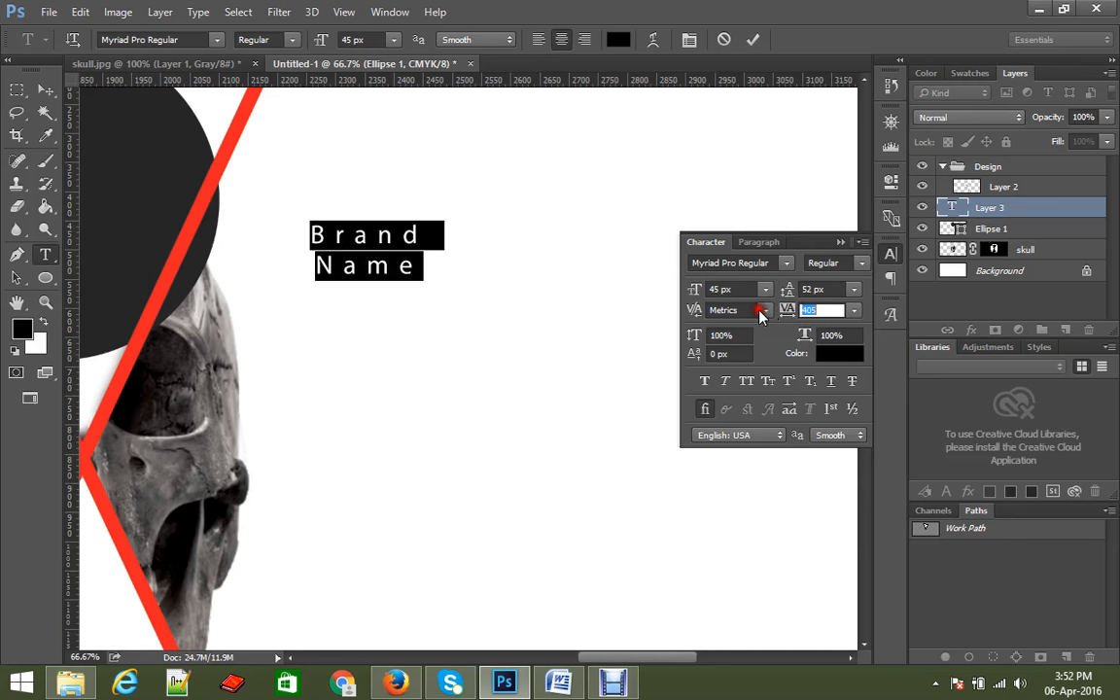
left_click_drag(696, 289, 731, 290)
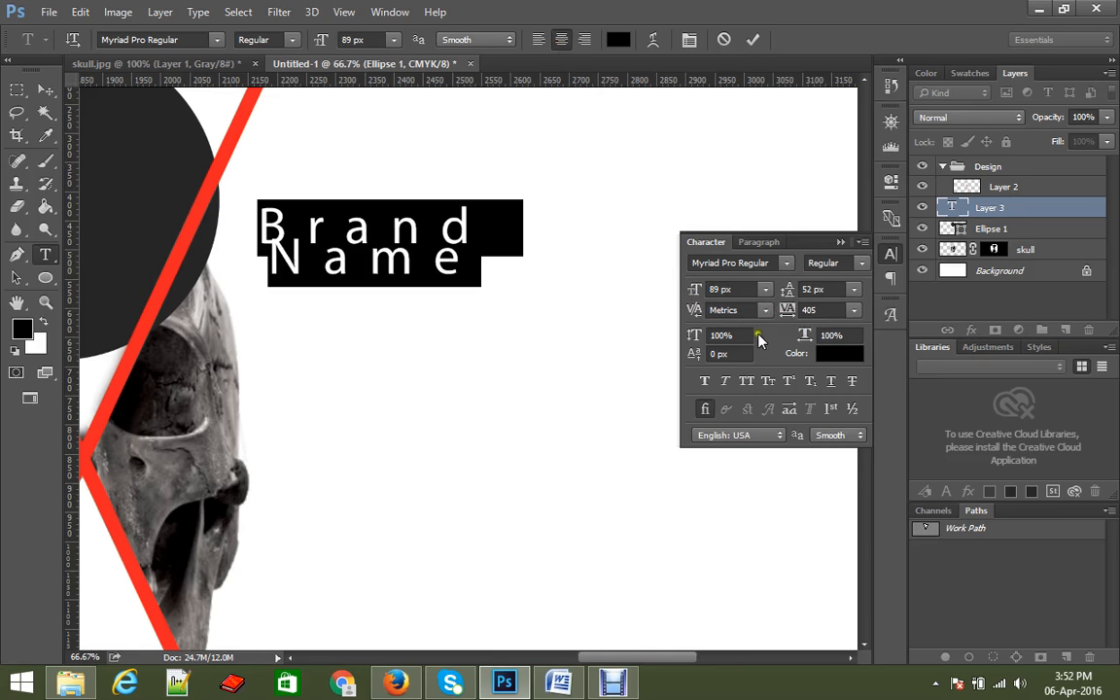
mouse_move(788, 310)
left_mouse_down()
mouse_move(809, 296)
mouse_move(777, 316)
left_mouse_up()
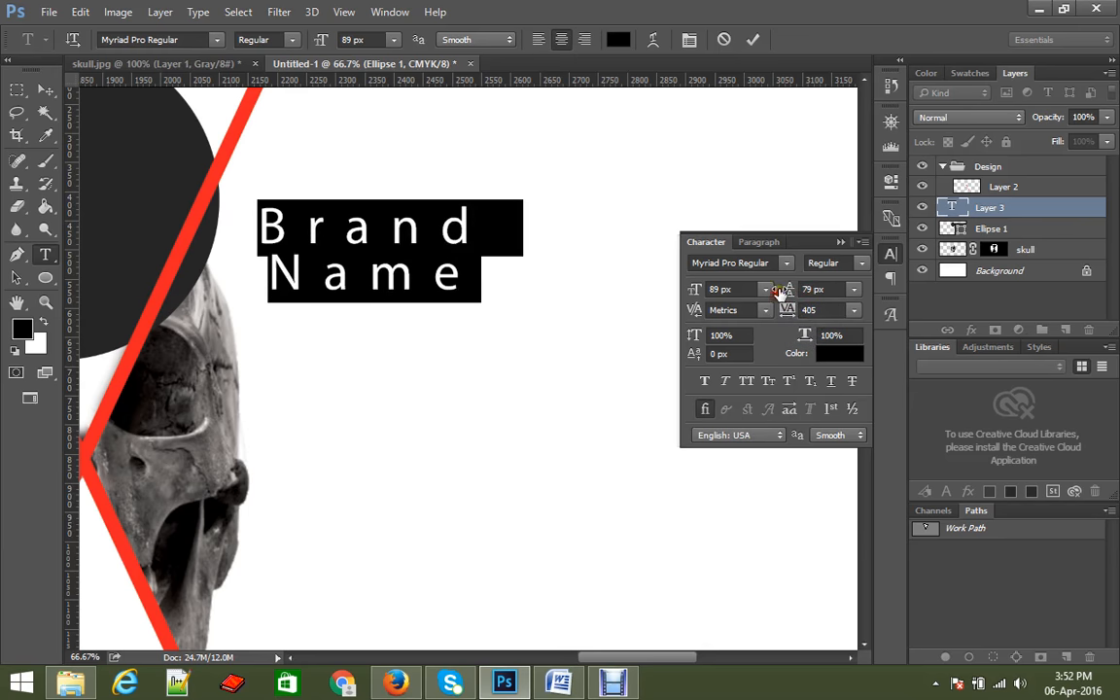
left_click_drag(713, 291, 778, 312)
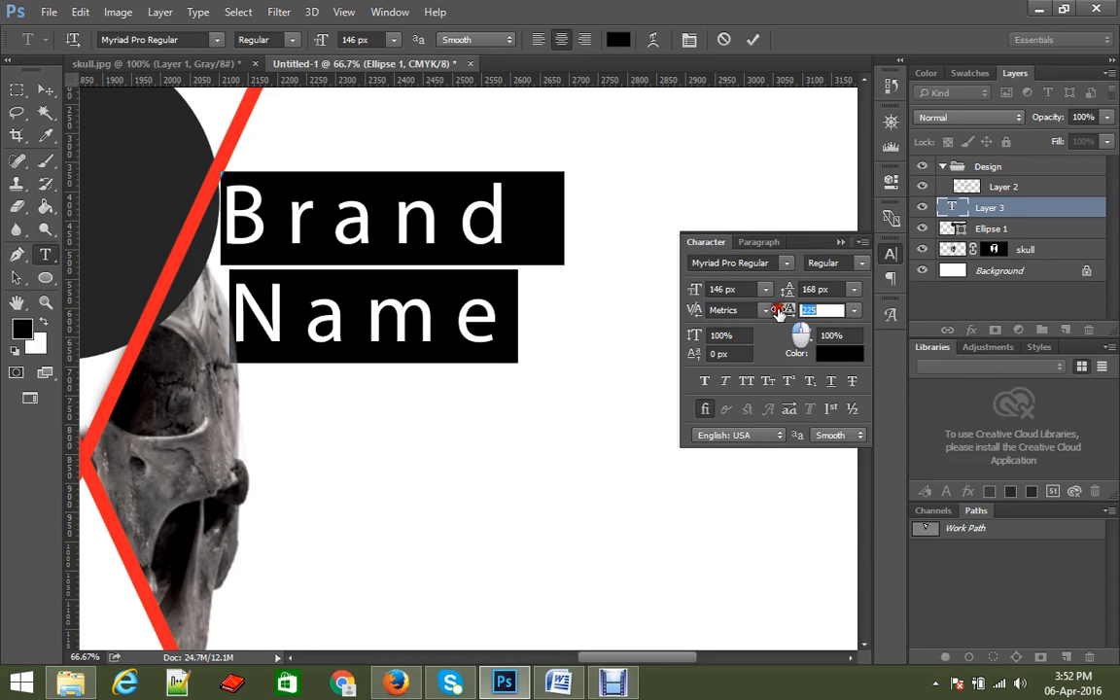
left_click(211, 258)
key("v")
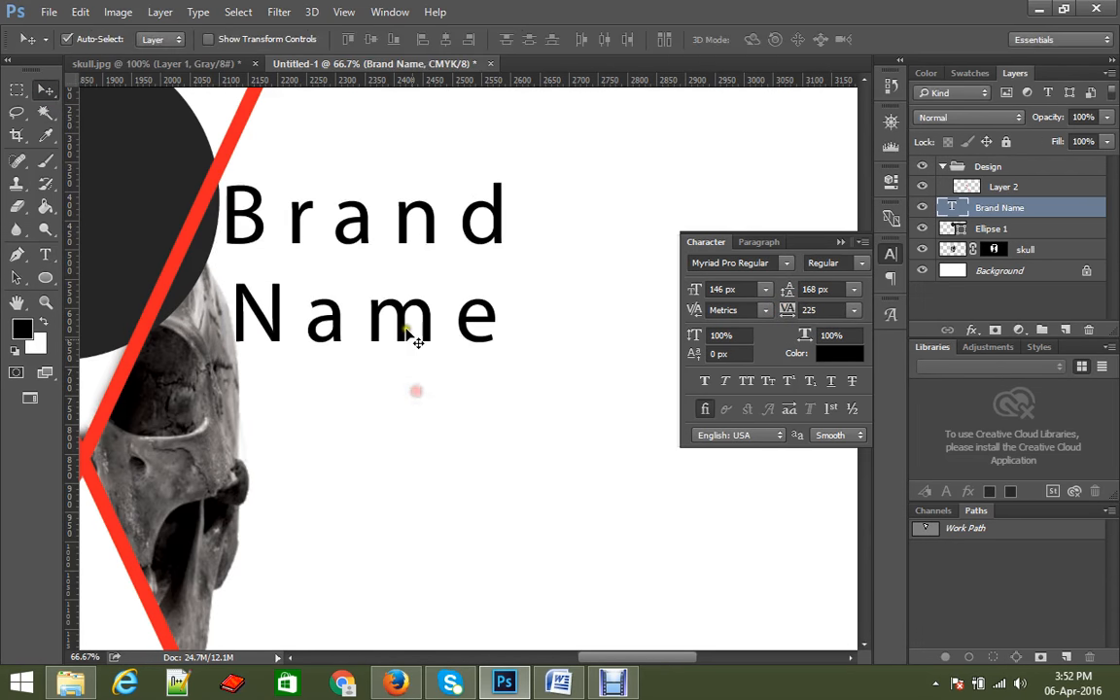
Move the brand-name text from beside the skull onto the middle of the dark circle.
left_click_drag(412, 324, 487, 392)
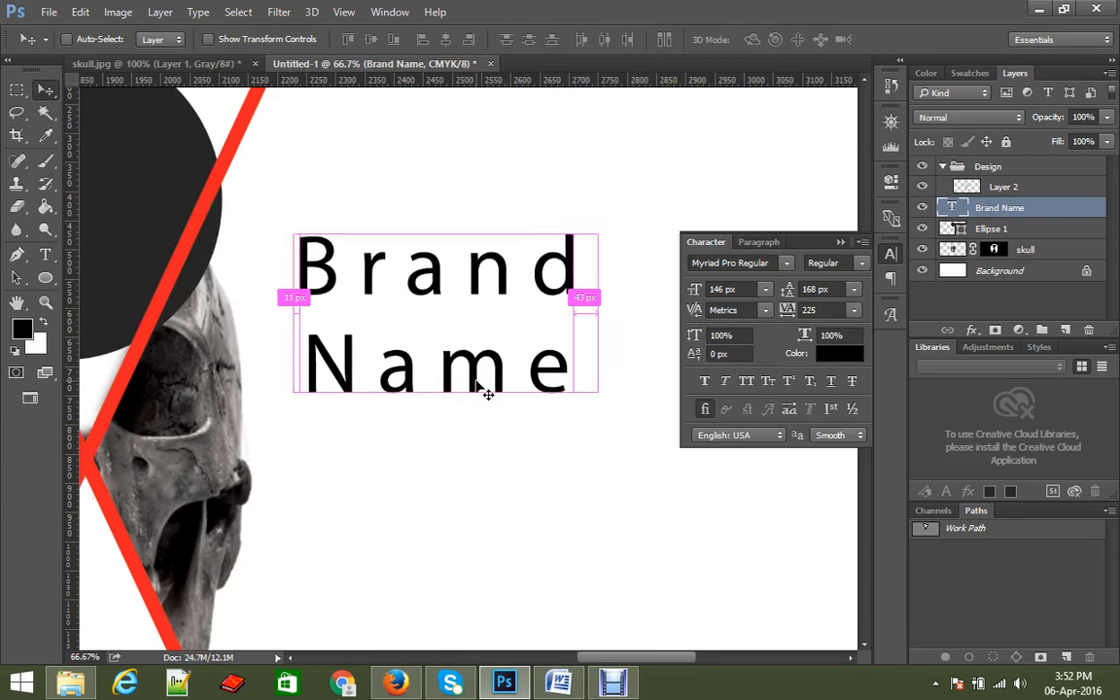
scroll(487, 393, "down", 1)
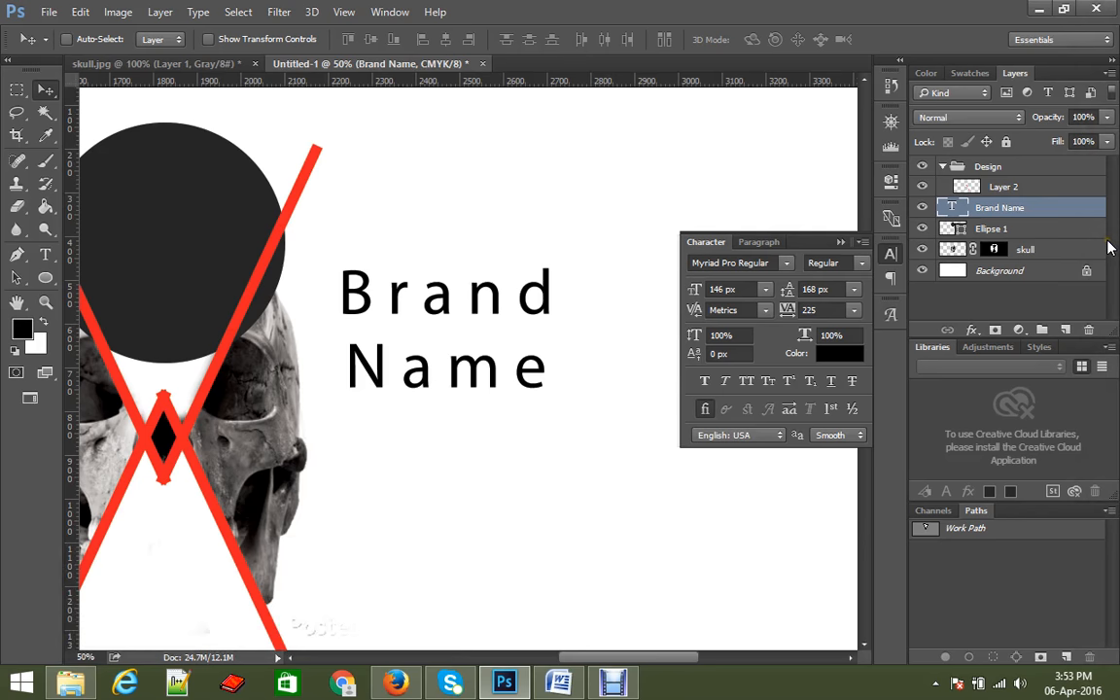
key("ctrl+minus")
left_click_drag(291, 423, 380, 409)
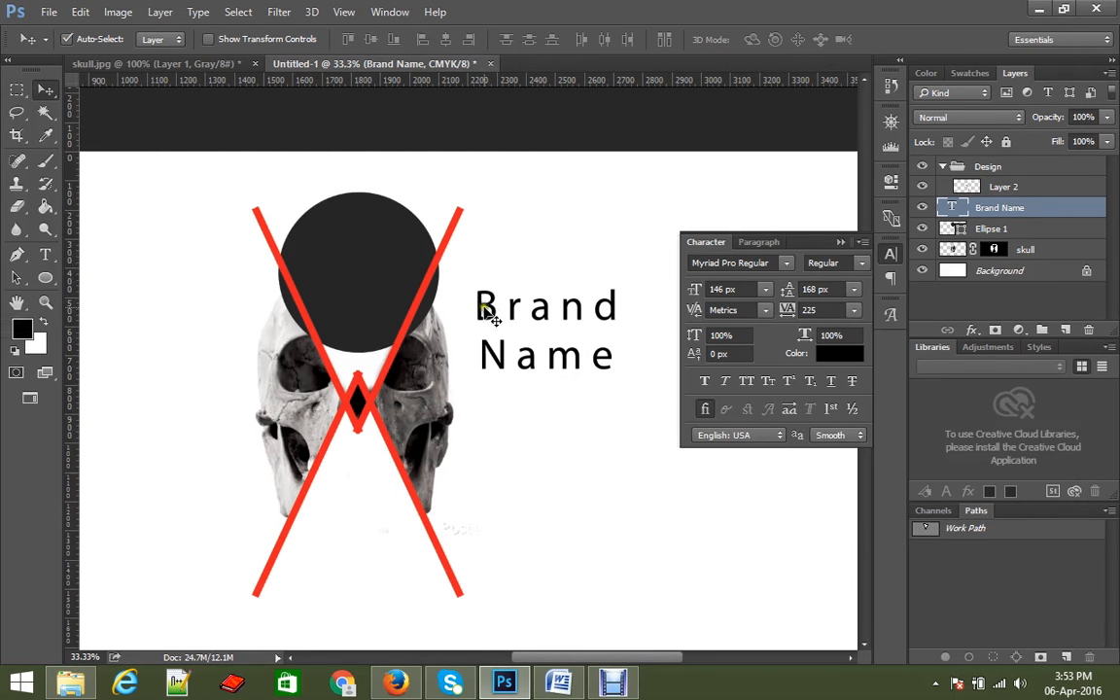
left_click_drag(491, 316, 304, 262)
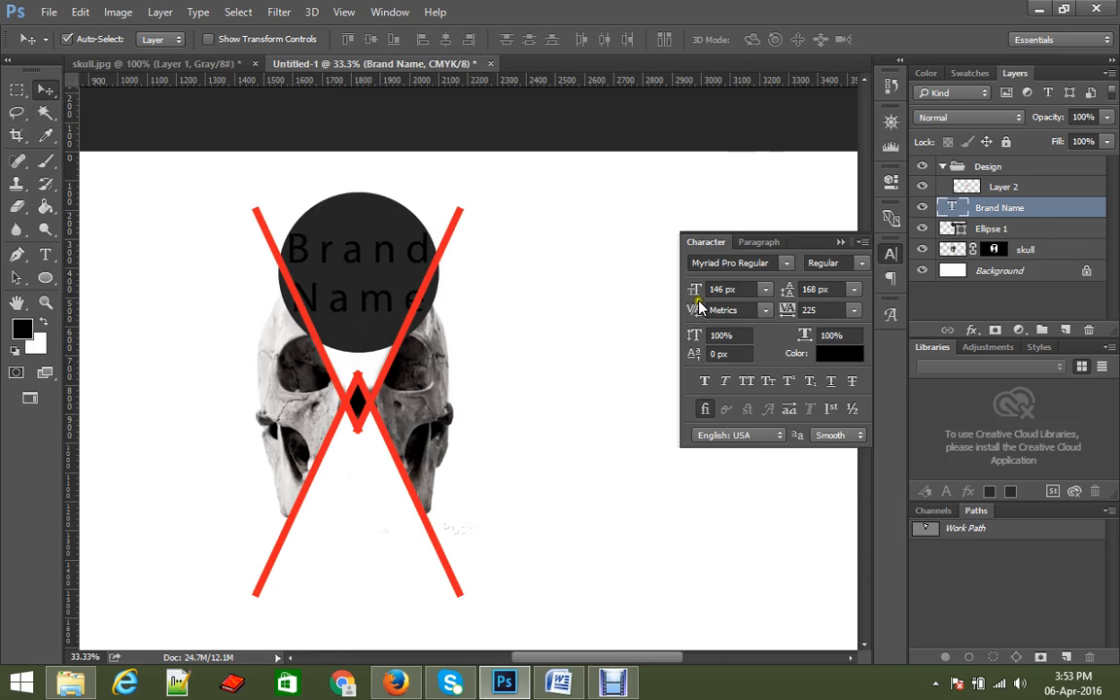
Reduce the brand-name text to 130 px with 126 px leading, and scale it to 86.58% around its centre to fit the circle.
left_click_drag(695, 290, 685, 292)
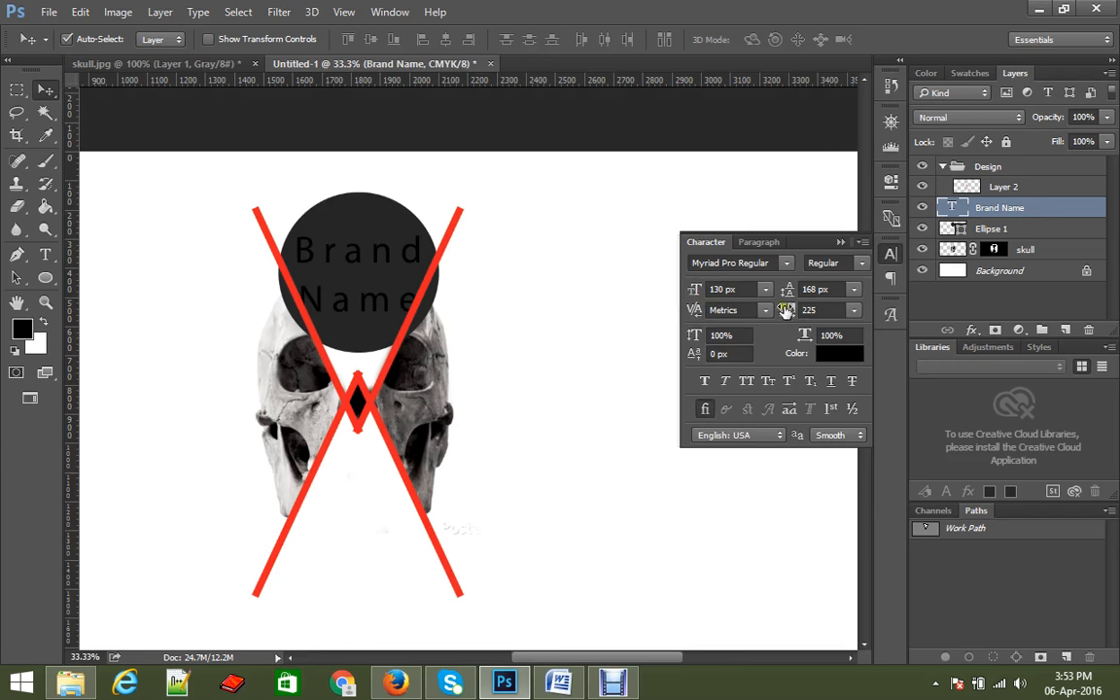
mouse_move(787, 289)
left_mouse_down()
mouse_move(795, 313)
mouse_move(771, 295)
mouse_move(784, 293)
mouse_move(770, 302)
left_mouse_up()
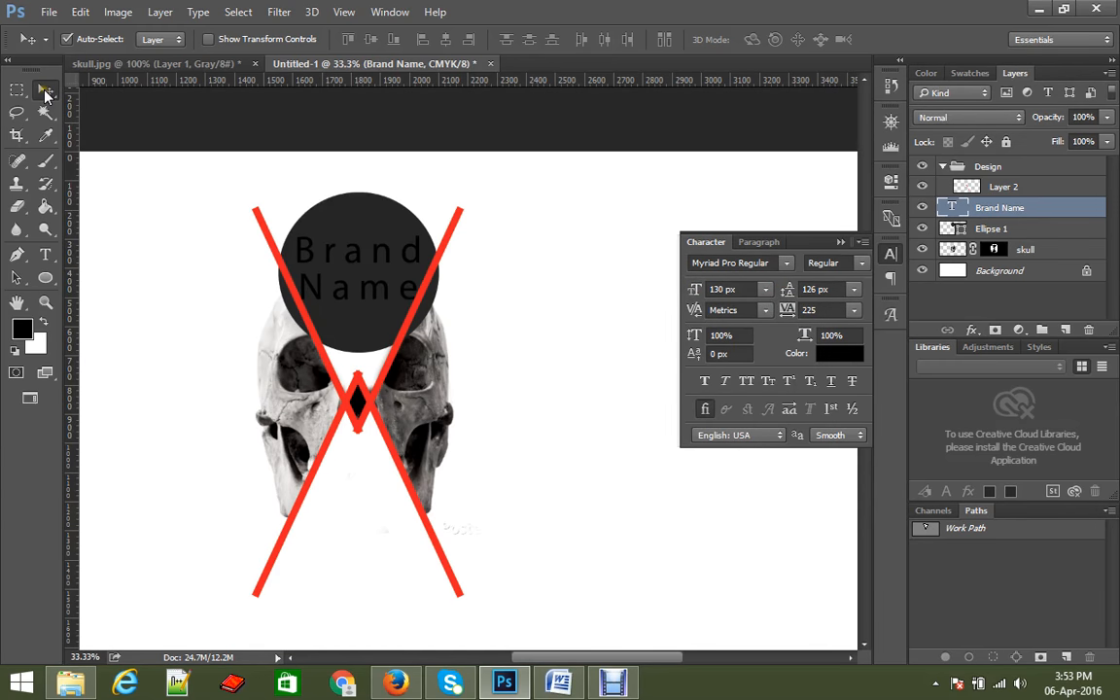
key("ctrl+t")
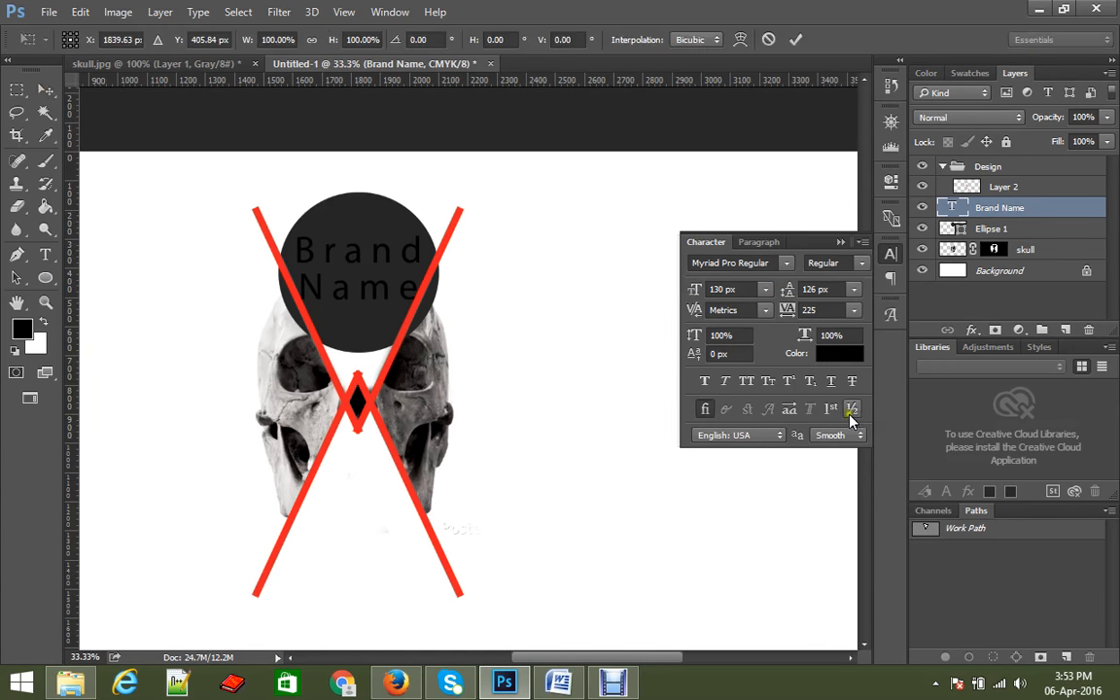
left_click_drag(429, 309, 421, 302)
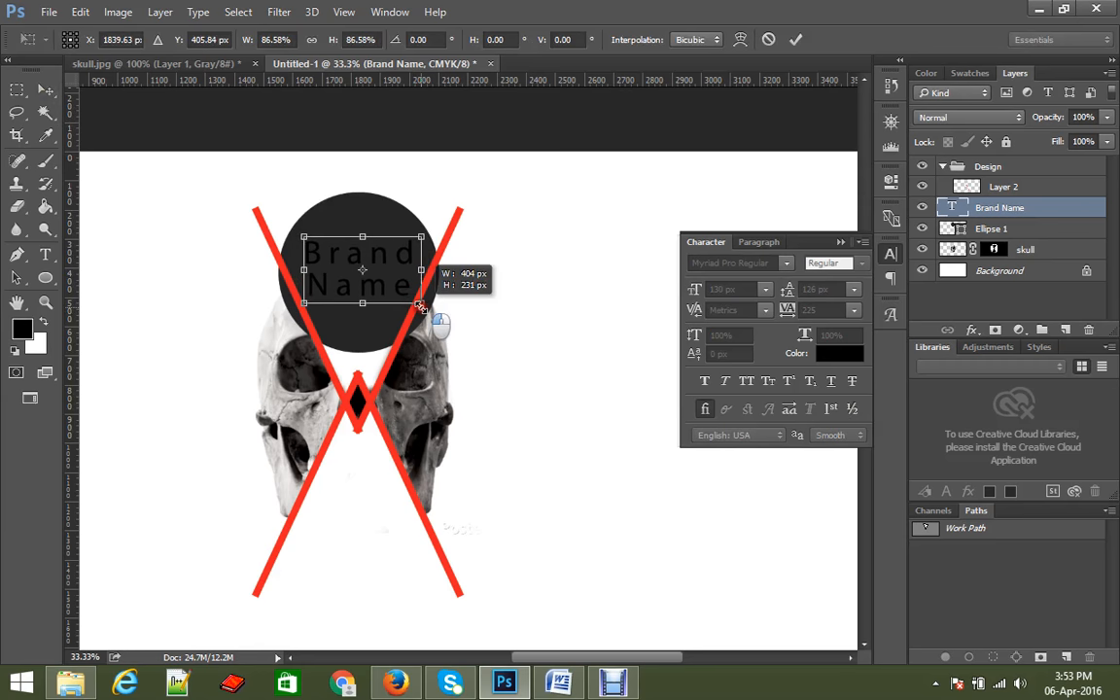
key("Return")
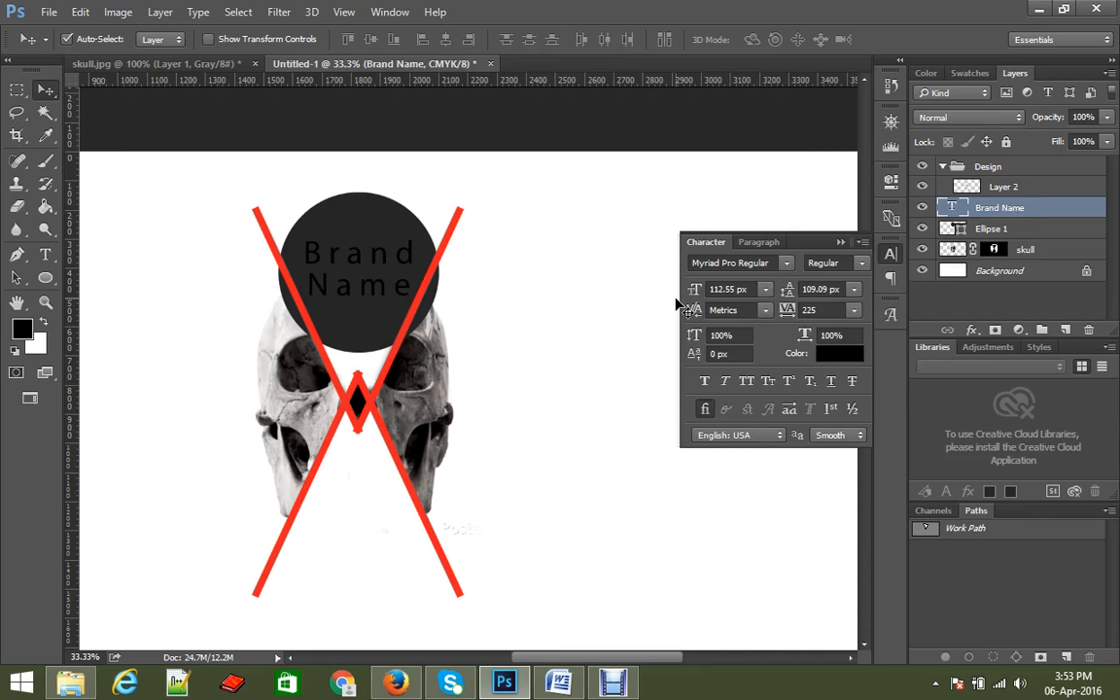
Change the brand-name text colour to near-white f9fbfb.
double_click(952, 207)
left_click(618, 39)
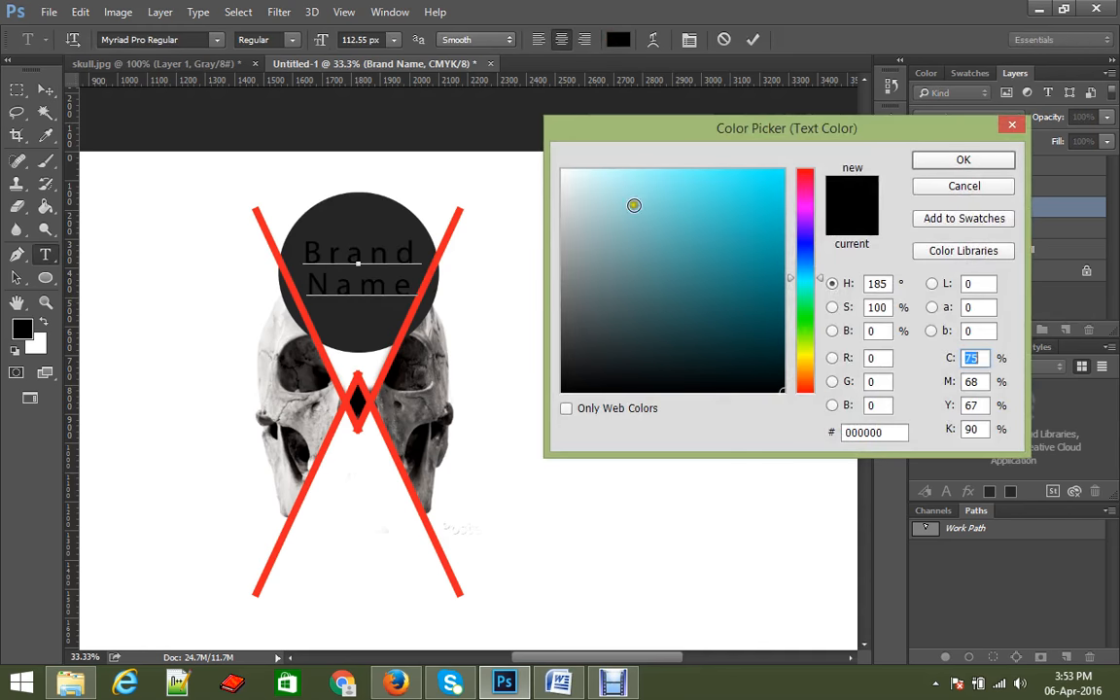
left_click(564, 173)
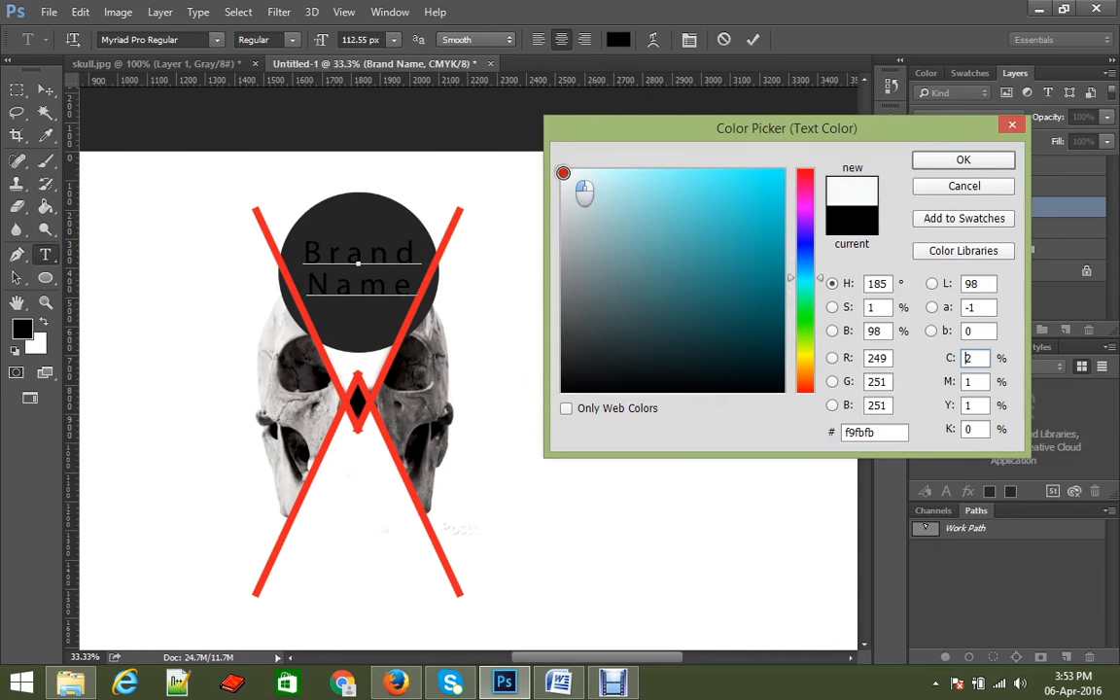
left_click(960, 161)
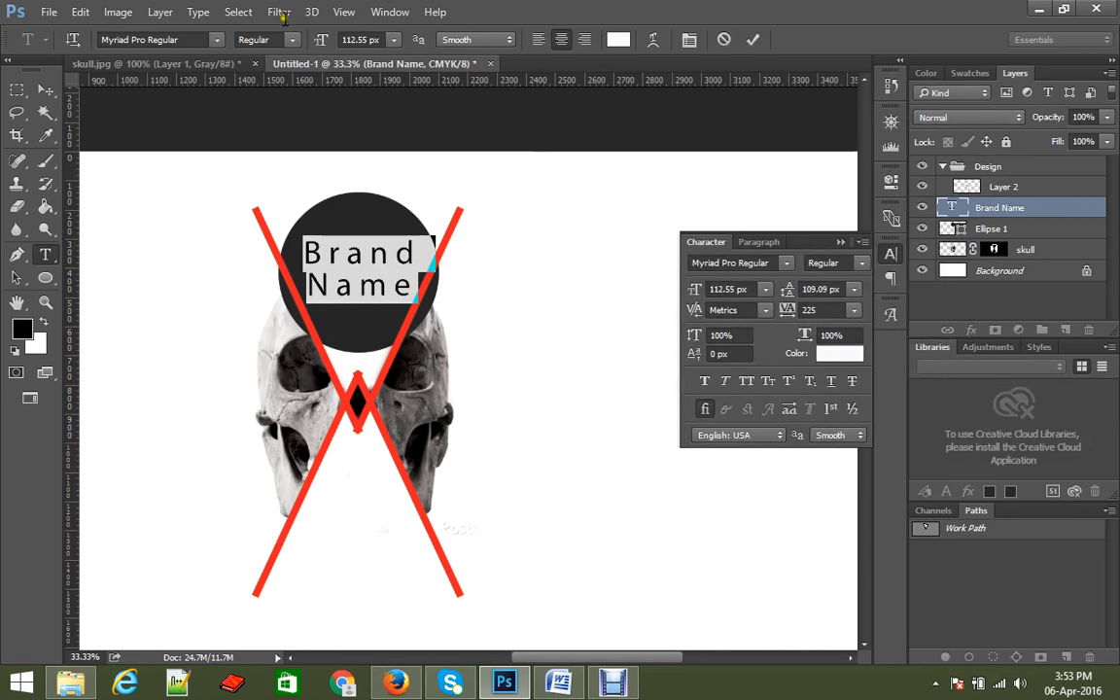
Try the Lato Medium Italic font on the brand-name text.
left_click(193, 41)
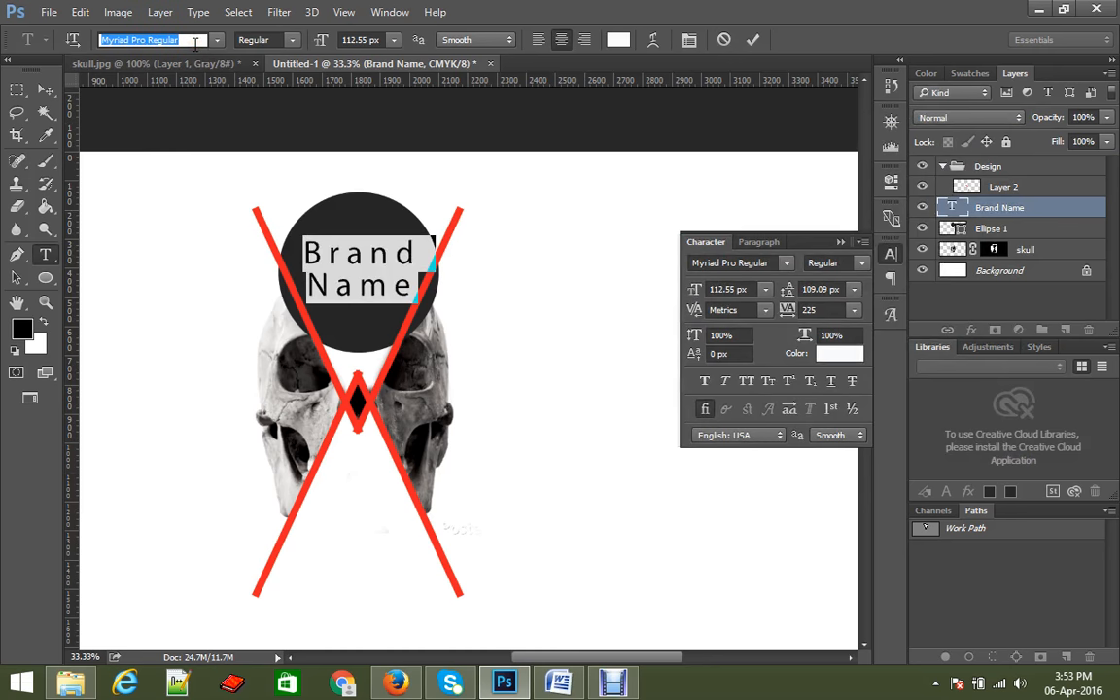
type("lato")
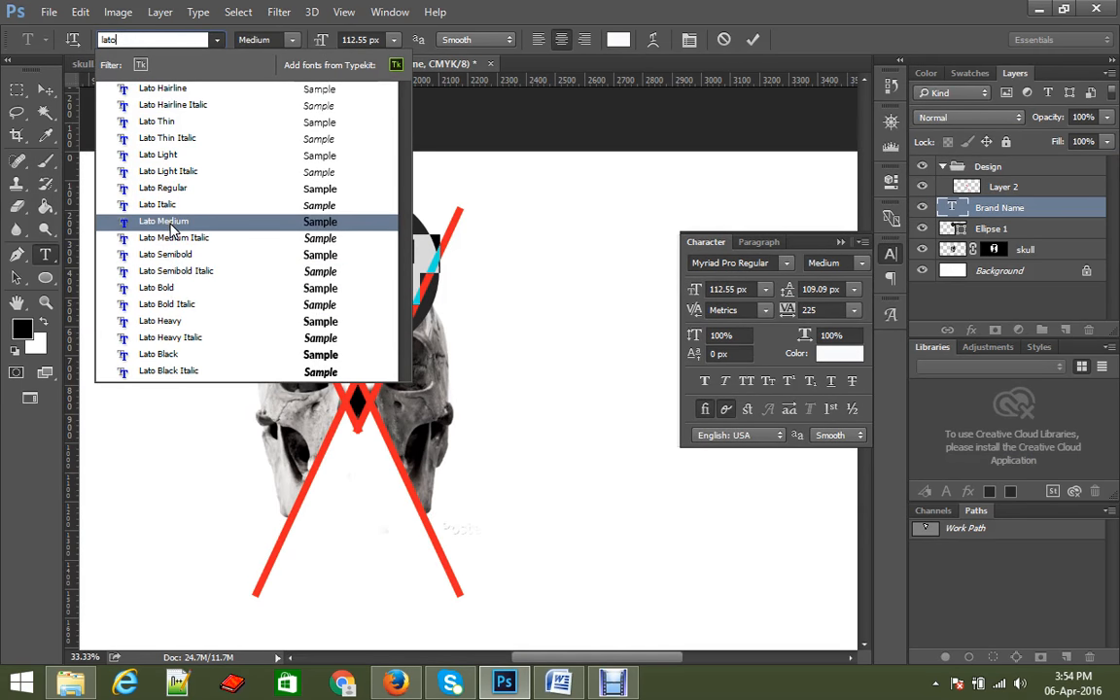
left_click(170, 239)
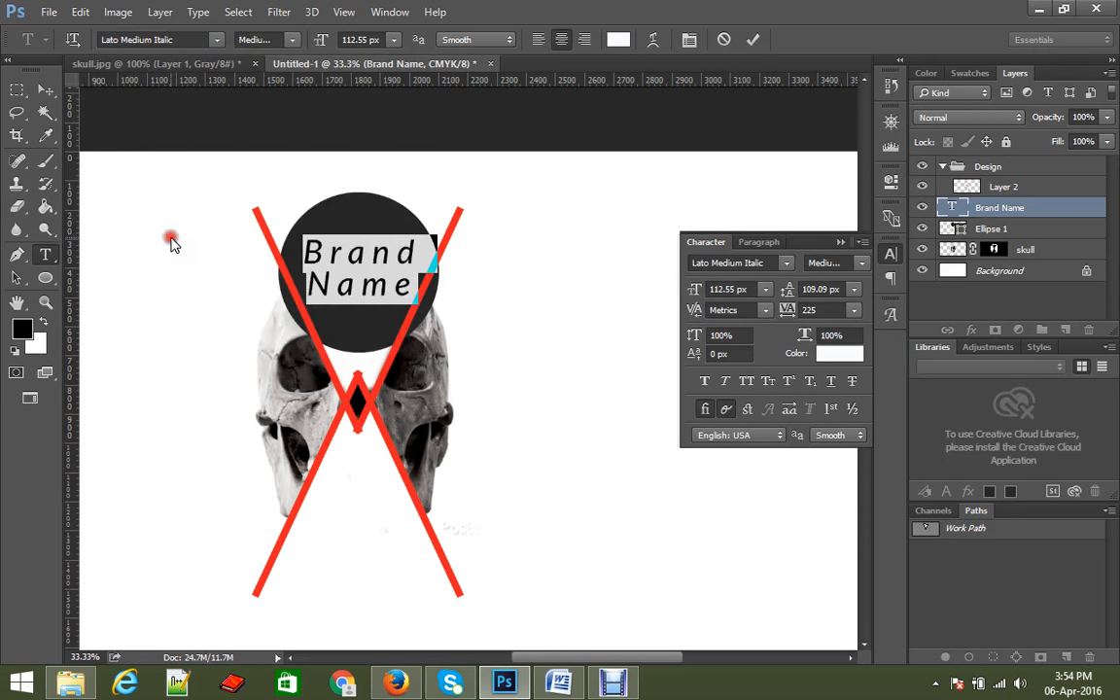
left_click(213, 40)
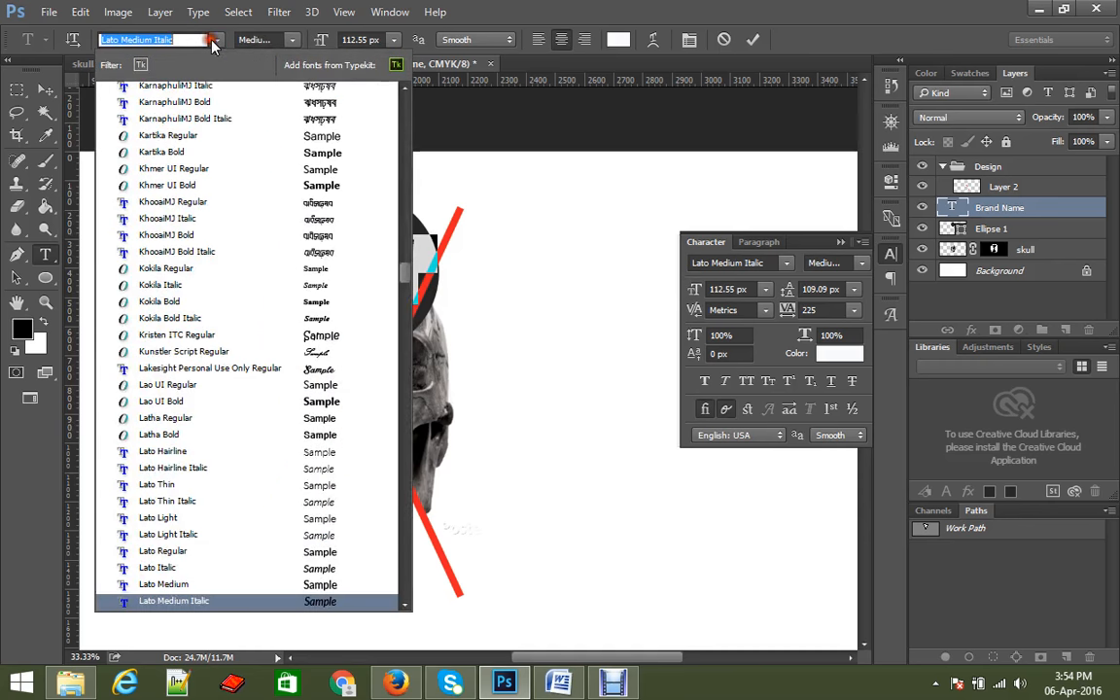
Set the brand-name text to Myriad Pro Bold.
left_click(296, 40)
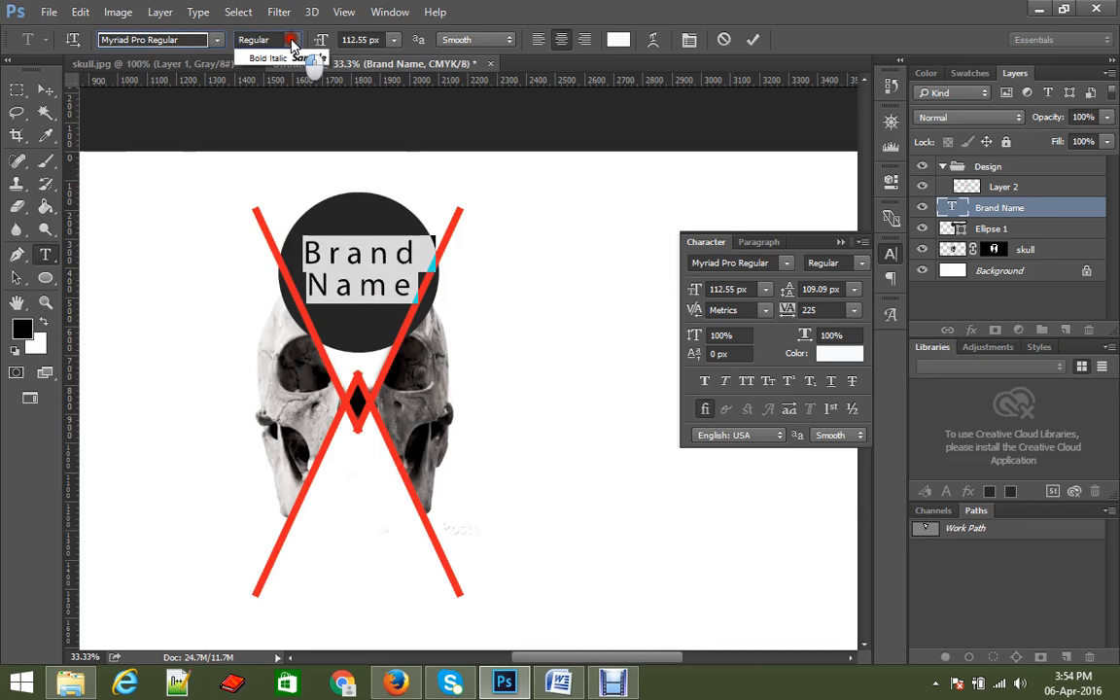
left_click(294, 41)
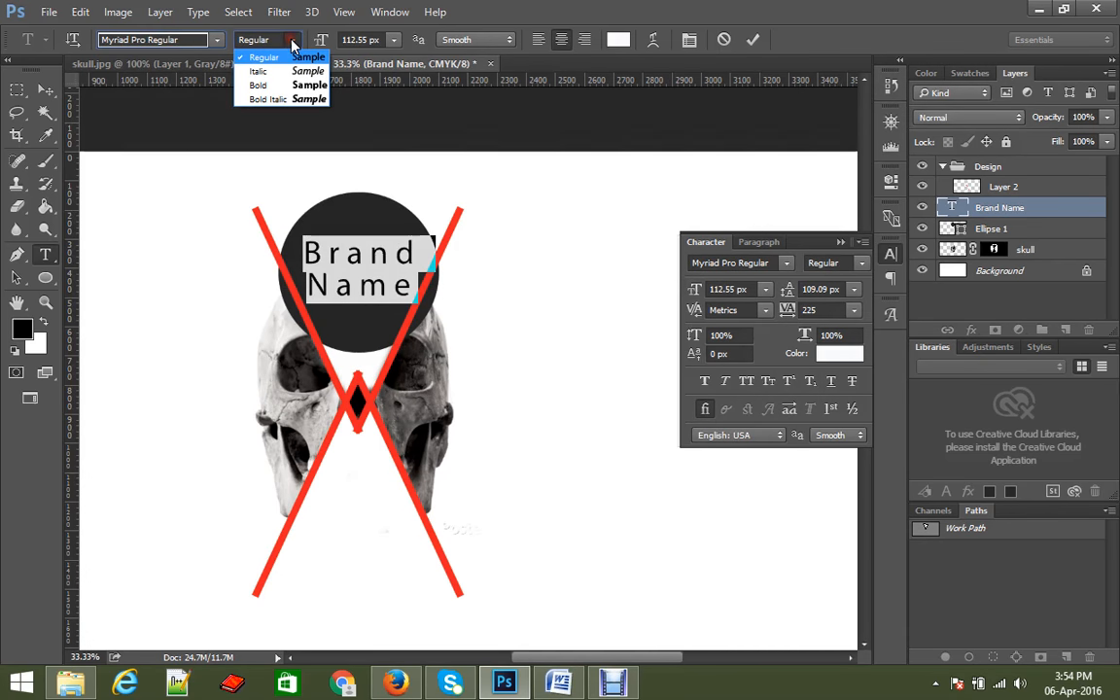
left_click(291, 89)
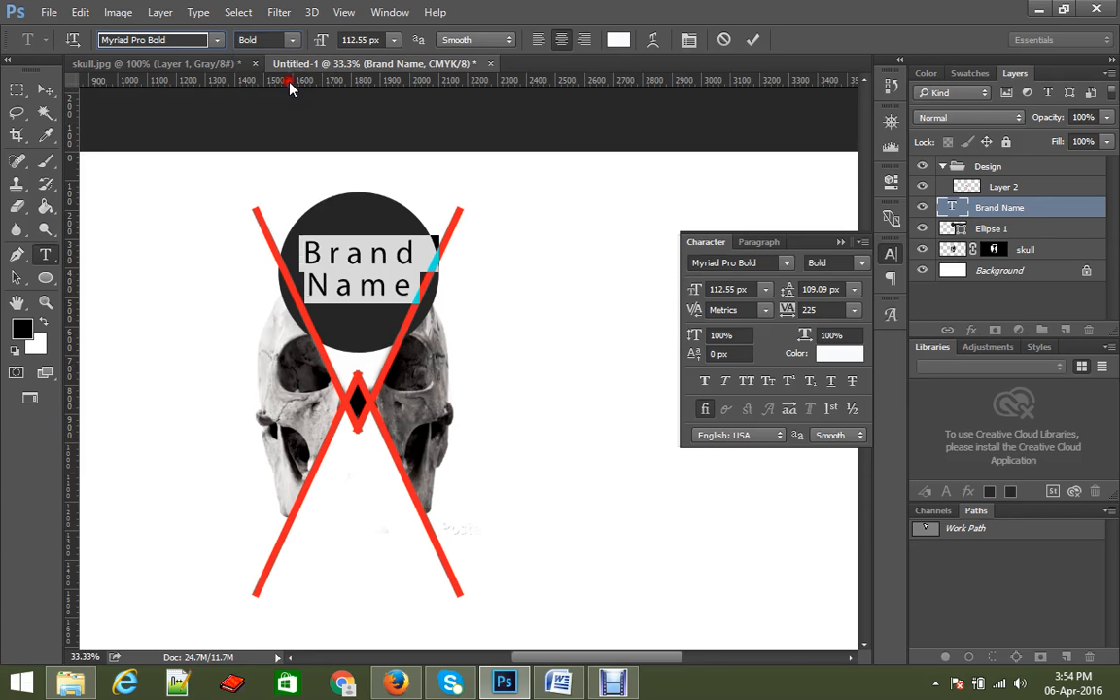
left_click(45, 90)
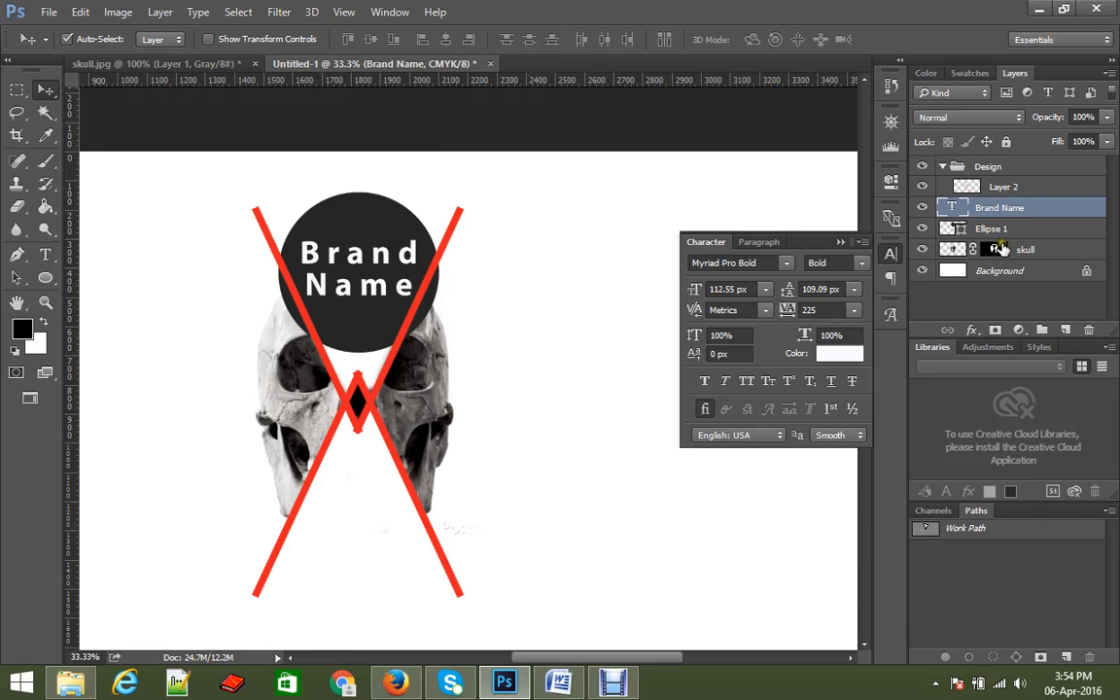
Duplicate the dark circle's layer and enlarge the lower of the two circles slightly around its centre.
left_click(923, 250)
left_click(923, 250)
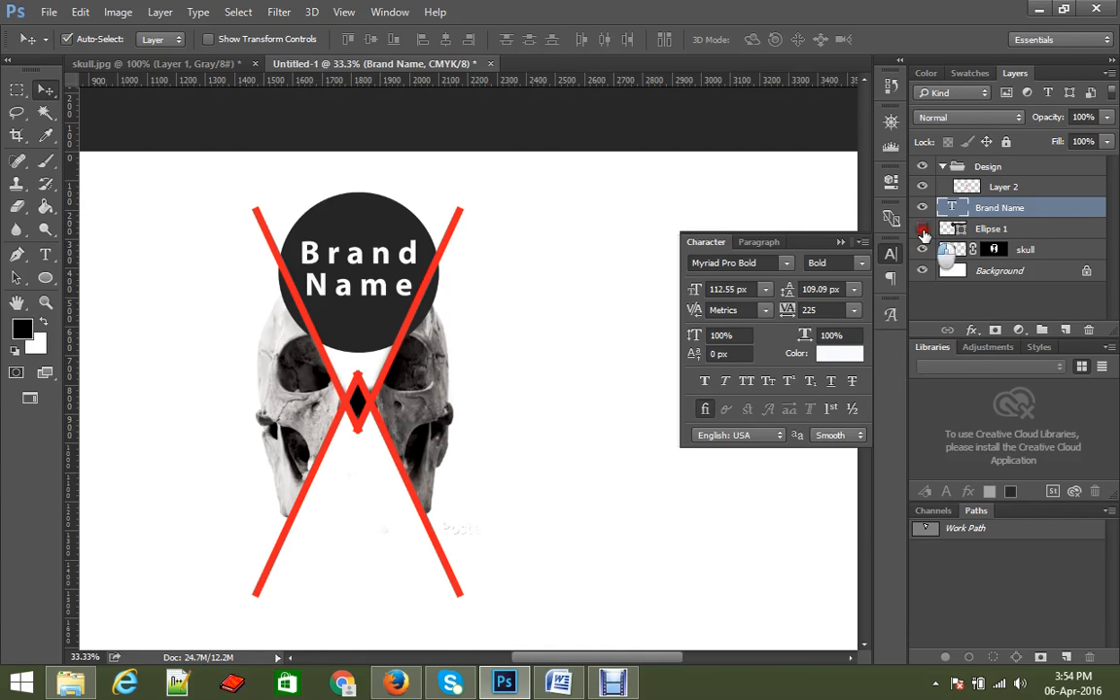
left_click(923, 228)
left_click(922, 228)
left_click(1004, 229)
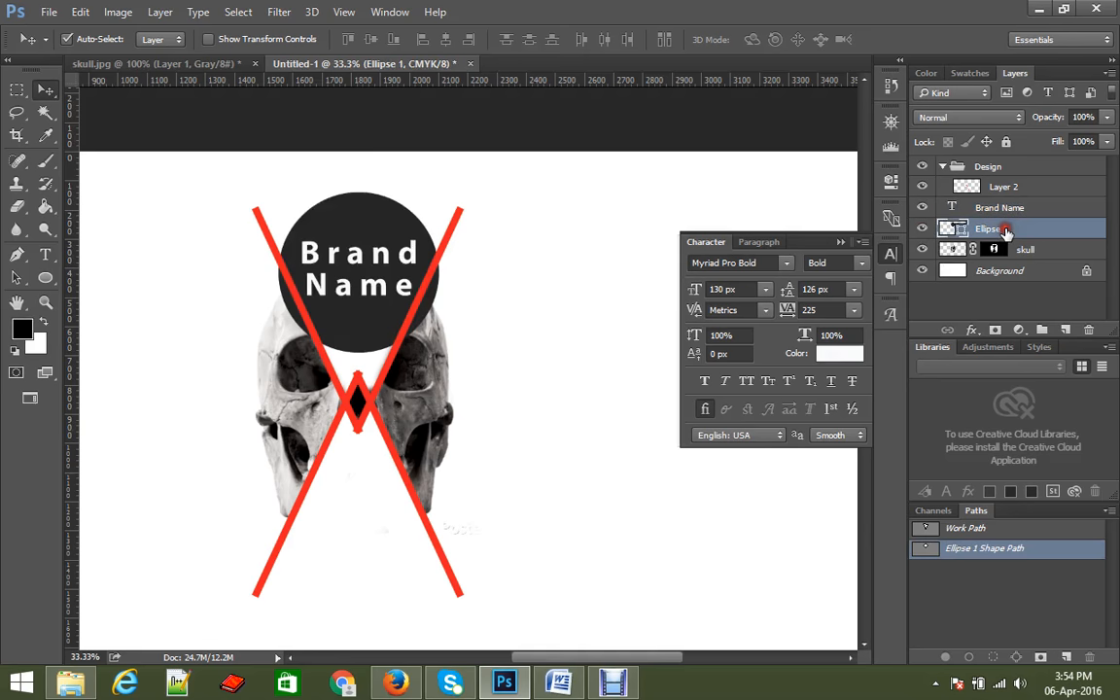
key("ctrl+j")
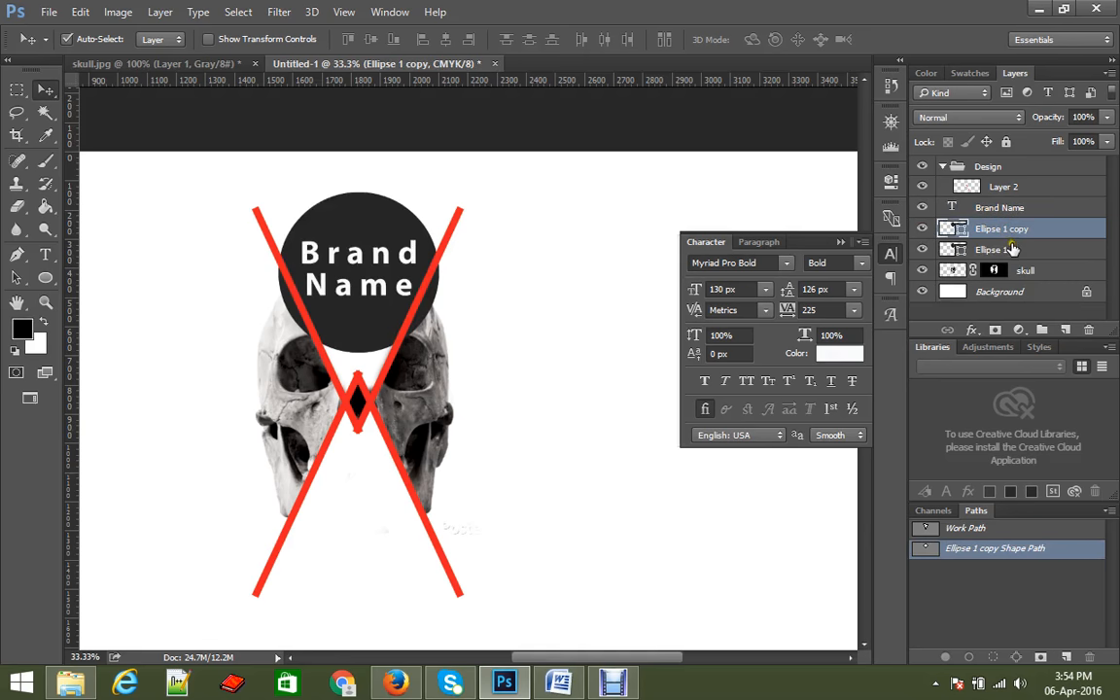
left_click(1012, 251)
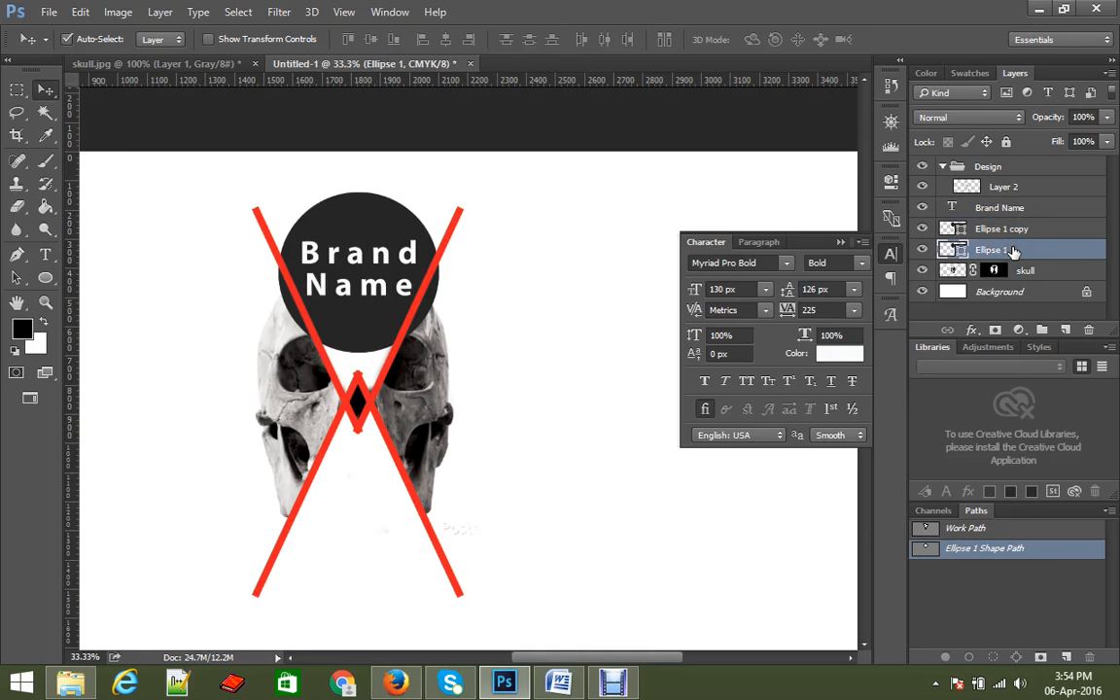
key("ctrl+t")
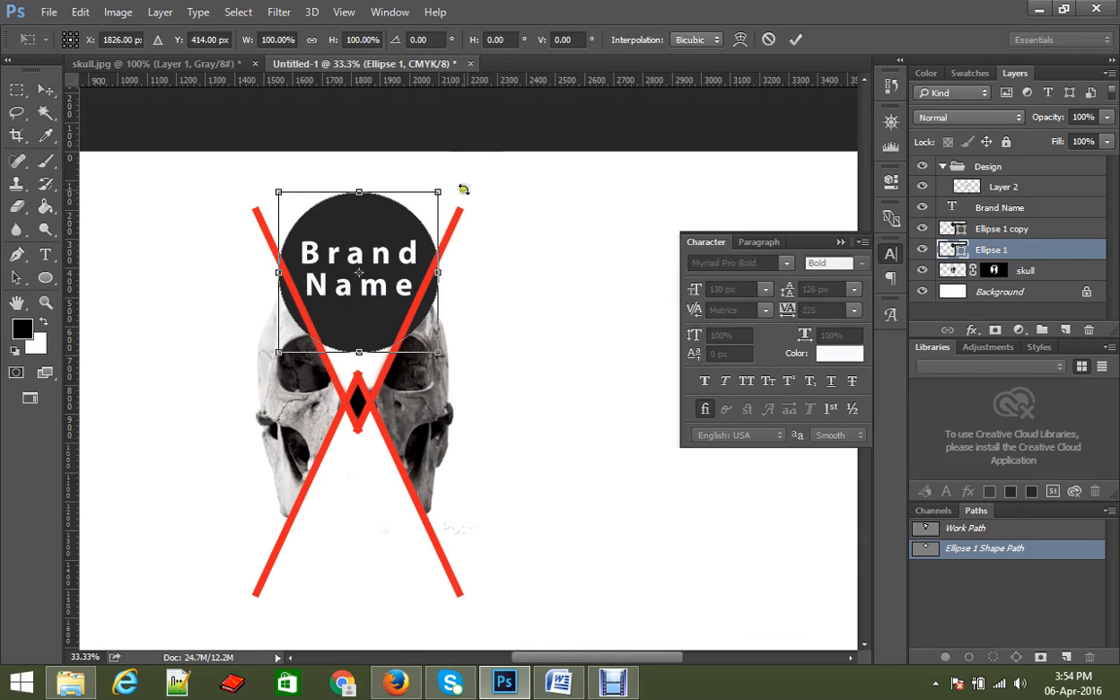
left_click_drag(438, 191, 442, 190)
key("Return")
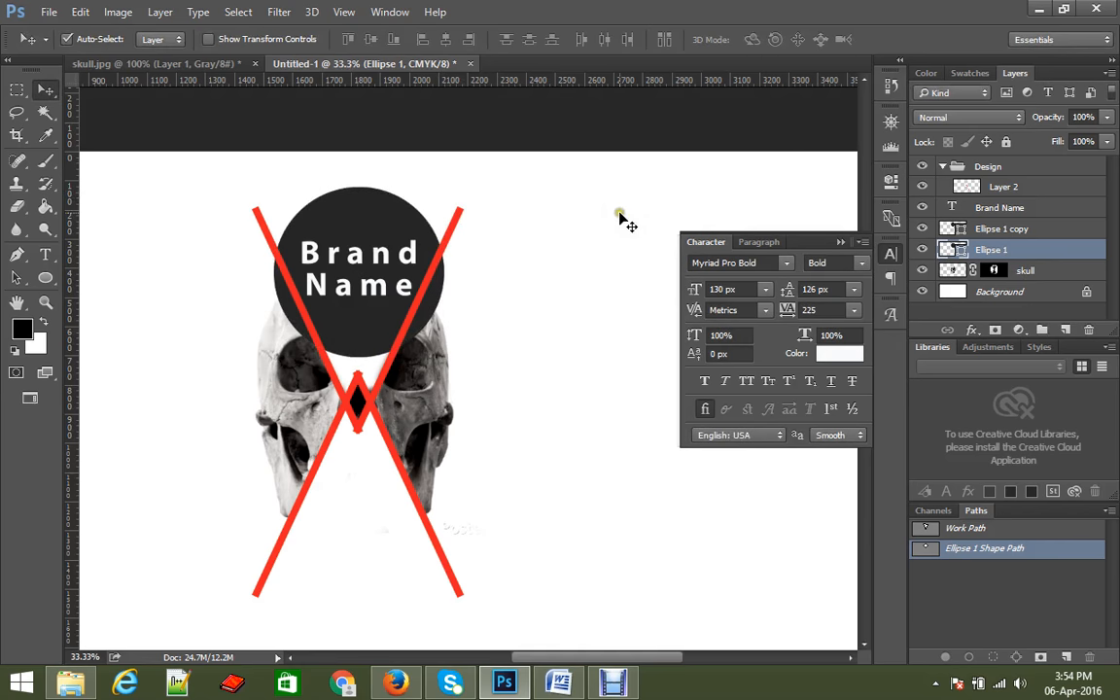
key("ctrl")
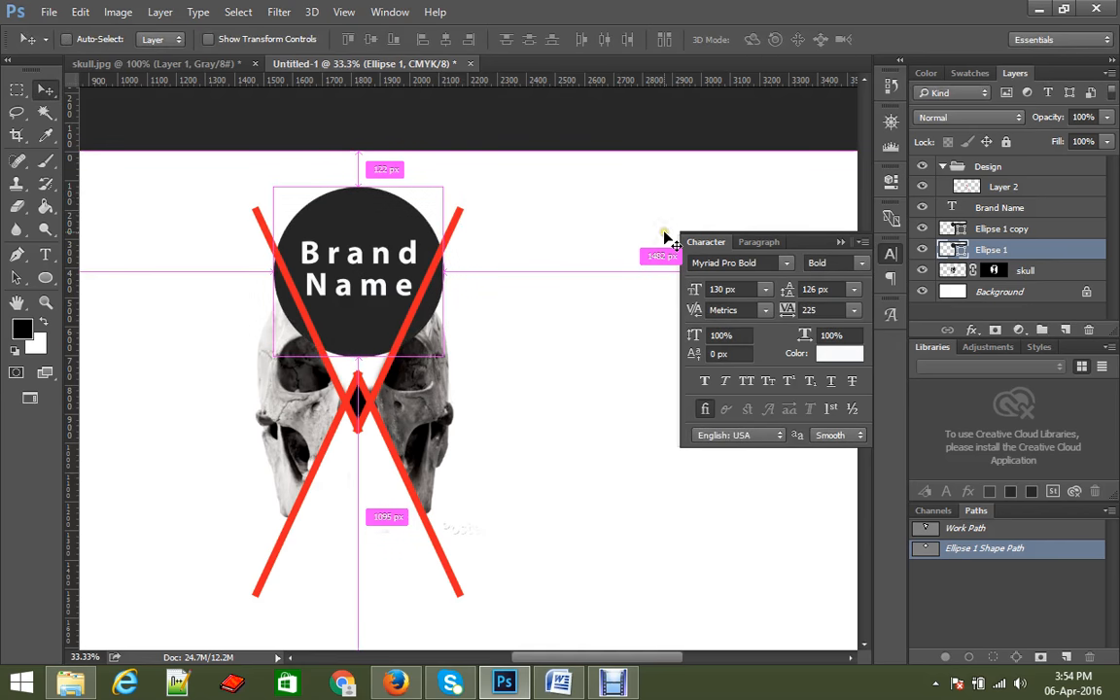
key("ctrl+t")
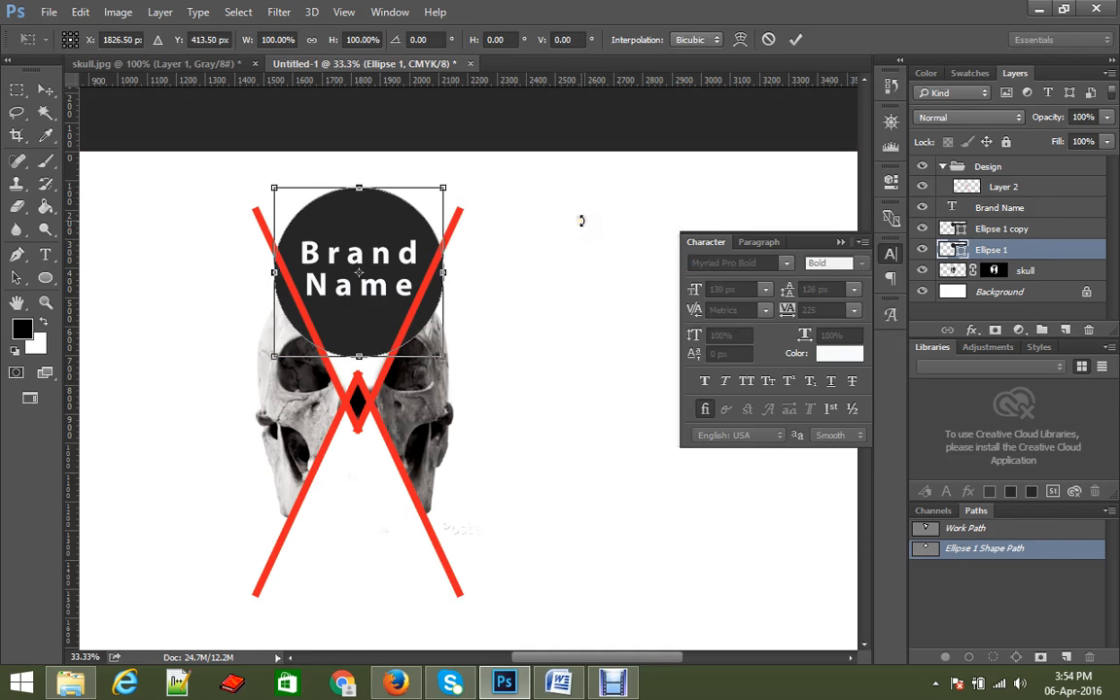
key("Return")
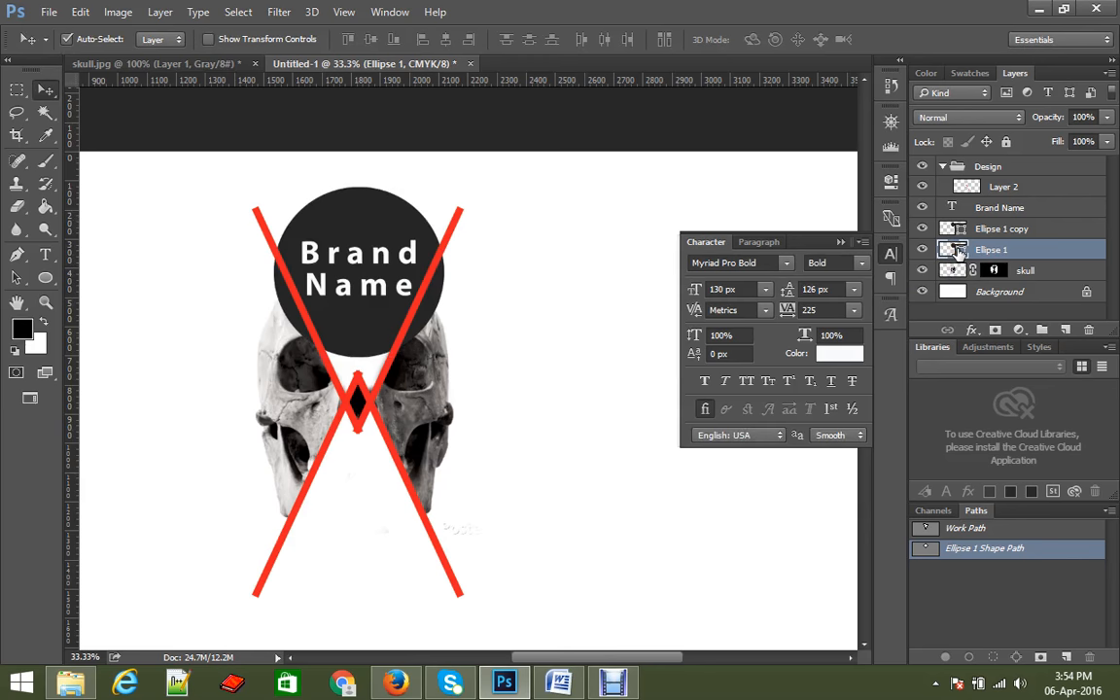
left_click(45, 277)
left_click_drag(190, 269, 536, 534)
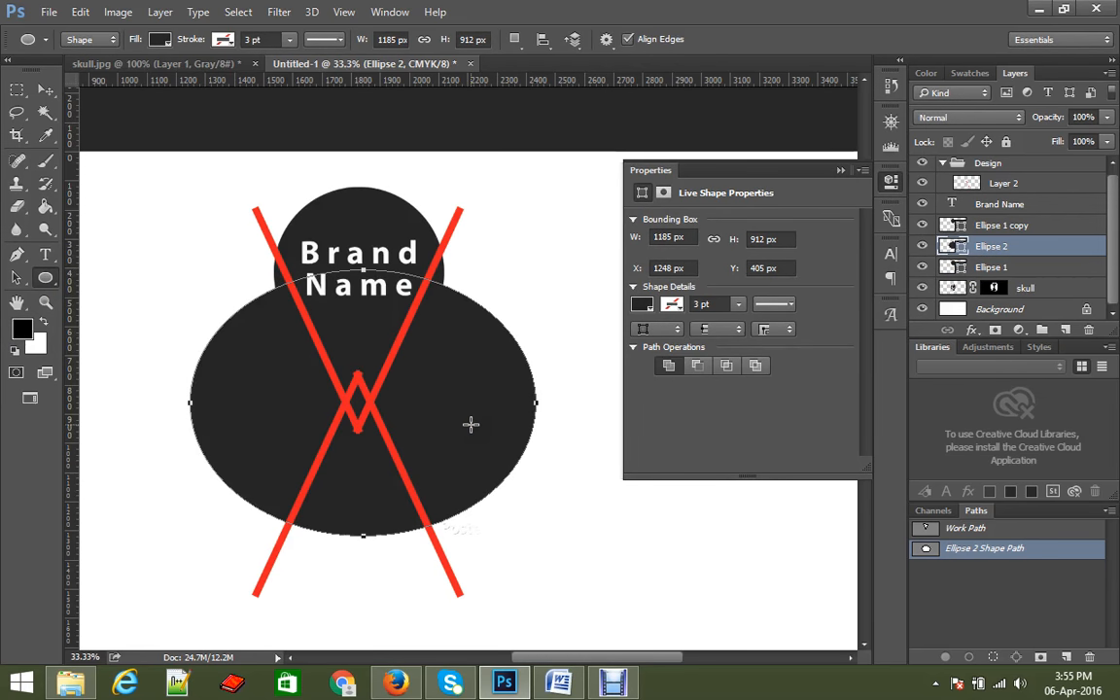
key("Delete")
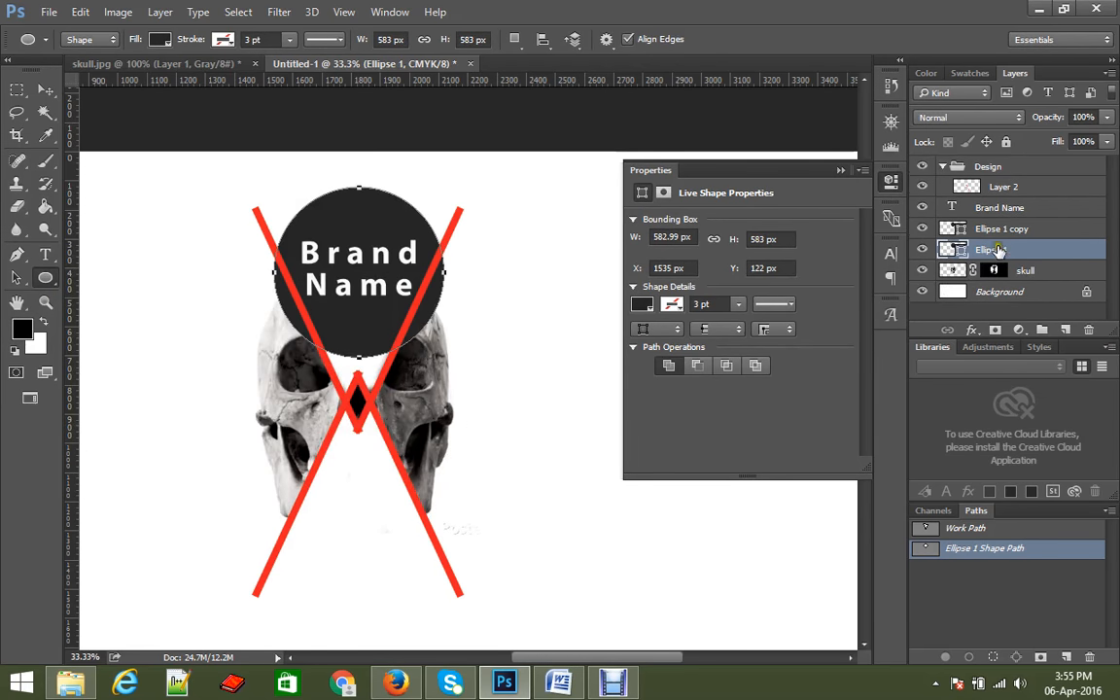
Remove the fill from the lower circle, Ellipse 1, and give it a dark grey outline stroke.
double_click(953, 249)
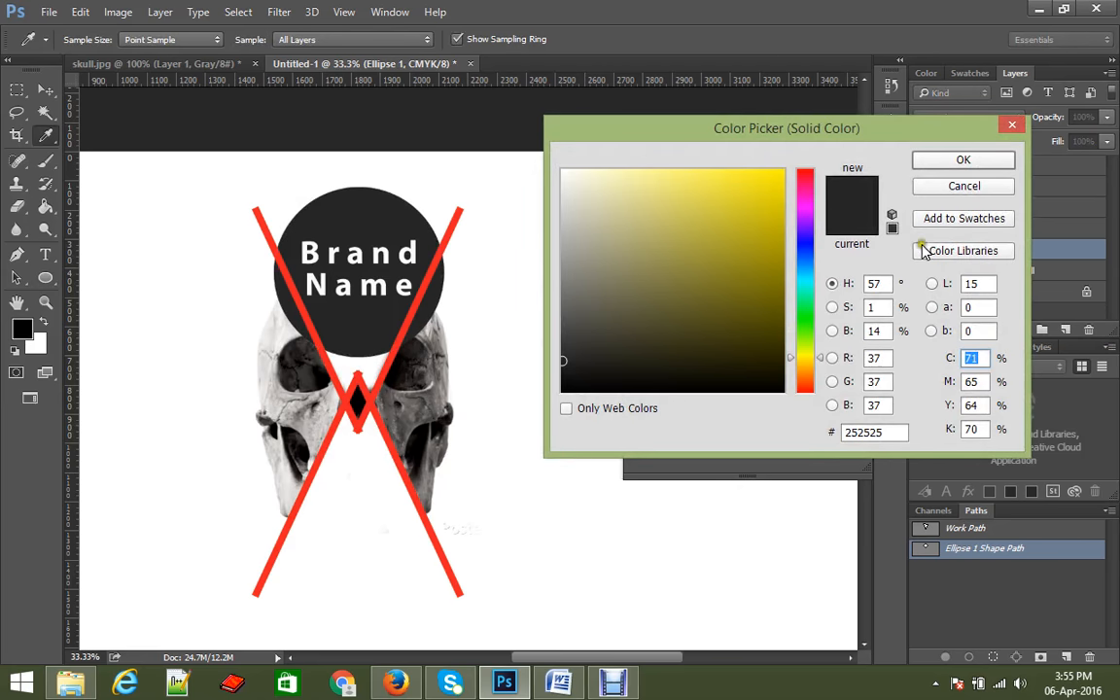
left_click(965, 162)
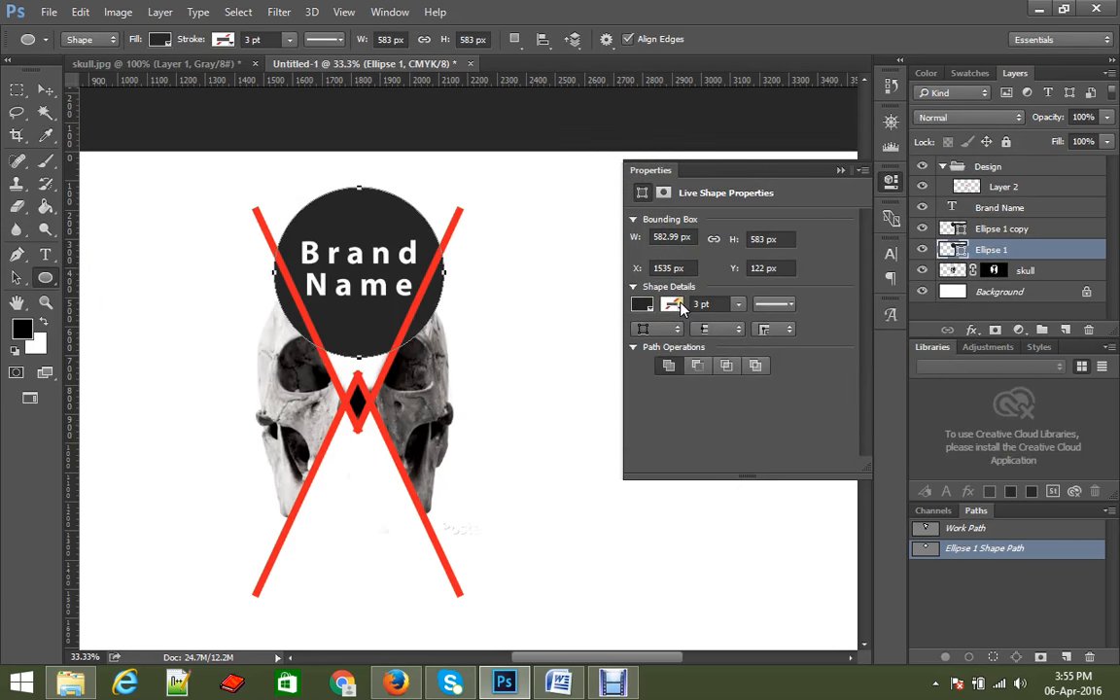
left_click(643, 304)
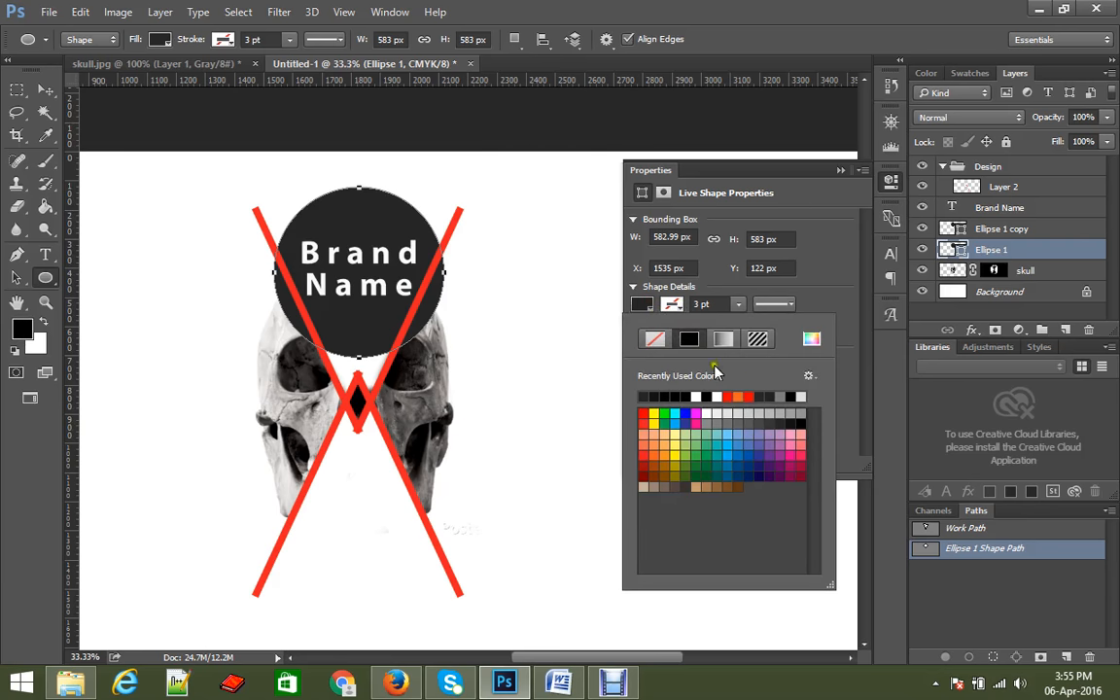
left_click(655, 338)
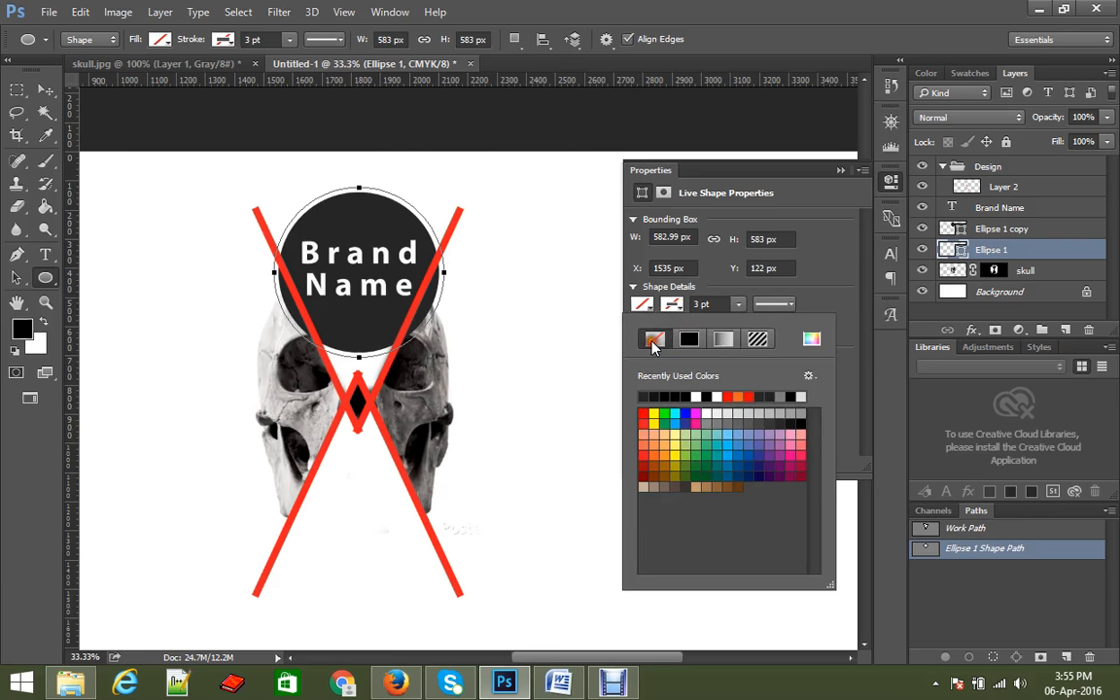
left_click(681, 310)
left_click(680, 309)
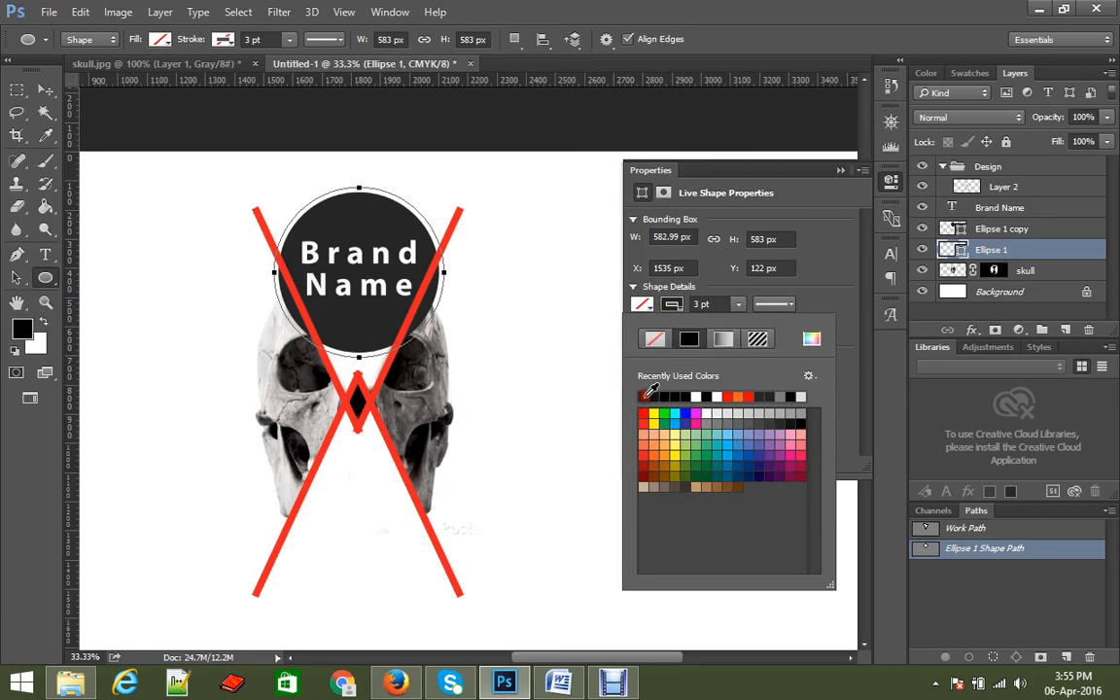
left_click(650, 394)
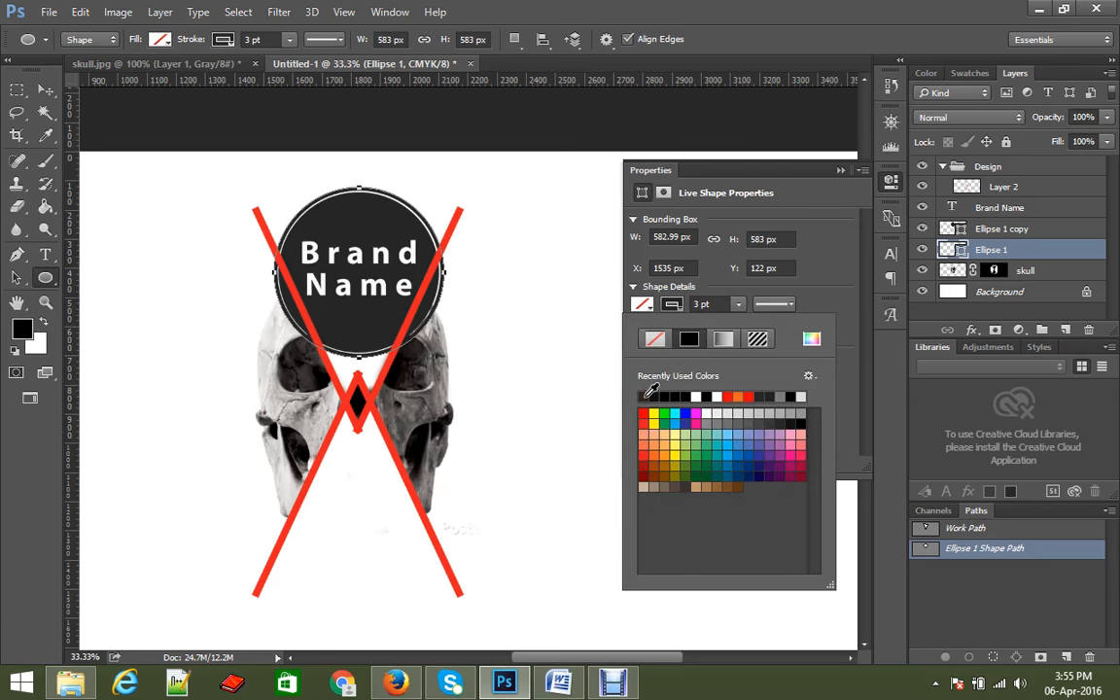
left_click(840, 170)
left_click(840, 170)
Enlarge the outlined circle proportionally around its centre to about 104.6%, forming a ring around the dark circle.
left_click(45, 91)
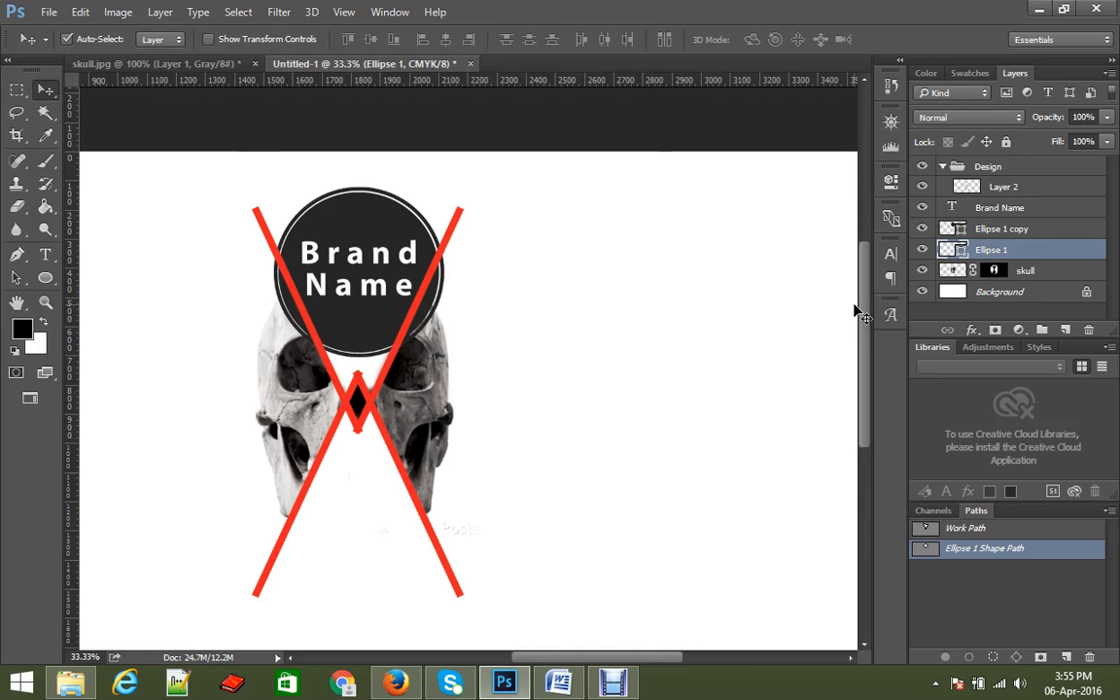
key("ctrl+t")
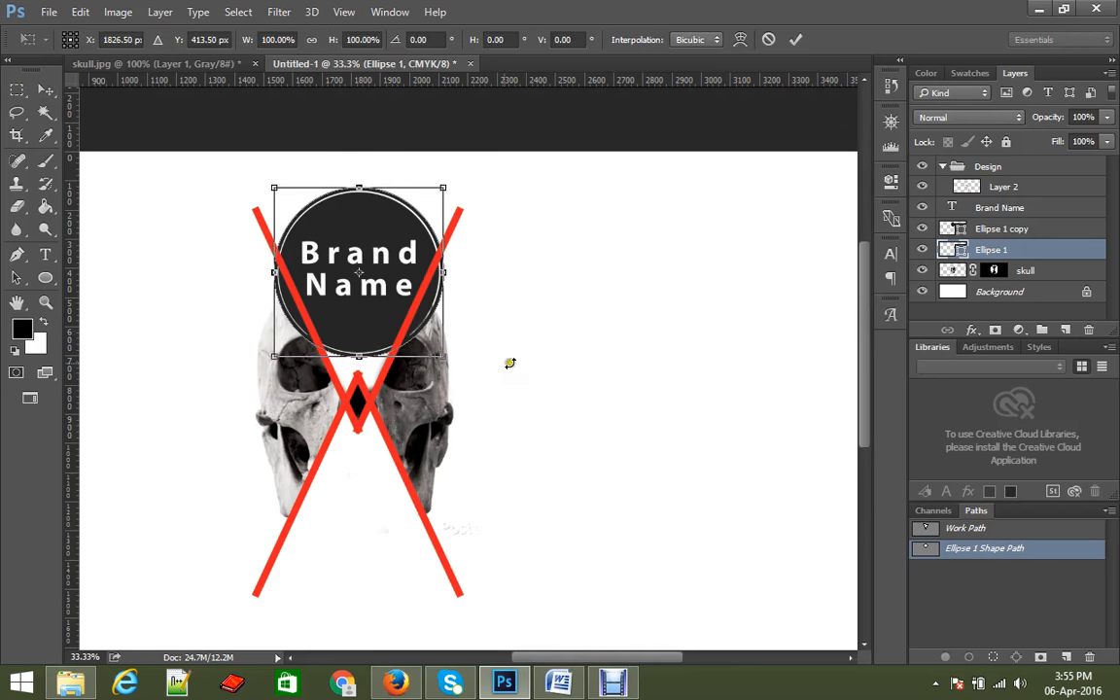
left_click(445, 357)
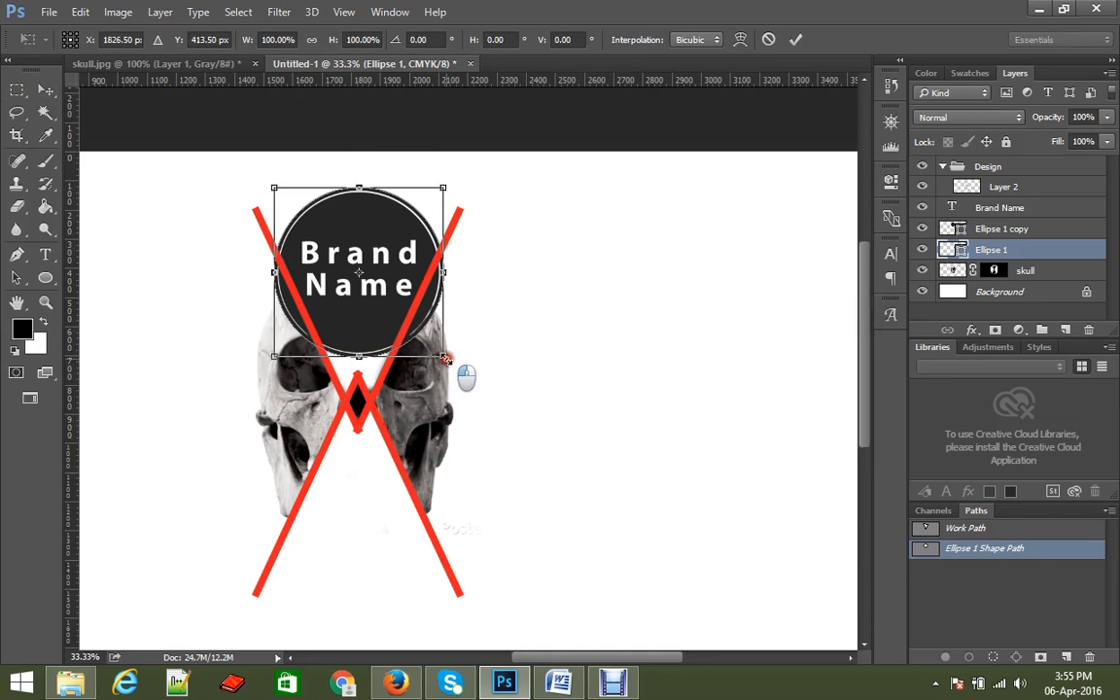
left_click_drag(445, 359, 447, 361)
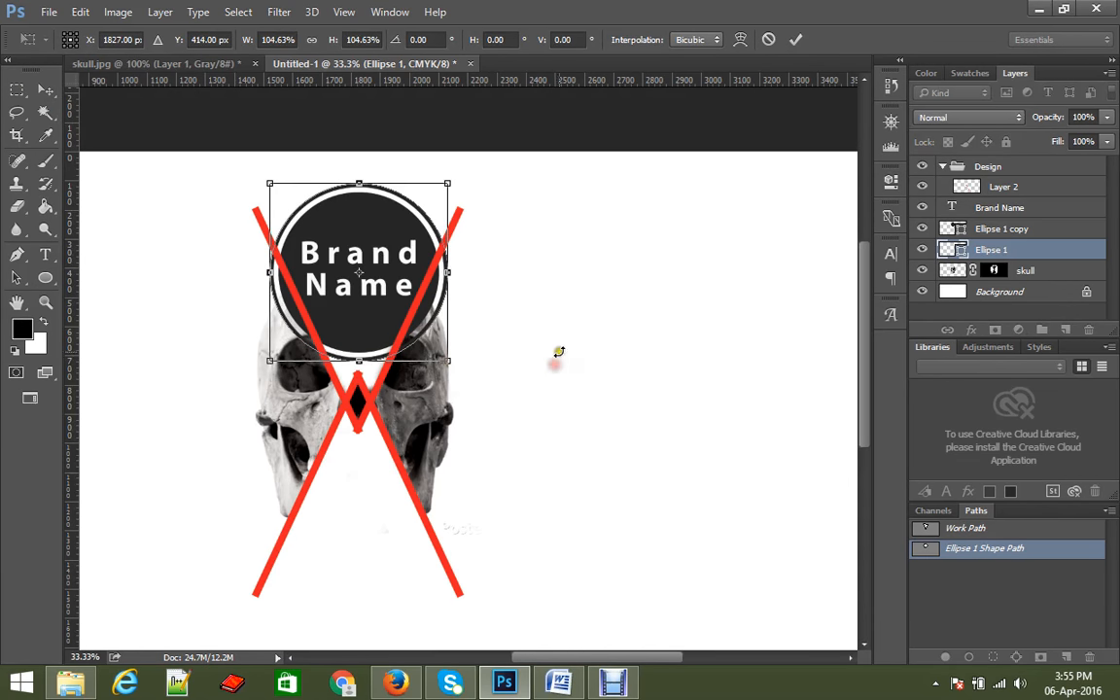
key("Return")
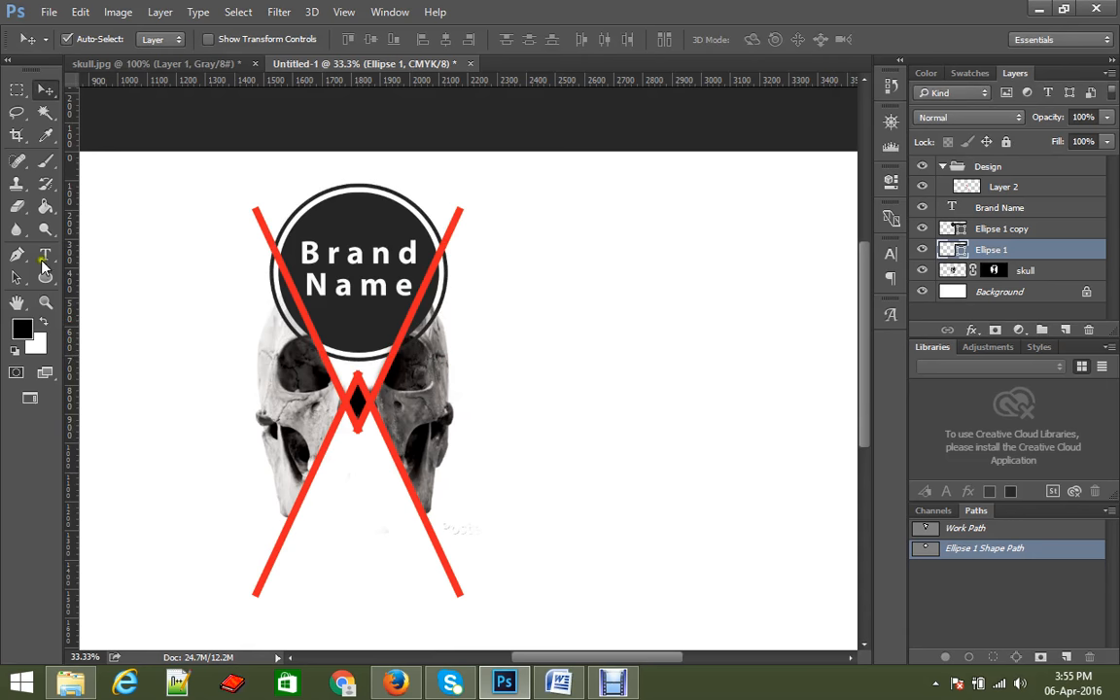
Draw a rectangle about 699 by 756 px in the empty area beside the skull and fill it with red.
left_click_drag(45, 280, 46, 282)
left_click(121, 272)
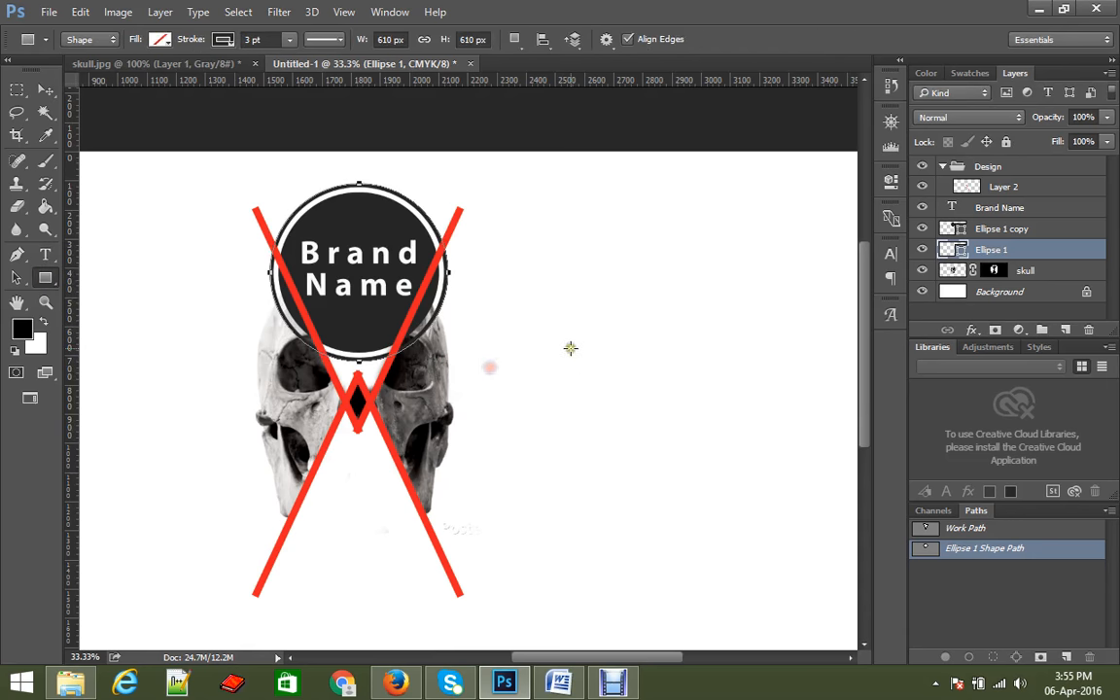
left_click_drag(572, 349, 775, 569)
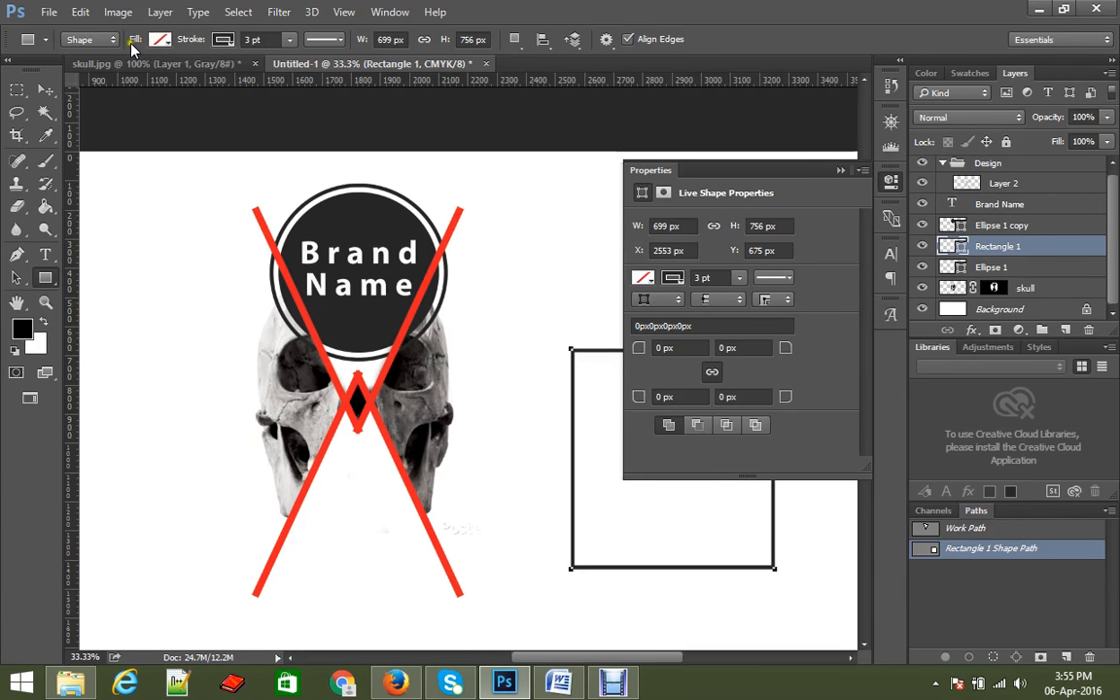
left_click(160, 41)
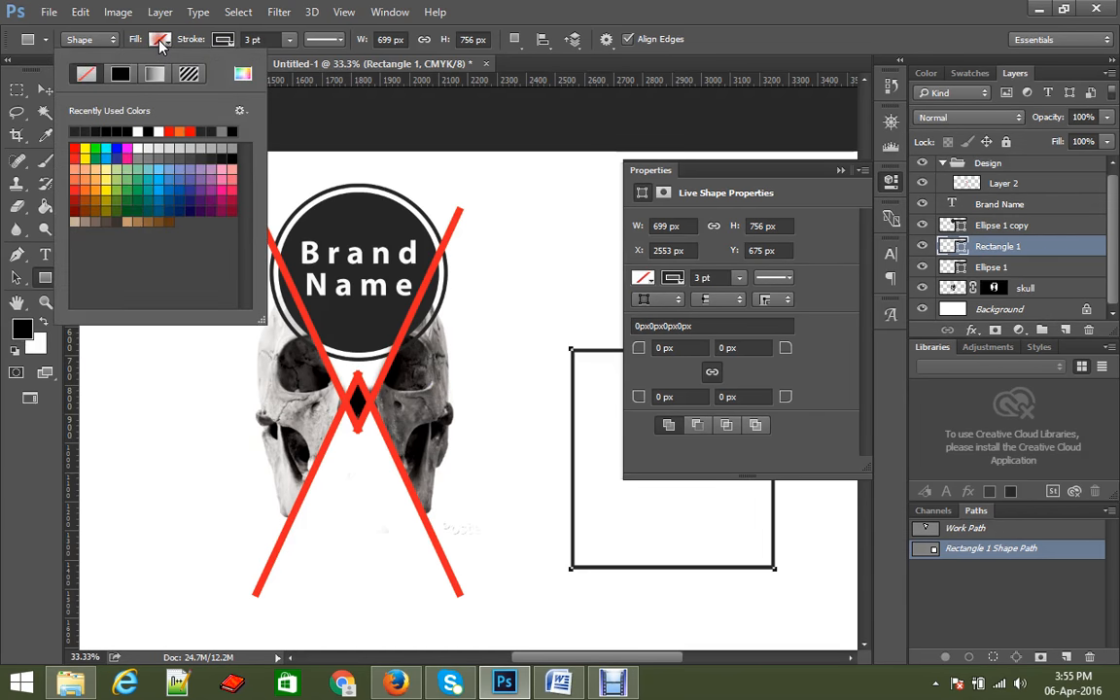
left_click(75, 146)
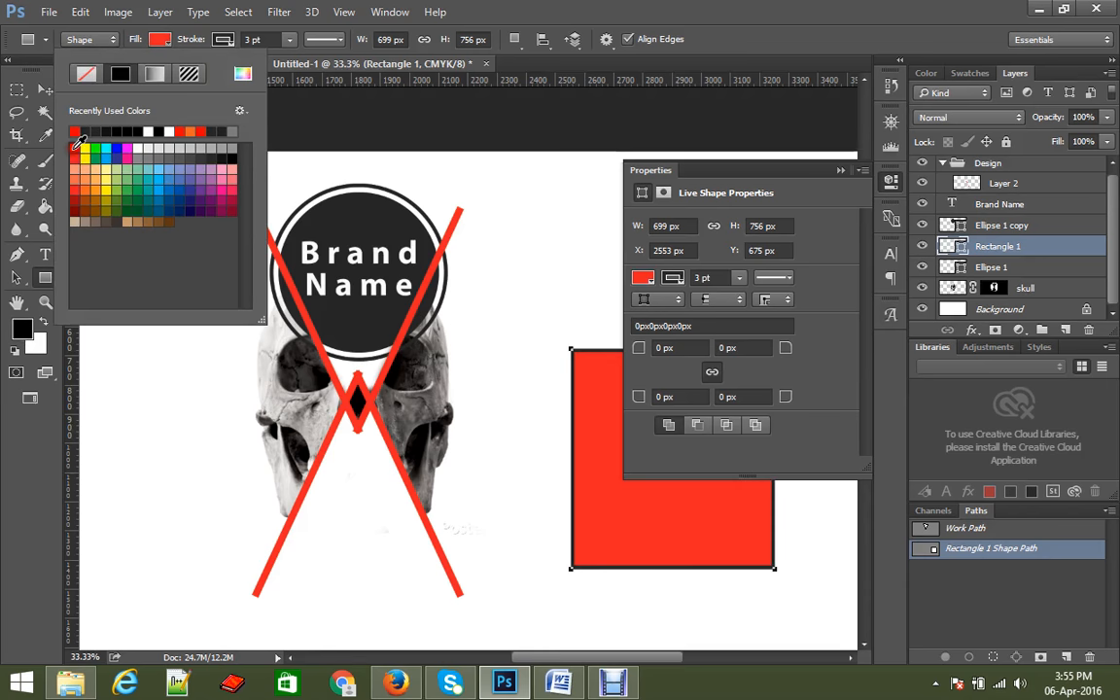
Set the rectangle's stroke width to about 23.16 pt and change the stroke colour to blue.
left_click(280, 46)
left_click(260, 39)
left_click(290, 41)
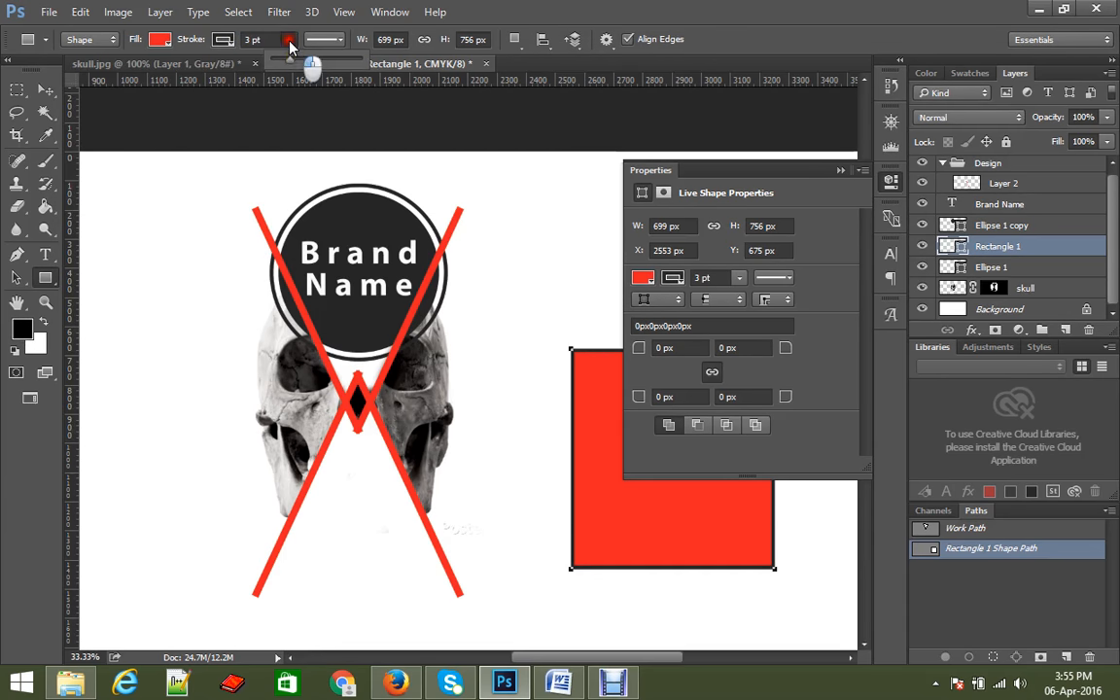
left_click(259, 59)
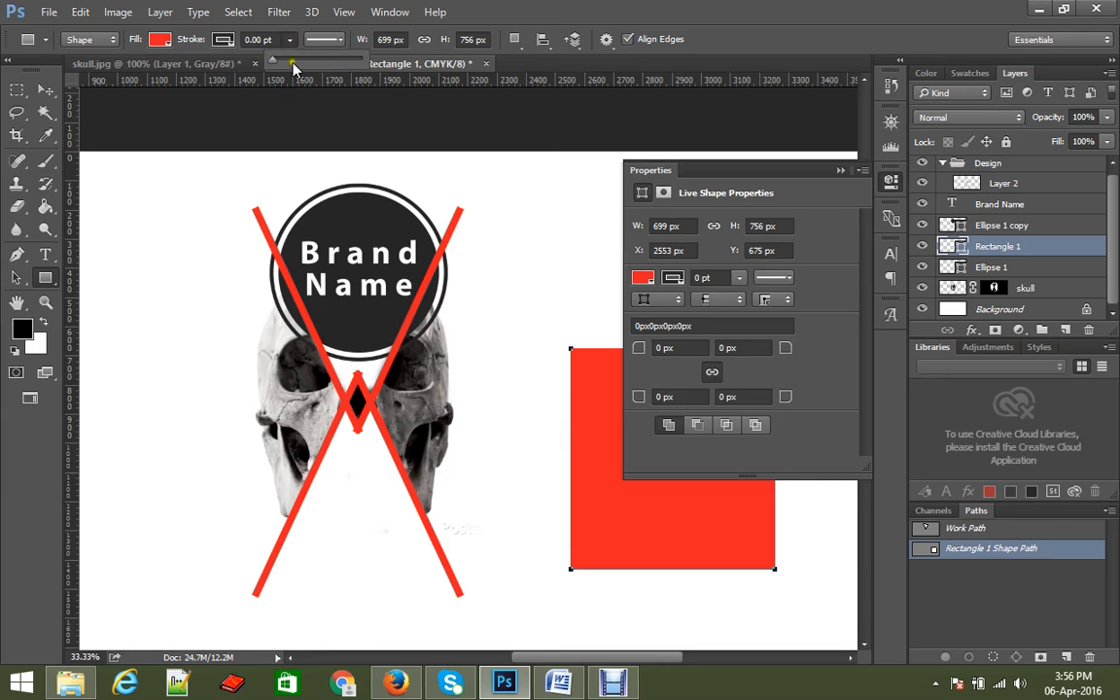
left_click_drag(275, 61, 319, 61)
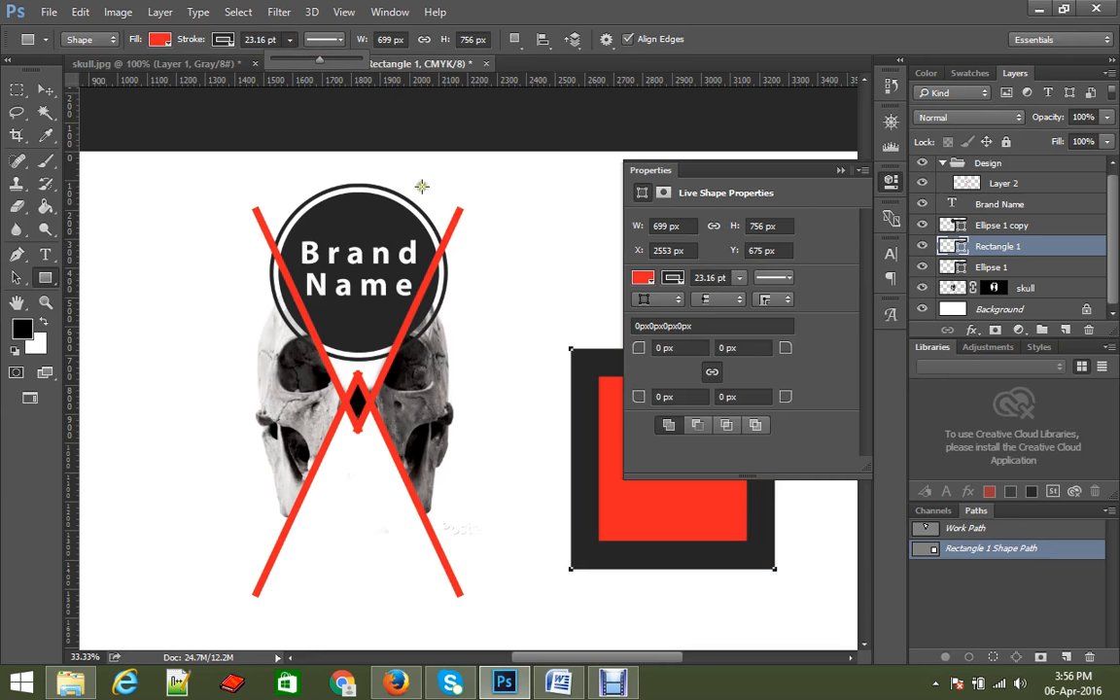
left_click(222, 40)
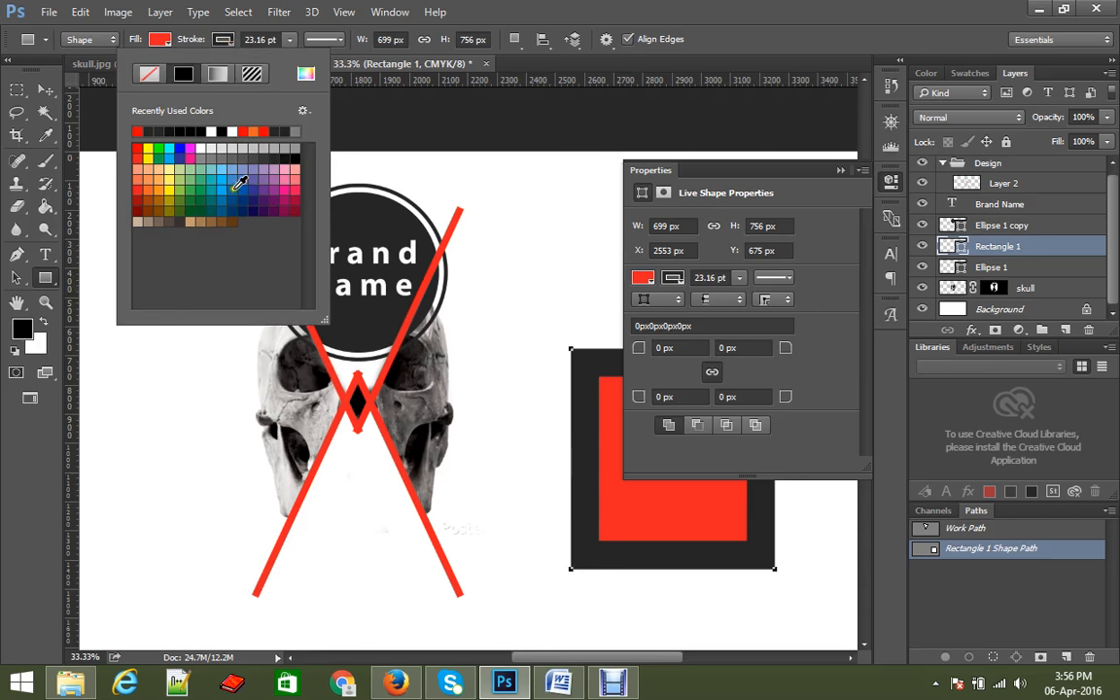
left_click(240, 185)
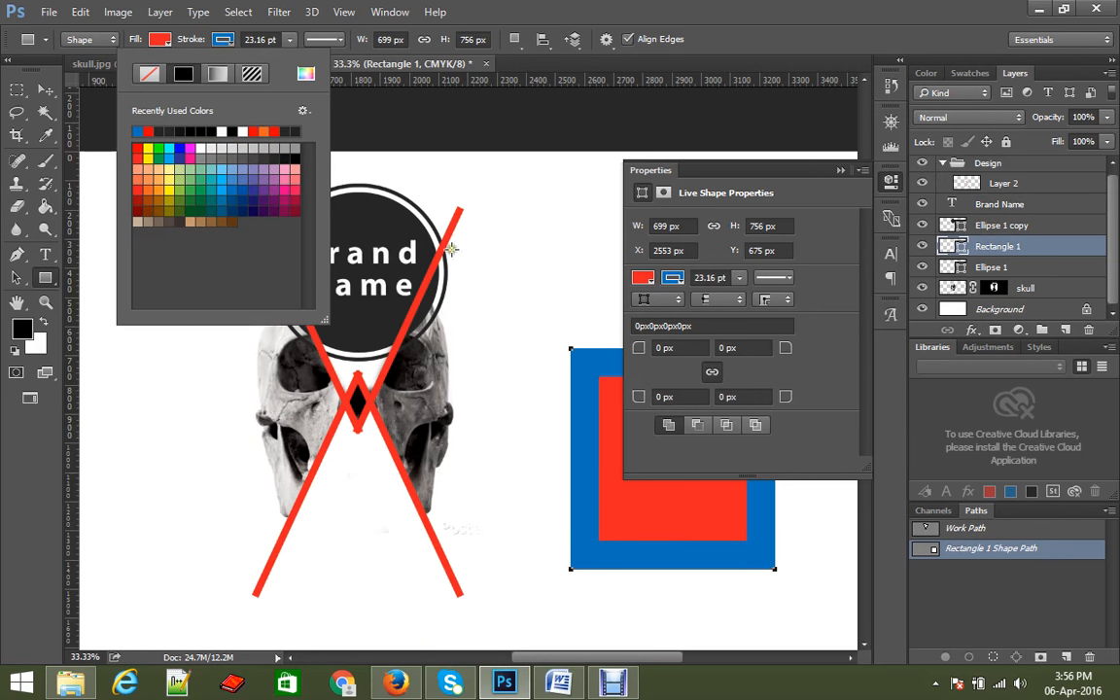
left_click(42, 90)
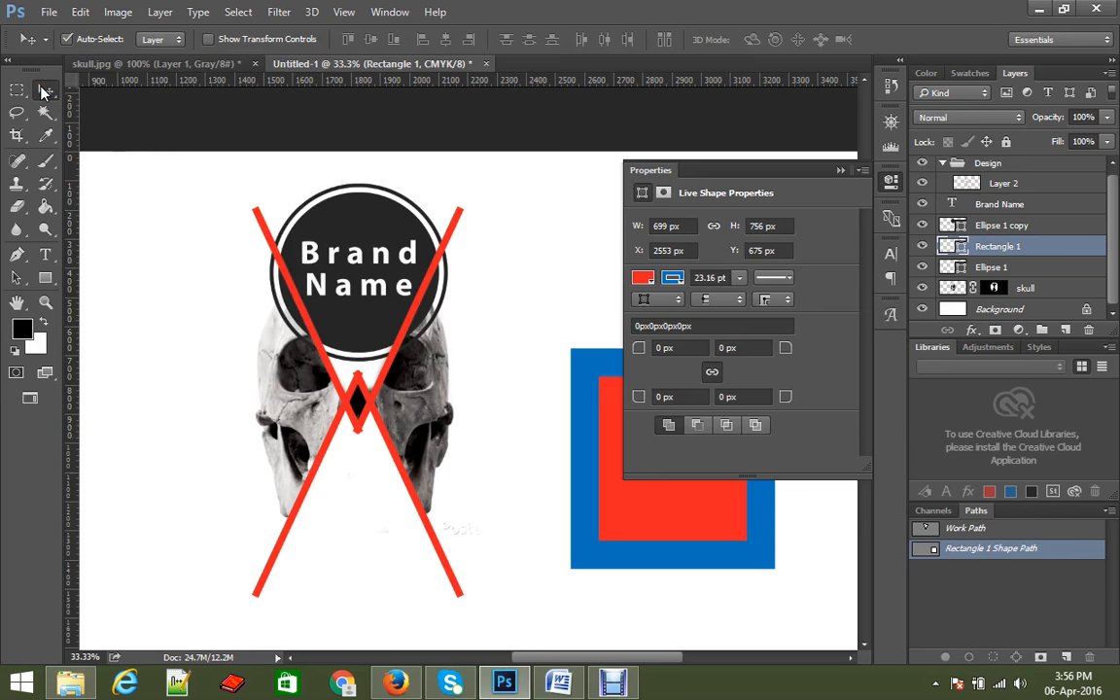
Delete the red rectangle with the blue outline beside the skull design.
key("Delete")
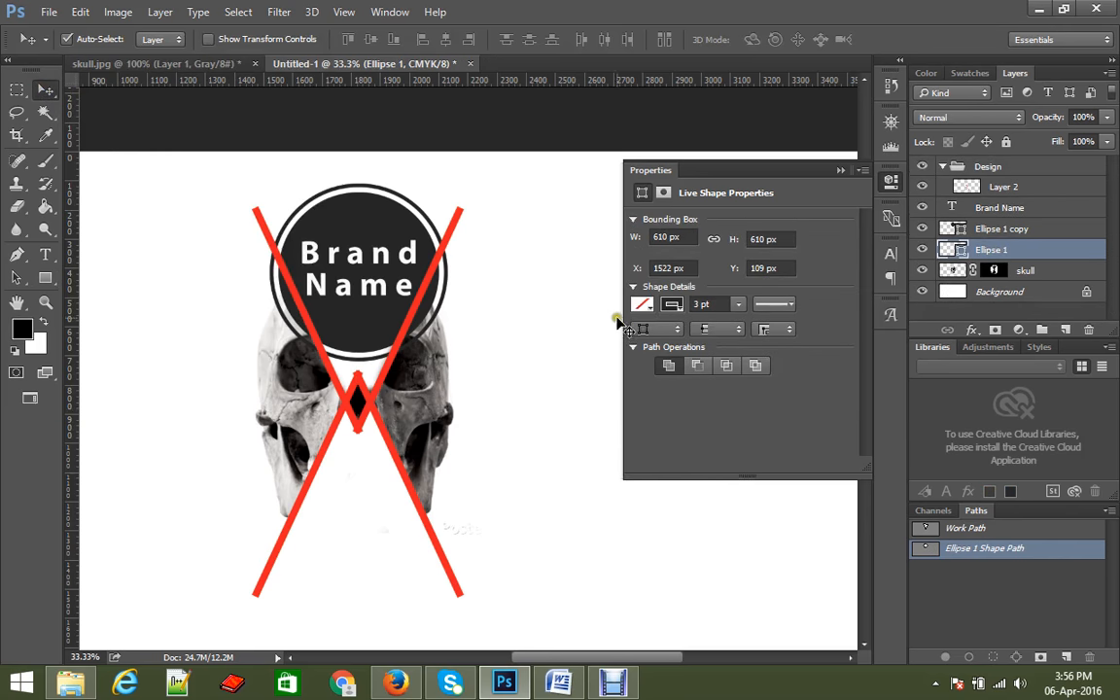
scroll(1087, 223, "up", 1)
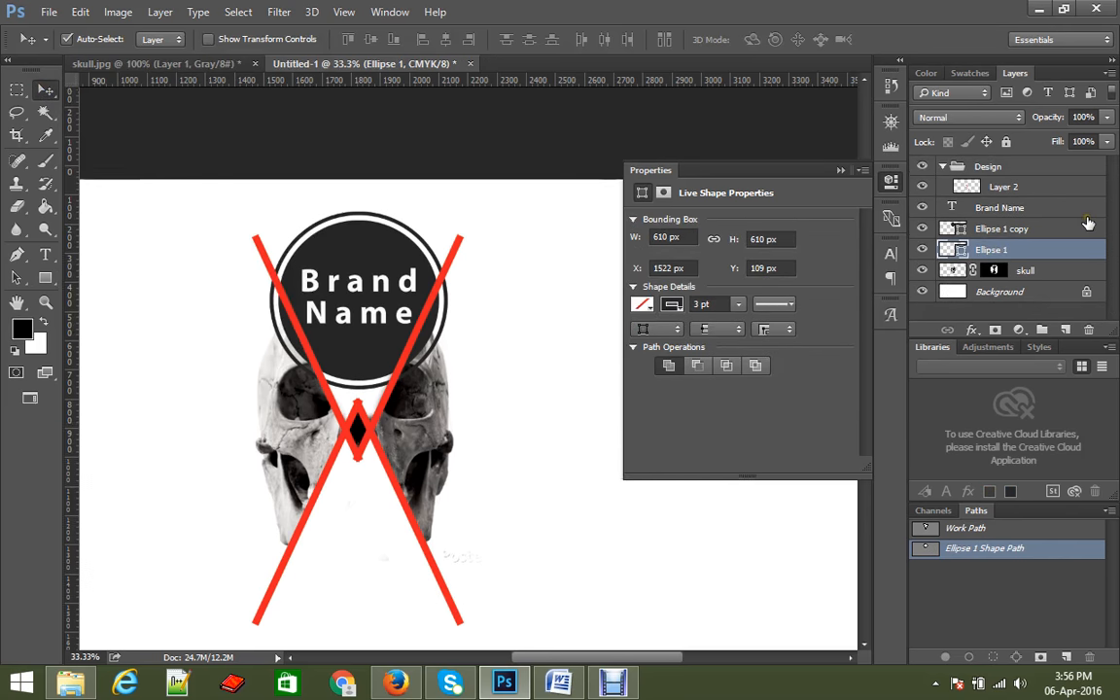
left_click(941, 167)
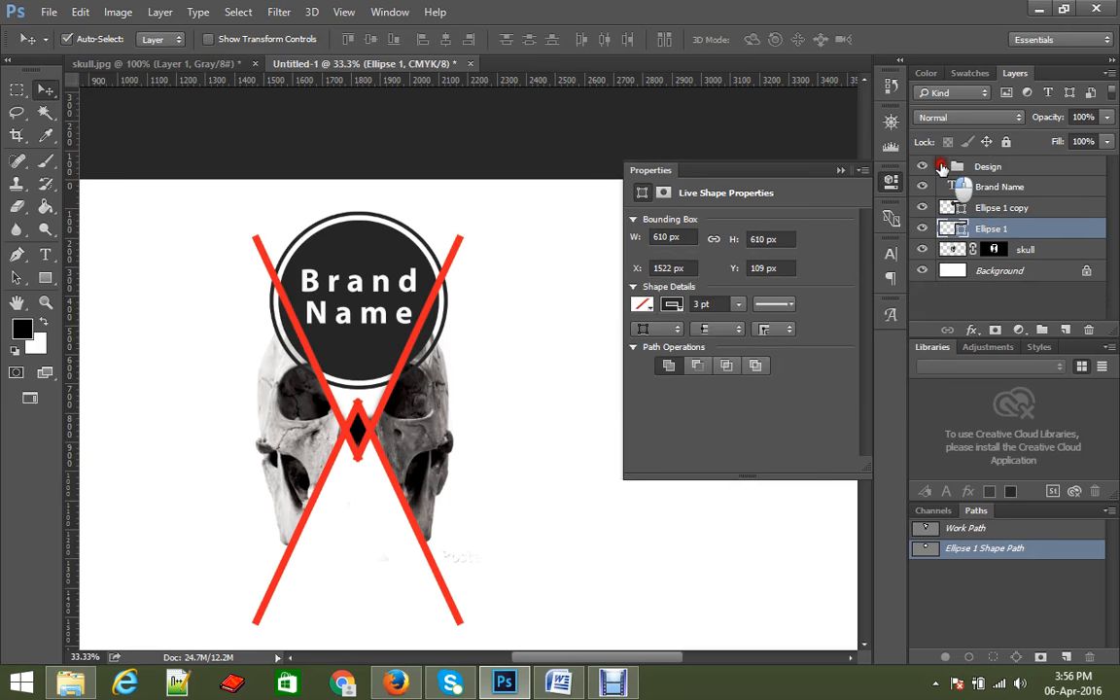
left_click(940, 166)
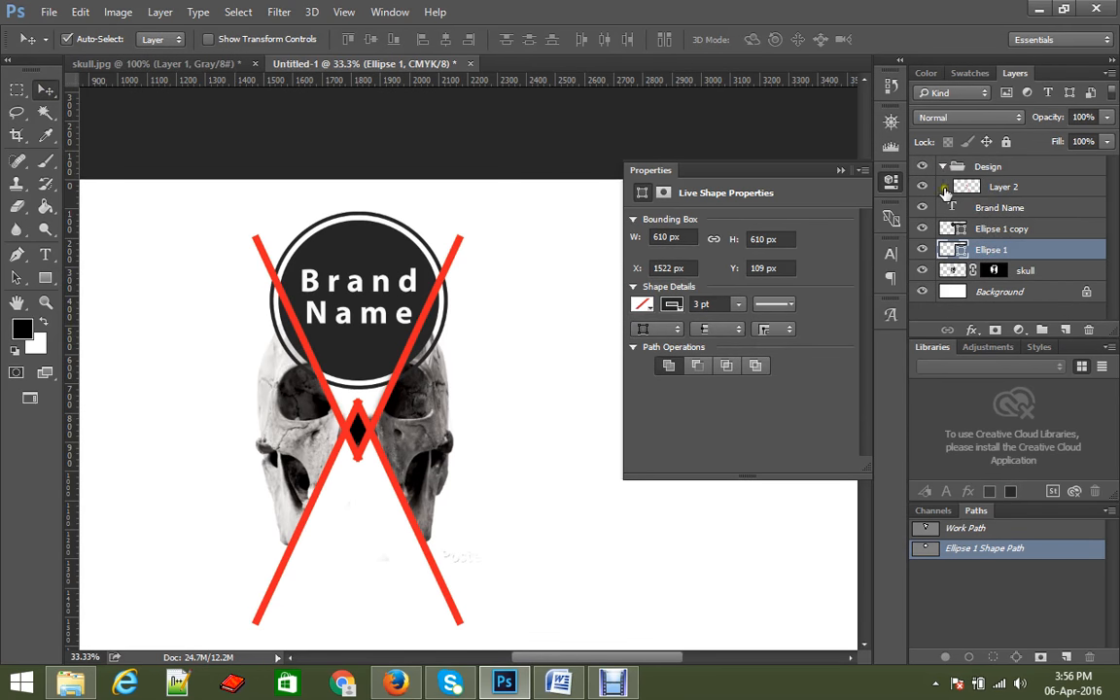
left_click(941, 167)
left_click(941, 166)
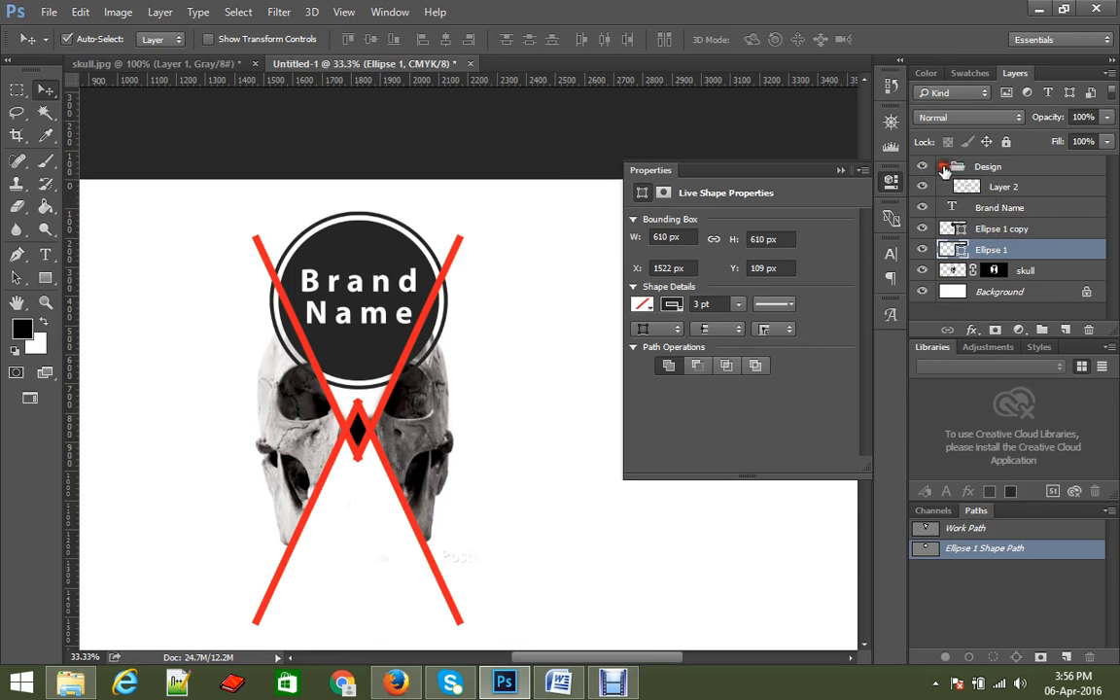
Align the Brand Name text, Ellipse 1 copy and Ellipse 1 layers by their vertical and horizontal centers.
left_click(985, 212)
left_click(988, 232, "ctrl")
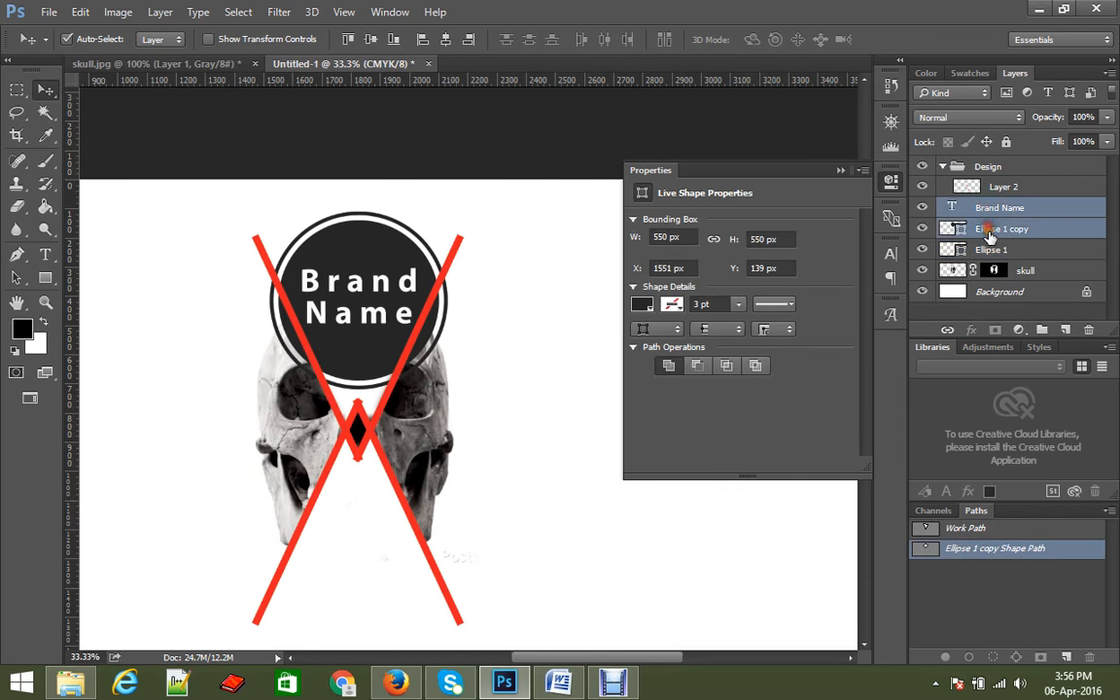
left_click(989, 251, "ctrl")
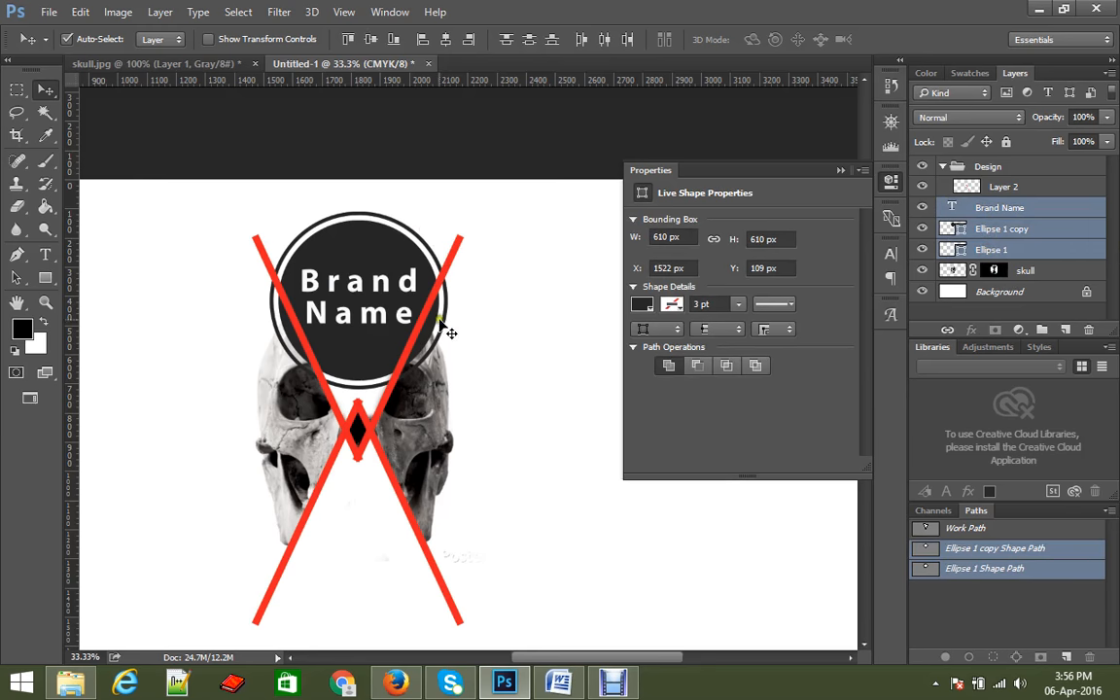
left_click(370, 39)
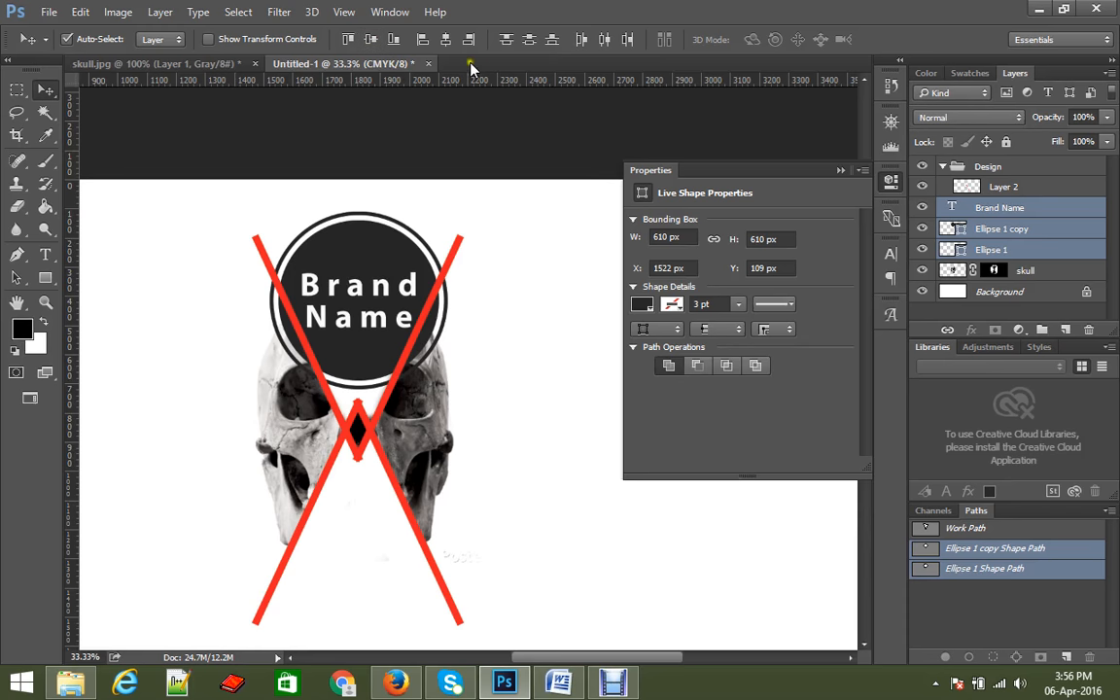
left_click(444, 39)
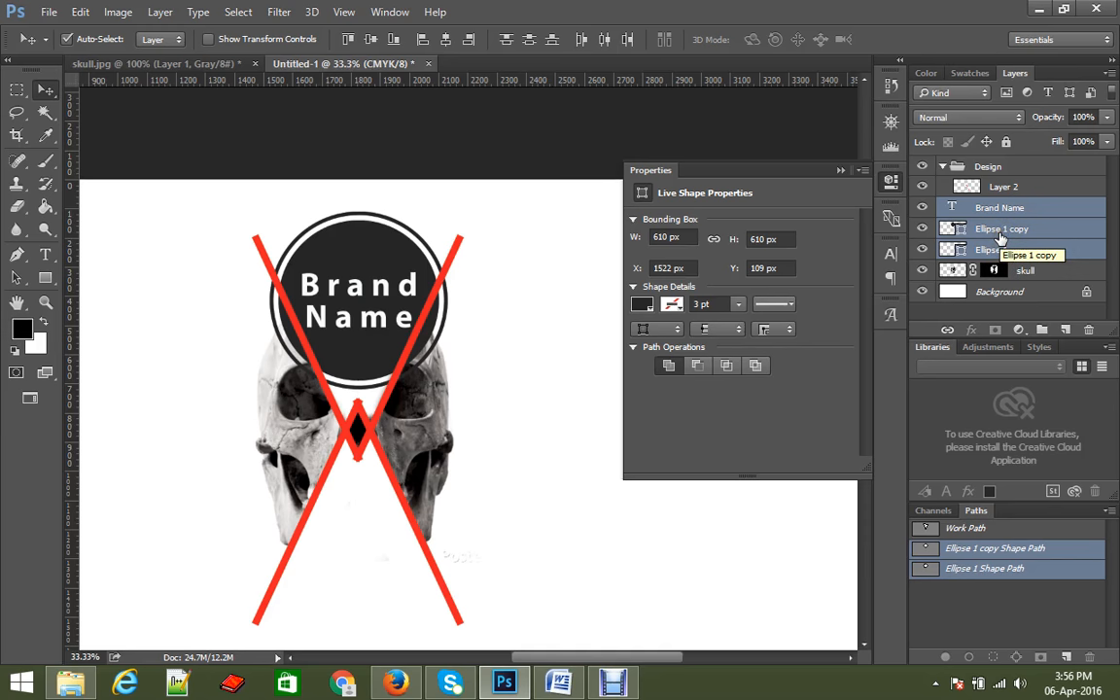
Group the Brand Name text and both ellipse layers, and name the group Logol.
key("ctrl")
key("ctrl+g")
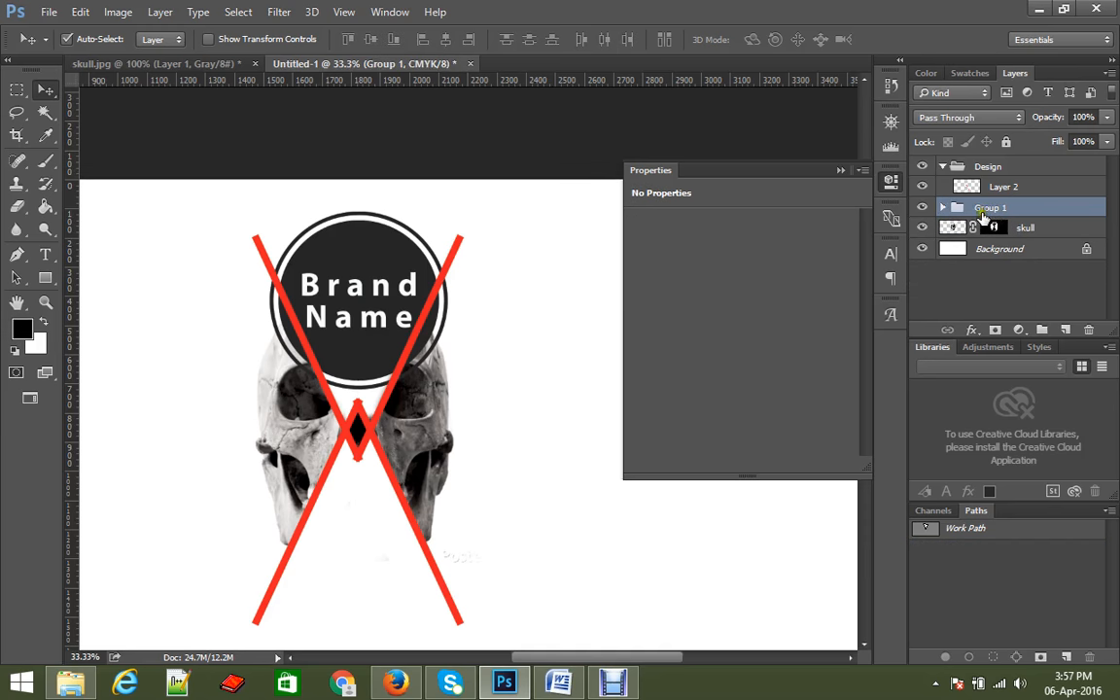
left_click(922, 229)
left_click(923, 229)
double_click(991, 207)
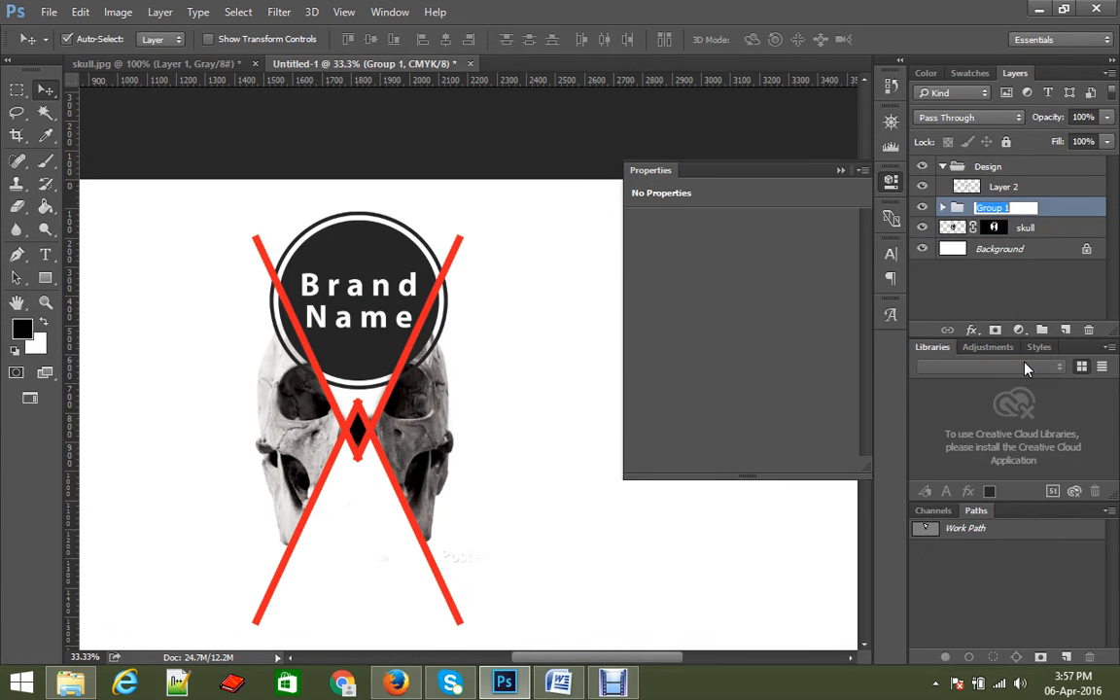
type("Logol")
key("Return")
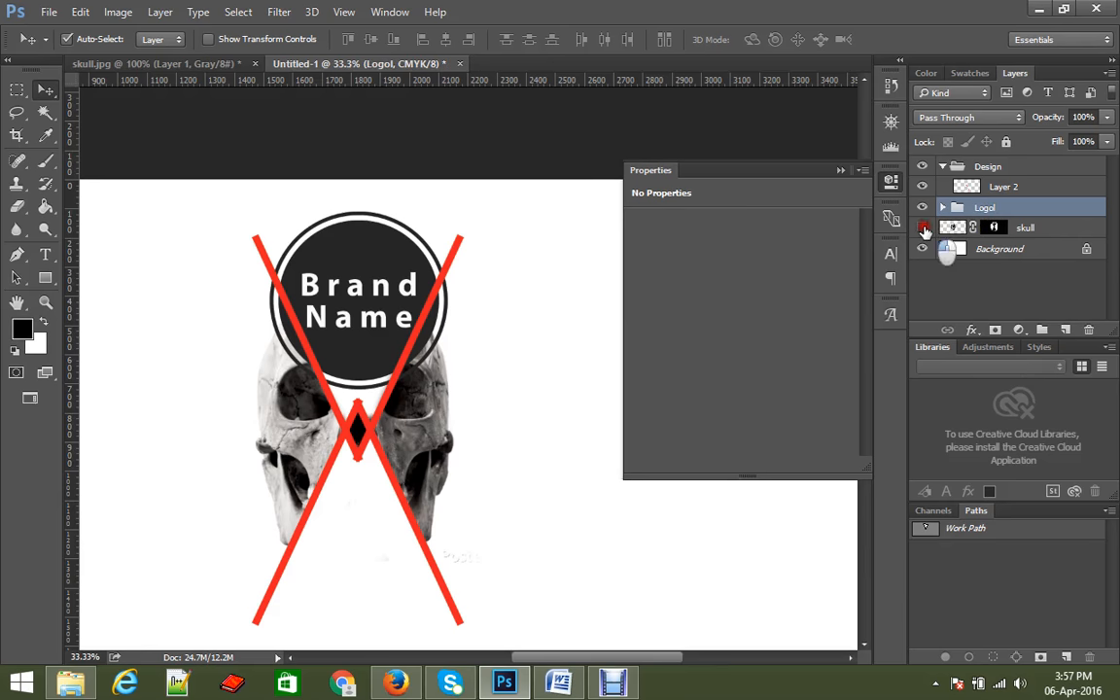
Put the skull layer with its mask into a group named Skull, and collapse the Skull and Design groups.
left_click(924, 227)
left_click(924, 228)
left_click(994, 228)
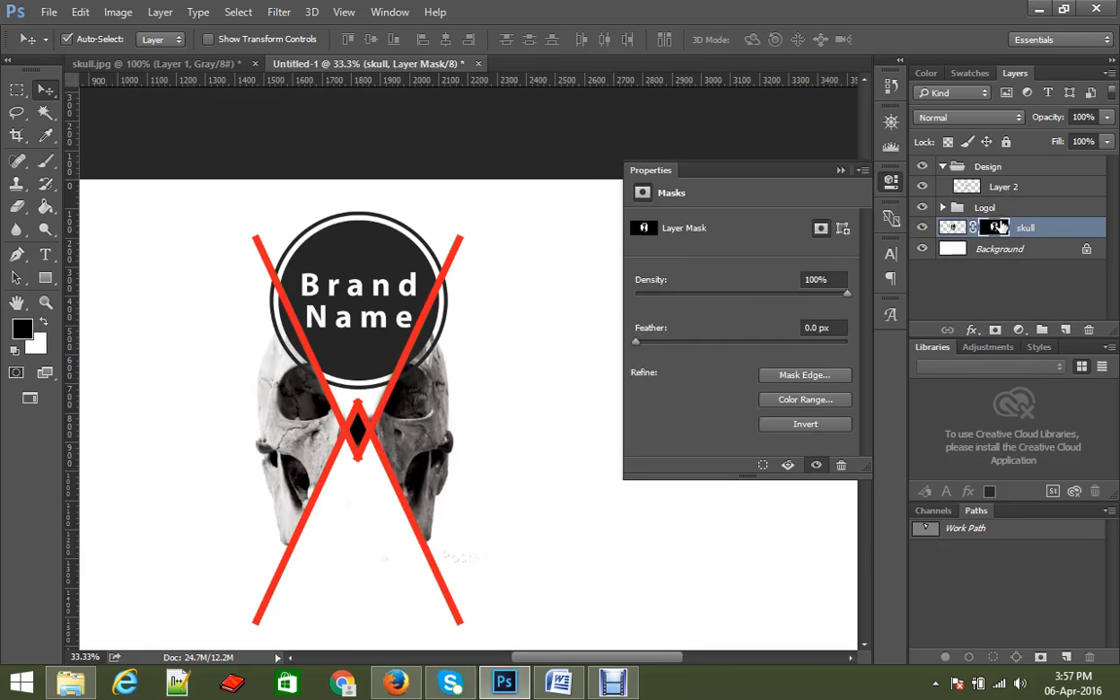
key("ctrl+g")
double_click(990, 228)
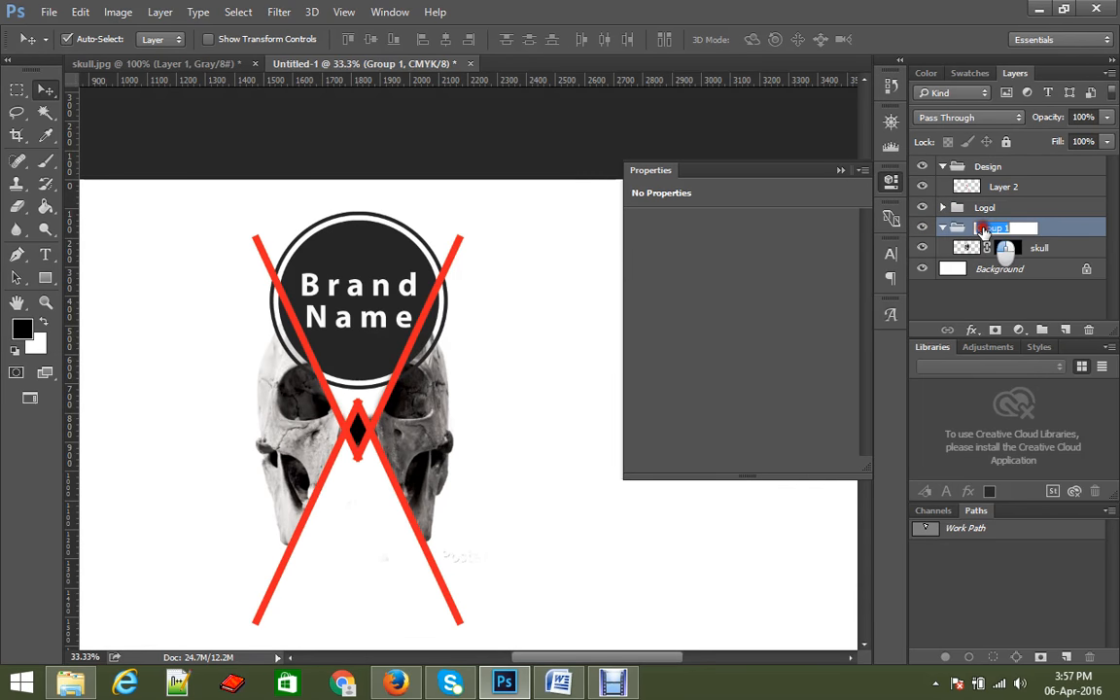
type("Sk")
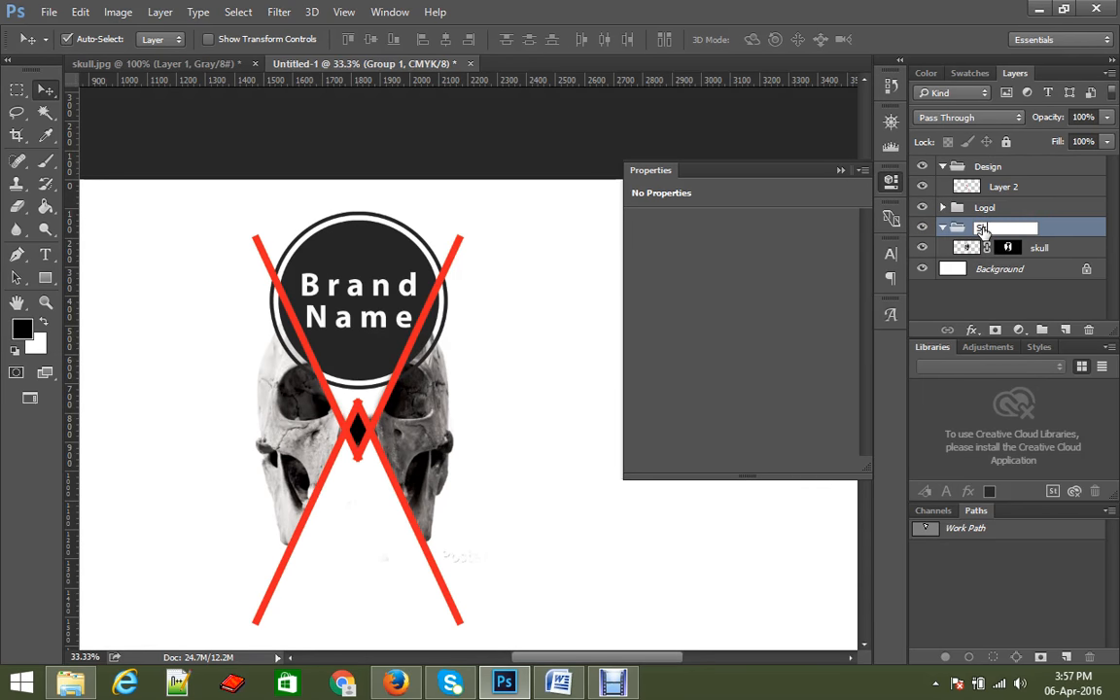
type("ull")
key("Return")
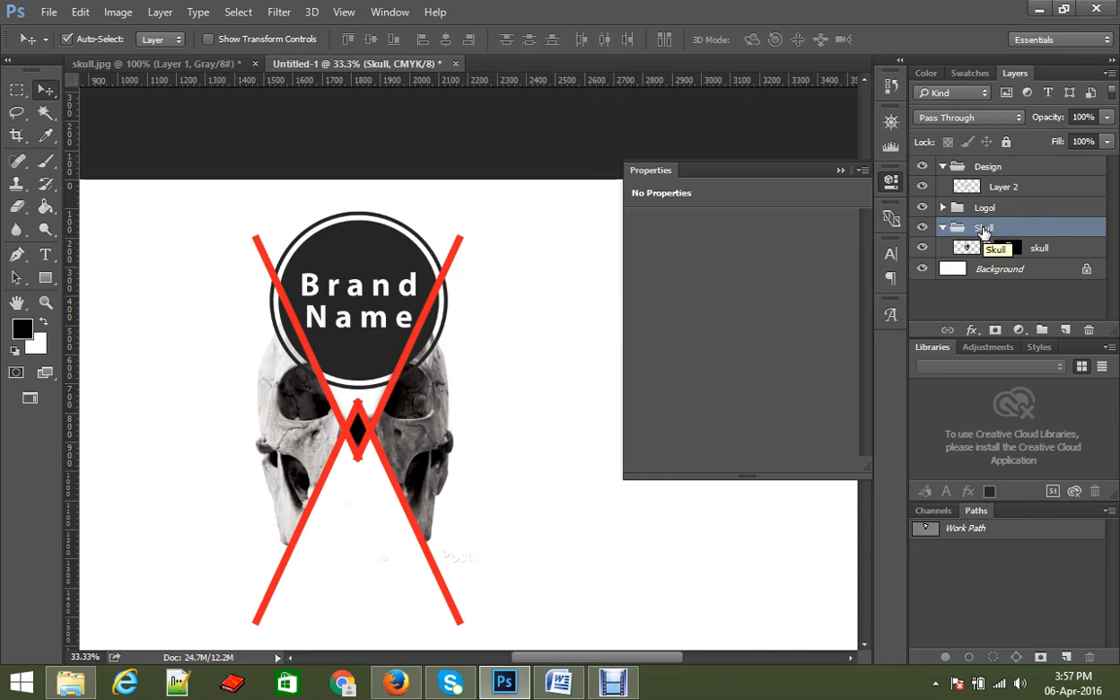
left_click(942, 228)
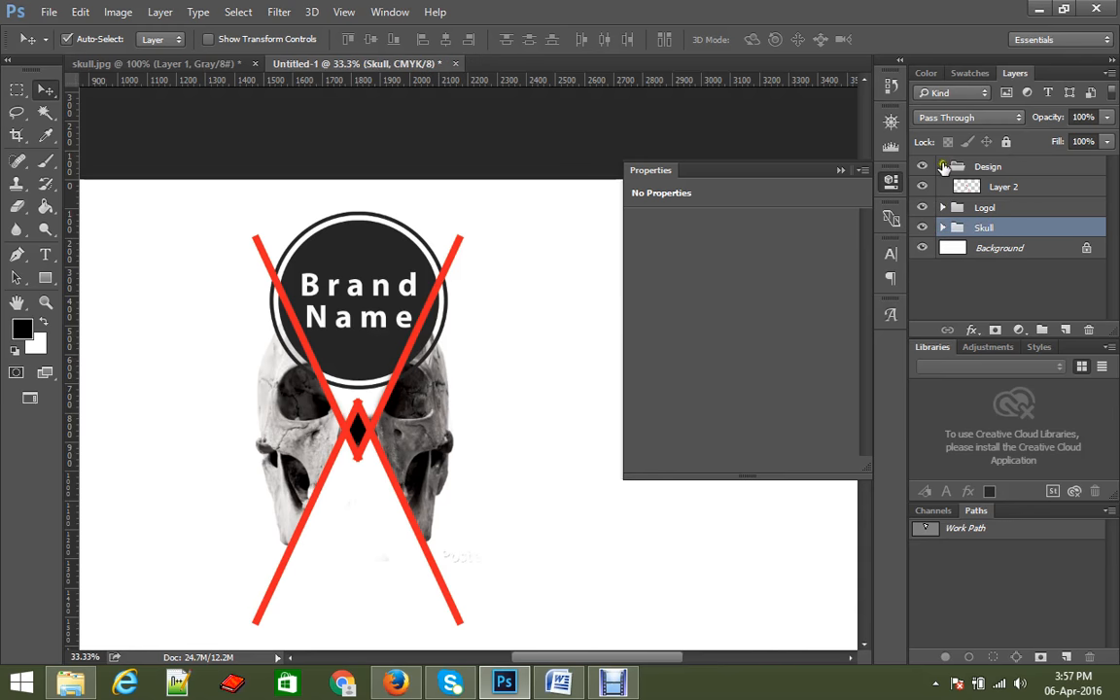
left_click(942, 167)
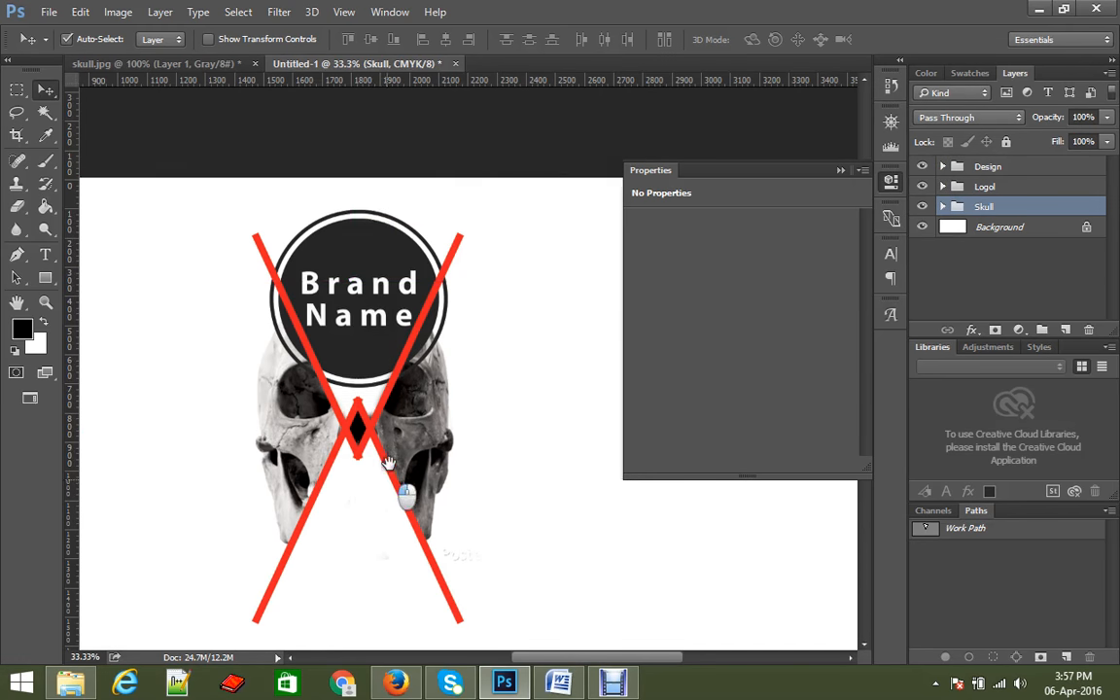
Browse the T-shirt folder's reference images starting from Custom-T-Shirt-Design.jpg, and return to the Photoshop document.
left_click_drag(385, 477, 393, 355)
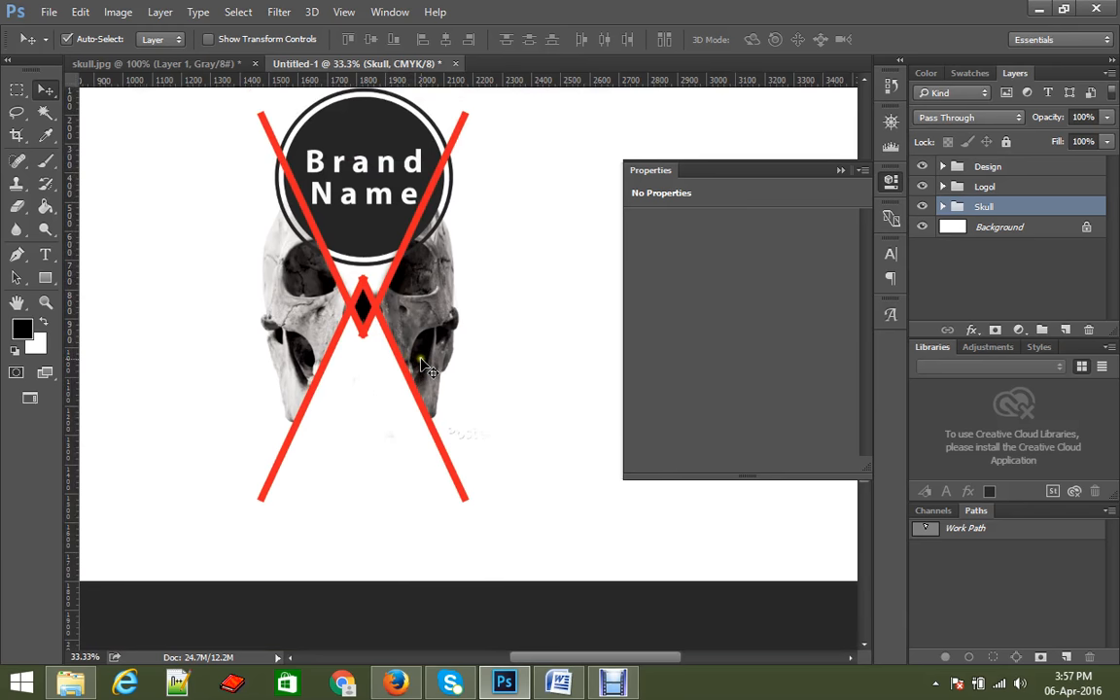
left_click(78, 683)
double_click(276, 197)
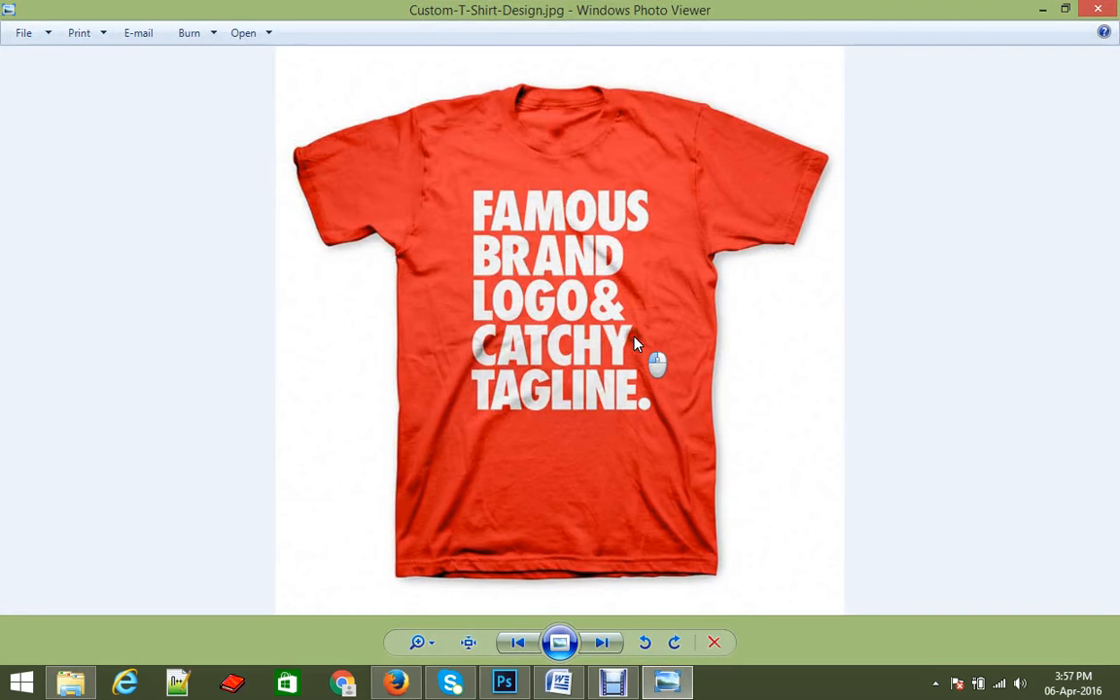
scroll(630, 335, "down", 1)
scroll(631, 335, "down", 1)
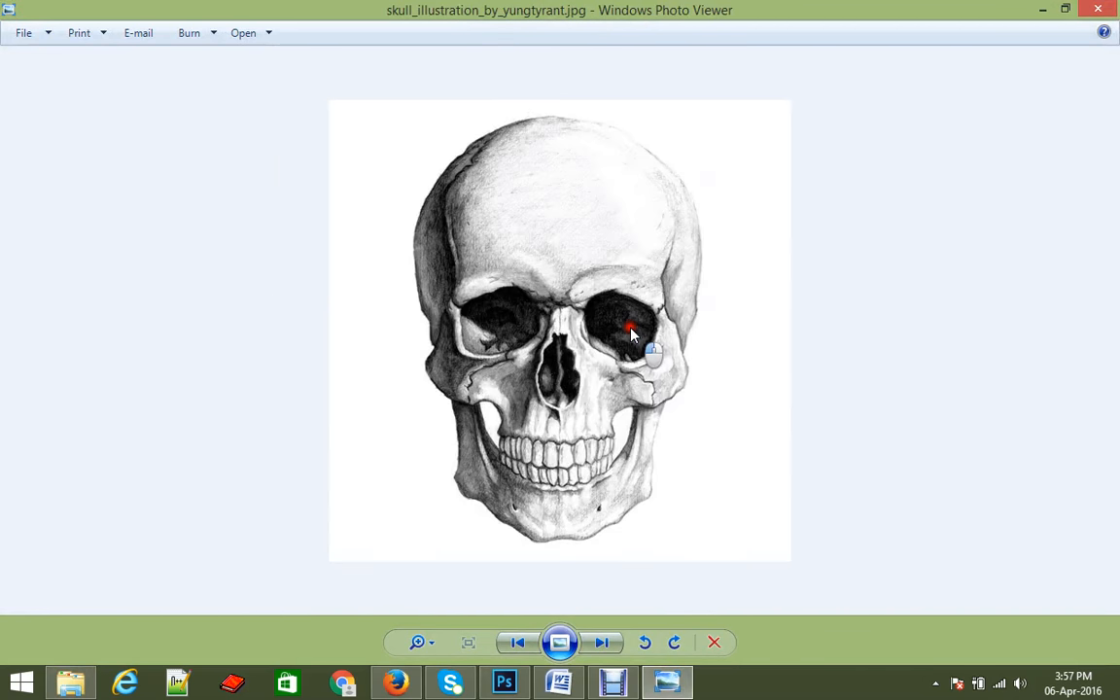
scroll(634, 337, "down", 3)
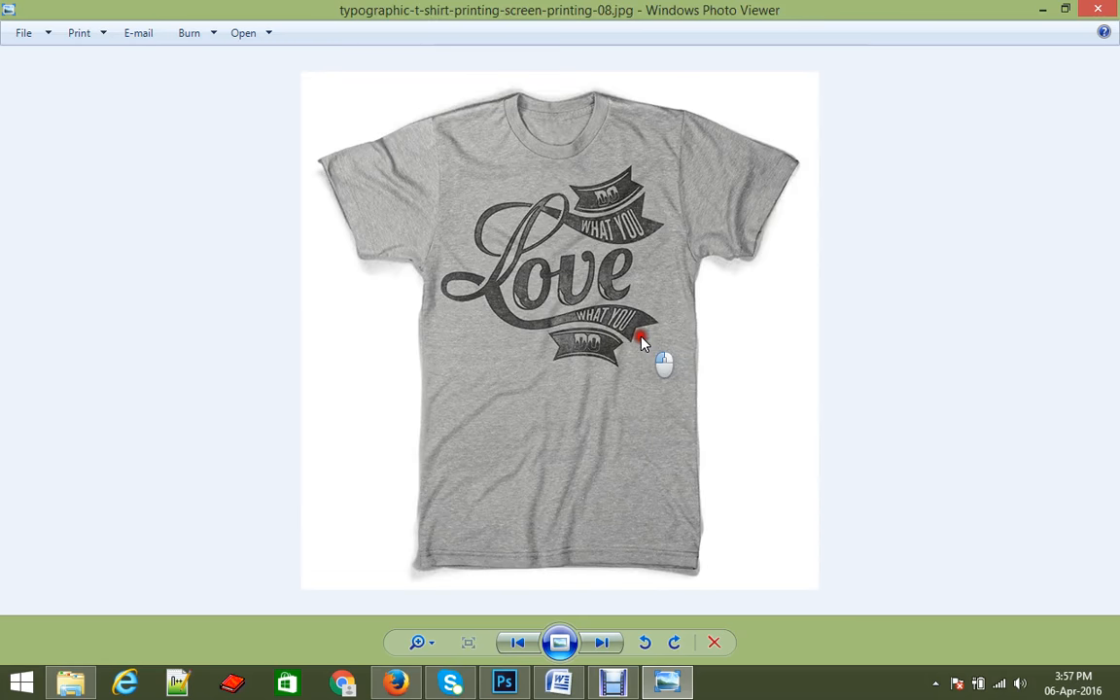
scroll(641, 340, "down", 4)
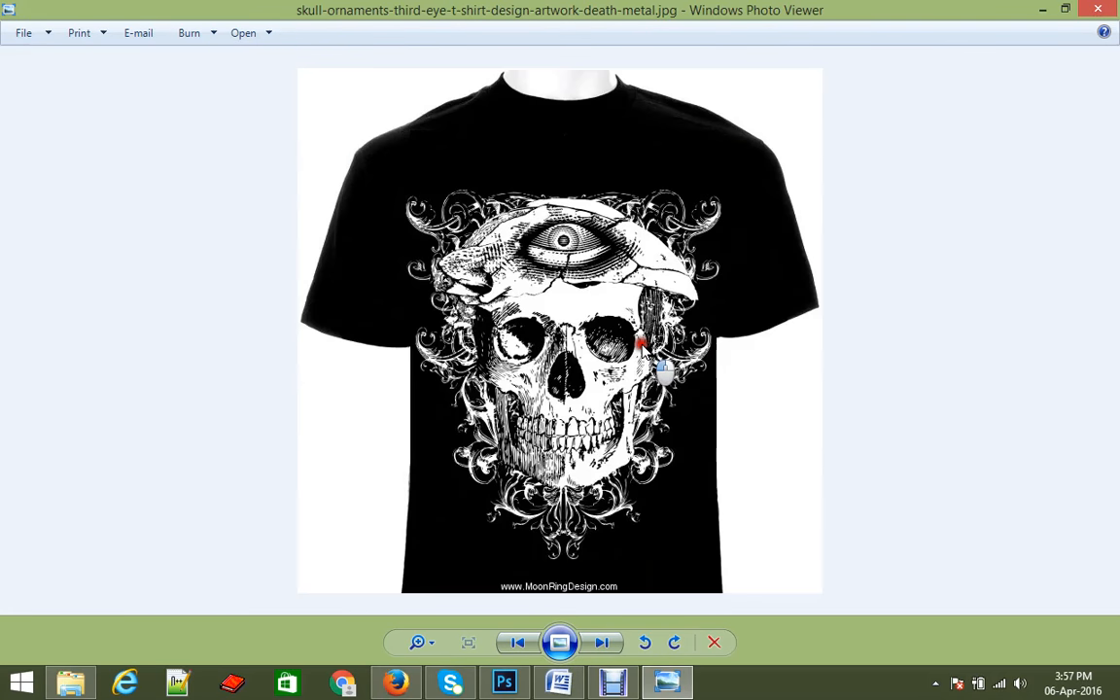
scroll(641, 342, "down", 1)
left_click(1099, 10)
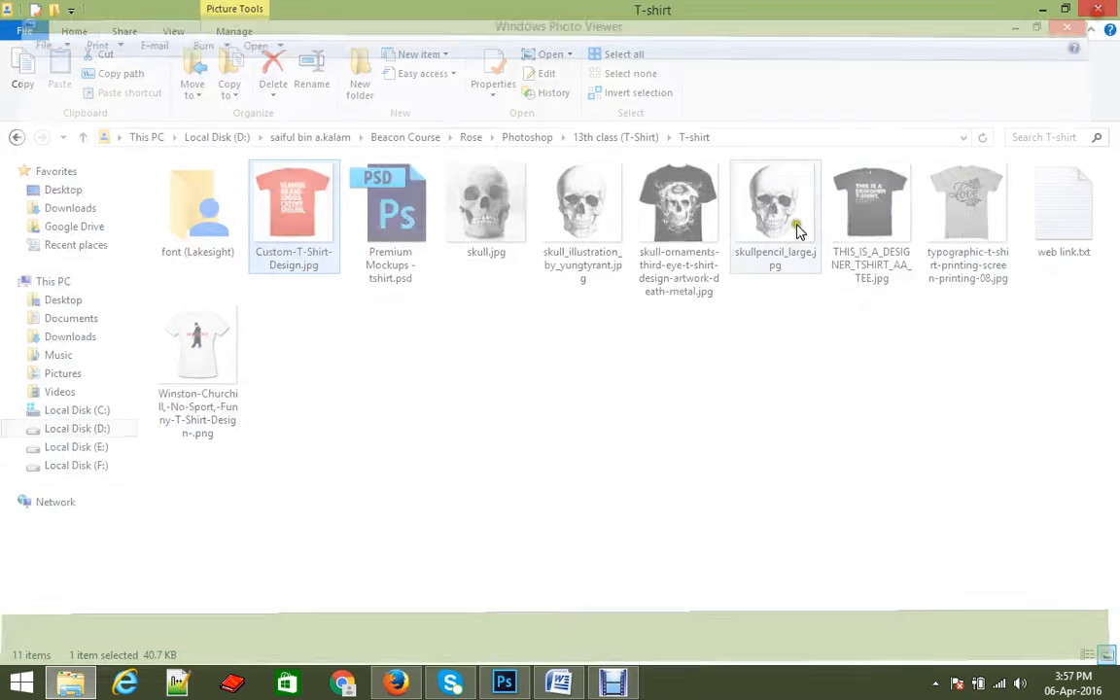
left_click(505, 684)
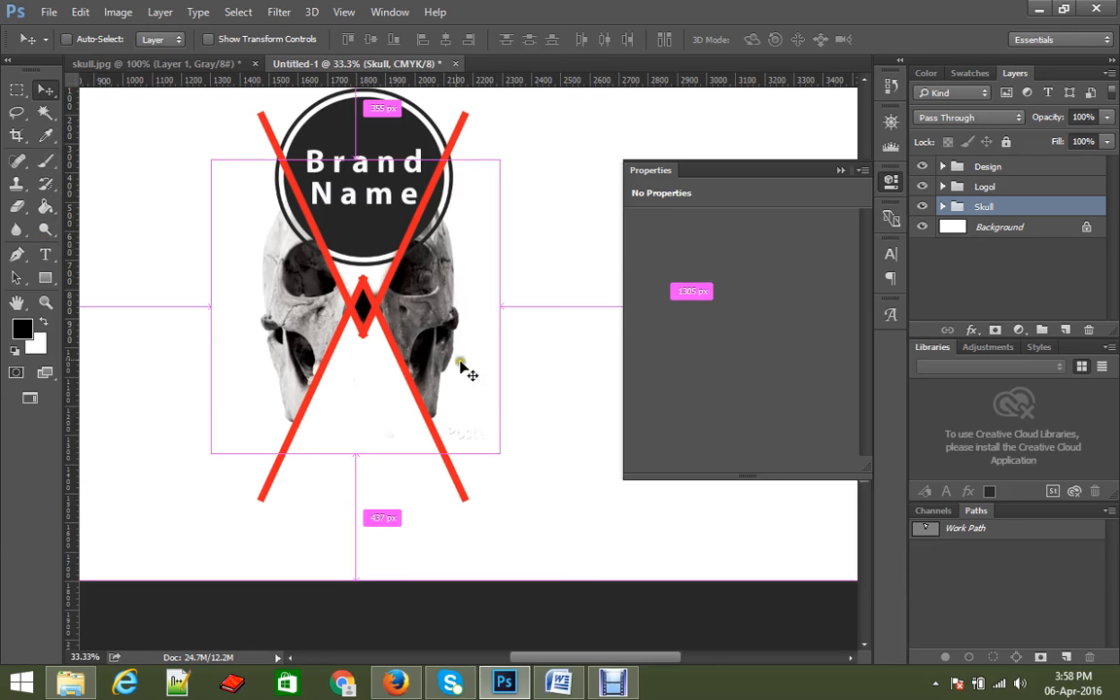
Draw a narrow vertical rectangular selection about 20 px wide and 680 px tall in the blank area left of the skull.
left_click(390, 352, "ctrl")
left_click_drag(380, 389, 380, 258)
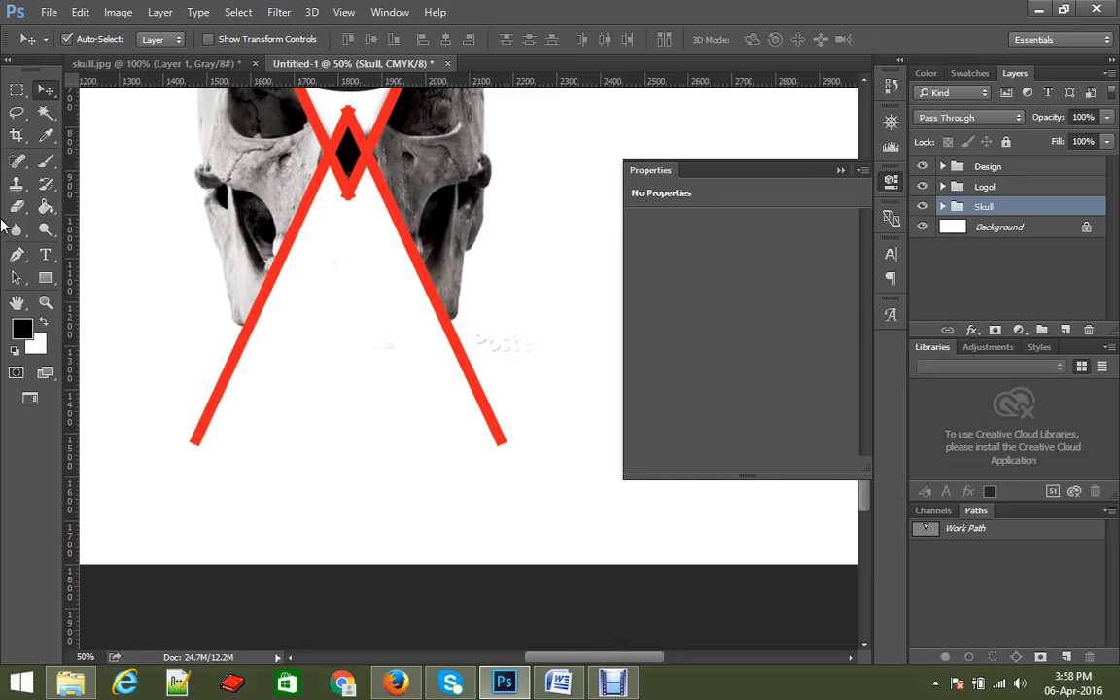
left_click(16, 90)
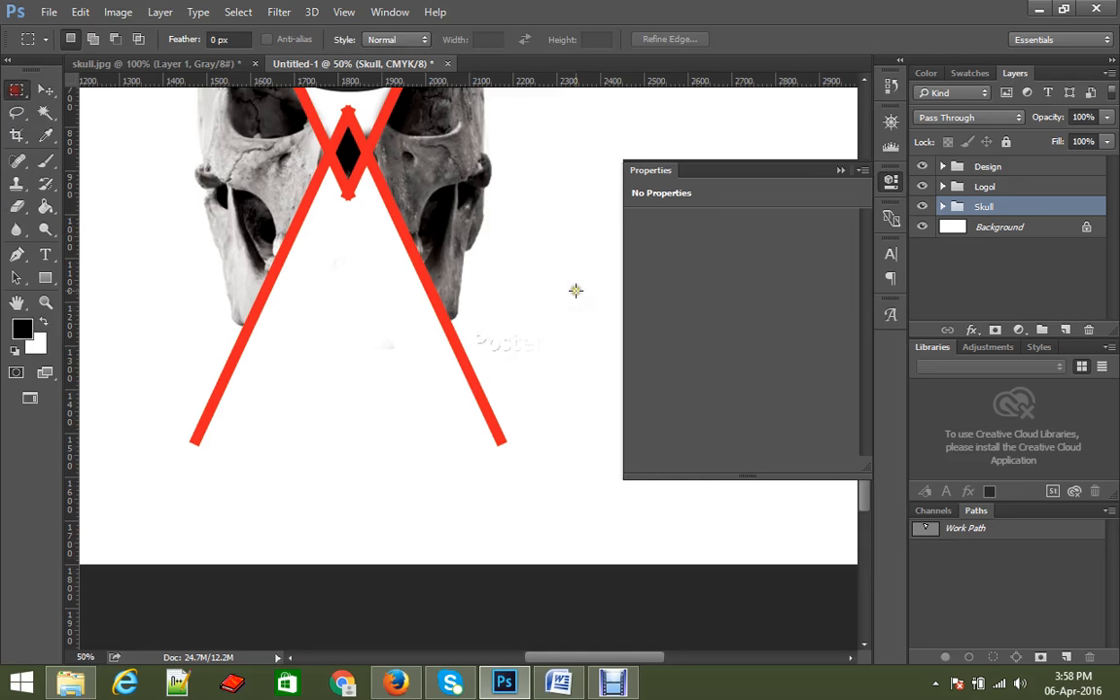
left_click_drag(223, 265, 345, 272)
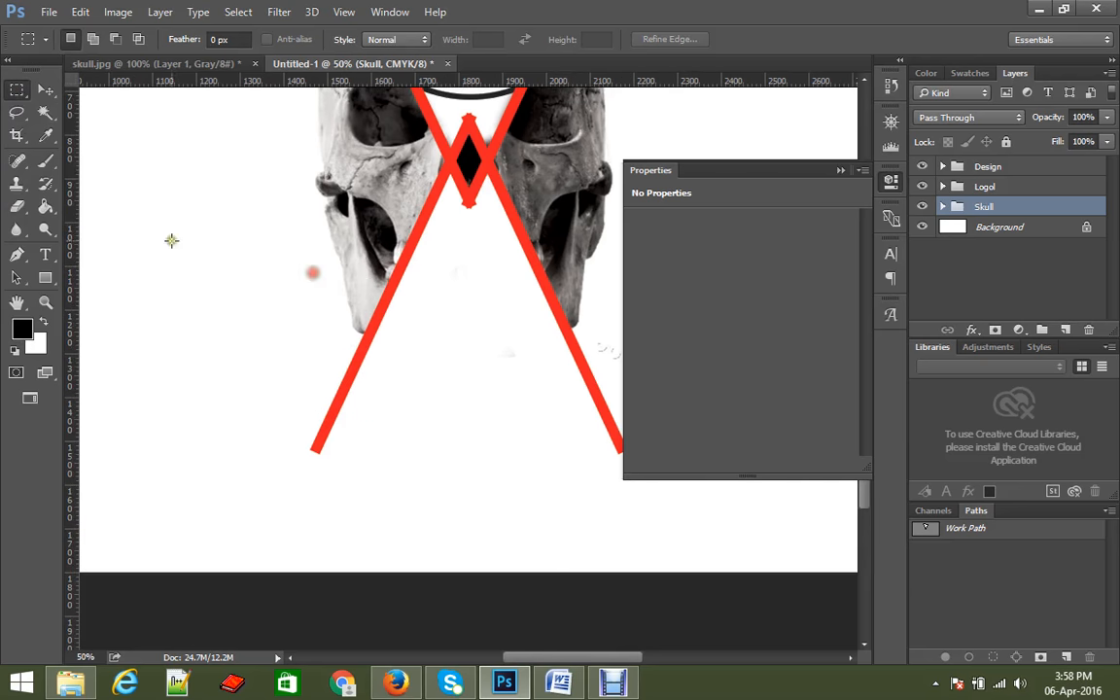
left_click_drag(145, 167, 152, 463)
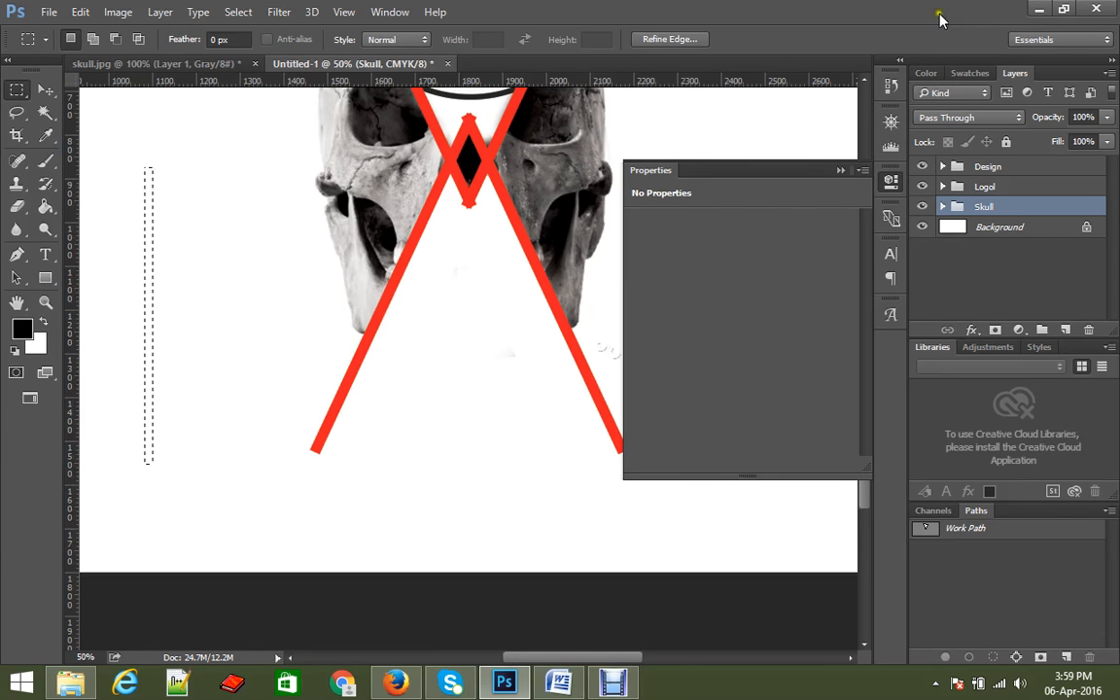
Sample the crossed lines' red and fill the narrow vertical selection with it on a new layer in the Design group.
left_click(46, 135)
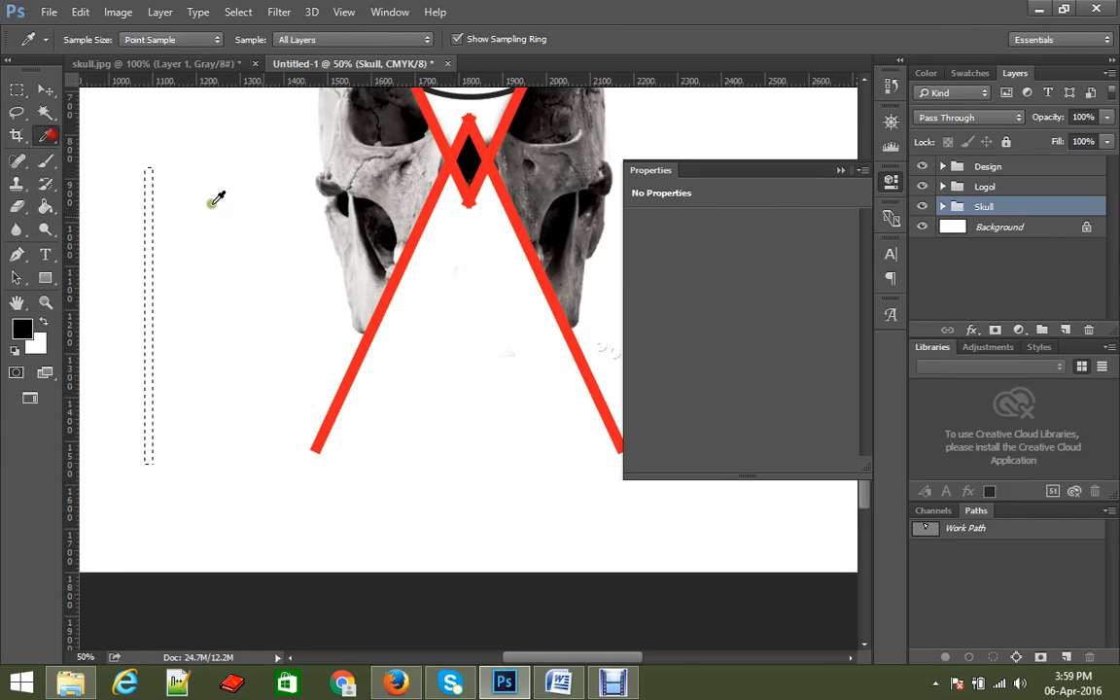
left_click(416, 230)
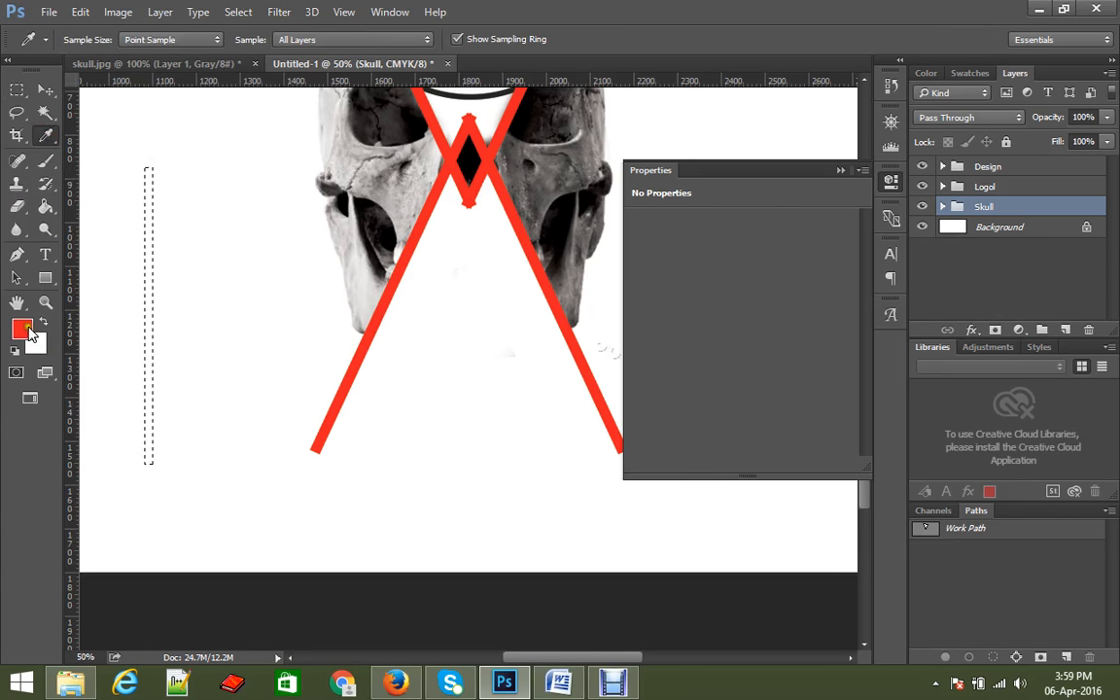
left_click(43, 207)
left_click(948, 168)
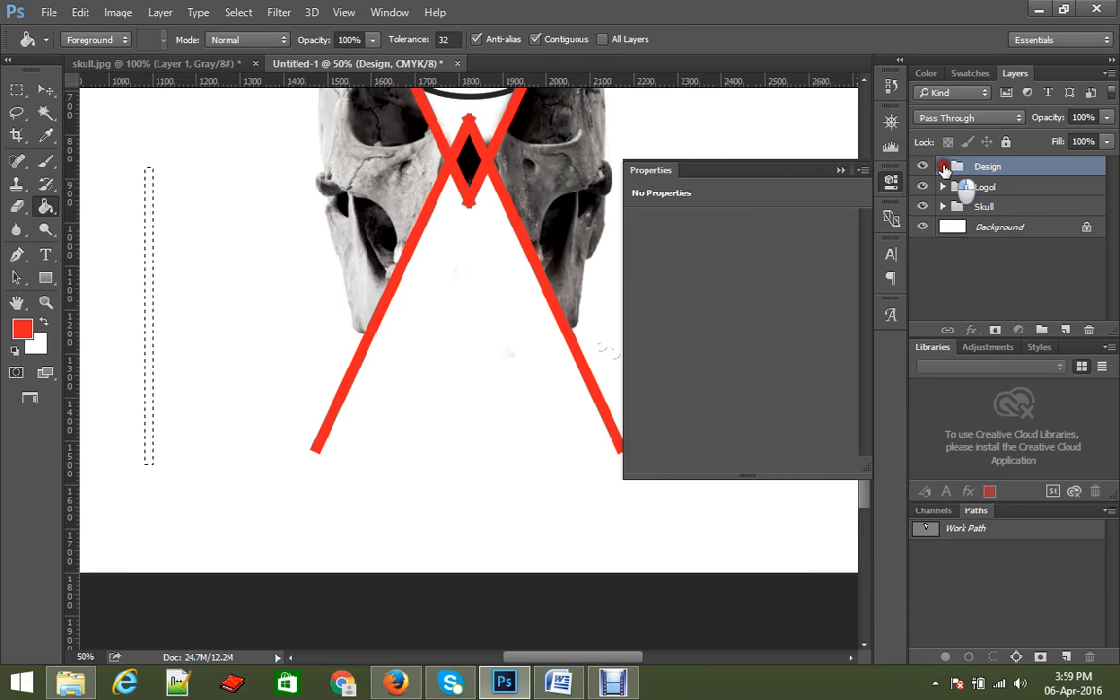
left_click(1010, 188)
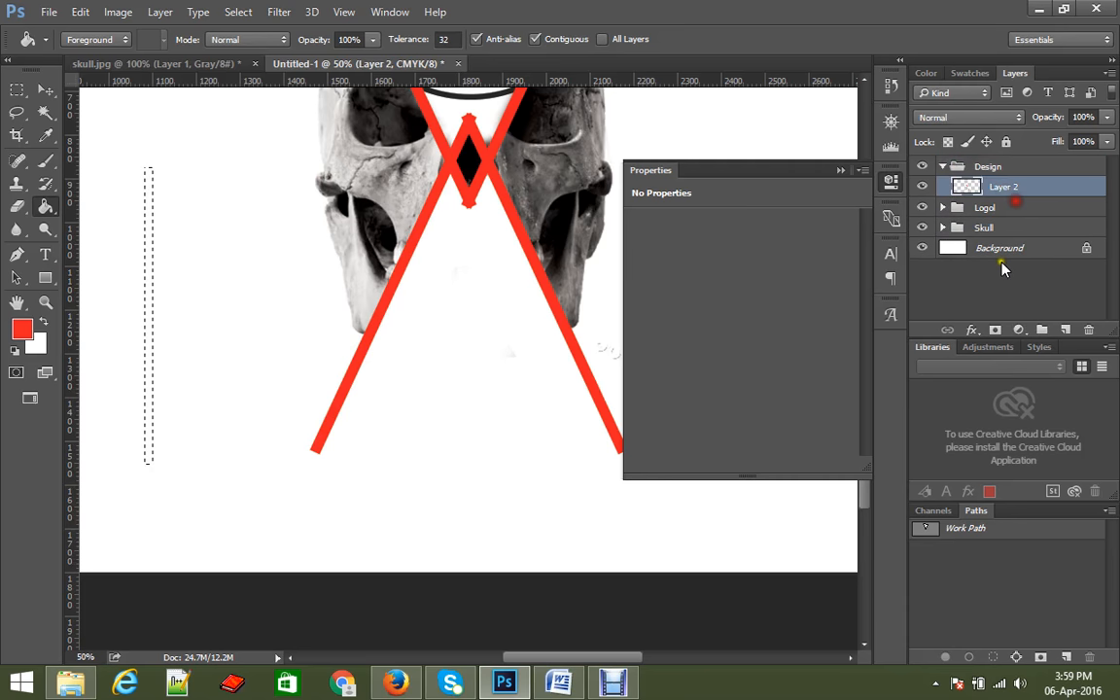
left_click(1065, 330)
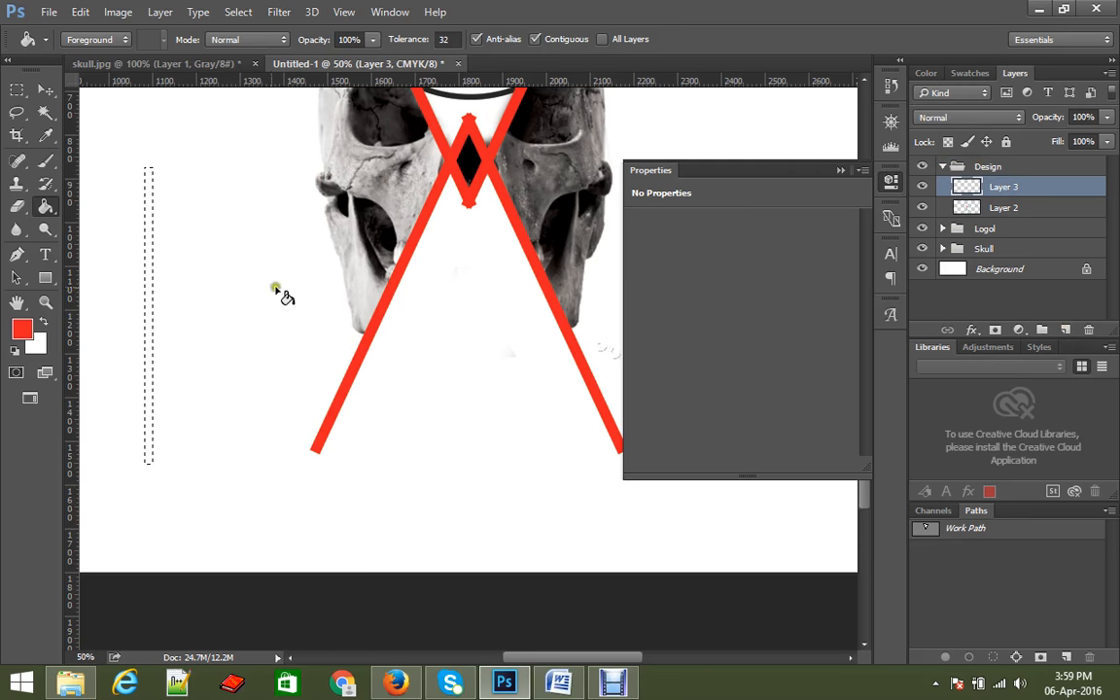
left_click(148, 285)
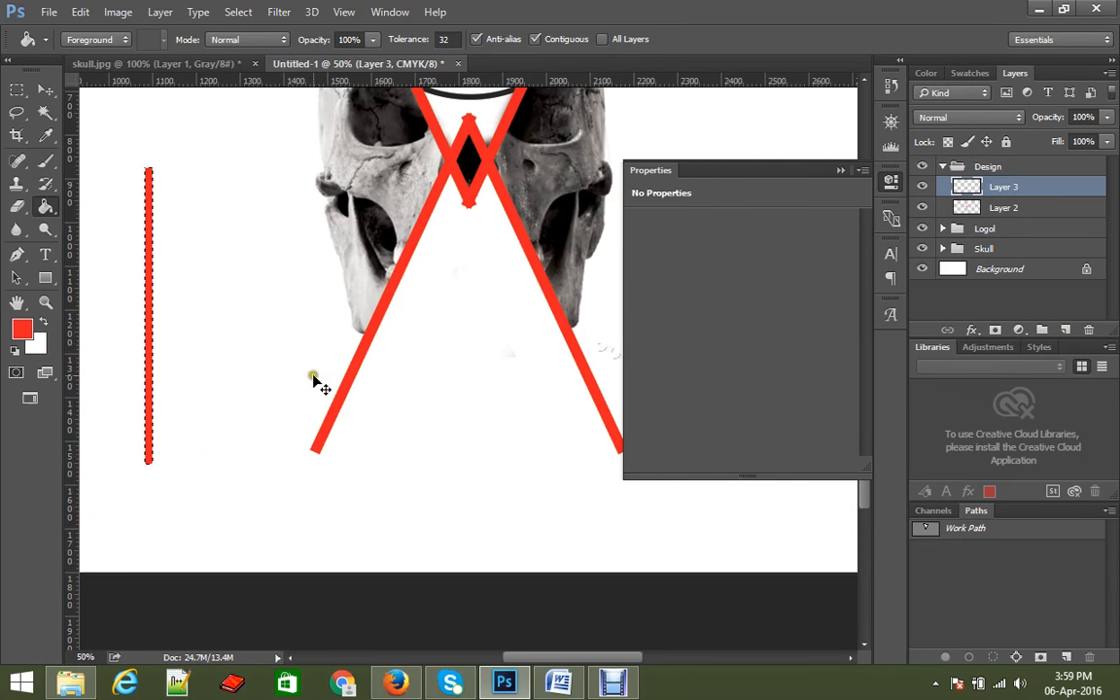
Deselect, rotate the narrow red bar by 25° and place it parallel to the crossed lines' lower-left leg, just inside it.
key("ctrl+d")
left_click(45, 89)
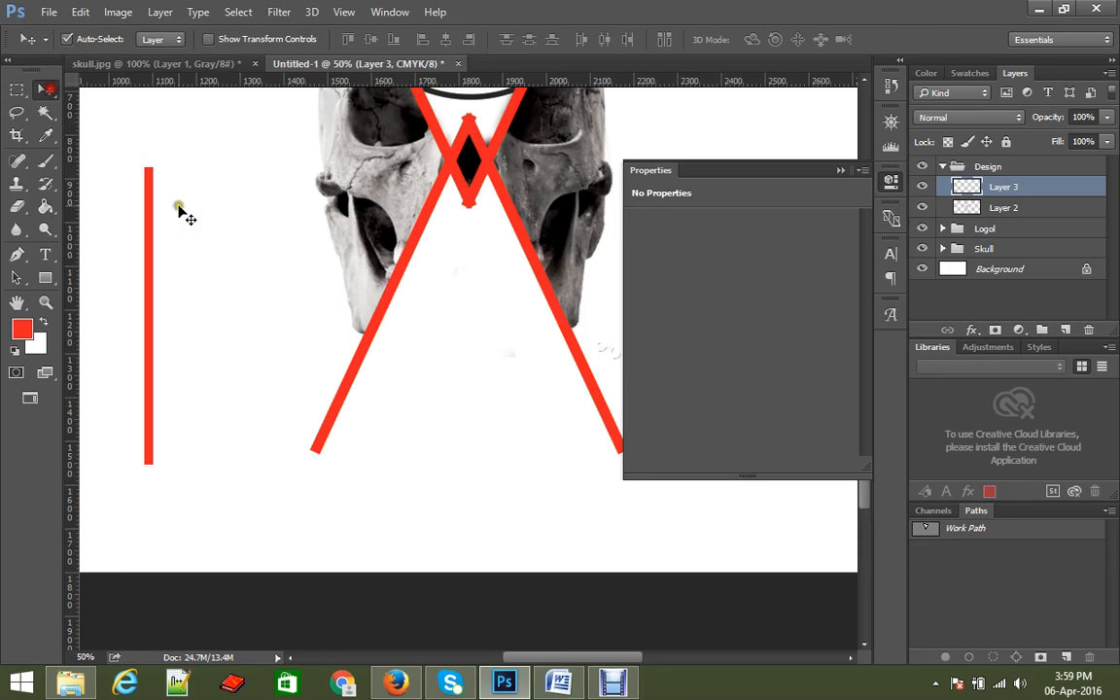
key("ctrl")
key("ctrl+t")
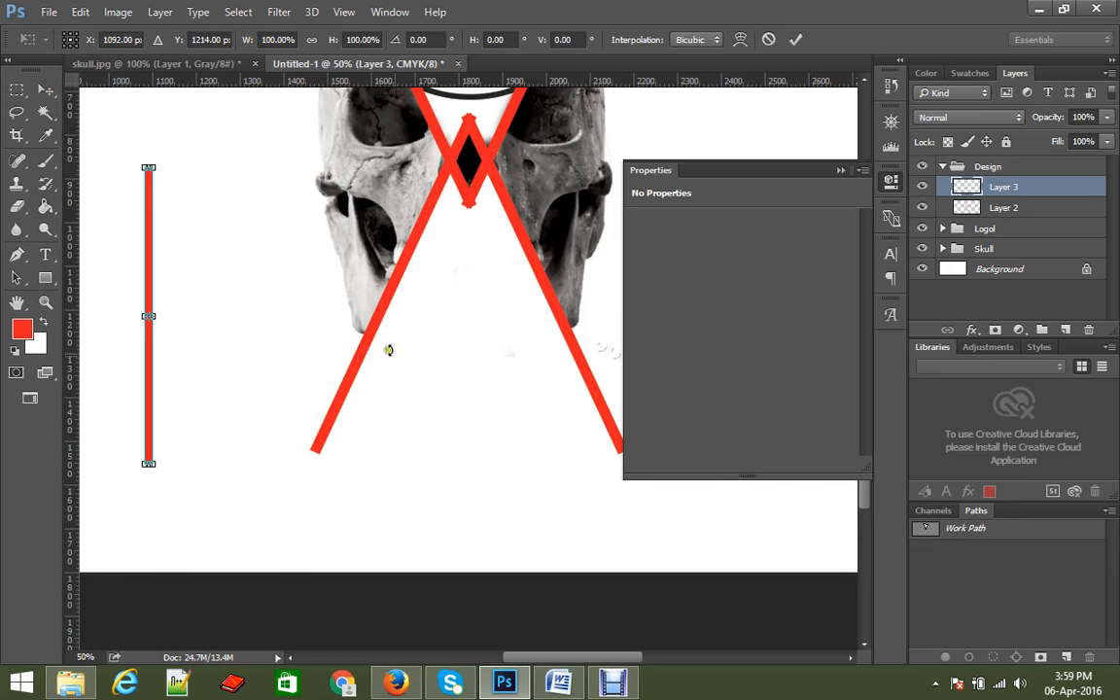
left_click(420, 39)
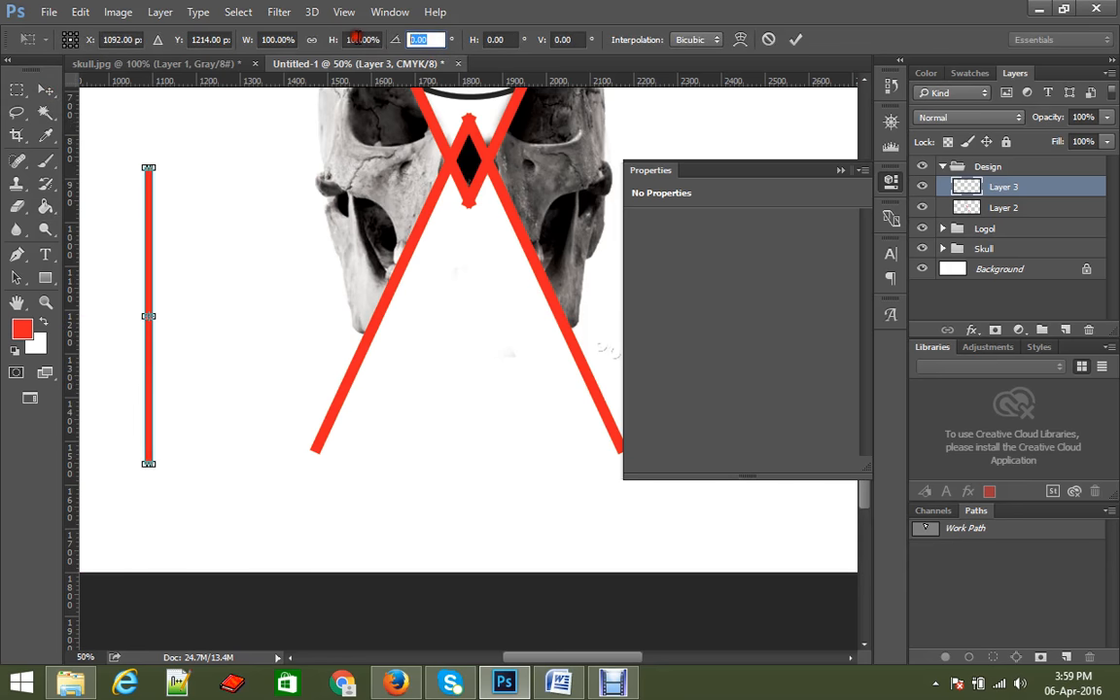
type("25")
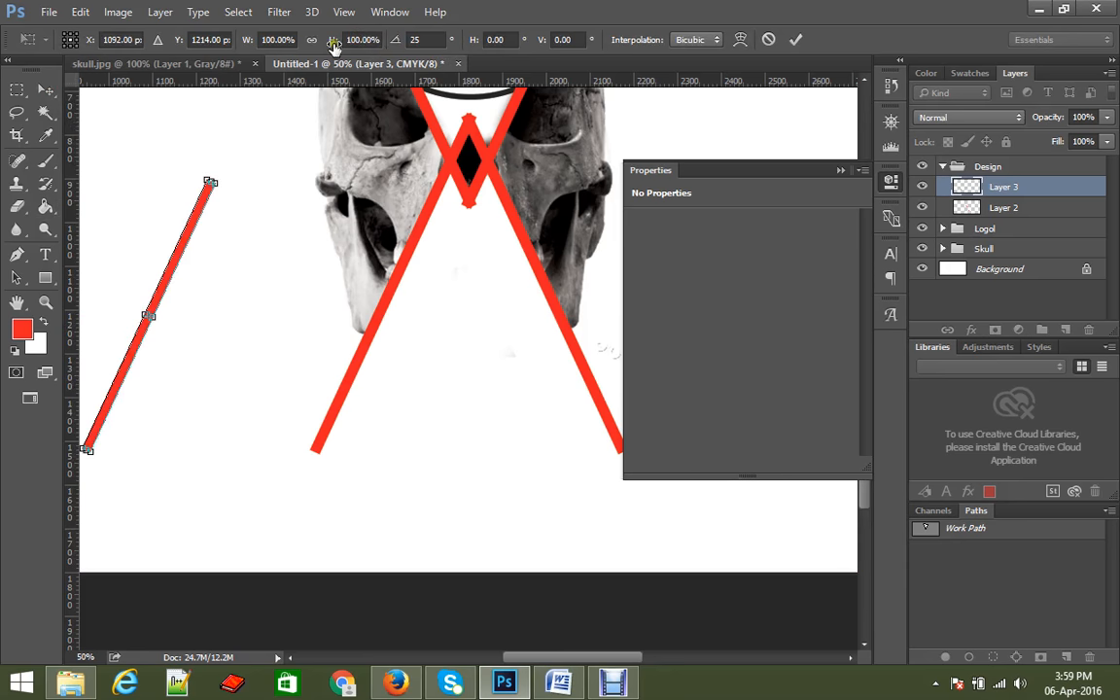
left_click_drag(185, 233, 420, 270)
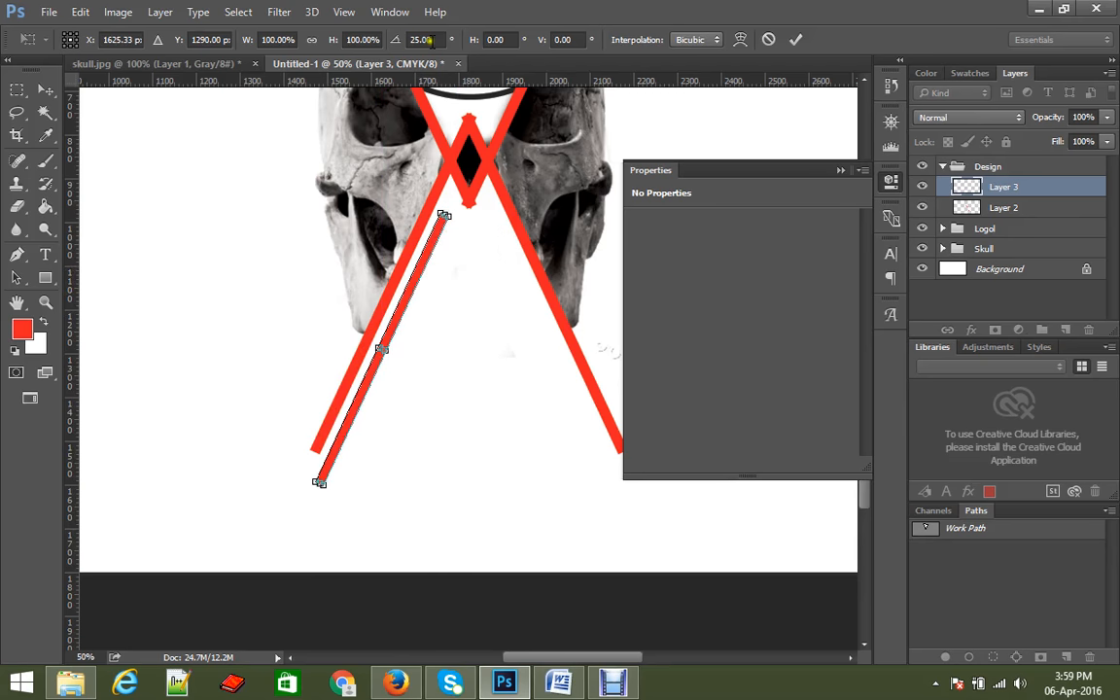
key("Return")
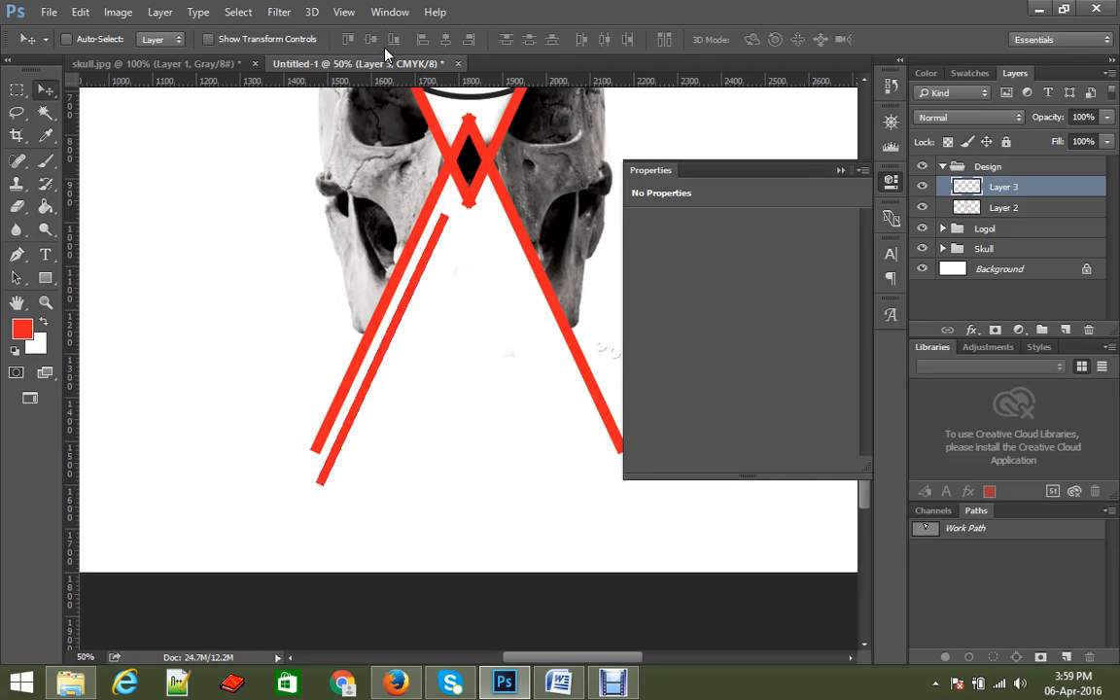
Duplicate the slanted thin red bar, flip the copy horizontally and place it just inside the crossed lines' lower-right leg.
left_click_drag(492, 260, 323, 245)
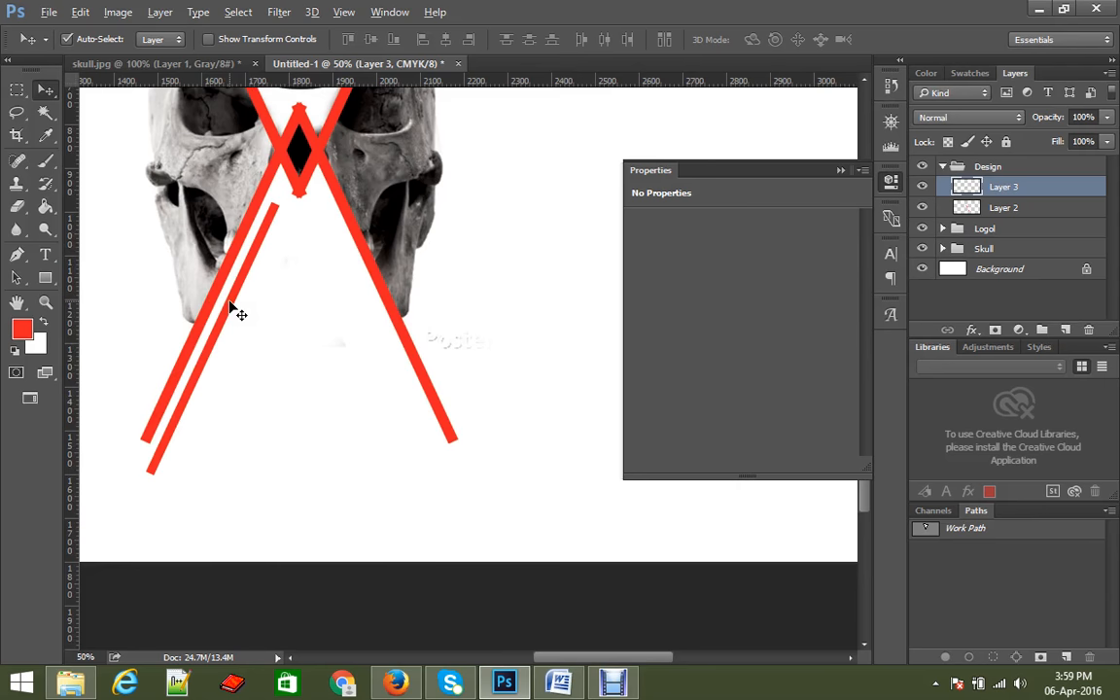
key("alt")
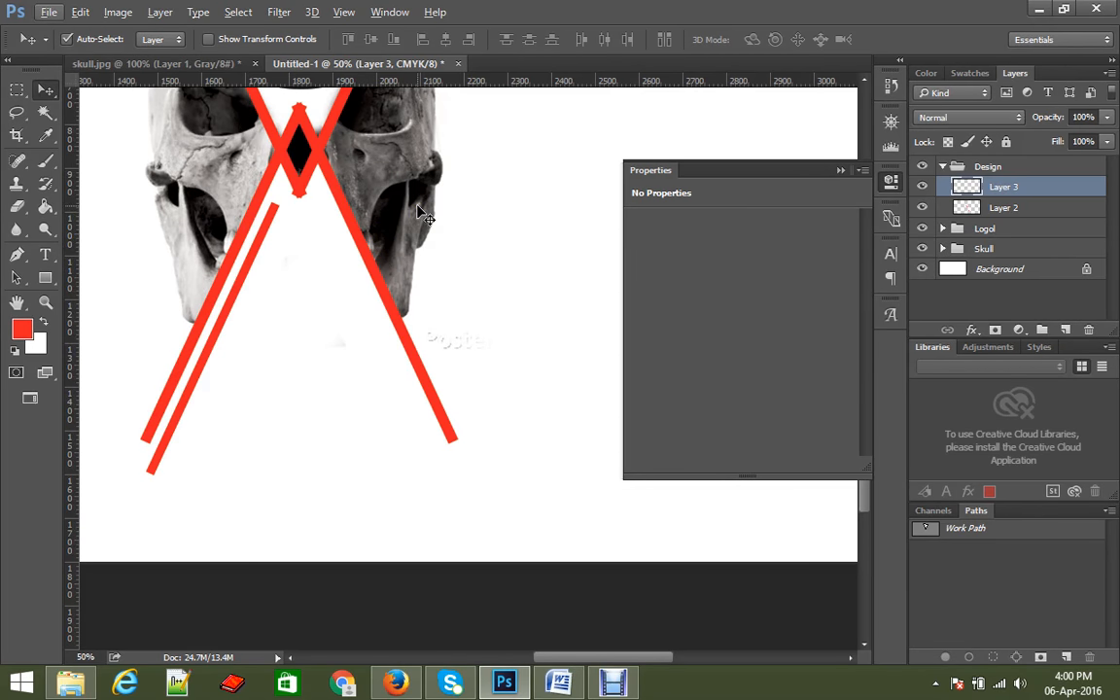
key("alt")
key("ctrl+j")
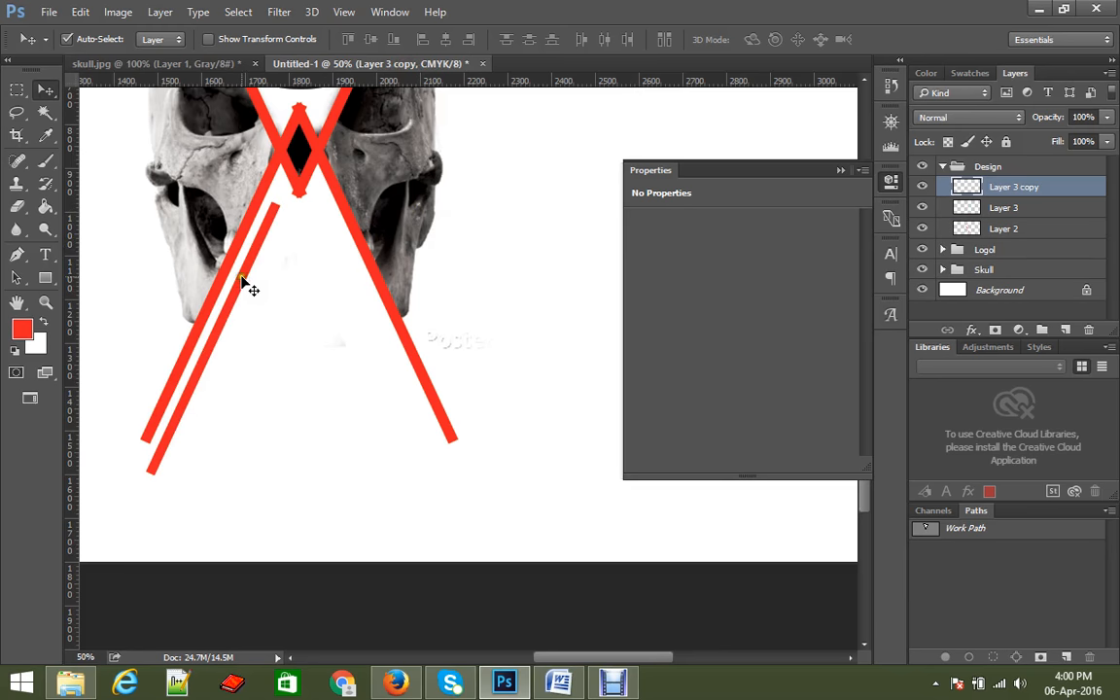
left_click_drag(242, 281, 341, 289)
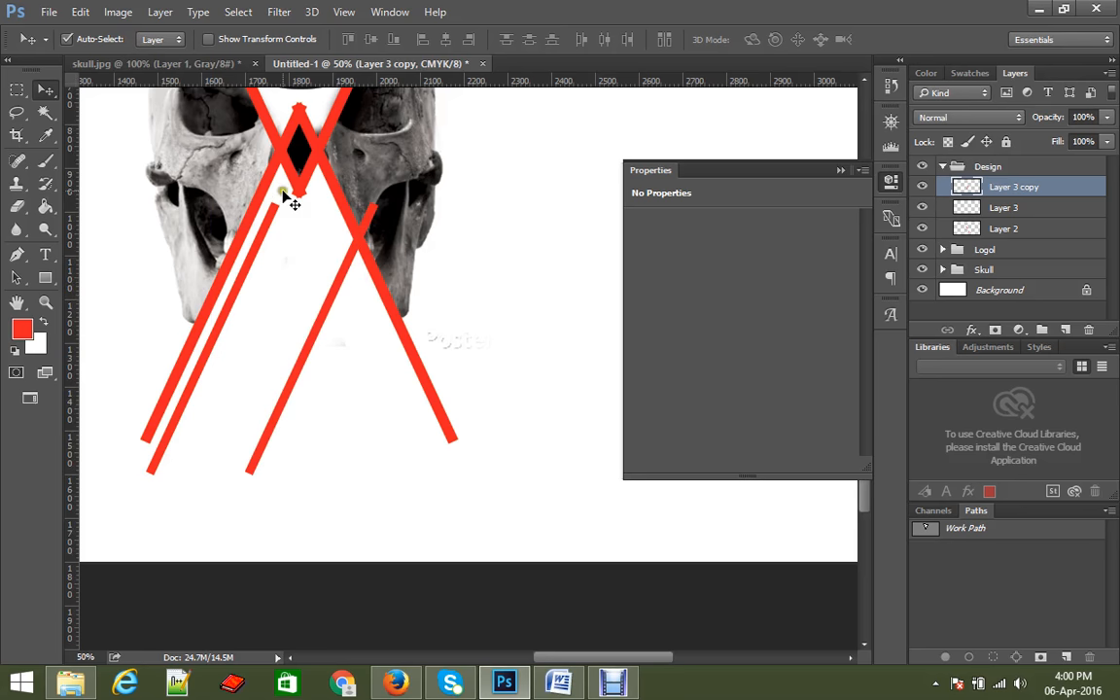
key("ctrl+t")
right_click(325, 297)
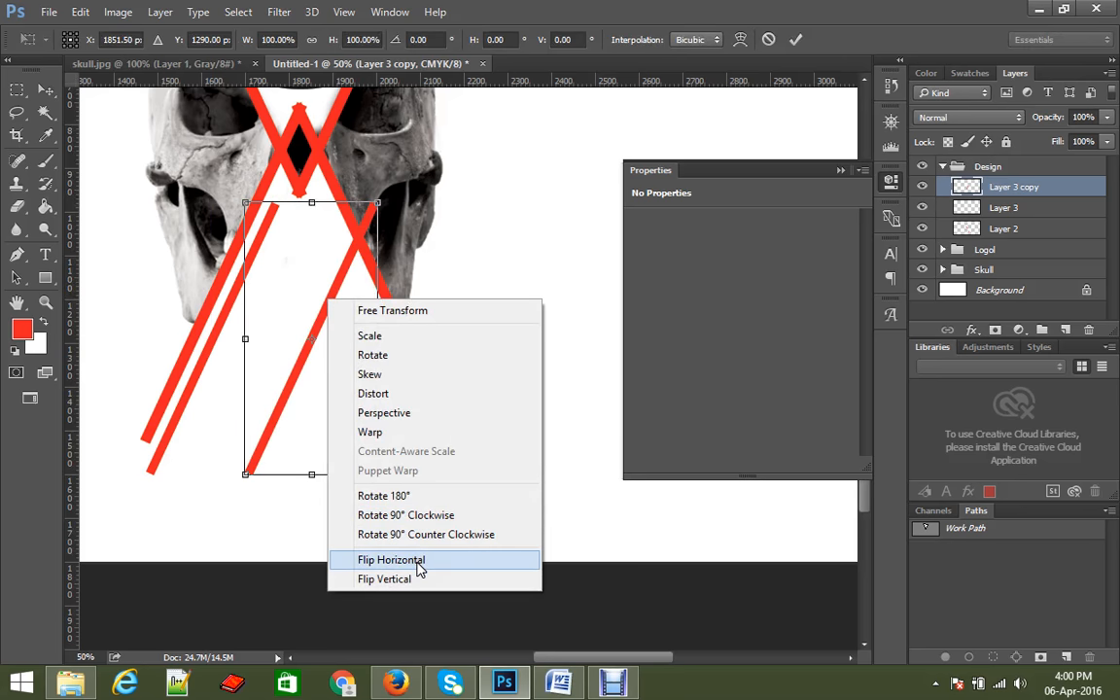
left_click(418, 566)
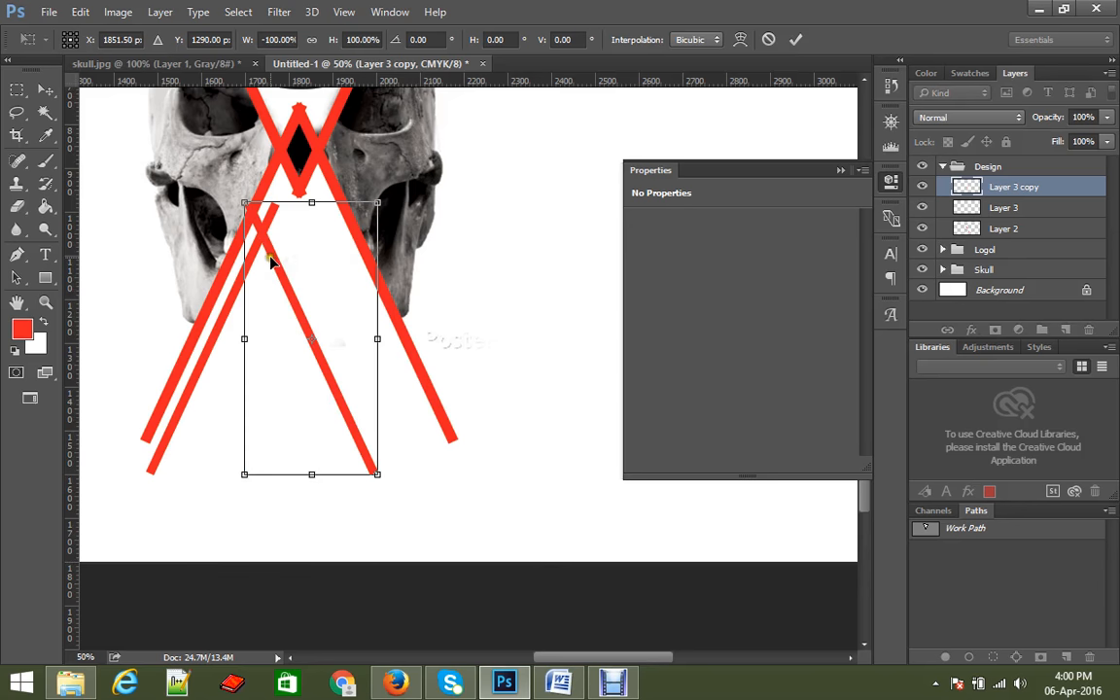
left_click_drag(271, 253, 345, 264)
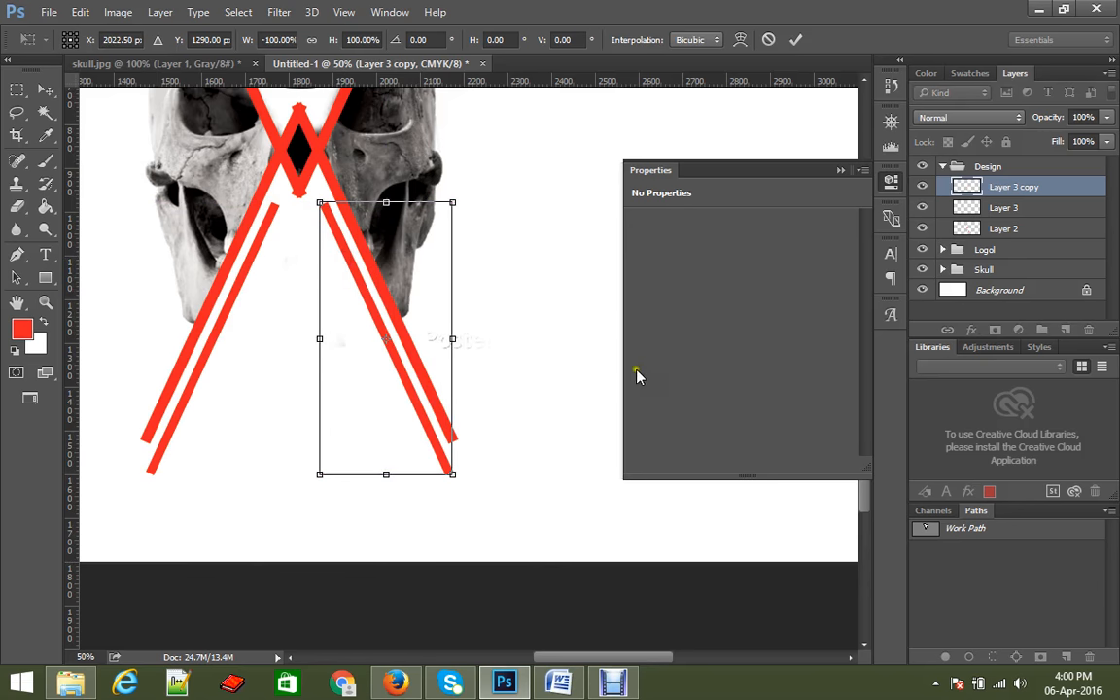
key("Return")
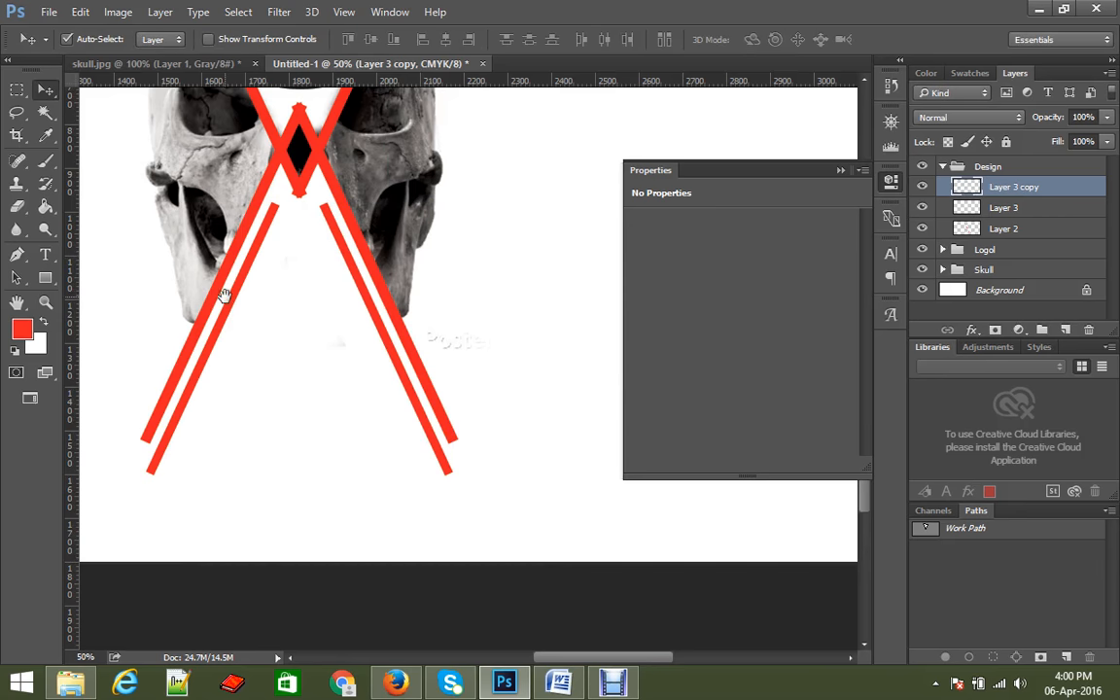
Add the two-line text "Be Careful" between the lower legs of the crossed red lines.
left_click_drag(225, 295, 285, 305)
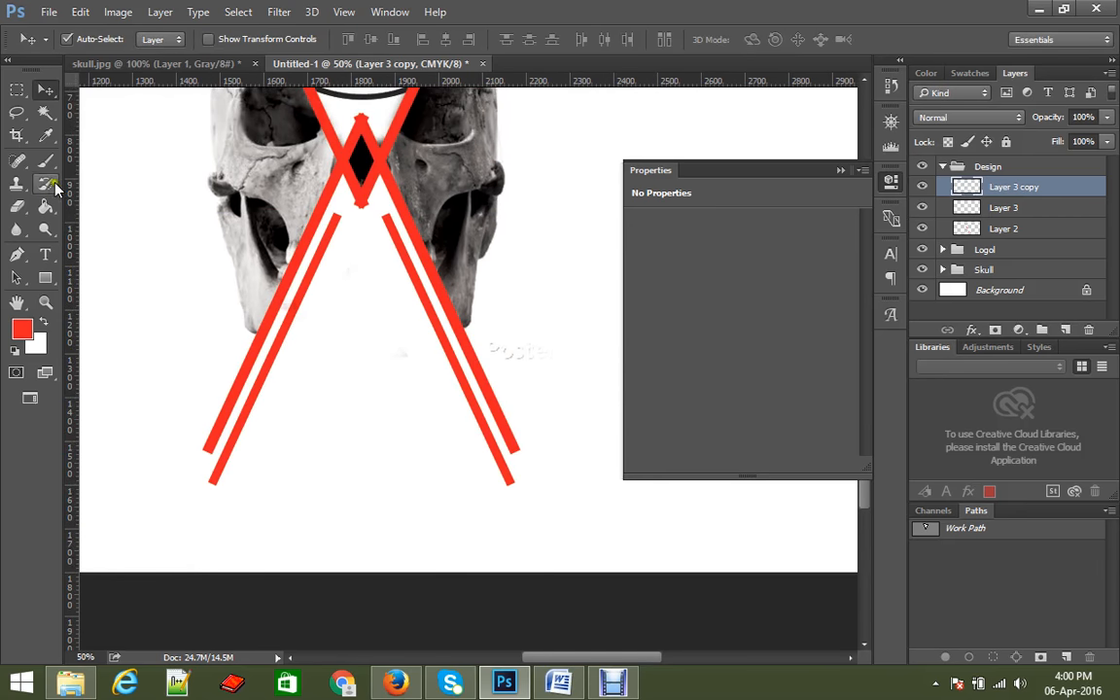
left_click(46, 253)
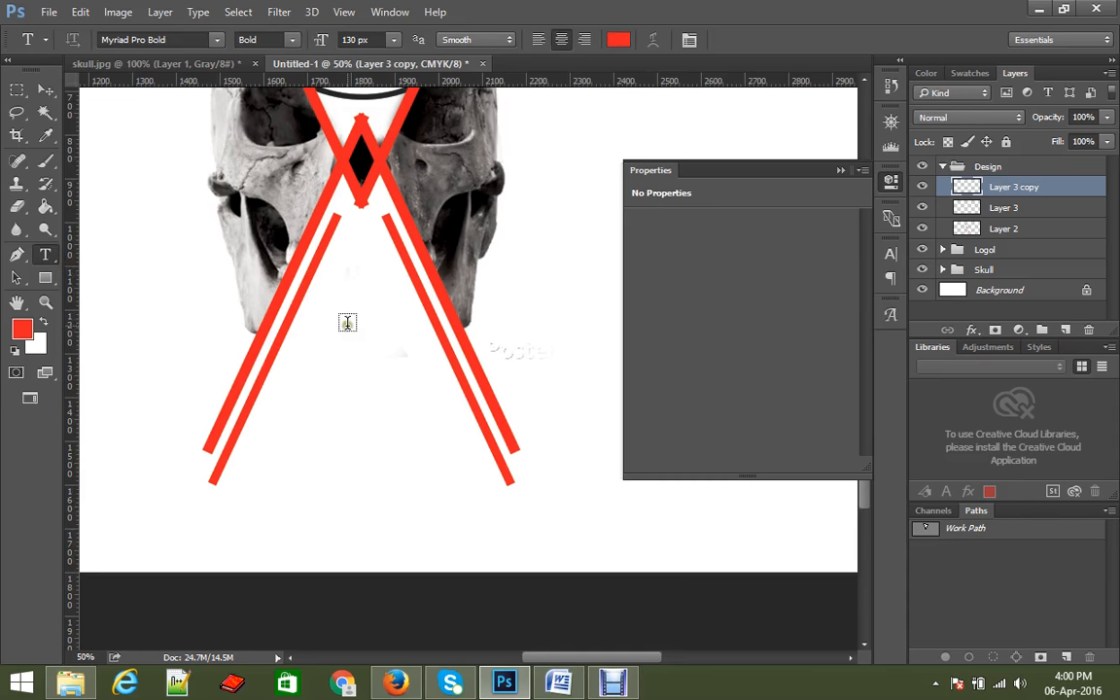
left_click(348, 325)
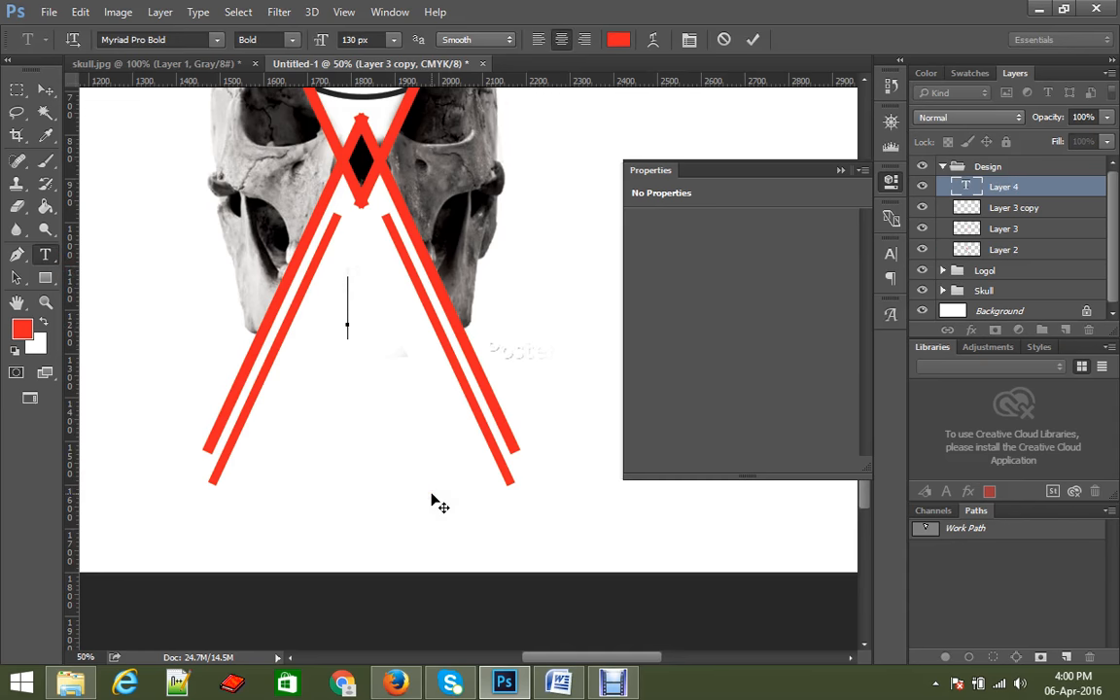
type("B e")
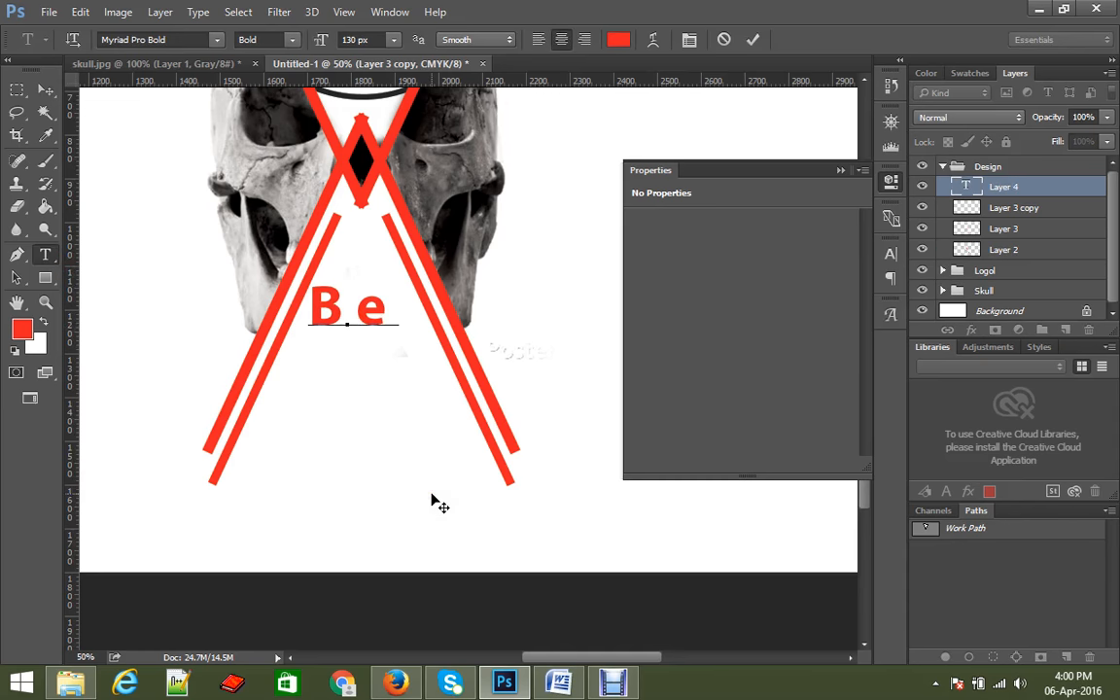
key("Return")
type("Care")
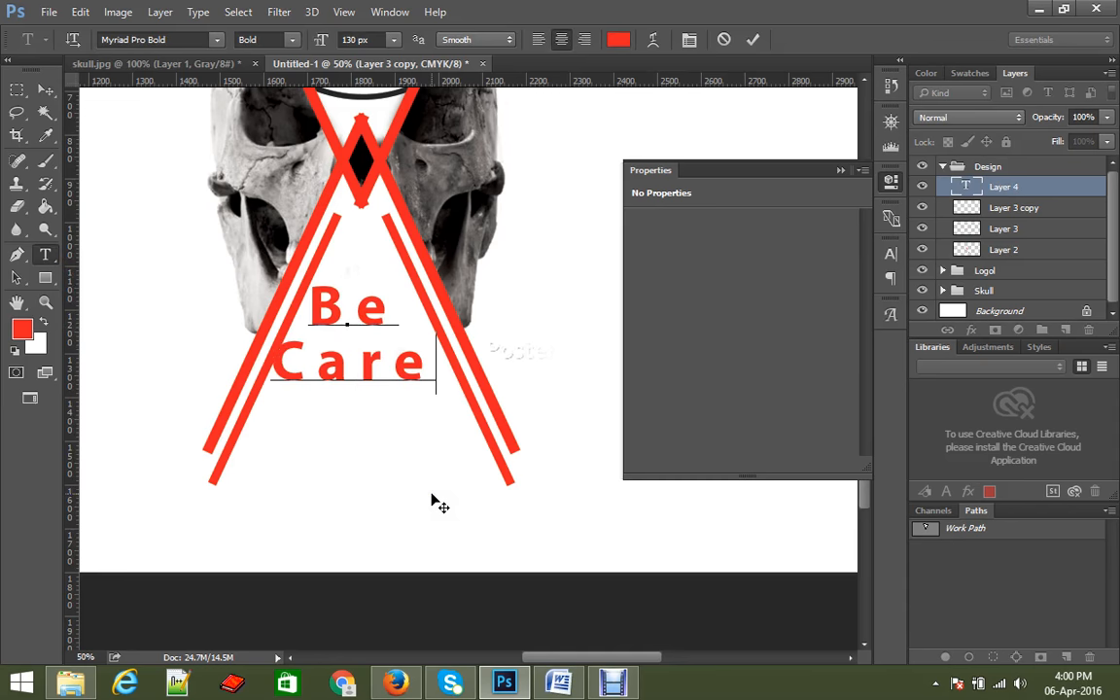
type("ful")
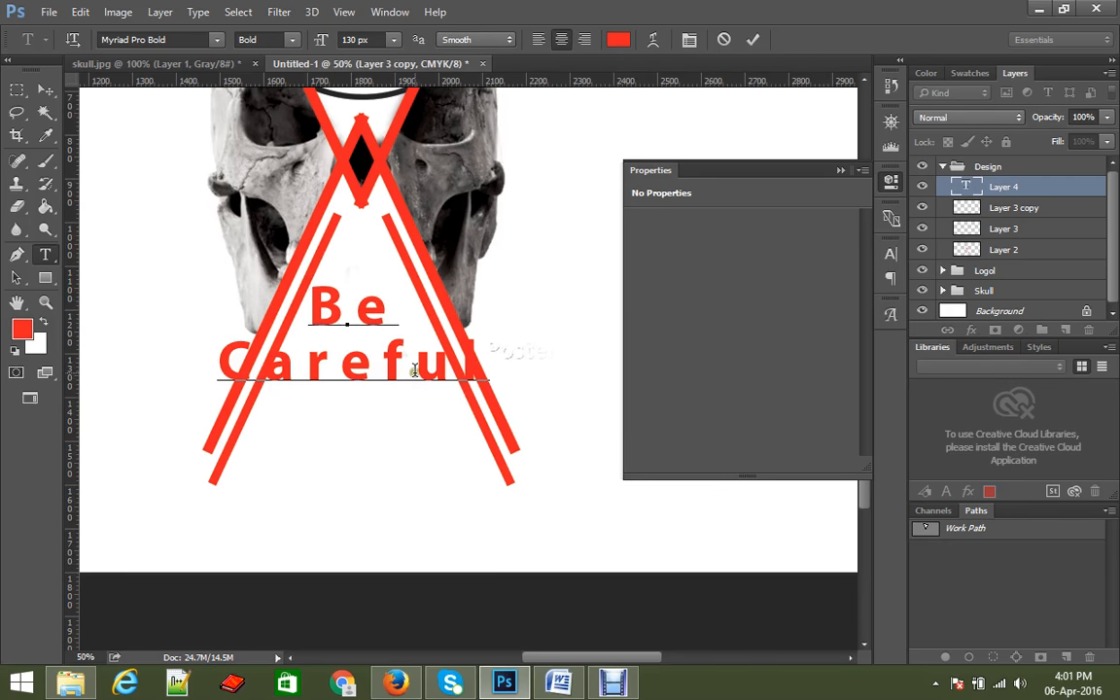
Colour the whole "Be Careful" text dark grey with C 0, M 0, Y 0 and K 90.
double_click(305, 359)
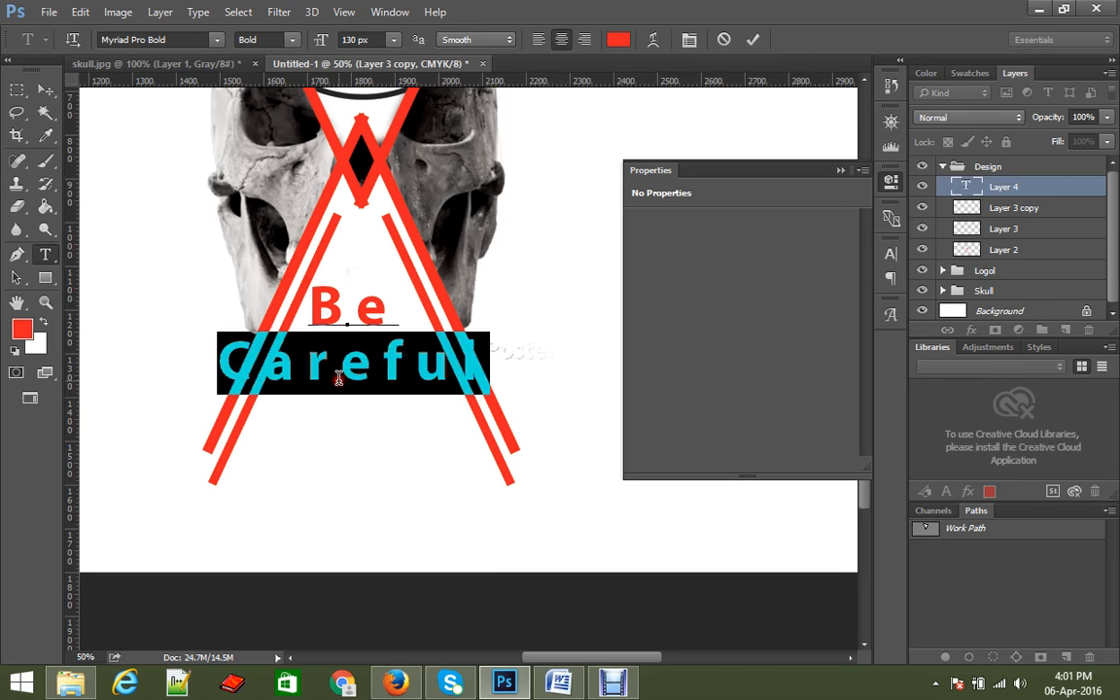
left_click_drag(494, 377, 228, 281)
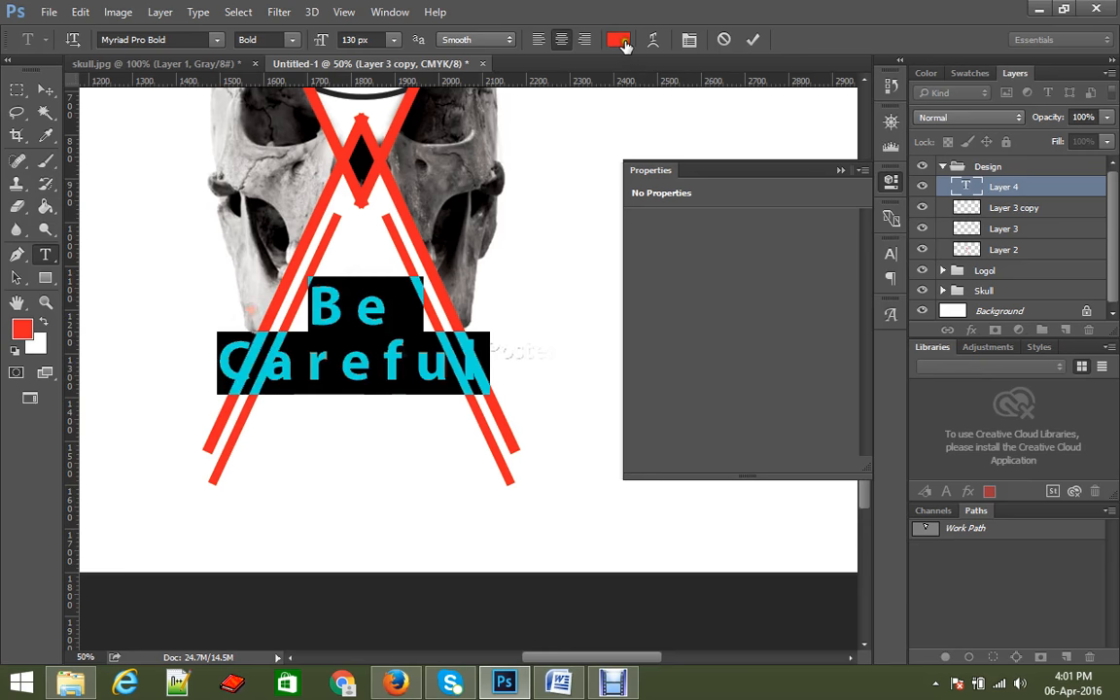
left_click(622, 43)
left_click(576, 385)
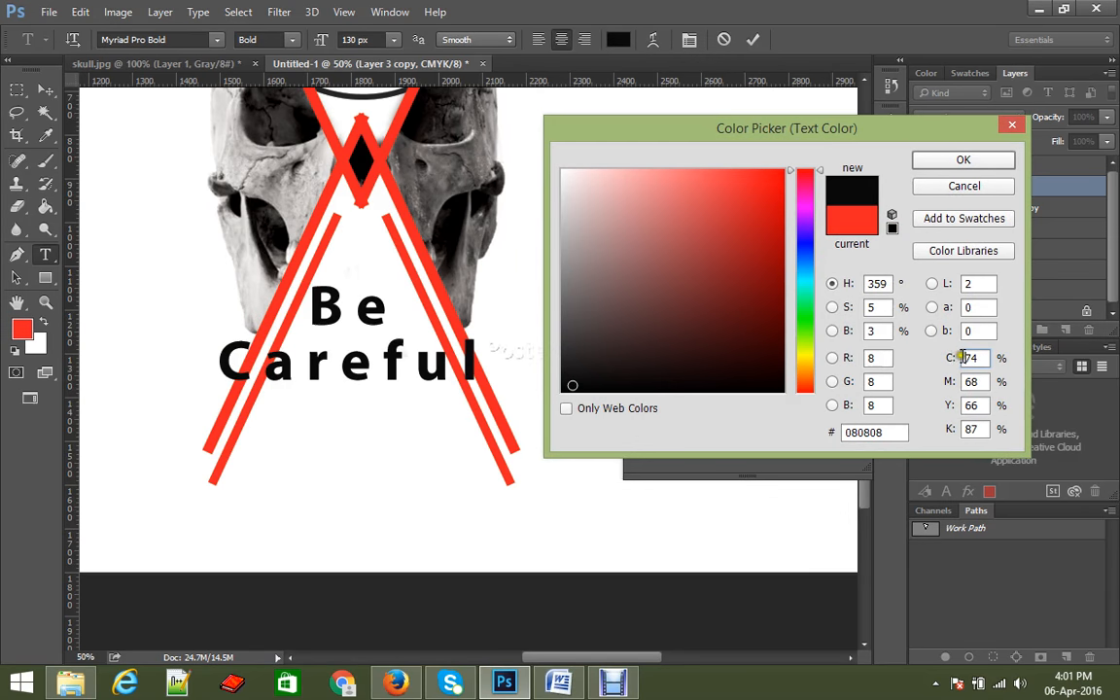
left_click_drag(977, 358, 917, 357)
type("0")
key("Tab")
type("0")
key("Tab")
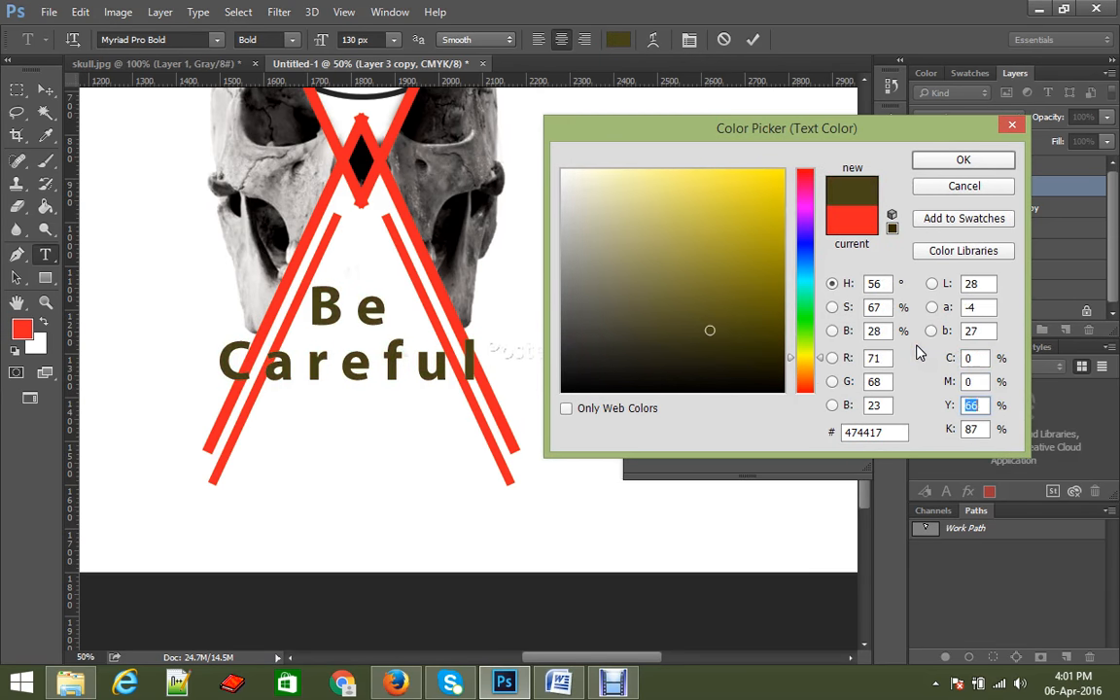
type("0")
key("Tab")
type("90")
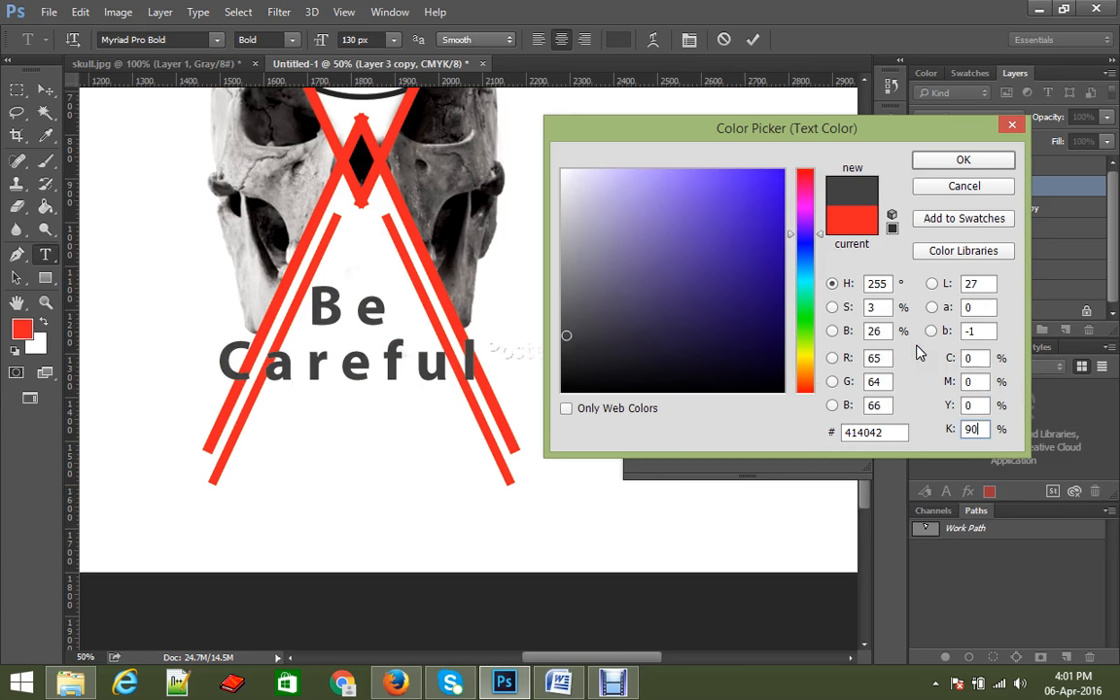
key("Return")
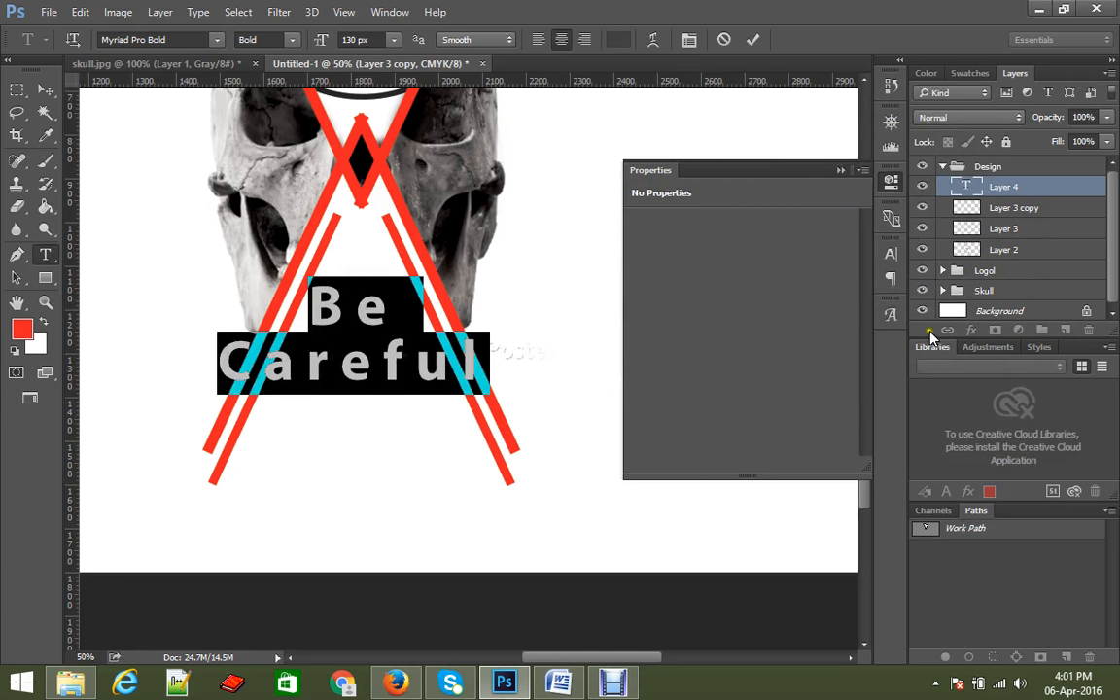
Set the "Be Careful" text's tracking to 65 and move it down, centred between the lower ends of the red lines.
left_click(689, 40)
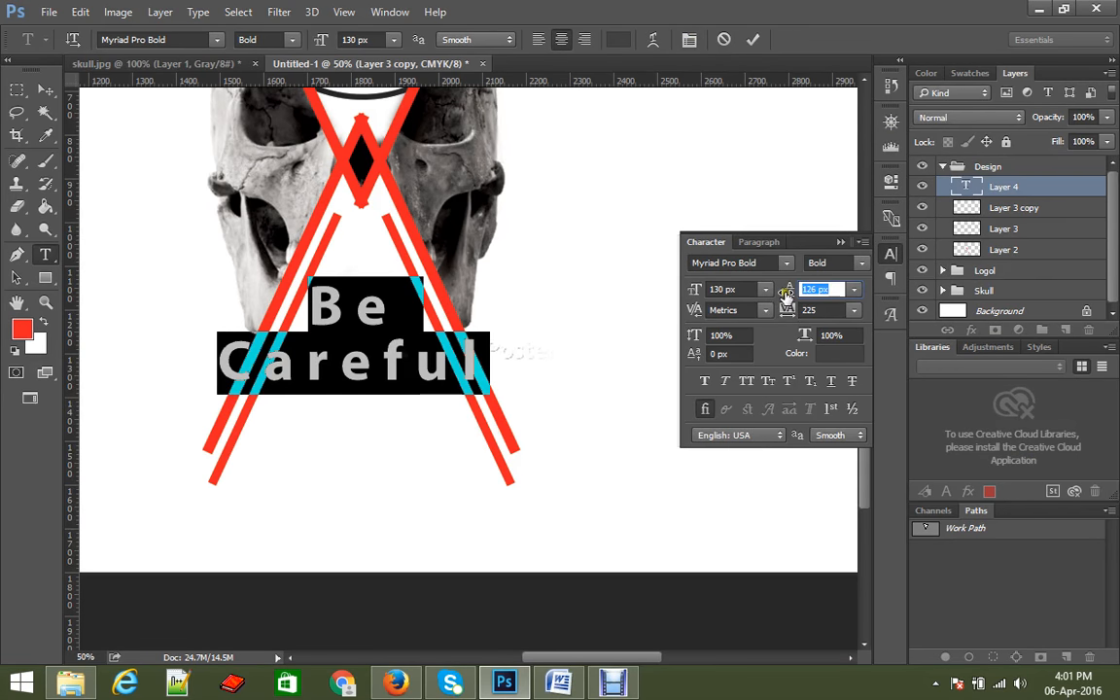
left_click_drag(787, 309, 979, 379)
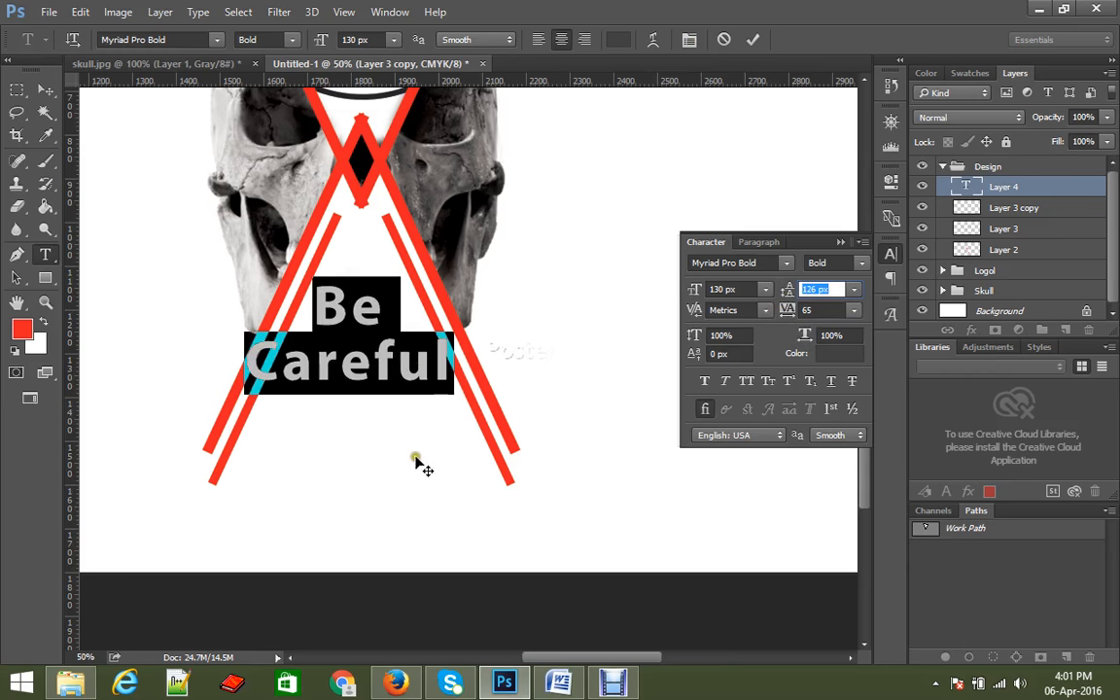
left_click_drag(419, 463, 426, 506)
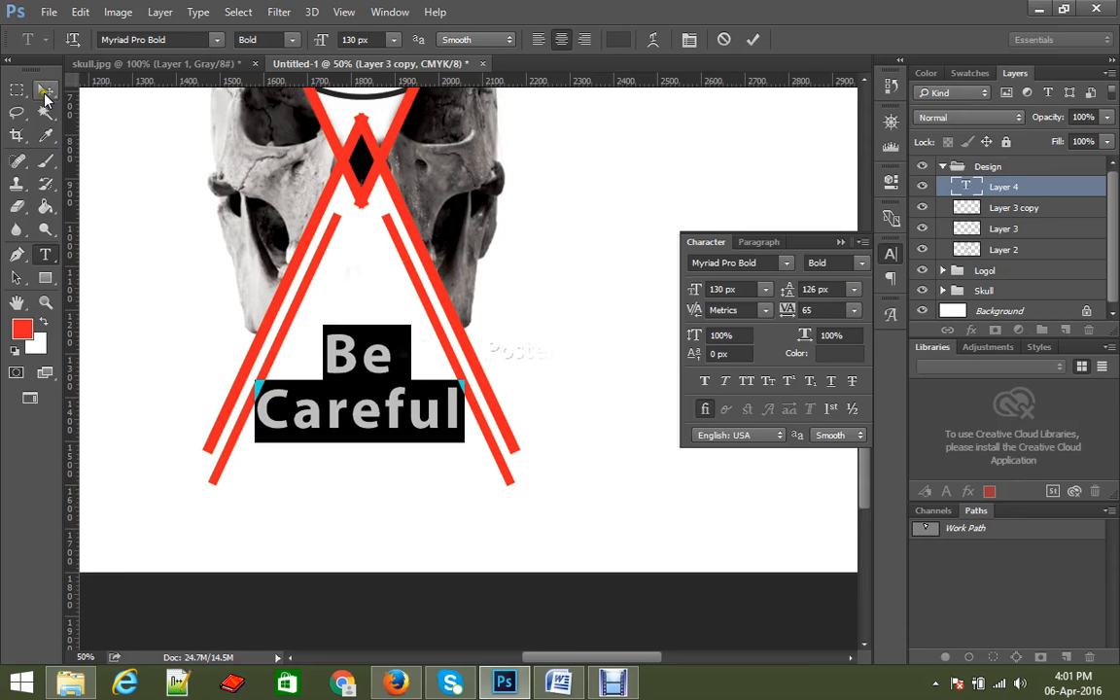
left_click(44, 95)
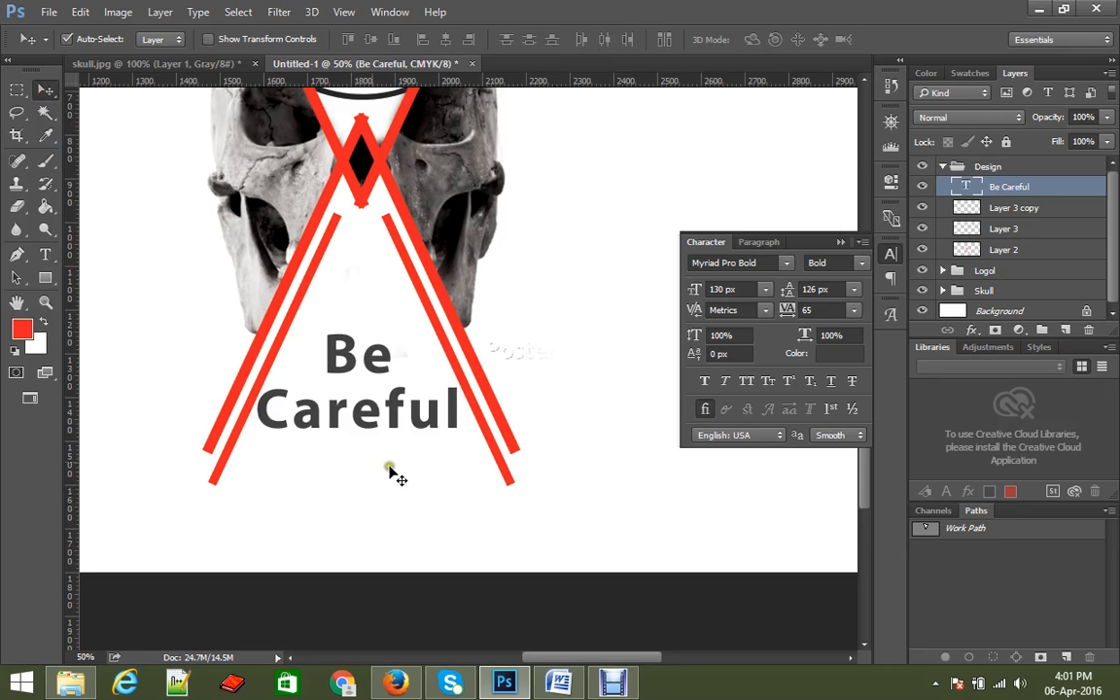
left_click_drag(378, 415, 379, 448)
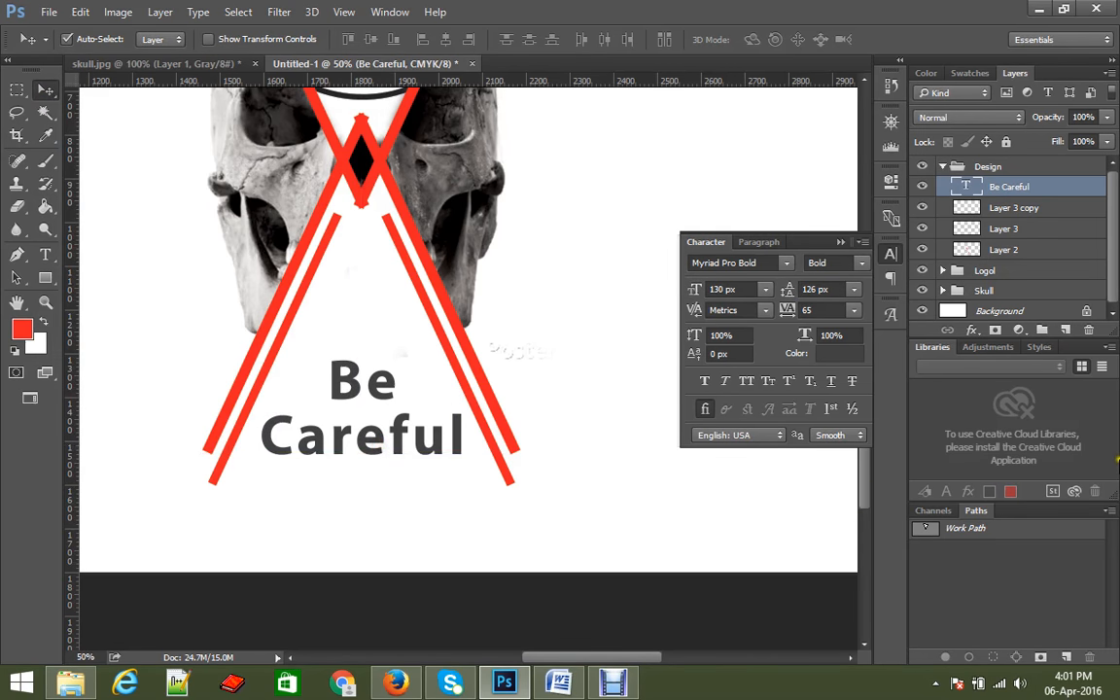
Start saving the design and choose the folder Beacon Course > Rose > Photoshop > 13th class (T-Shirt) as its location.
key("ctrl+minus")
key("ctrl+minus")
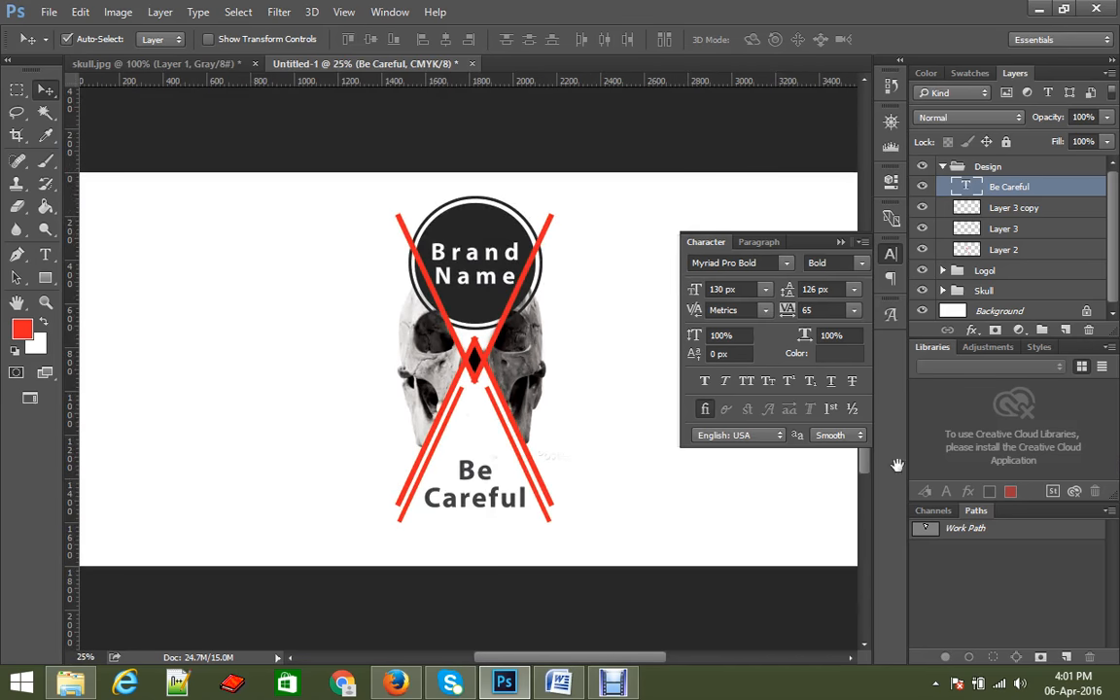
left_click_drag(523, 364, 387, 387)
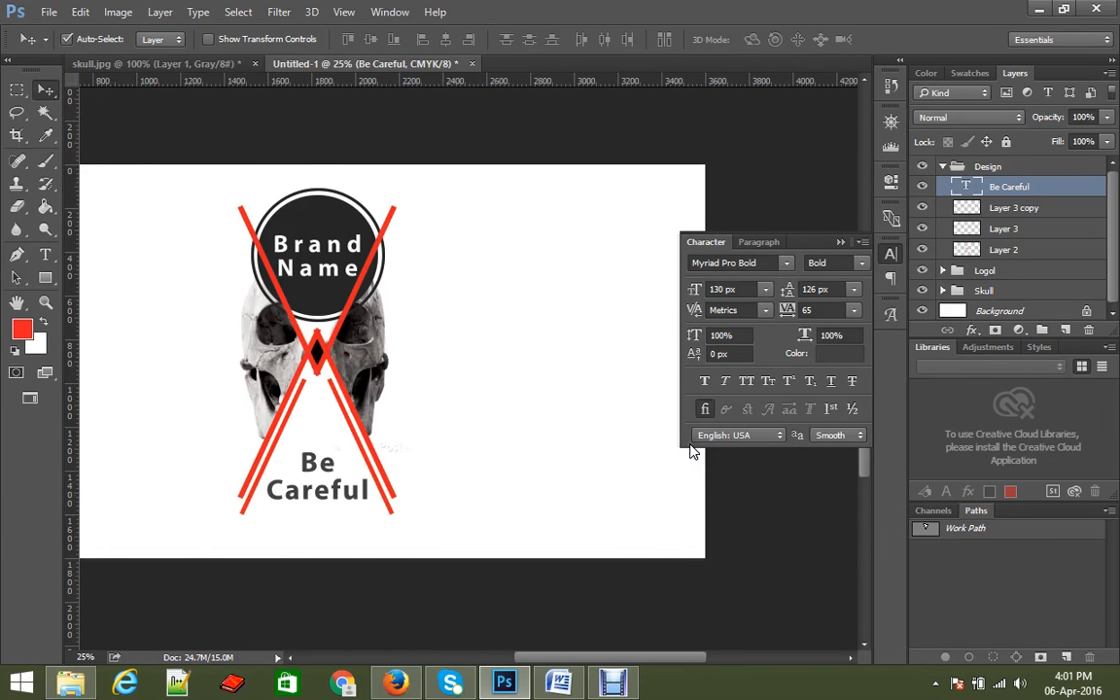
left_click(48, 11)
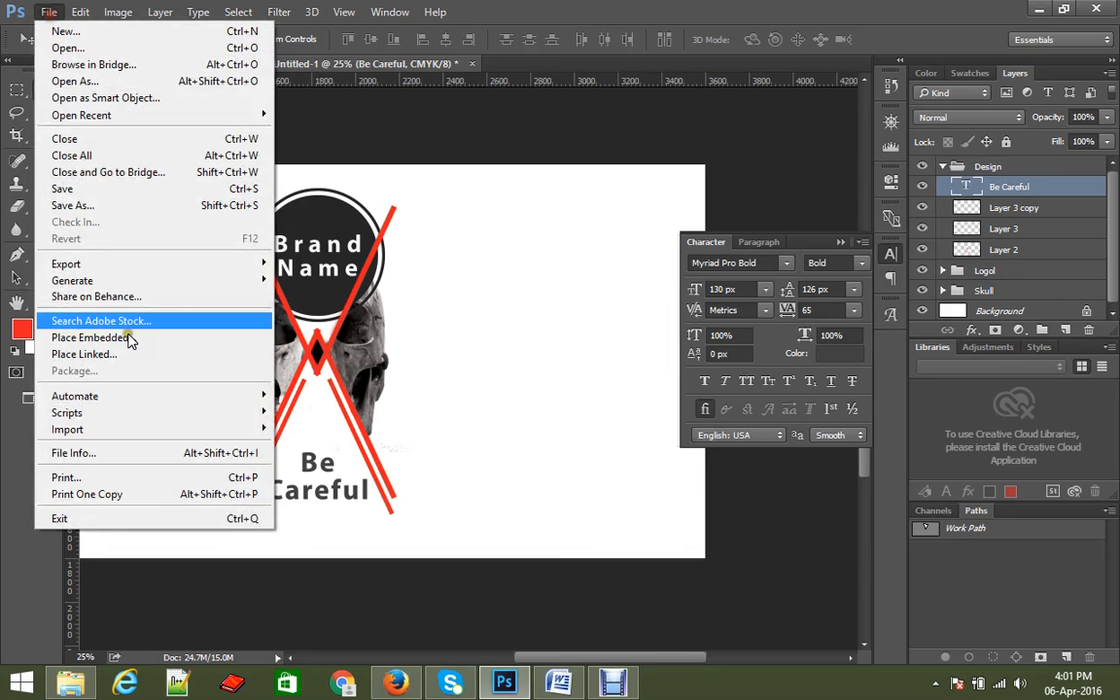
left_click(126, 189)
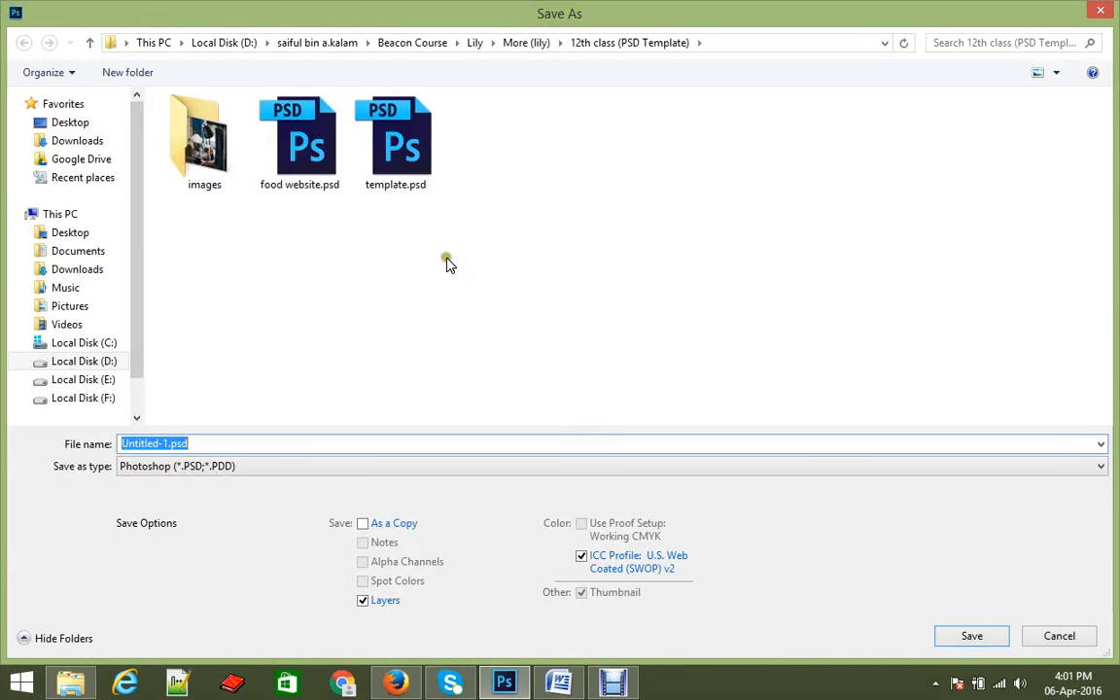
left_click(407, 45)
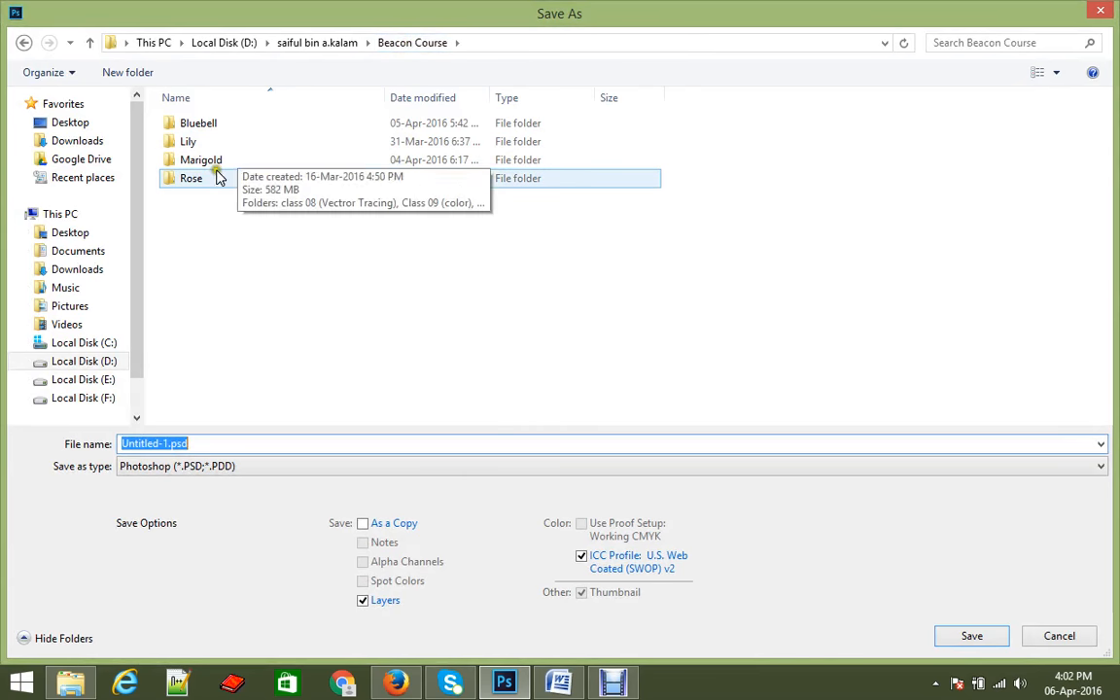
double_click(214, 177)
double_click(216, 124)
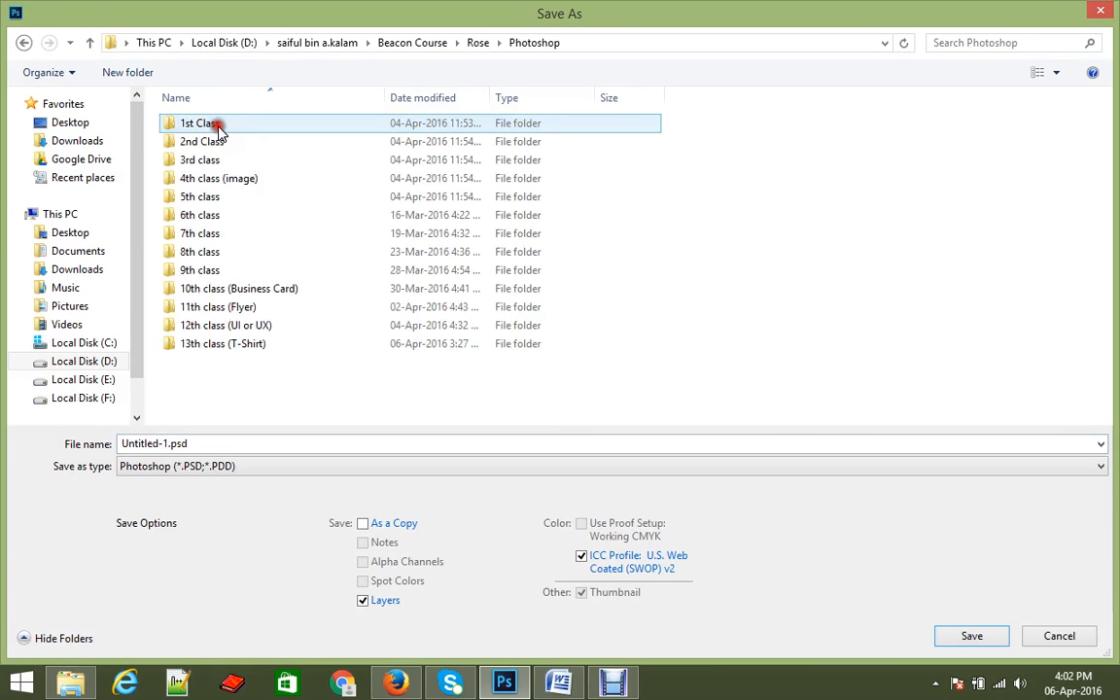
left_click(243, 345)
double_click(243, 346)
Name the file "T- Shirt" and save it in Photoshop format with Maximize Compatibility on.
left_click(202, 443)
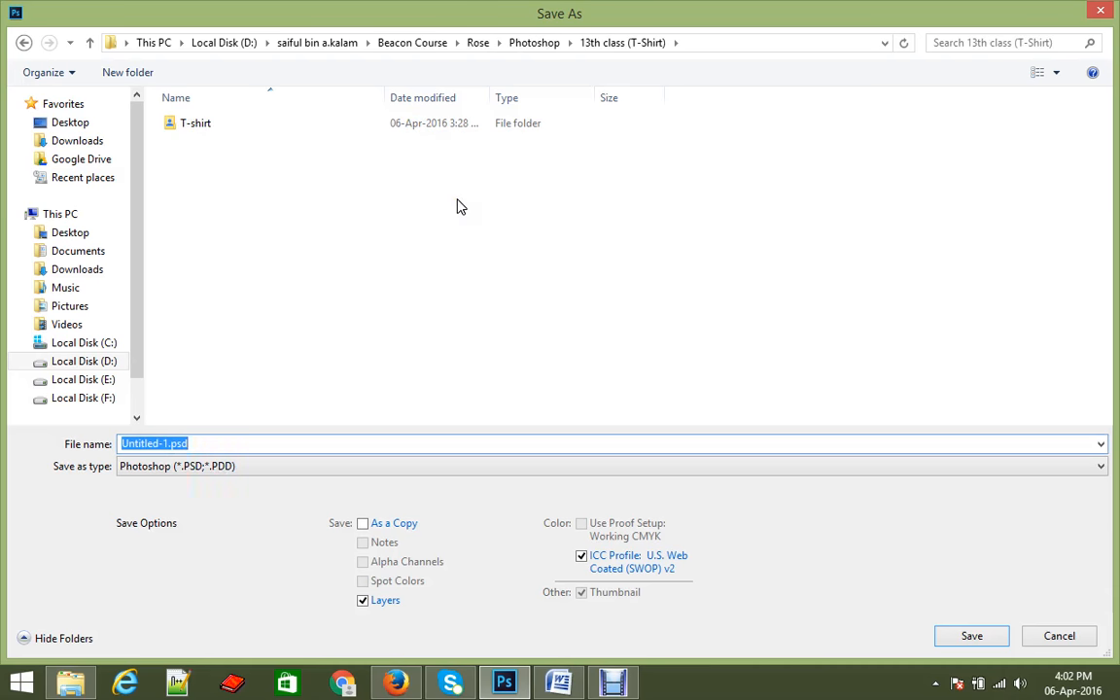
type("1")
type("T-")
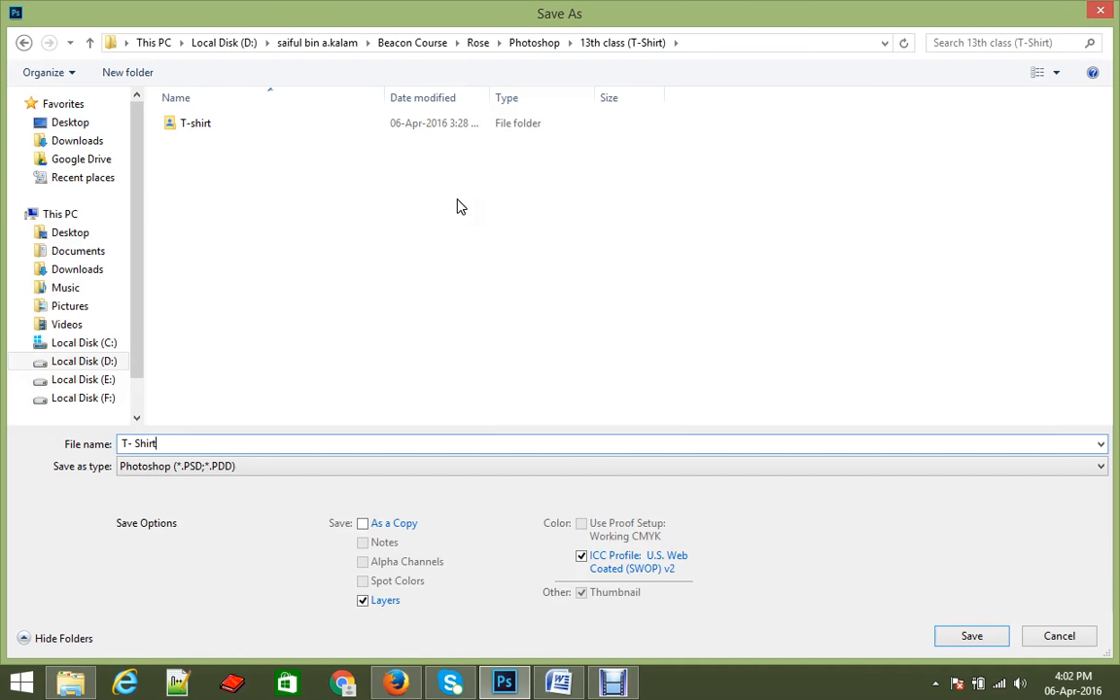
type(" Shirt")
key("Return")
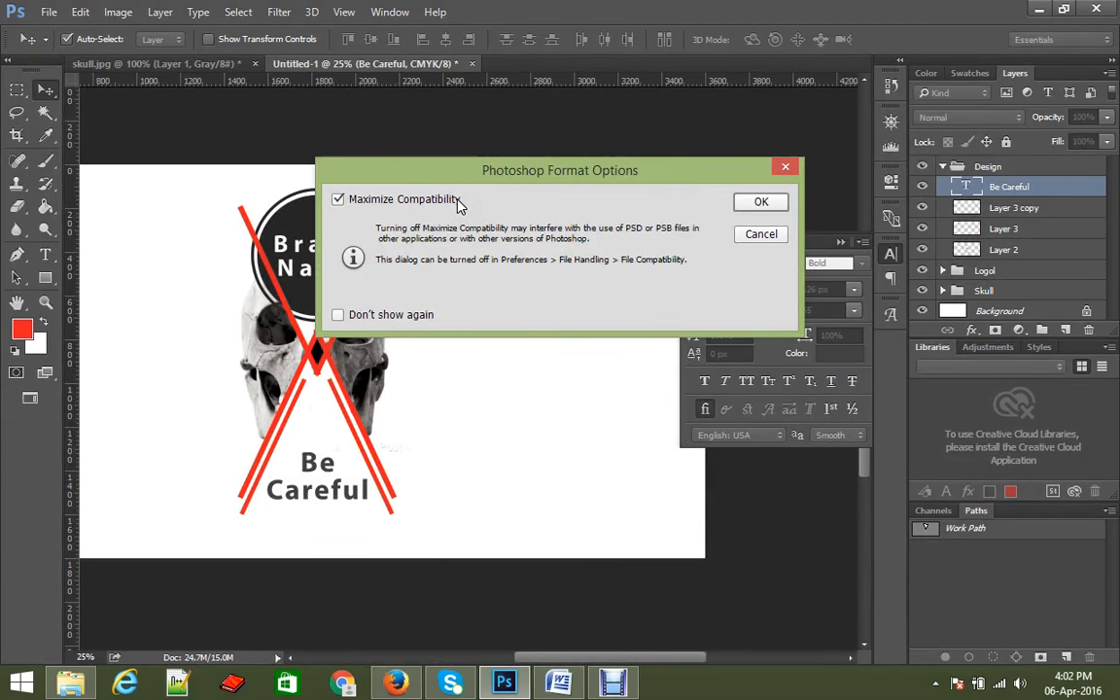
left_click(768, 202)
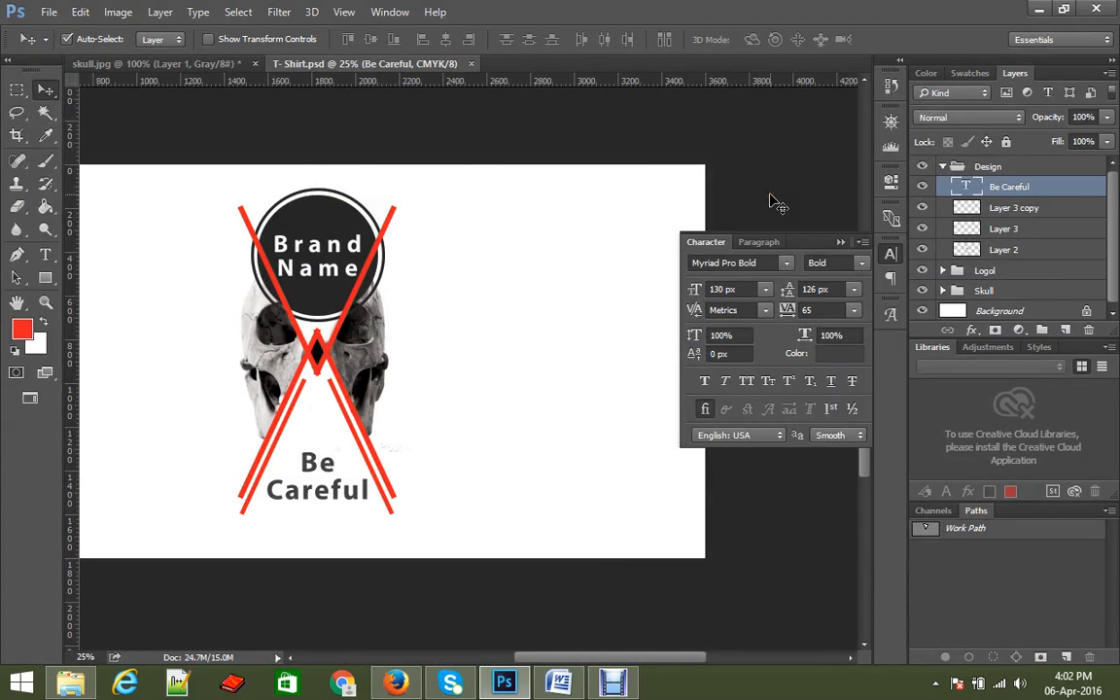
Draw a red square of about 692 × 692 px beside the skull and delete its upper-right anchor point to make a right triangle.
left_click(47, 280)
left_click_drag(415, 304, 566, 455)
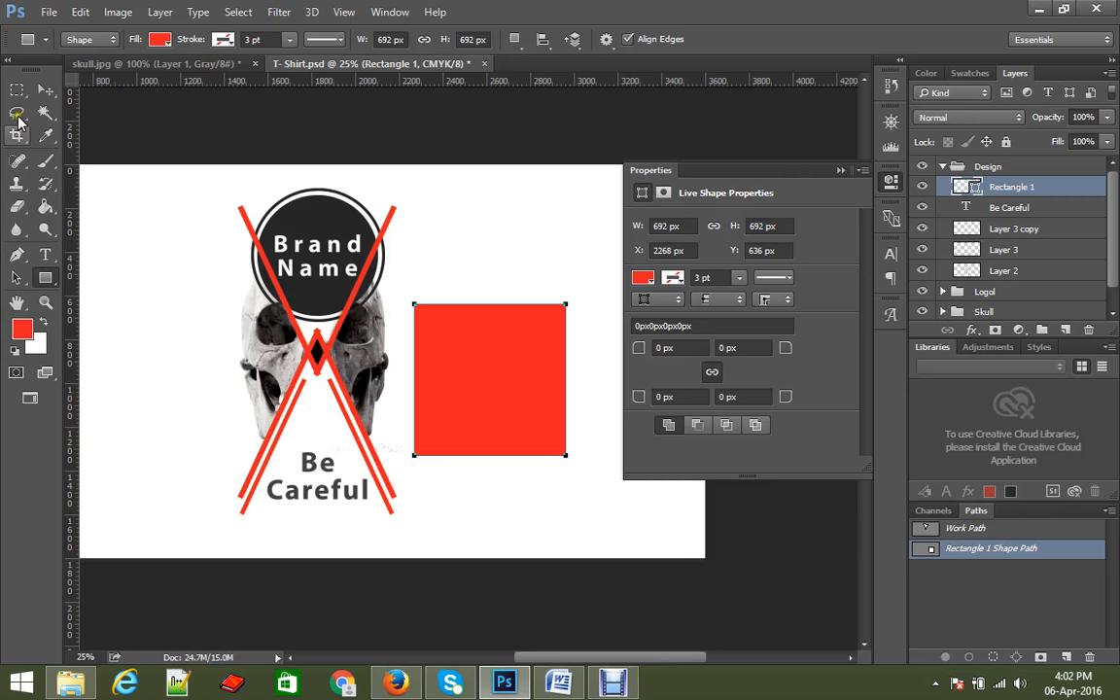
left_click_drag(16, 253, 133, 305)
left_click(567, 308)
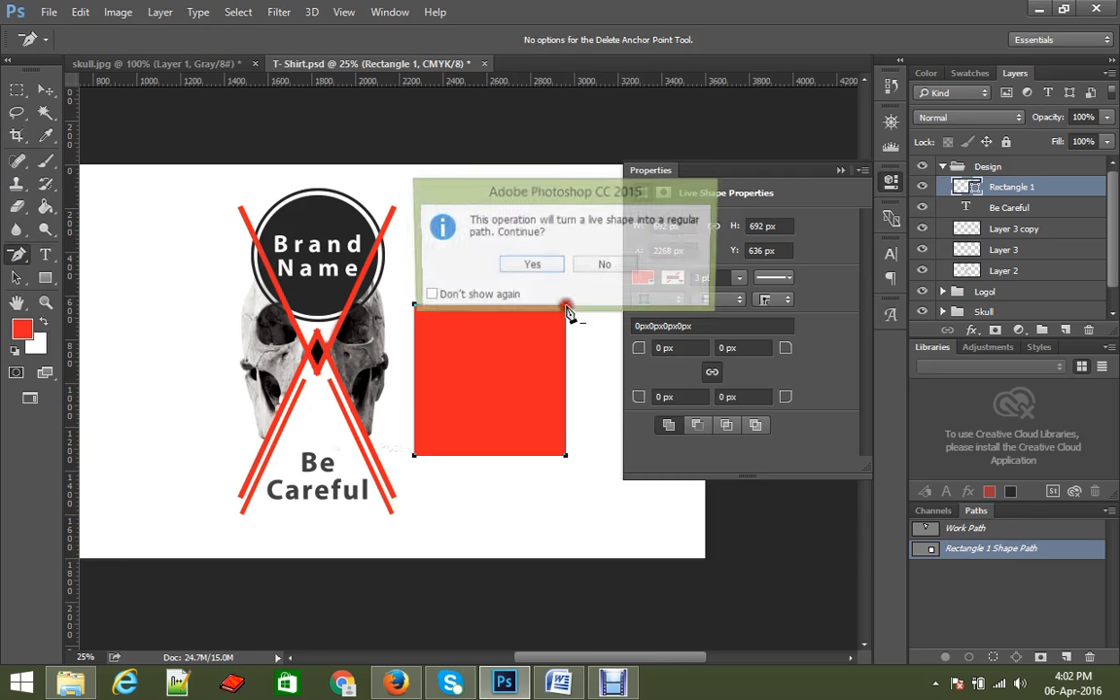
left_click(552, 273)
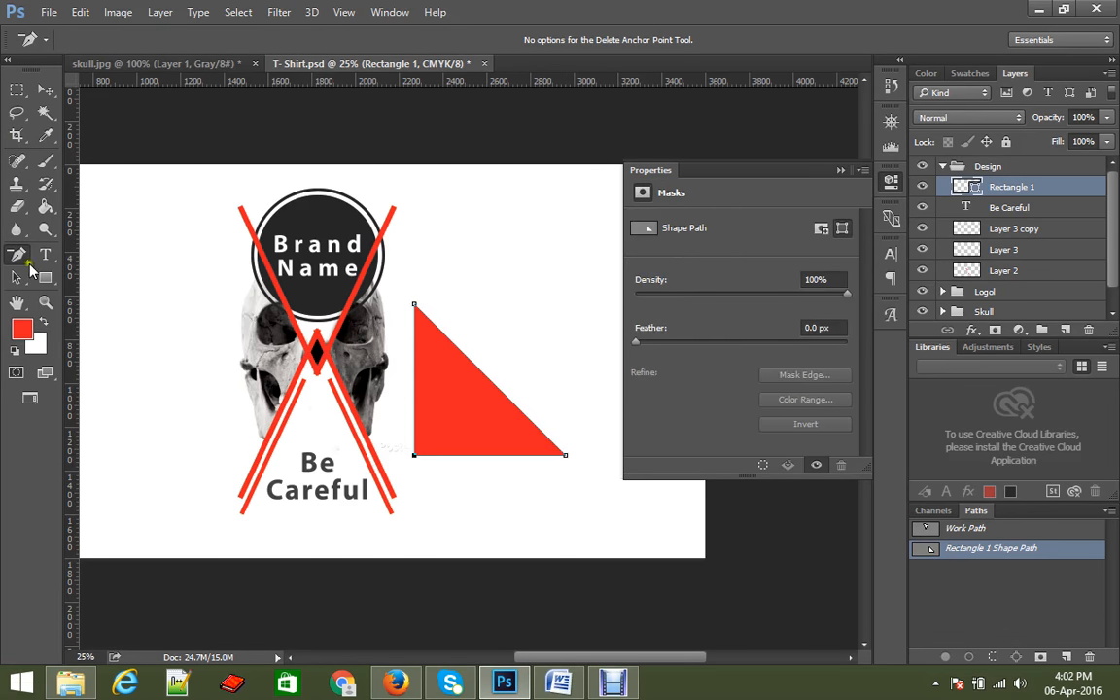
Rotate the red triangle 135° so its right-angled corner points straight up.
left_click(45, 90)
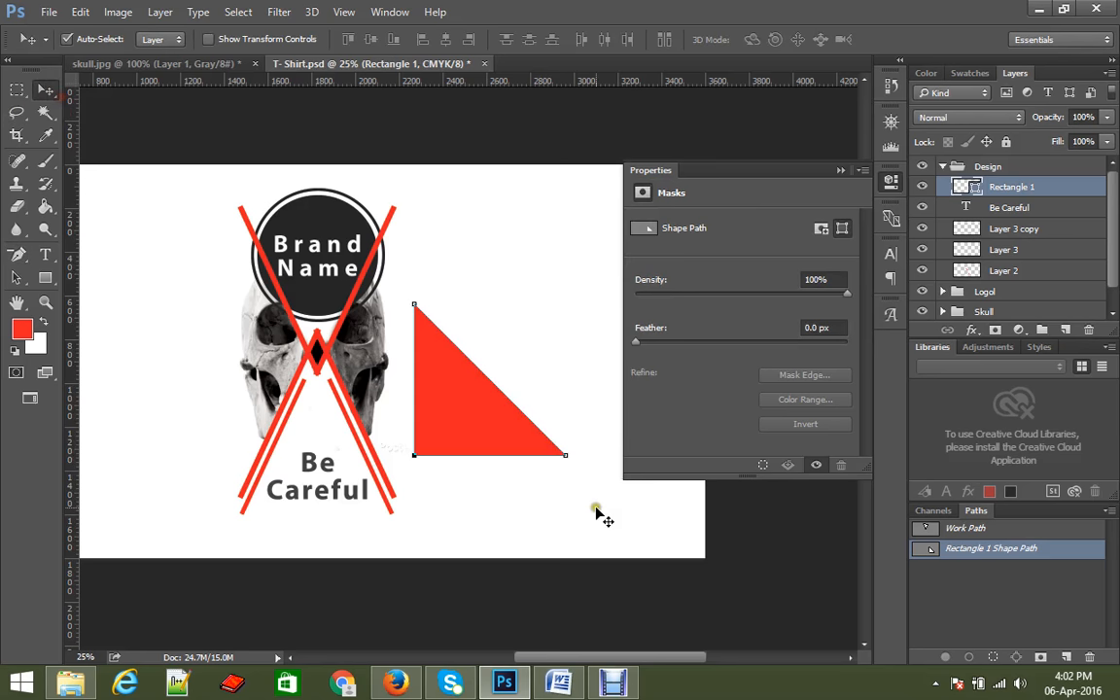
left_click(540, 463)
key("ctrl+t")
left_click_drag(617, 494, 231, 362)
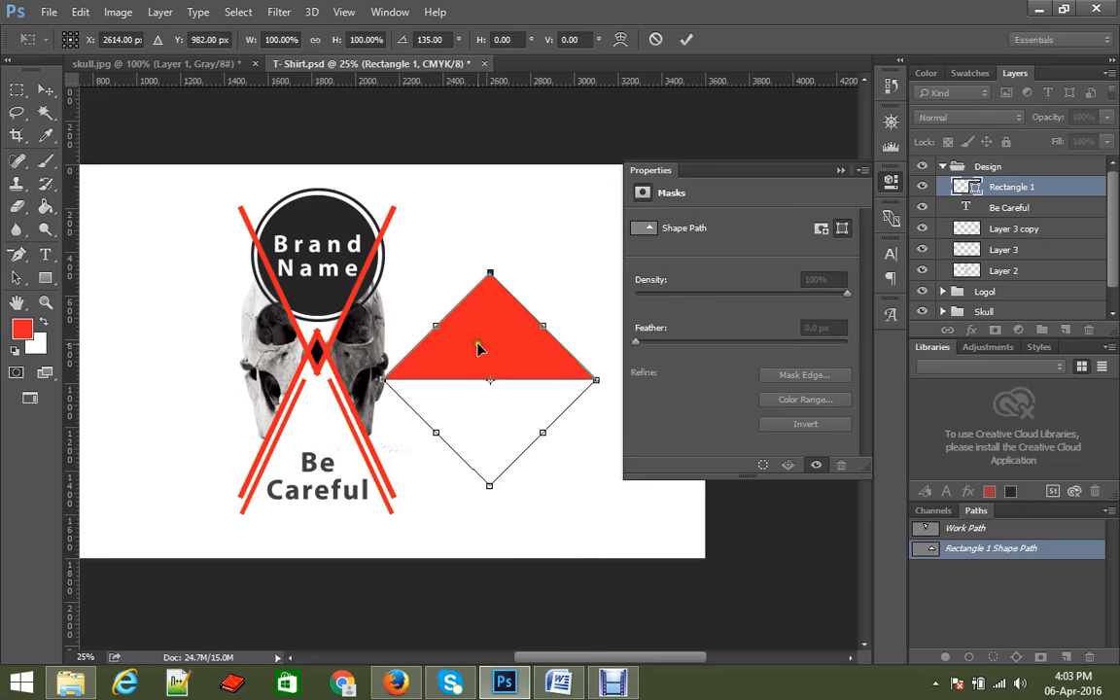
Centre the triangle over the "Be Careful" text and narrow it symmetrically to fit between the lower red legs.
left_click_drag(477, 348, 309, 458)
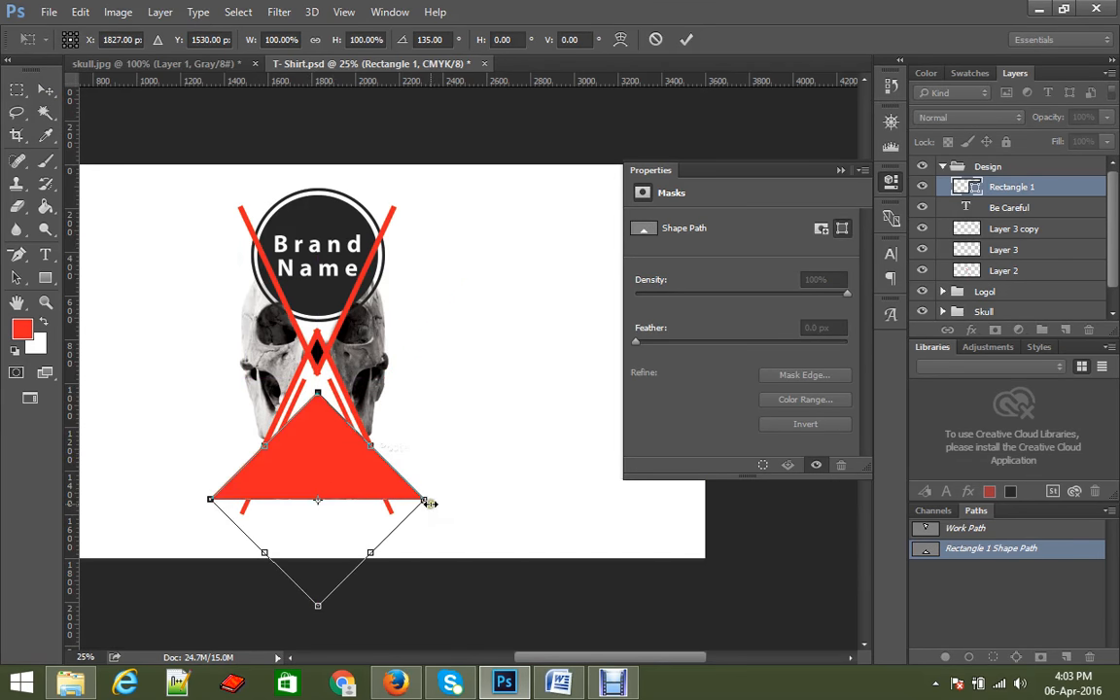
left_click_drag(427, 500, 370, 510)
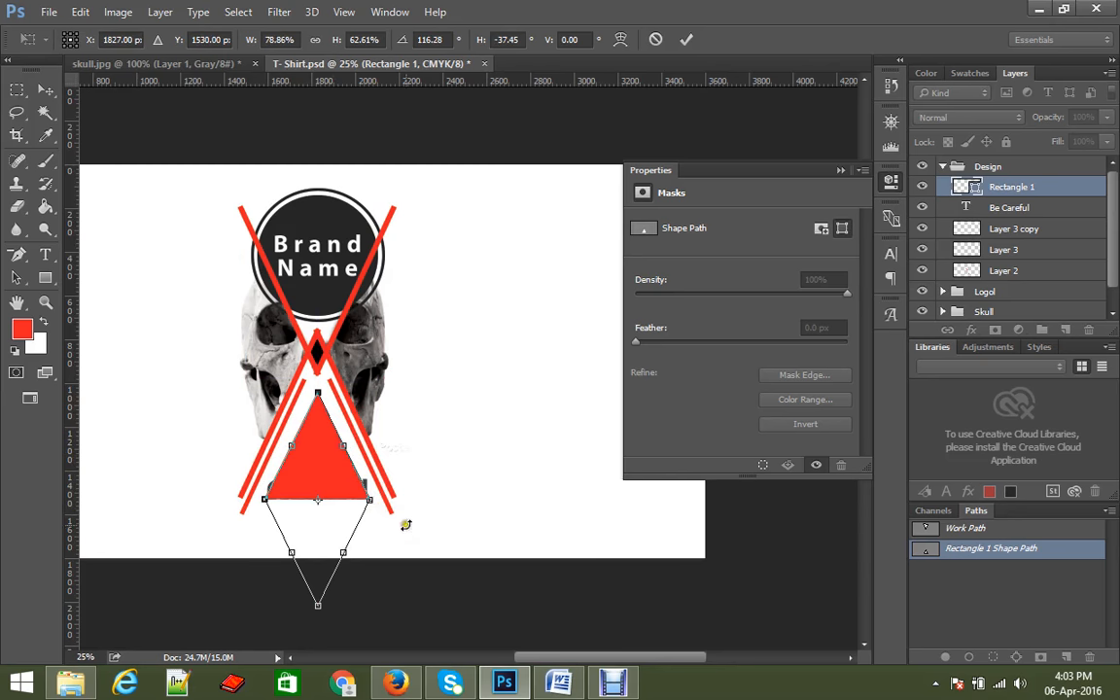
key("Return")
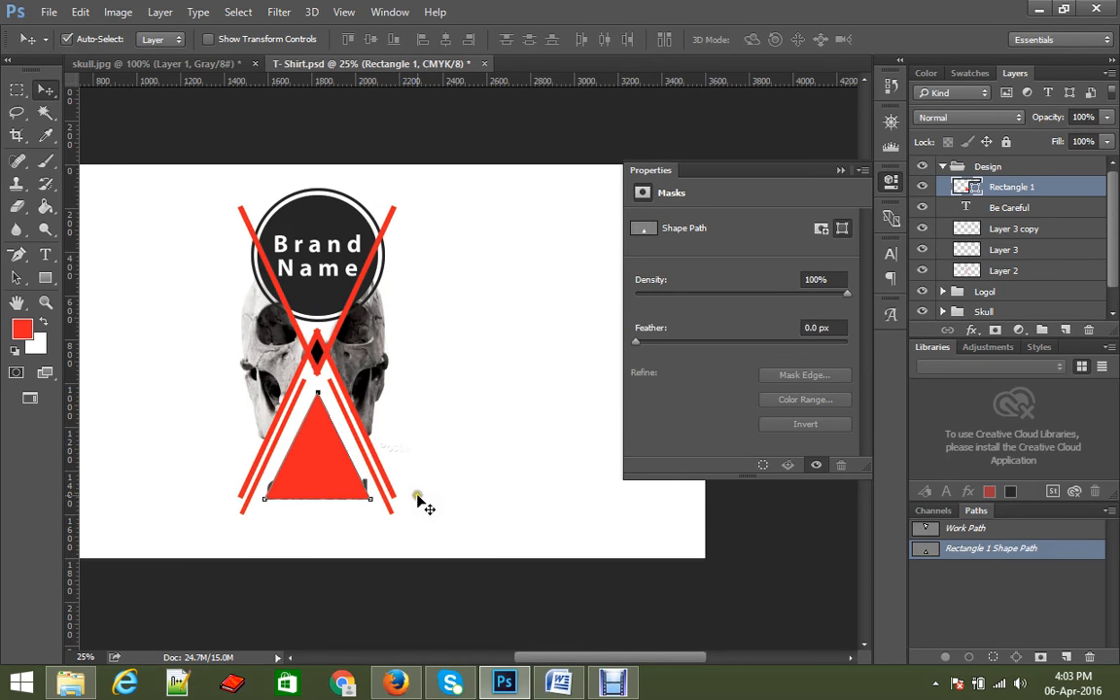
left_click_drag(420, 501, 420, 503)
left_click(566, 279)
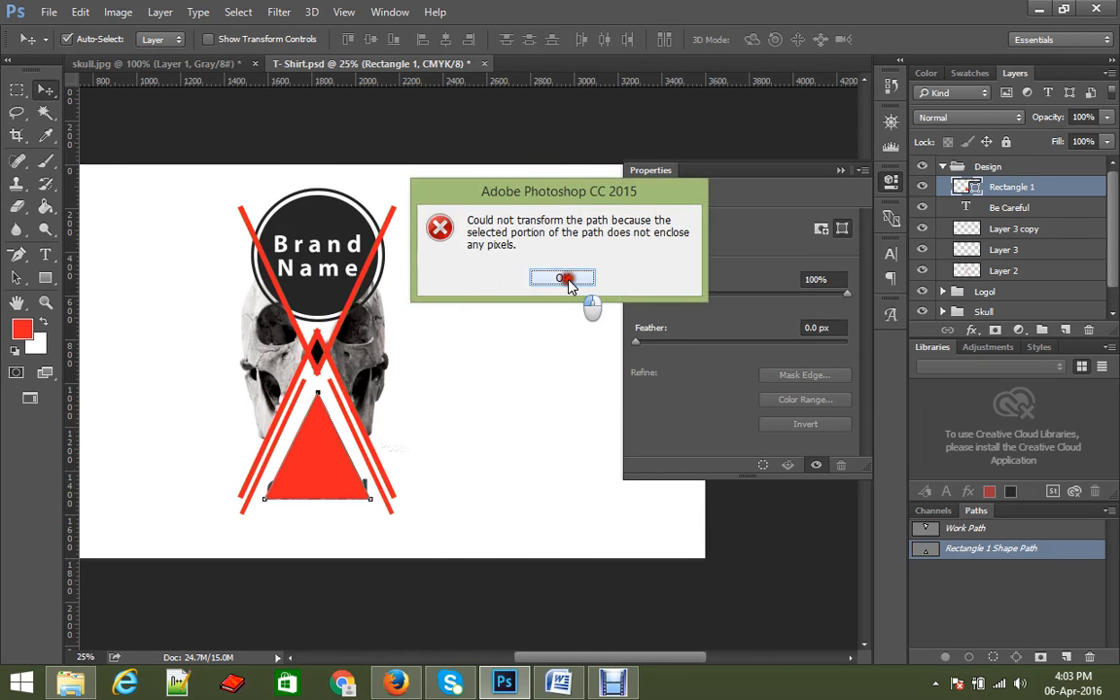
Enlarge the triangle to about 126% width and 140% height, extending its tip to the small diamond and its base to the red line ends.
left_click_drag(417, 442, 414, 452)
key("ctrl+t")
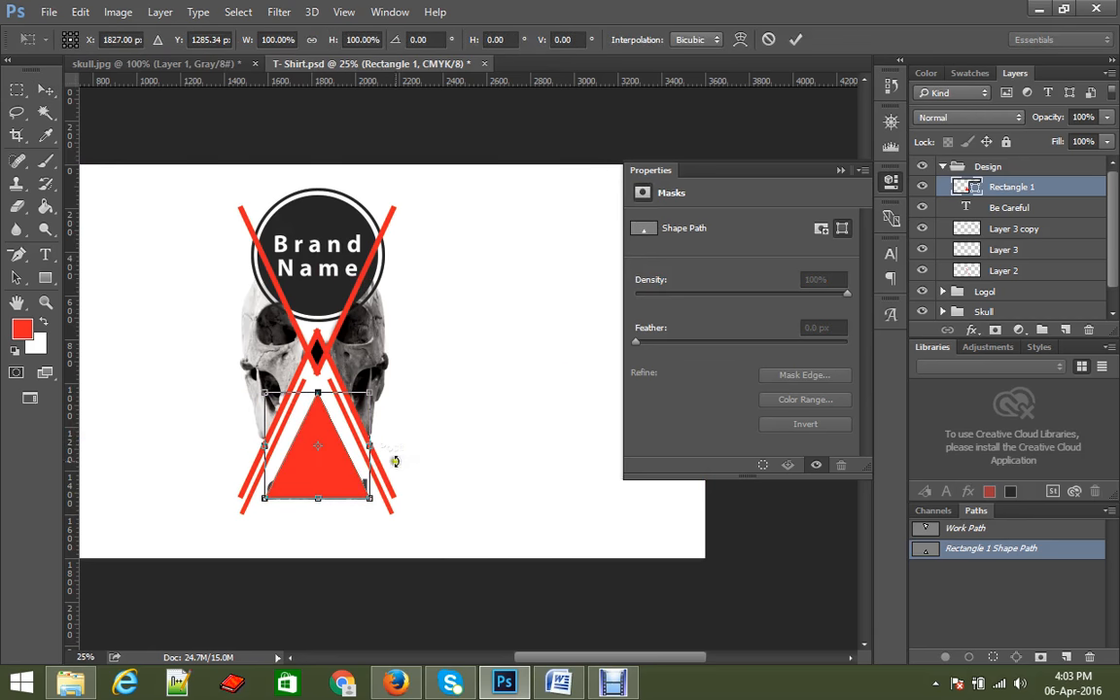
scroll(345, 464, "up", 2)
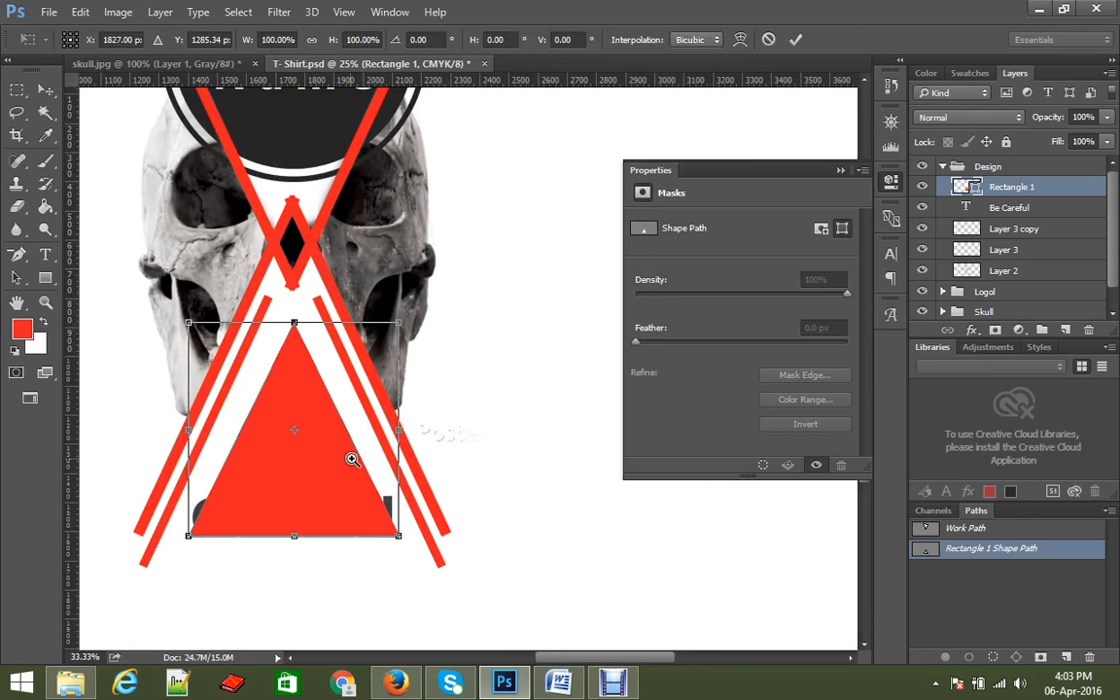
left_click_drag(310, 463, 303, 361)
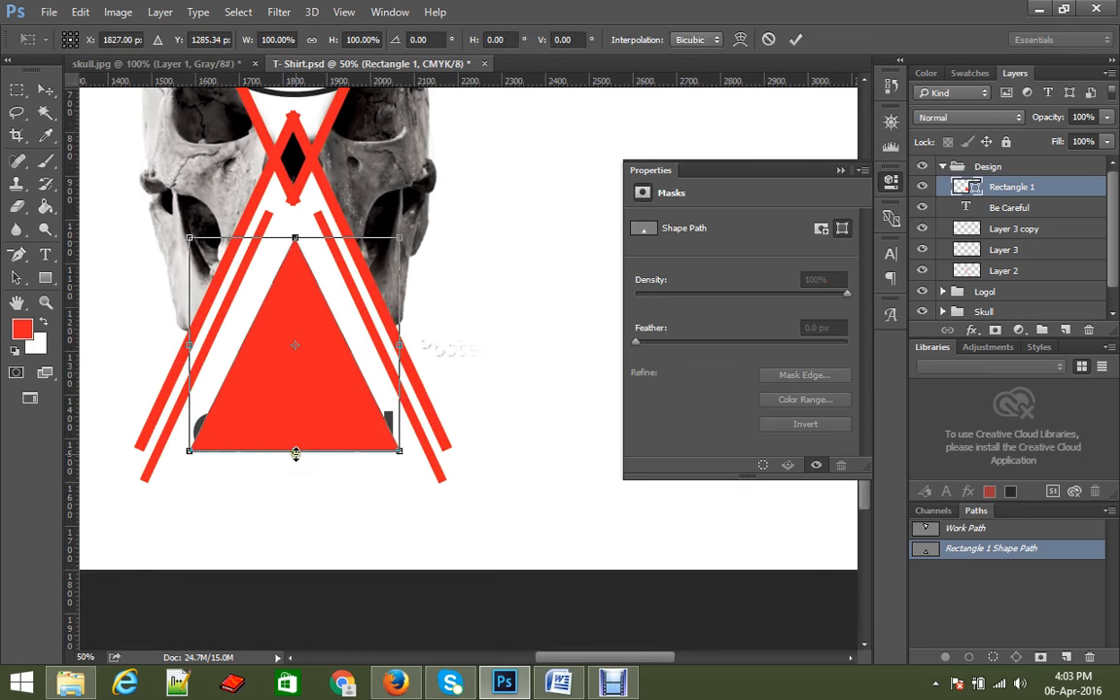
left_click_drag(296, 453, 294, 482)
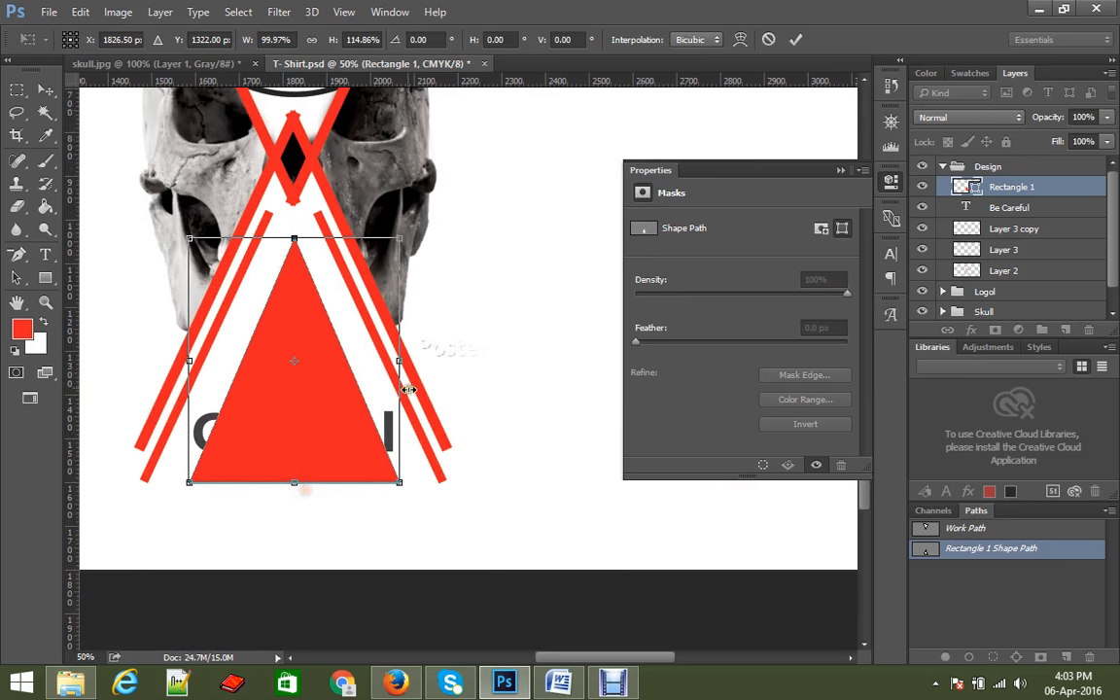
left_click_drag(398, 363, 422, 360)
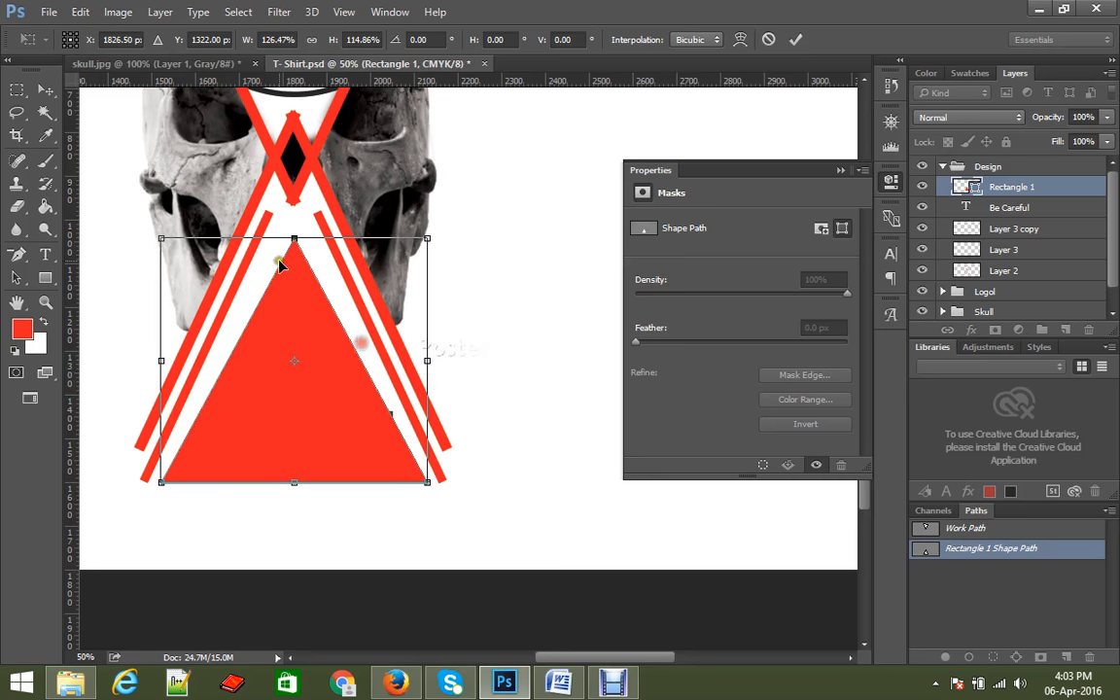
left_click_drag(294, 237, 296, 182)
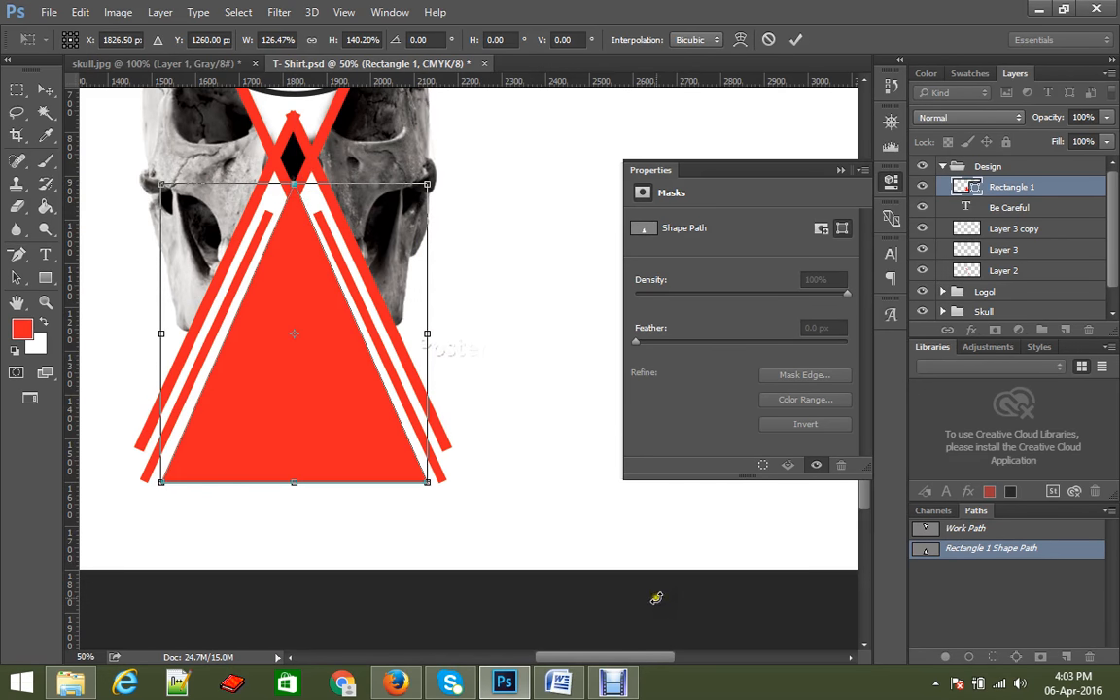
key("Return")
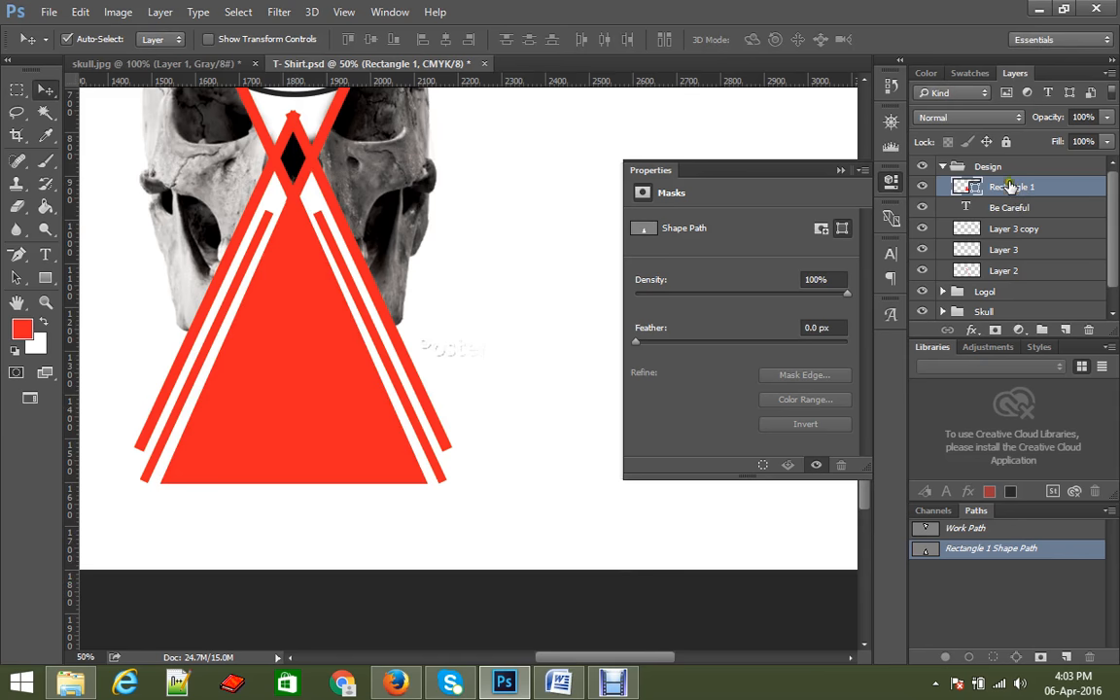
Place the triangle's layer directly below the "Be Careful" text layer and colour the whole text white (ffffff).
left_click_drag(1009, 187, 1018, 225)
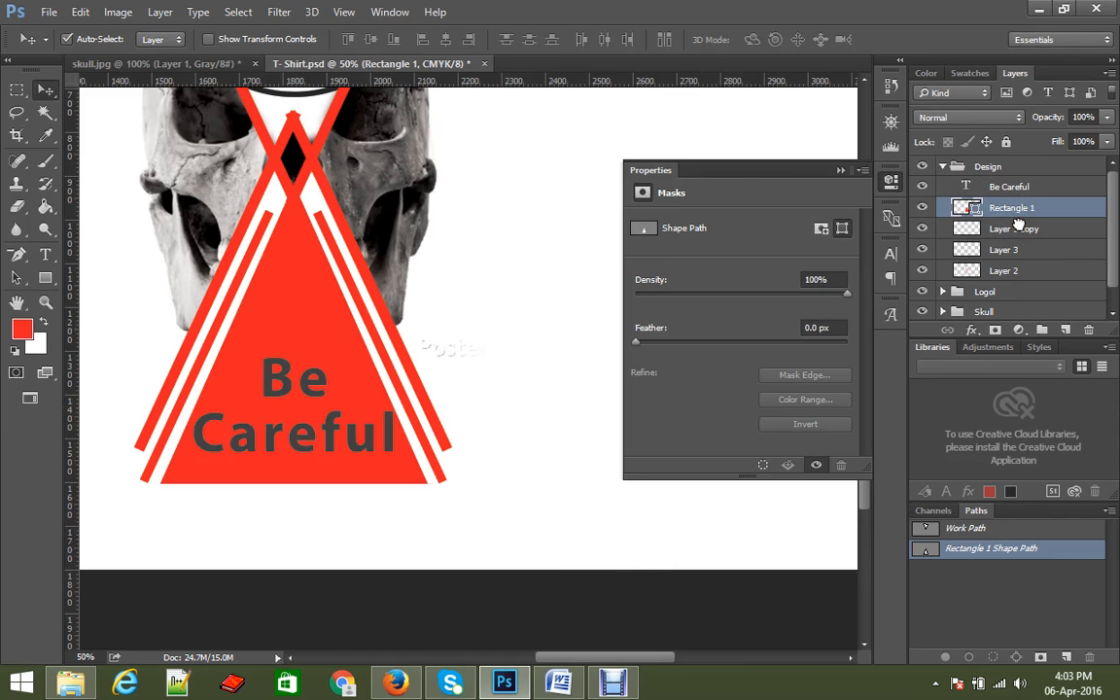
left_click(969, 189)
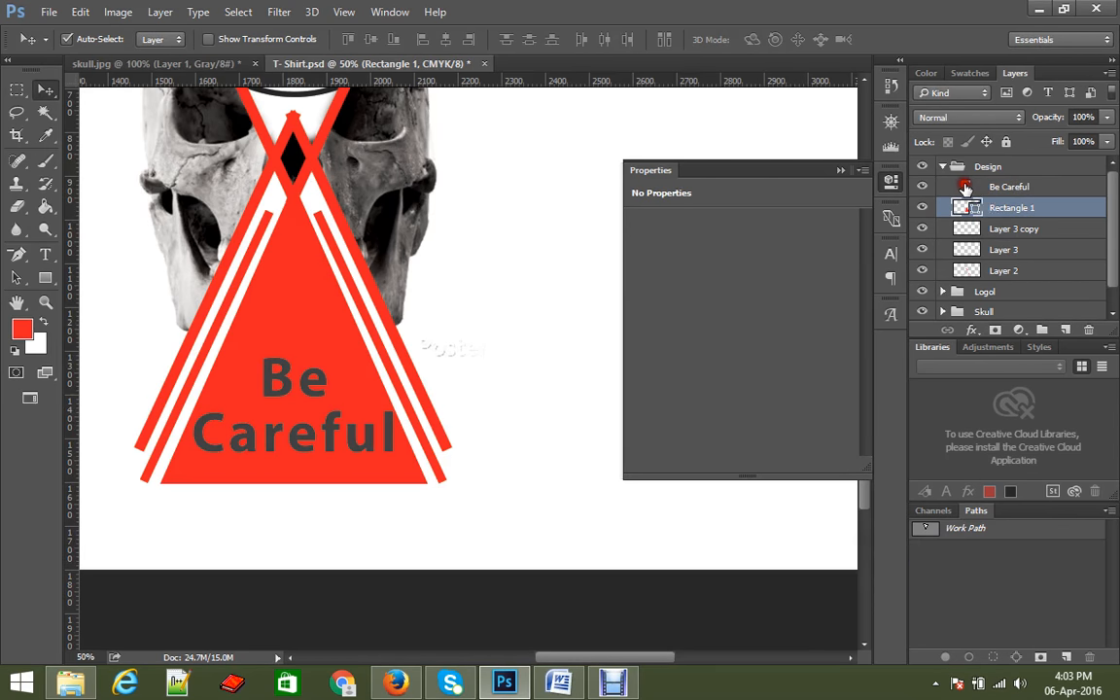
double_click(965, 186)
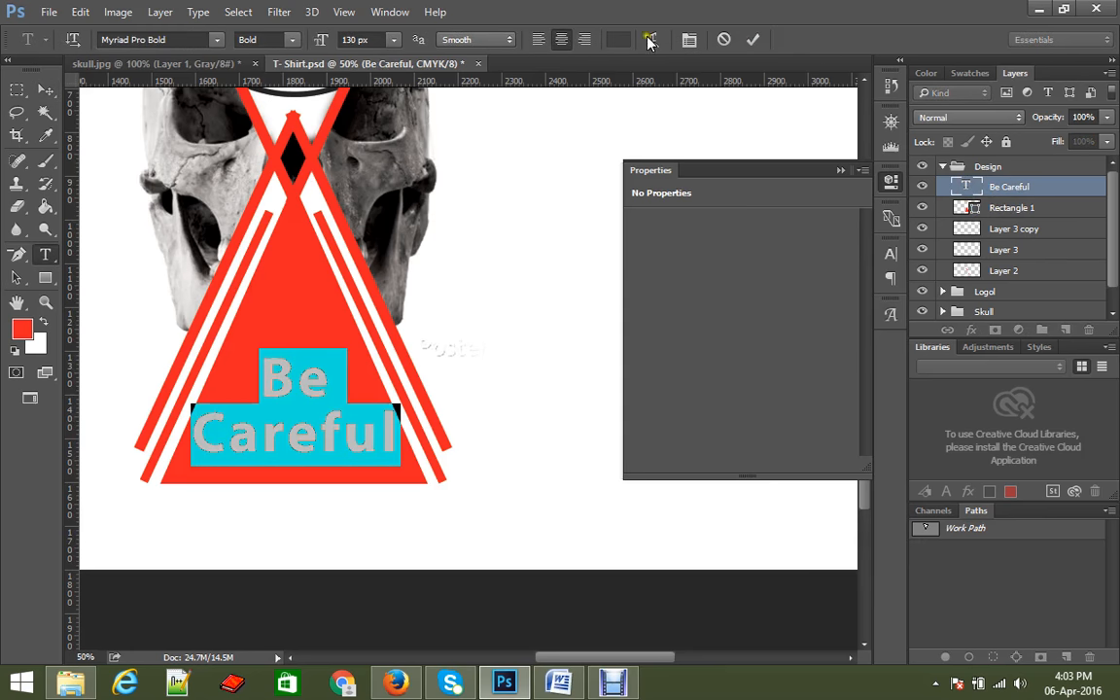
left_click(619, 39)
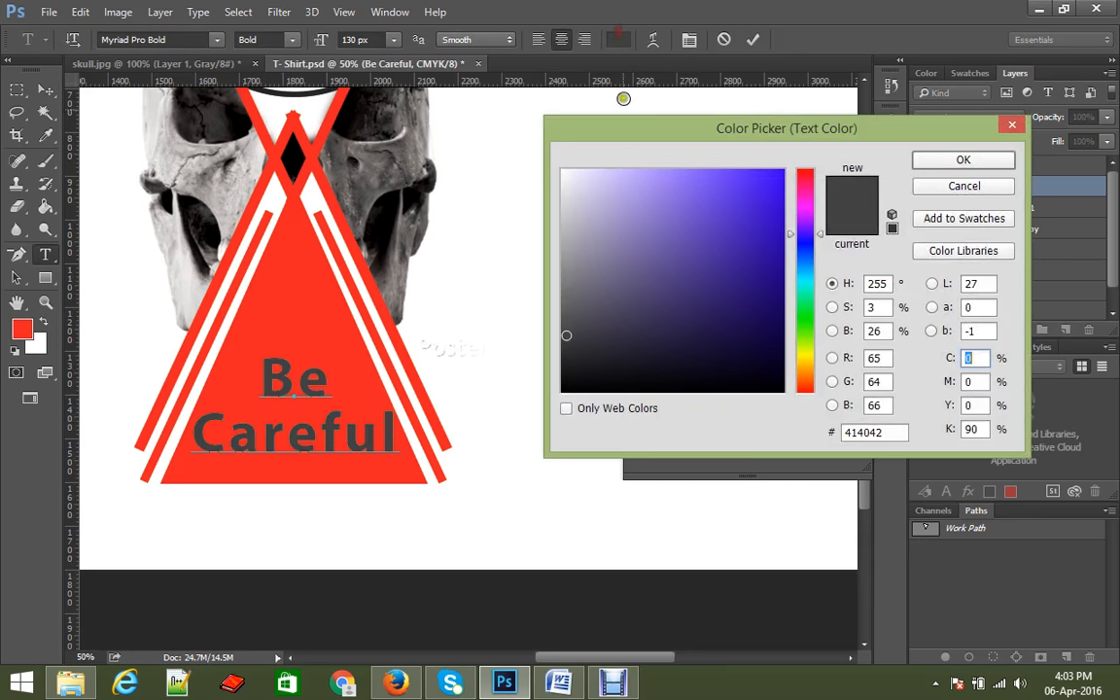
left_click_drag(883, 438, 756, 447)
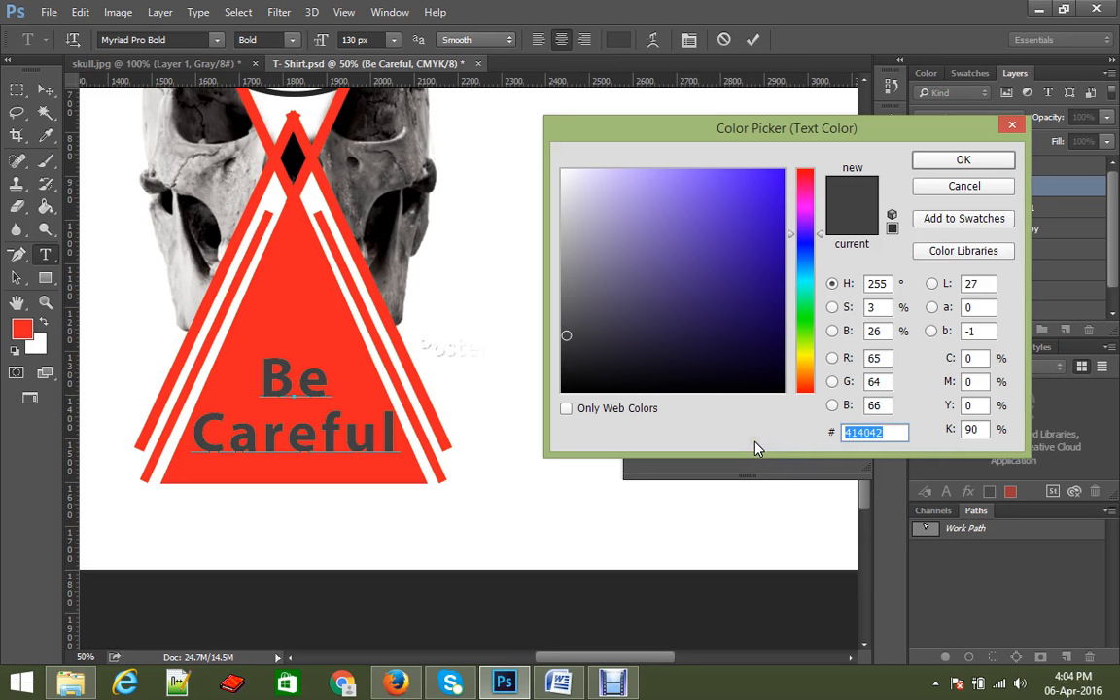
type("fff")
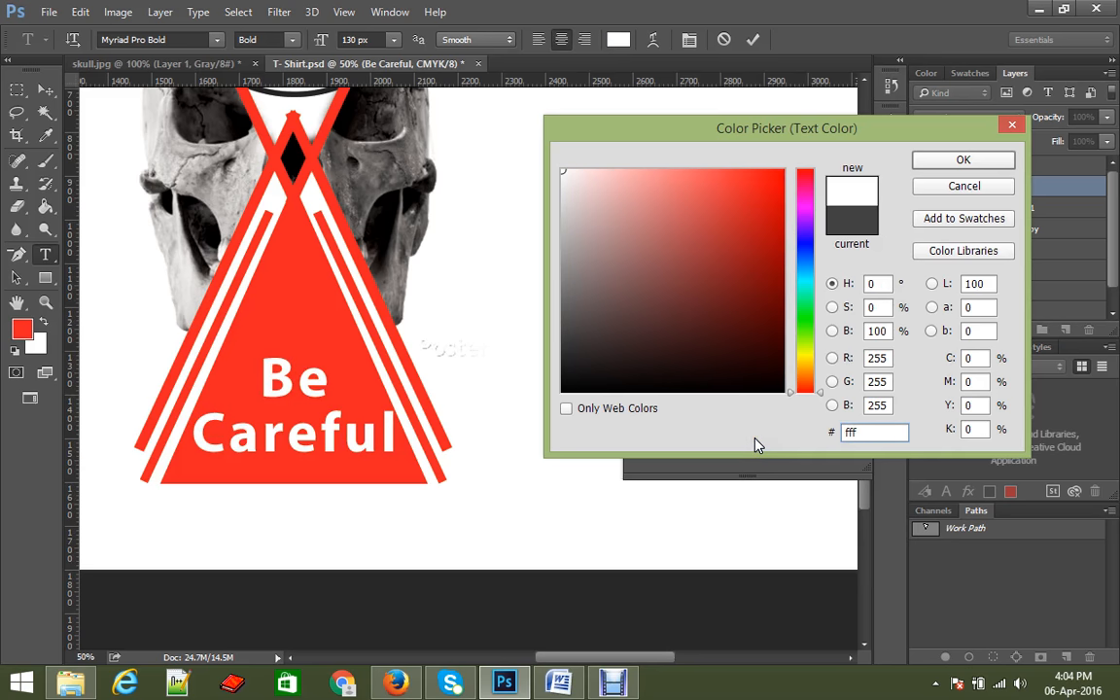
type("fff")
left_click(975, 162)
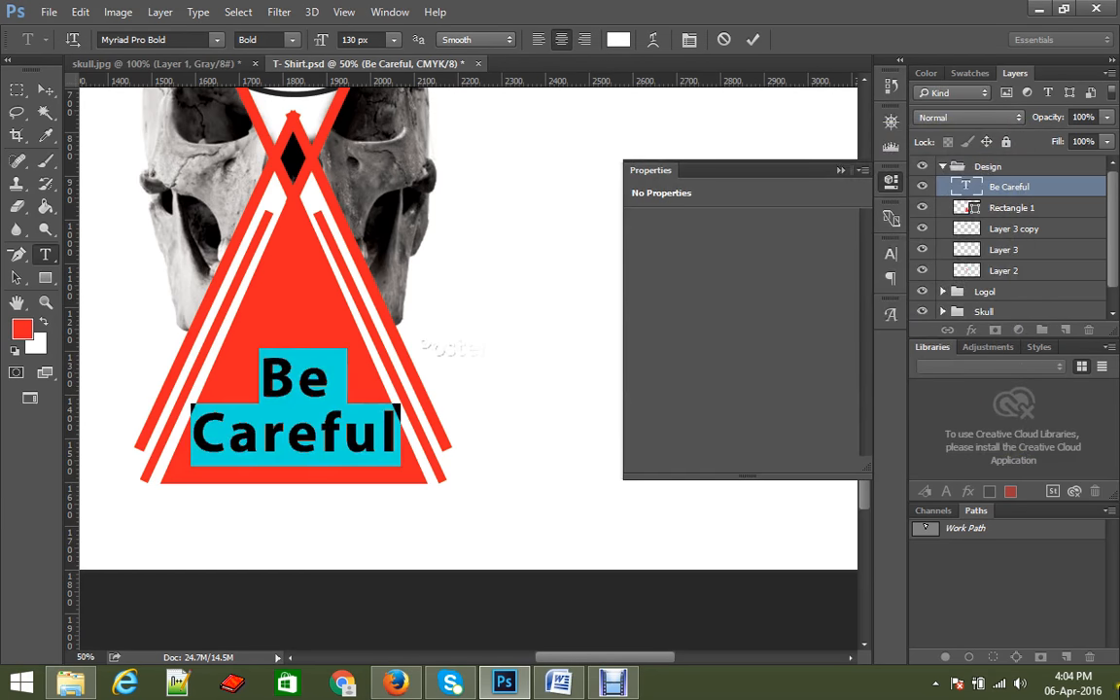
left_click(45, 89)
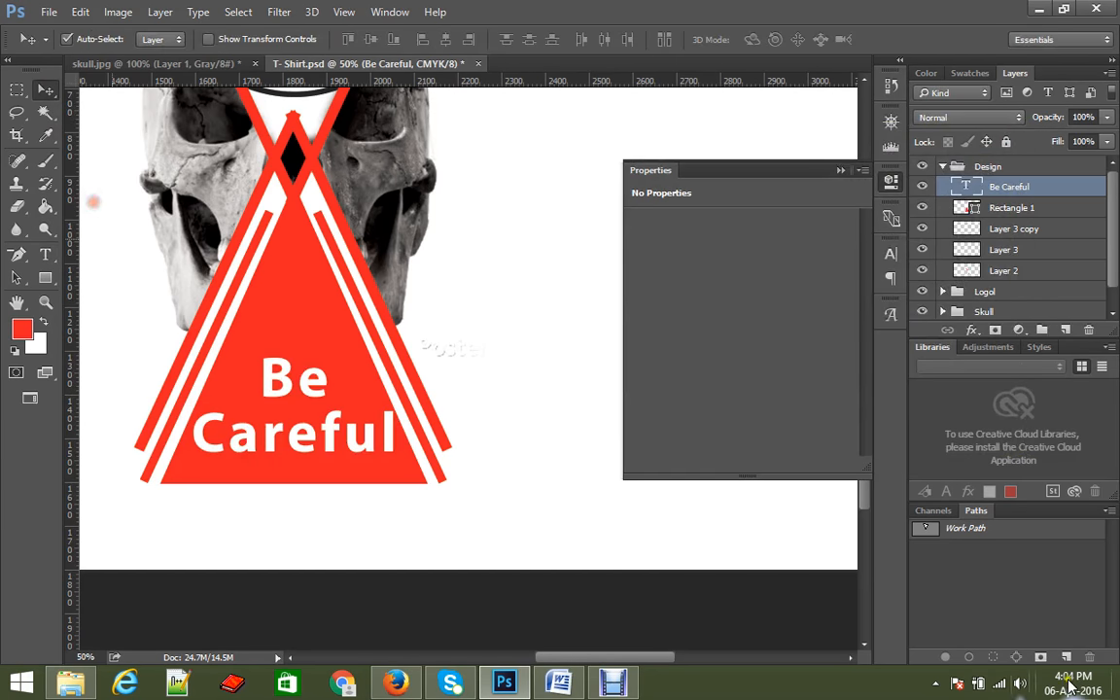
key("ctrl+minus")
key("ctrl+minus")
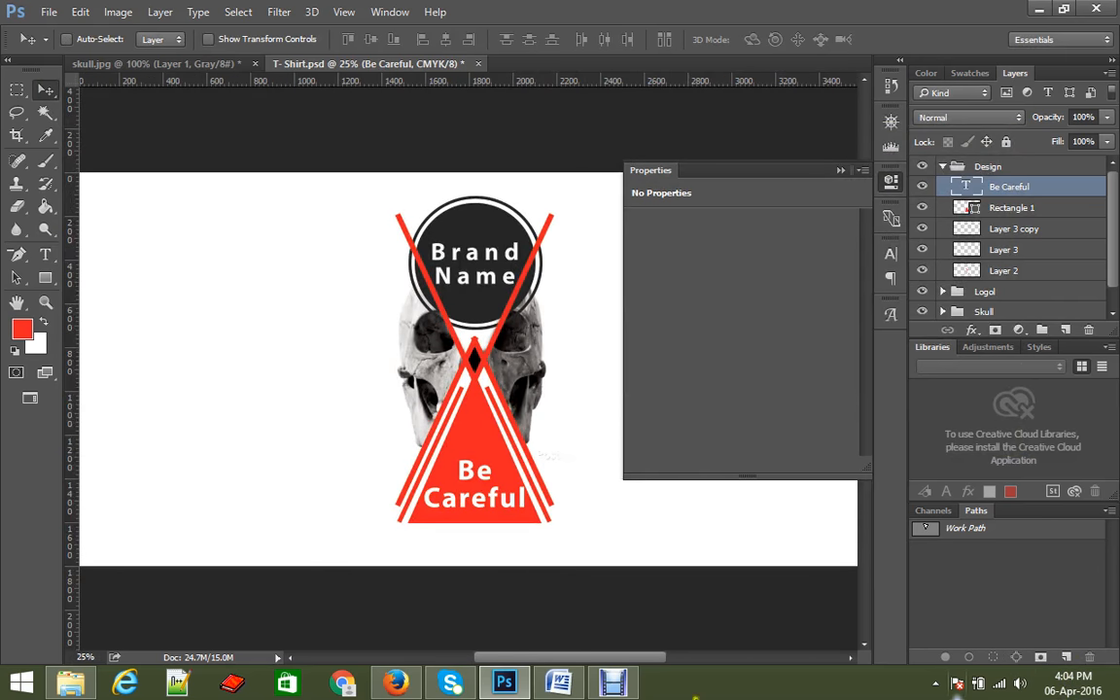
Recolour the red triangle with the dark grey sampled from the logo circle (252525) and save the document.
left_click_drag(515, 376, 443, 364)
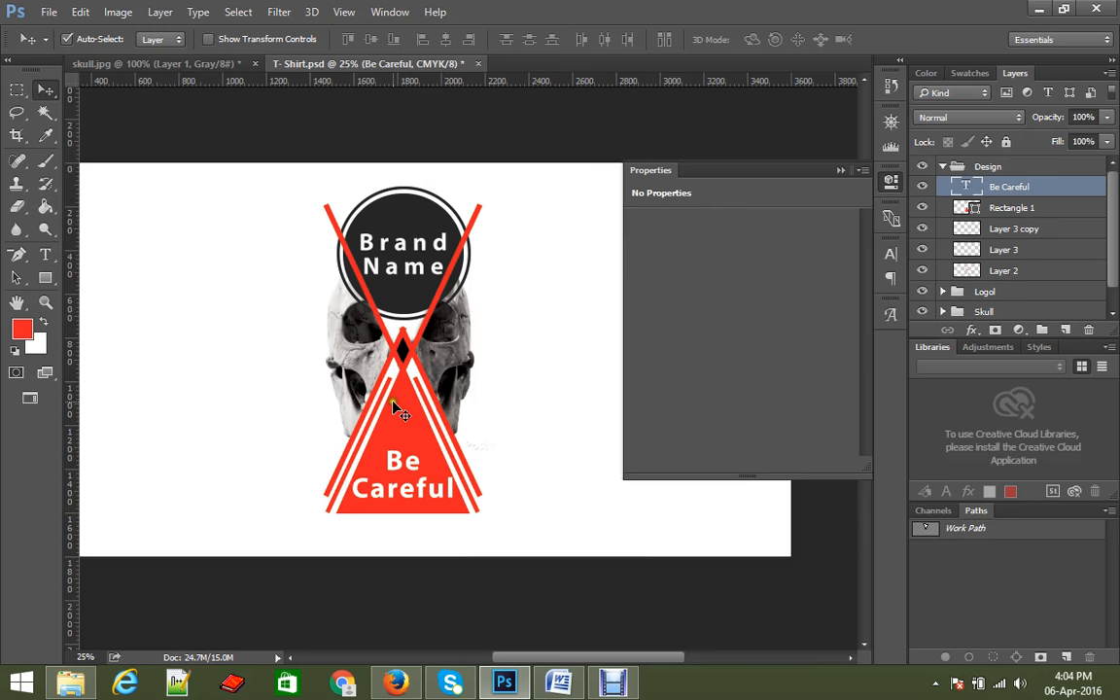
double_click(970, 209)
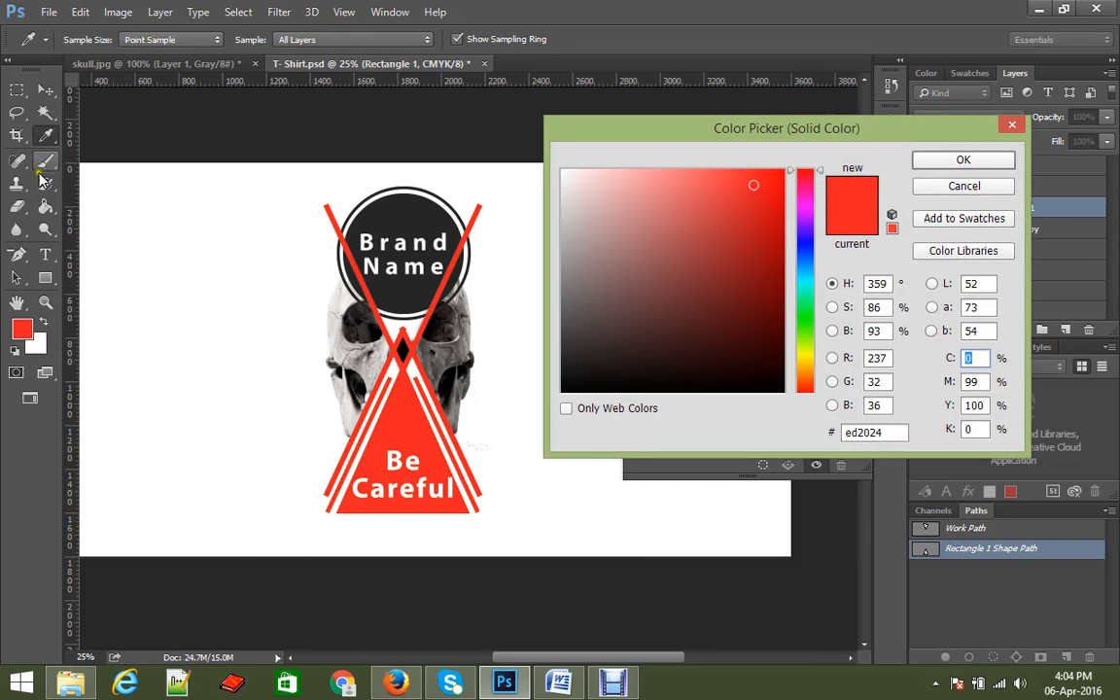
left_click(408, 212)
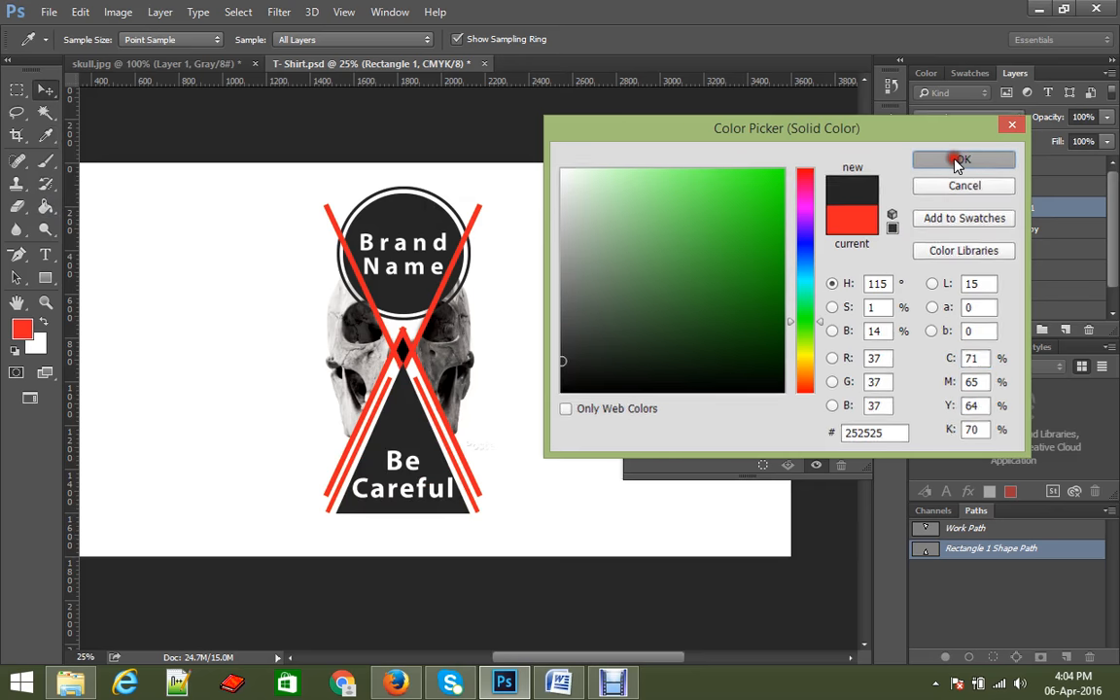
left_click(958, 161)
key("ctrl")
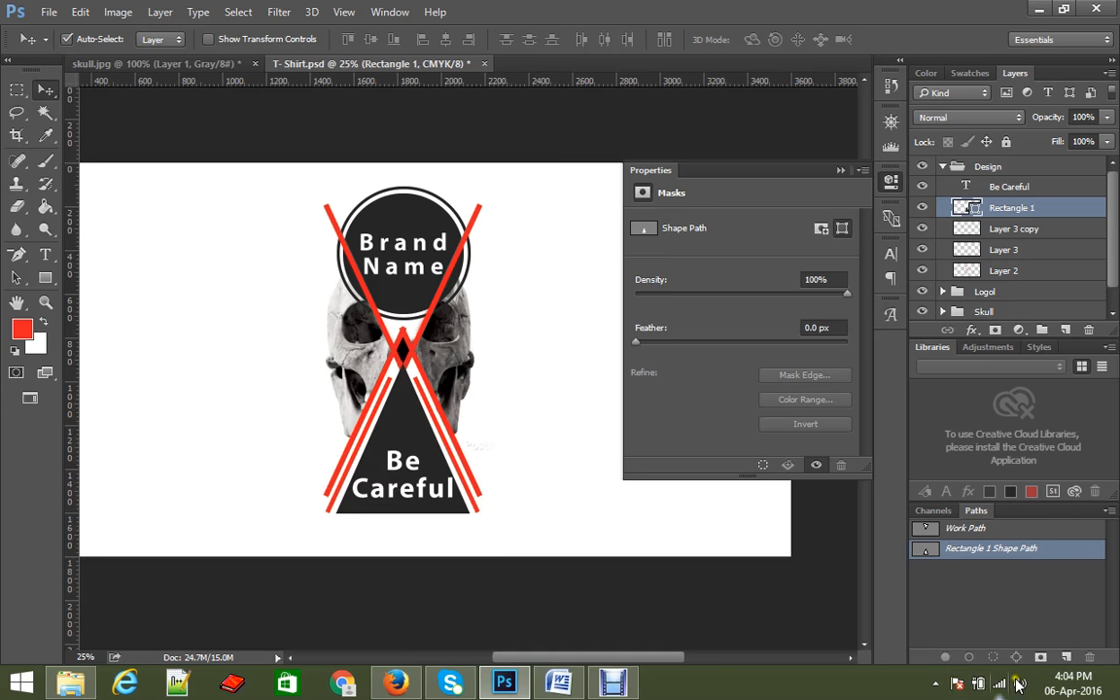
left_click(48, 12)
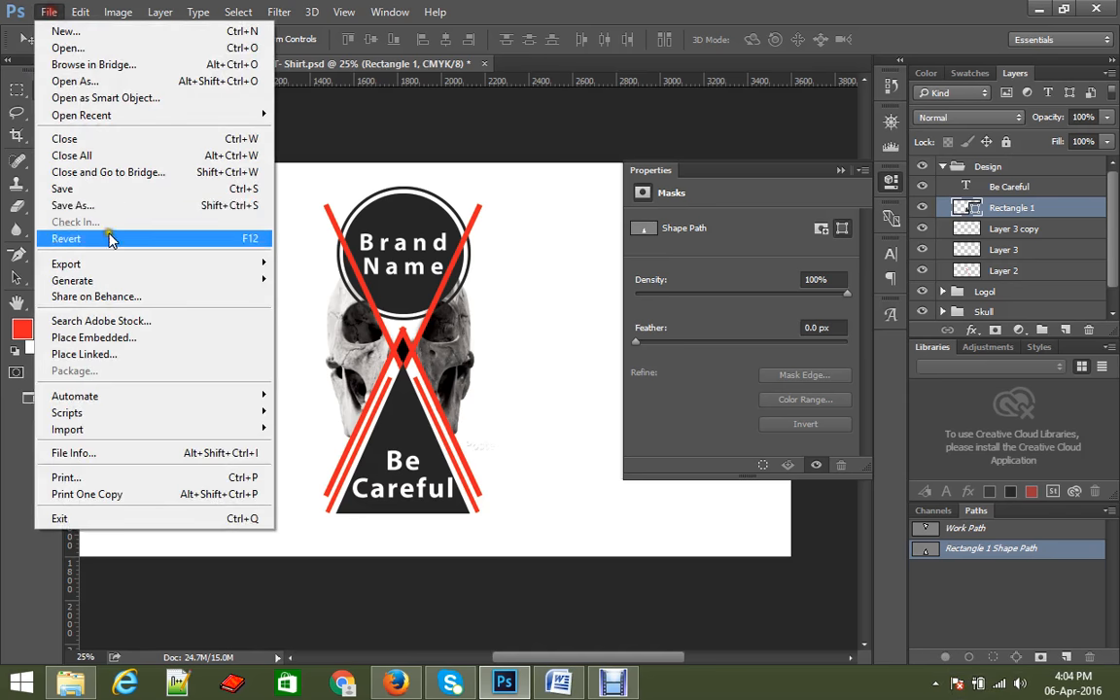
left_click(98, 182)
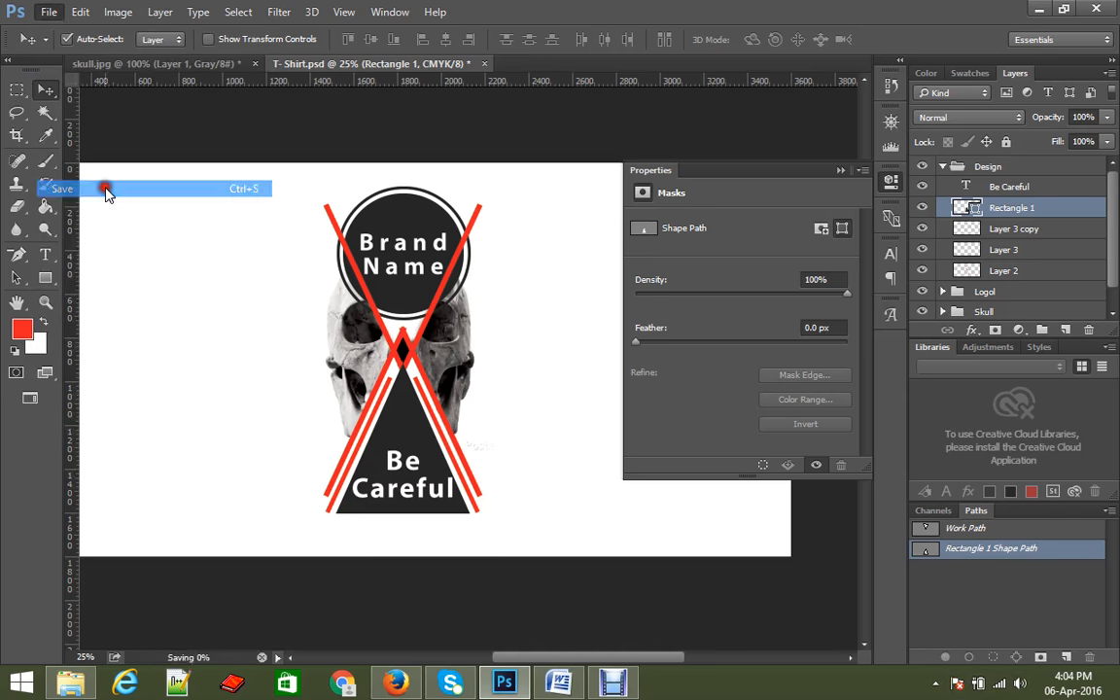
Combine the Design, Logol and Skull groups into one group named T-shirt and save the document.
left_click(943, 168)
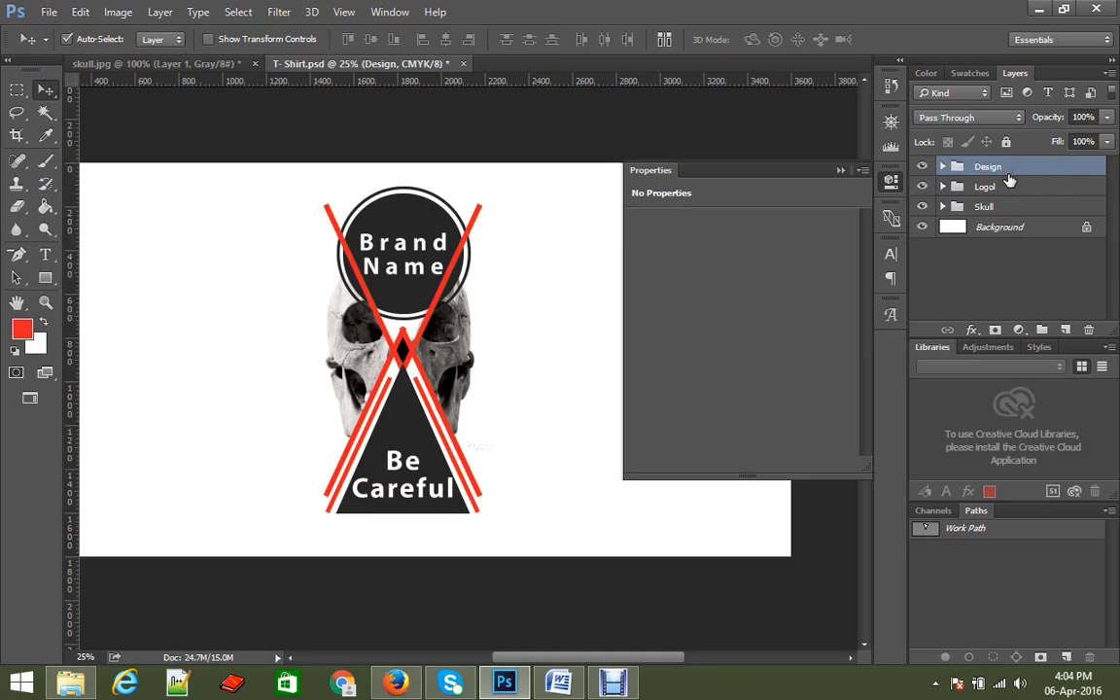
left_click(1000, 187, "shift")
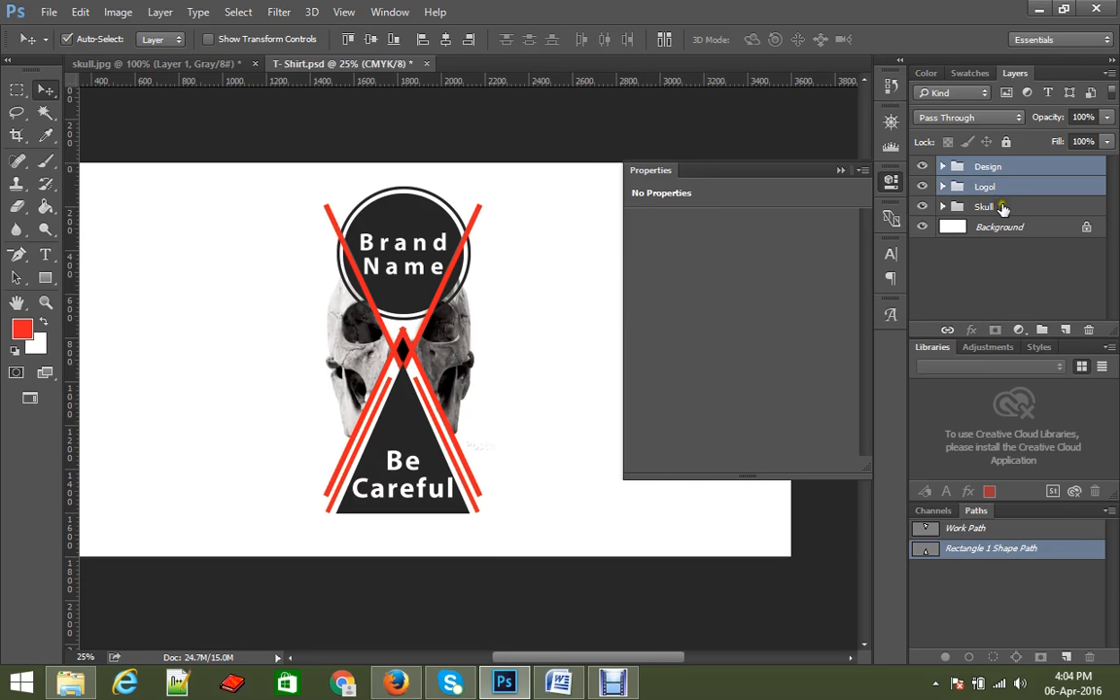
left_click(1003, 207, "shift")
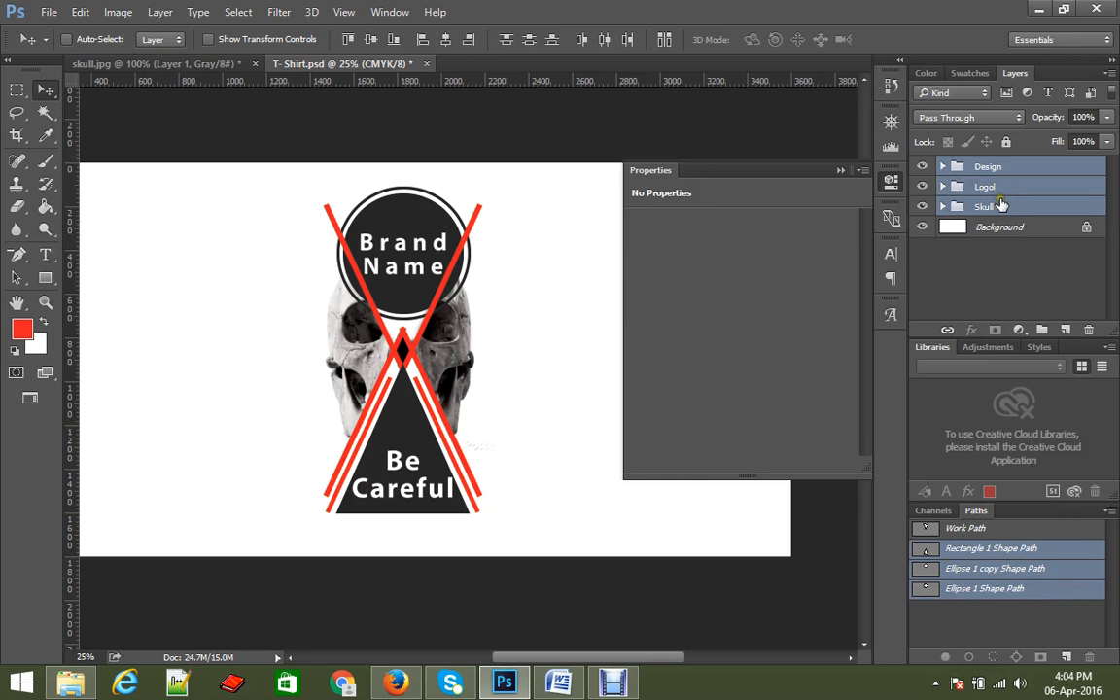
key("ctrl+g")
double_click(991, 169)
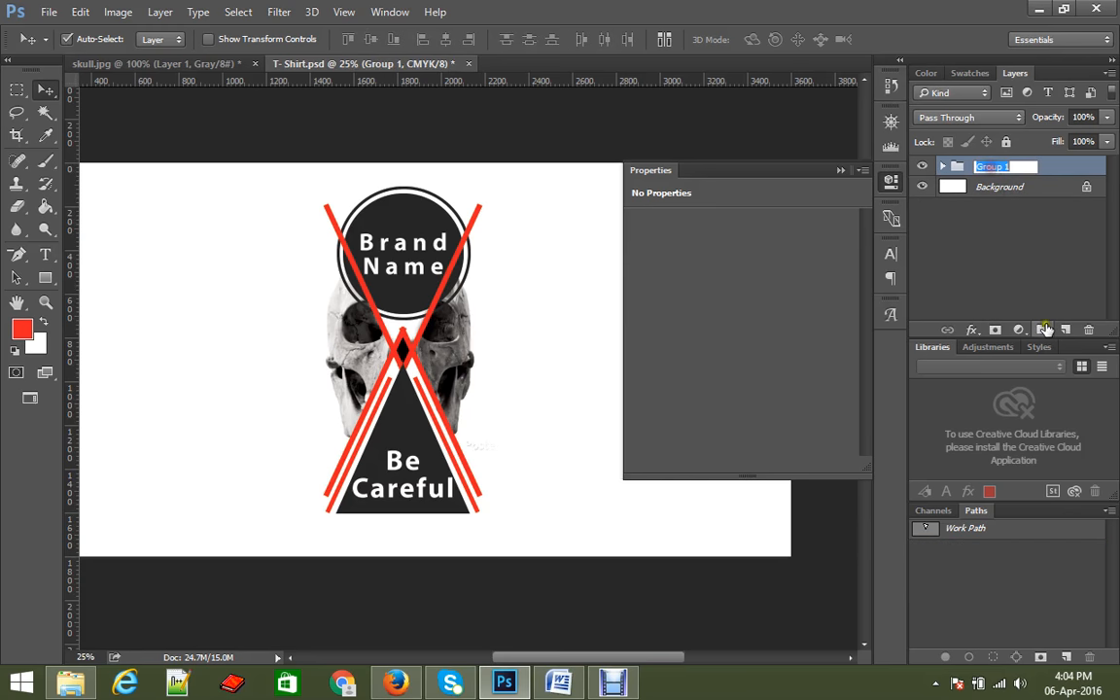
type("T-sh")
type("irt")
key("Return")
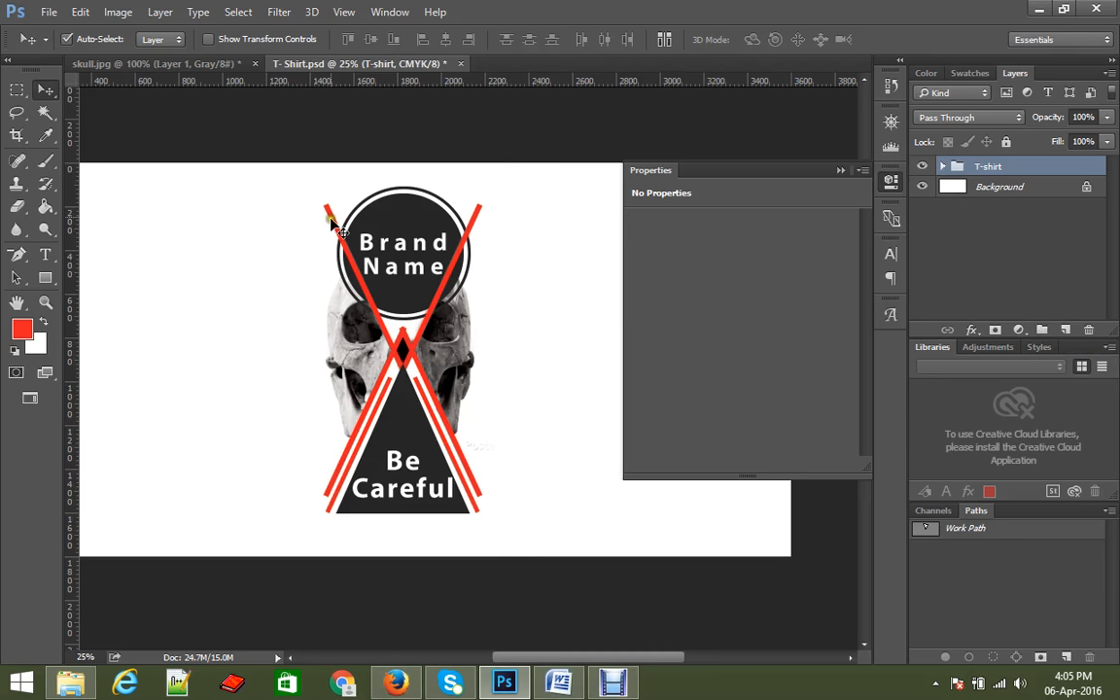
left_click(48, 12)
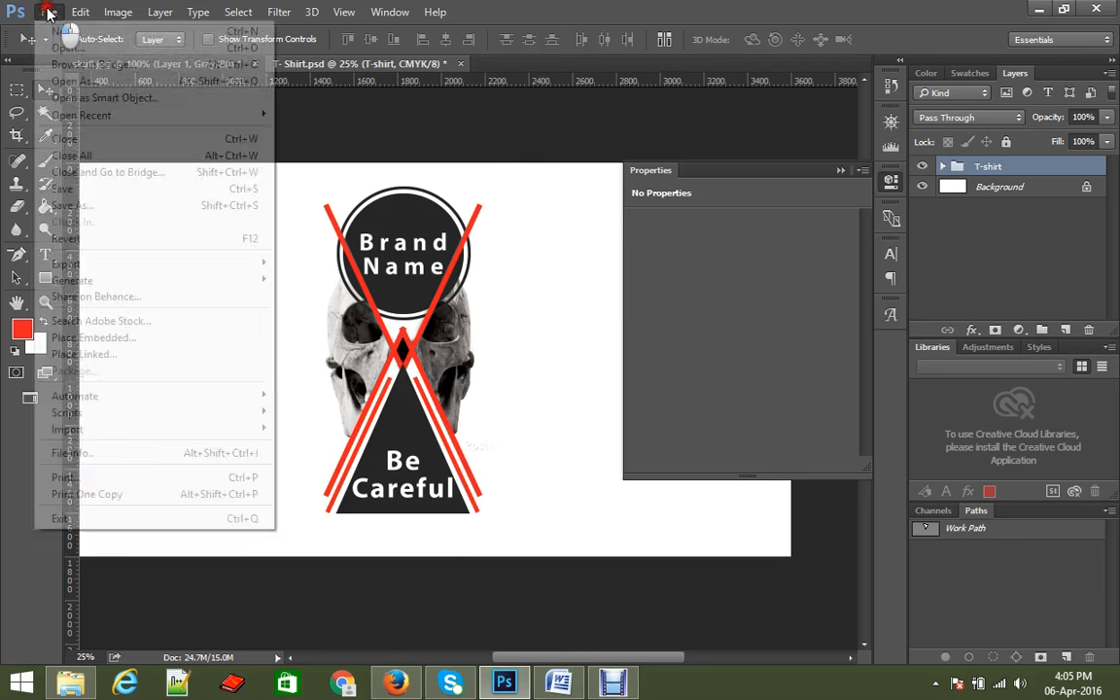
left_click(79, 189)
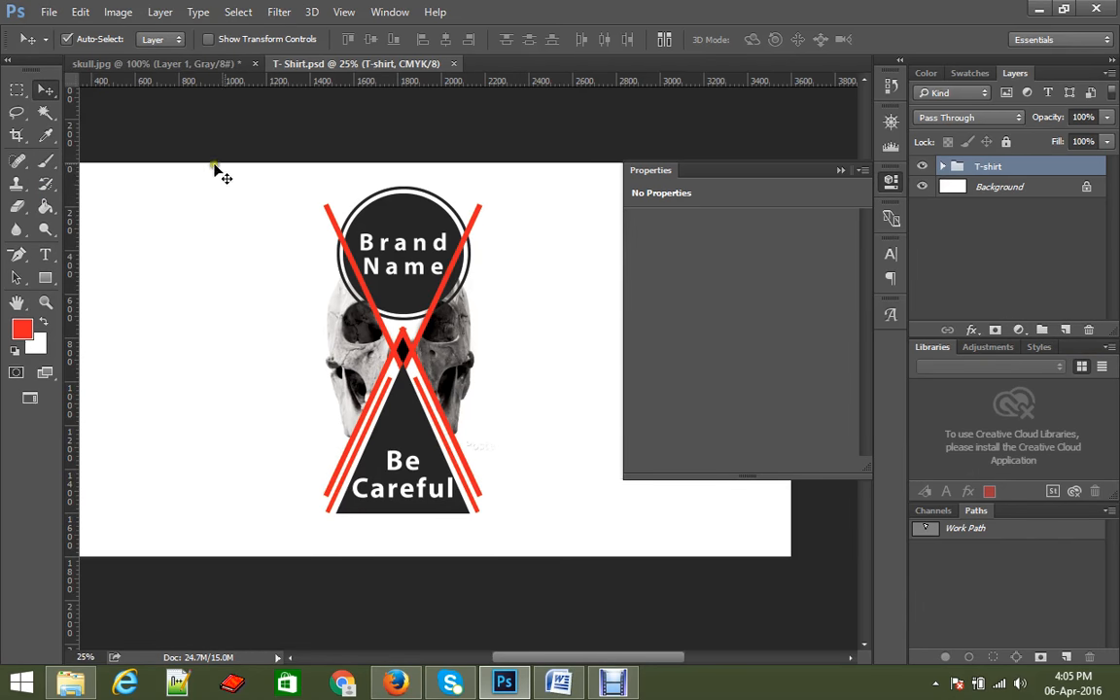
Switch to the T-shirt folder in File Explorer and look through the sample T-shirt and skull images, starting with Custom-T-Shirt-Design.jpg.
left_click(586, 308)
left_click(70, 682)
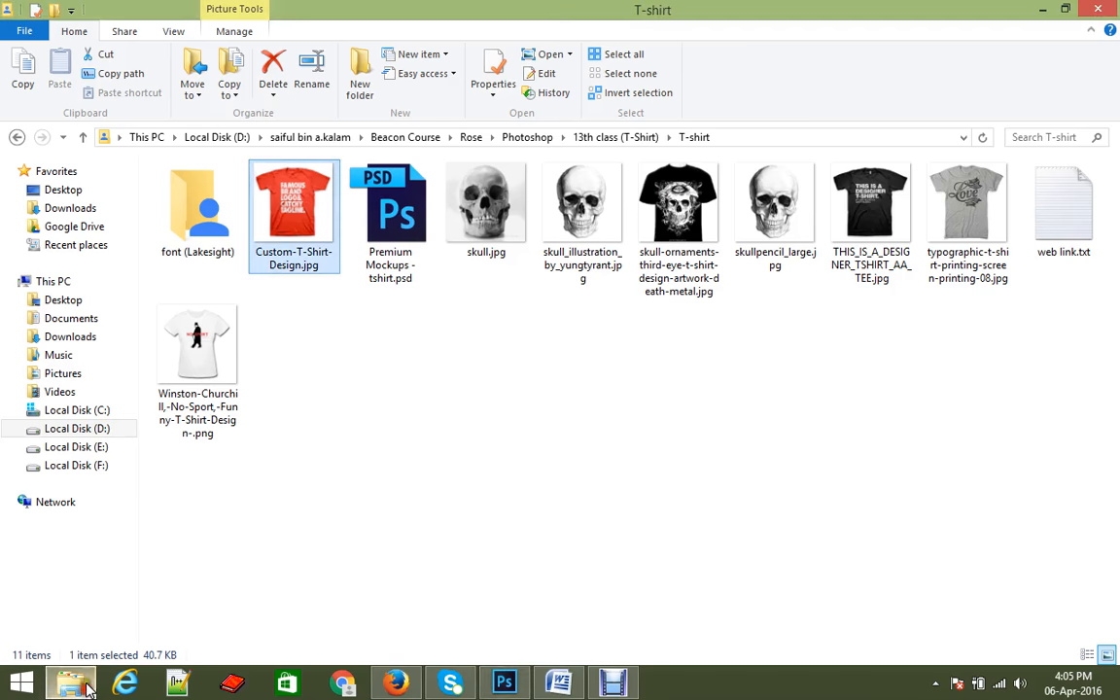
double_click(262, 210)
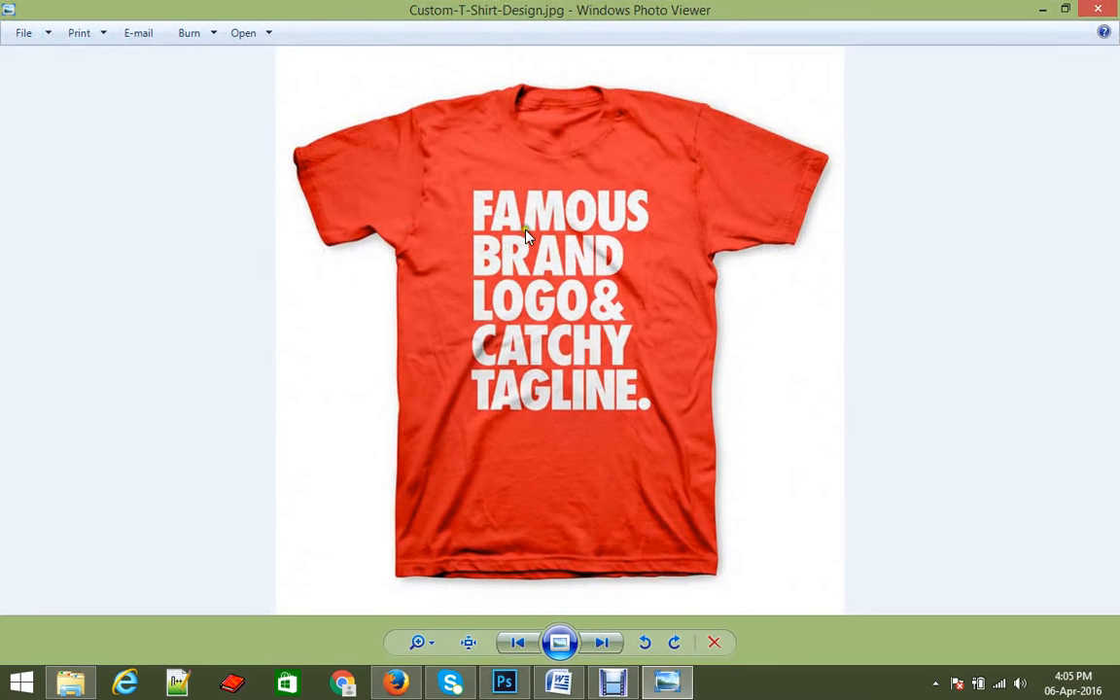
left_click(603, 644)
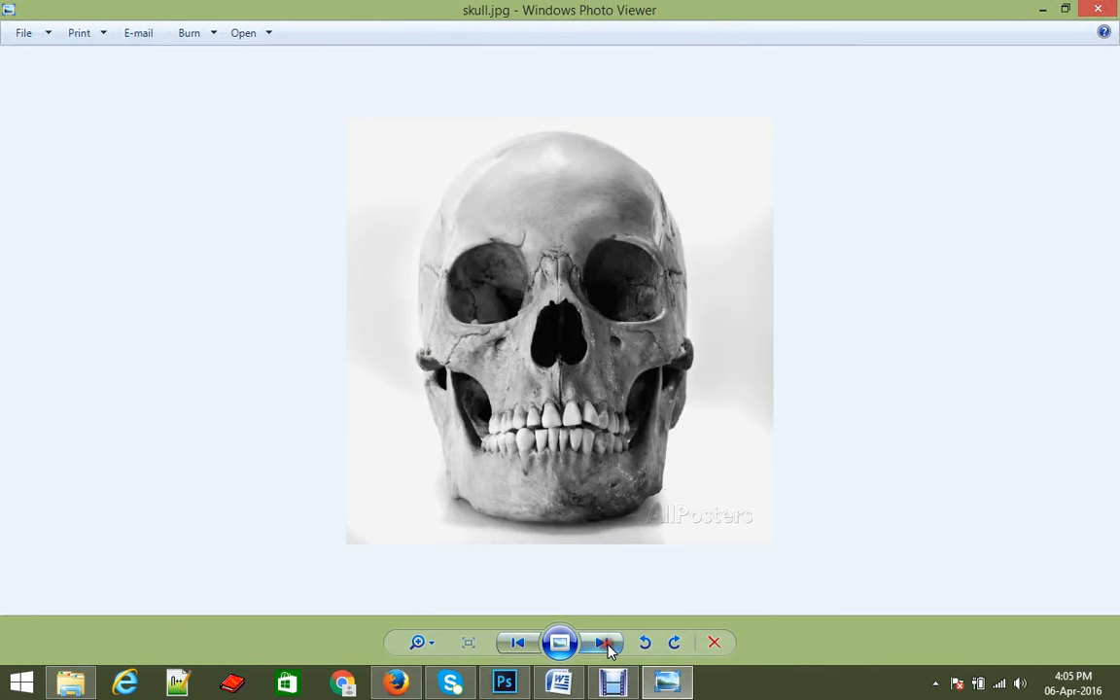
left_click(603, 643)
left_click(603, 644)
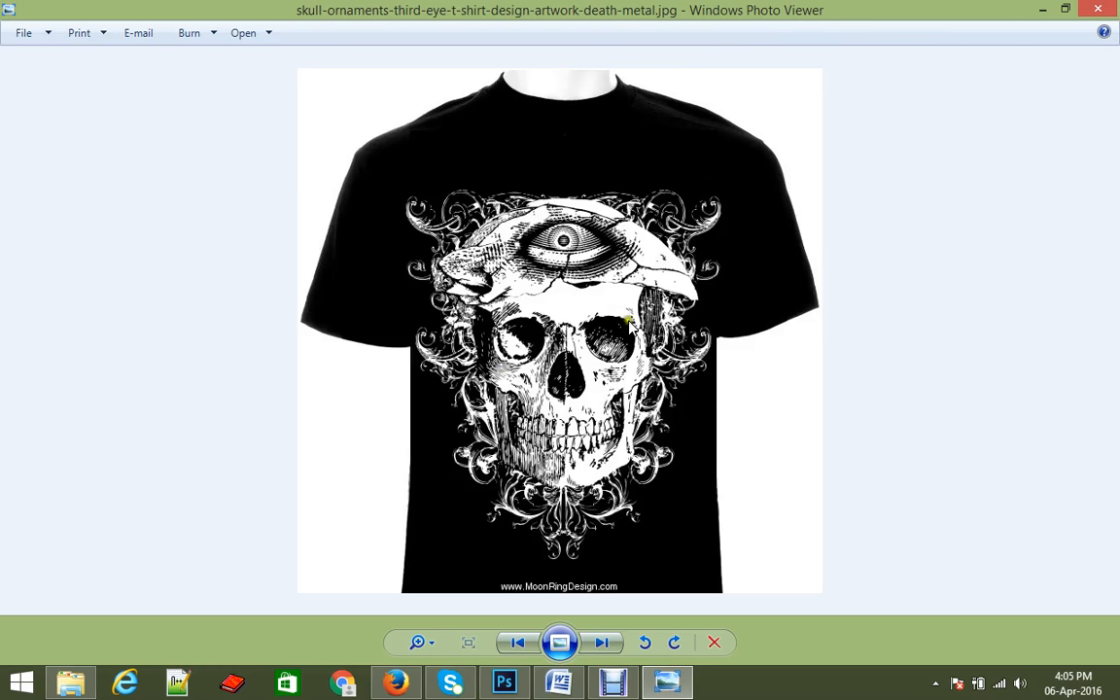
left_click(601, 642)
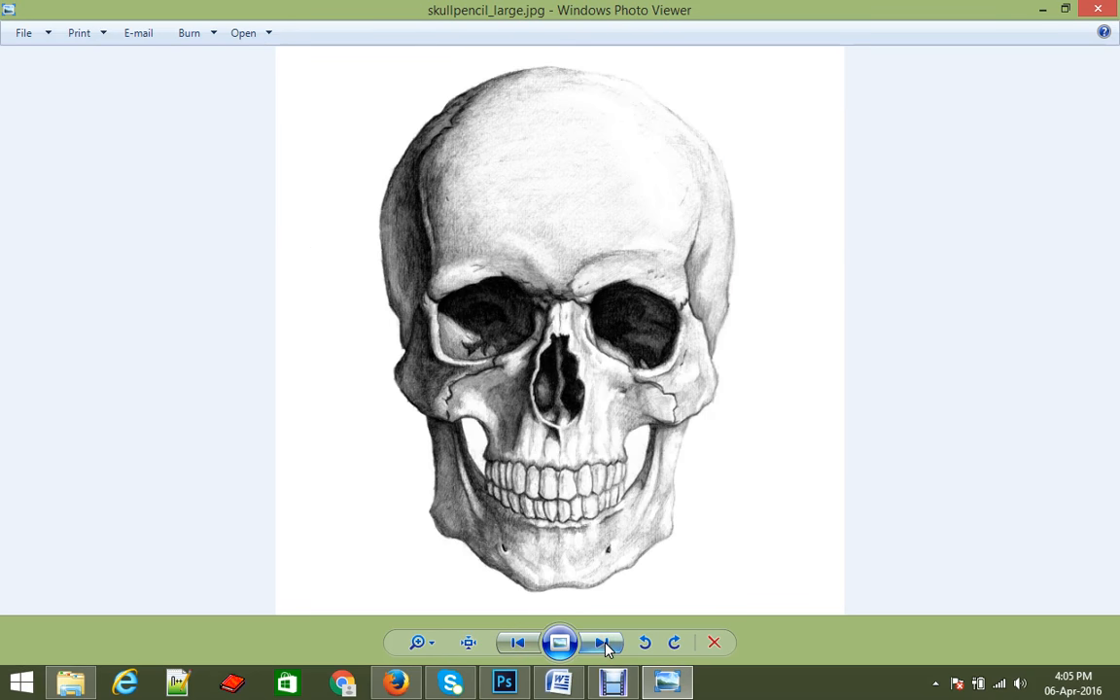
left_click(602, 642)
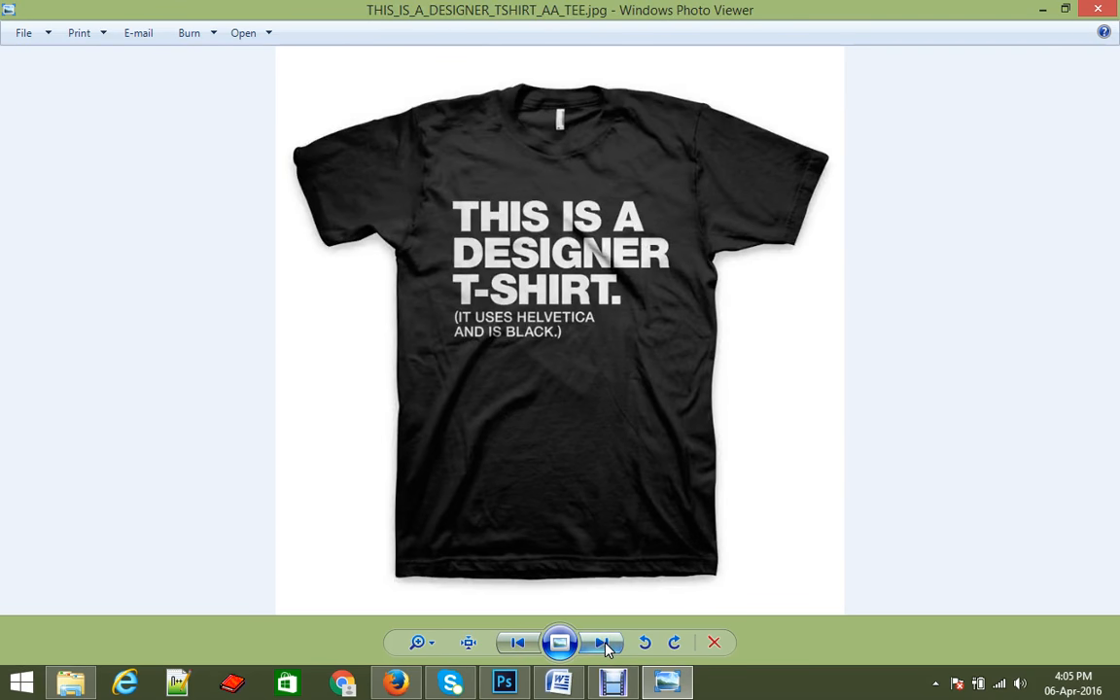
left_click(602, 643)
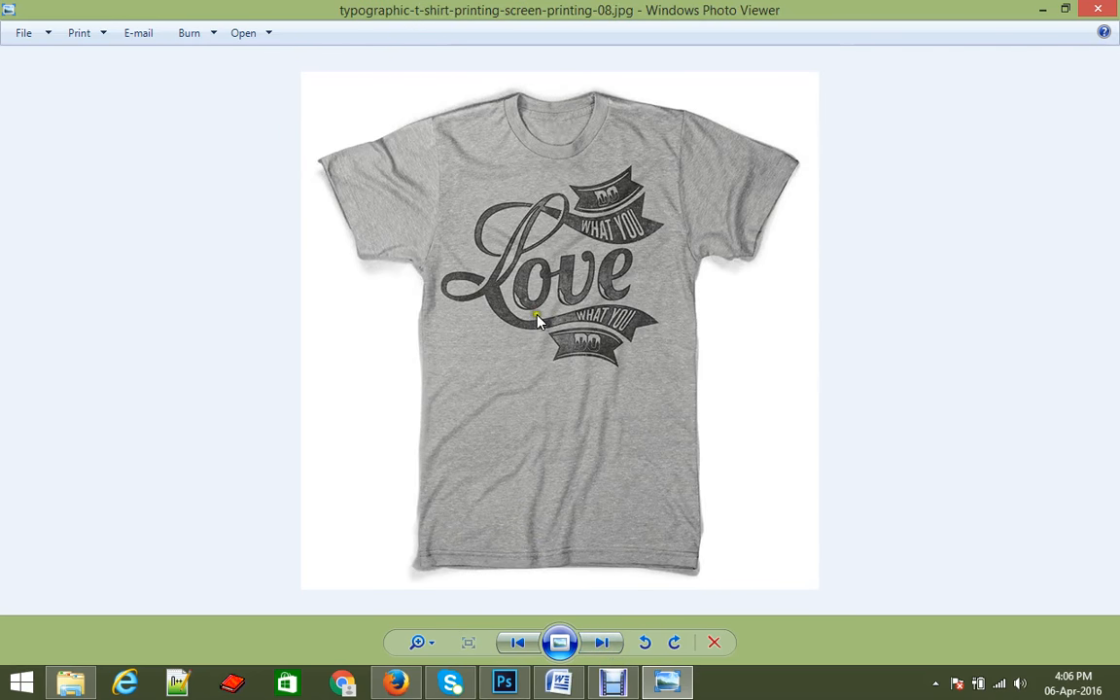
left_click(603, 642)
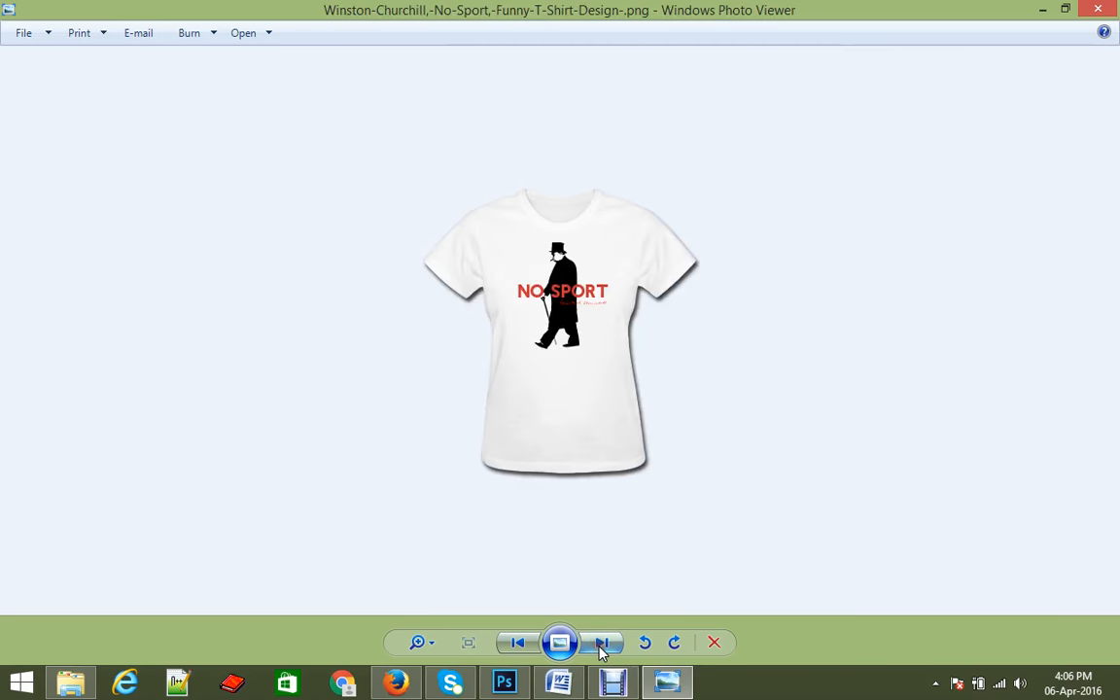
left_click(603, 642)
left_click(1097, 8)
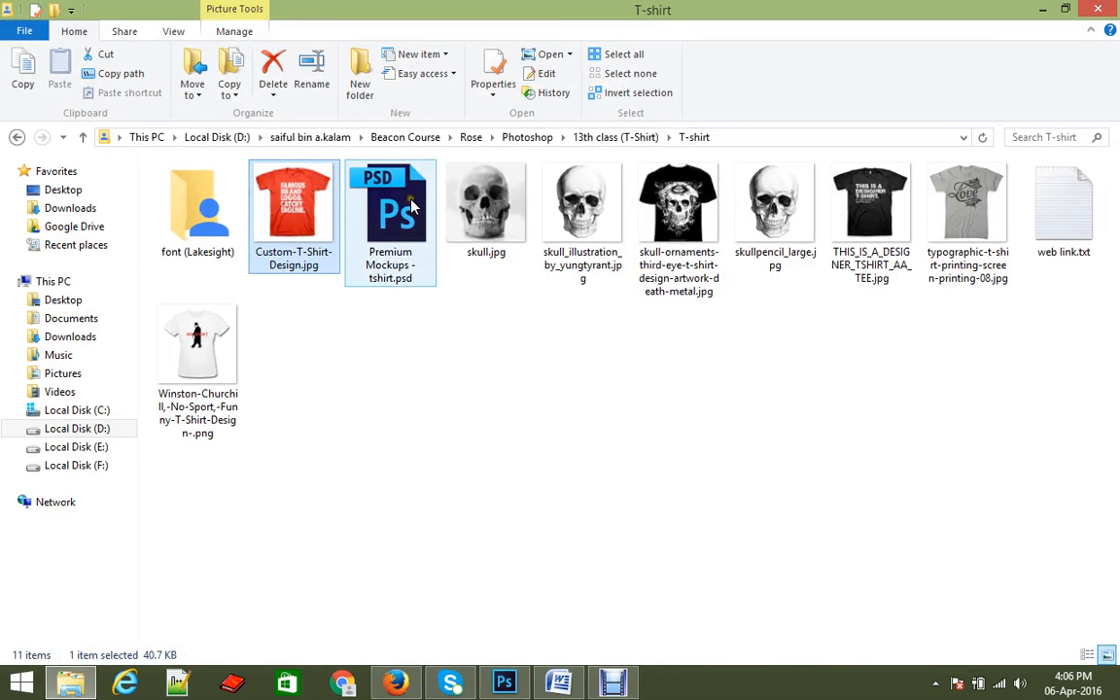
Open Premium Mockups - tshirt.psd in Photoshop and collapse the Properties panel covering the mockup.
left_click(393, 212)
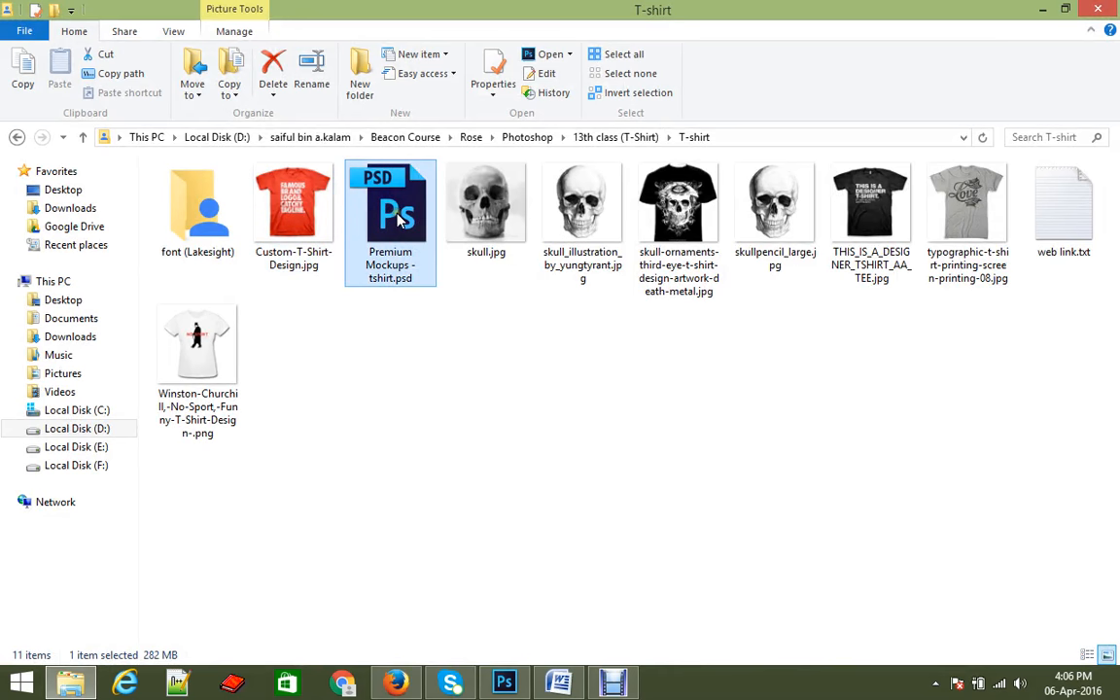
double_click(397, 220)
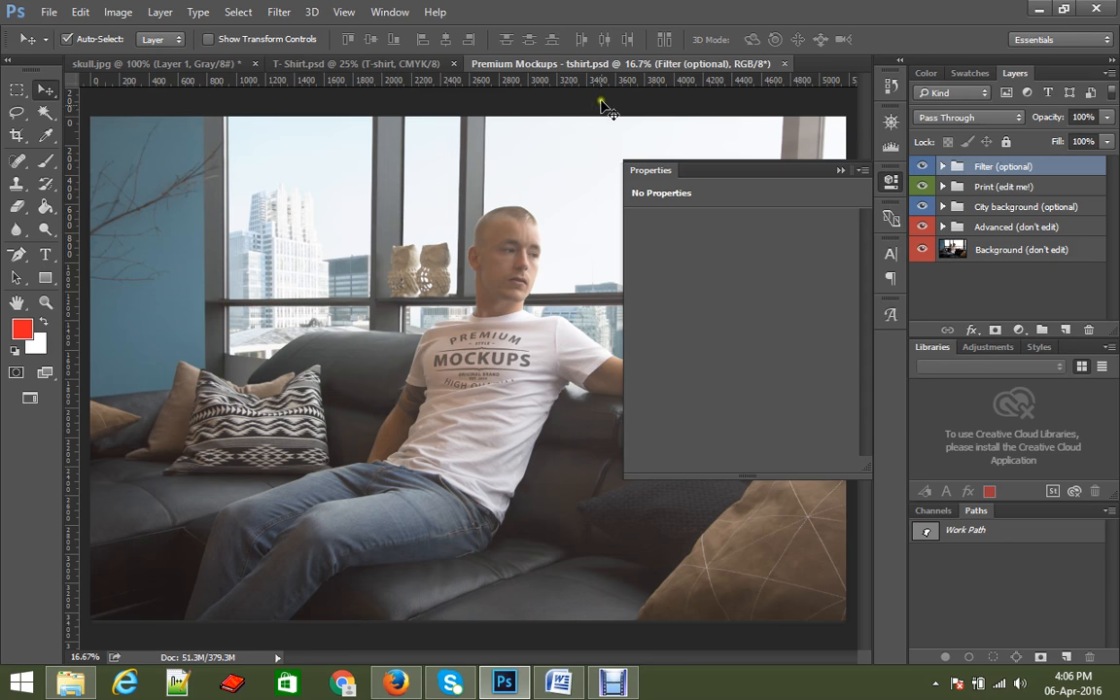
left_click(839, 171)
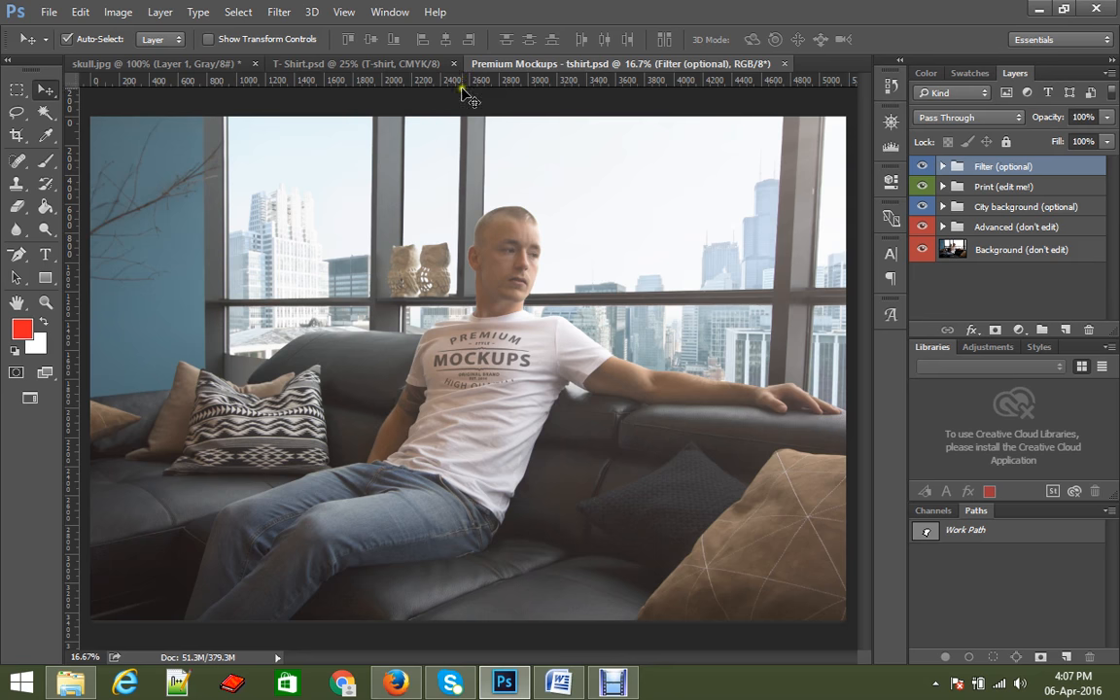
Close the skull.jpg document without saving its changes.
left_click(387, 62)
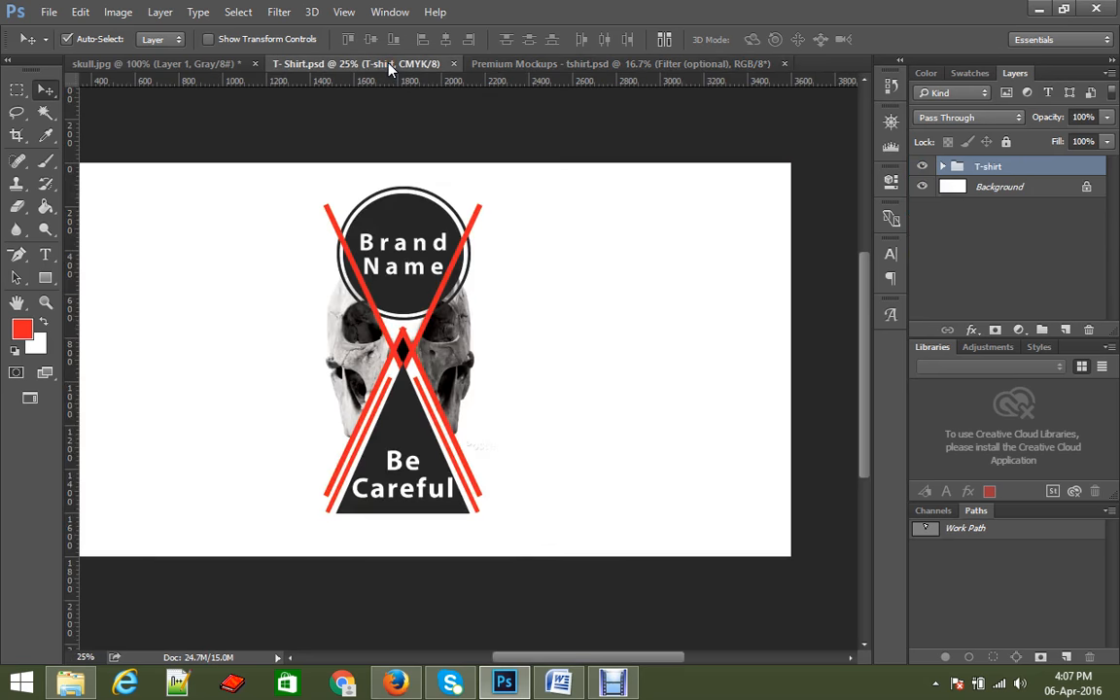
left_click(148, 65)
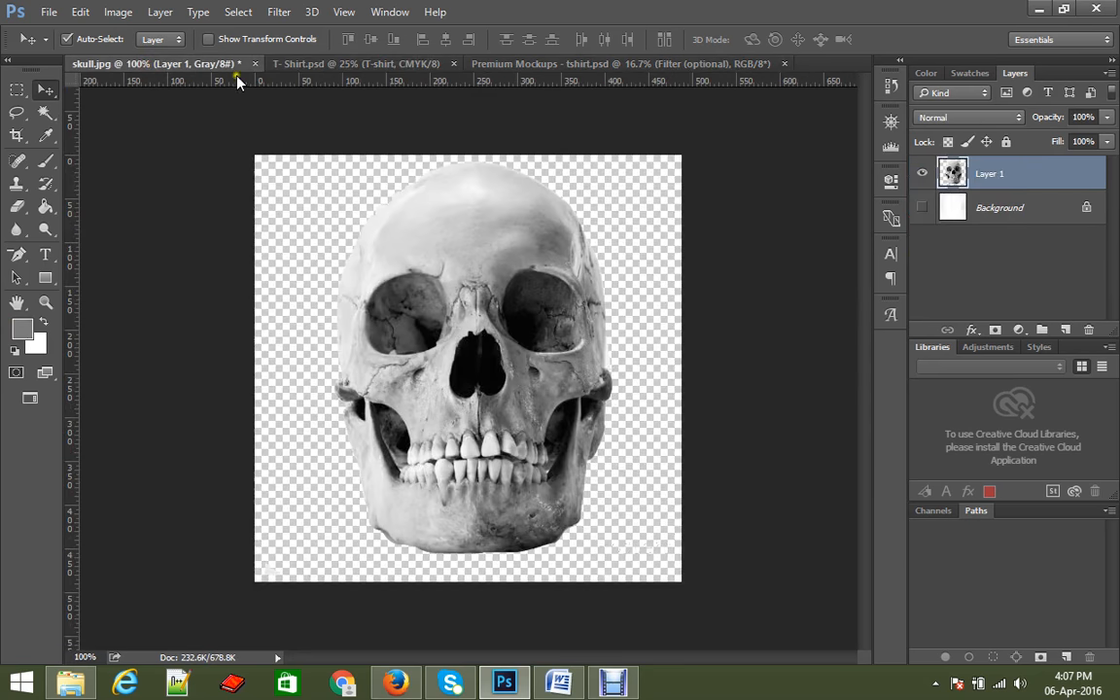
left_click(256, 64)
left_click(579, 264)
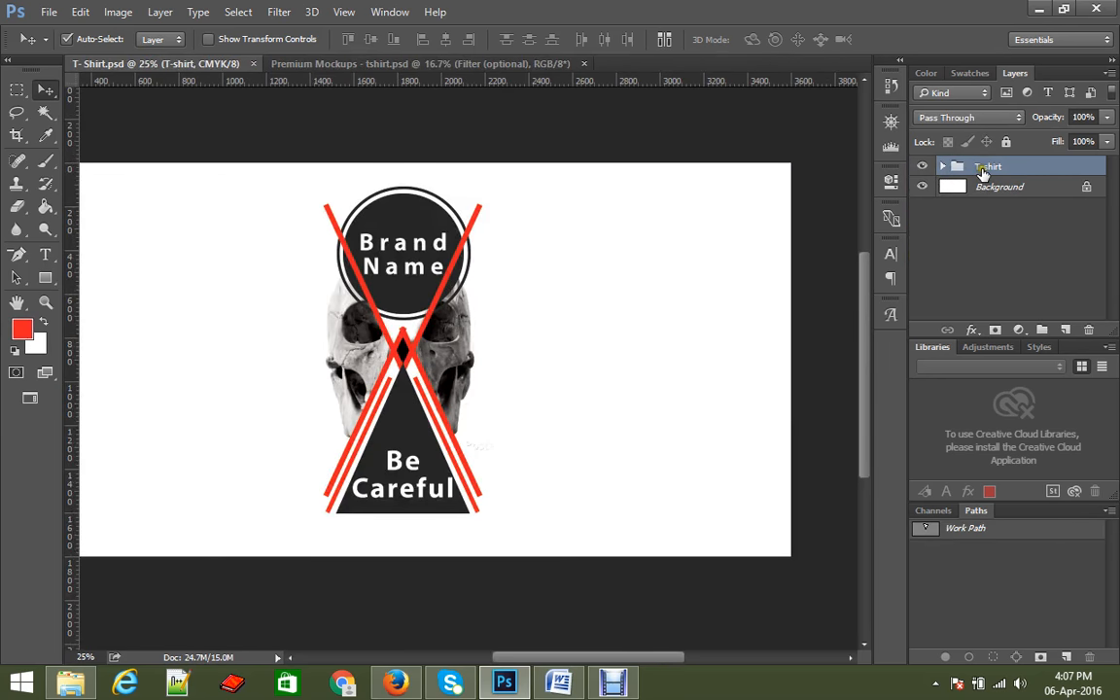
Set the Move tool's auto-select to Group and shift the whole T-shirt group slightly down the canvas.
left_click(155, 39)
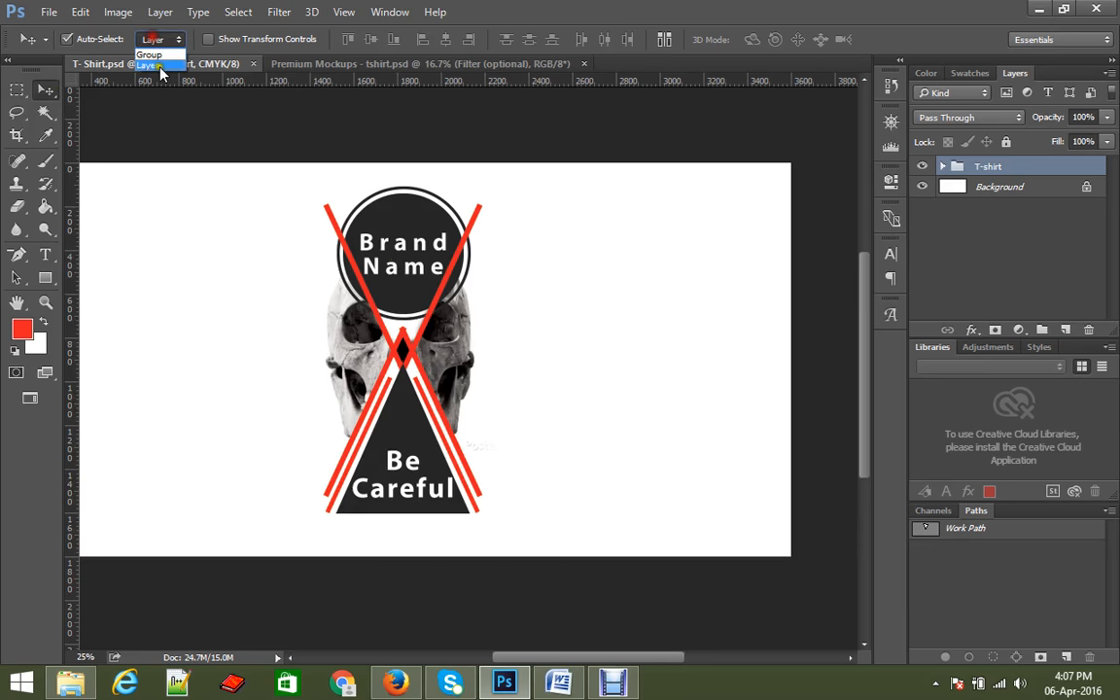
left_click(150, 56)
left_click_drag(350, 254, 398, 256)
Open the contents of the "Edit me!" smart object from the mockup's Print group and compare them with the shirt print.
left_click(399, 64)
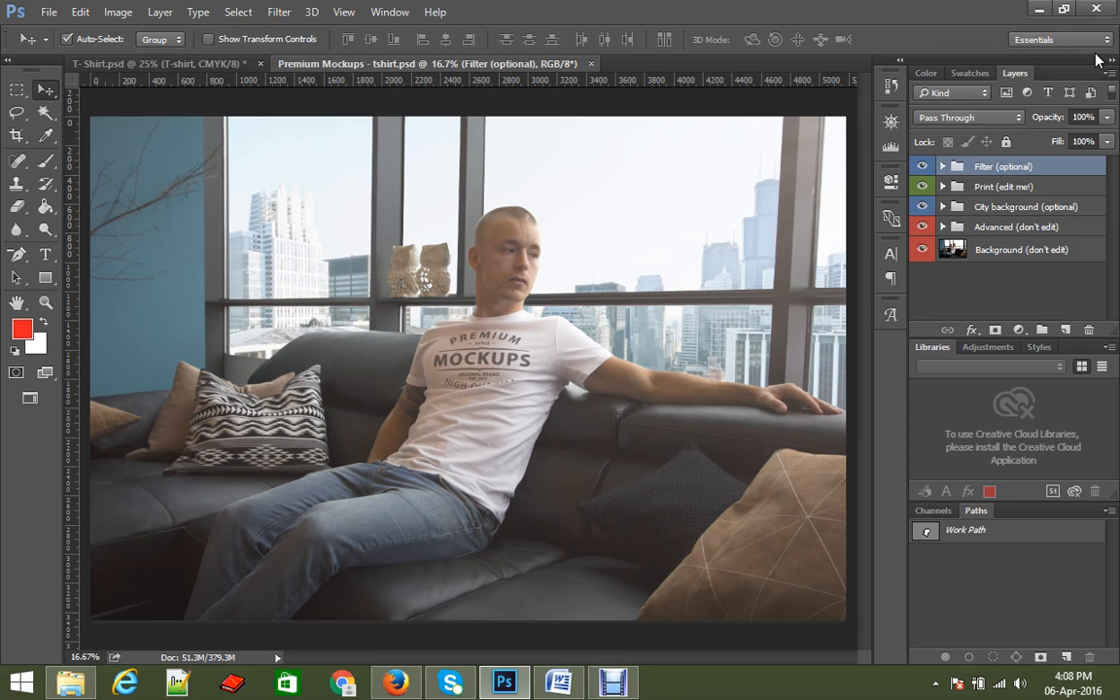
left_click(942, 187)
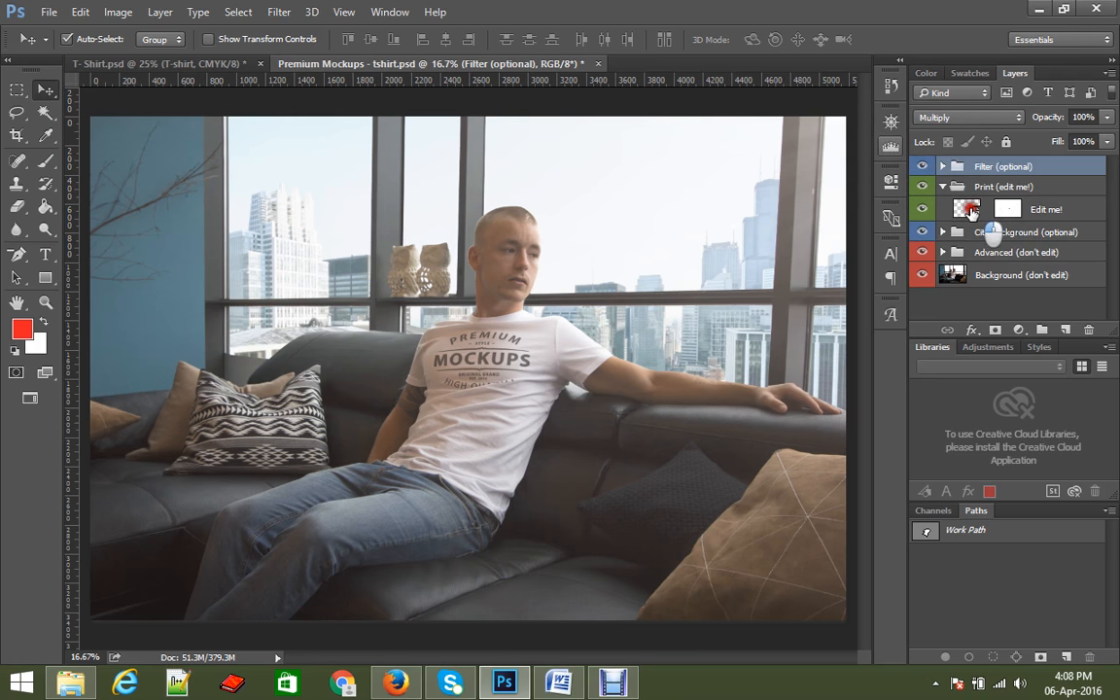
double_click(968, 210)
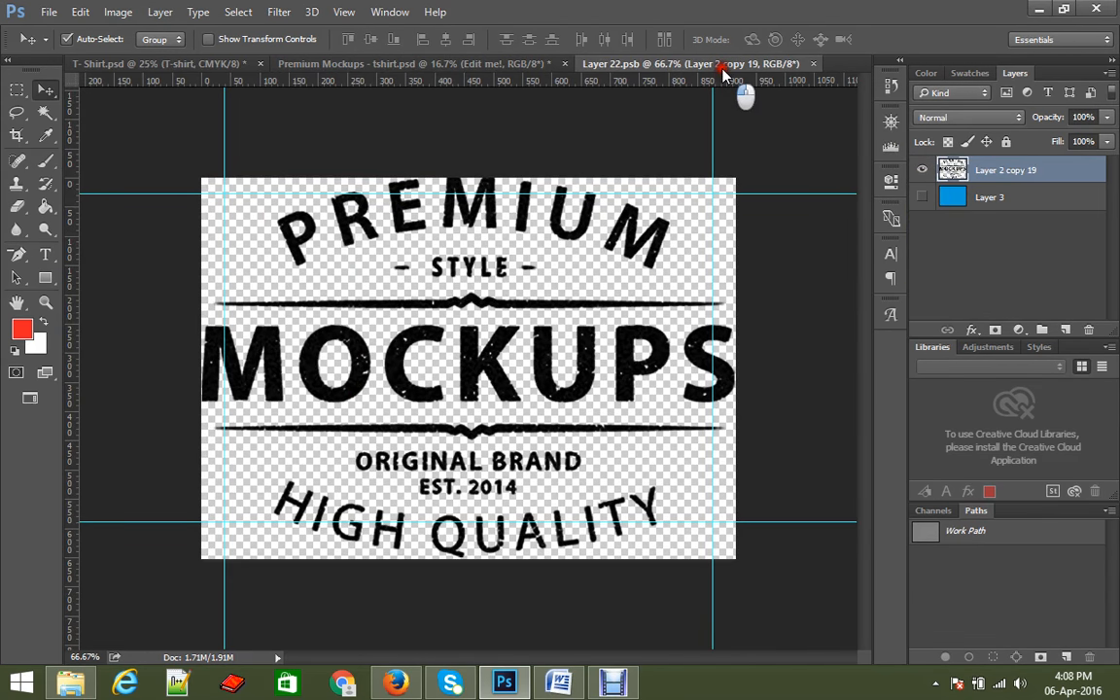
left_click(449, 62)
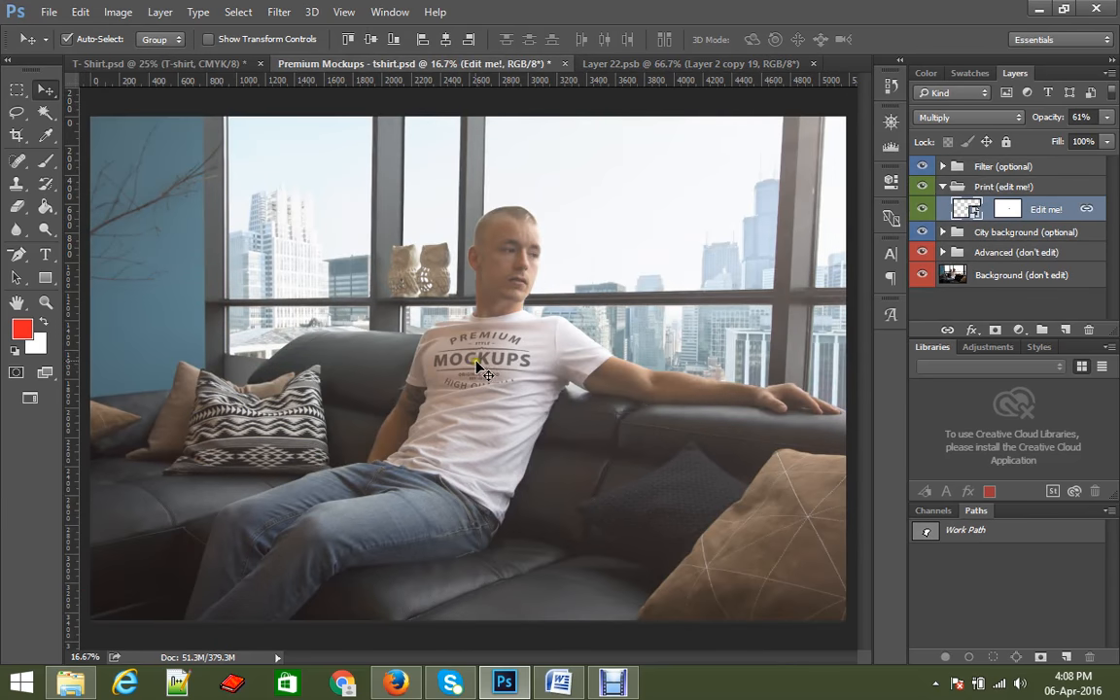
left_click(715, 64)
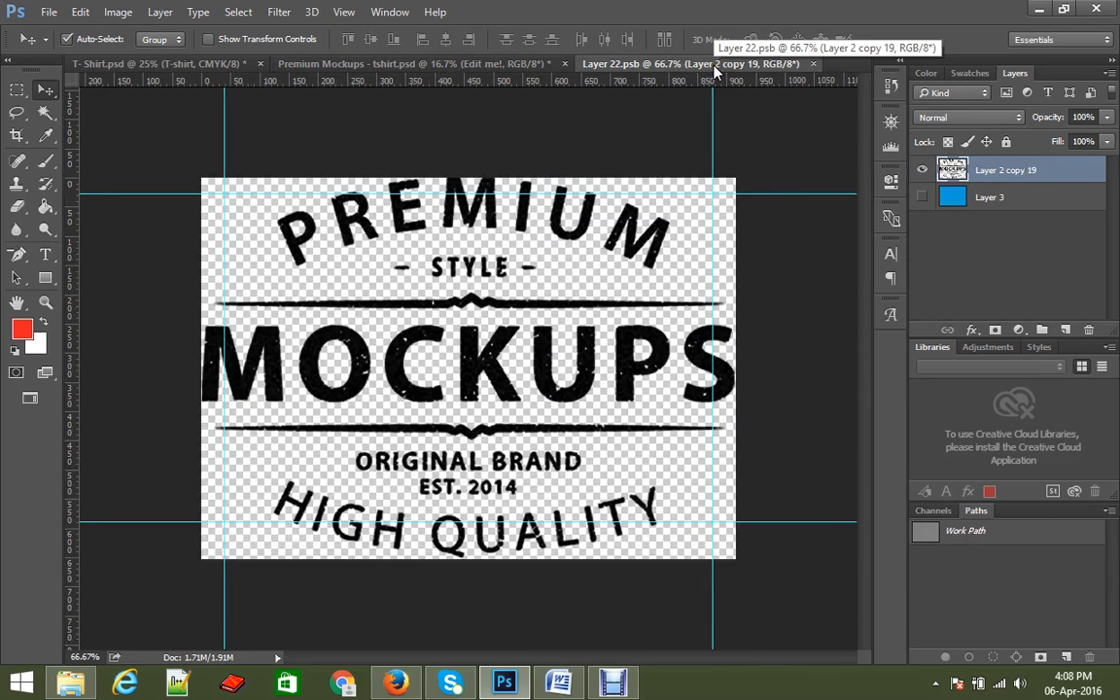
Copy the T-shirt group from T- Shirt.psd into the Layer 22.psb smart object document.
left_click(155, 63)
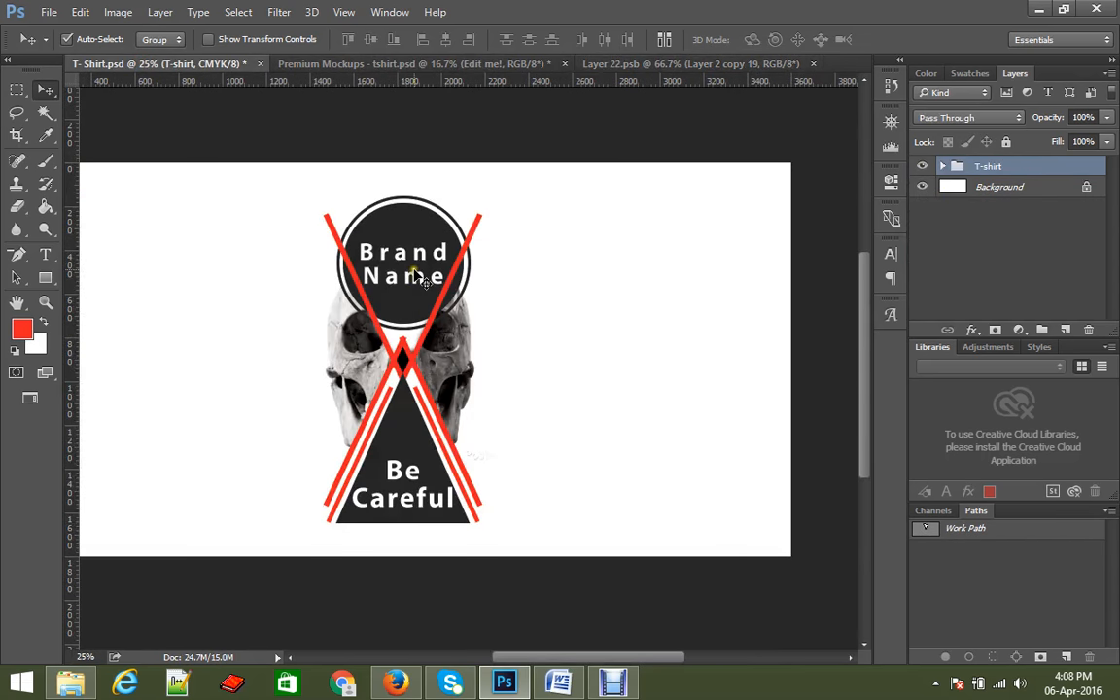
left_click_drag(416, 265, 518, 328)
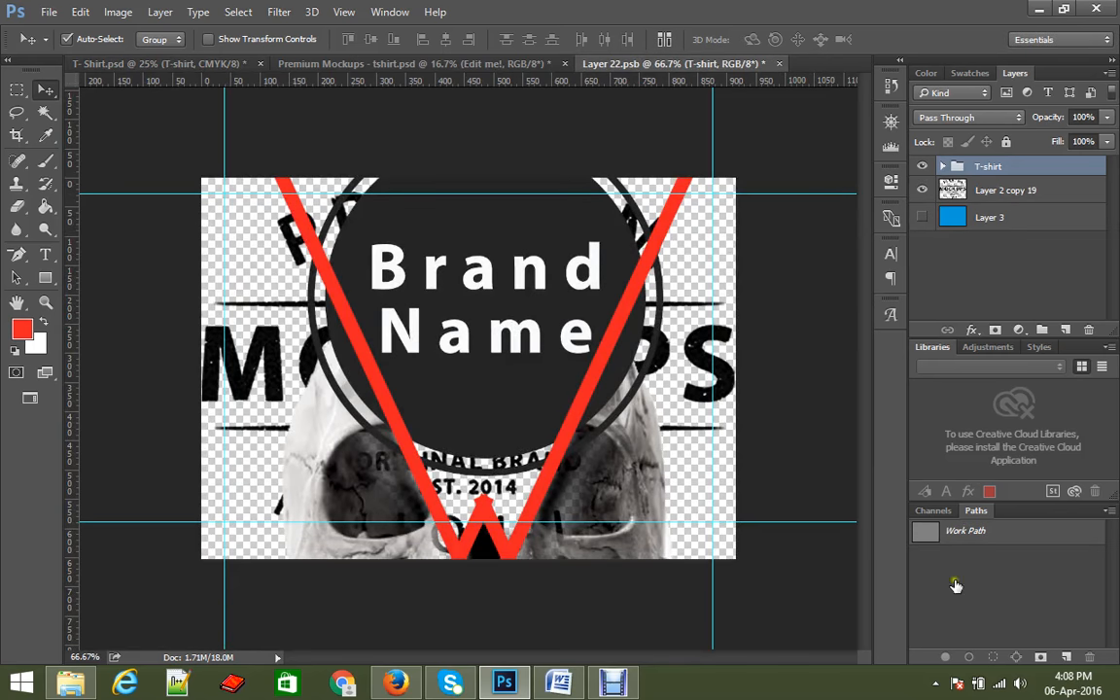
Transform the T-shirt group: move it up over the canvas middle and scale it proportionally to 43%.
key("ctrl+minus")
key("ctrl+minus")
key("ctrl+minus")
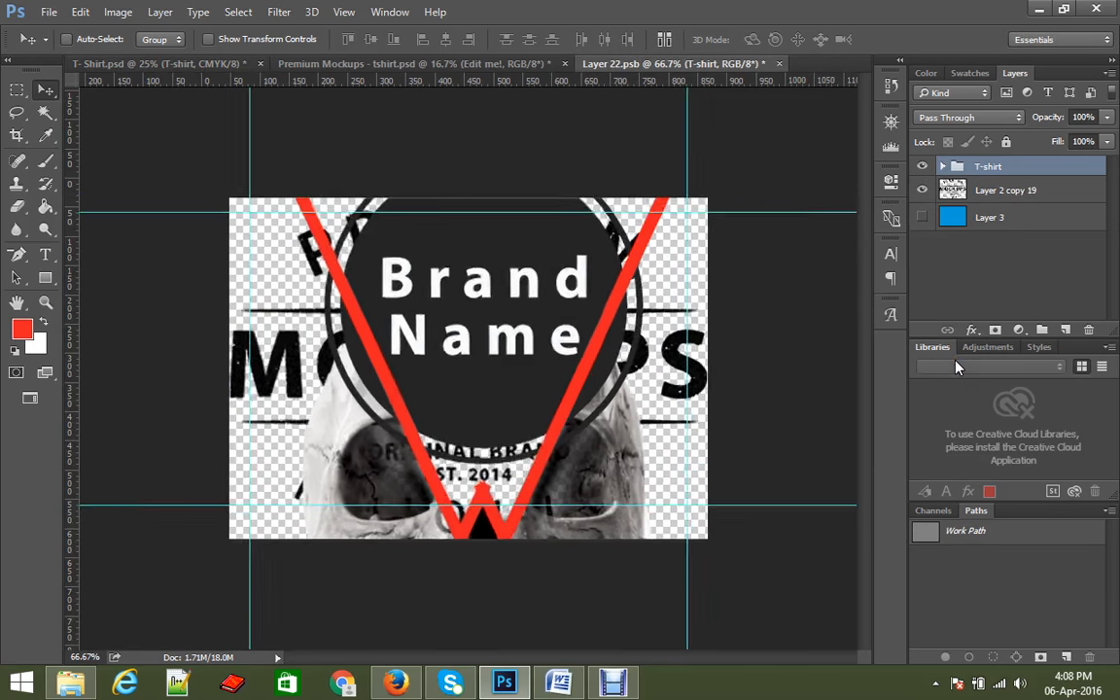
key("ctrl+t")
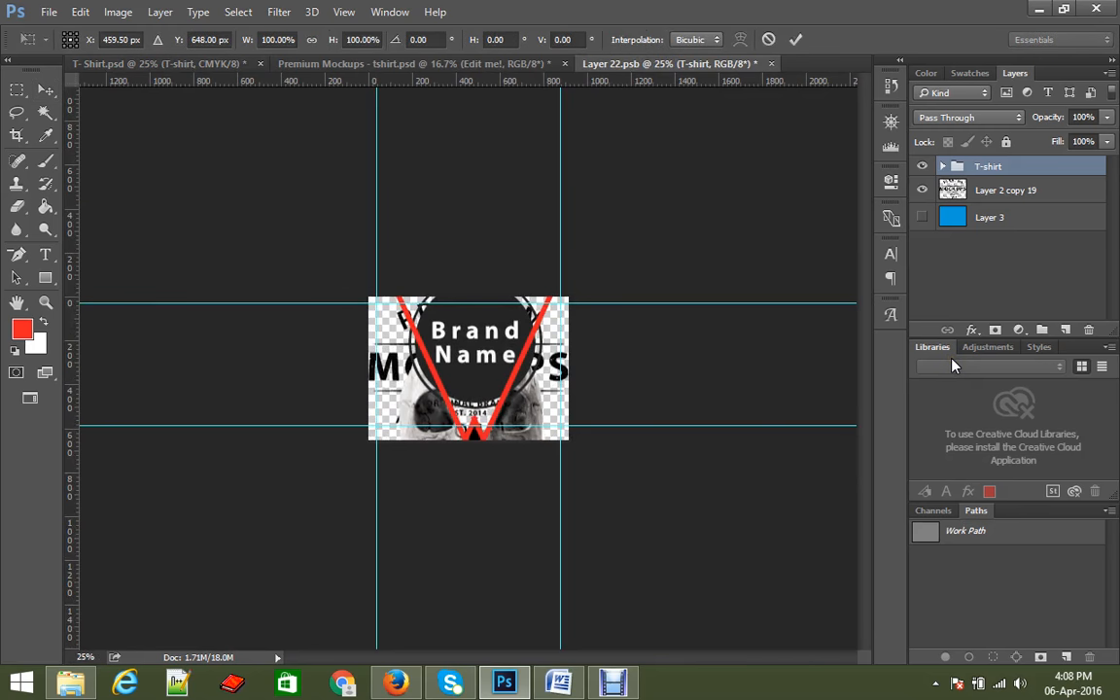
left_click_drag(468, 350, 476, 279)
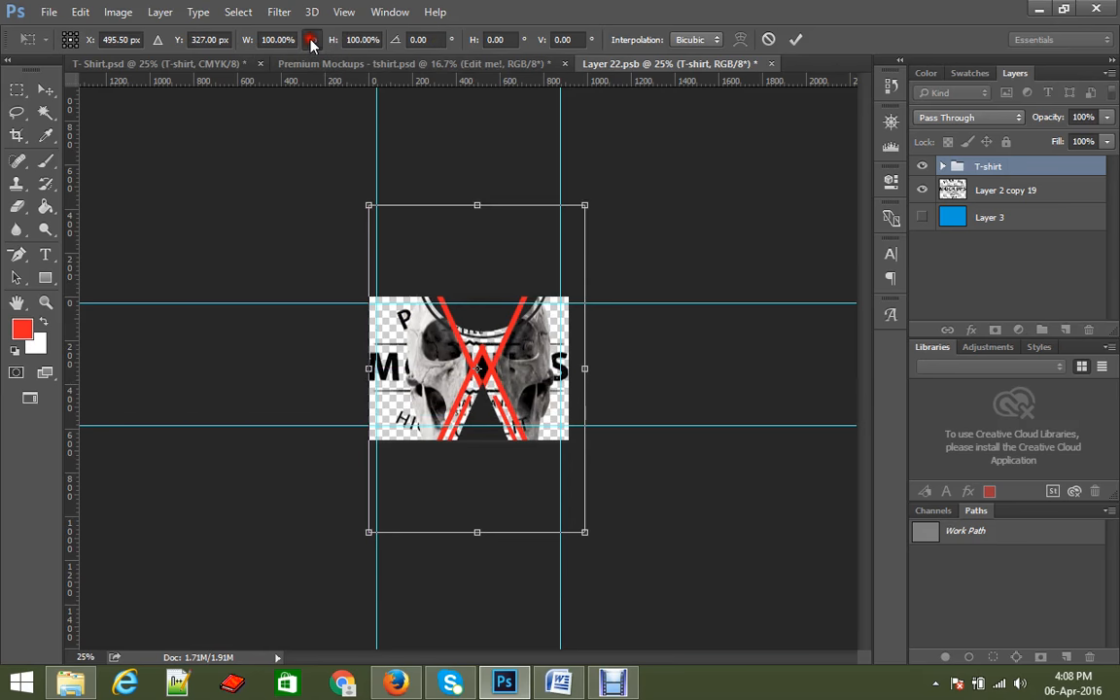
left_click(311, 40)
left_click_drag(245, 40, 196, 57)
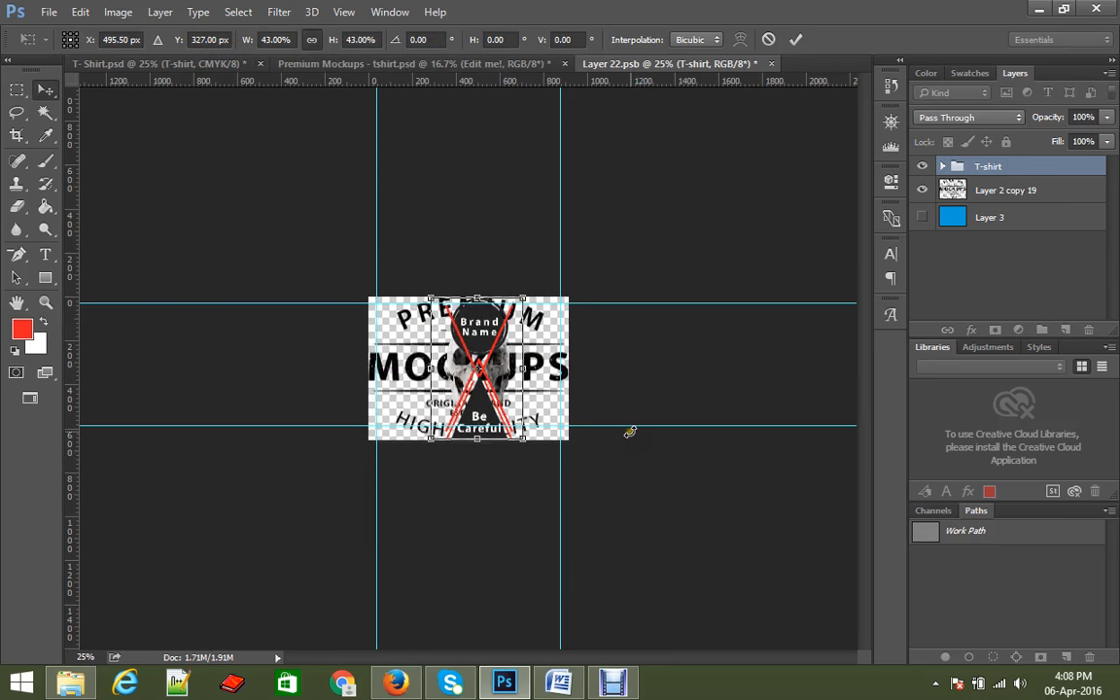
key("Return")
Try deleting the Layer 2 copy 19 artwork beneath the T-shirt group.
key("ctrl+plus")
key("ctrl+plus")
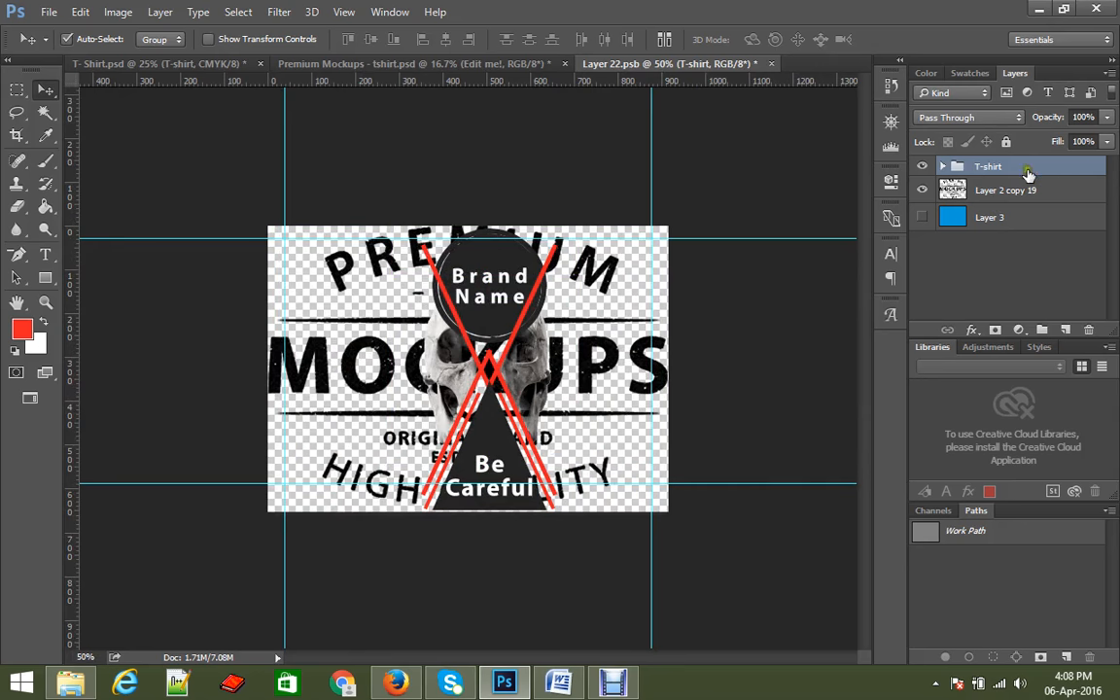
left_click(921, 190)
left_click(922, 189)
left_click_drag(972, 199, 1090, 329)
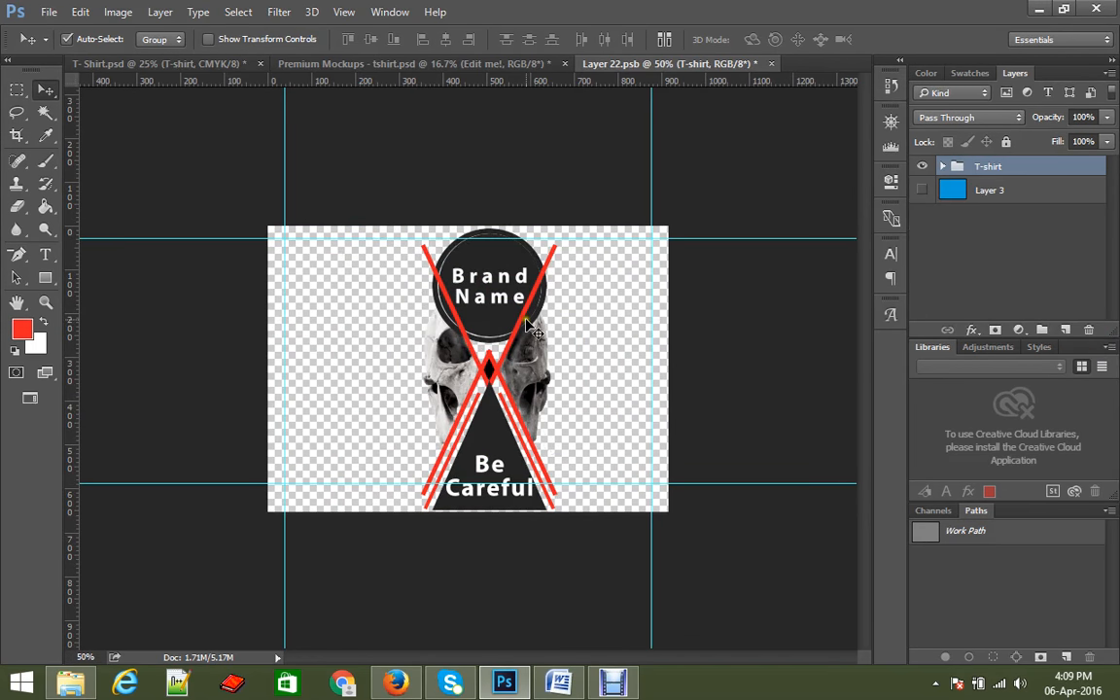
key("ctrl")
key("ctrl+z")
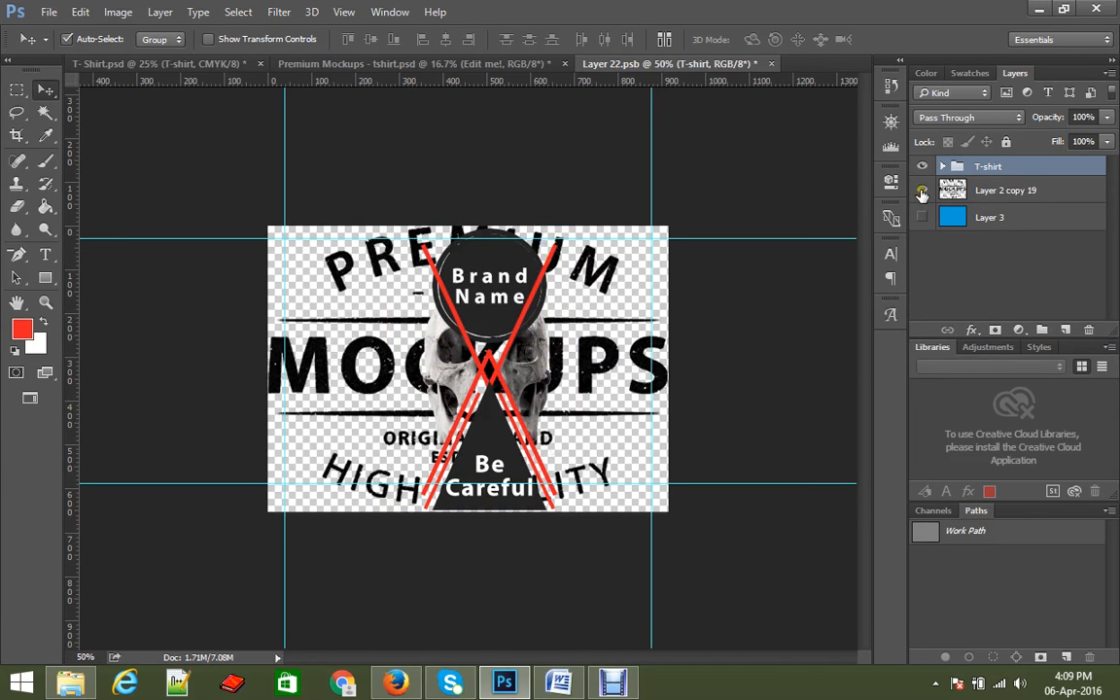
Hide Layer 2 copy 19 and shift the T-shirt group slightly to the left on the canvas.
left_click(922, 189)
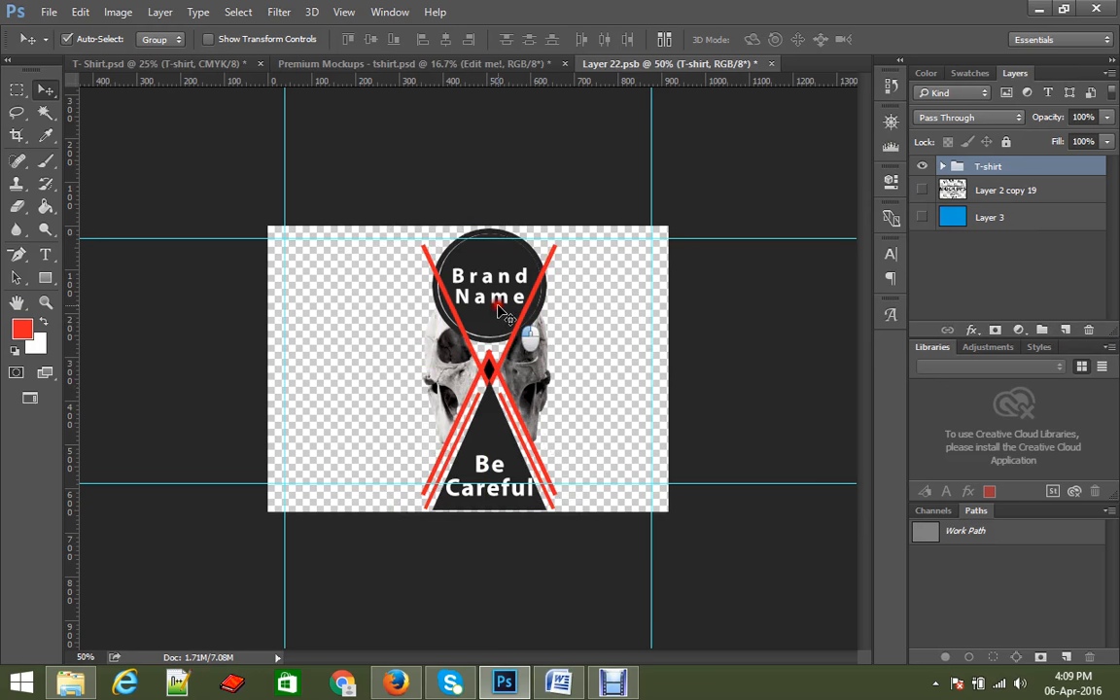
left_click_drag(496, 306, 464, 305)
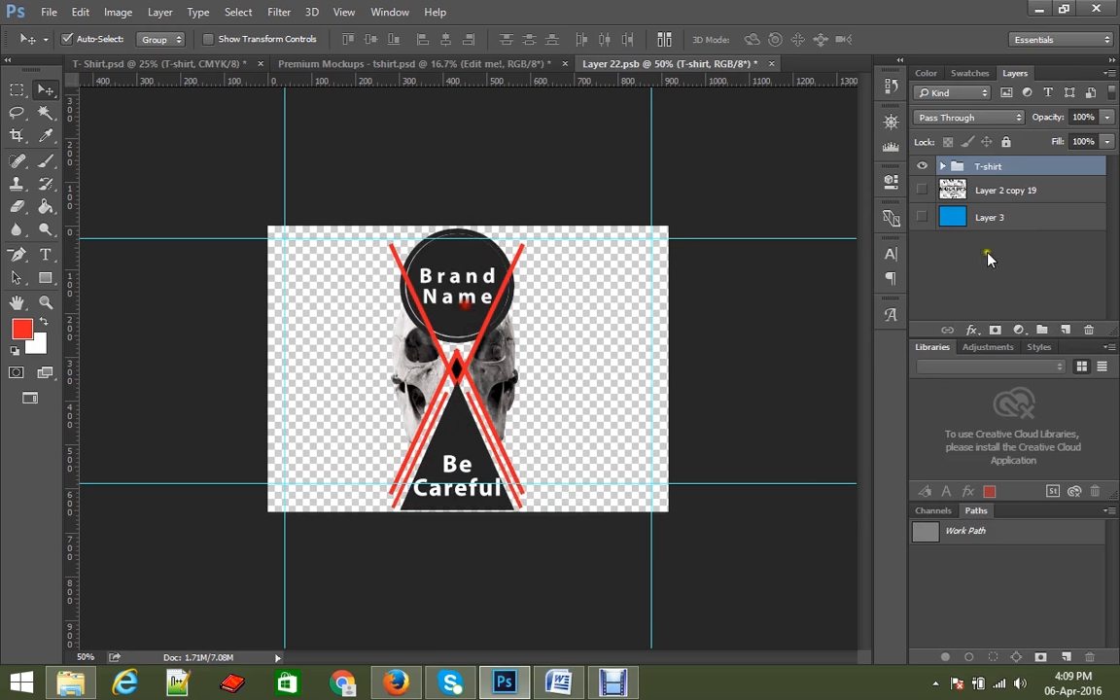
Check the extent of blue Layer 3 and align the T-shirt group with its vertical and horizontal centers, leaving Layer 3 hidden.
left_click(921, 216)
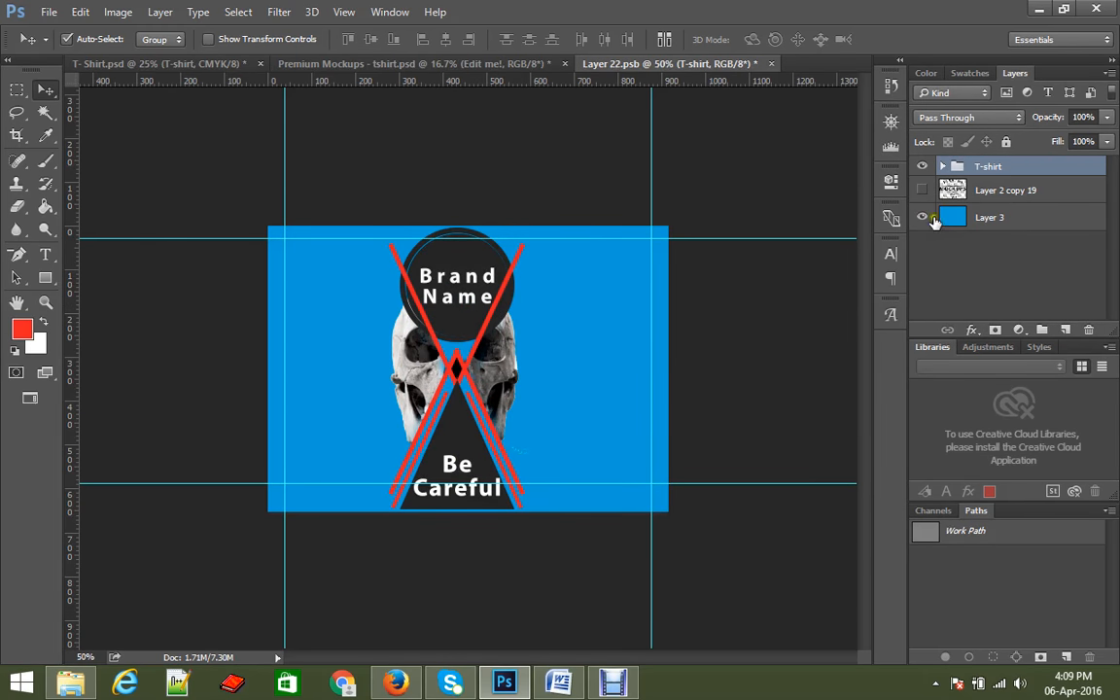
left_click(924, 216)
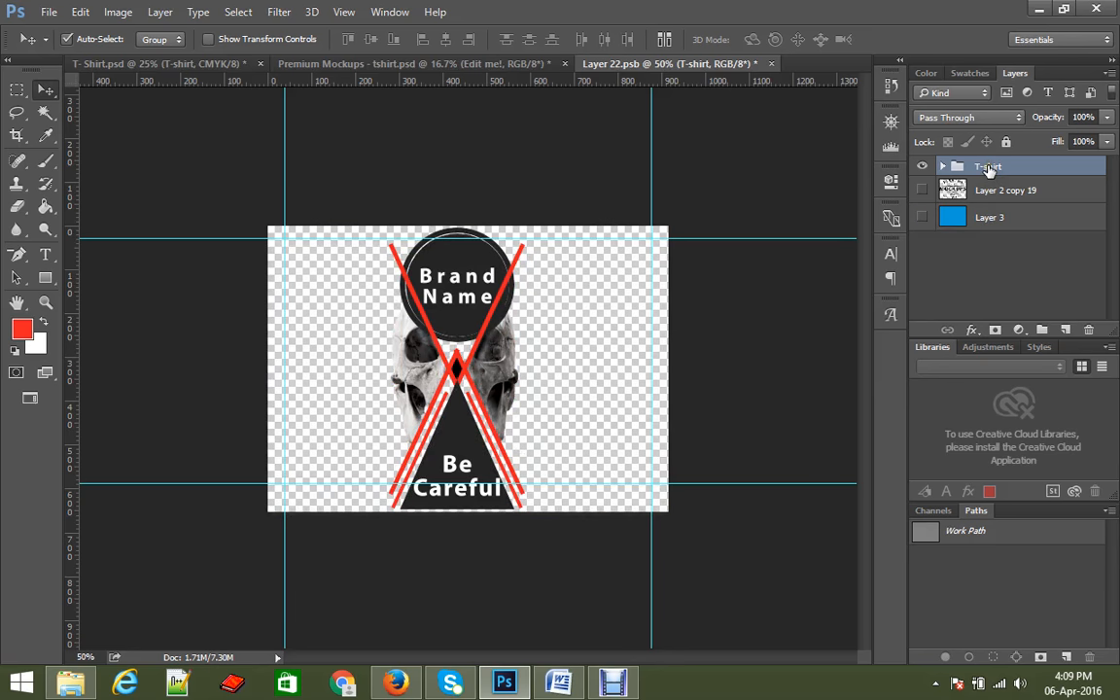
left_click(941, 217, "ctrl")
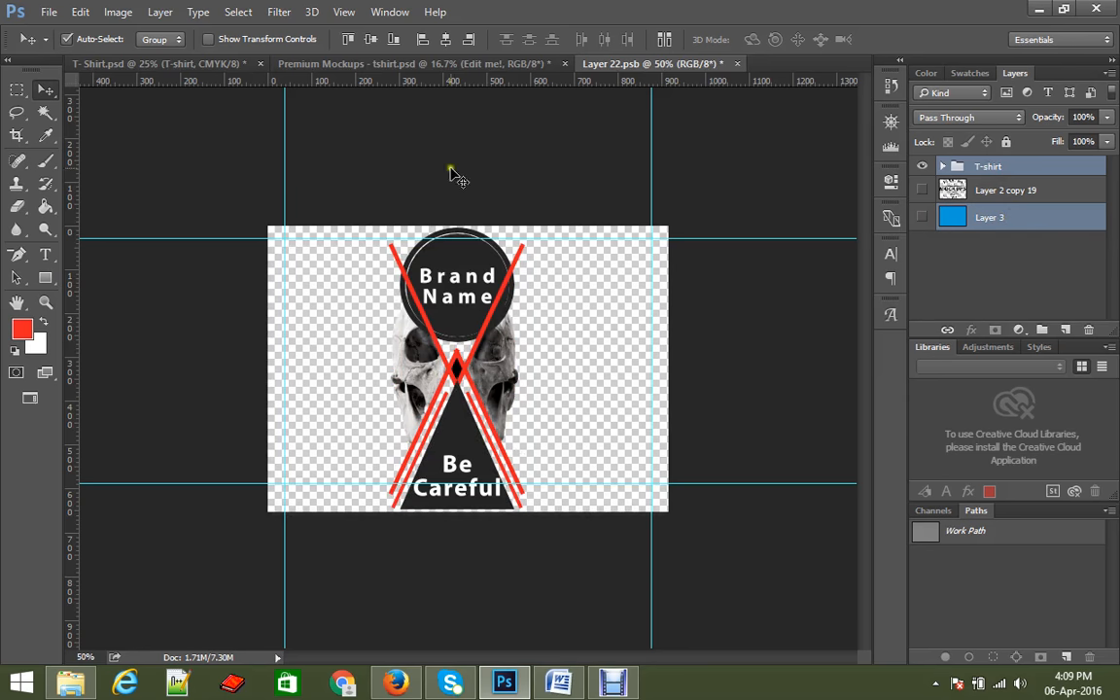
left_click(371, 40)
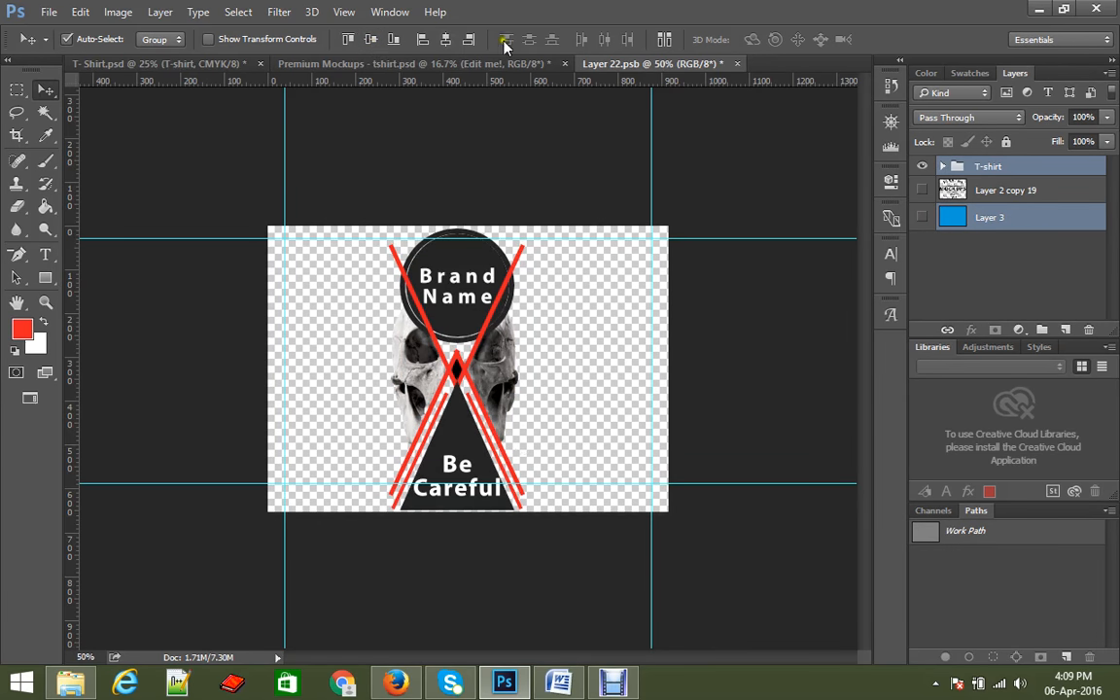
left_click(445, 40)
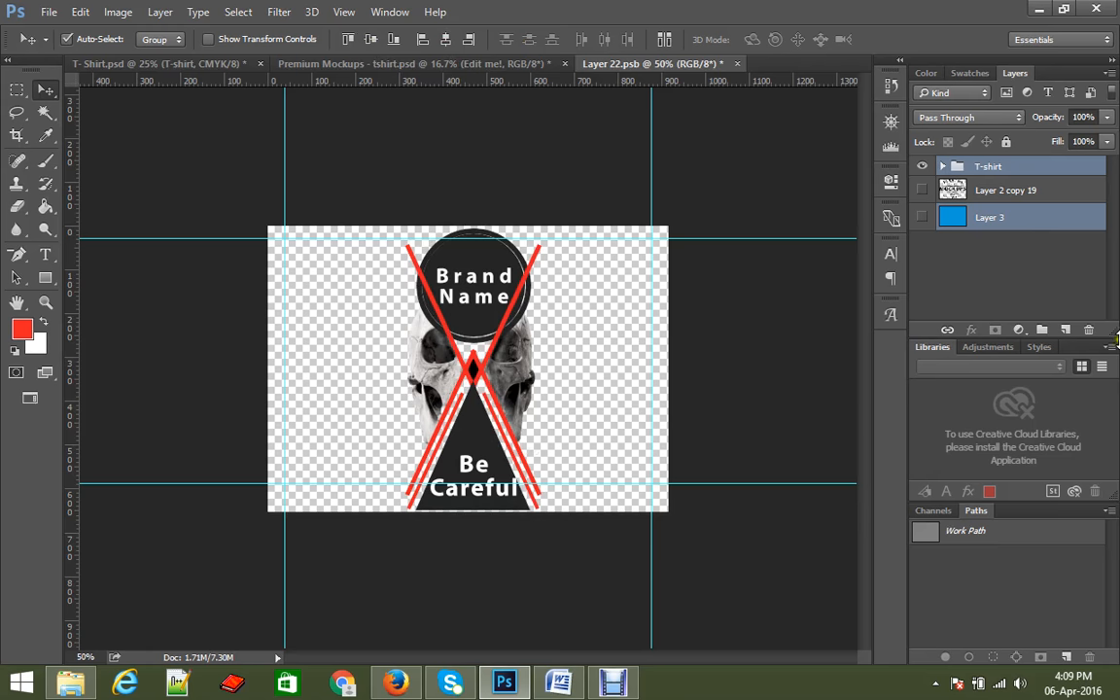
Save the smart object document Layer 22.psb and return to the Premium Mockups - tshirt.psd mockup.
left_click(48, 13)
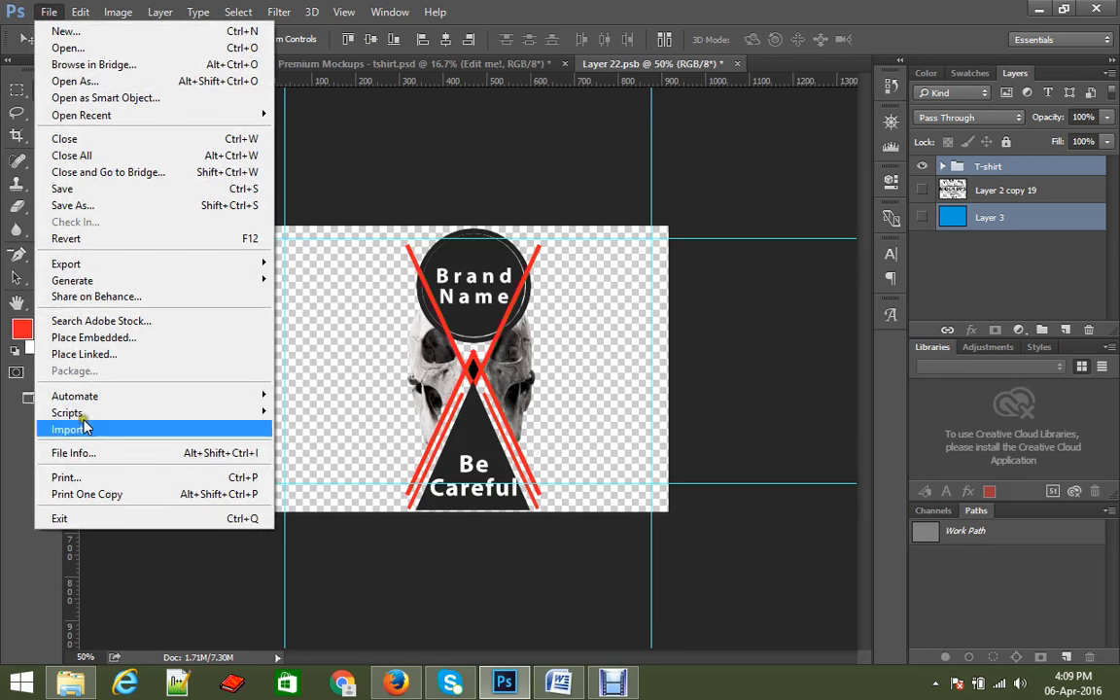
left_click(80, 188)
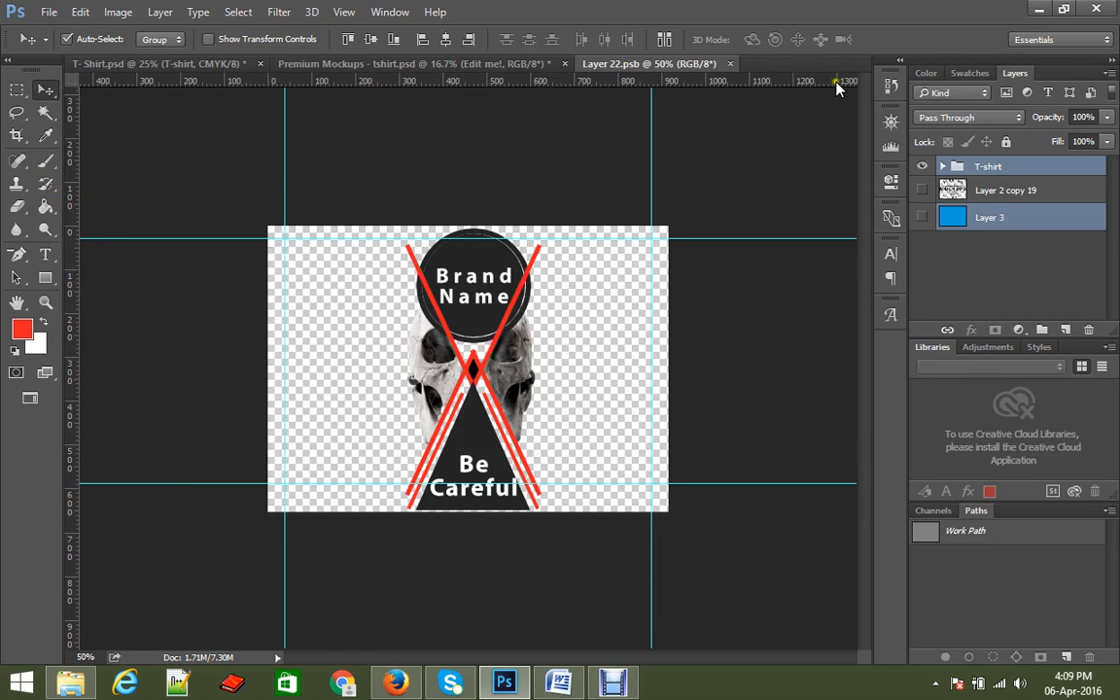
left_click(421, 66)
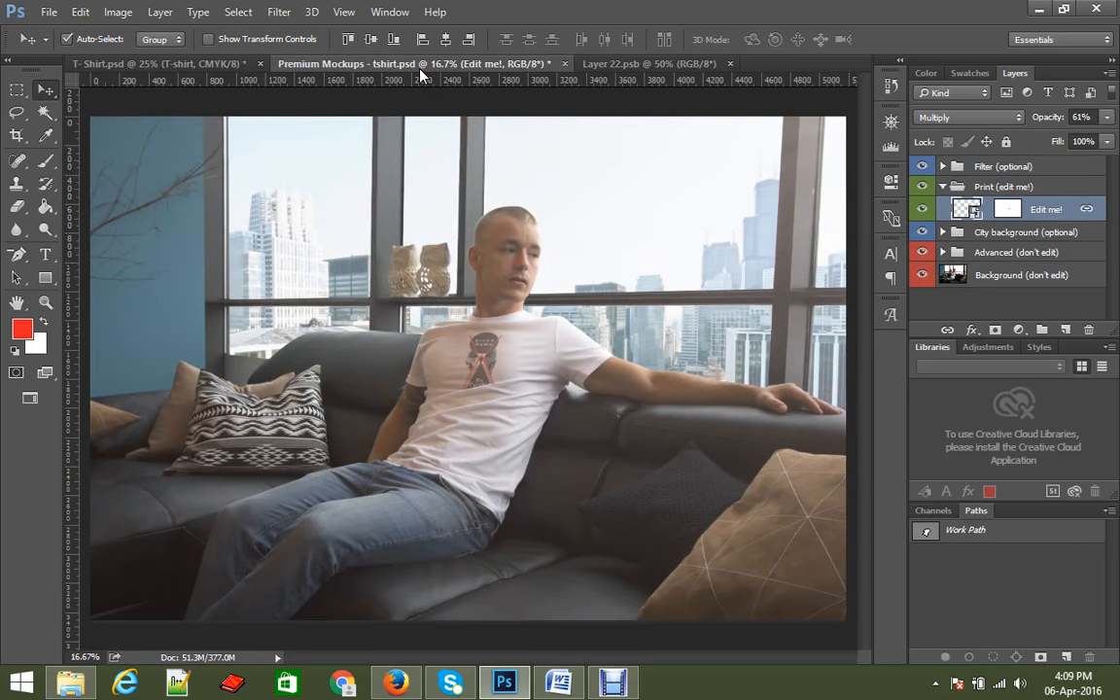
Inspect the skull print on the shirt up close and hide the Filter (optional) group.
left_click(510, 373, "ctrl")
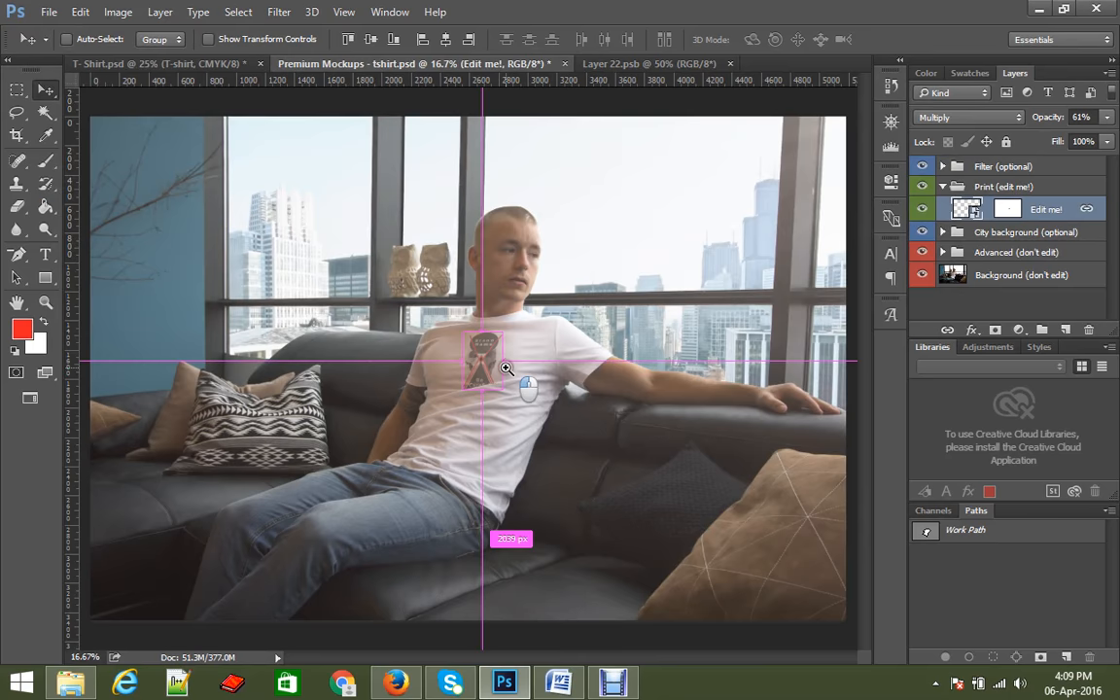
scroll(507, 369, "up", 3, "alt")
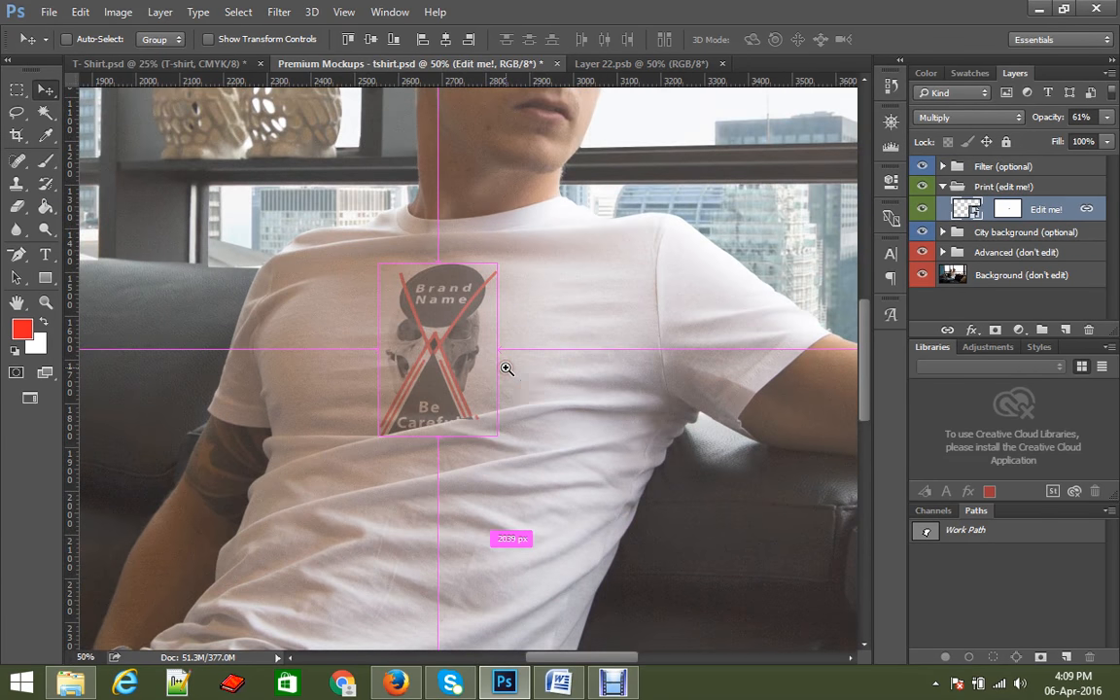
scroll(507, 368, "up", 1, "alt")
scroll(503, 358, "up", 1, "alt")
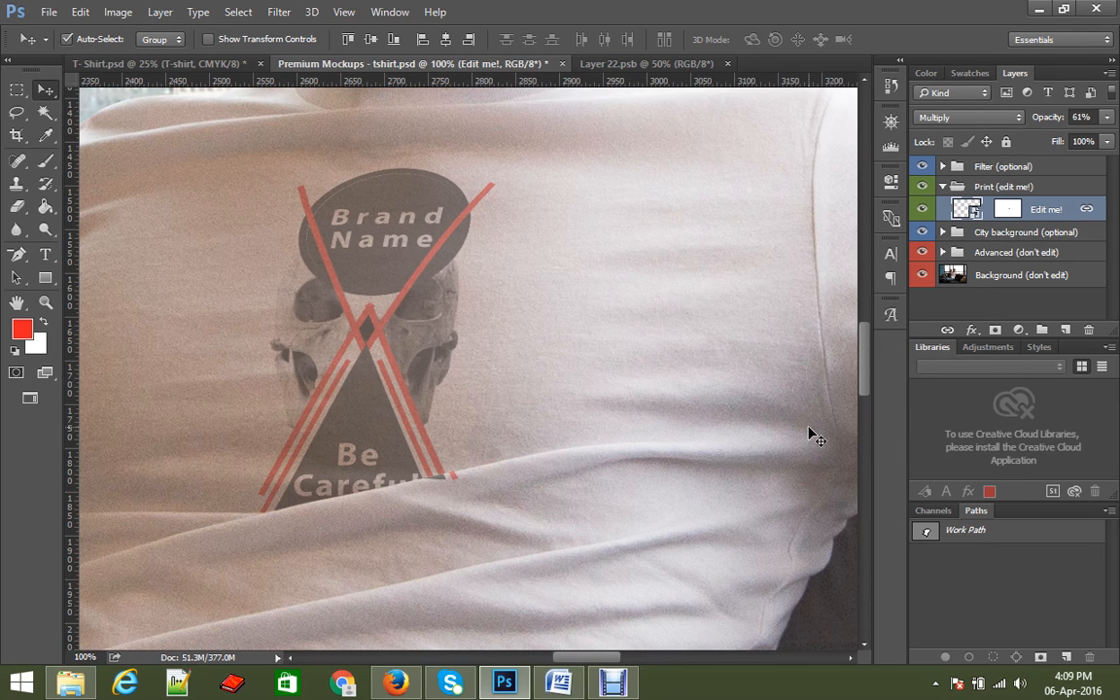
left_click(806, 424)
left_click(921, 166)
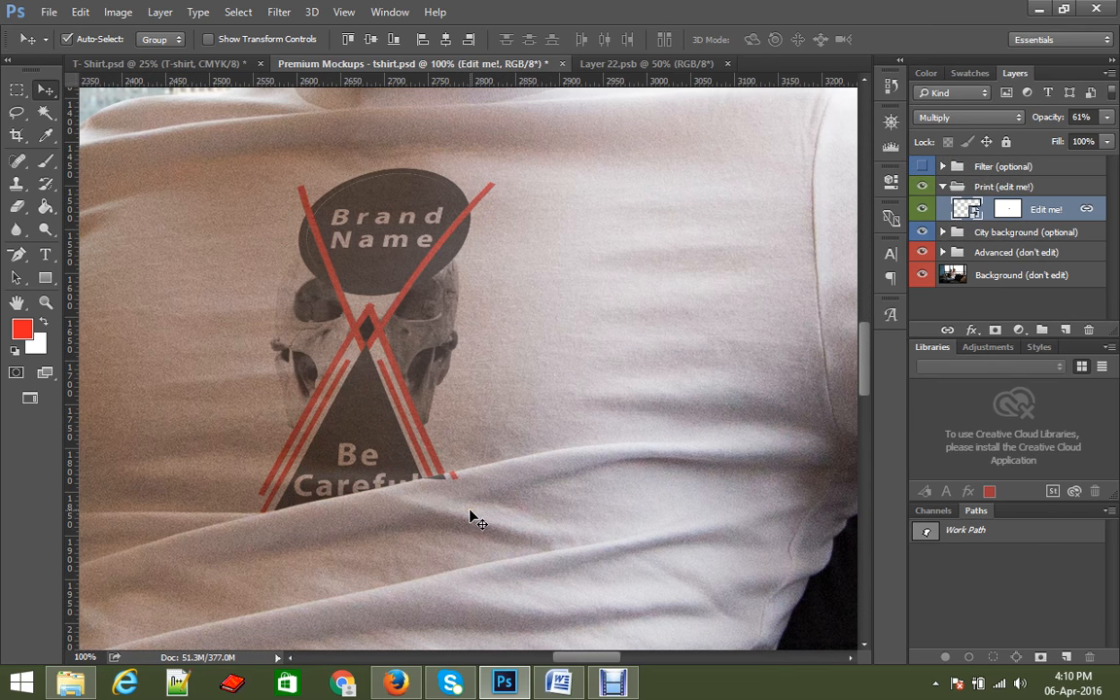
Examine the print's details on the shirt, from its lower edge along the fabric fold up to the Brand Name circle.
key("ctrl+minus")
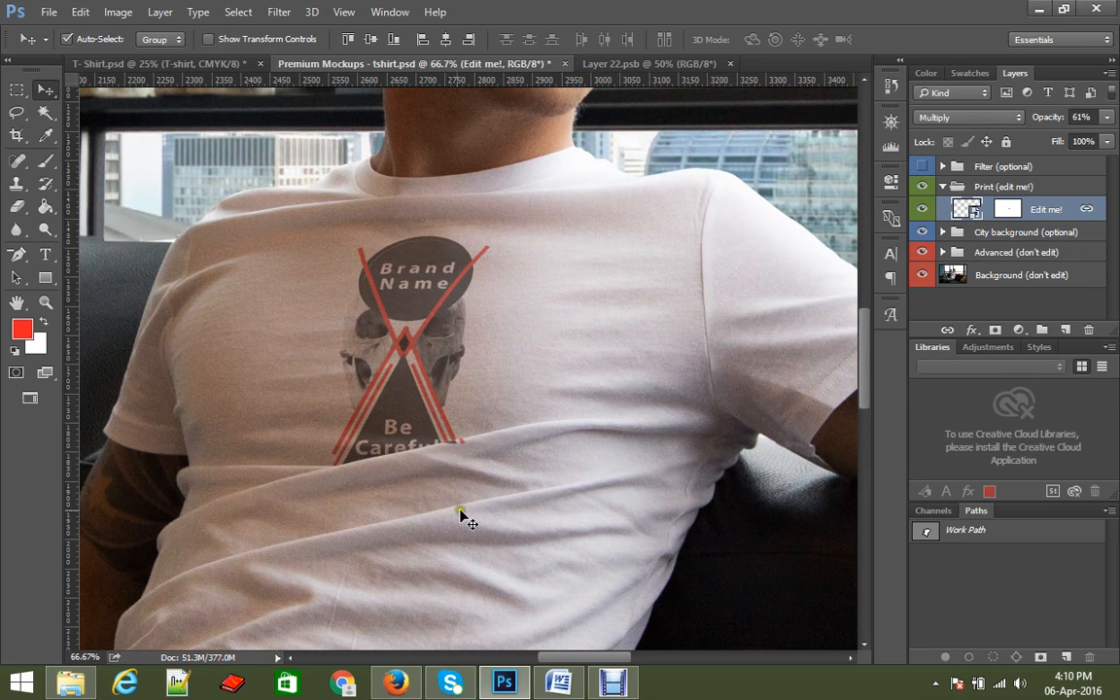
key("ctrl+plus")
key("ctrl+plus")
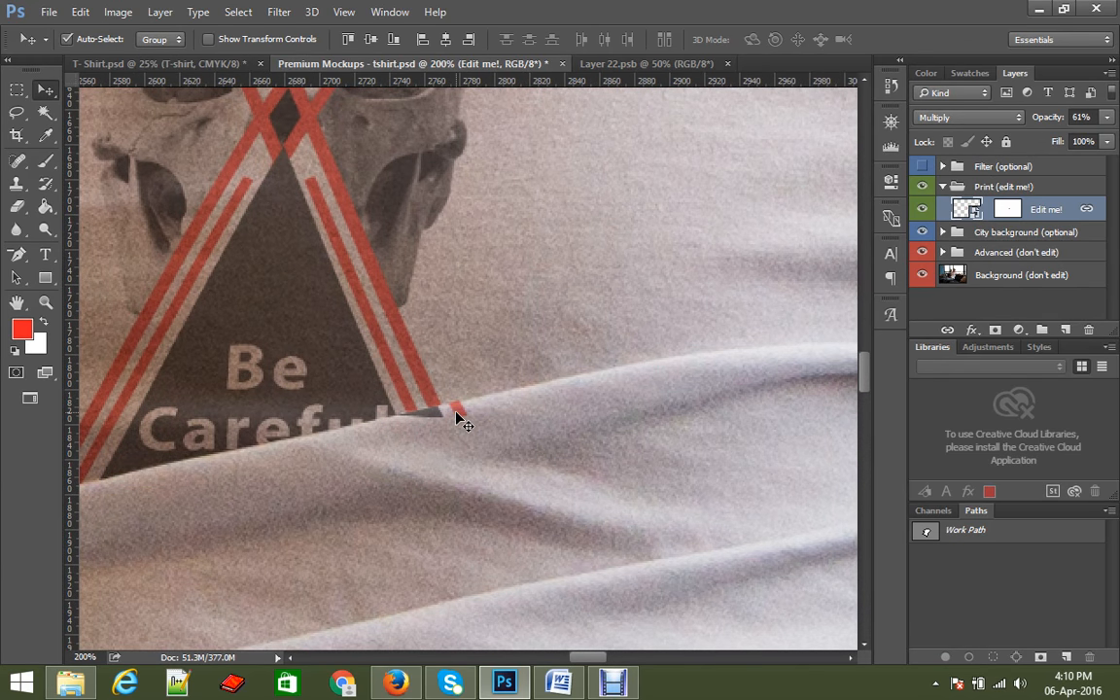
key("space")
left_click_drag(231, 439, 407, 399)
left_click_drag(425, 333, 425, 412)
left_click_drag(466, 333, 465, 420)
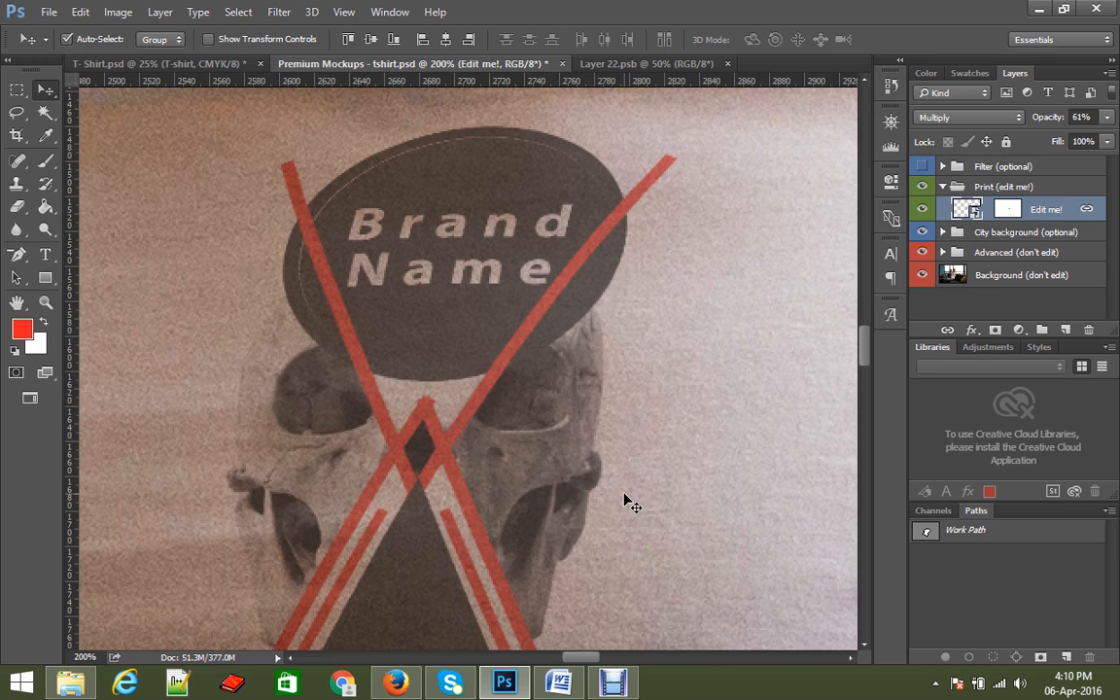
key("ctrl+minus")
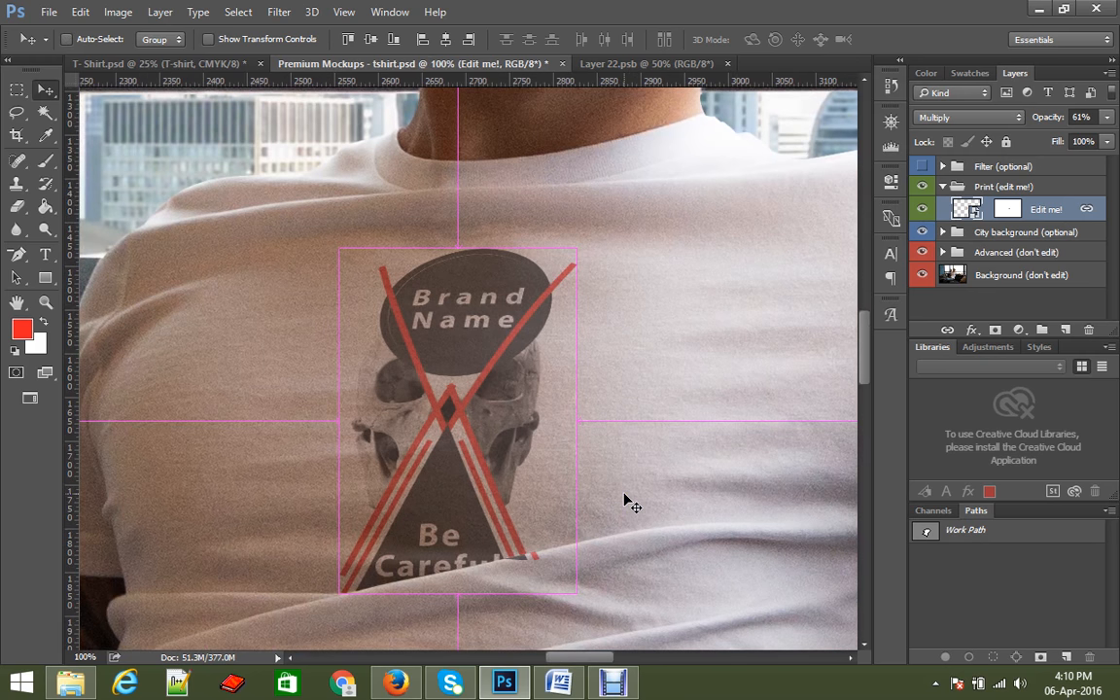
key("ctrl+minus")
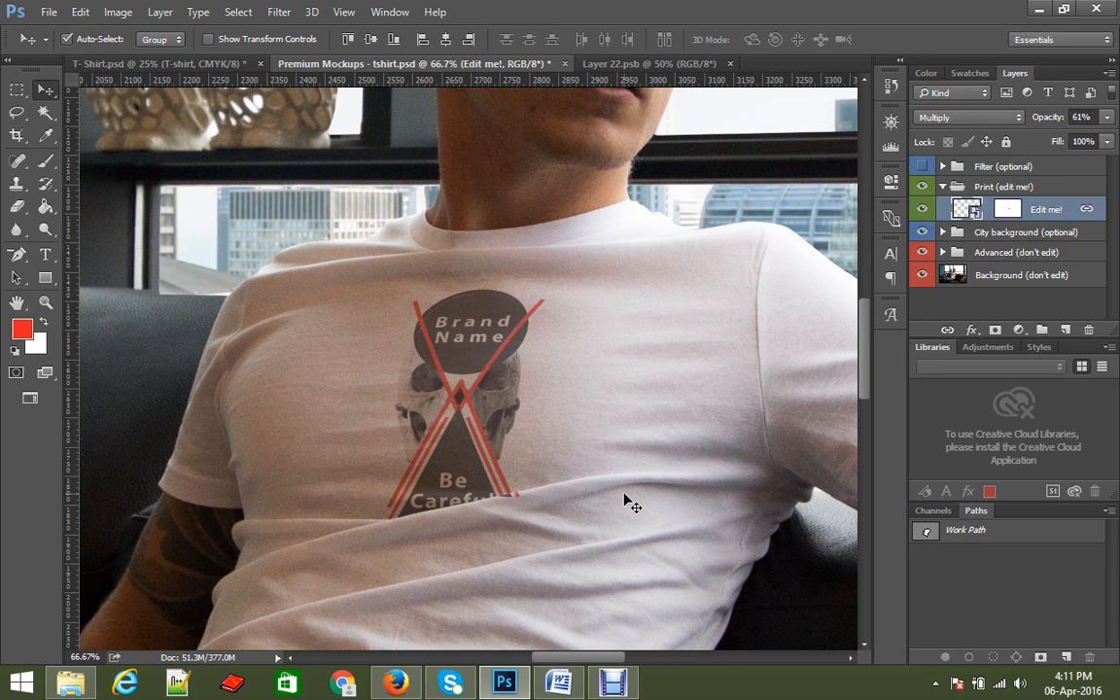
Review how the skull print looks on the model's shirt, both close up and in the wider mockup scene.
key("ctrl")
key("ctrl+minus")
key("ctrl+minus")
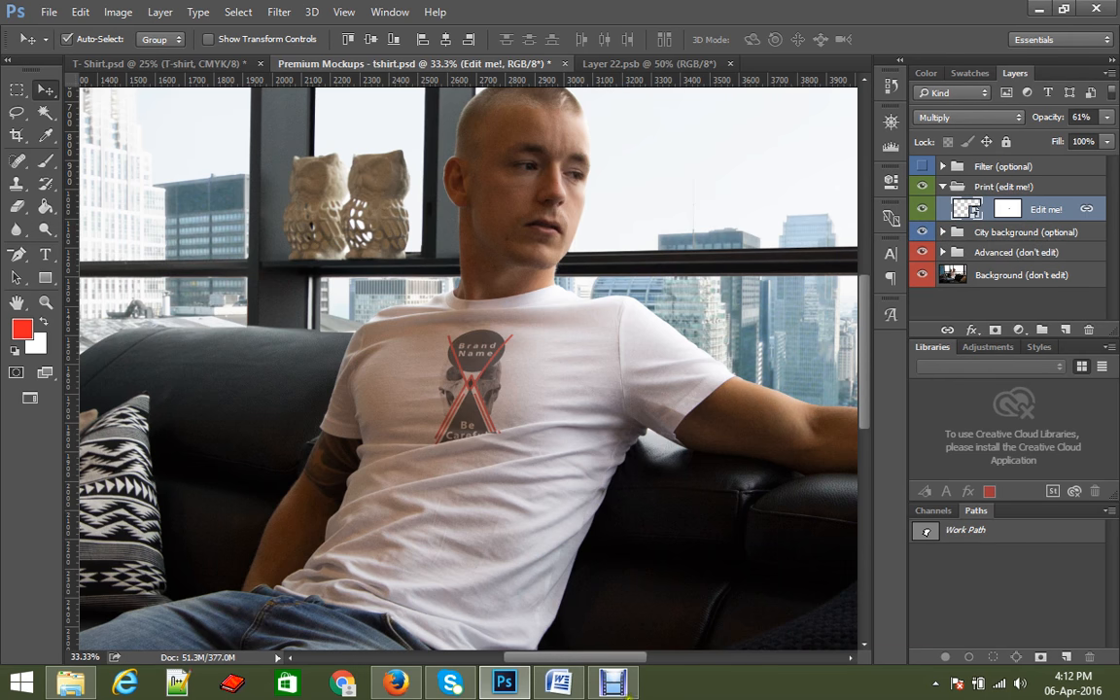
key("ctrl")
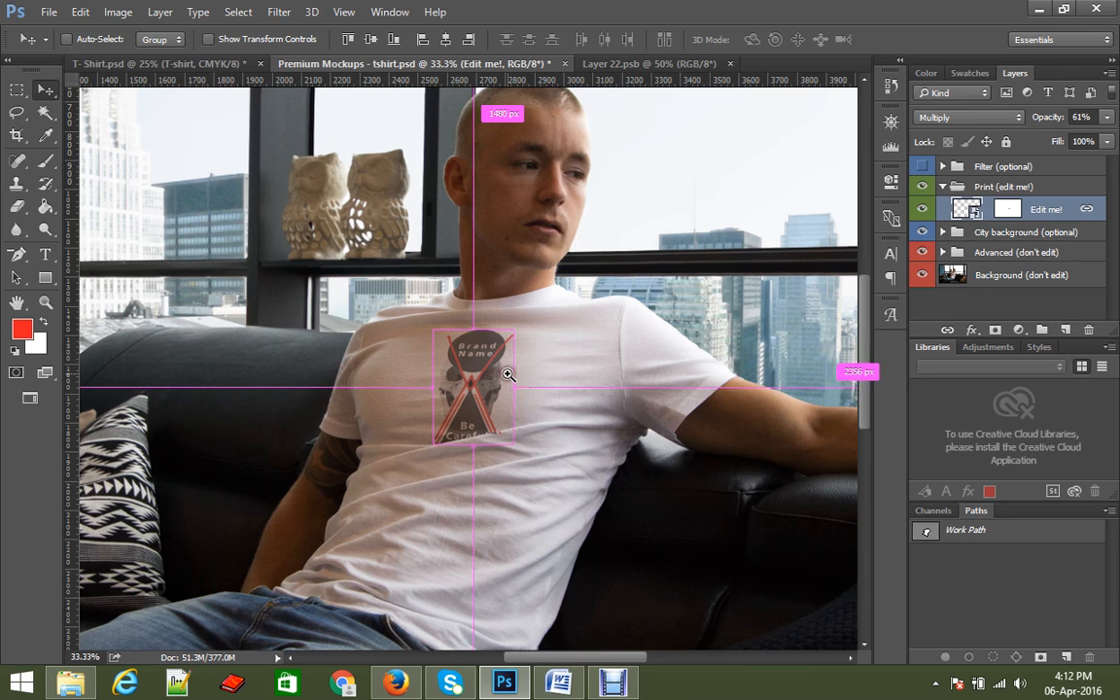
left_click(508, 374, "ctrl")
left_click(507, 374, "ctrl")
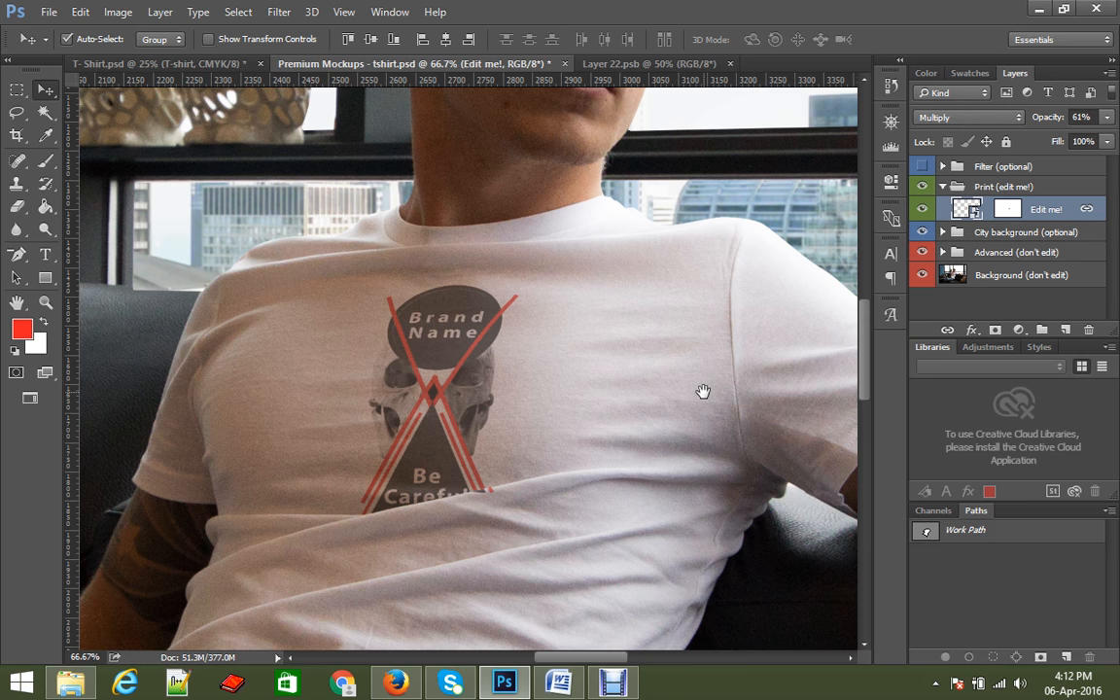
key("ctrl")
key("ctrl+minus")
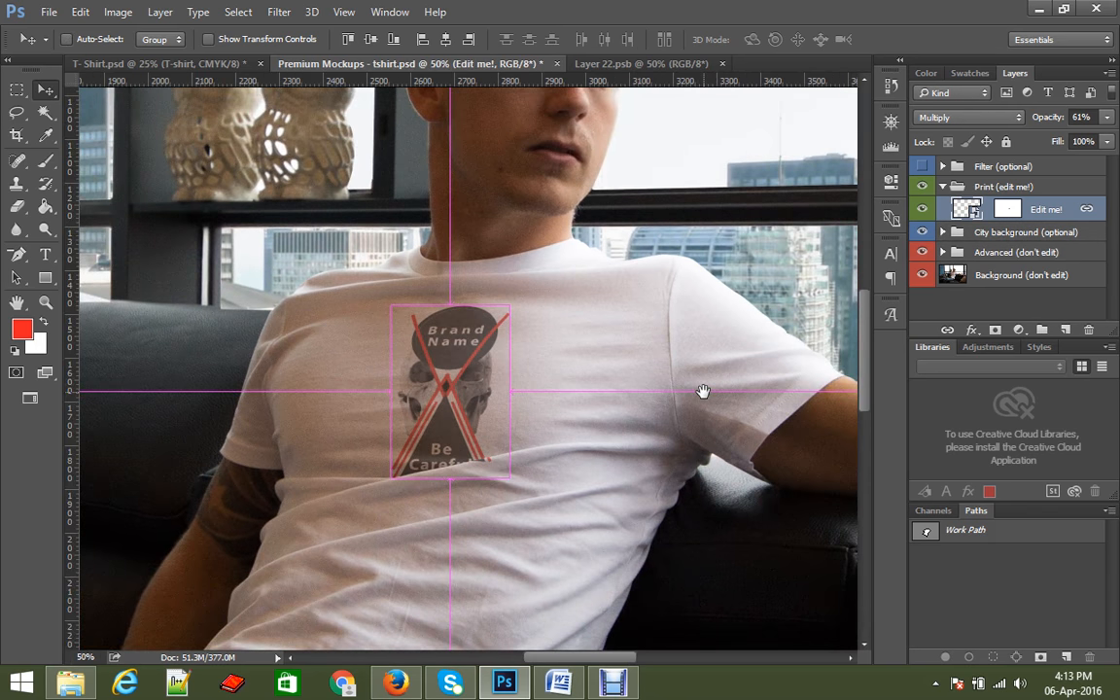
key("ctrl+minus")
key("ctrl+minus")
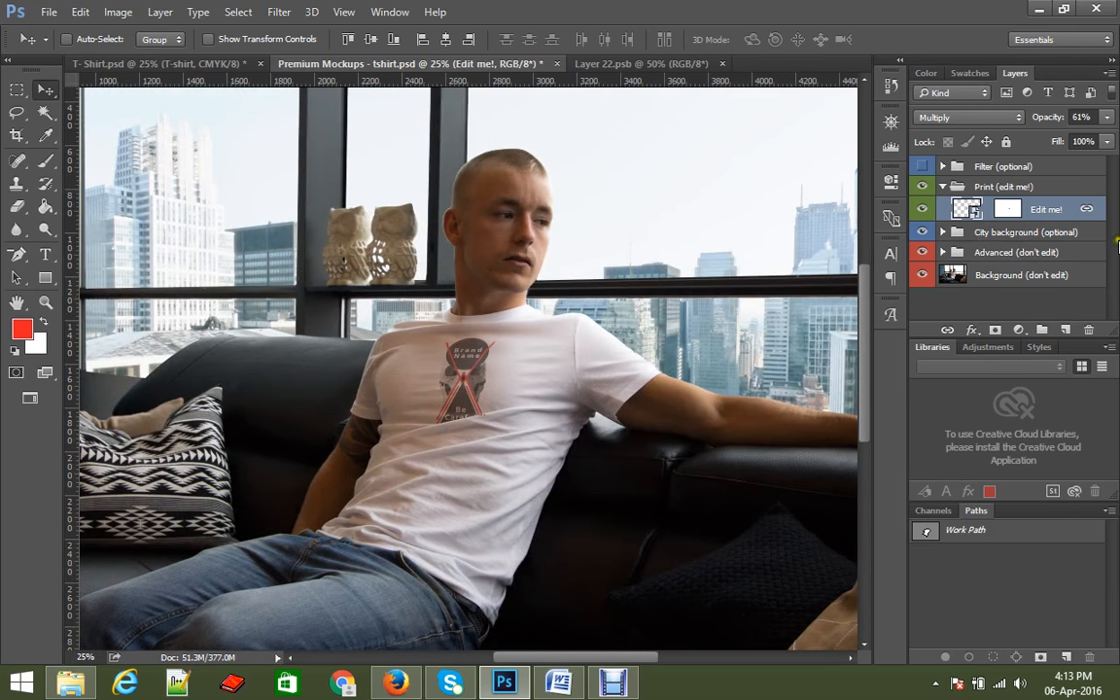
Close Premium Mockups - tshirt.psd without saving its changes.
key("ctrl+w")
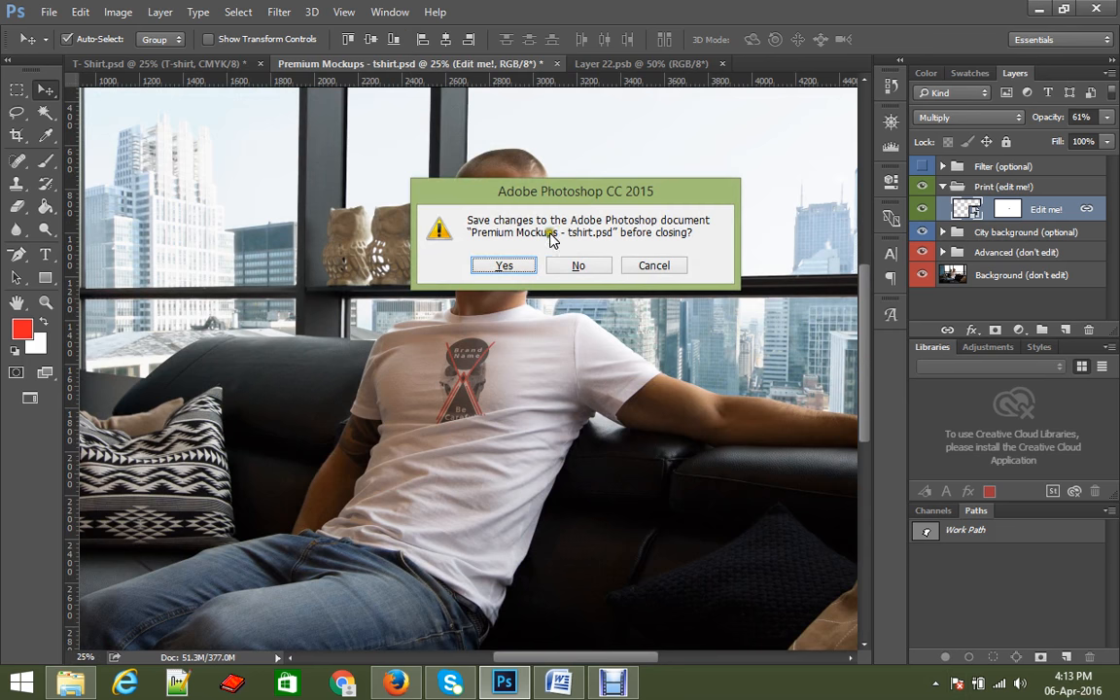
left_click(587, 268)
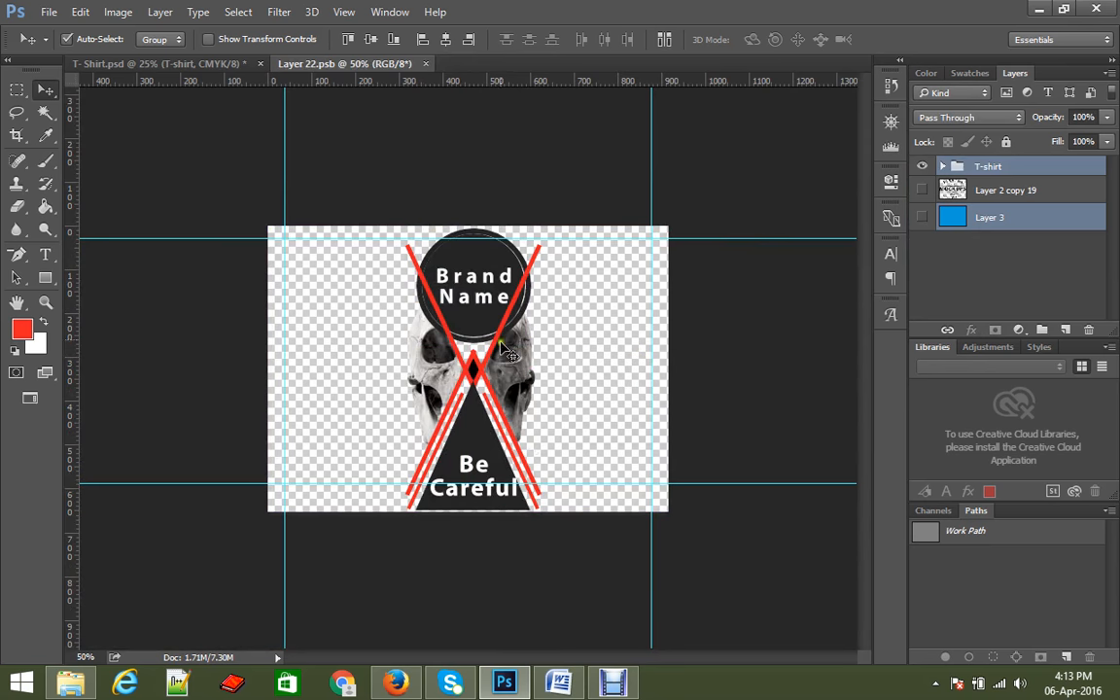
Close Layer 22.psb and T- Shirt.psd without saving changes to the T-shirt document.
key("ctrl+w")
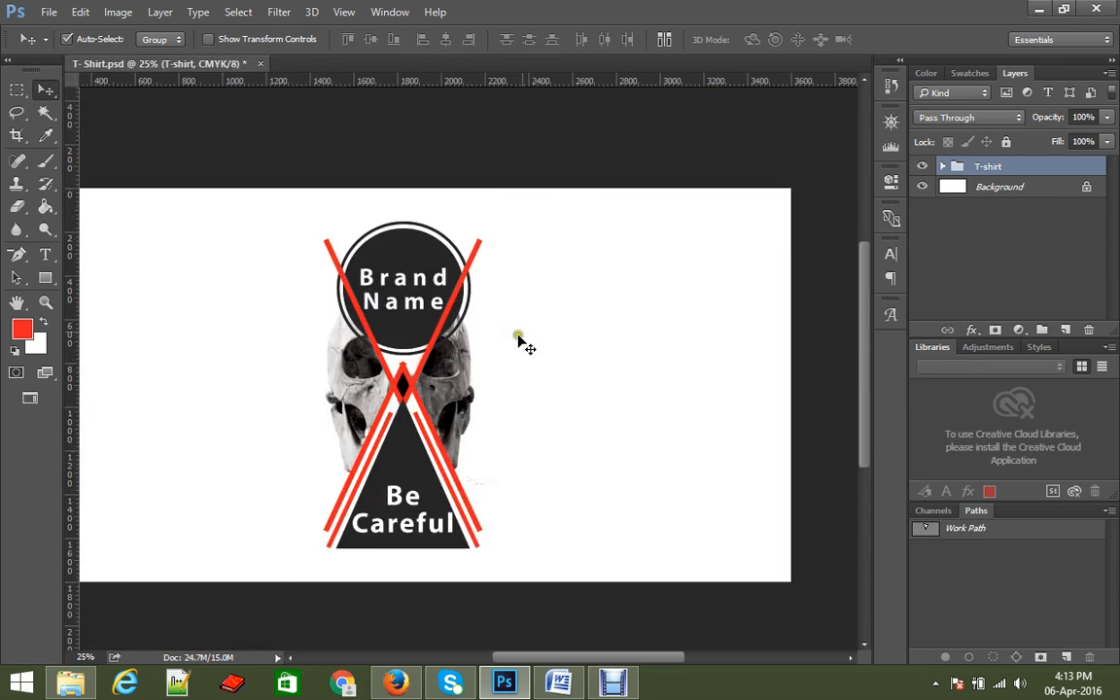
key("ctrl+w")
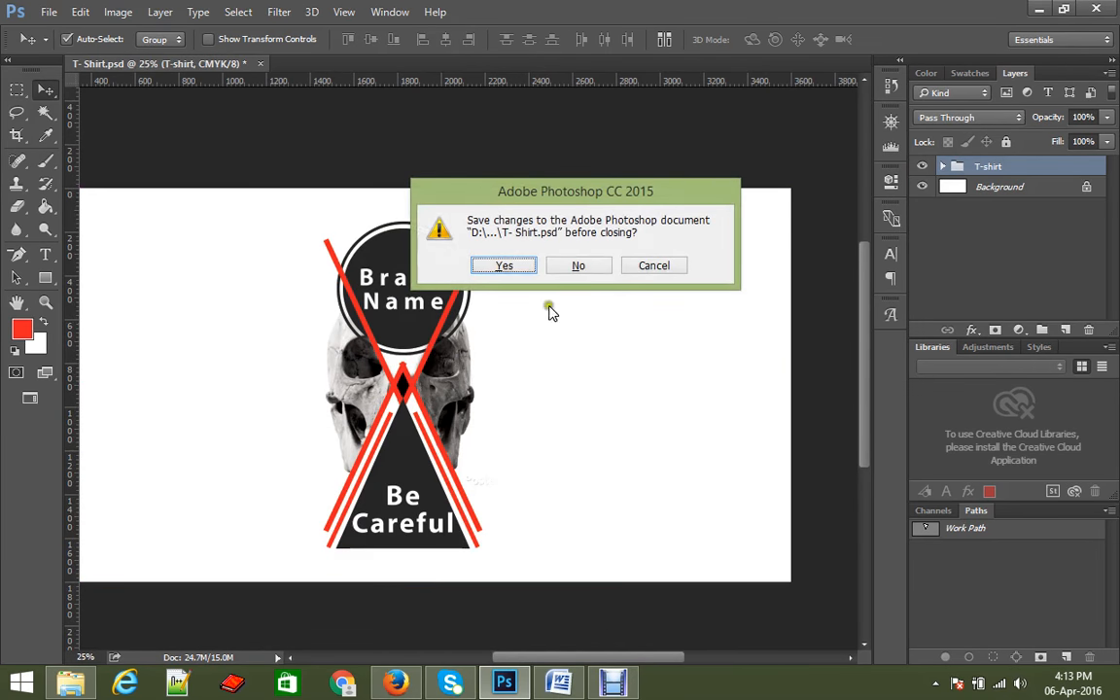
left_click(577, 269)
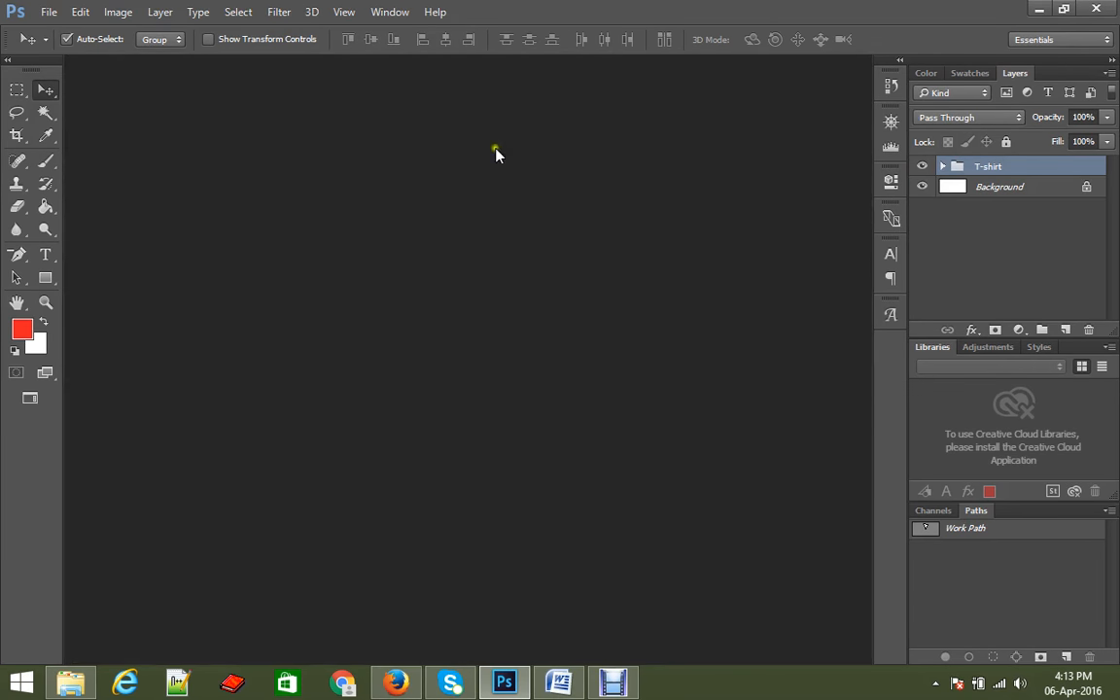
Switch to File Explorer and examine the reference image typographic-t-shirt-printing-screen-printing-08.jpg up close and in full.
left_click(70, 683)
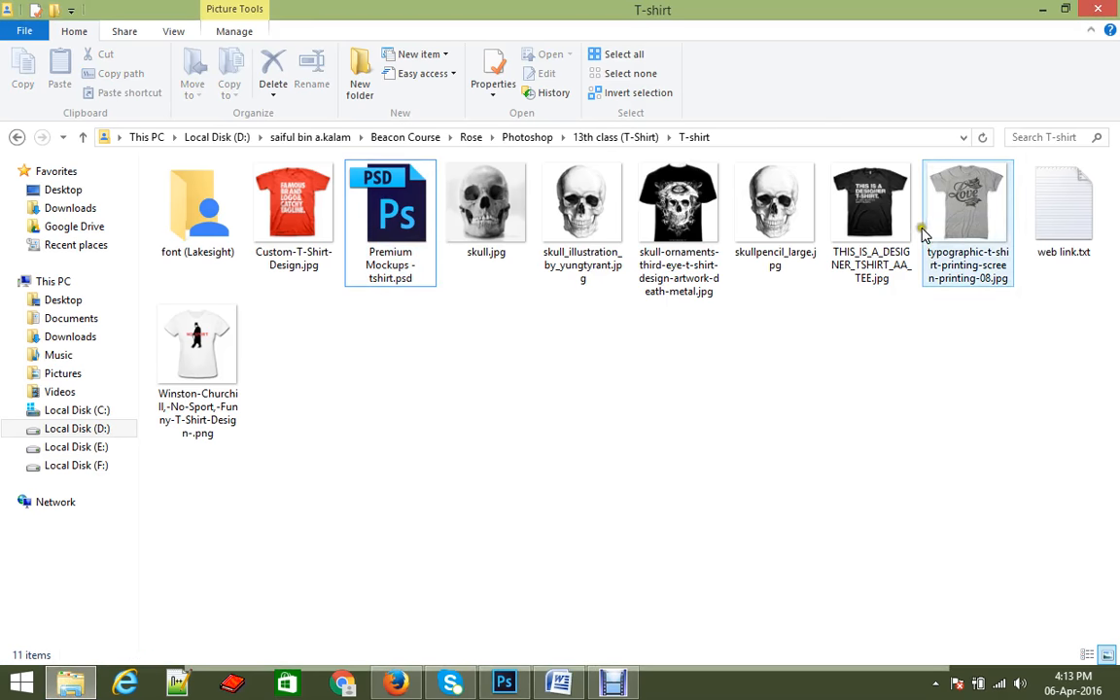
left_click(967, 216)
double_click(967, 215)
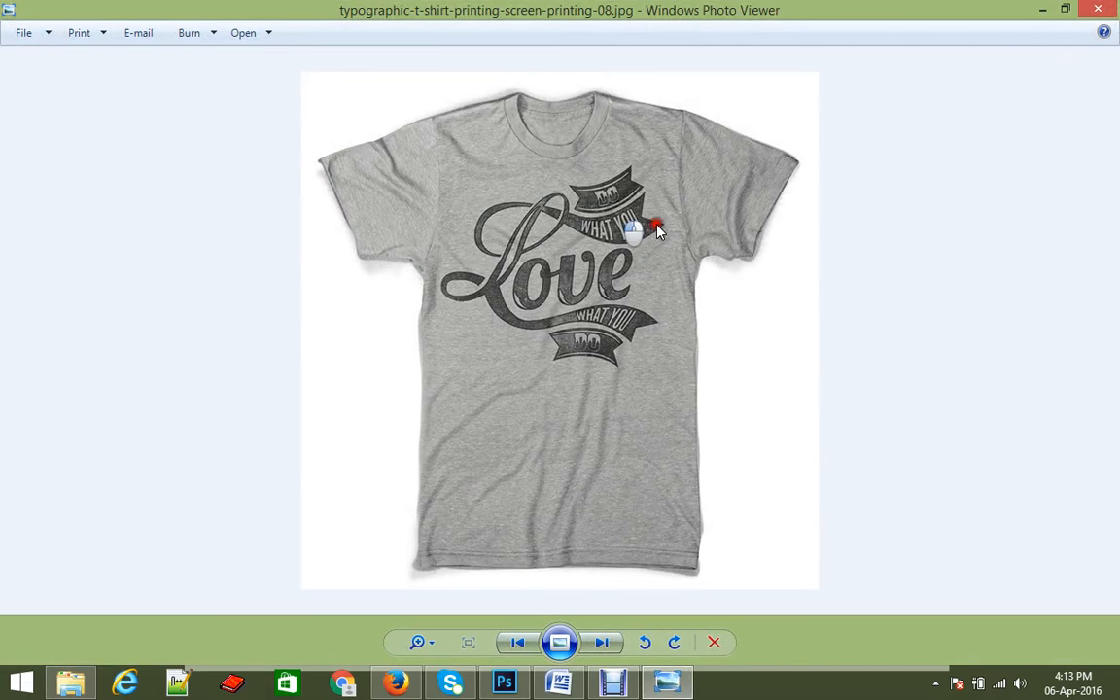
scroll(614, 360, "up", 2)
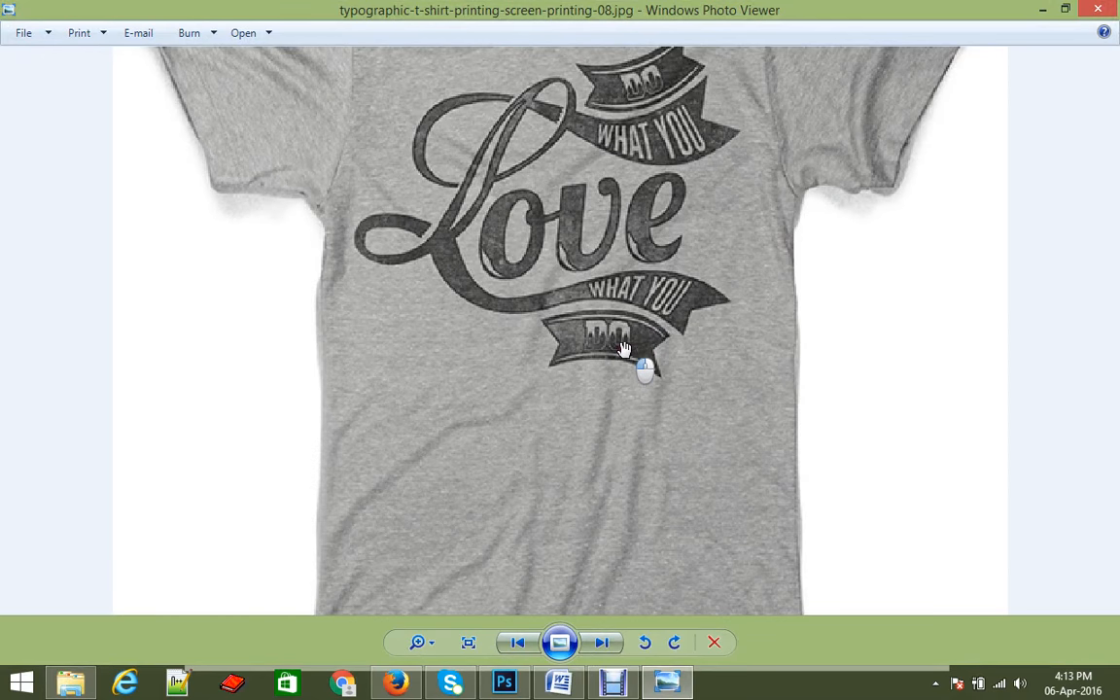
scroll(624, 348, "down", 1)
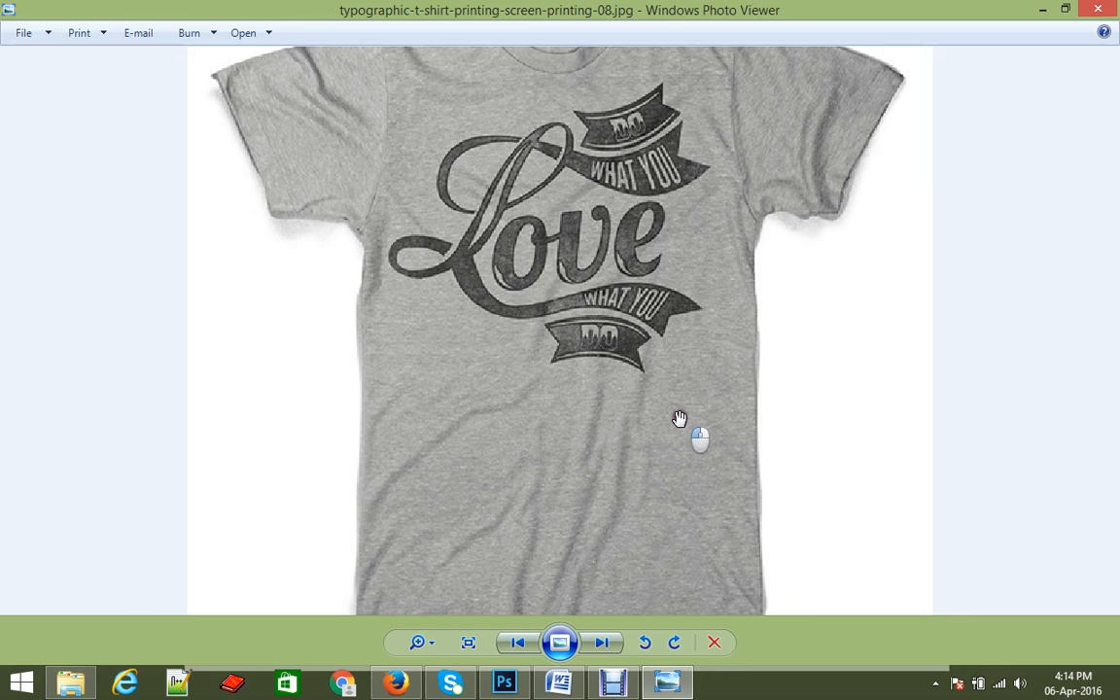
scroll(680, 418, "down", 1)
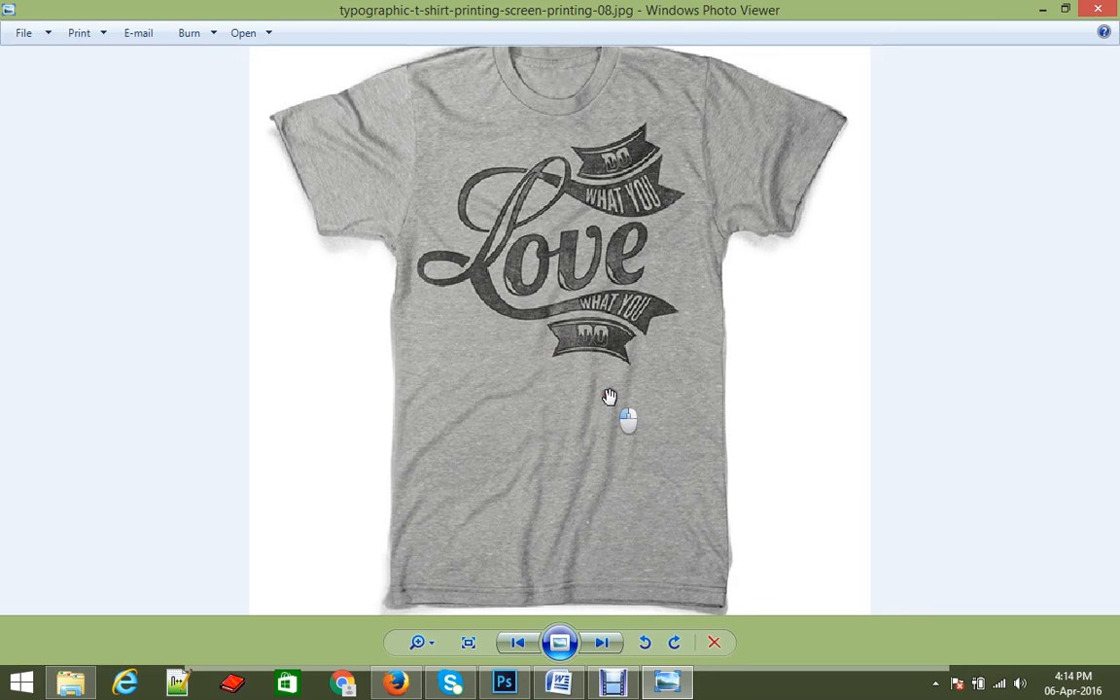
left_click(1041, 9)
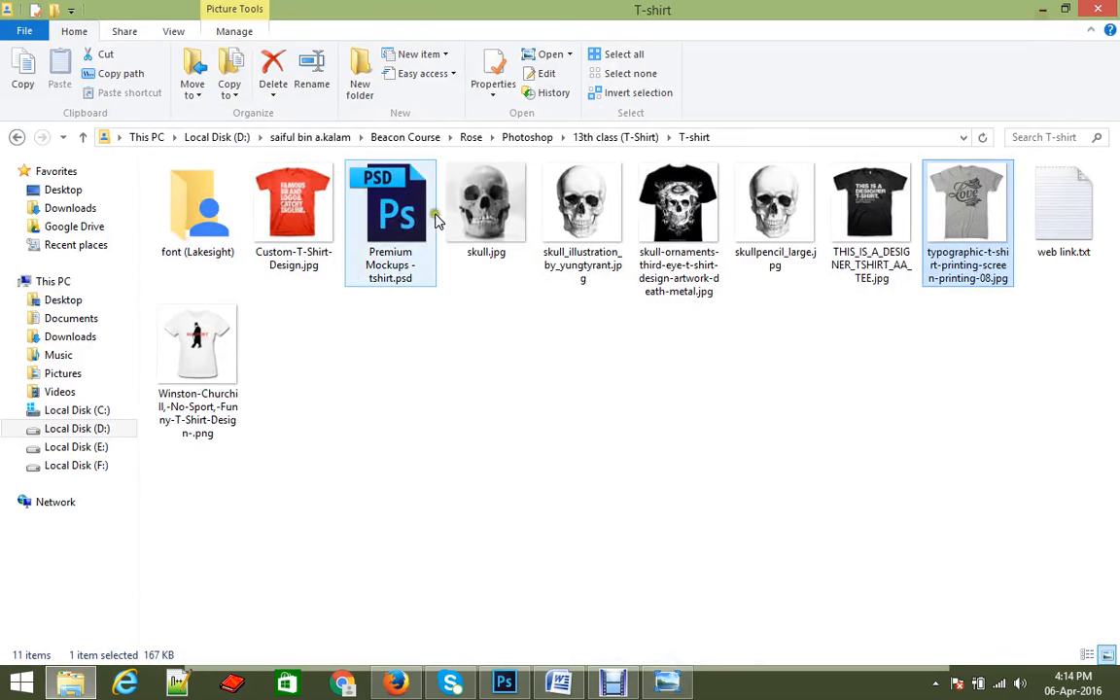
Install Lakesight_PersonalUseOnly.ttf from the font (Lakesight) folder, replacing the existing copy of the font.
double_click(210, 246)
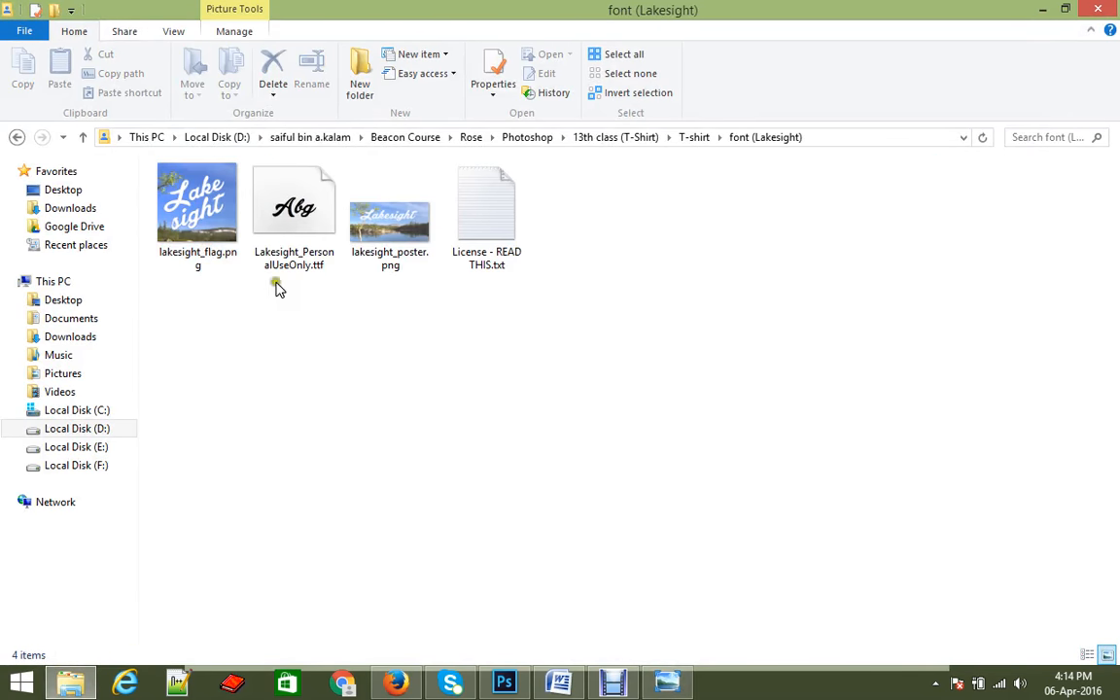
double_click(258, 199)
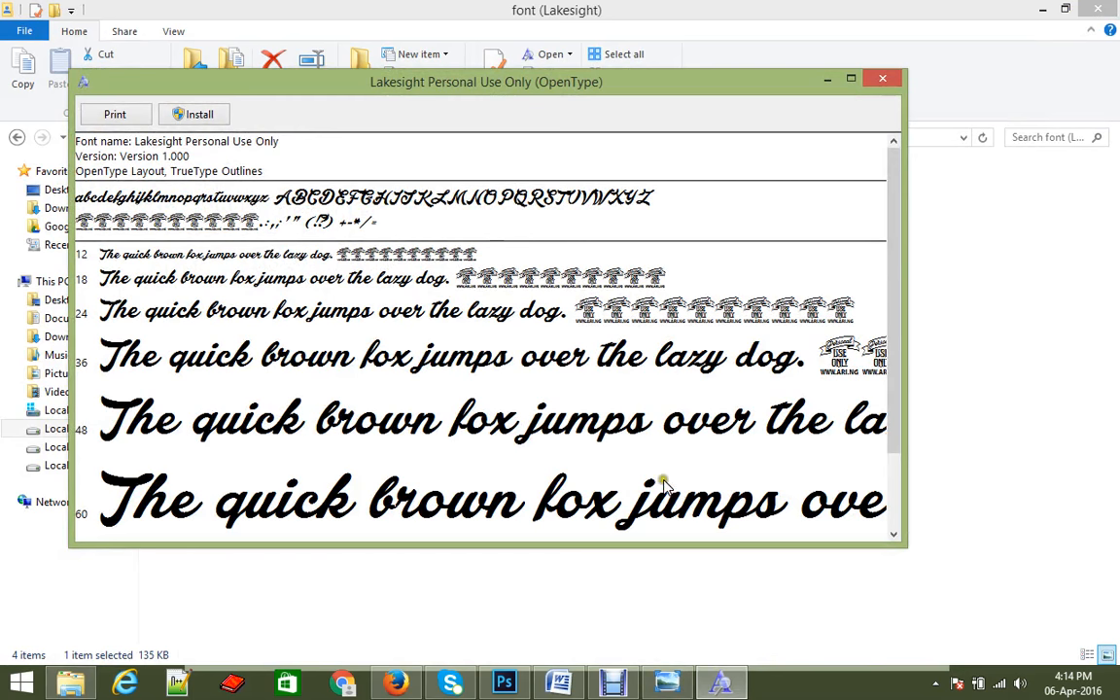
left_click(191, 110)
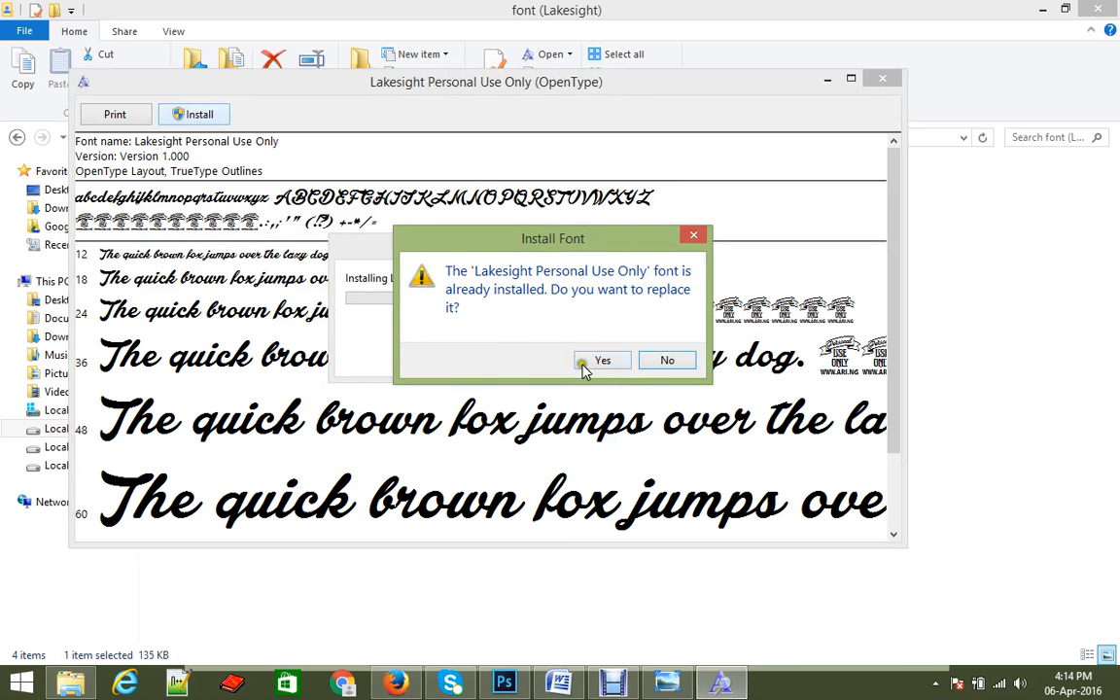
left_click(592, 364)
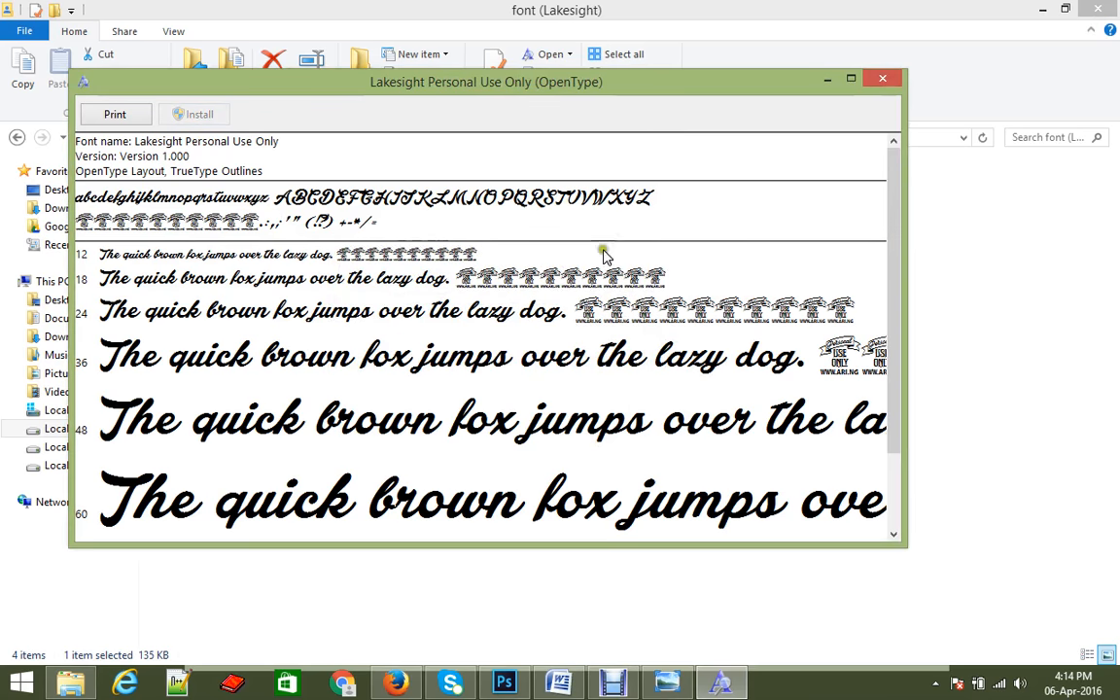
left_click(872, 78)
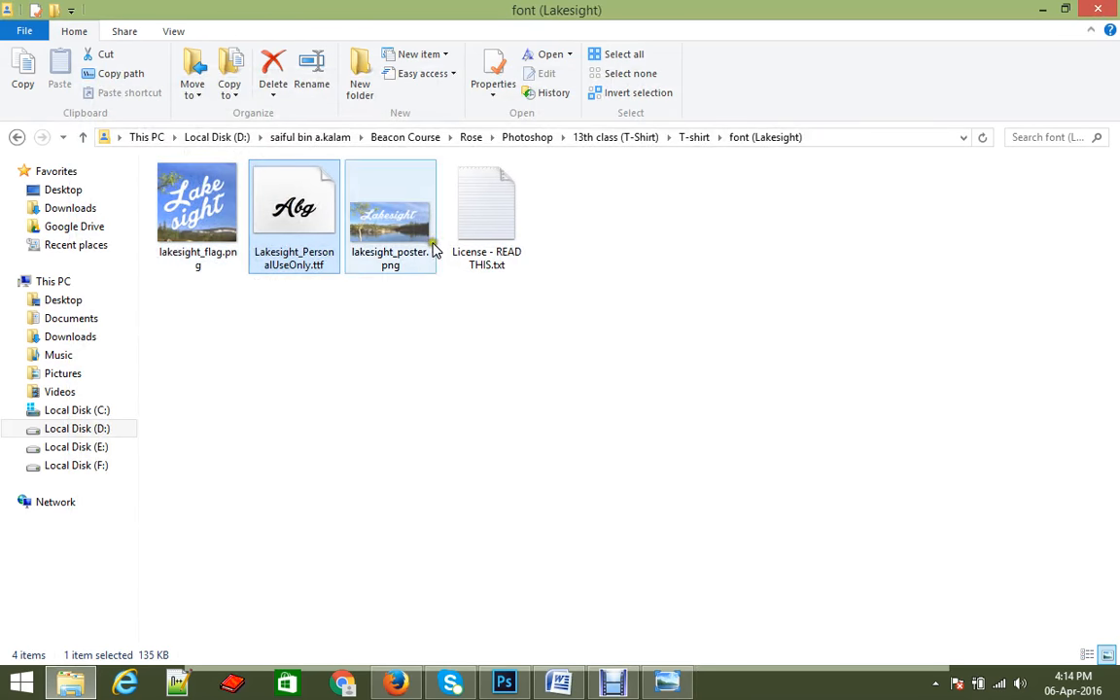
View the lettering sample lakesight_flag.png from the Lakesight font folder.
double_click(195, 204)
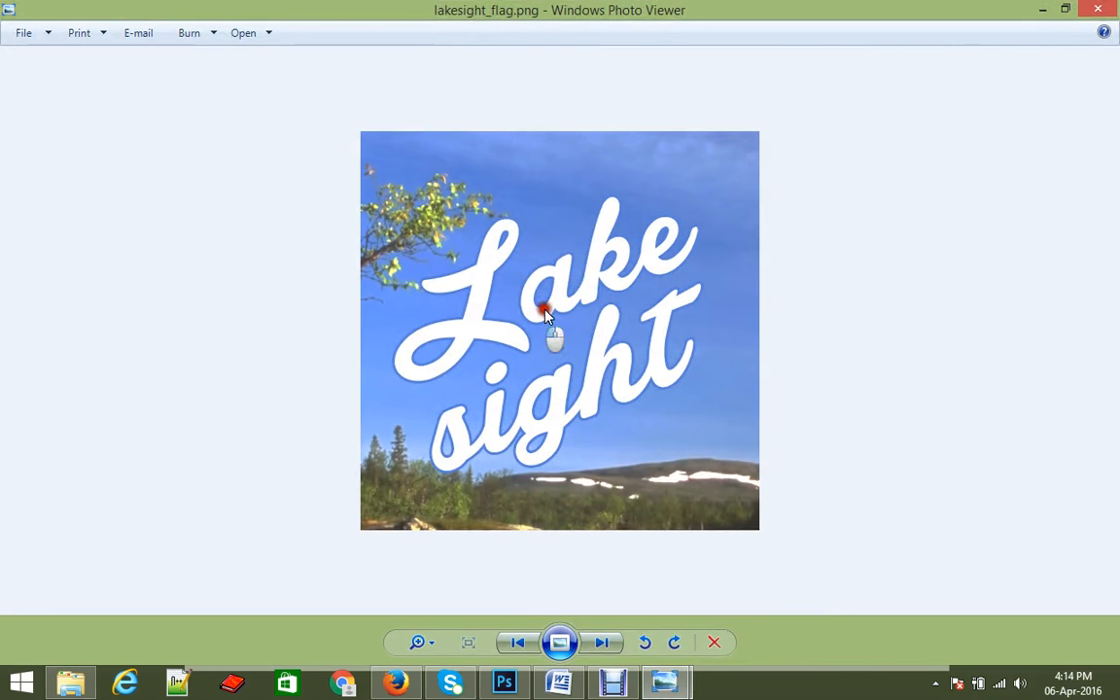
left_click(606, 642)
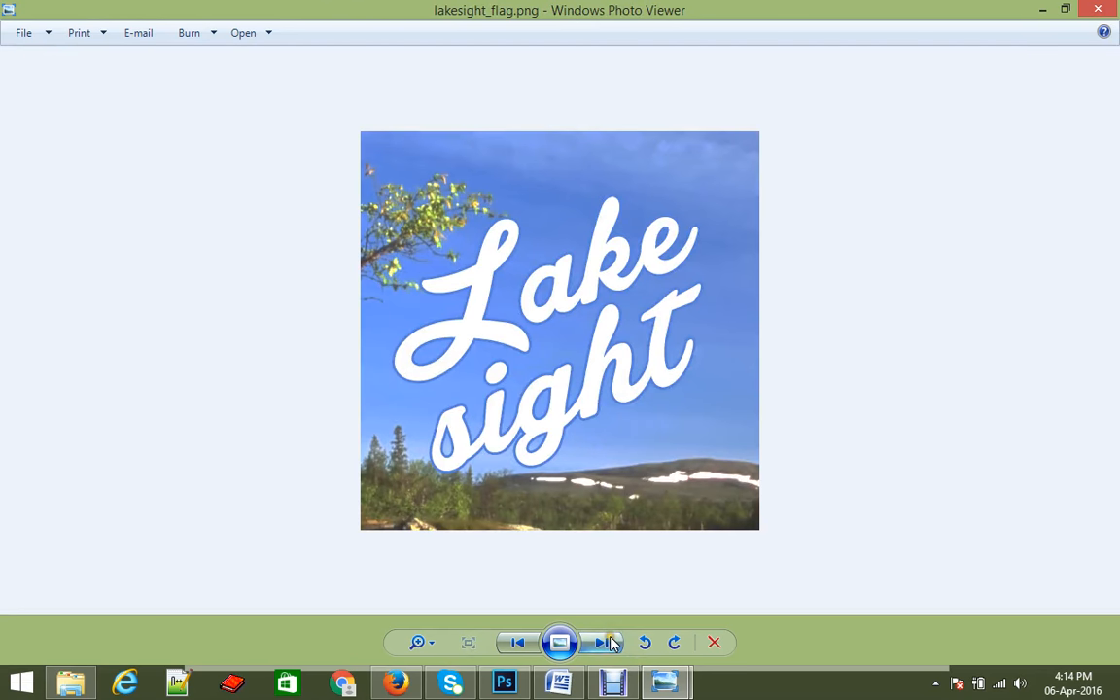
left_click(1097, 8)
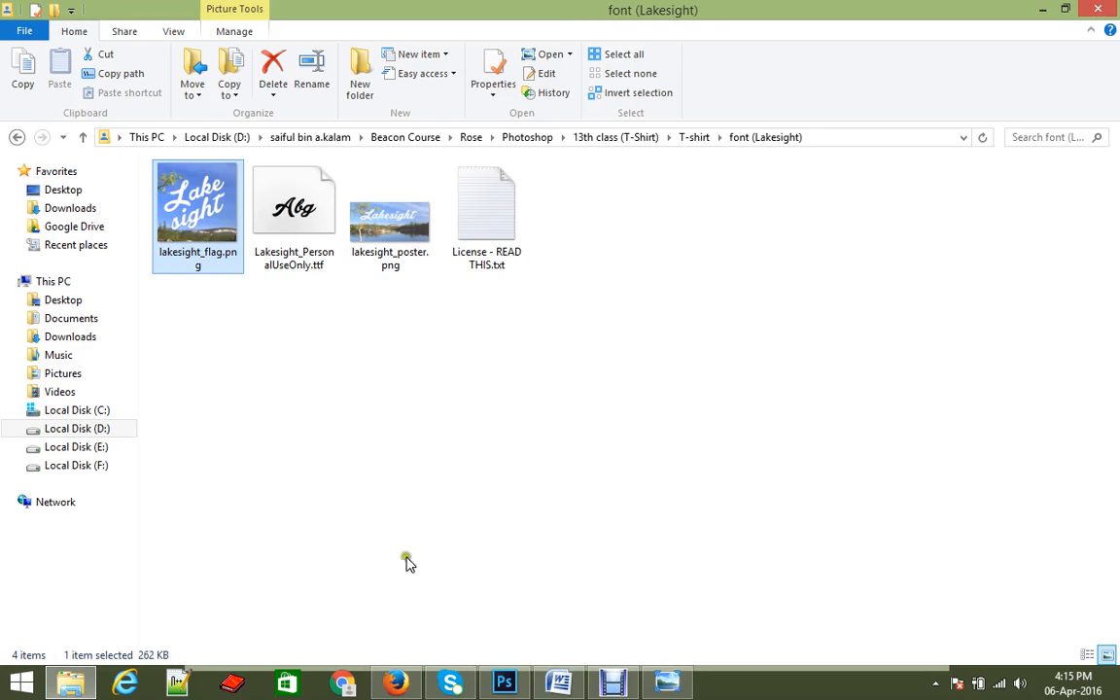
Switch to Photoshop, dismiss the welcome window and set up a new document 10 inches wide and 6 inches high.
left_click(454, 629)
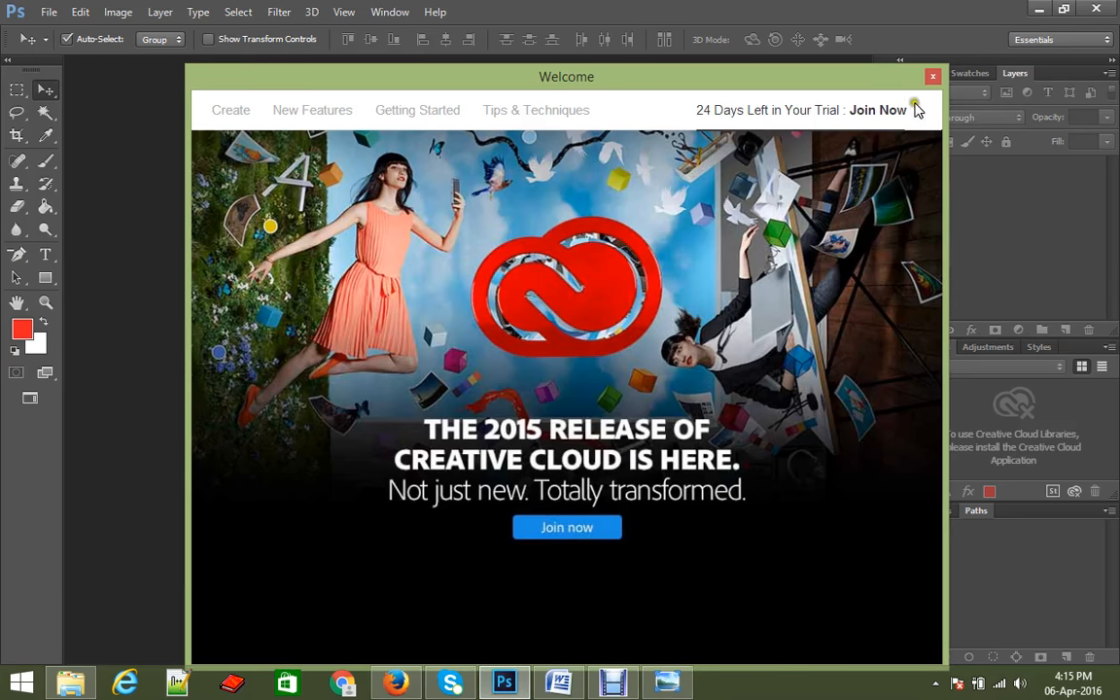
left_click(932, 76)
left_click(47, 12)
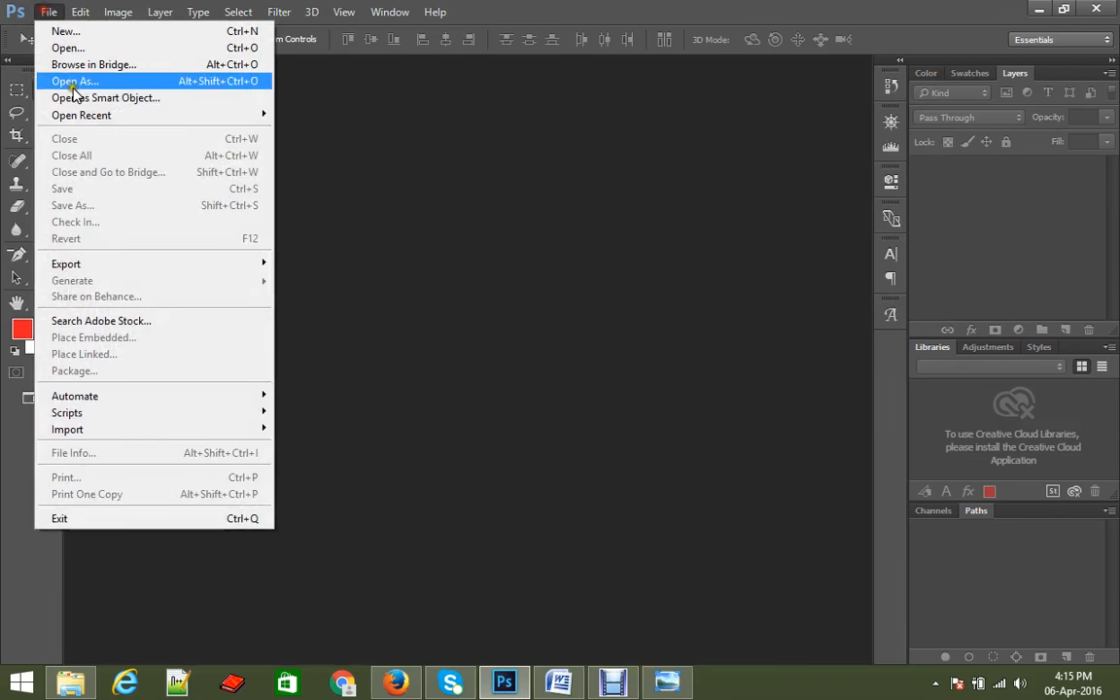
left_click(103, 35)
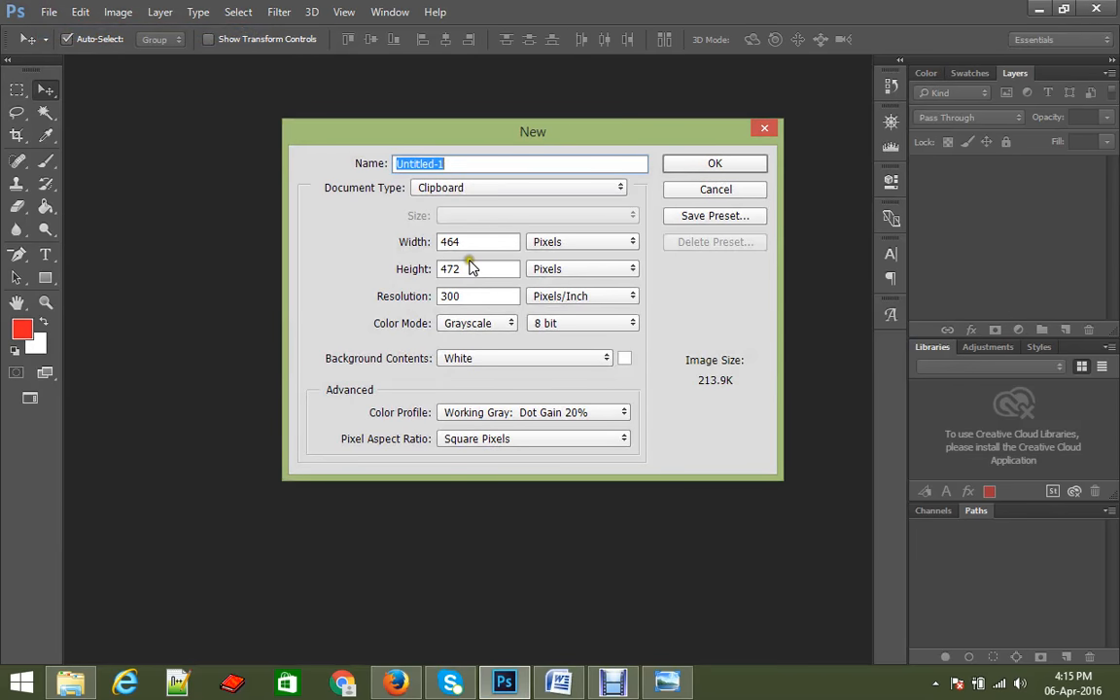
left_click(549, 243)
left_click(559, 271)
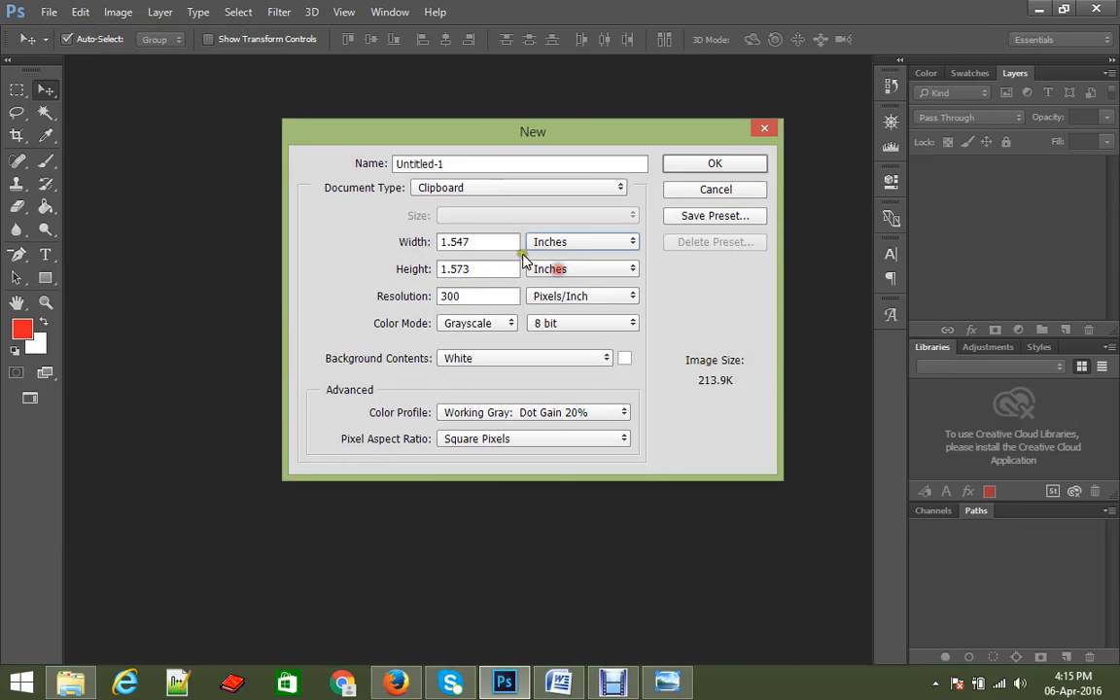
left_click_drag(491, 242, 254, 282)
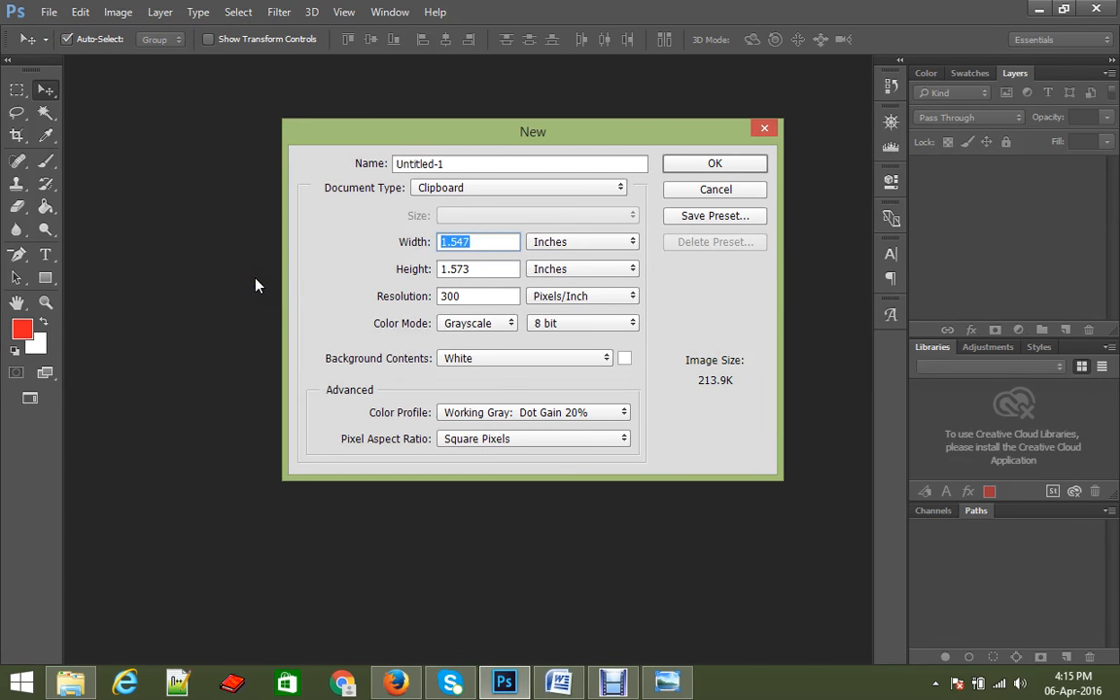
type("10")
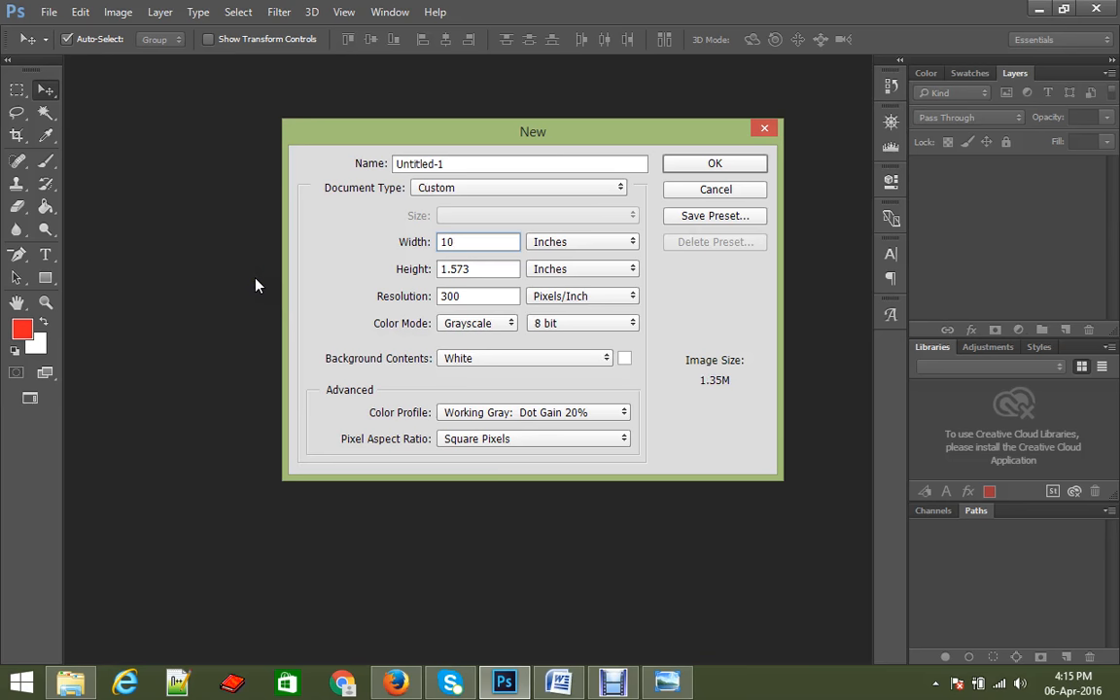
key("Tab")
type("6")
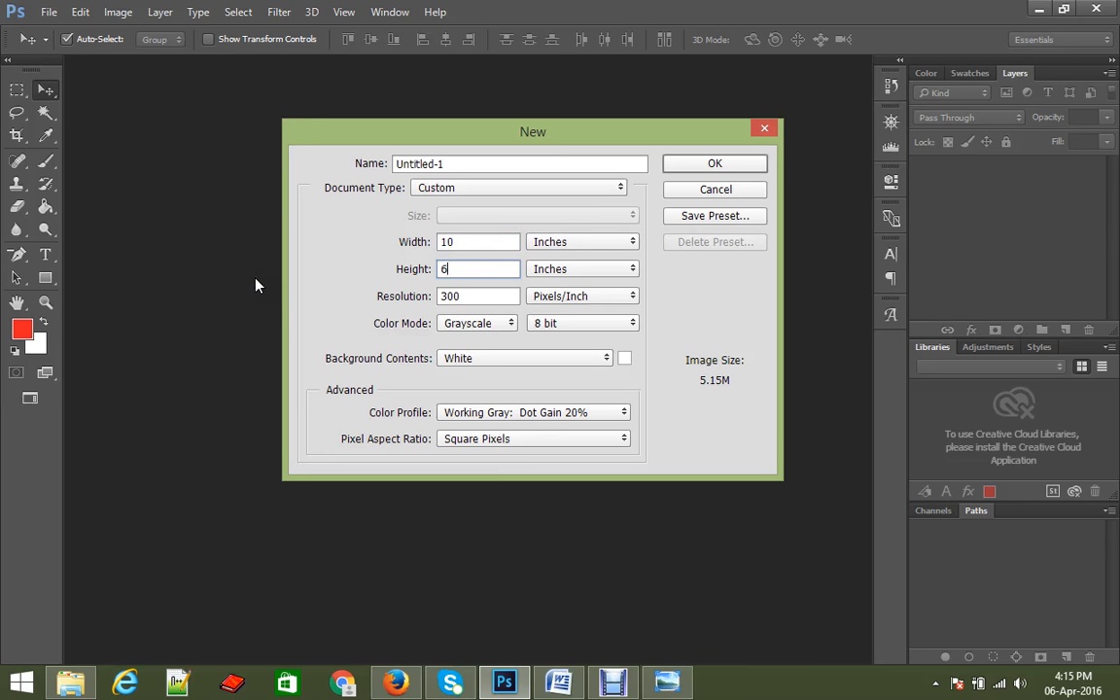
key("Tab")
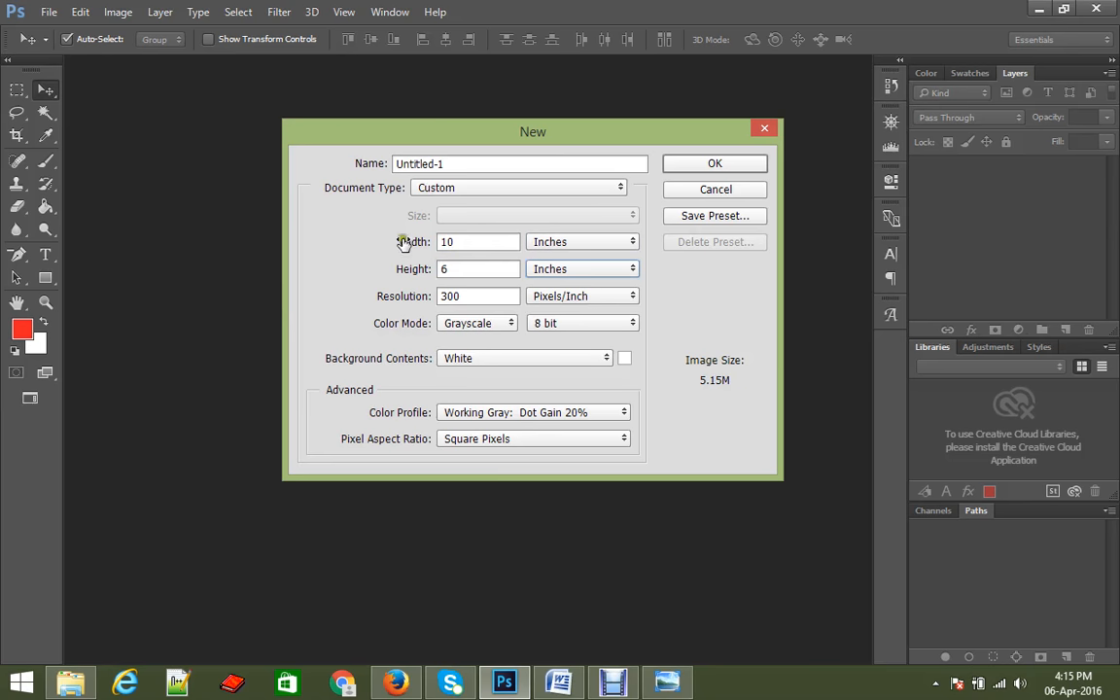
Set the new document's color mode to CMYK Color and create it.
left_click(482, 326)
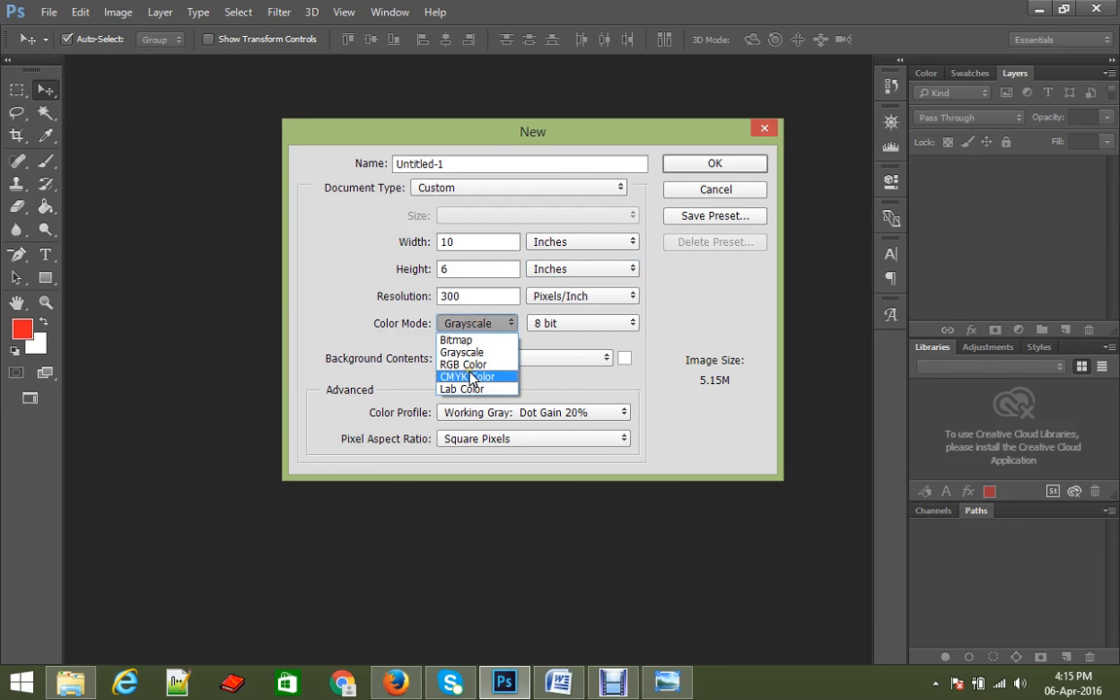
left_click(471, 377)
left_click(730, 169)
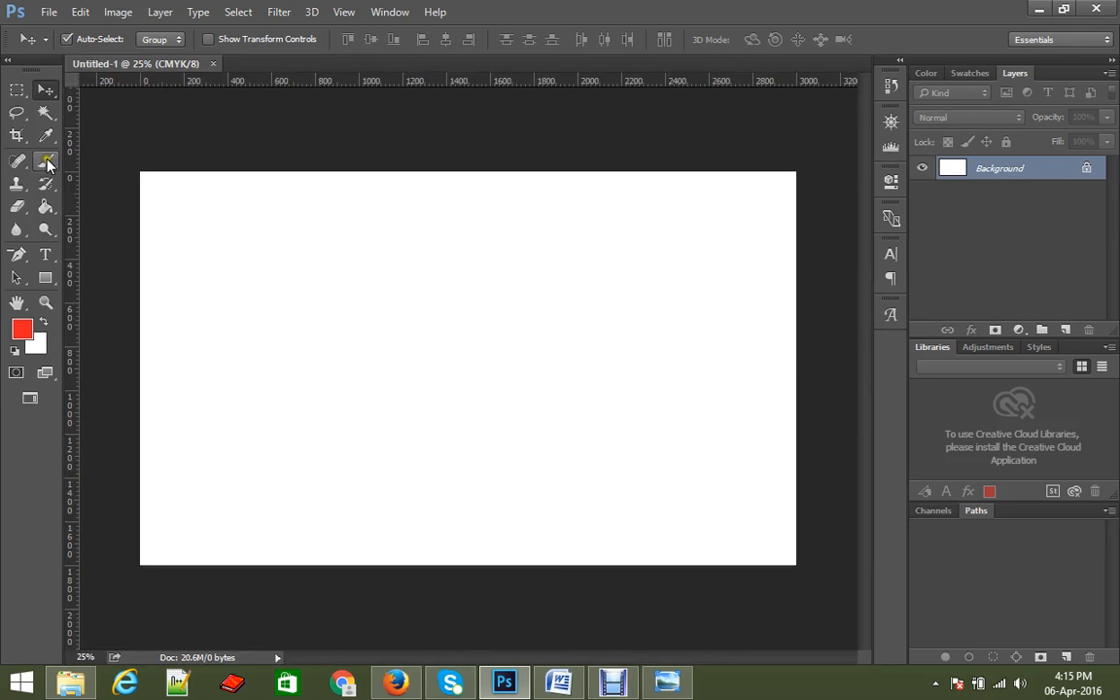
Add the centered two-line text "Big Boss" in the canvas's upper-left area and color it dark gray #494848.
left_click(45, 254)
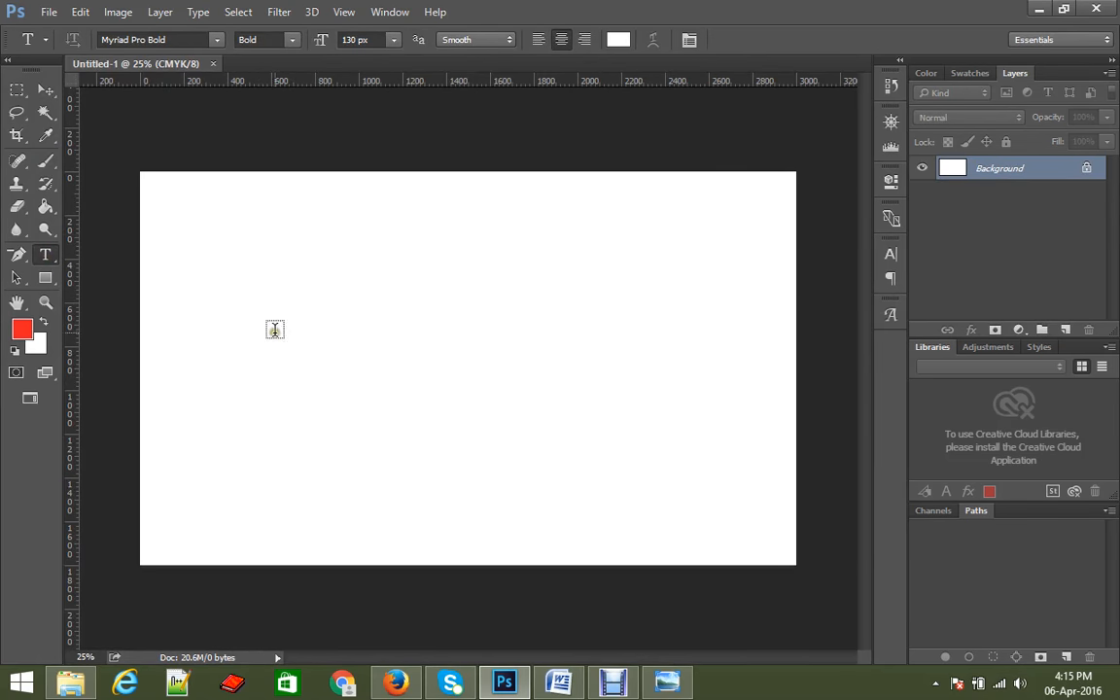
left_click(296, 309)
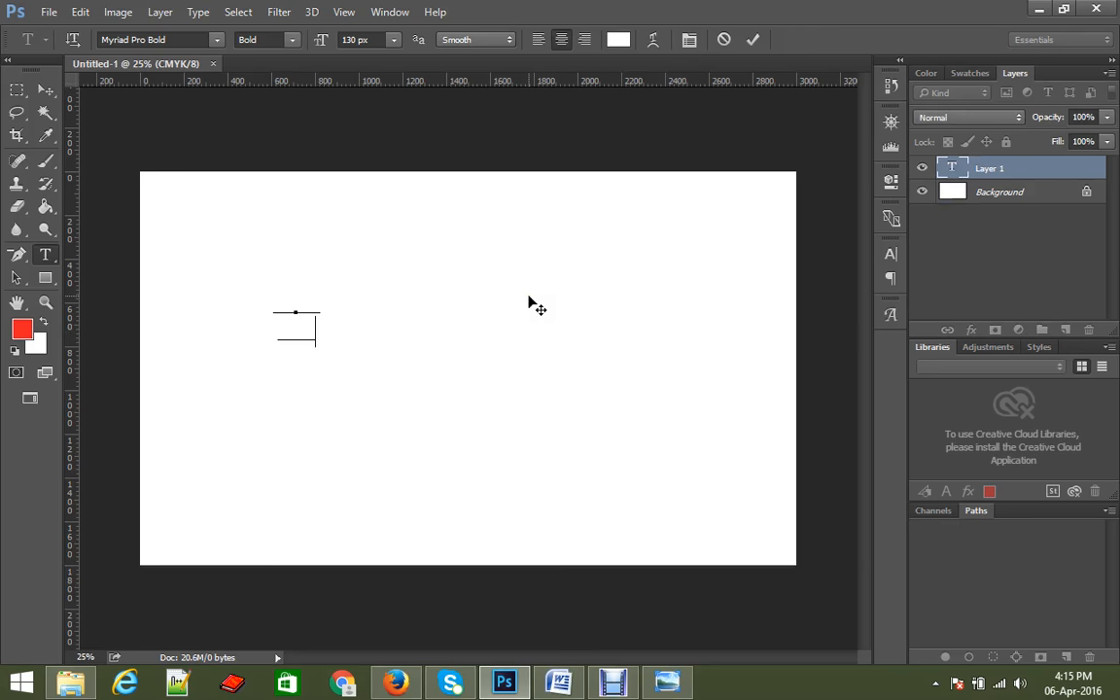
key("ctrl+a")
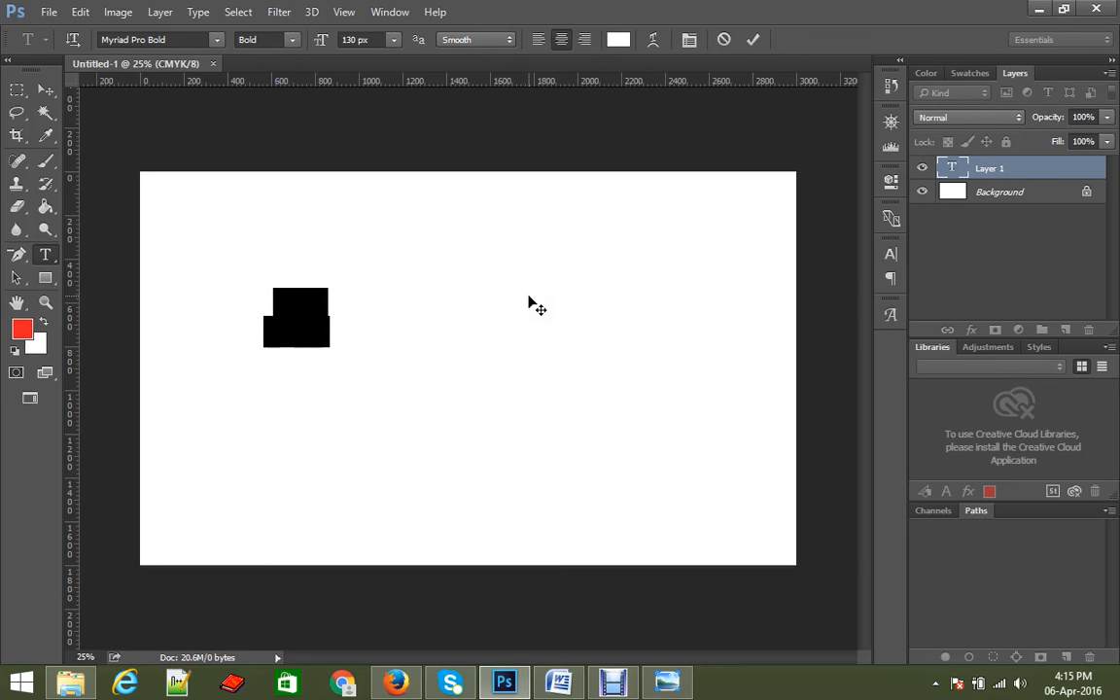
left_click(622, 40)
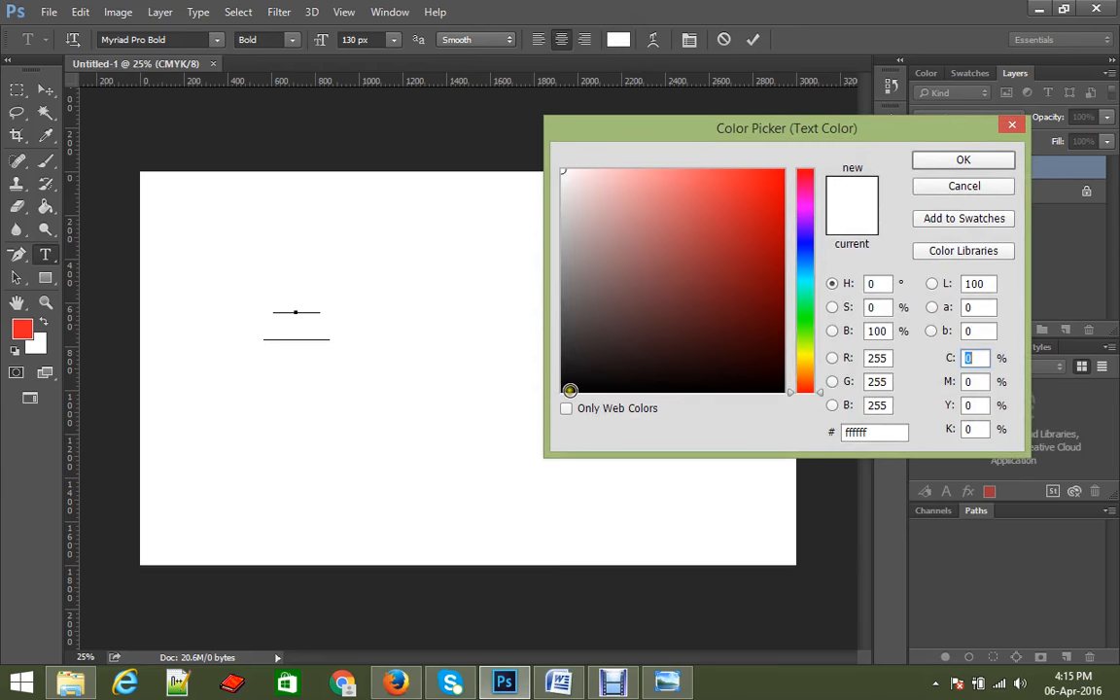
left_click(570, 390)
left_click(571, 363)
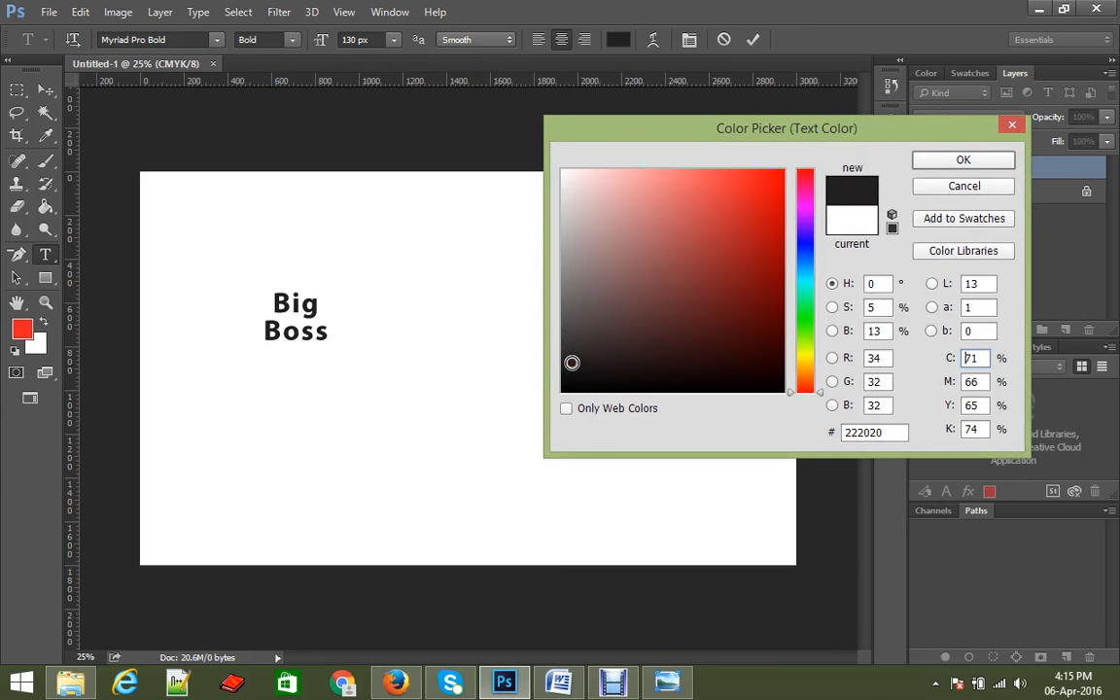
left_click(562, 328)
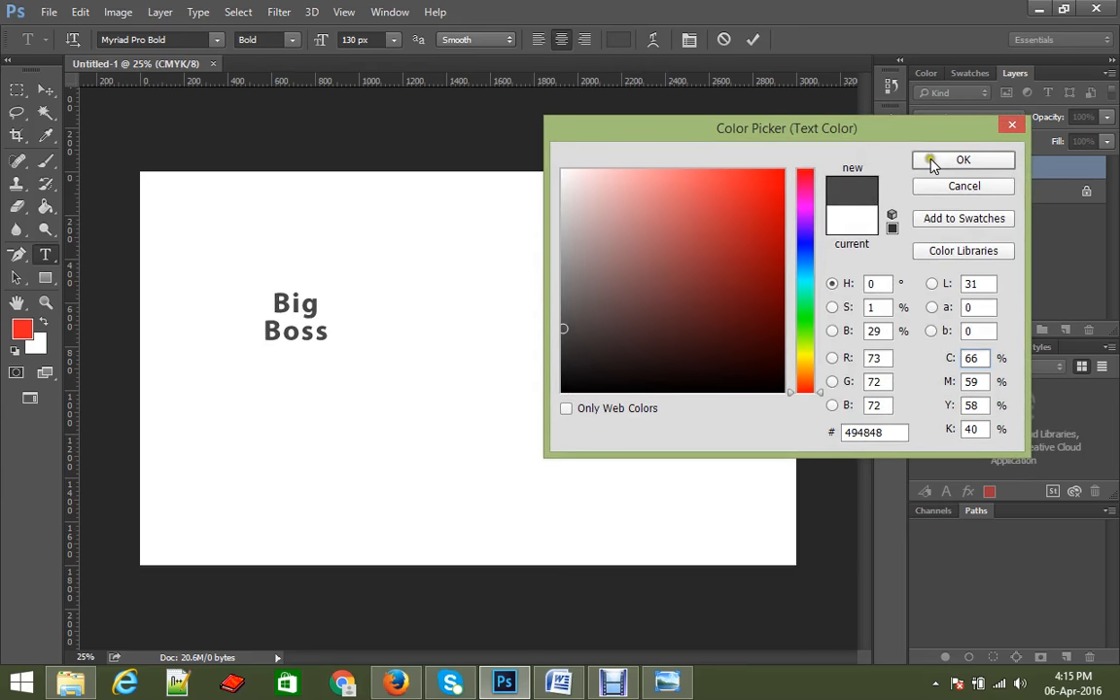
left_click(958, 161)
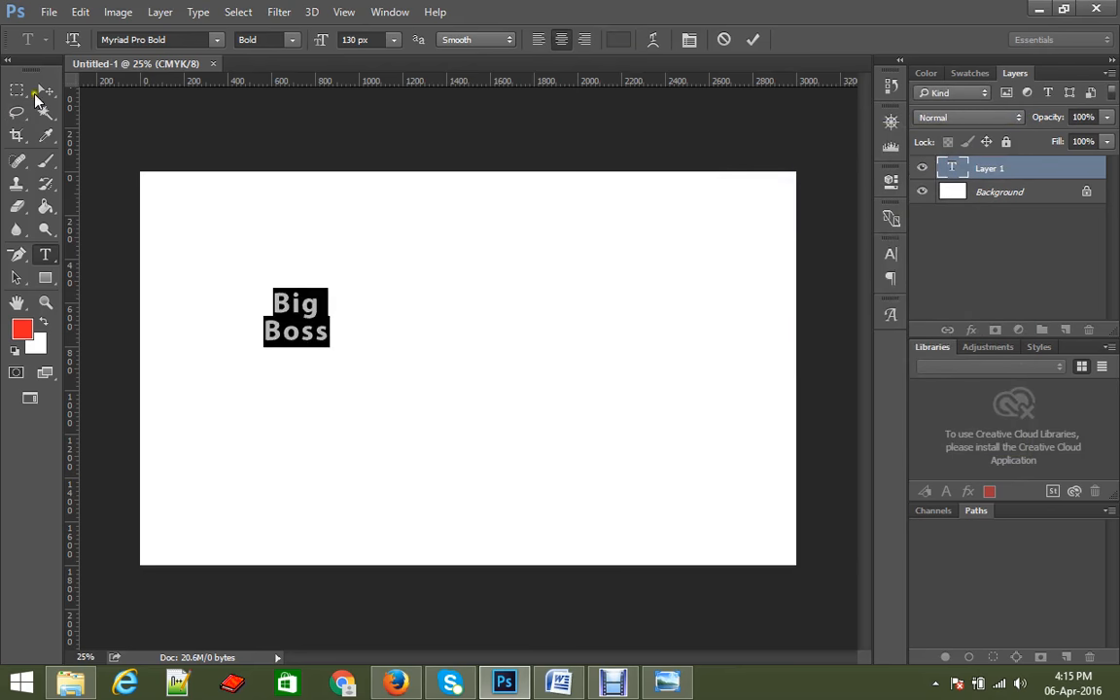
left_click(46, 89)
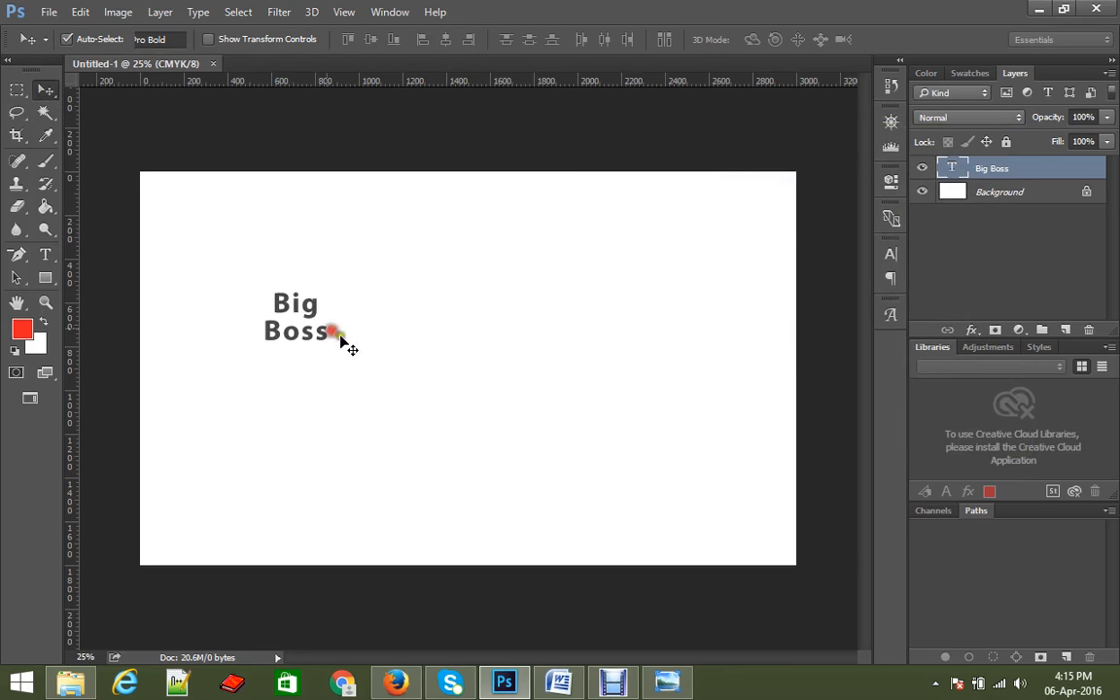
Scale the "Big Boss" text up to 386.86% and move it near the middle of the canvas.
left_click(552, 328)
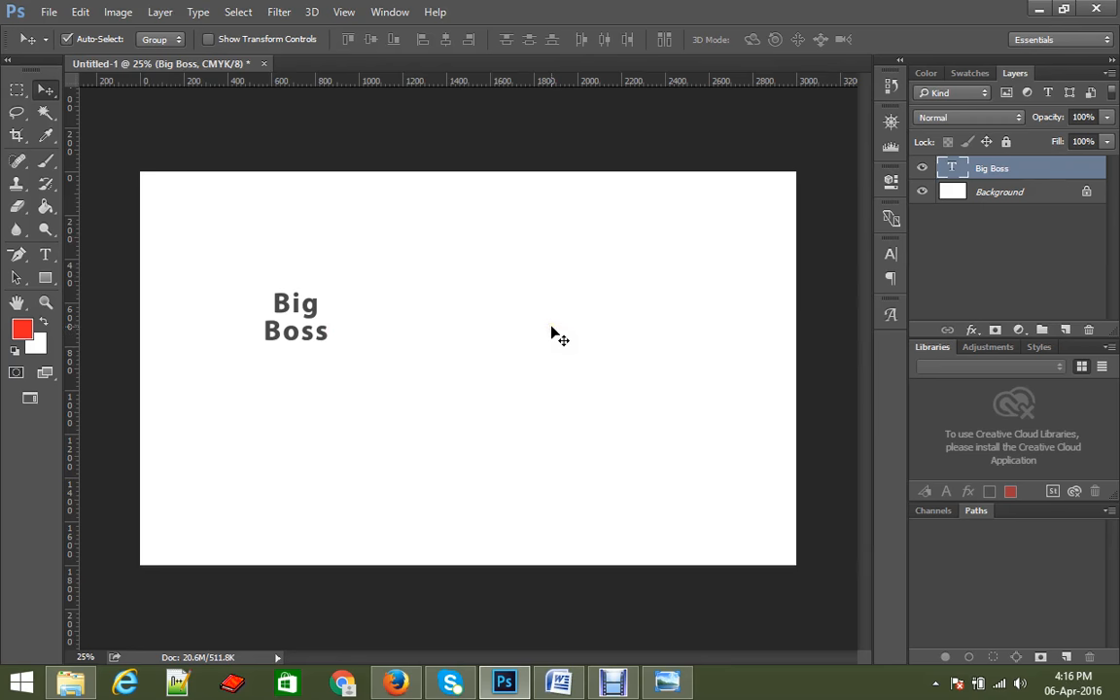
key("ctrl")
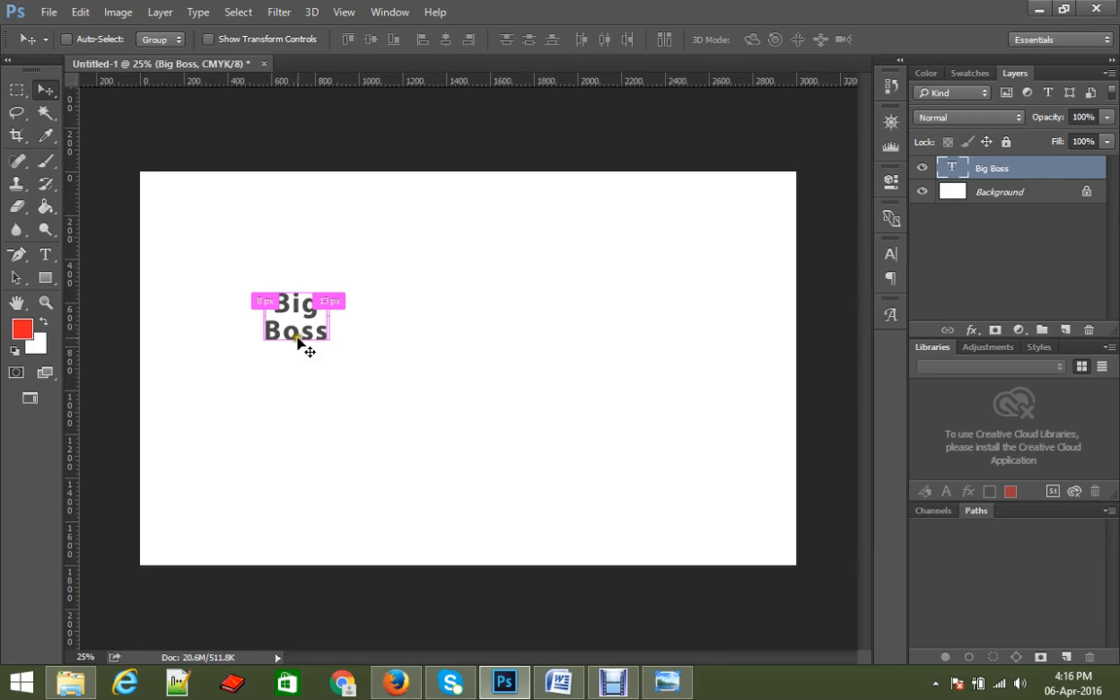
key("ctrl+t")
left_click_drag(328, 344, 525, 500)
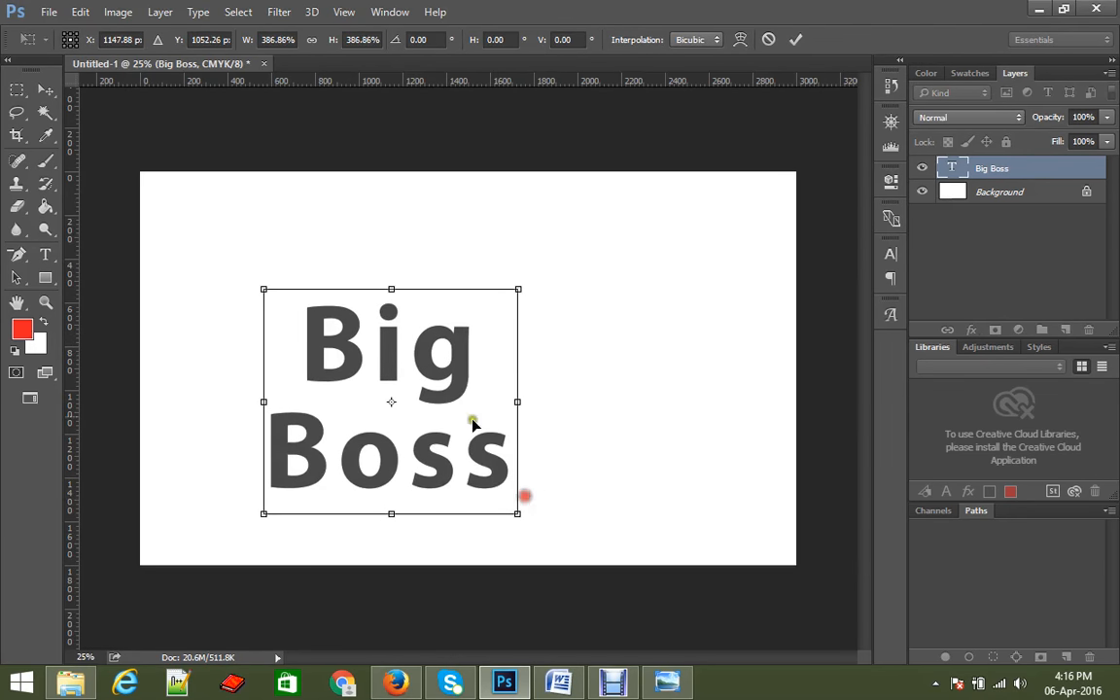
left_click_drag(459, 363, 487, 327)
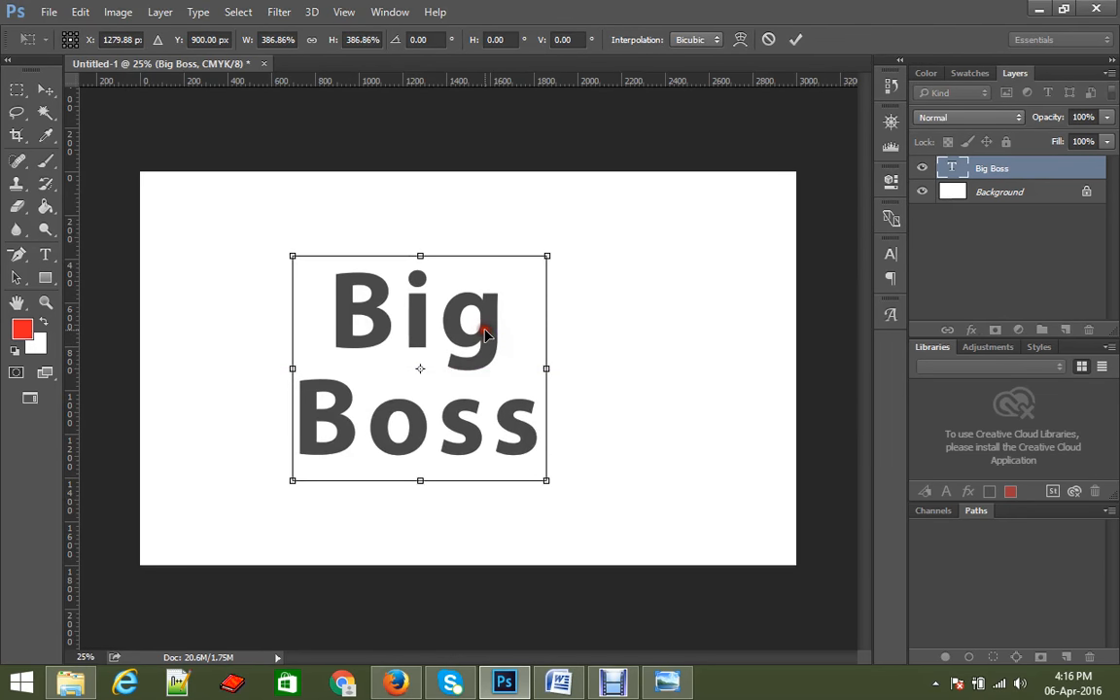
key("Return")
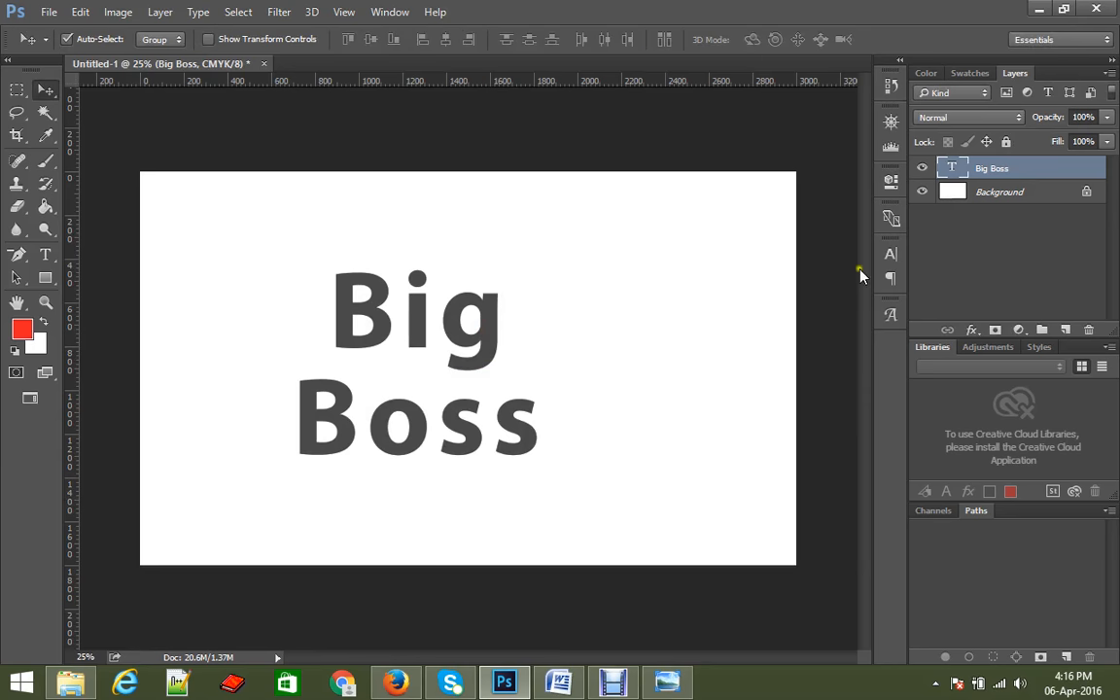
Replace the "Big Boss" text with "Mr" followed by the person's name on a single line.
double_click(949, 169)
type("M")
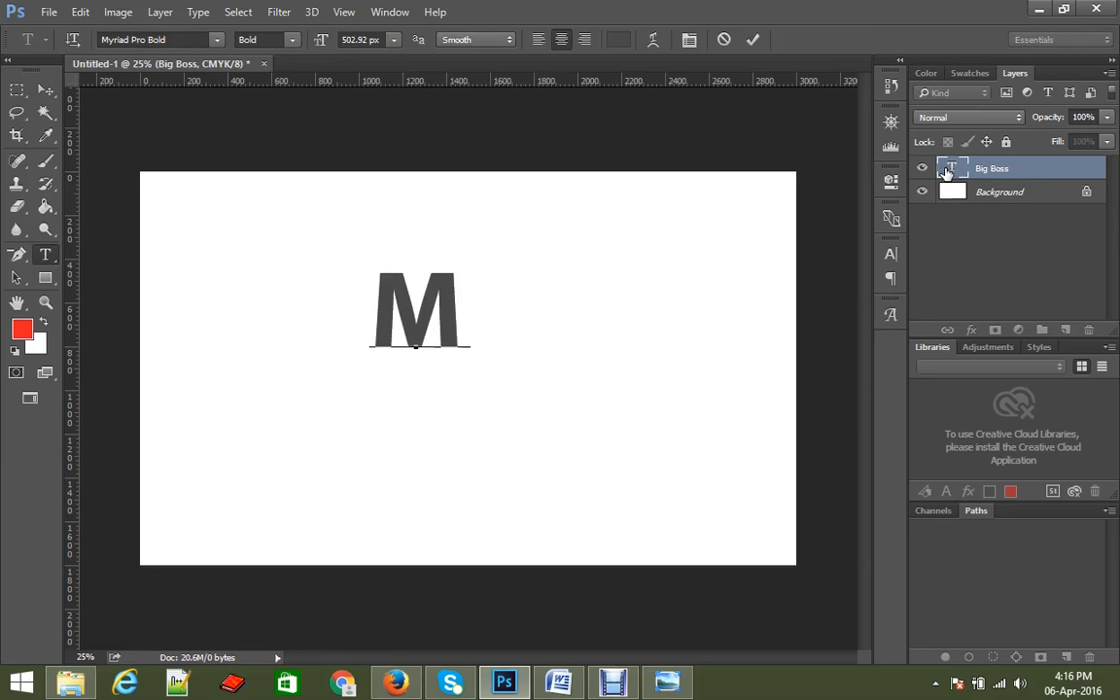
type("r")
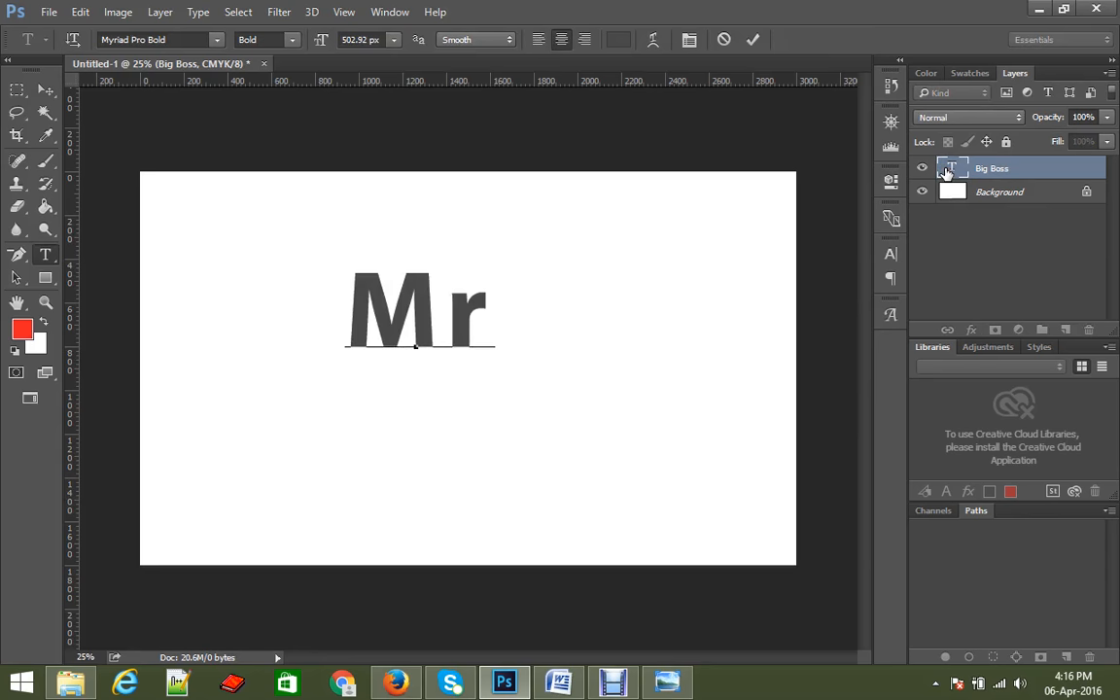
type(" W")
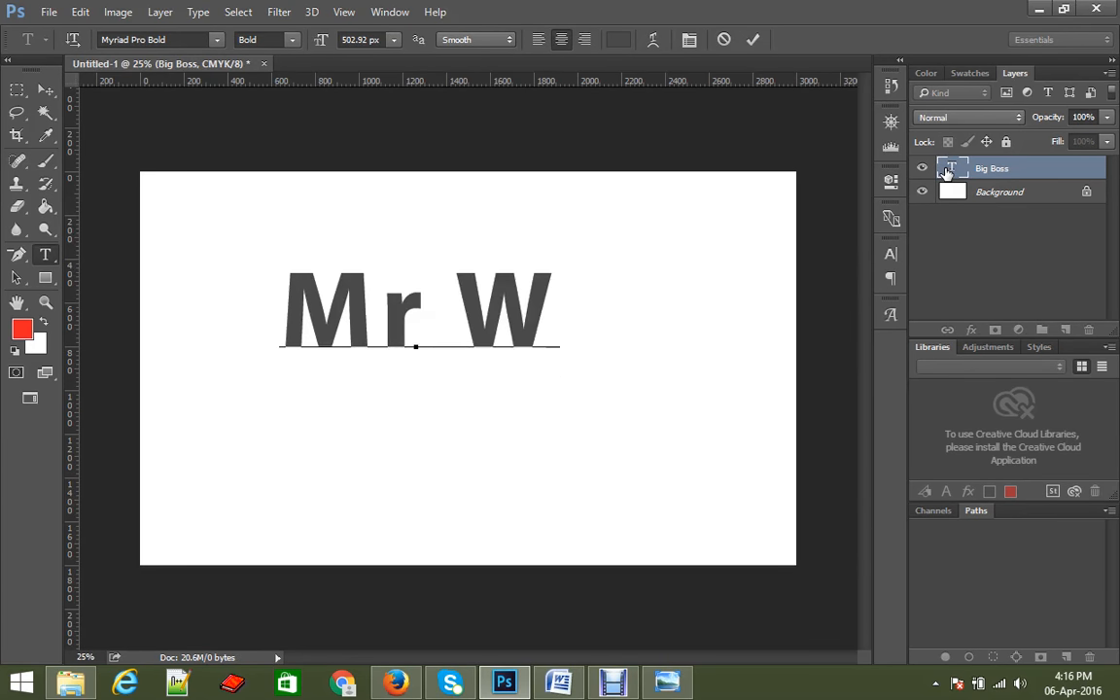
type("angd")
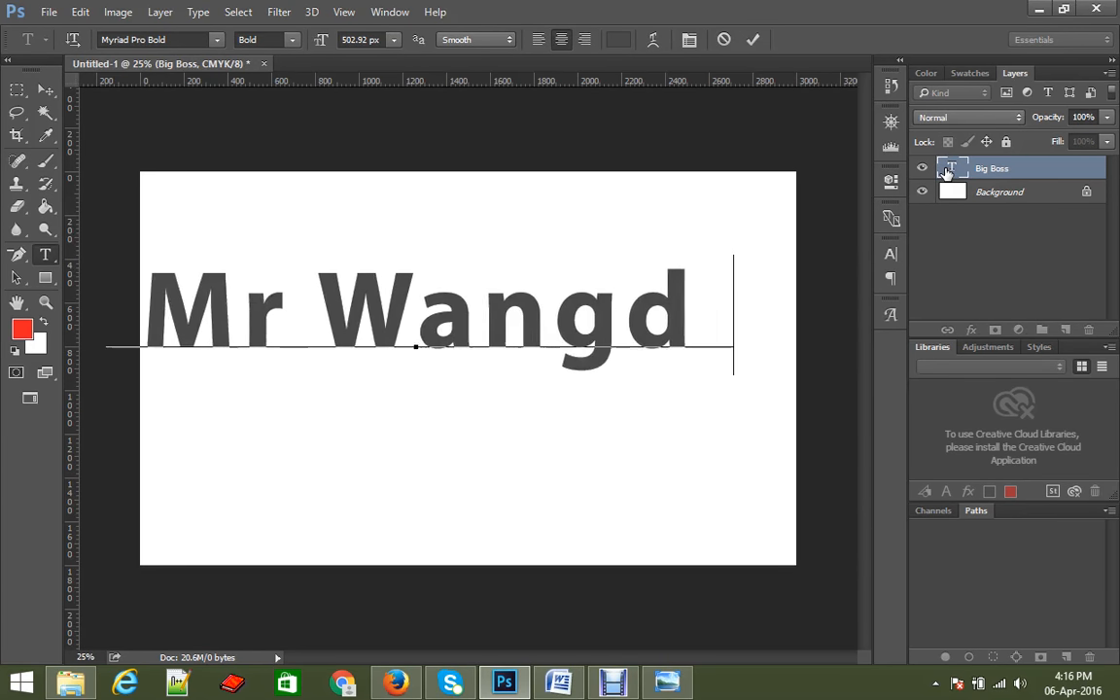
type("o")
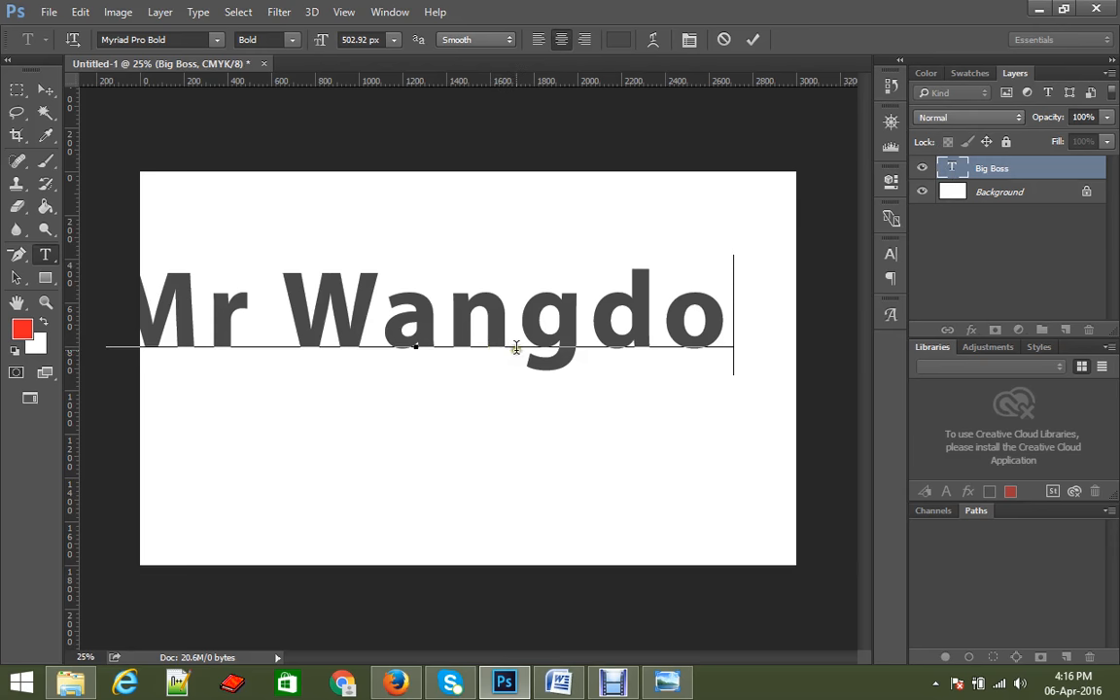
Scale the name text down to 63.41% and position it around the middle of the canvas.
double_click(510, 311)
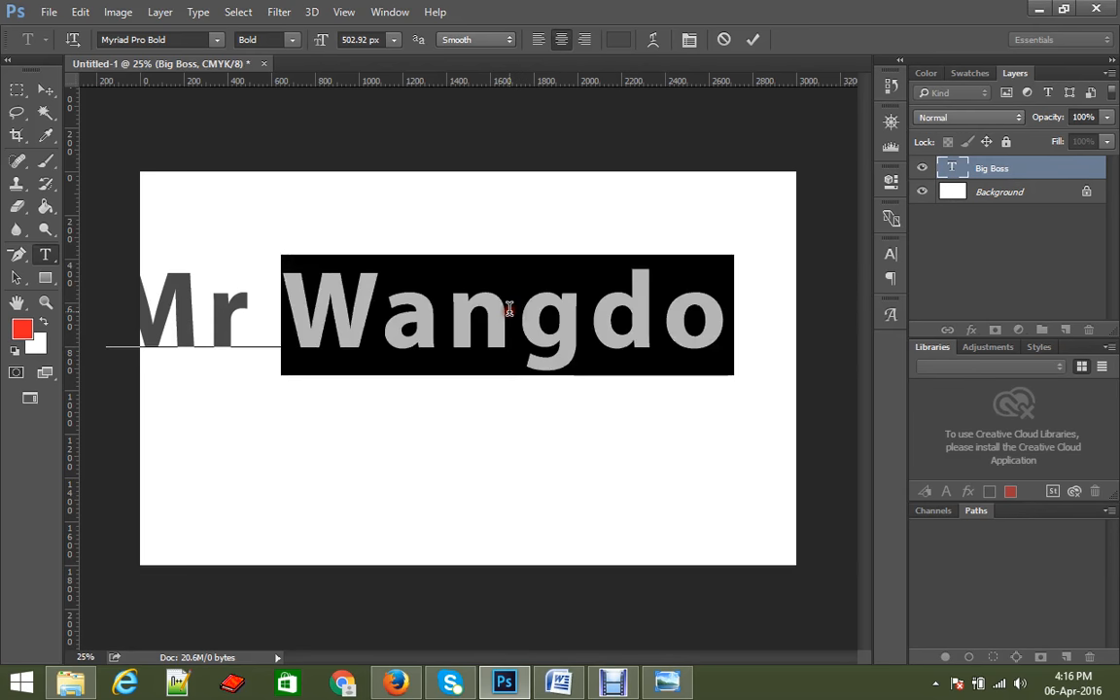
key("ctrl+t")
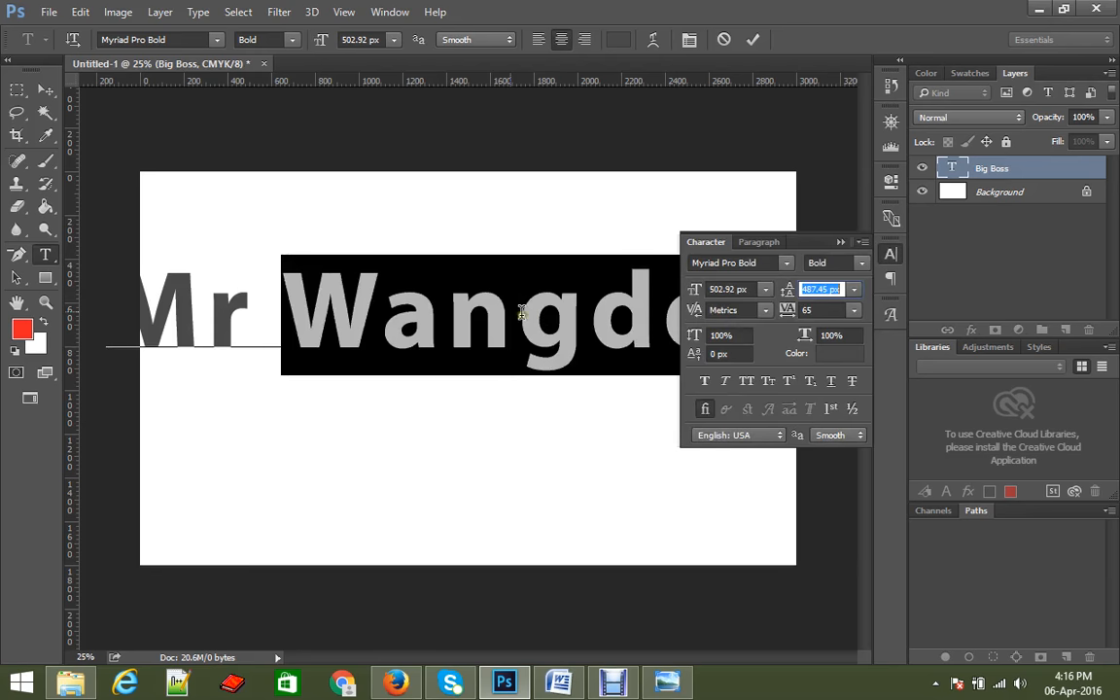
left_click(46, 89)
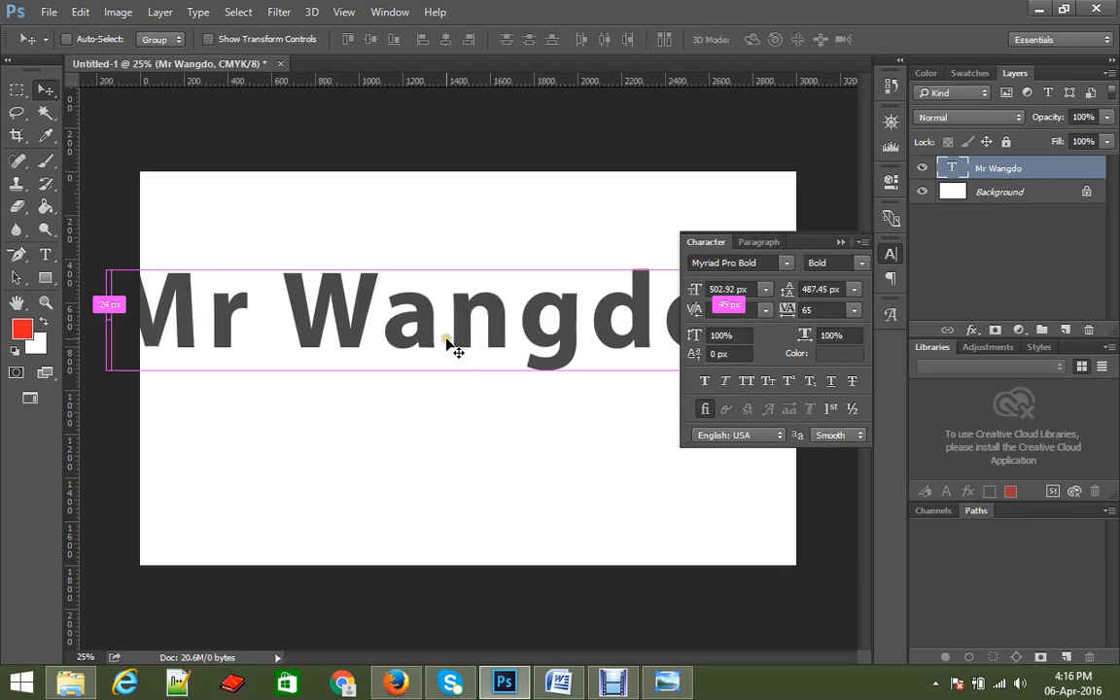
key("ctrl+t")
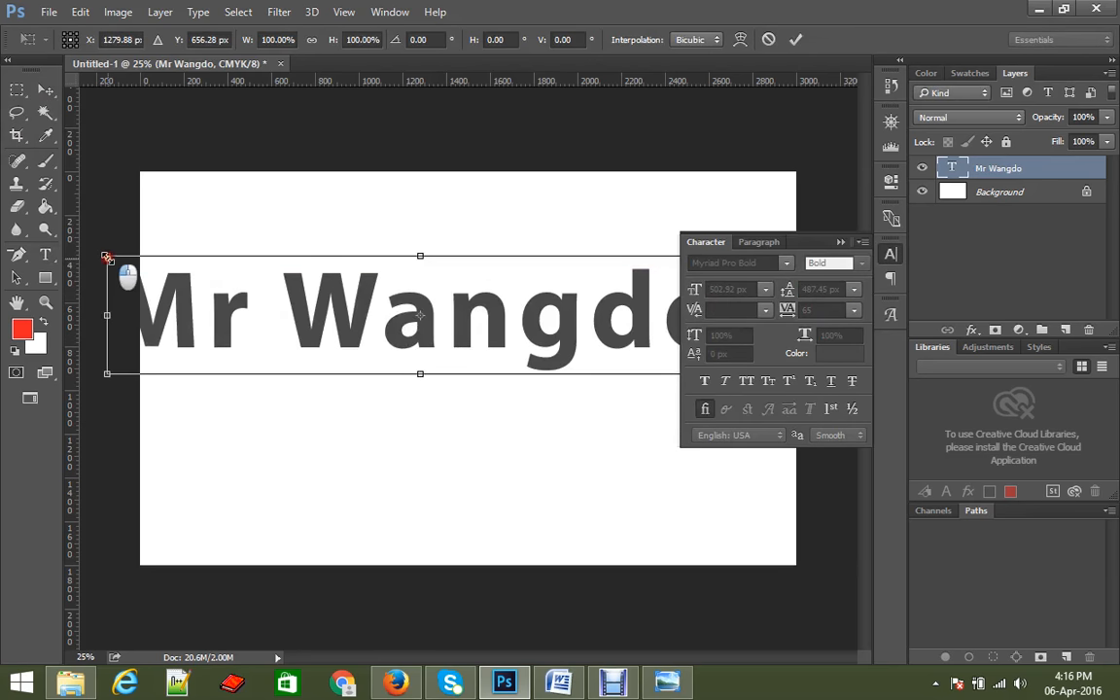
left_click_drag(111, 258, 222, 282)
left_click_drag(385, 350, 429, 359)
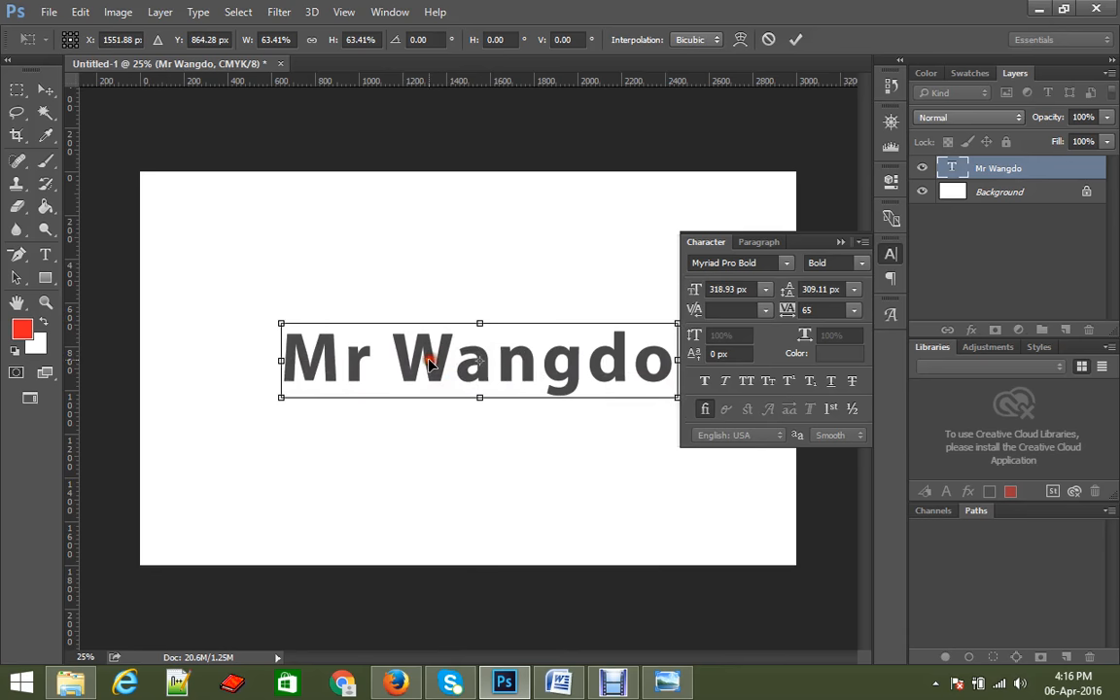
key("Return")
key("ctrl+space")
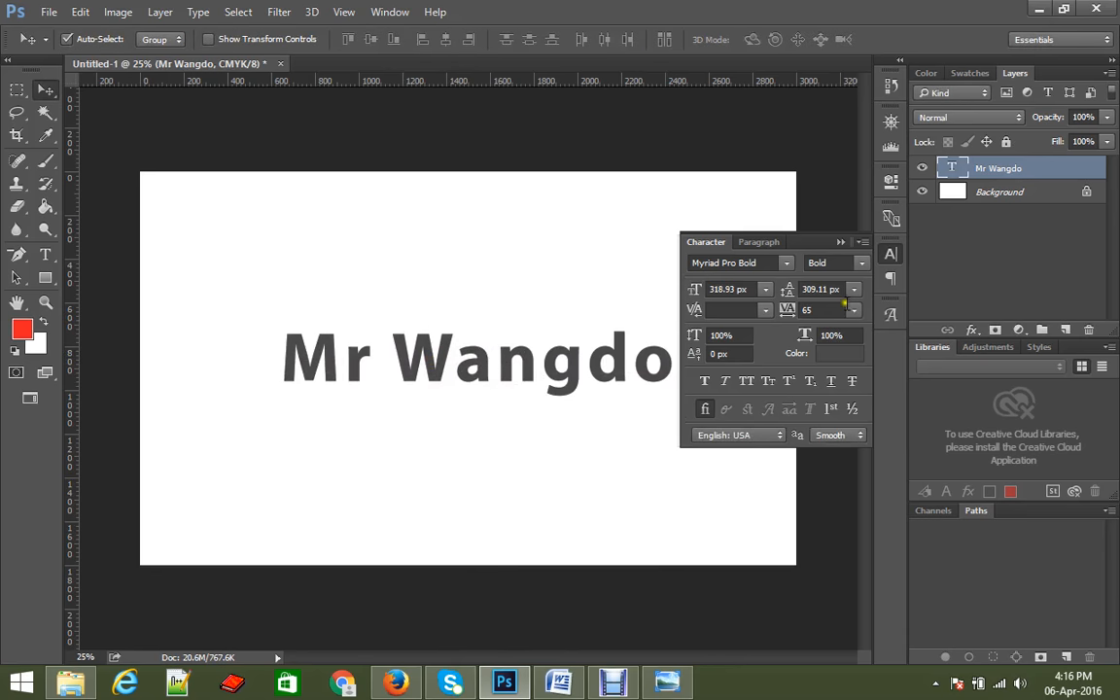
Change the name text's font to Lakesight Personal Use Only Regular and shift the text slightly up and left.
double_click(951, 167)
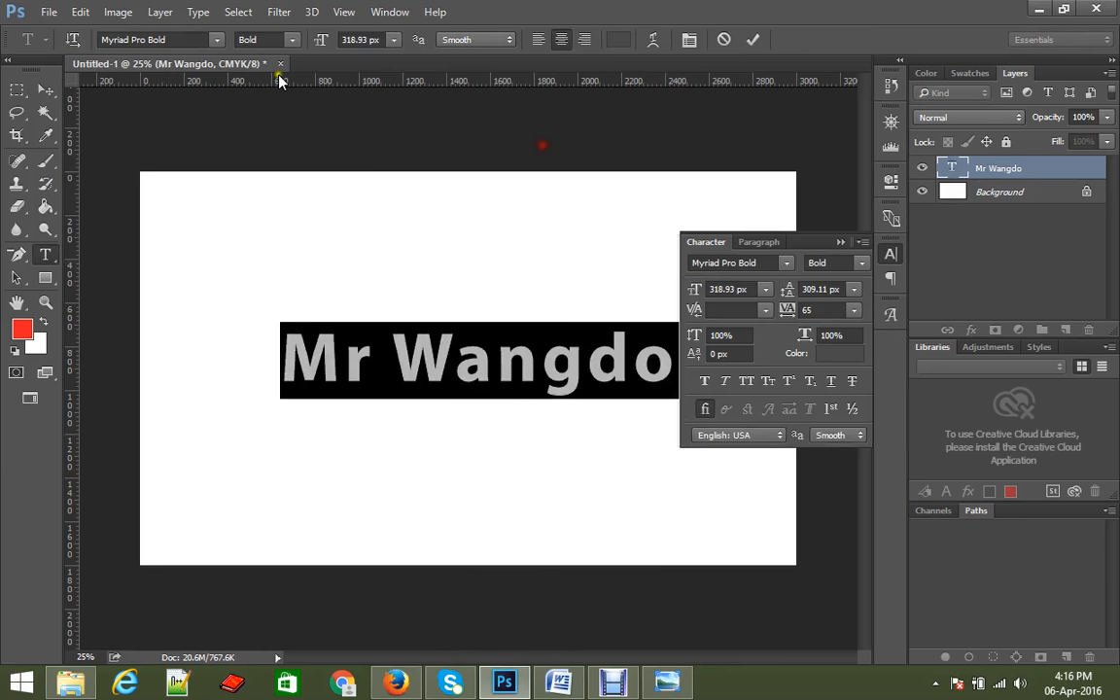
left_click(183, 40)
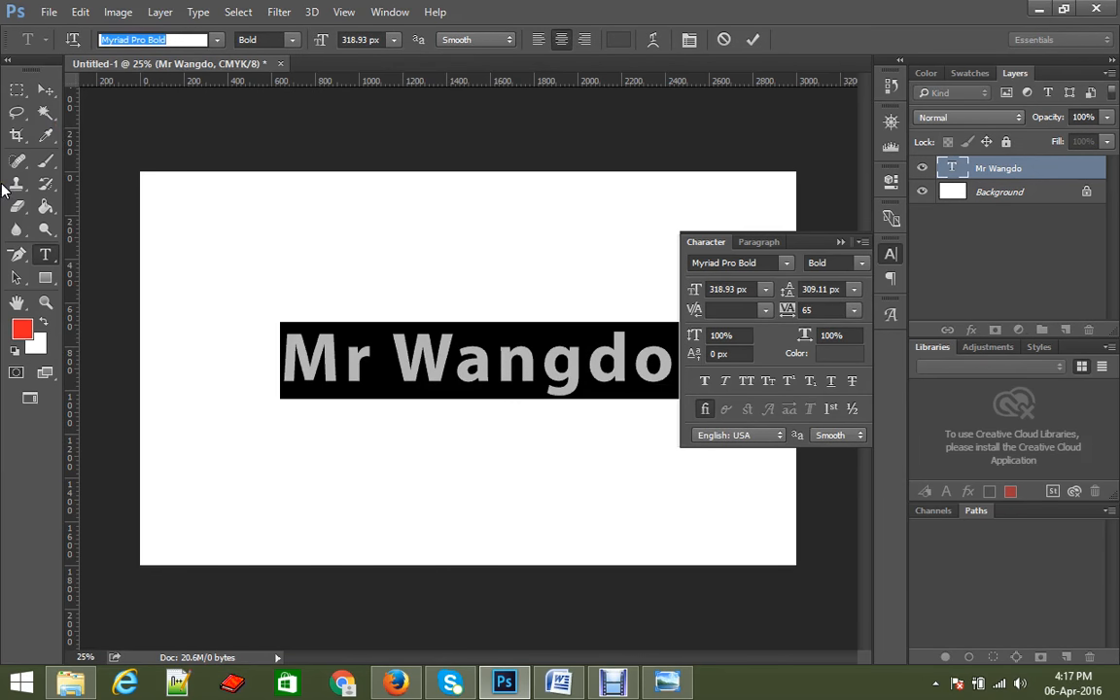
type("lake")
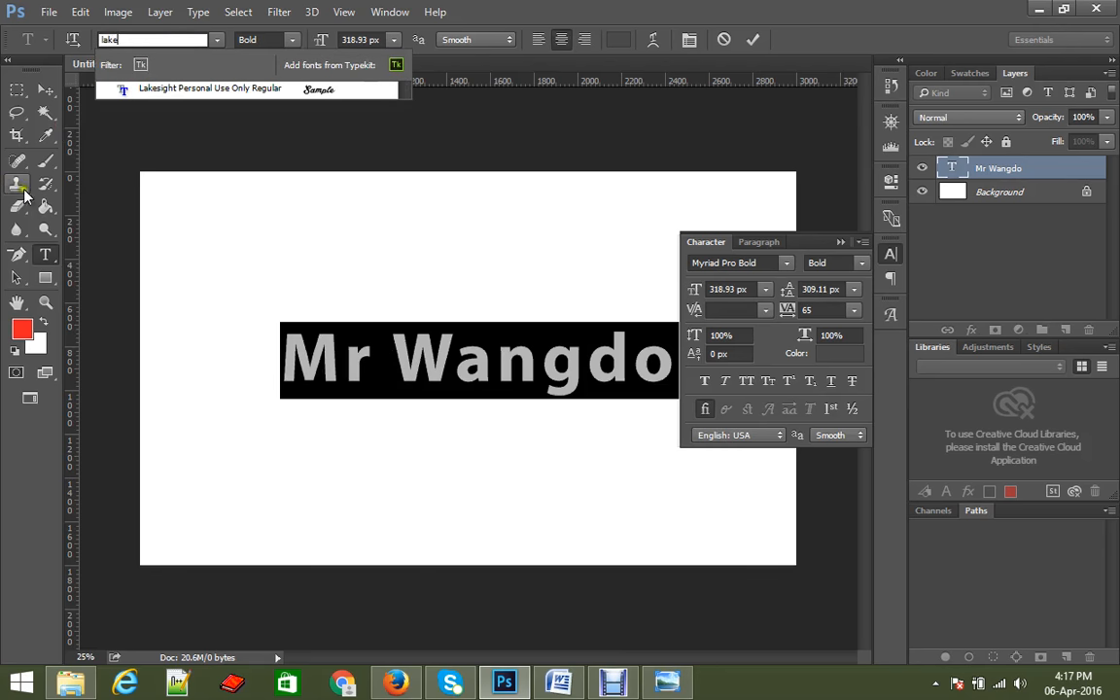
left_click(175, 89)
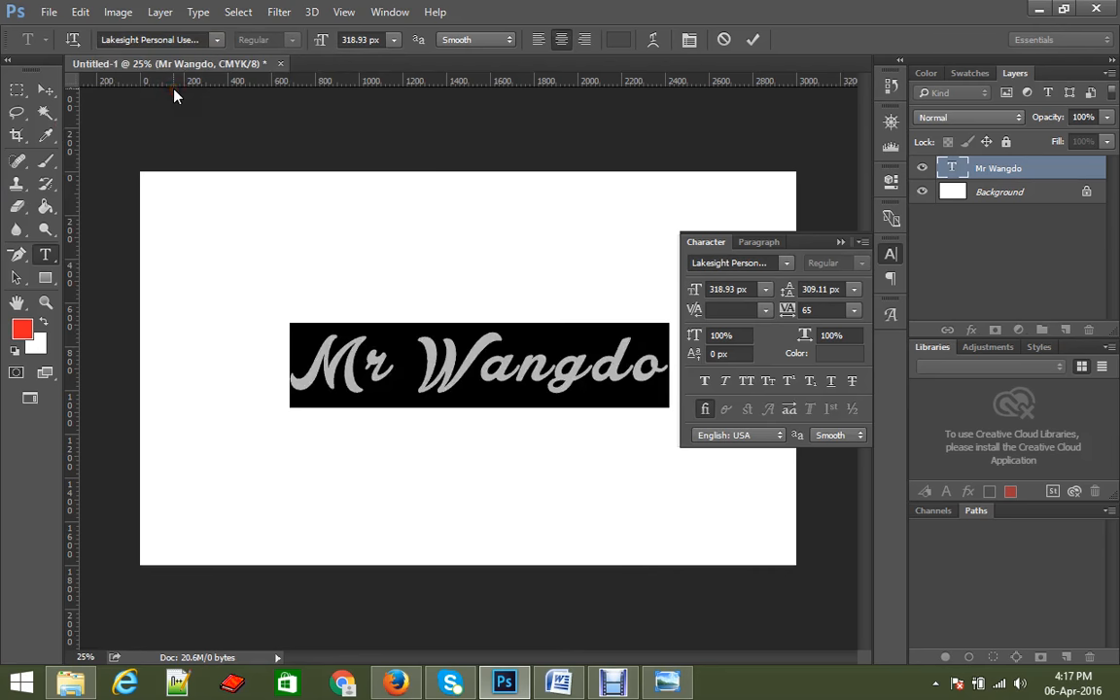
left_click_drag(506, 451, 488, 435)
left_click(45, 89)
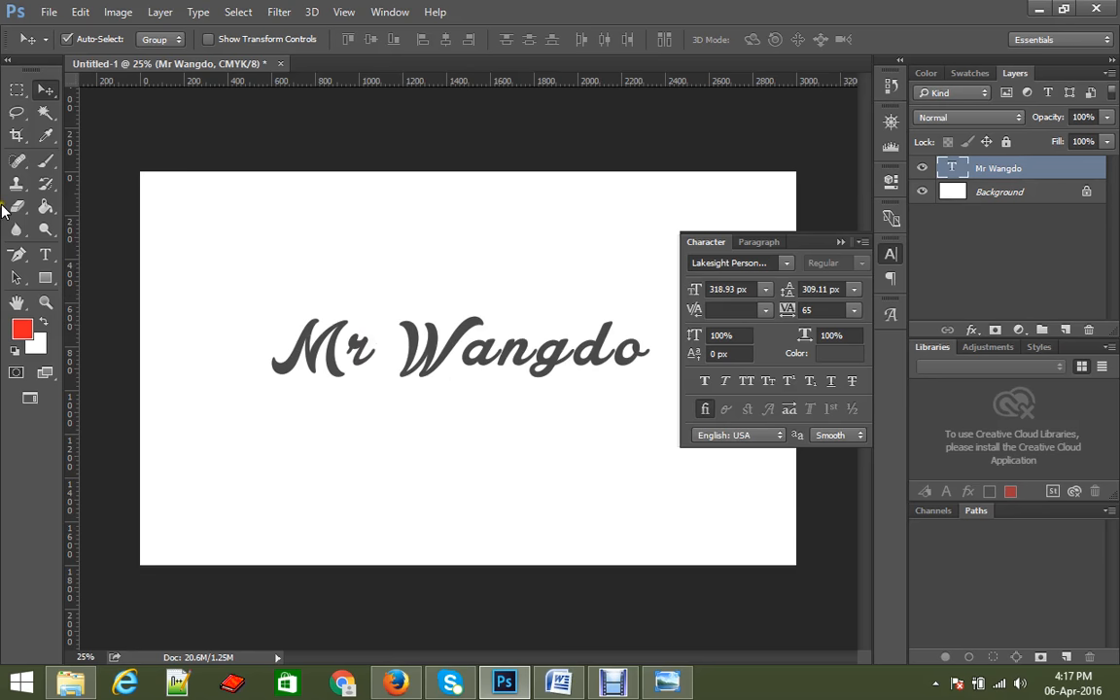
Close the character settings, switch the Pen tool from Path to Shape mode and open its fill color choices.
left_click(17, 255)
left_click(87, 253)
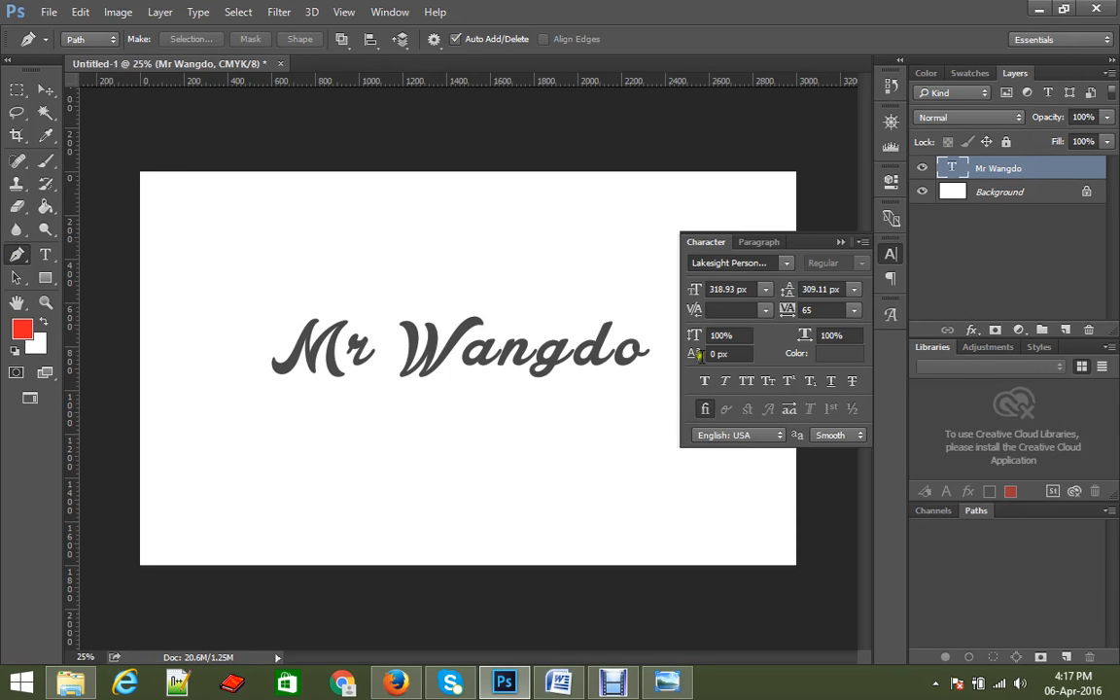
left_click(844, 243)
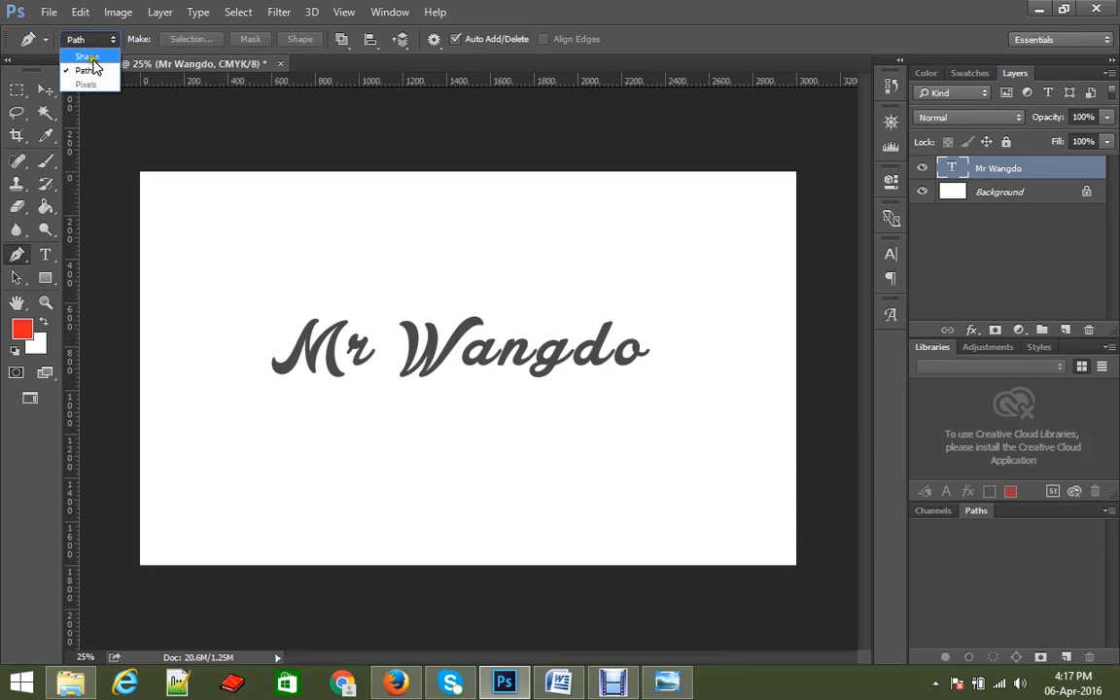
left_click(87, 57)
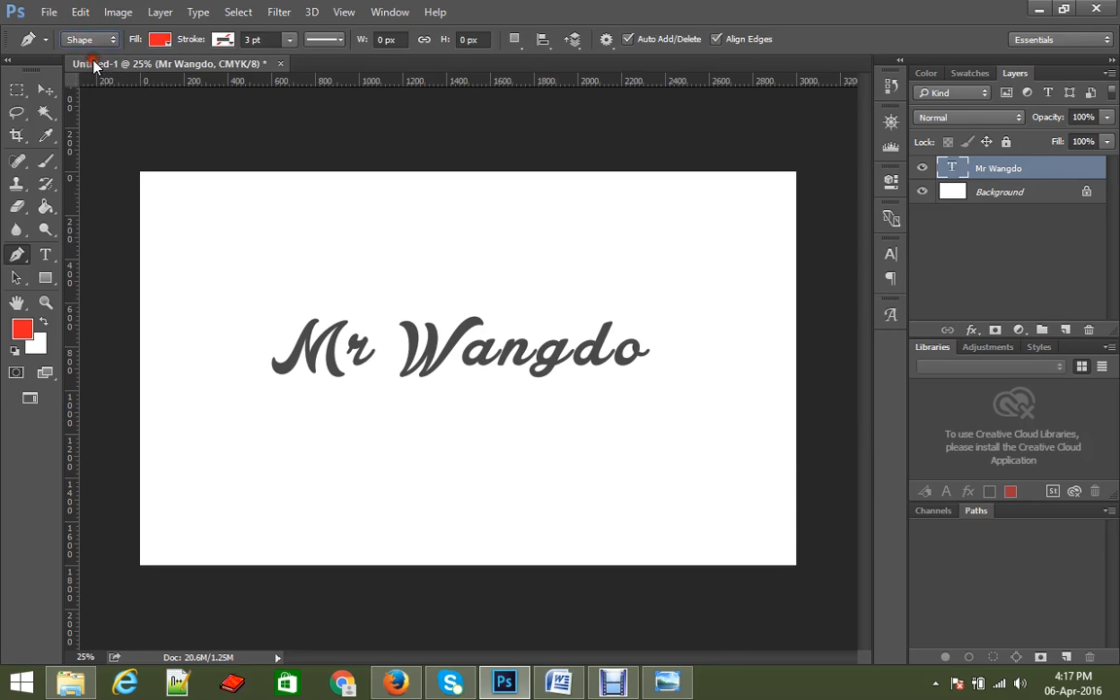
left_click(160, 40)
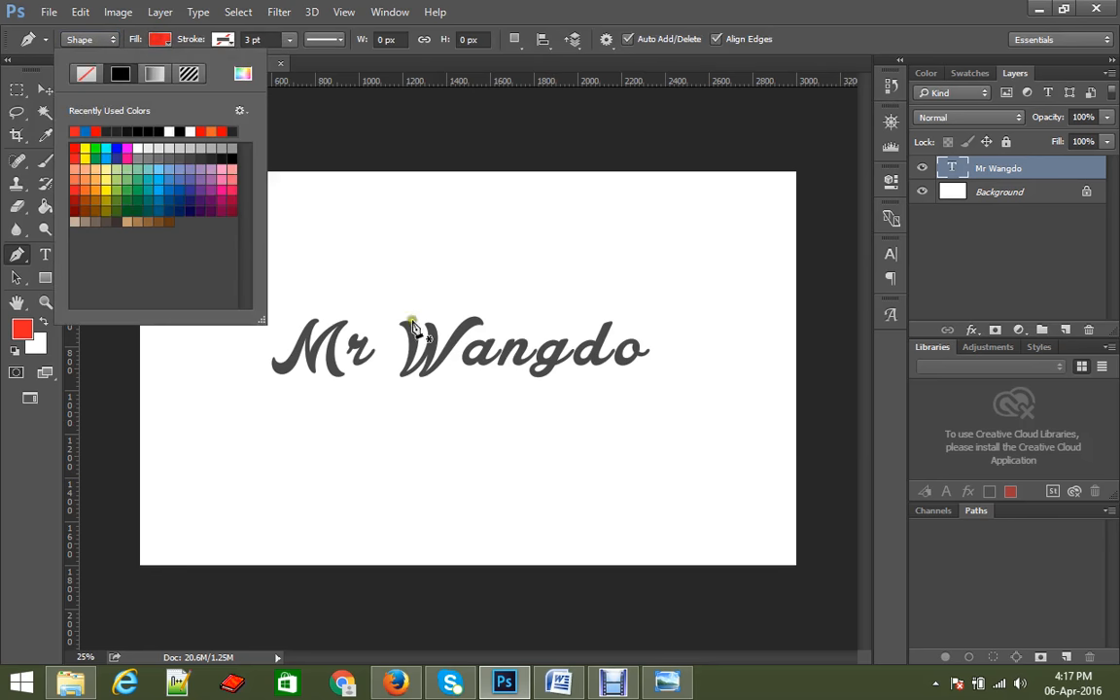
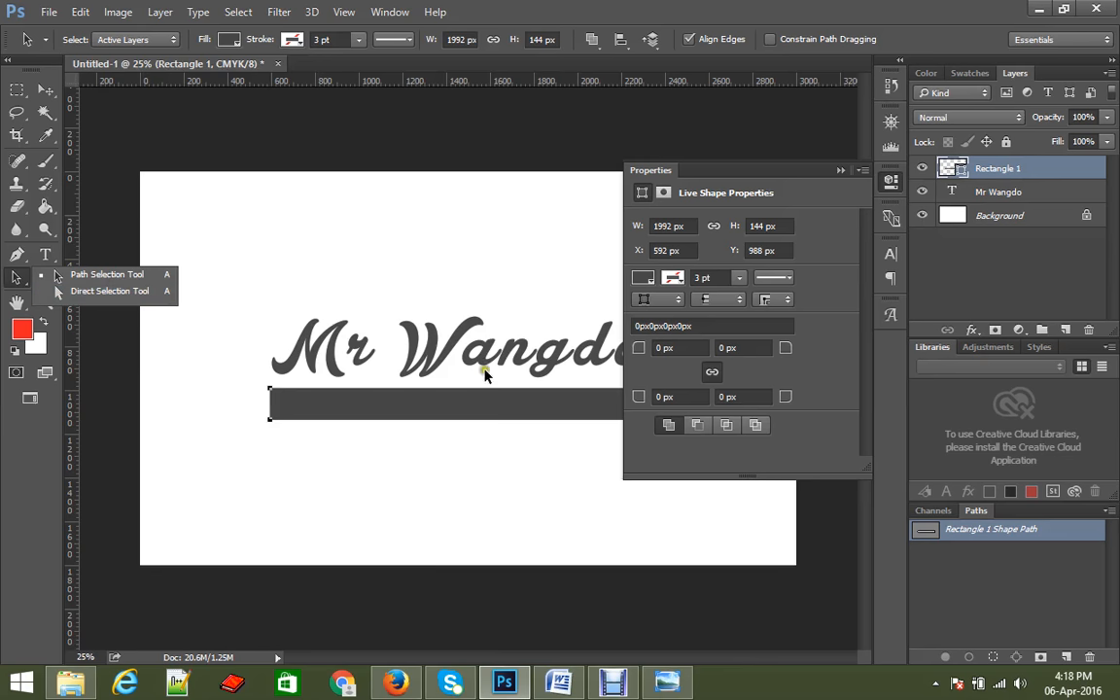
Unlink the corner radii of the rectangle below the name and round its top-left and bottom-right corners to 102 px.
left_click(712, 373)
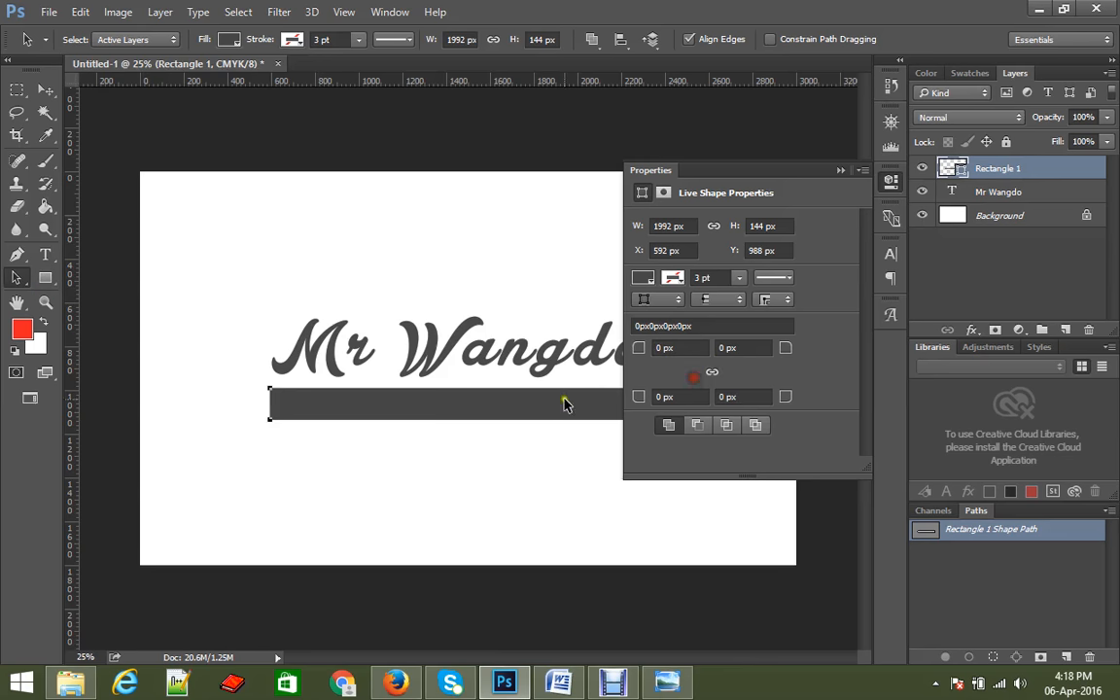
left_click_drag(641, 352, 739, 371)
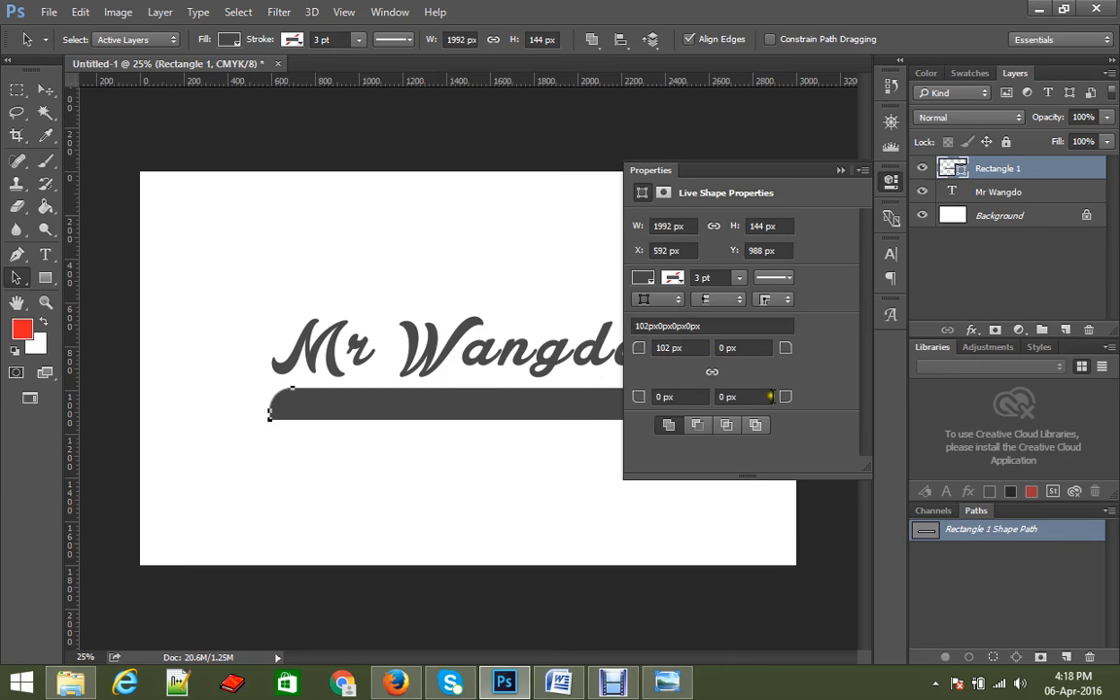
left_click(783, 403)
left_click(783, 398)
left_click(775, 403)
left_click(727, 398)
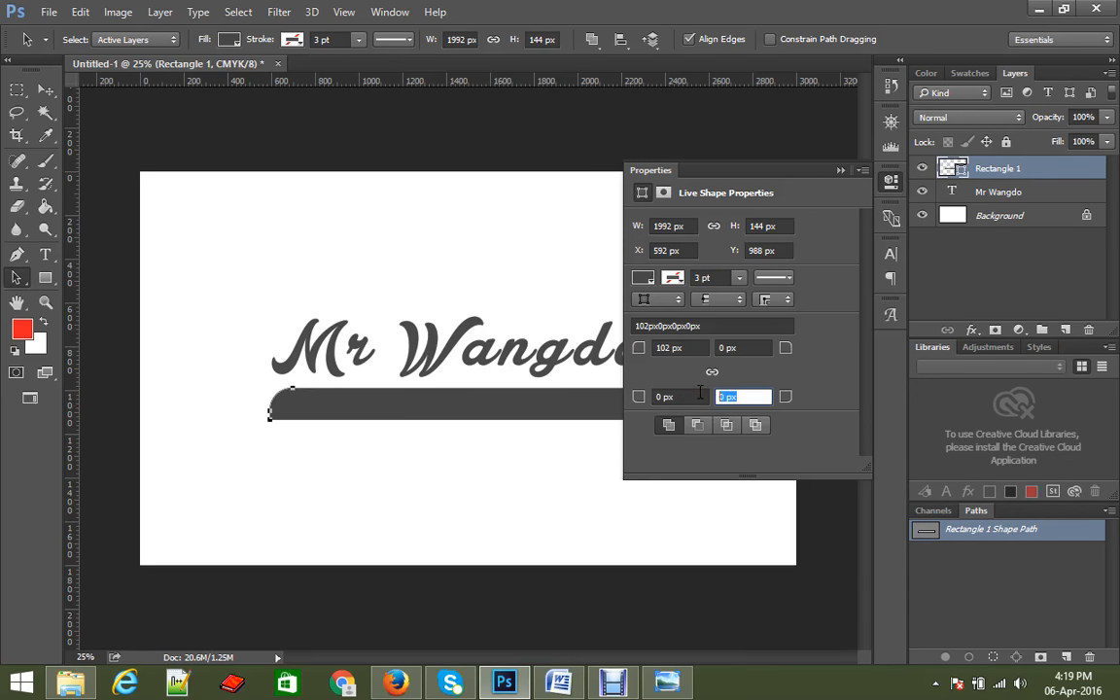
type("102")
key("Return")
left_click(842, 172)
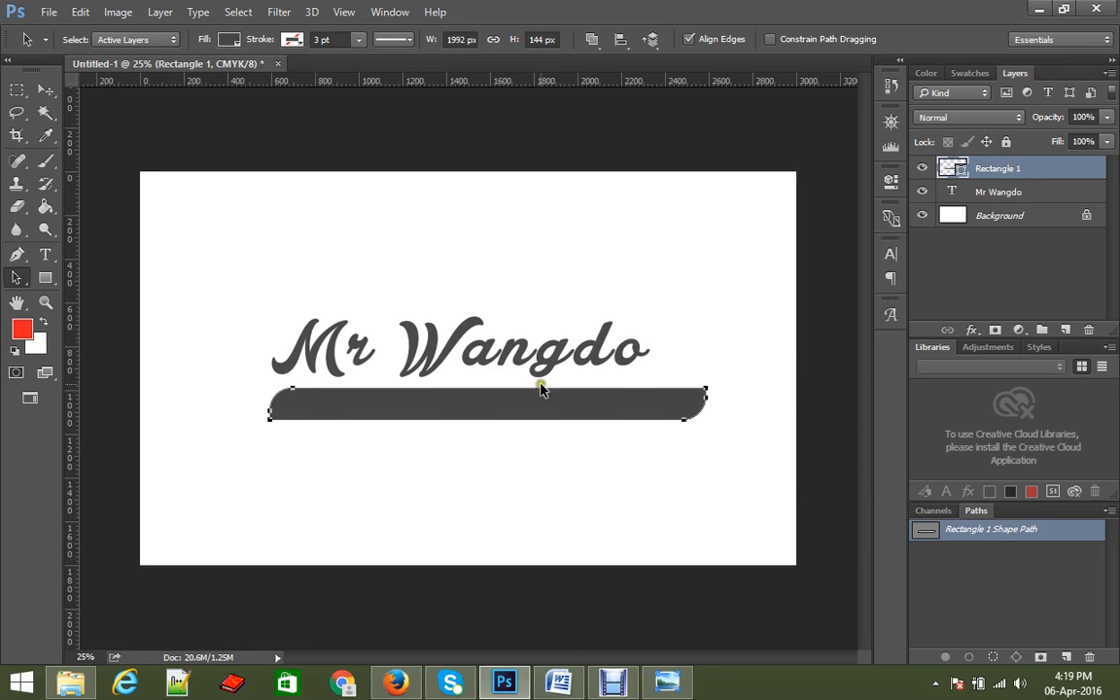
Move the bar's upper-right corner points 60 px right and 88 px up with Direct Selection, converting the live shape to a regular path.
left_click(16, 278)
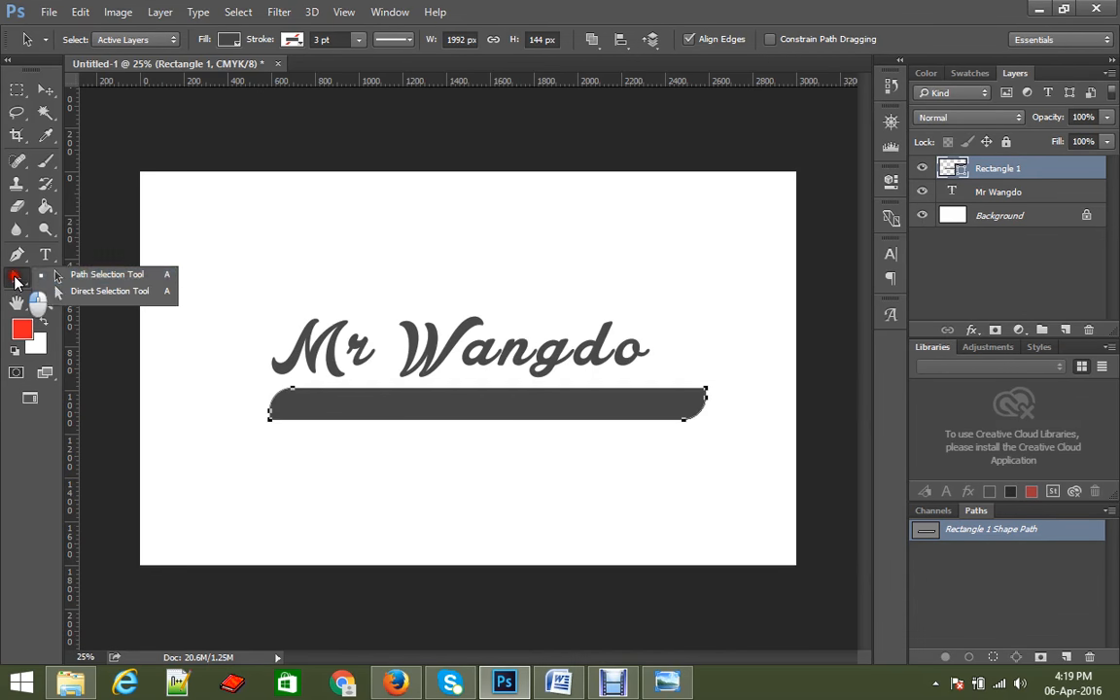
left_click(105, 294)
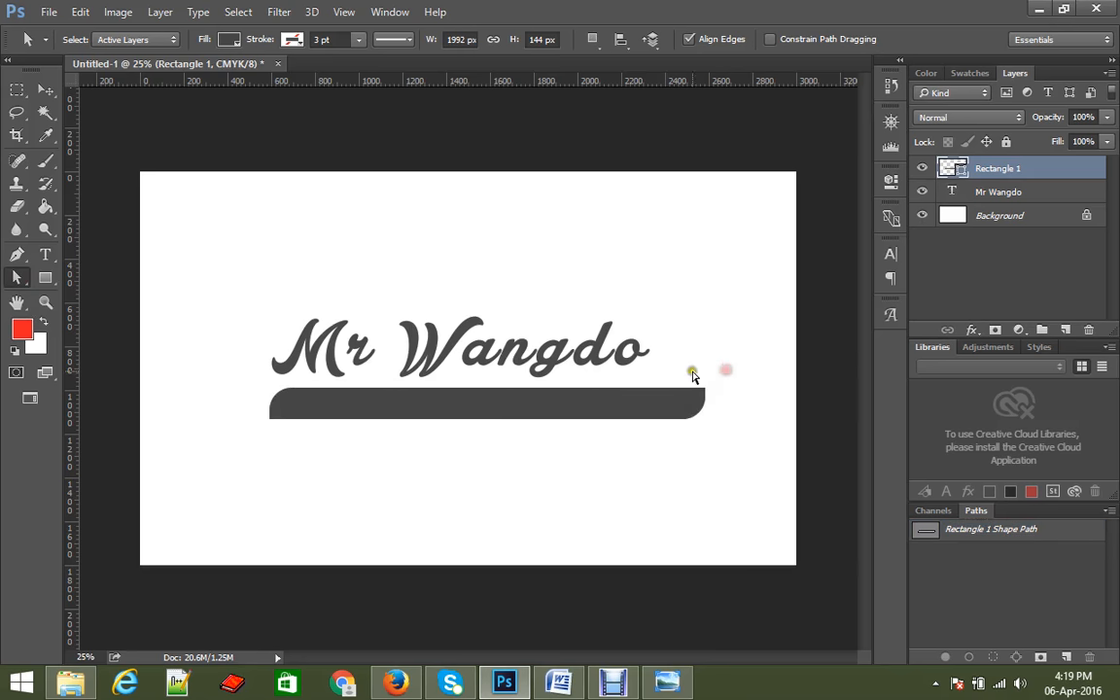
left_click_drag(696, 355, 718, 370)
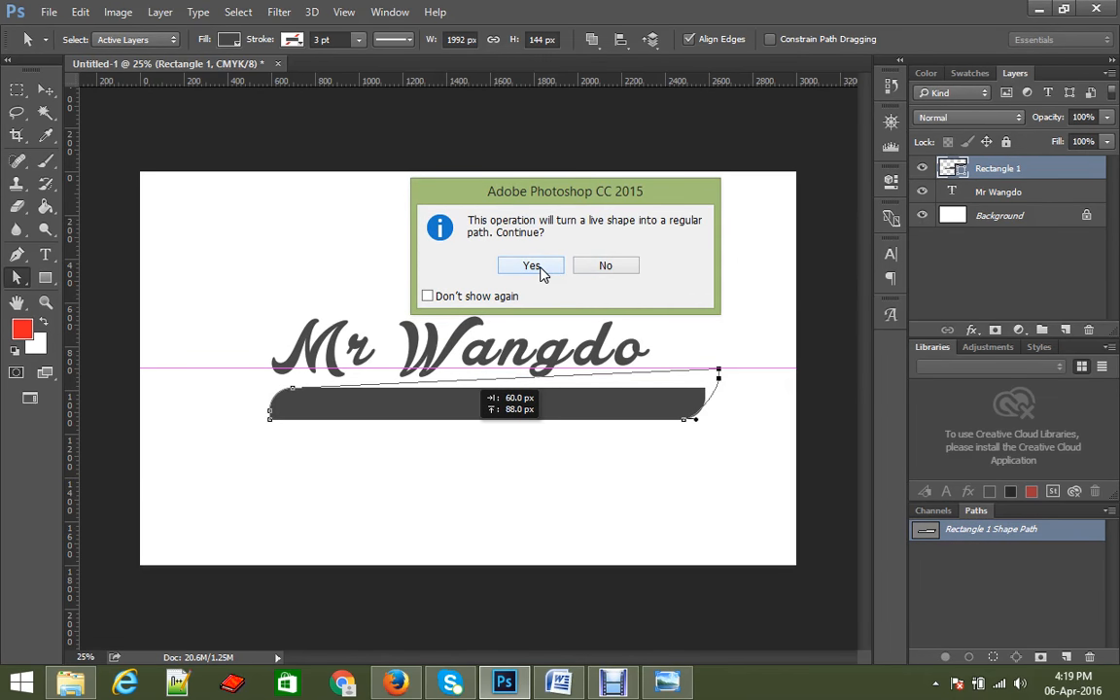
left_click(534, 267)
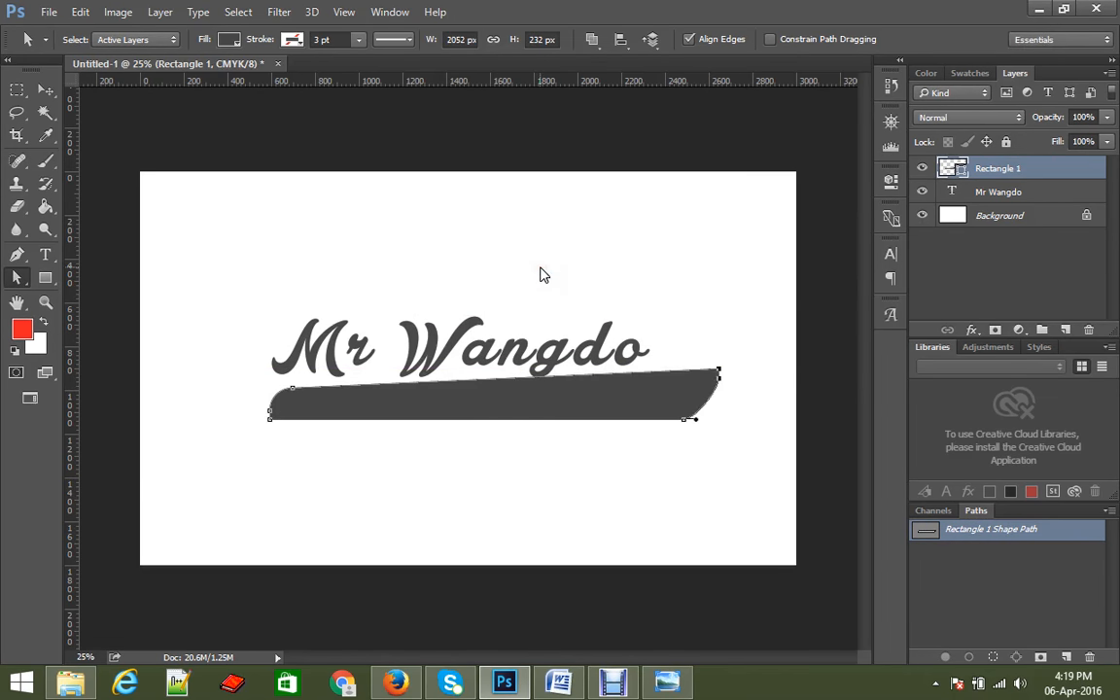
left_click(467, 393)
left_click(514, 399)
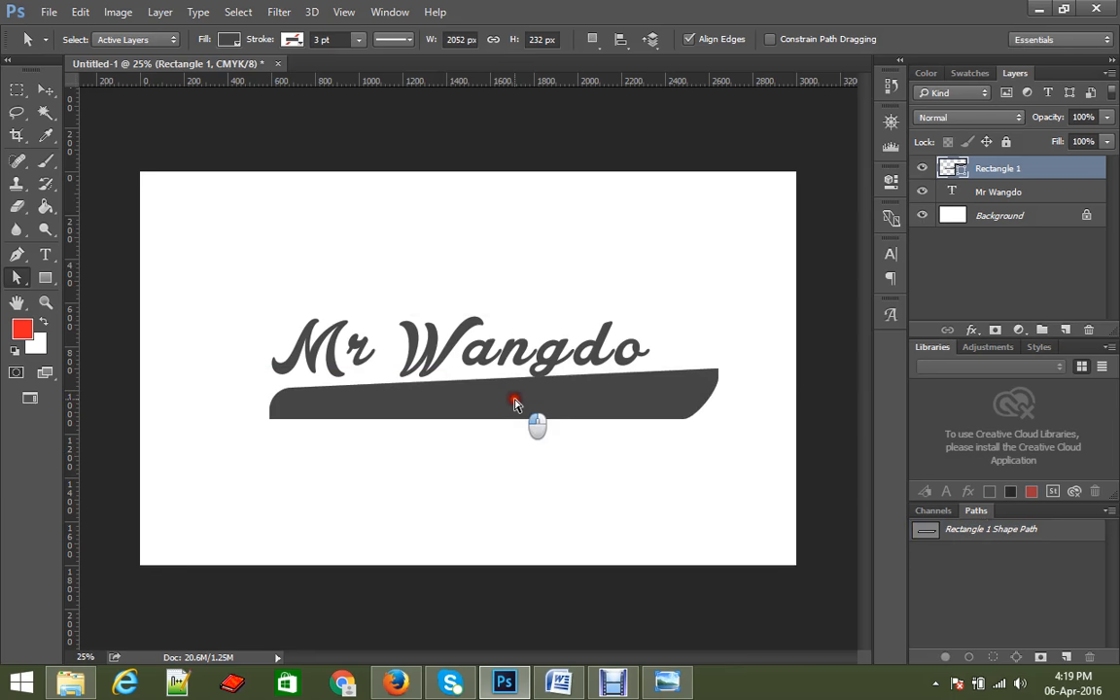
Lower the bar's top edge with Direct Selection so the bar is about 190 px high.
left_click(466, 384)
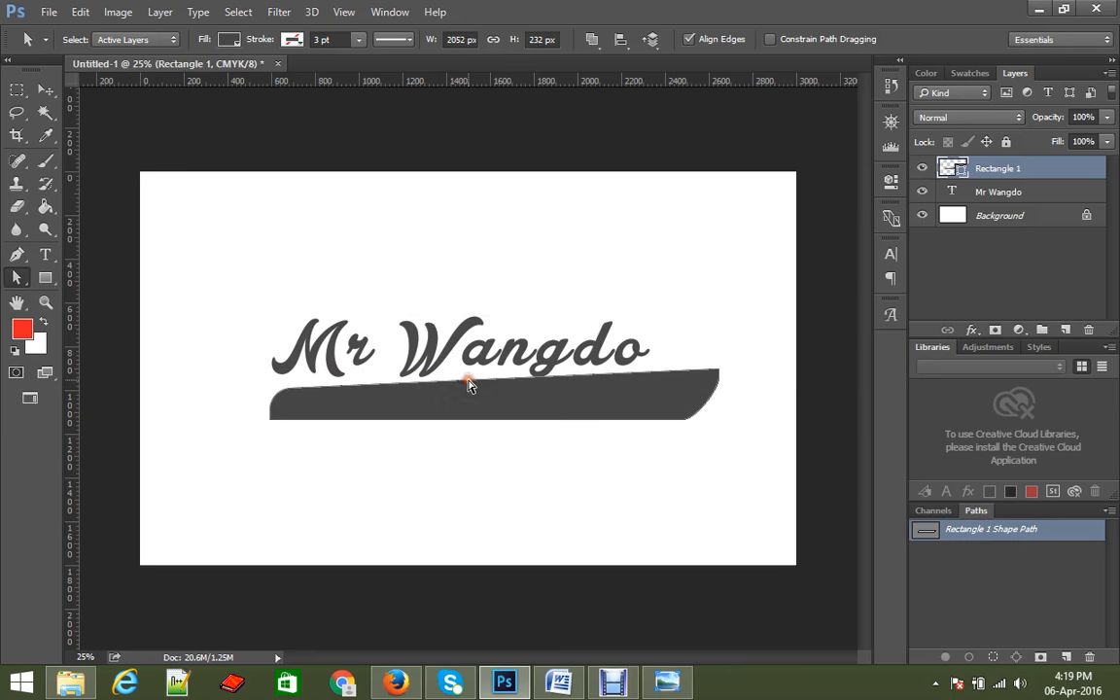
left_click(469, 393)
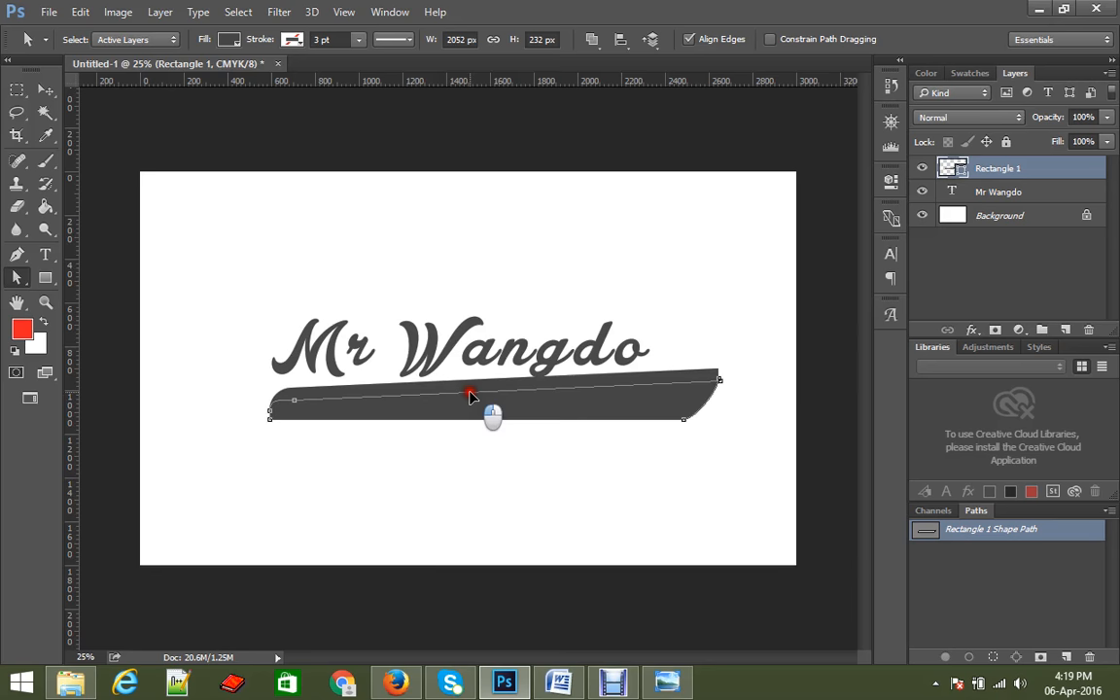
left_click(356, 456)
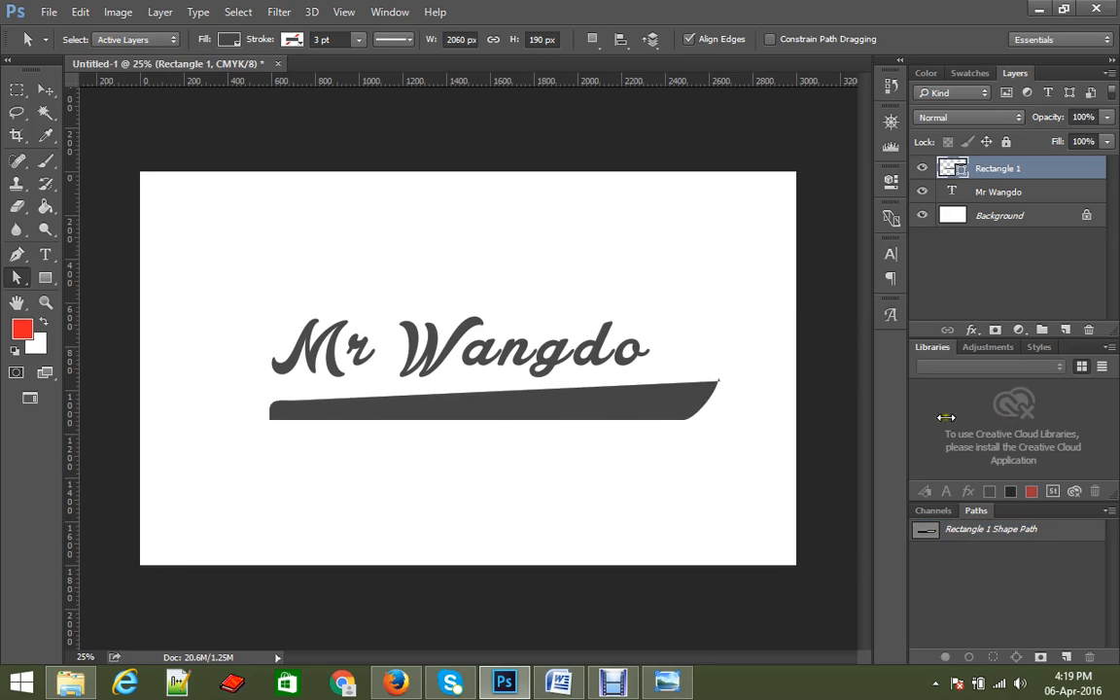
Add an anchor point near the middle of the bar's bottom edge.
left_click(595, 408)
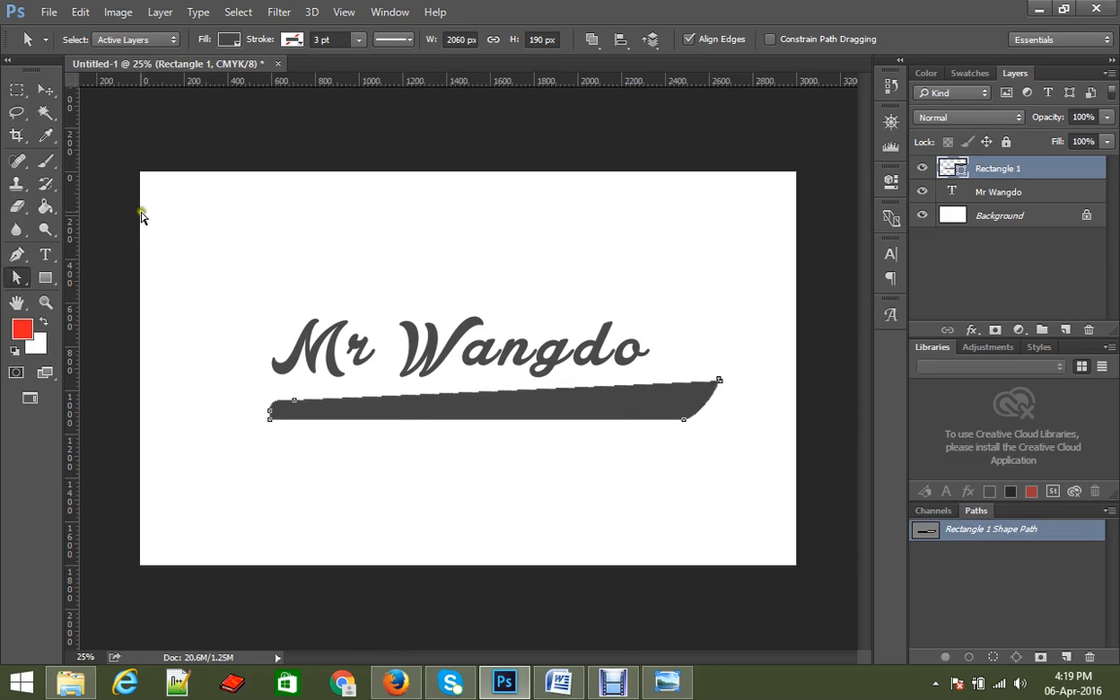
left_click(19, 256)
left_click(20, 259)
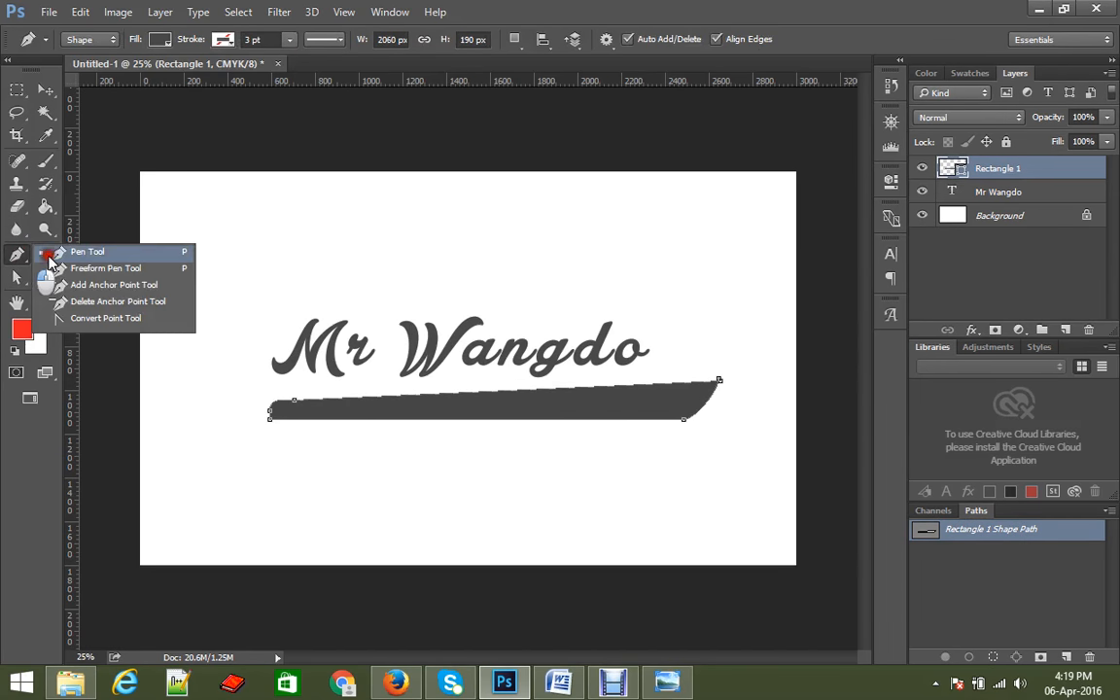
left_click(121, 288)
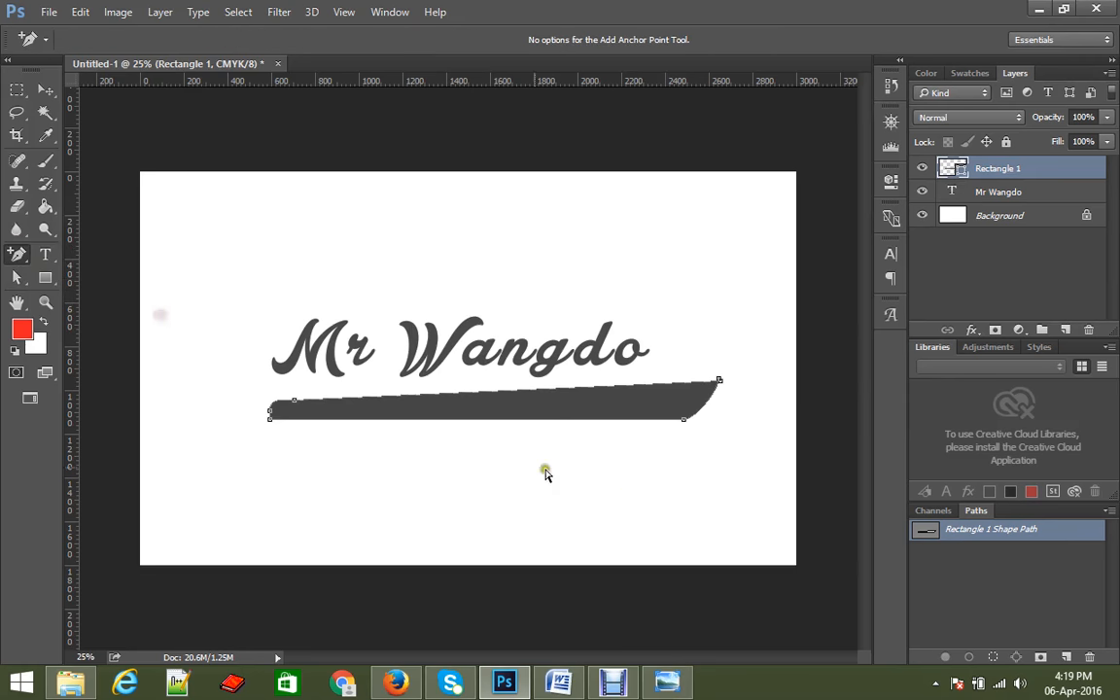
left_click(466, 421)
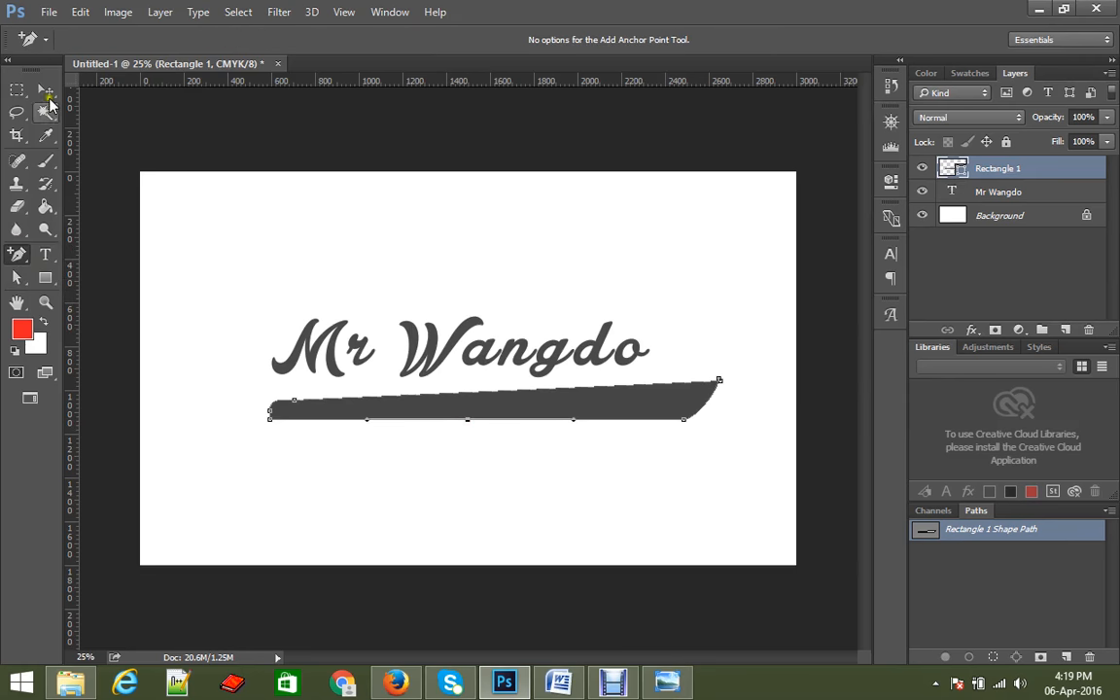
Arch the bar's lower edge by raising its new middle point and lowering its bottom-left corner point, making the bar about 234 px high.
left_click(46, 88)
left_click(17, 277)
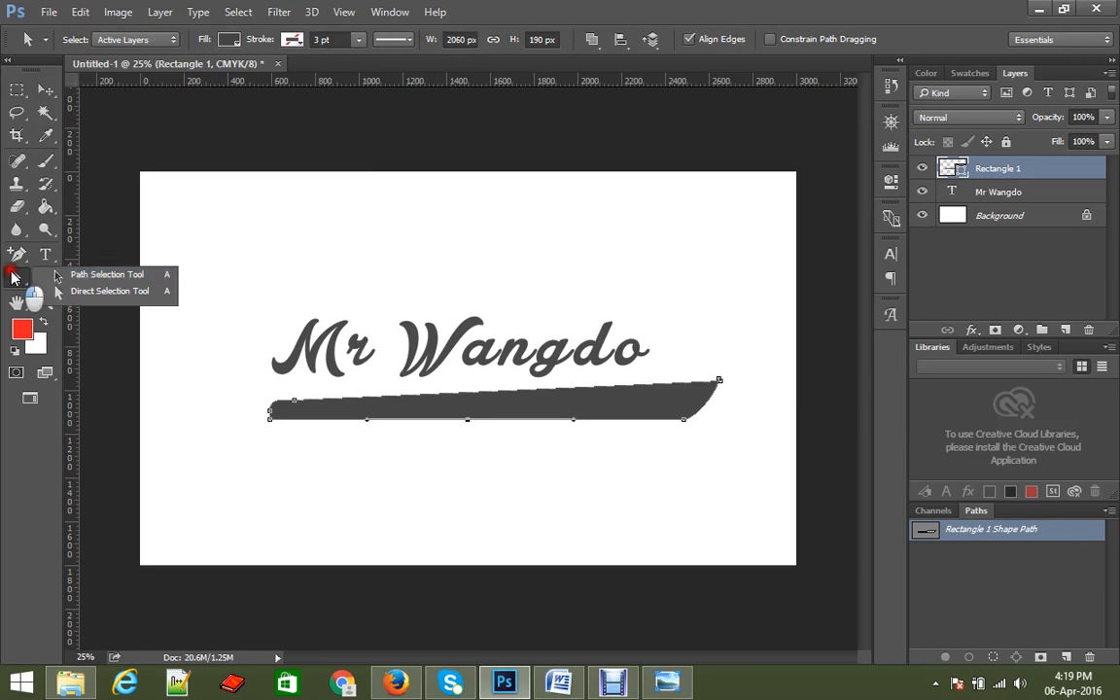
left_click(105, 292)
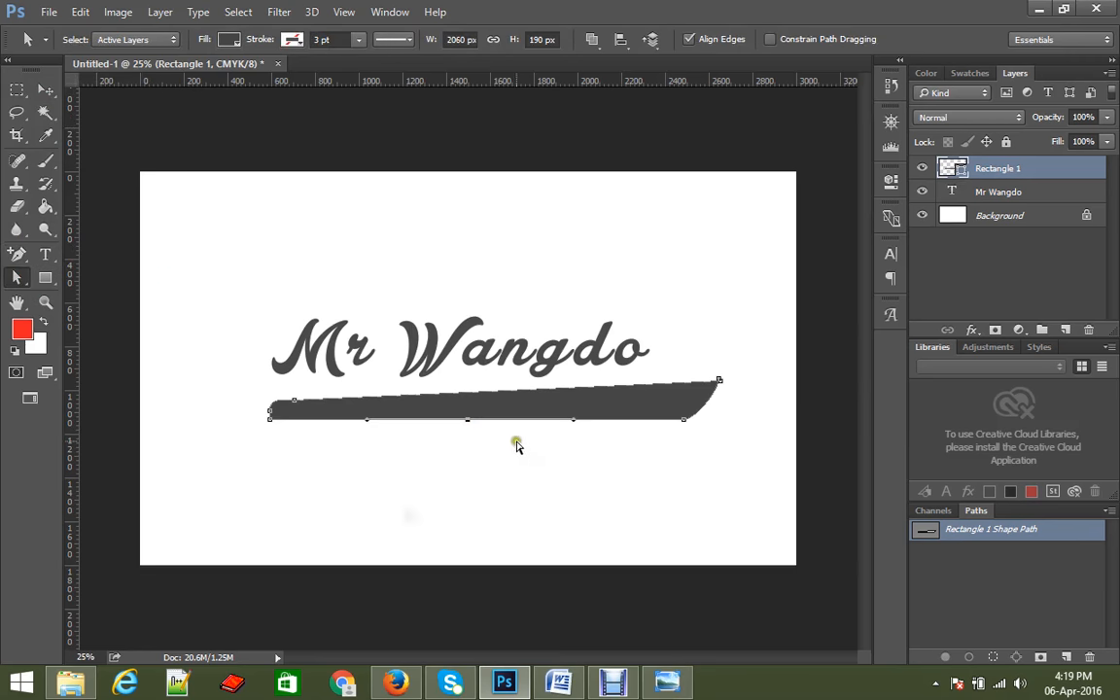
mouse_move(465, 419)
left_mouse_down()
mouse_move(468, 450)
mouse_move(464, 415)
left_mouse_up()
mouse_move(270, 429)
left_mouse_down()
mouse_move(262, 420)
mouse_move(269, 432)
left_mouse_up()
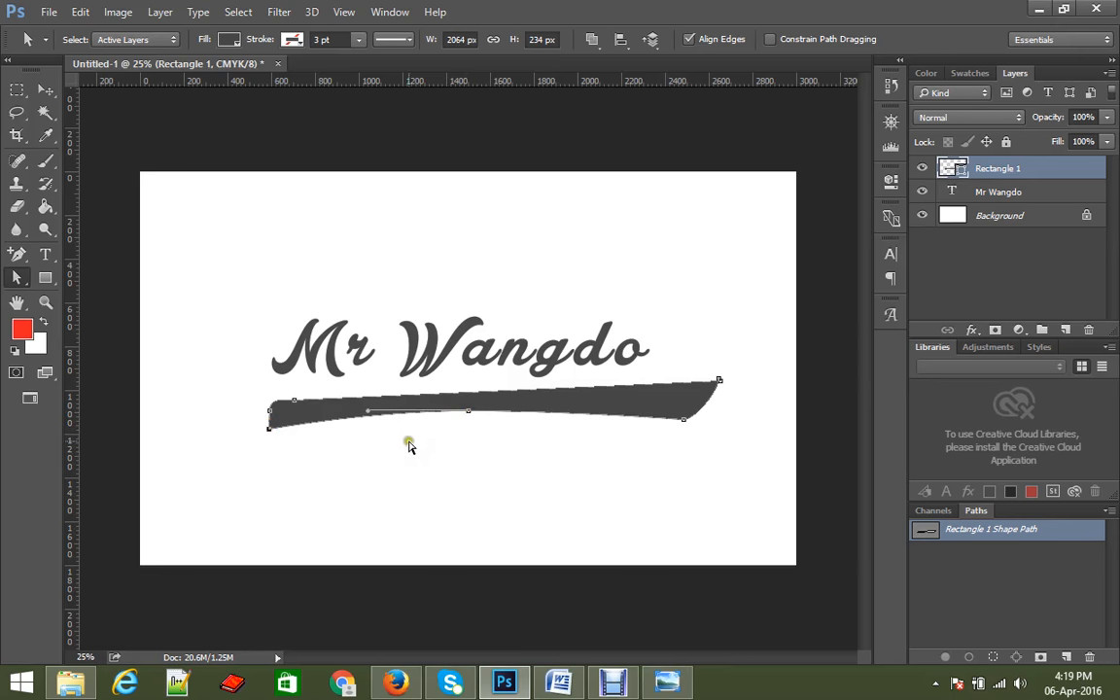
left_click_drag(367, 410, 356, 414)
left_click(458, 294)
left_click(469, 320)
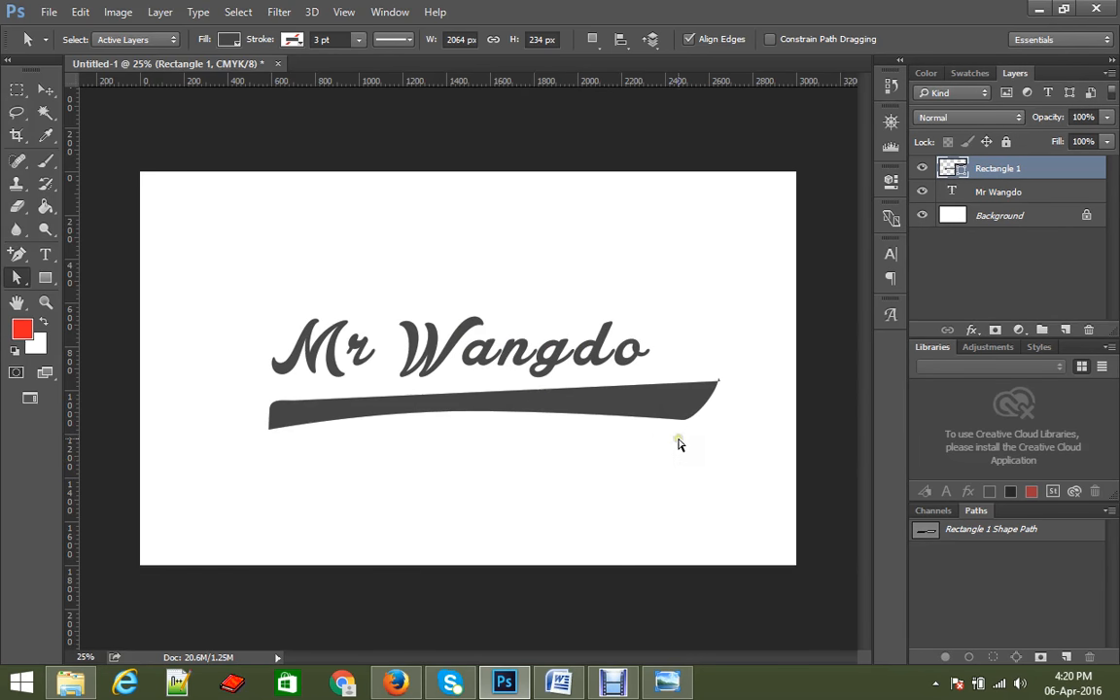
Pull the bar's bottom-left corner point further down so the bar is about 286 px high.
left_click_drag(685, 416, 685, 389)
left_click(267, 433)
left_click_drag(271, 432, 269, 439)
Try bending the bar's lower edge into an S-curve and shifting its bottom-right point outward, and undo these edits.
left_click_drag(370, 415, 362, 393)
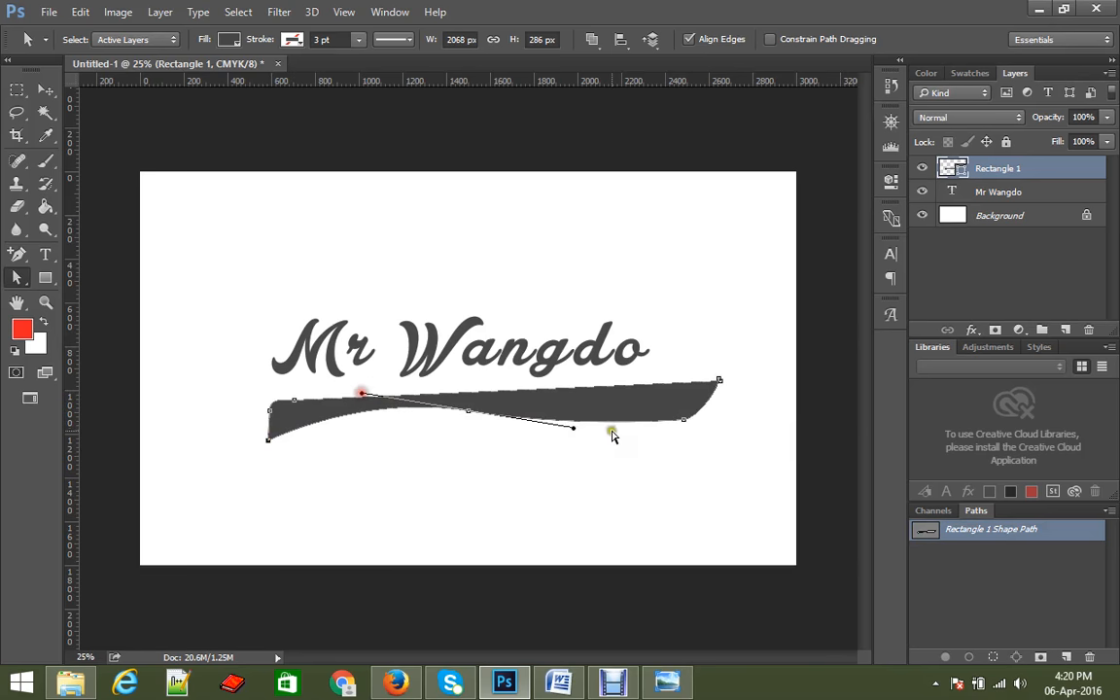
left_click_drag(574, 434, 569, 438)
left_click_drag(704, 440, 743, 417)
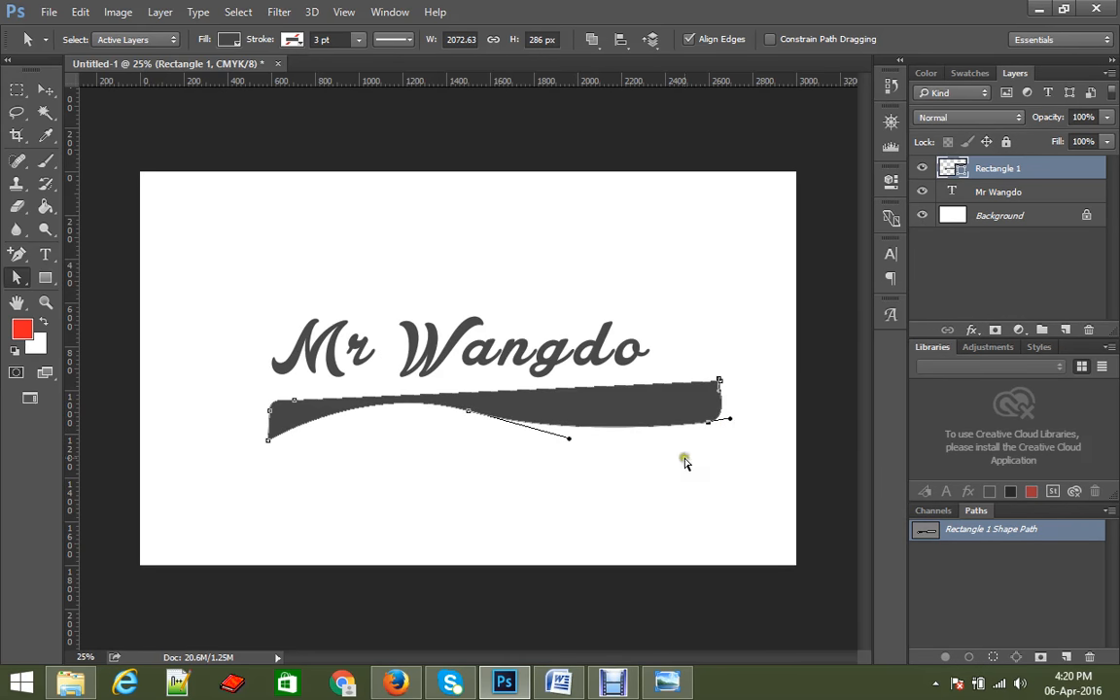
left_click(607, 469)
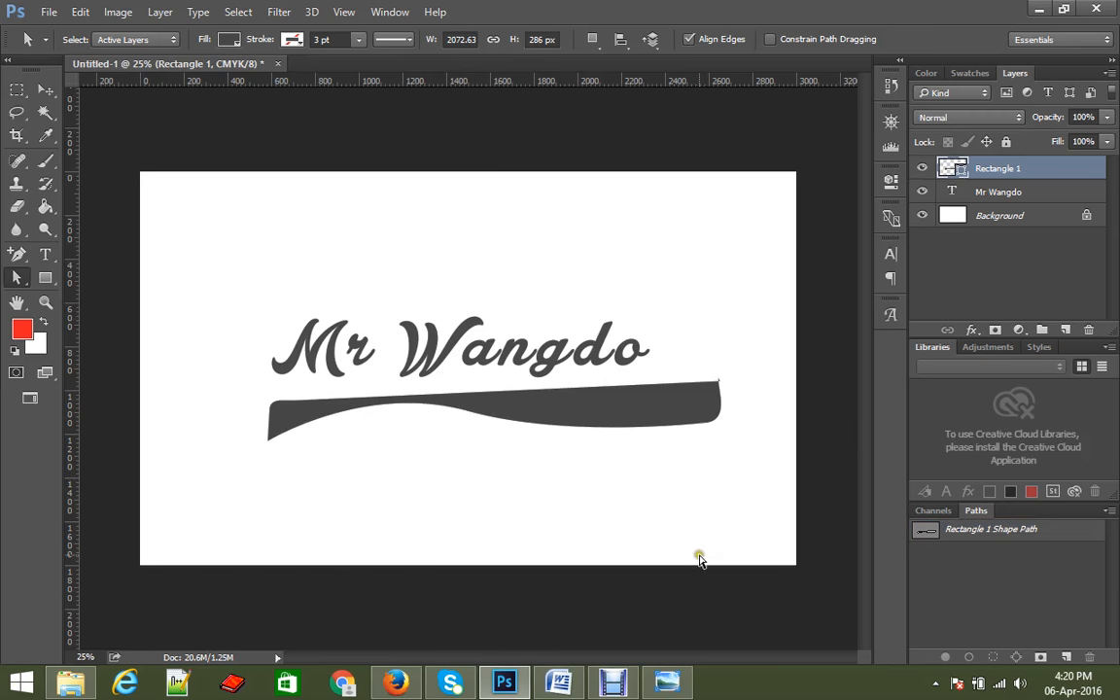
key("ctrl+z")
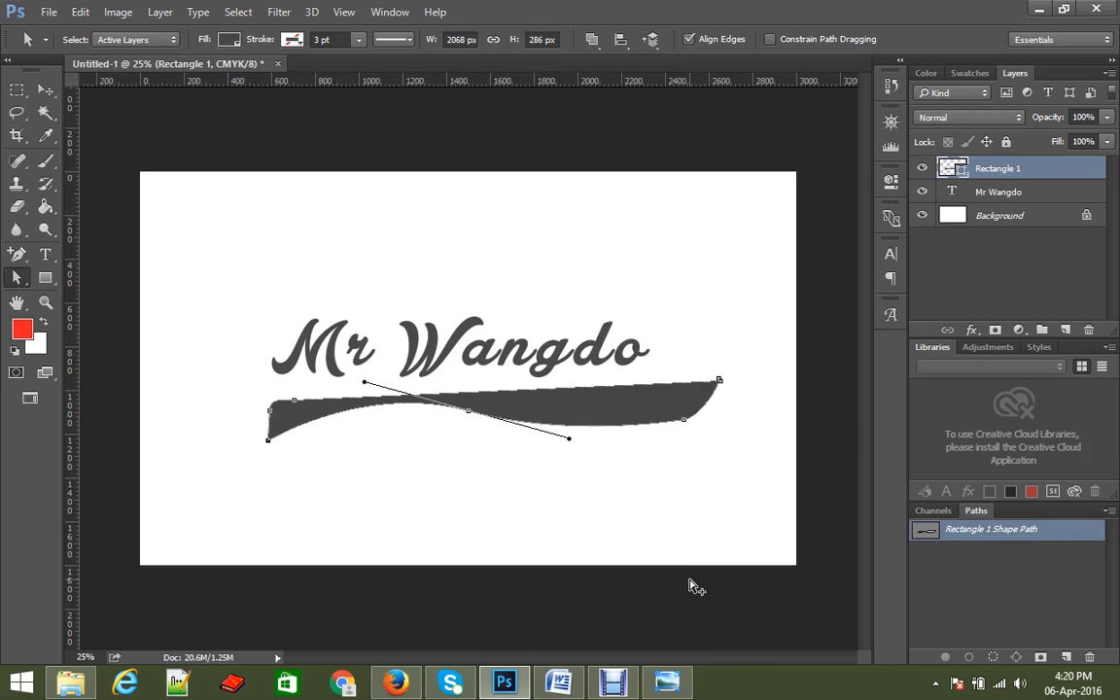
key("ctrl+alt+z")
key("ctrl+alt+z")
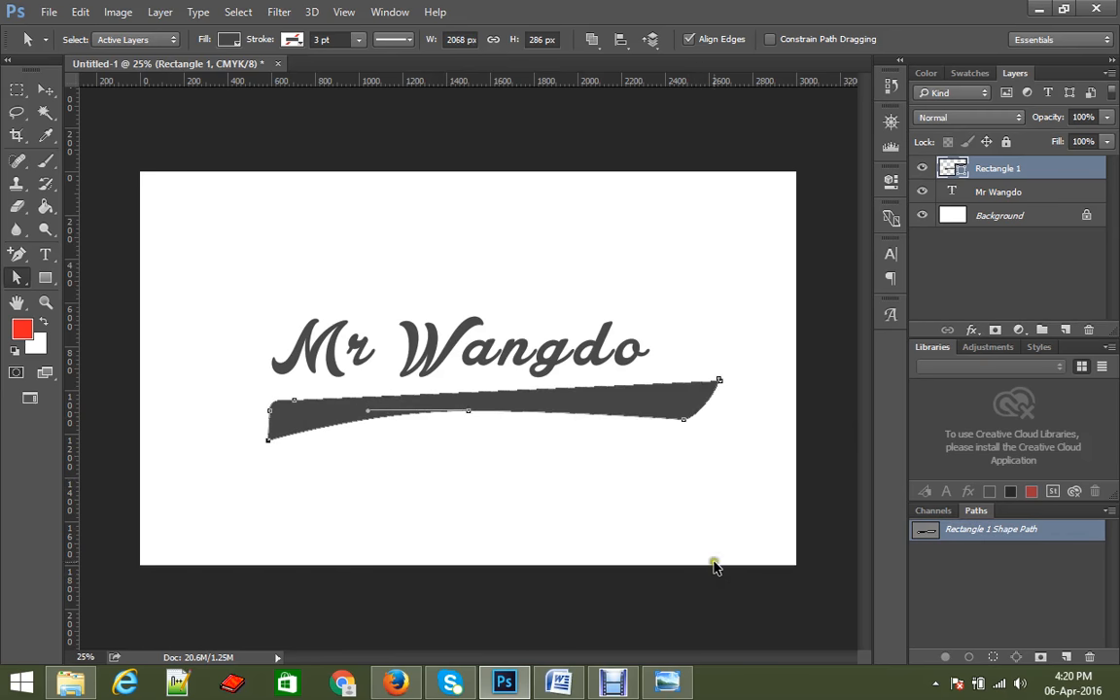
Group the name text layer and the bar's Rectangle 1 layer and rename the group logo.
left_click(46, 89)
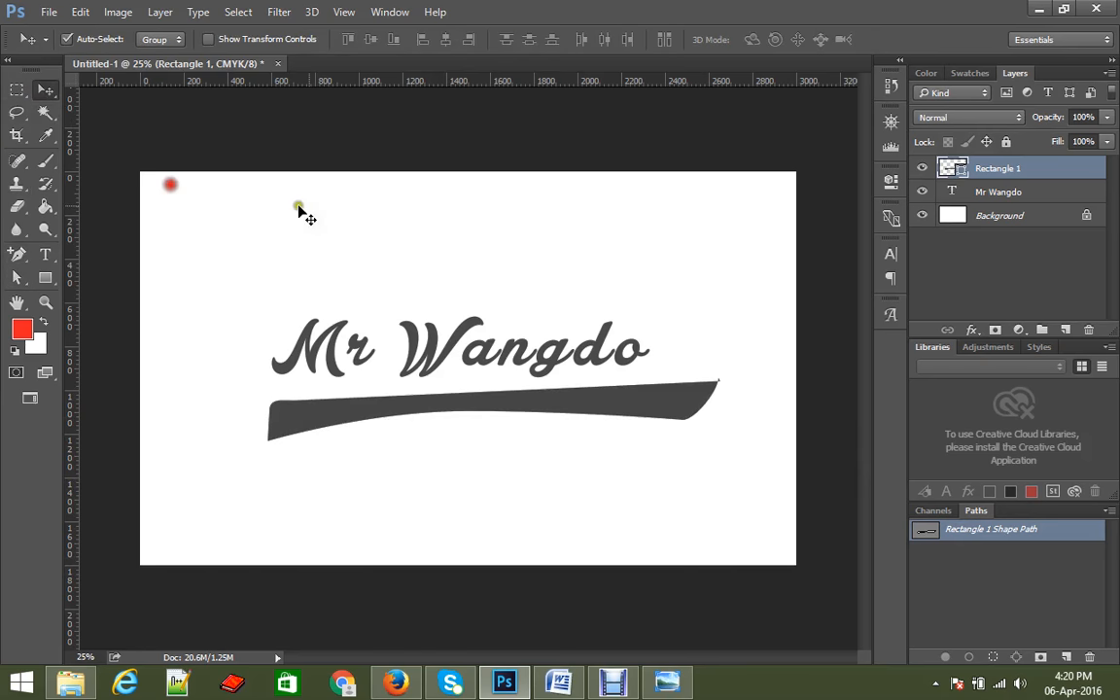
left_click(341, 205)
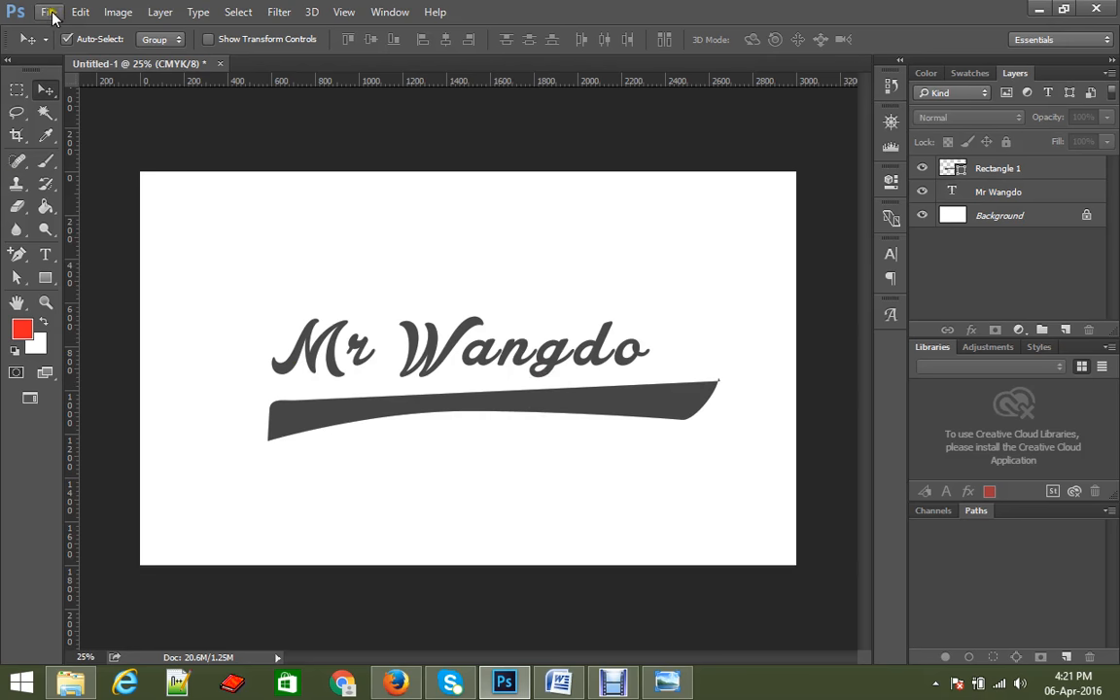
left_click(999, 191)
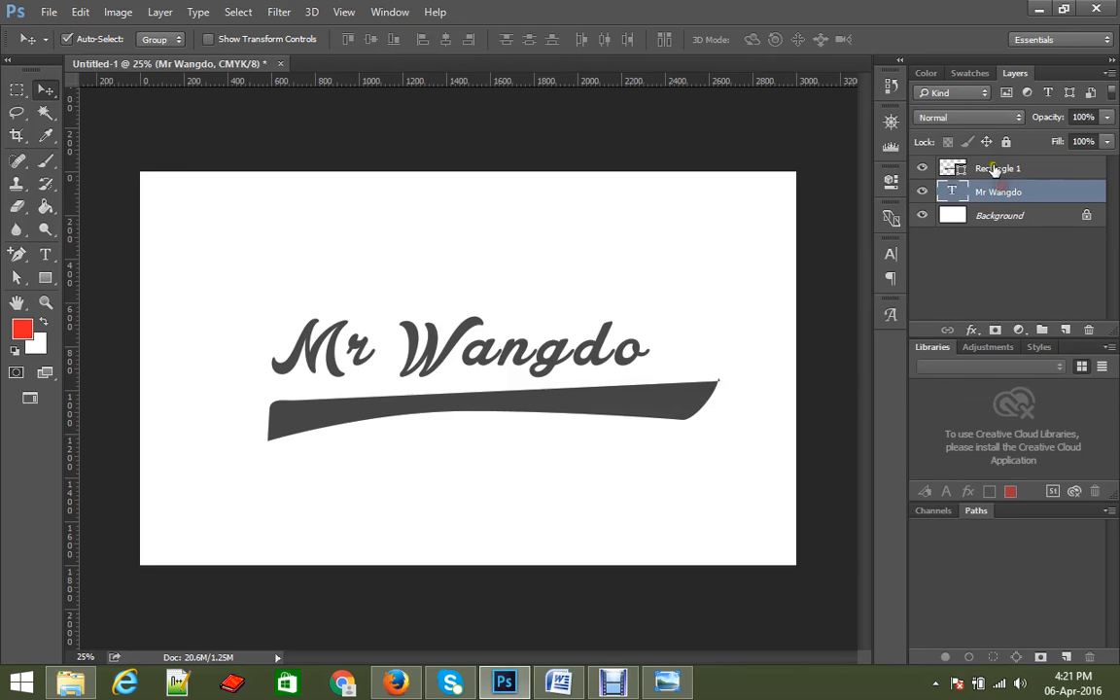
left_click(994, 169, "shift")
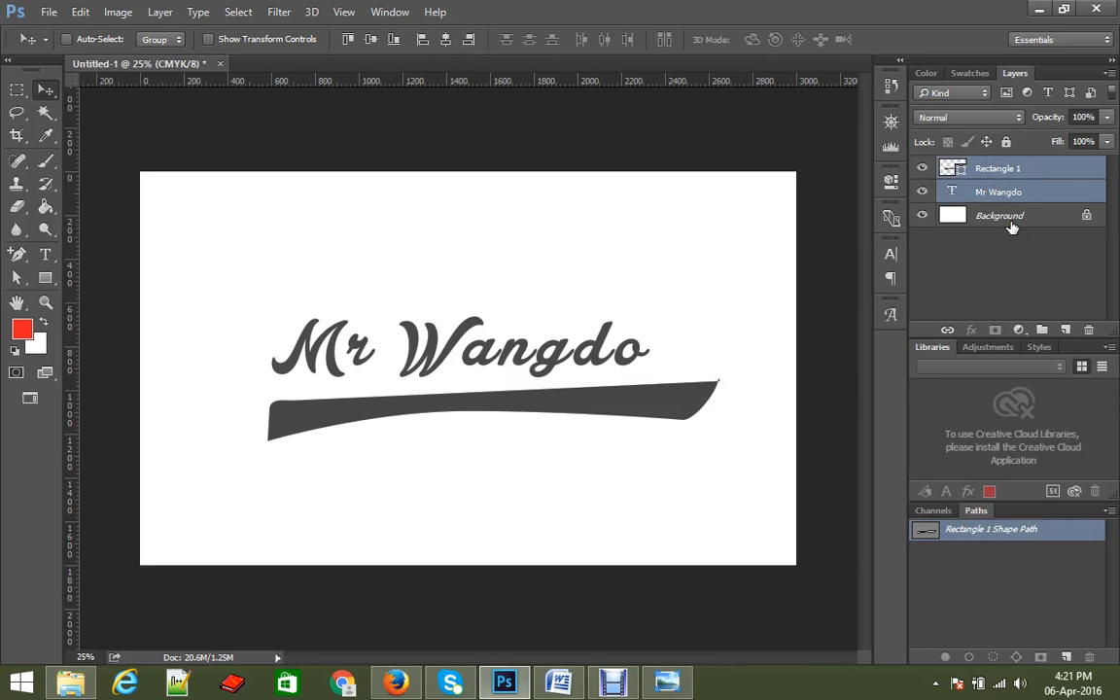
key("ctrl+g")
double_click(991, 166)
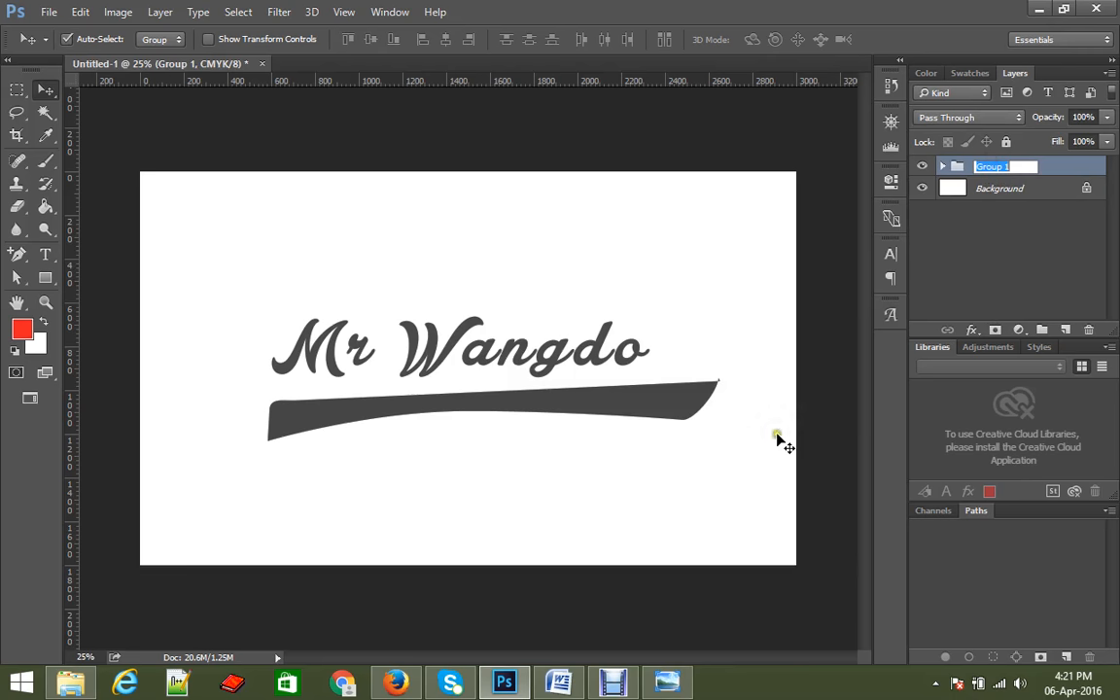
type("logo")
key("Return")
key("Delete")
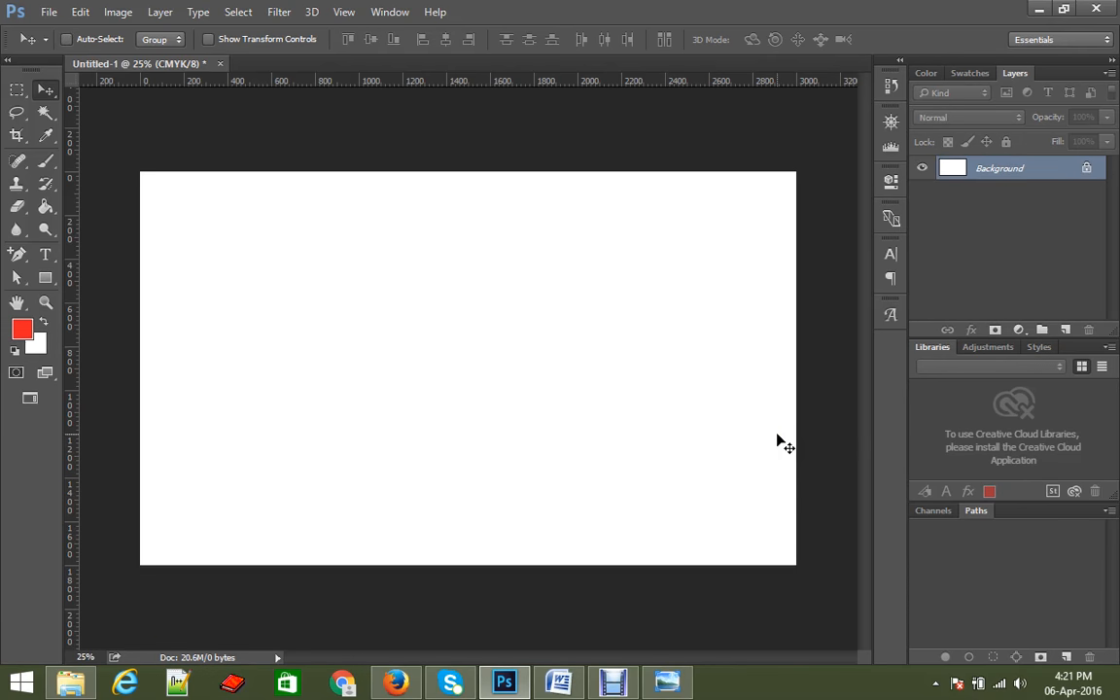
key("ctrl+z")
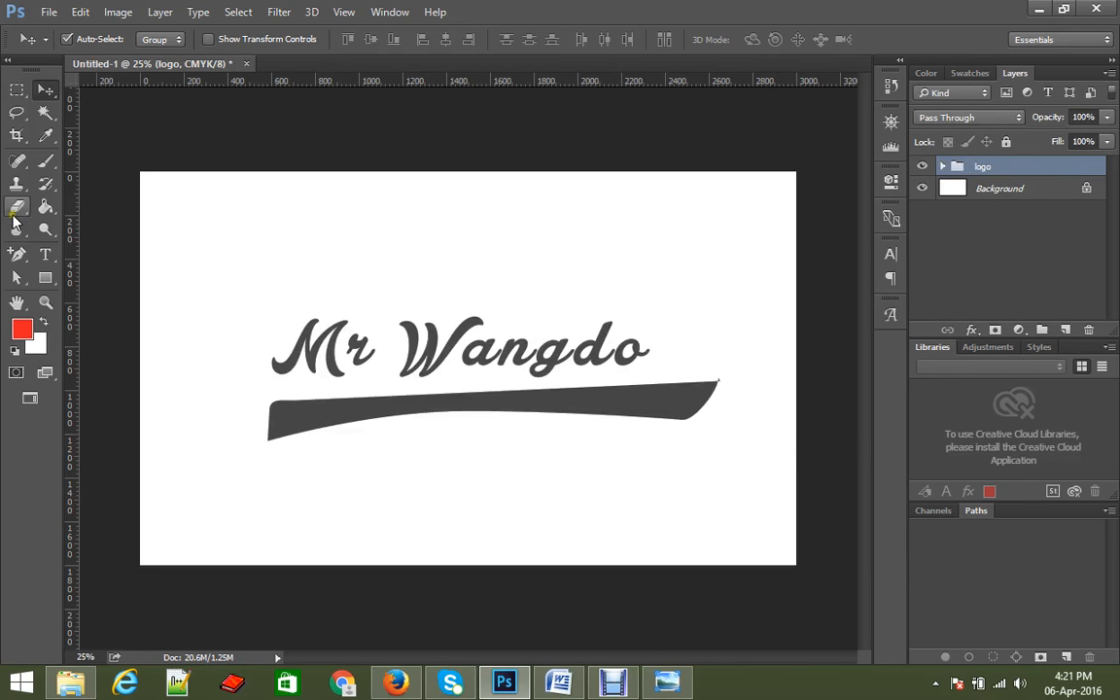
left_click(47, 12)
left_click(59, 51)
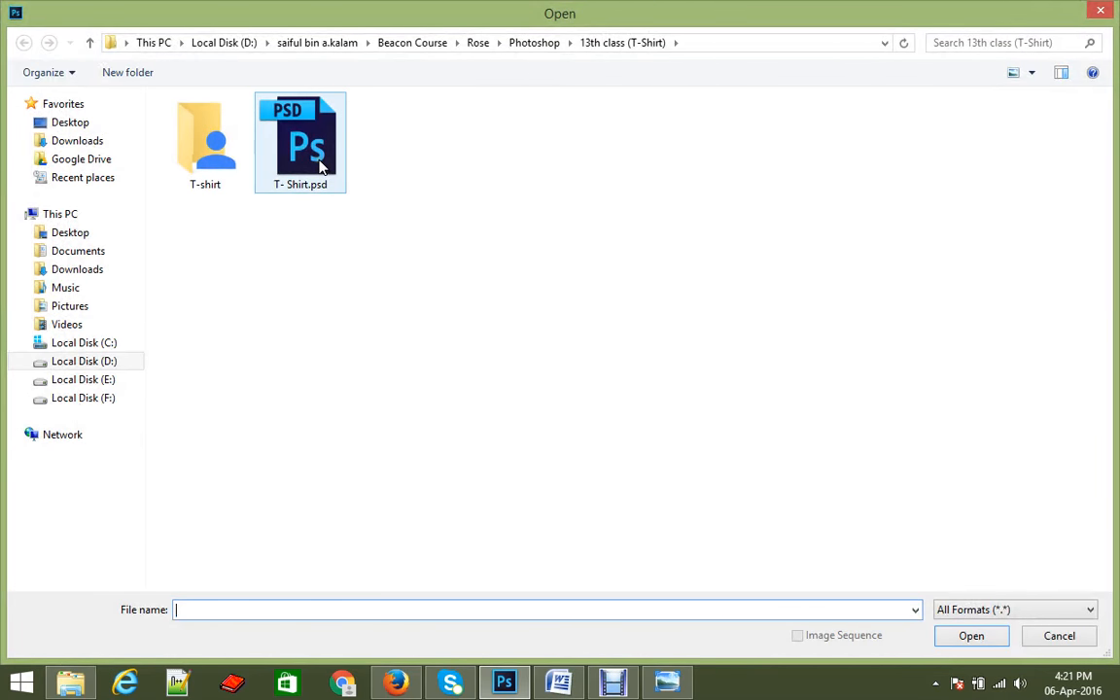
left_click(321, 168)
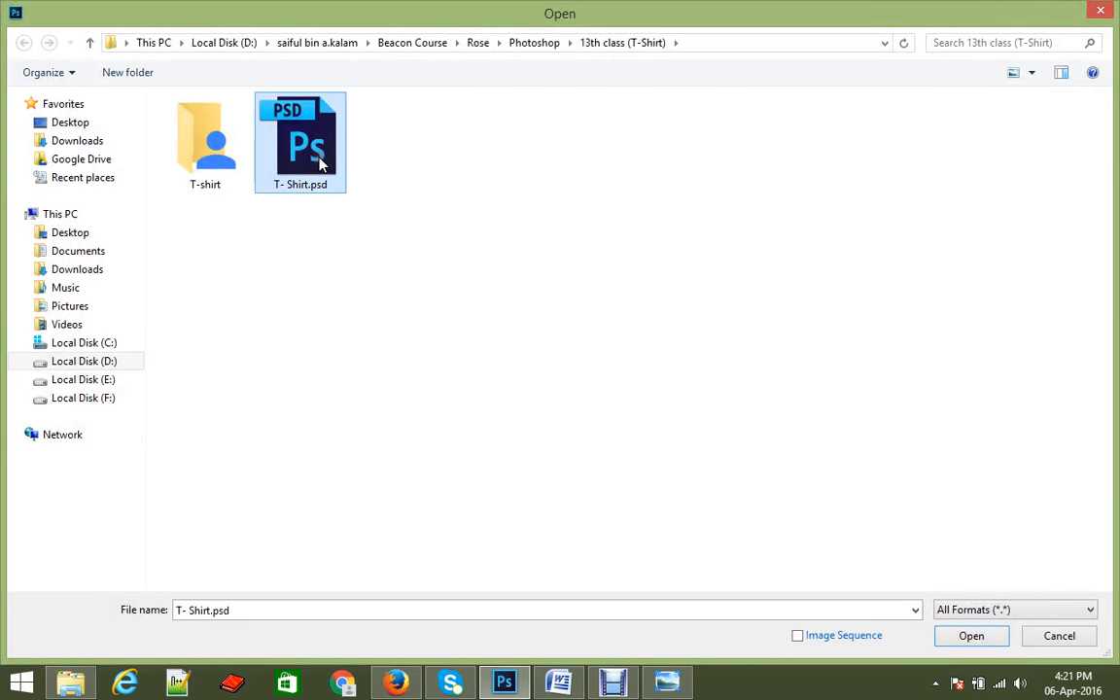
left_click(612, 47)
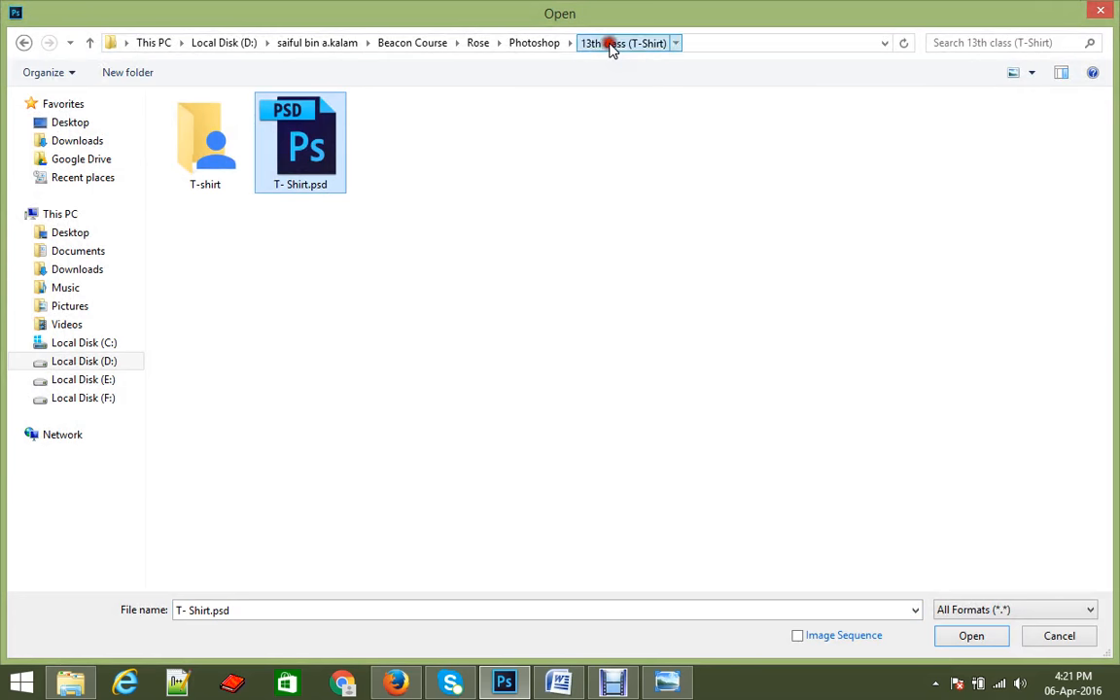
left_click(533, 43)
double_click(238, 342)
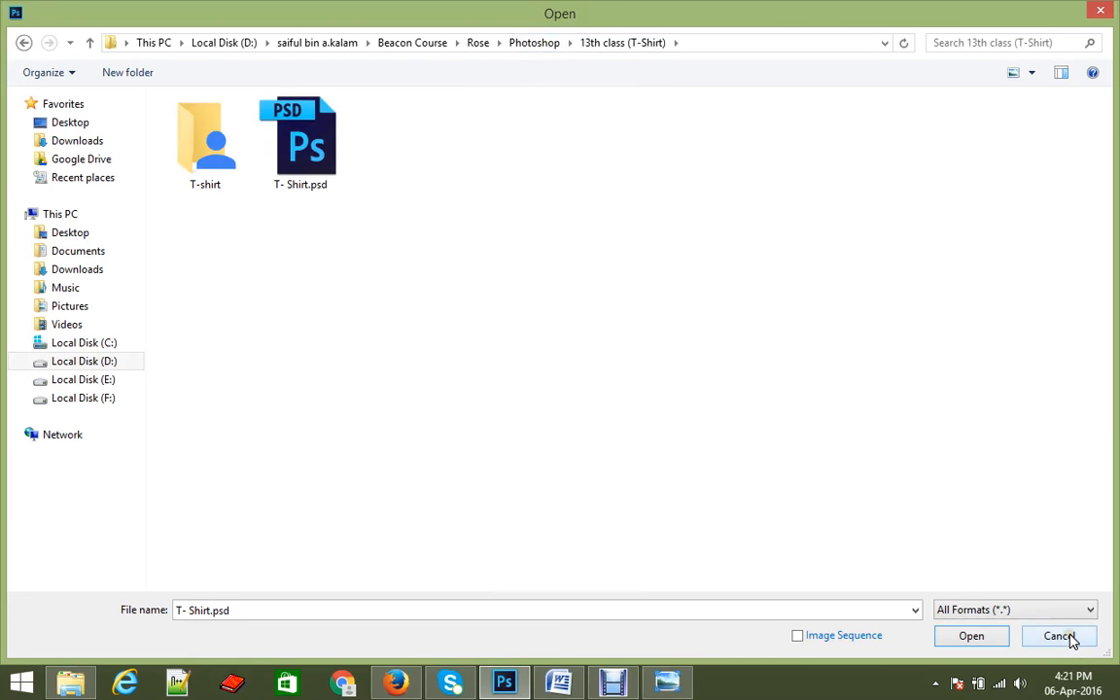
left_click(312, 180)
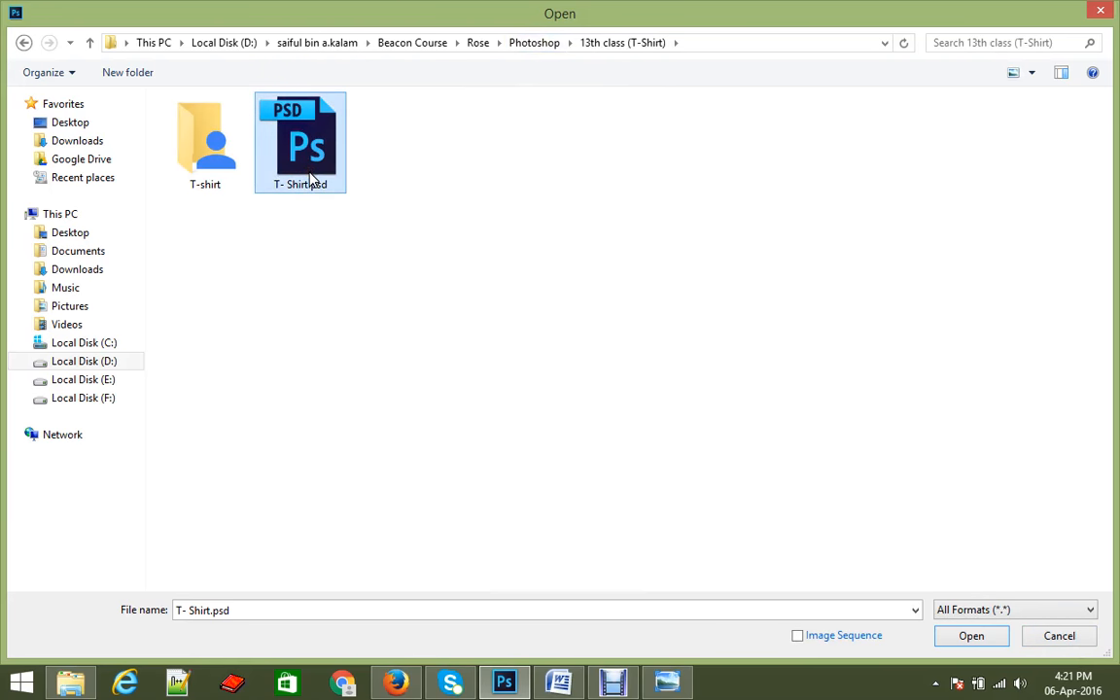
double_click(312, 180)
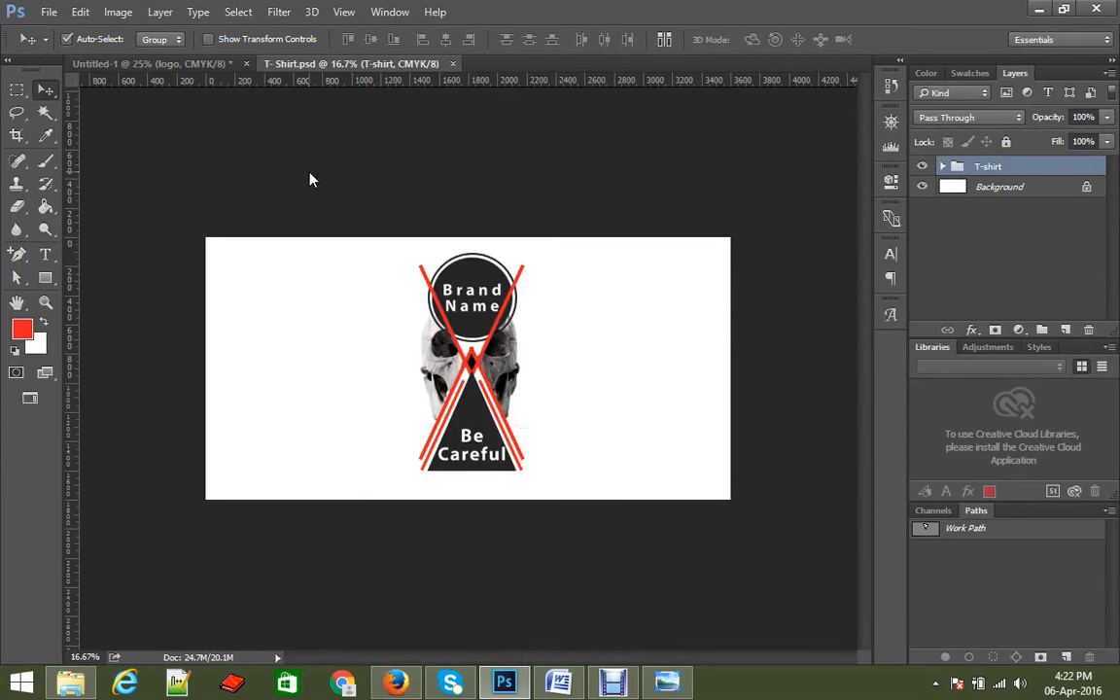
key("ctrl+Tab")
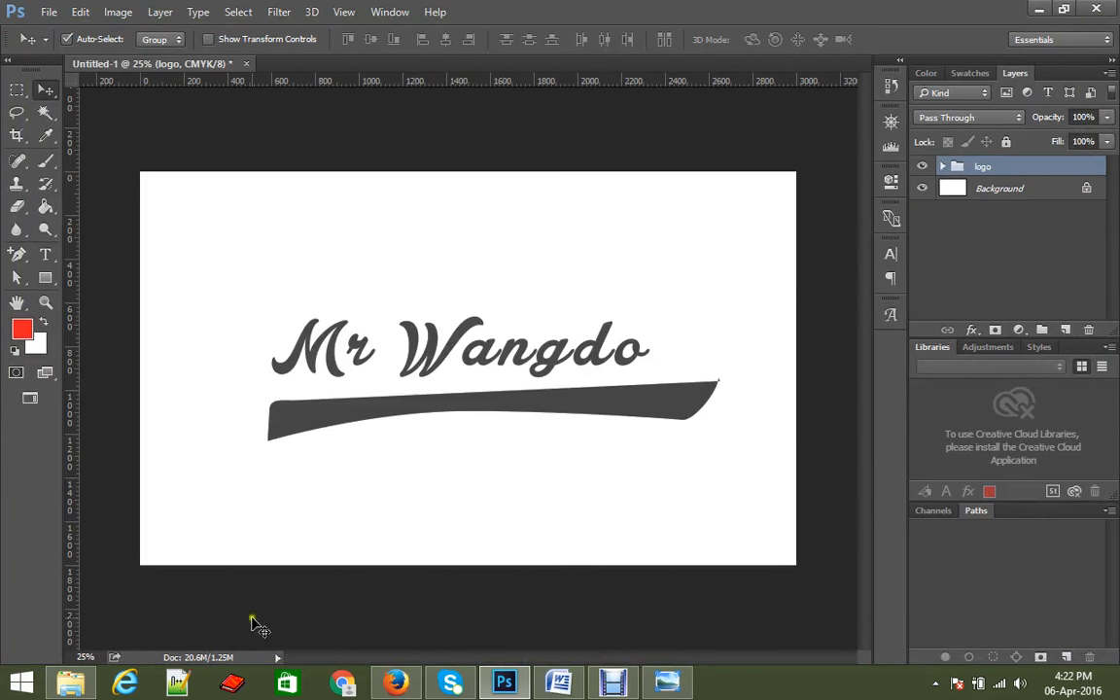
Switch to File Explorer, open Premium Mockups - tshirt.psd from the T-shirt folder in Photoshop, and open the Edit me! smart object in its Print group.
left_click(71, 682)
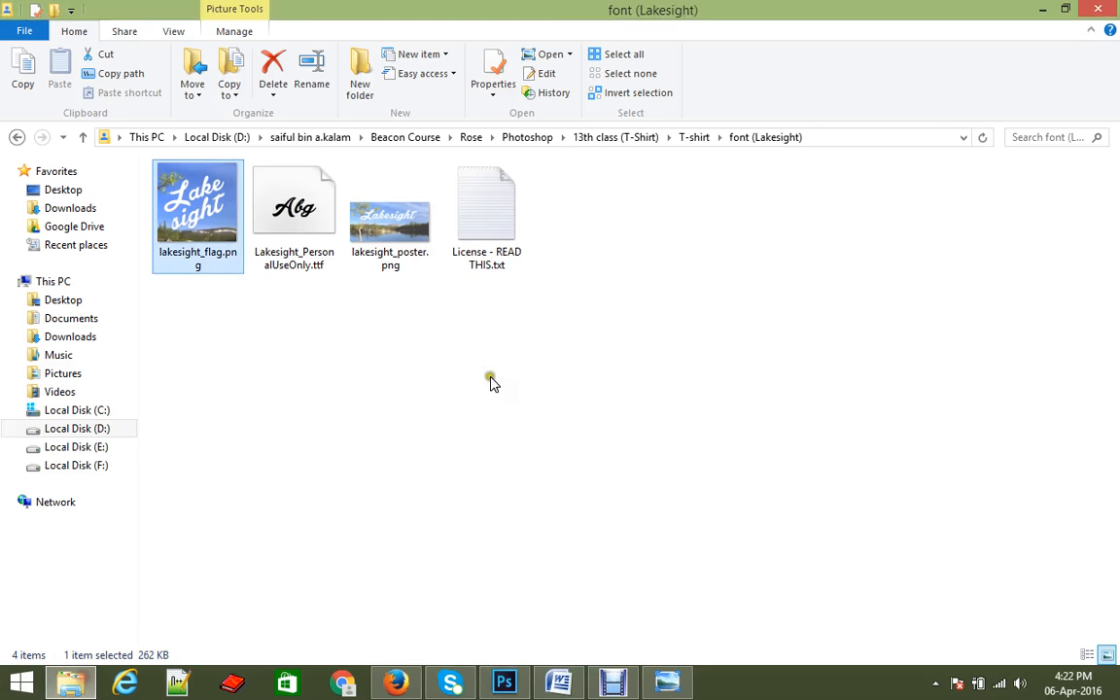
left_click(14, 139)
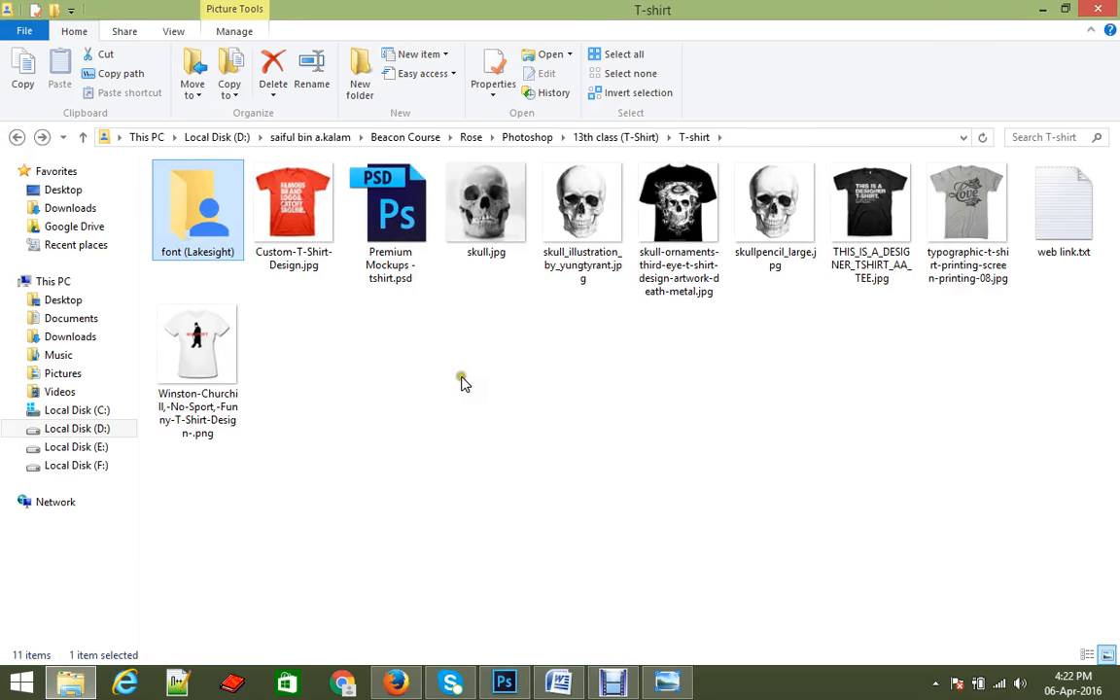
left_click(415, 282)
left_click_drag(394, 229, 36, 512)
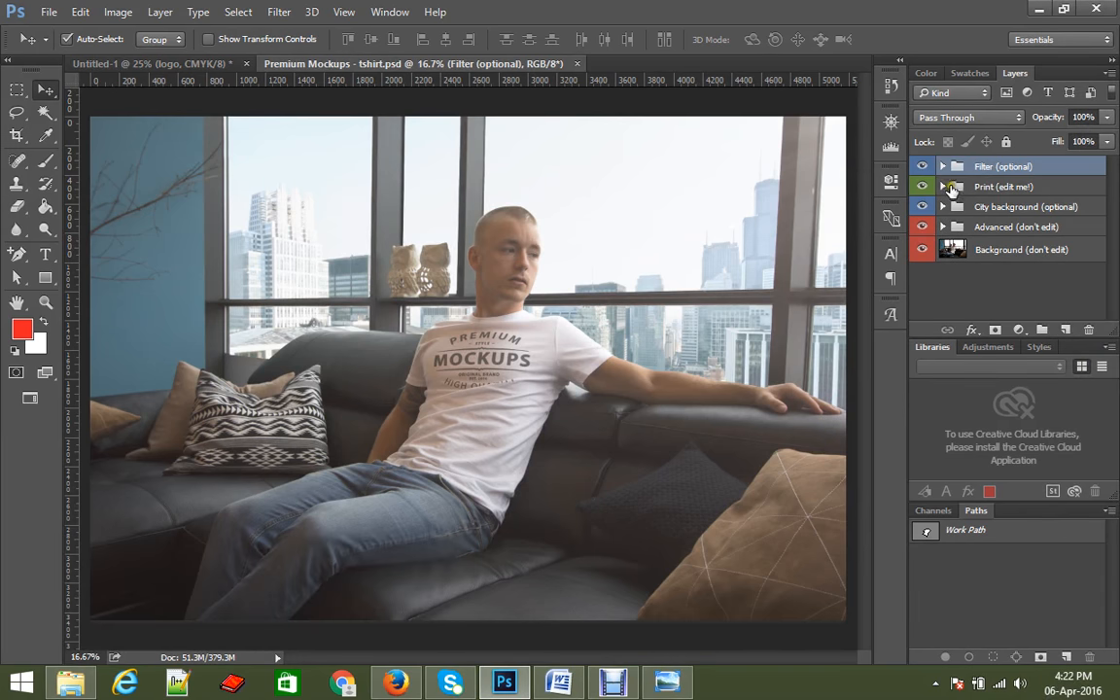
left_click(942, 186)
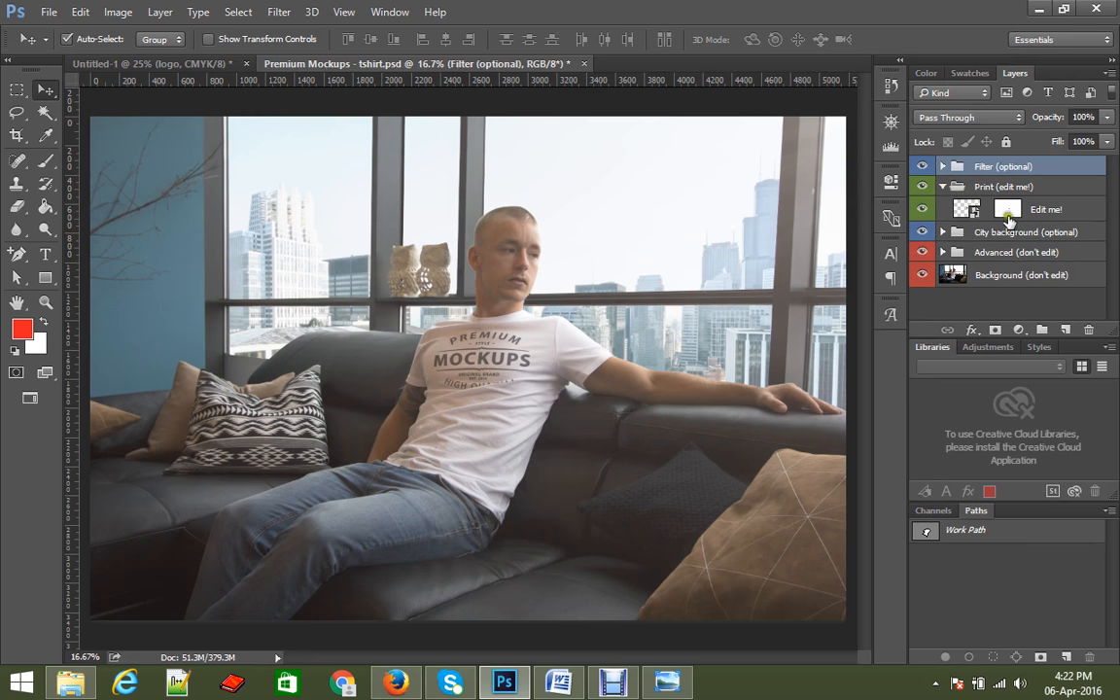
double_click(972, 211)
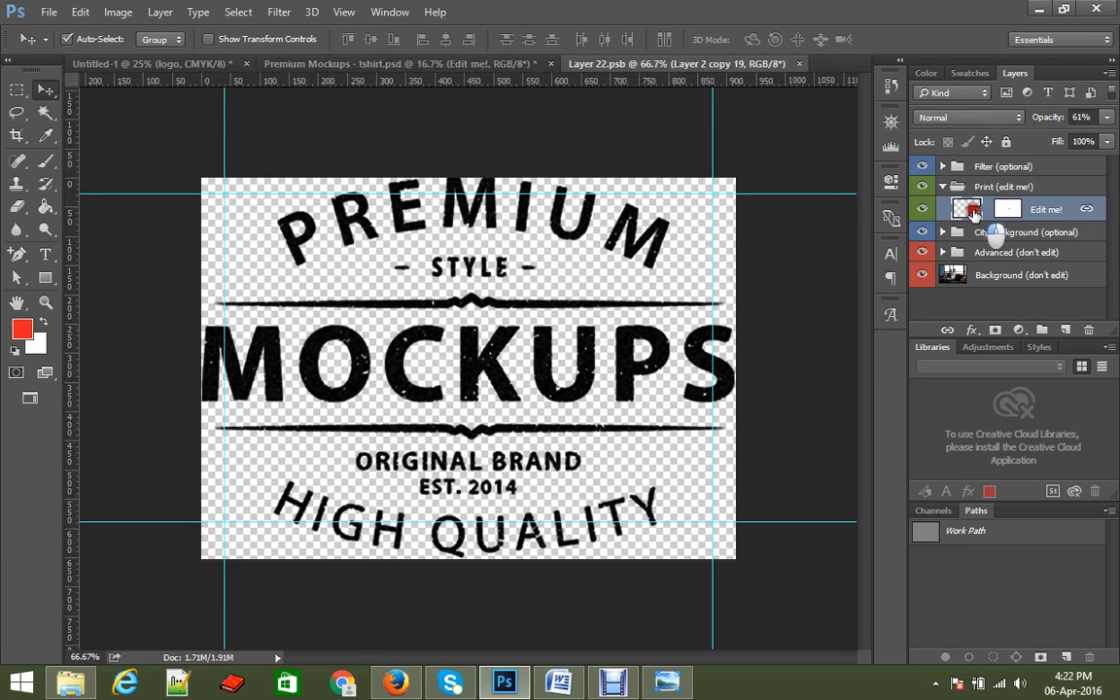
Switch to the Untitled-1 document and move the whole logo group higher on the canvas.
left_click(146, 63)
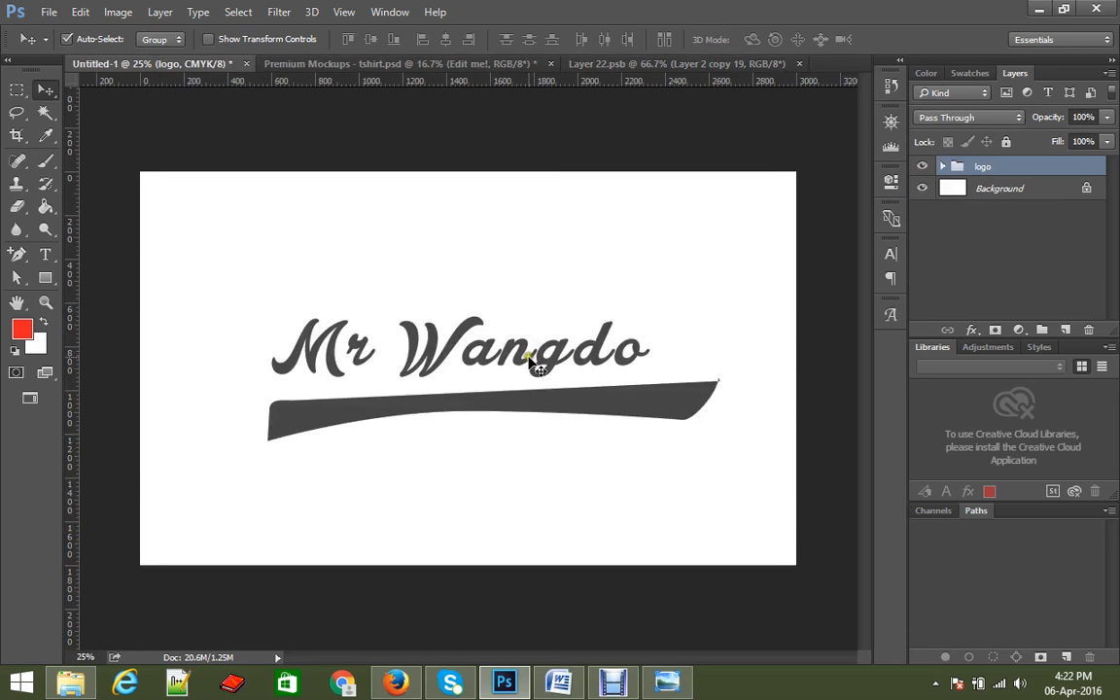
left_click_drag(533, 362, 522, 311)
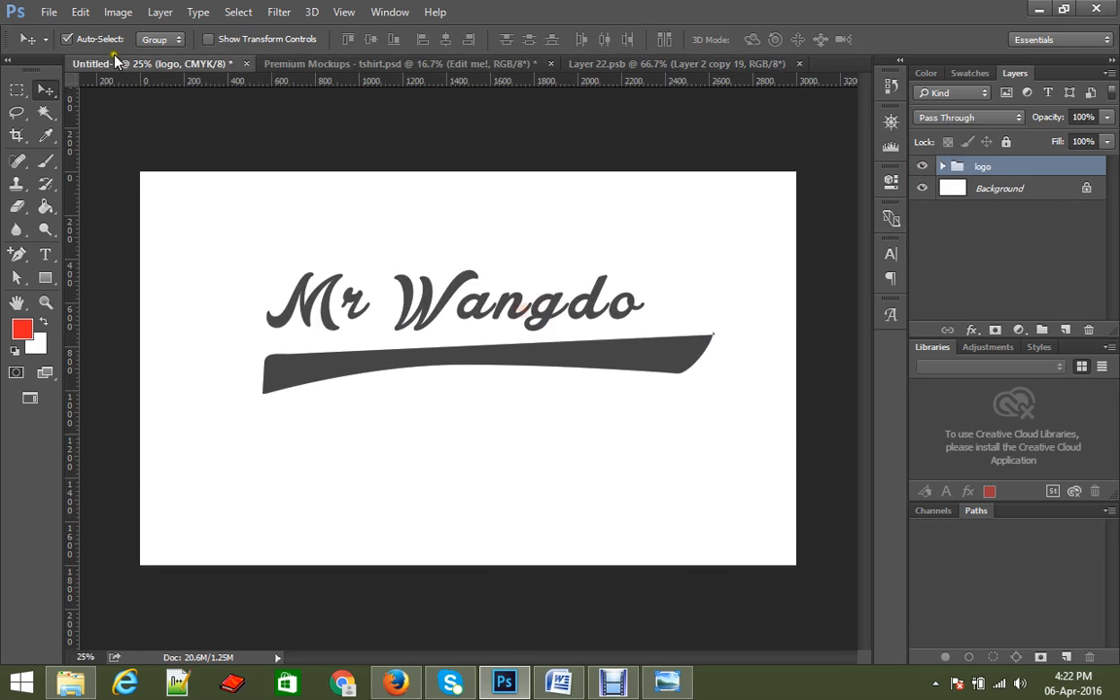
Set auto-select to Layer, try moving the name text away from the bar on its own, and undo the move.
left_click(160, 39)
left_click(147, 64)
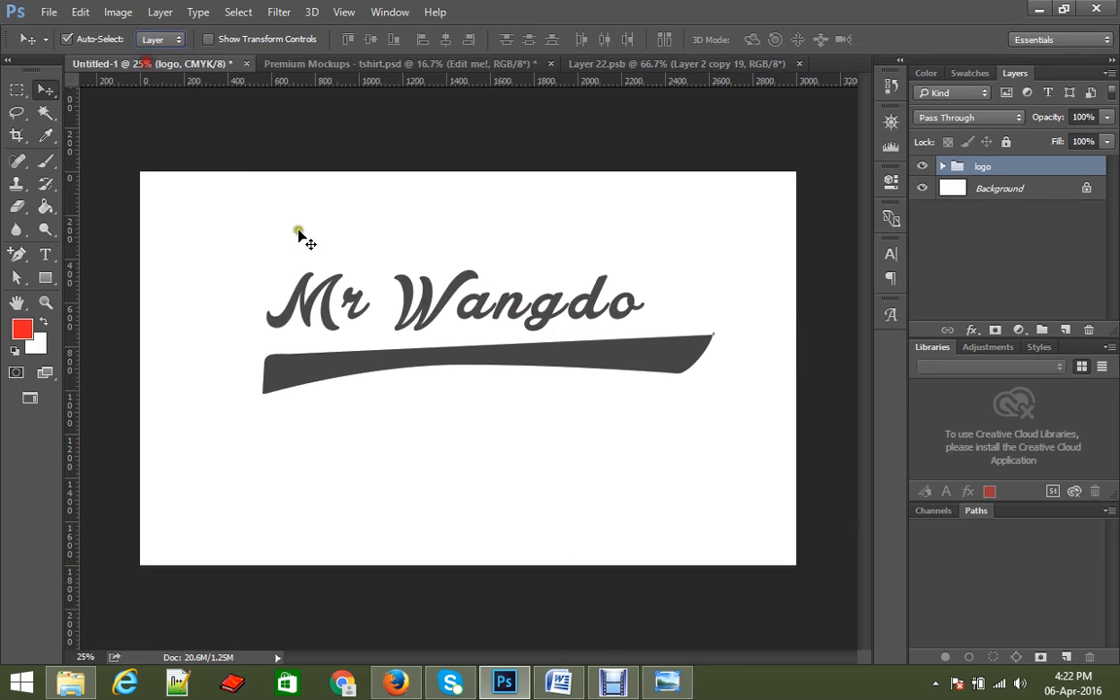
left_click_drag(417, 299, 454, 244)
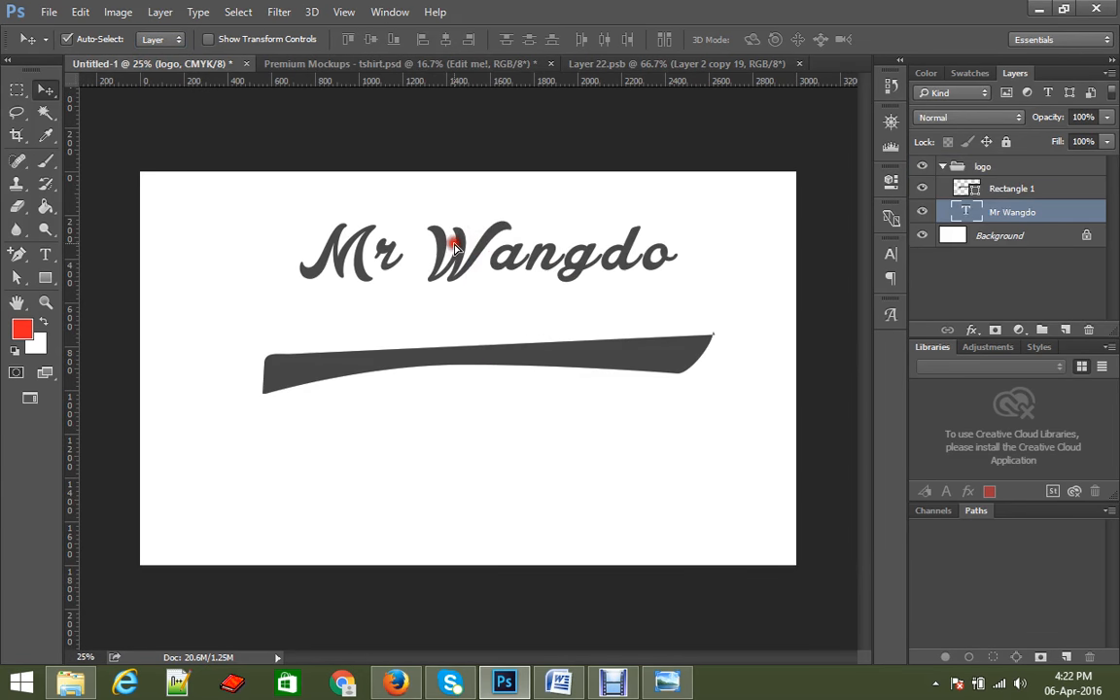
key("ctrl+z")
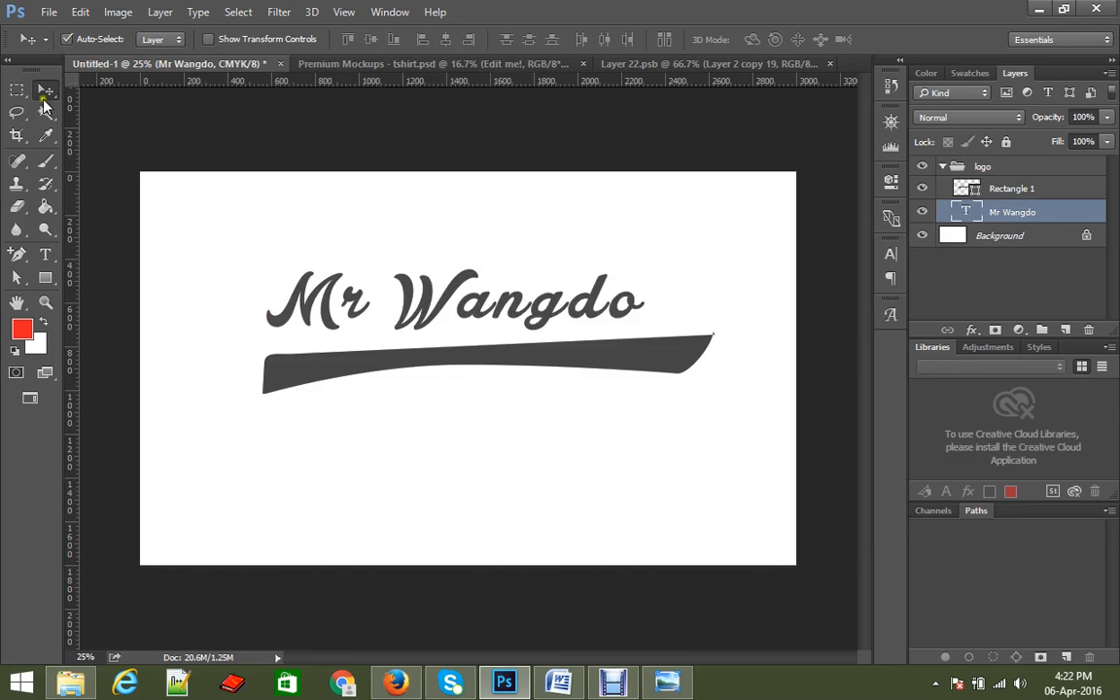
Set auto-select to Group, copy the logo group into the Layer 22.psb document, and hide Layer 2 copy 19.
left_click(156, 40)
left_click(148, 55)
left_click_drag(517, 311, 455, 376)
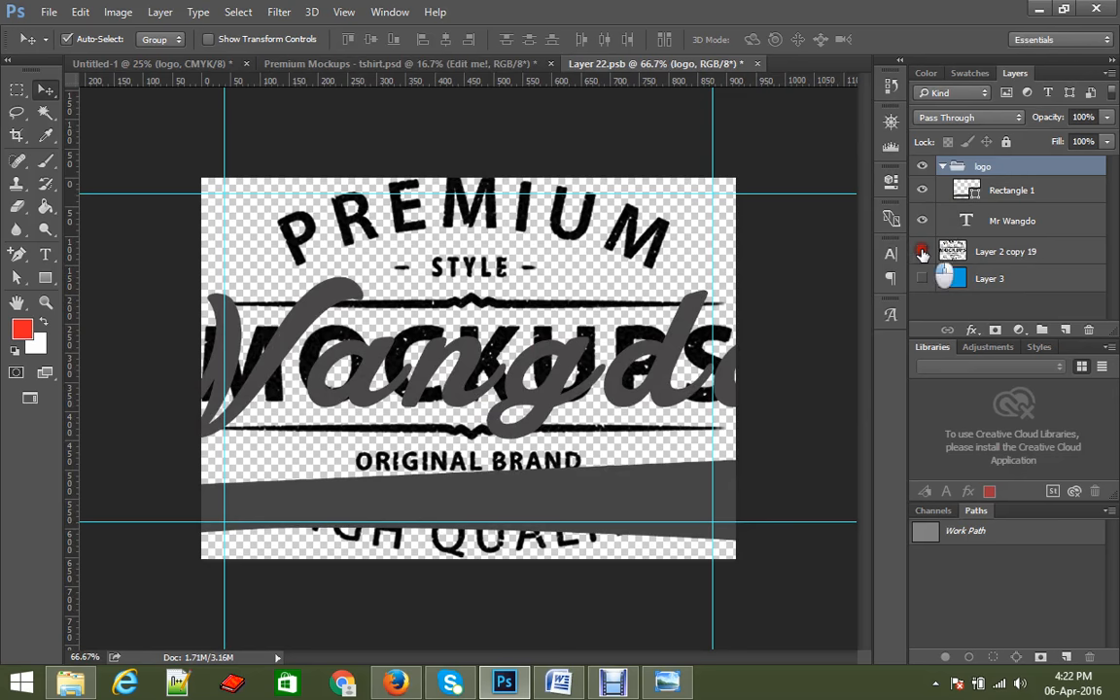
left_click(921, 251)
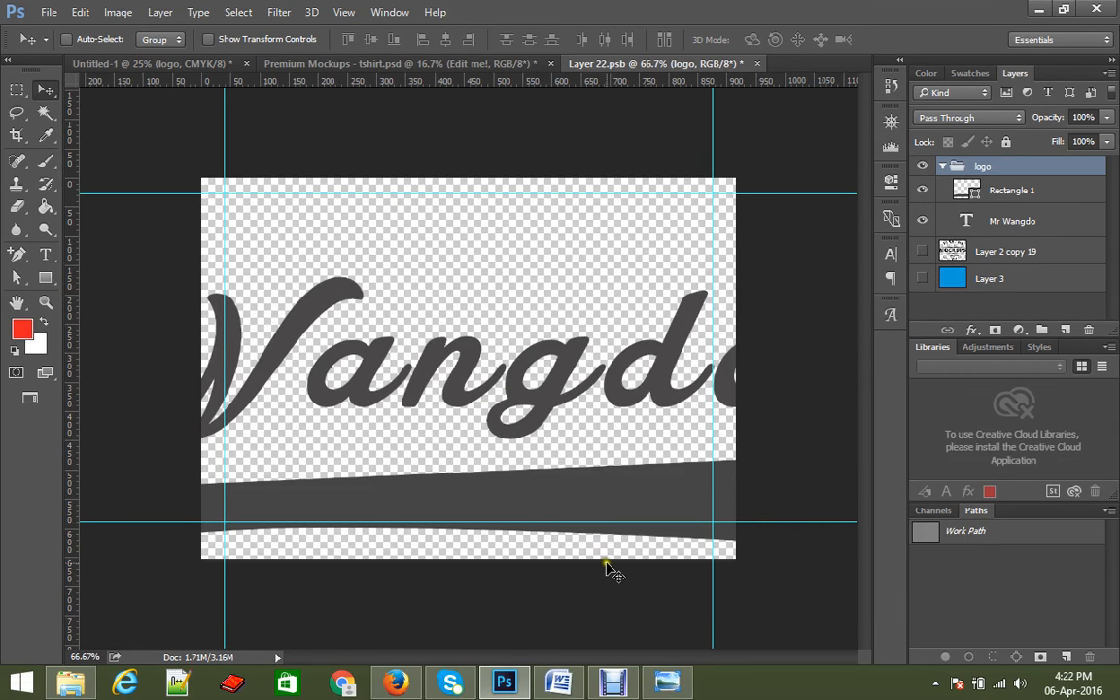
Scale the logo group proportionally to 43.25% and position it within the middle of the canvas.
key("ctrl+t")
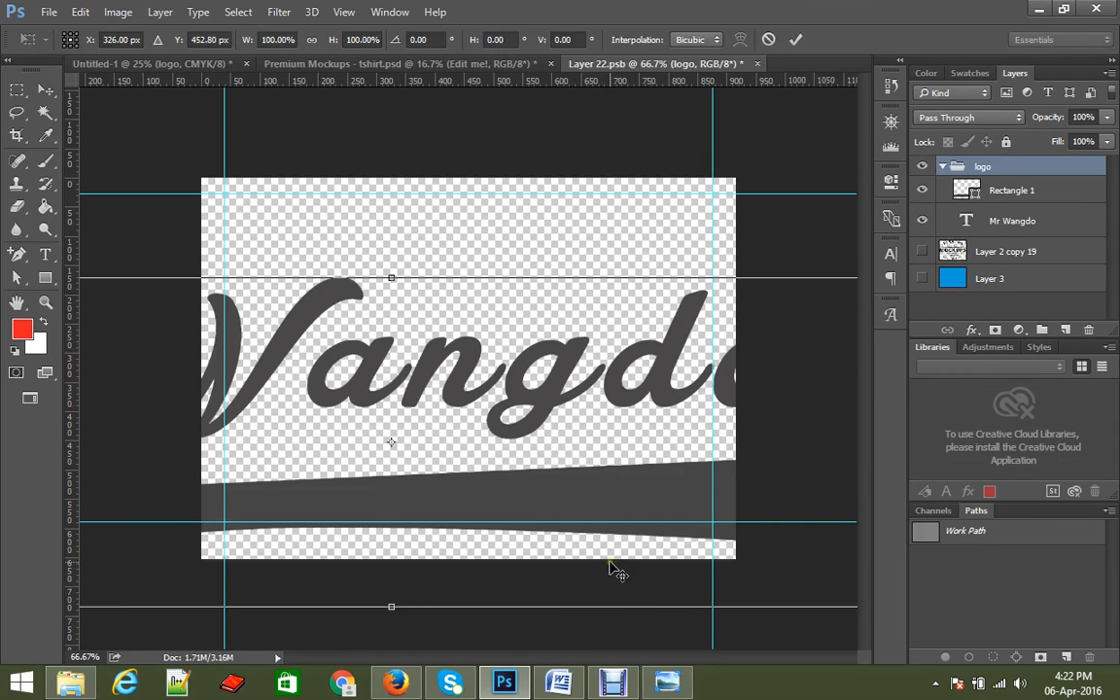
left_click(311, 39)
left_click_drag(243, 39, 175, 53)
left_click_drag(325, 407, 408, 350)
left_click_drag(687, 317, 721, 274)
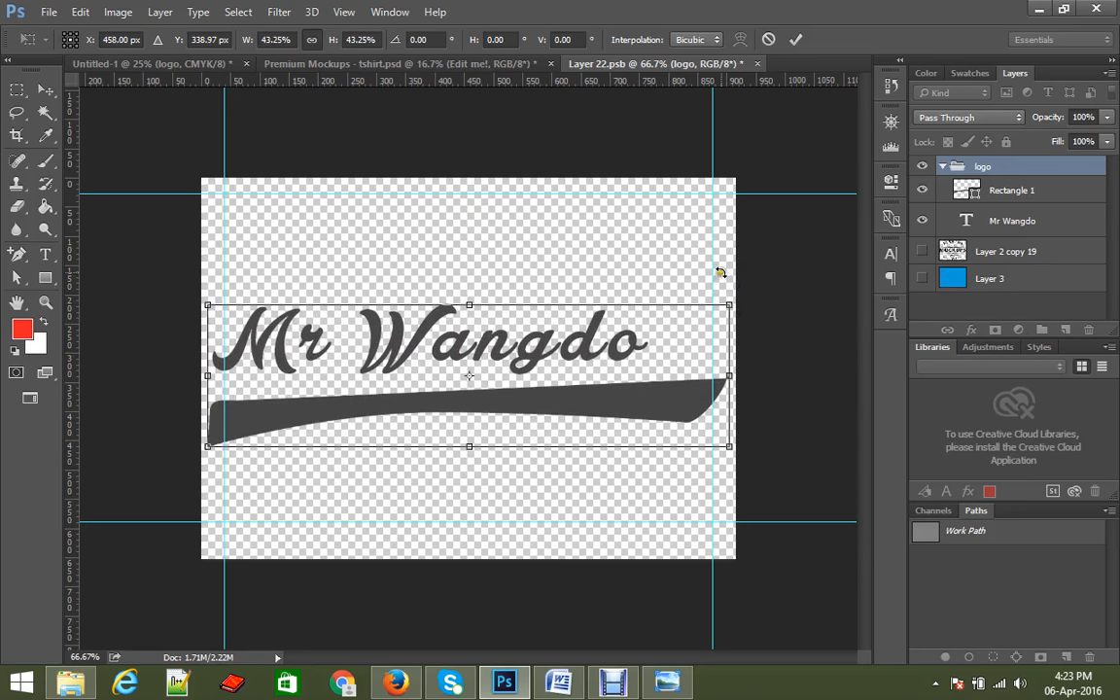
key("Return")
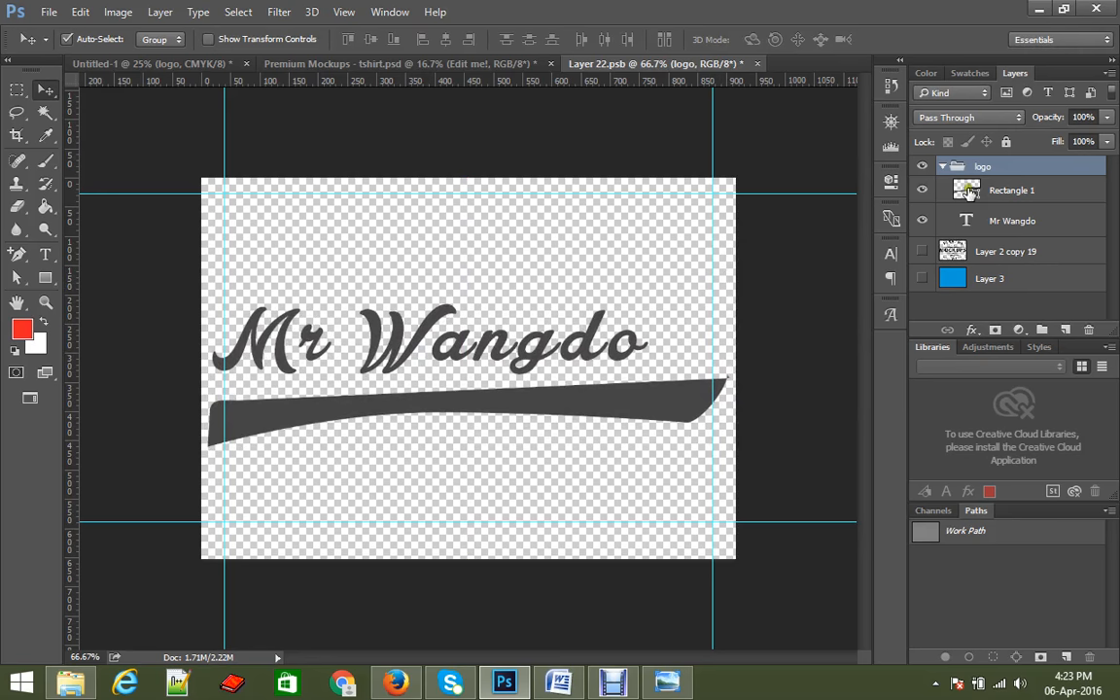
Collapse the logo group and align it with Layer 3 on their vertical and horizontal centers.
left_click(942, 166)
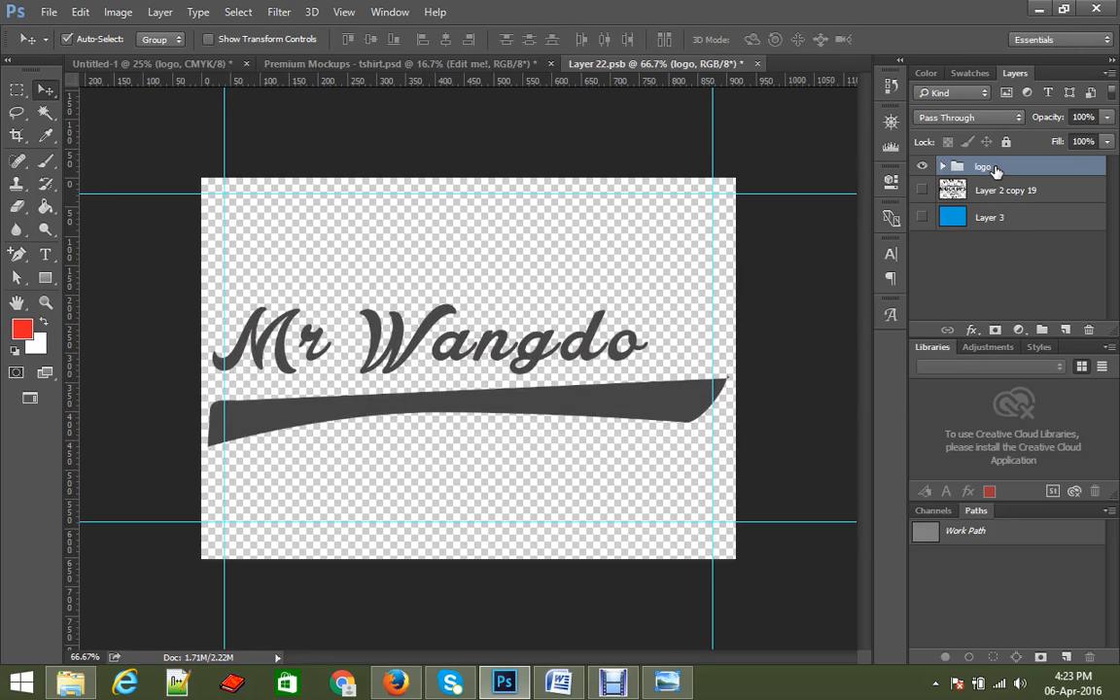
left_click(1011, 219, "ctrl")
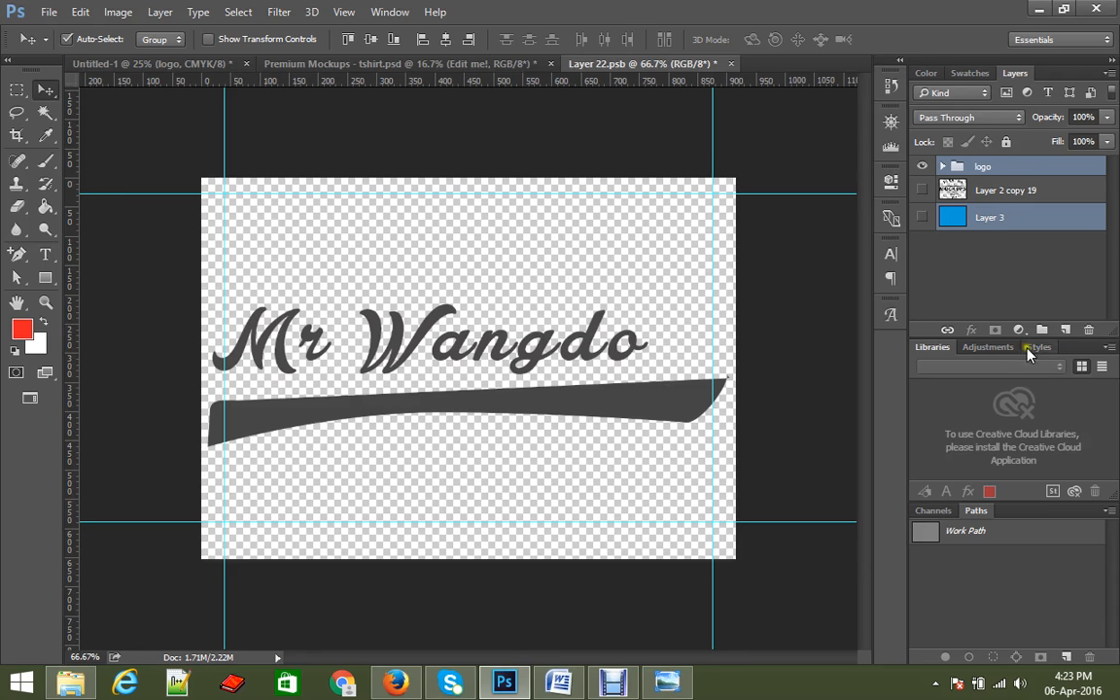
left_click(371, 40)
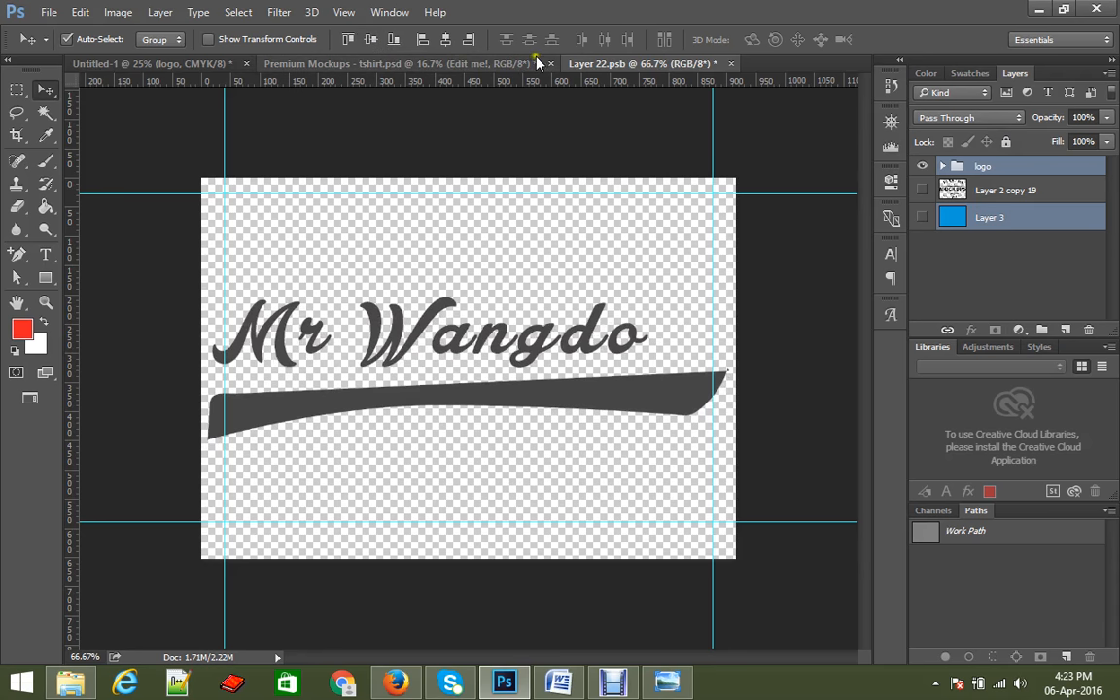
left_click(445, 39)
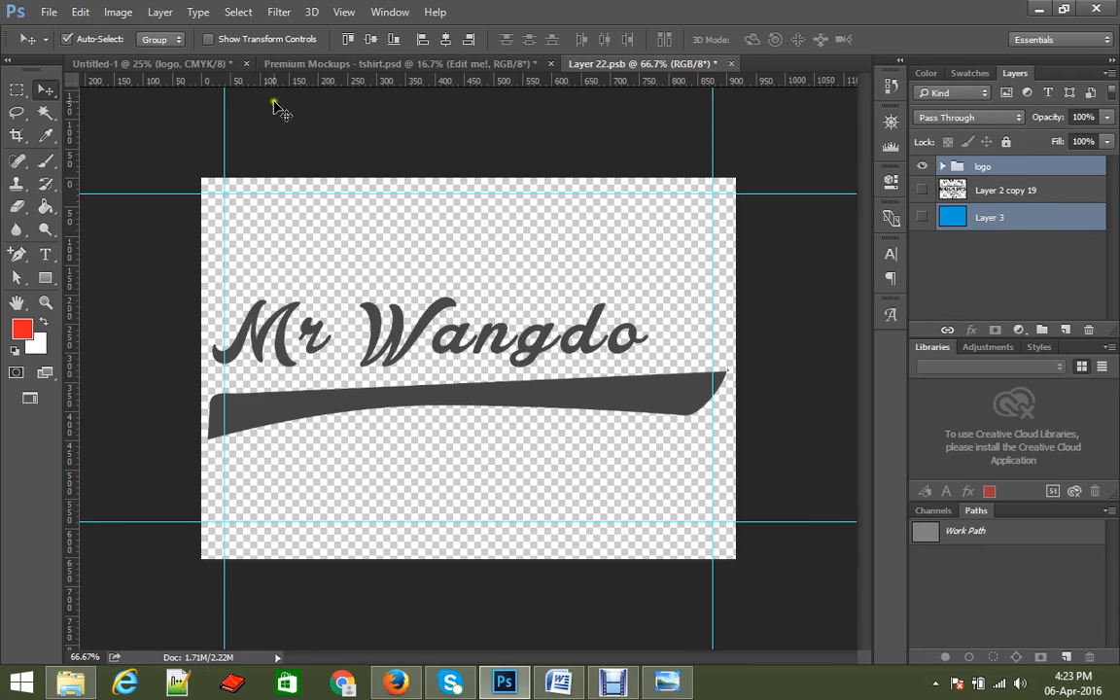
Save the Layer 22.psb smart object and return to the Premium Mockups - tshirt.psd document.
left_click(47, 12)
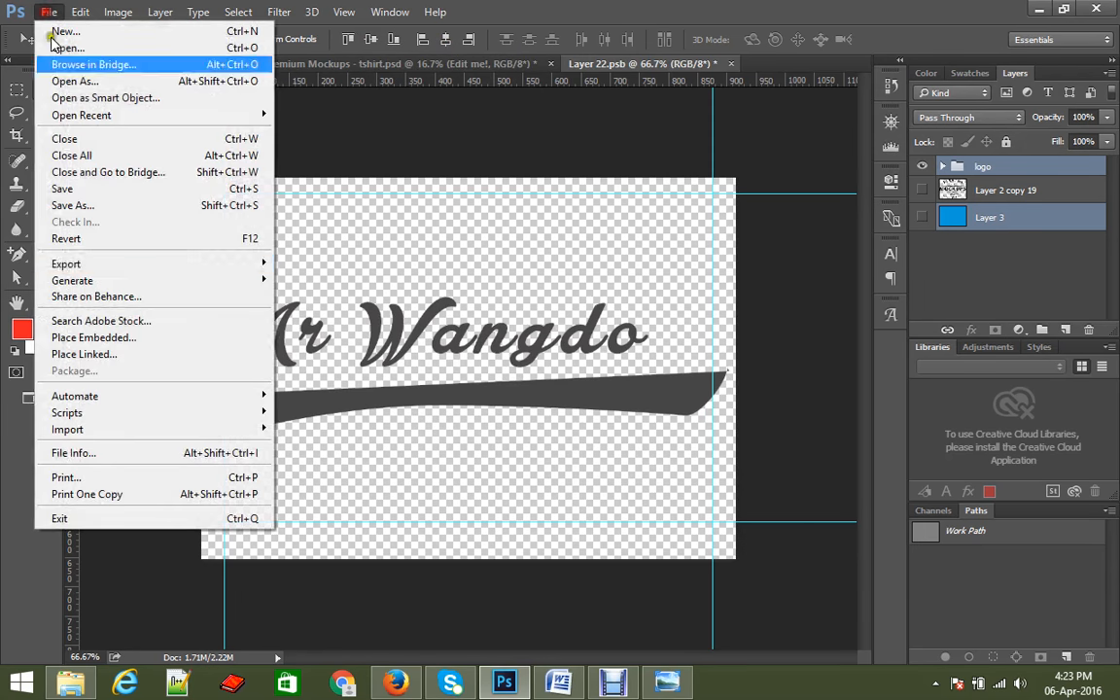
left_click(76, 189)
left_click(471, 65)
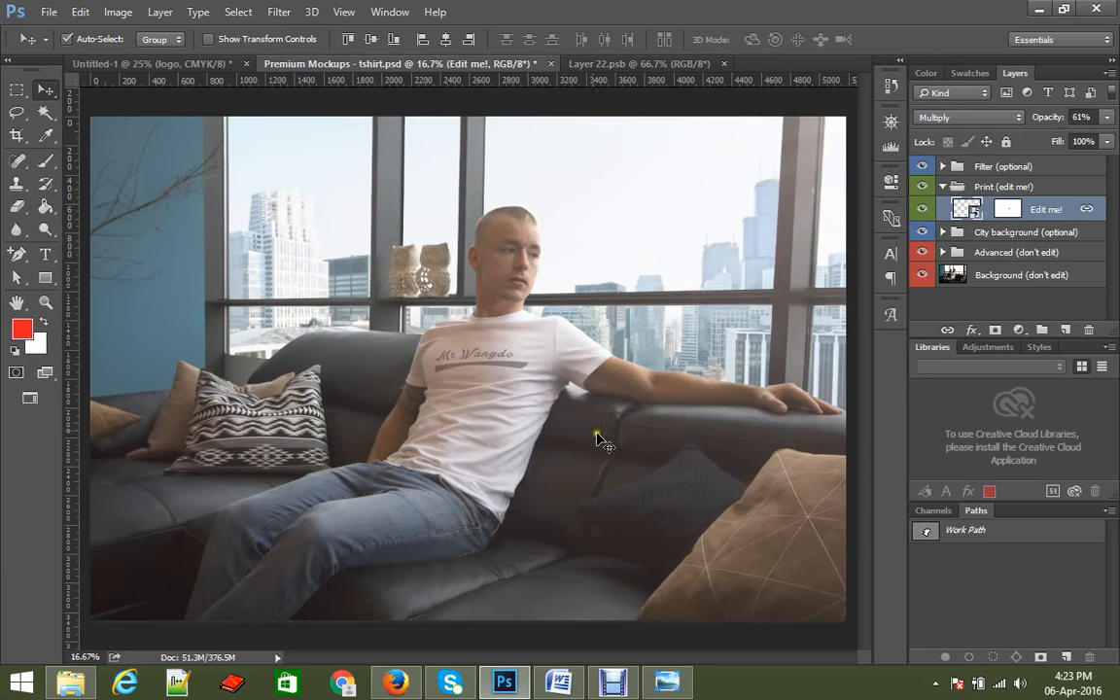
Hide the Filter (optional) group in the T-shirt mockup.
left_click(506, 387, "ctrl")
left_click(509, 398, "ctrl")
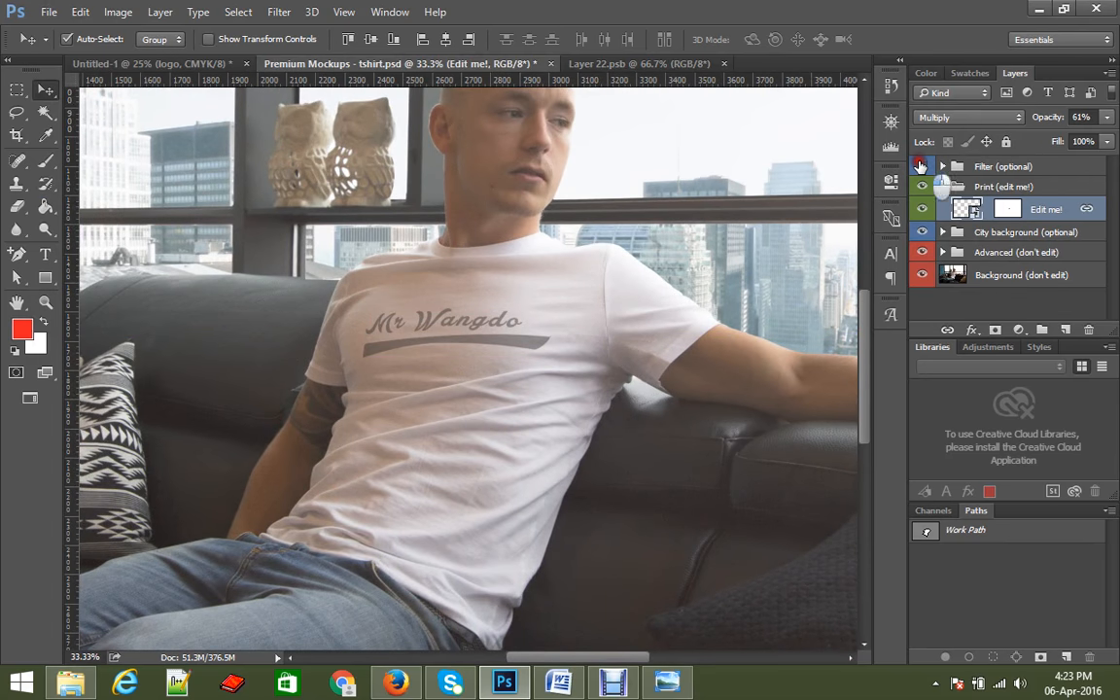
left_click(921, 167)
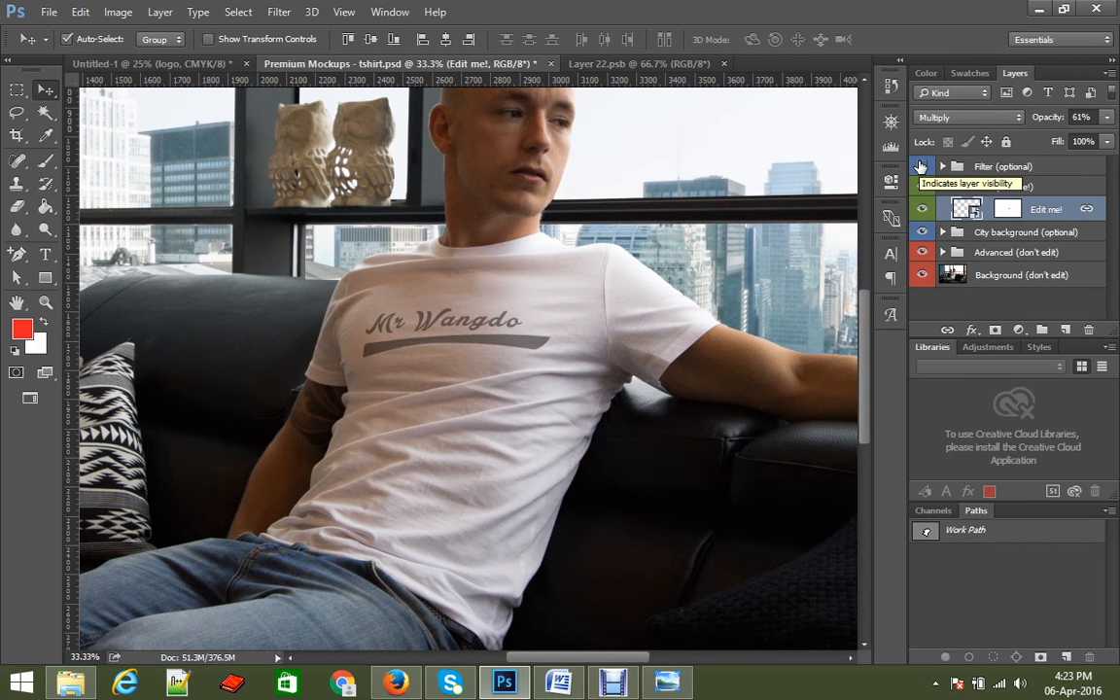
left_click(921, 167)
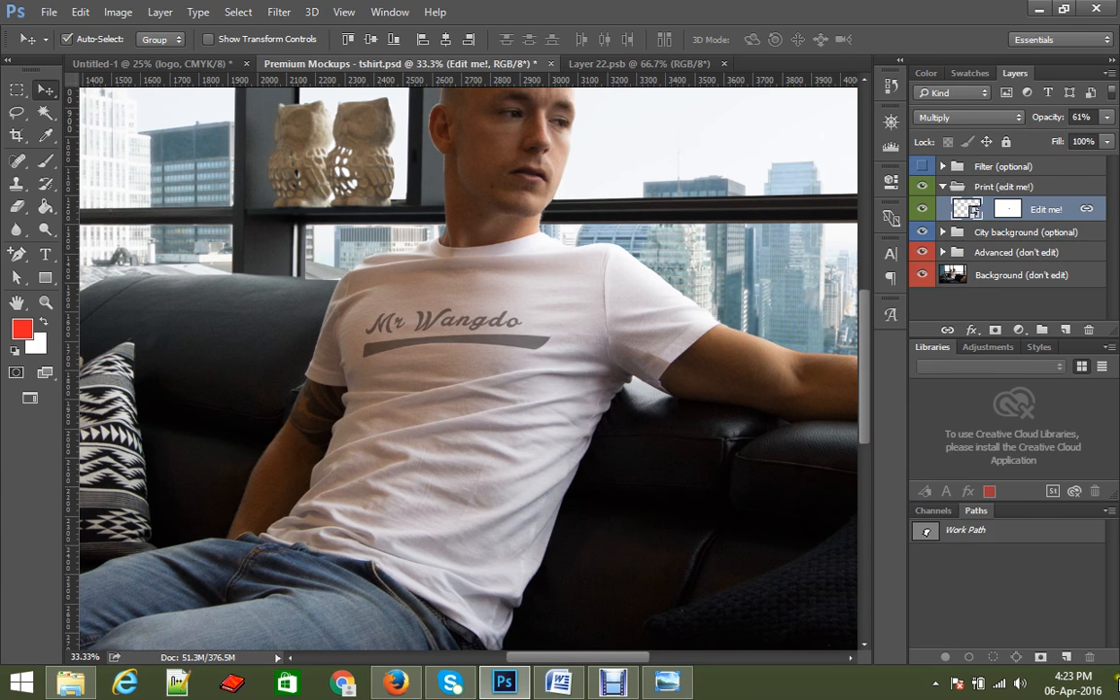
mouse_move(1117, 680)
left_click(196, 12)
mouse_move(233, 61)
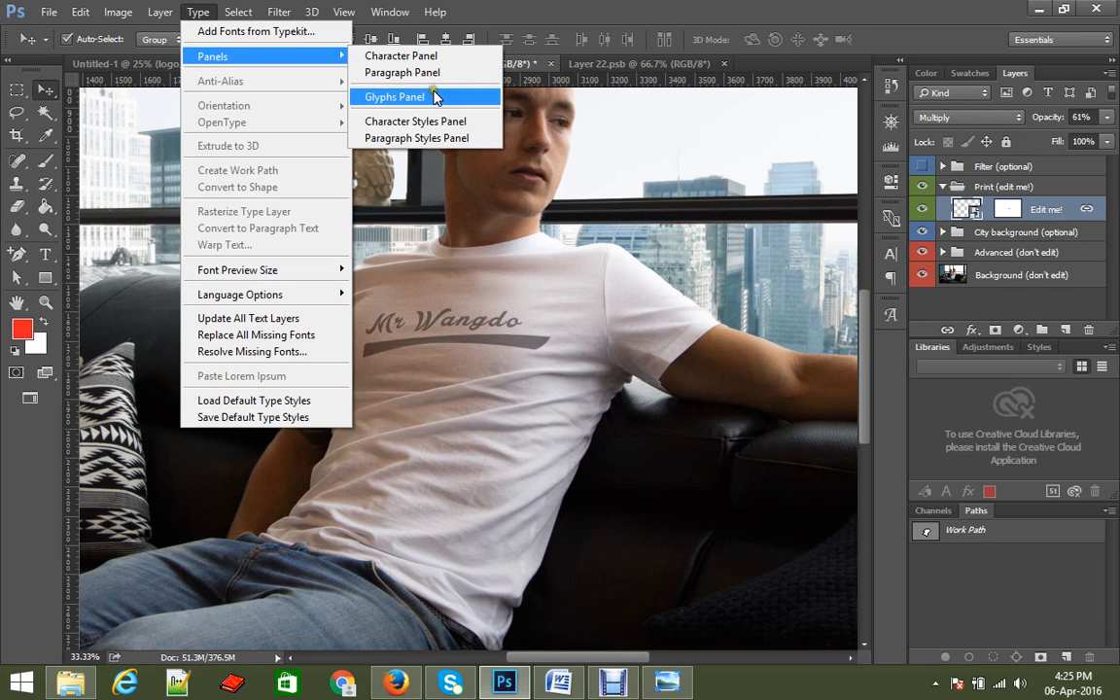
left_click(554, 255)
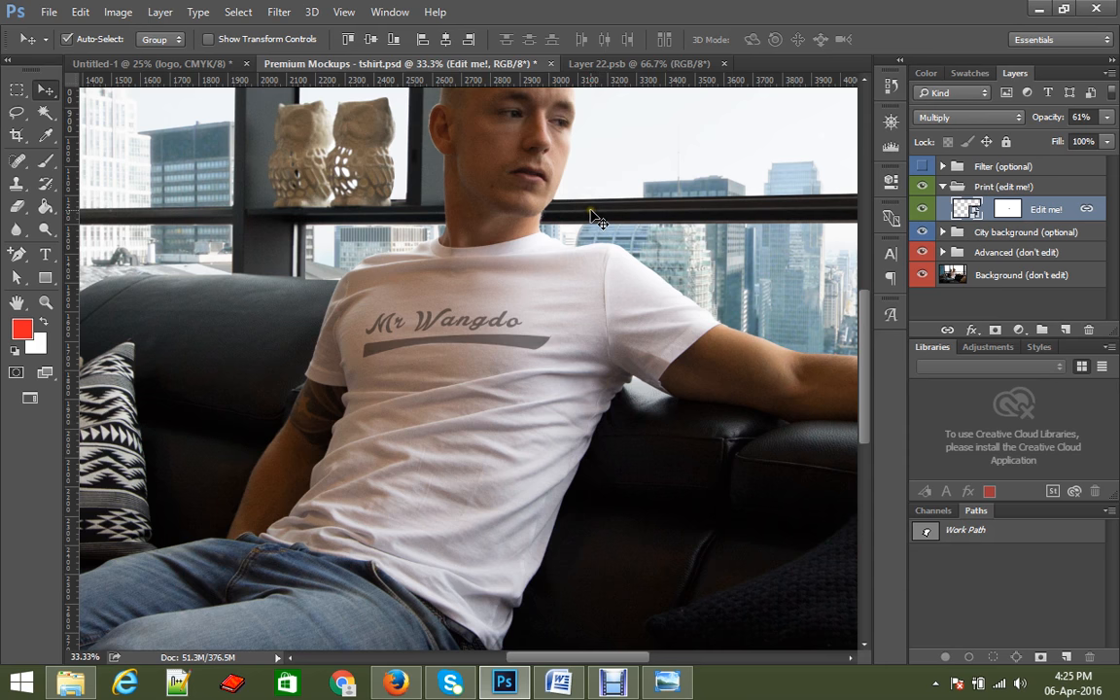
left_click(603, 267)
left_click(725, 151)
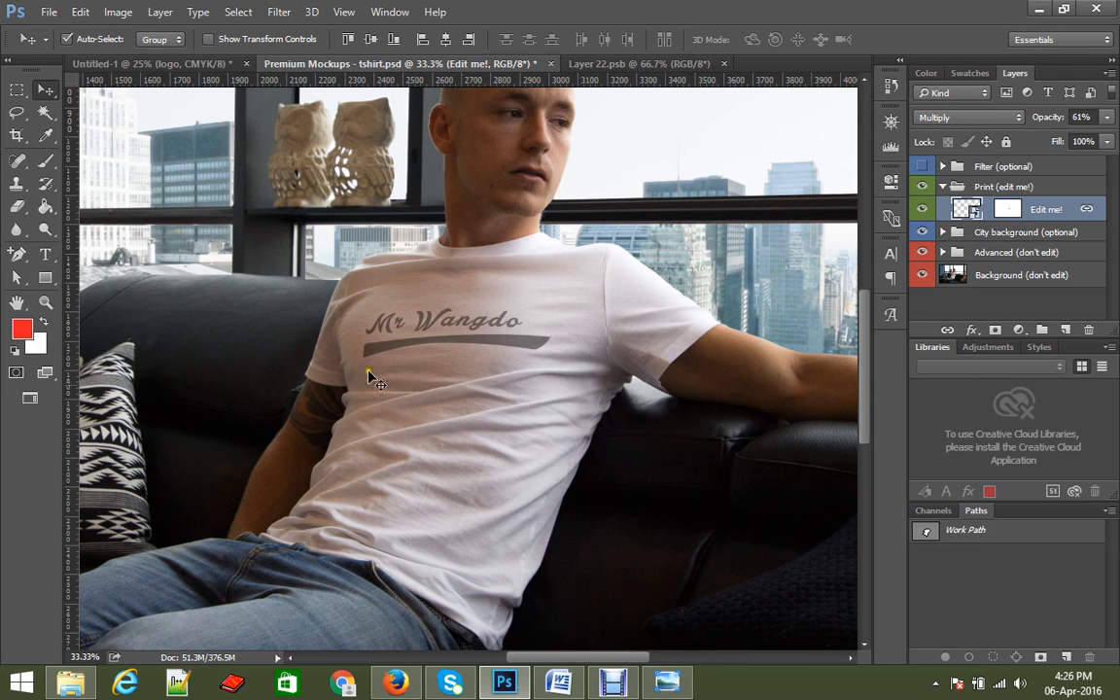